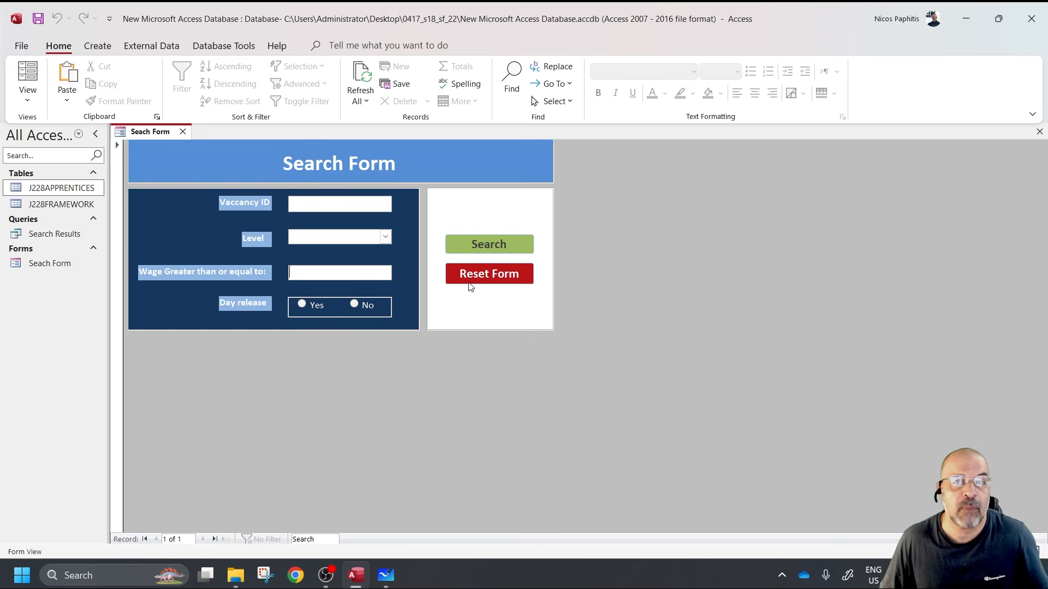
- Search the form for vacancy IDs containing 60, then close the results
left_click(346, 211)
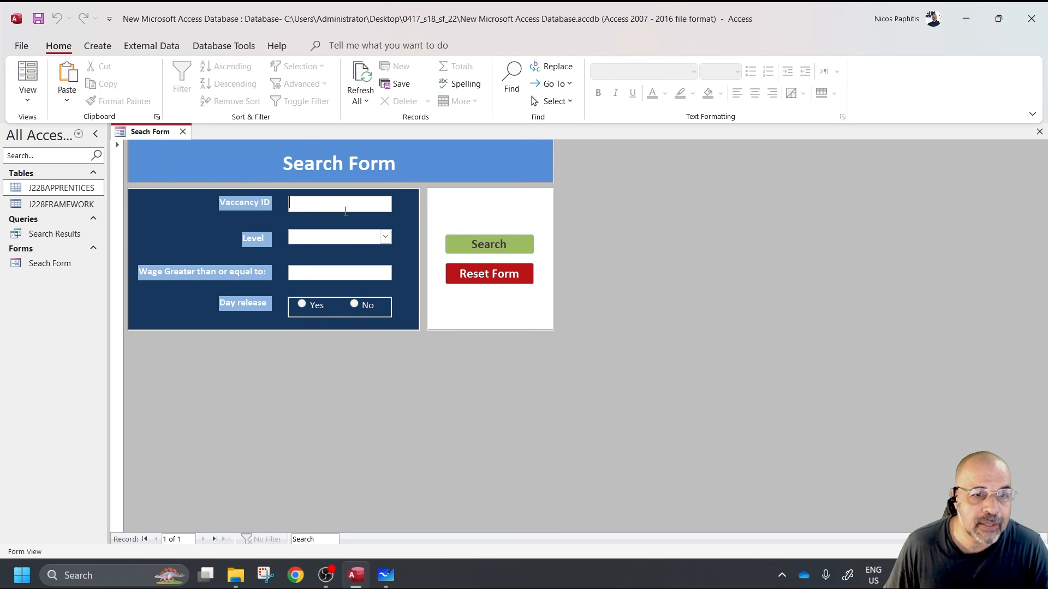
type("60")
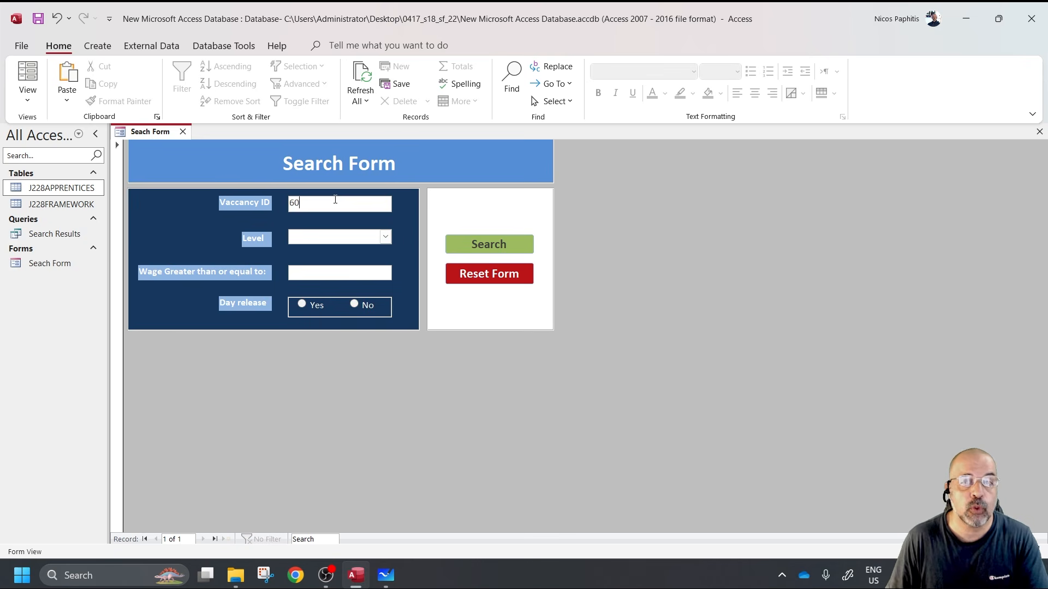
left_click(471, 250)
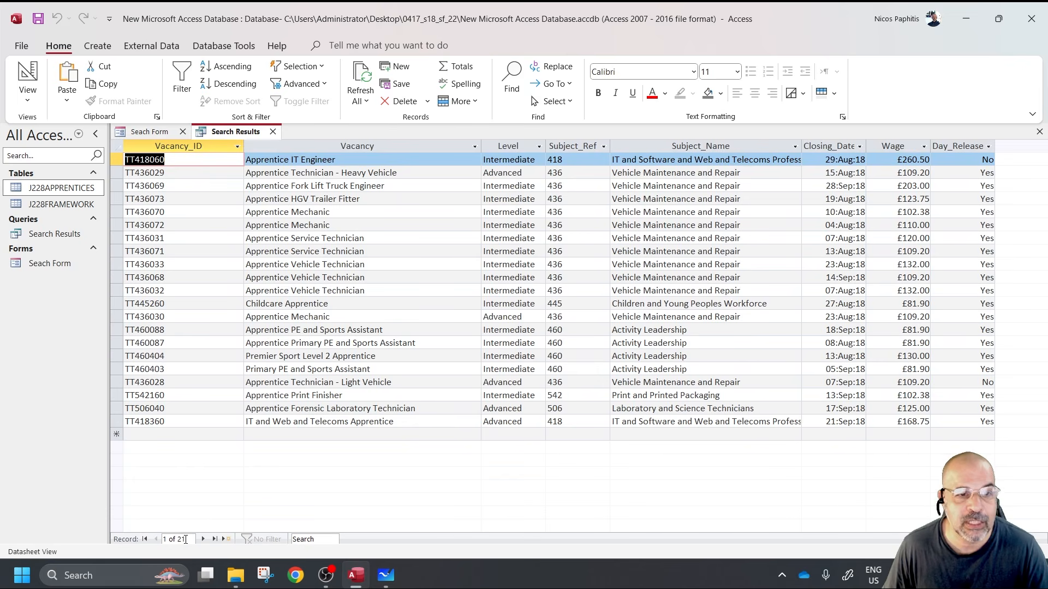
left_click(273, 132)
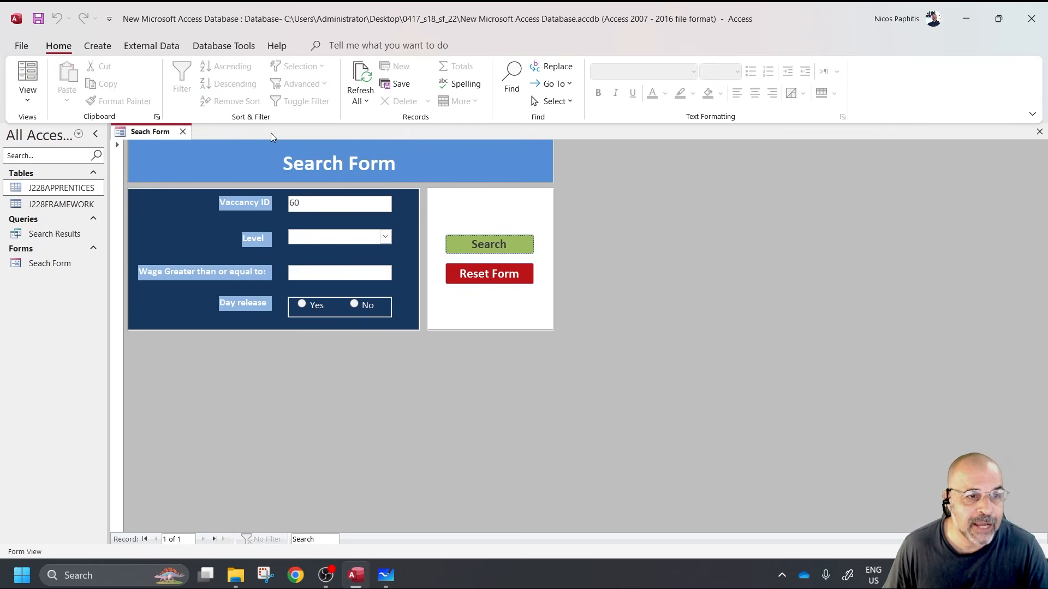
- Open the J228APPRENTICES table, go to its last record to check the record count, and close the table
double_click(54, 188)
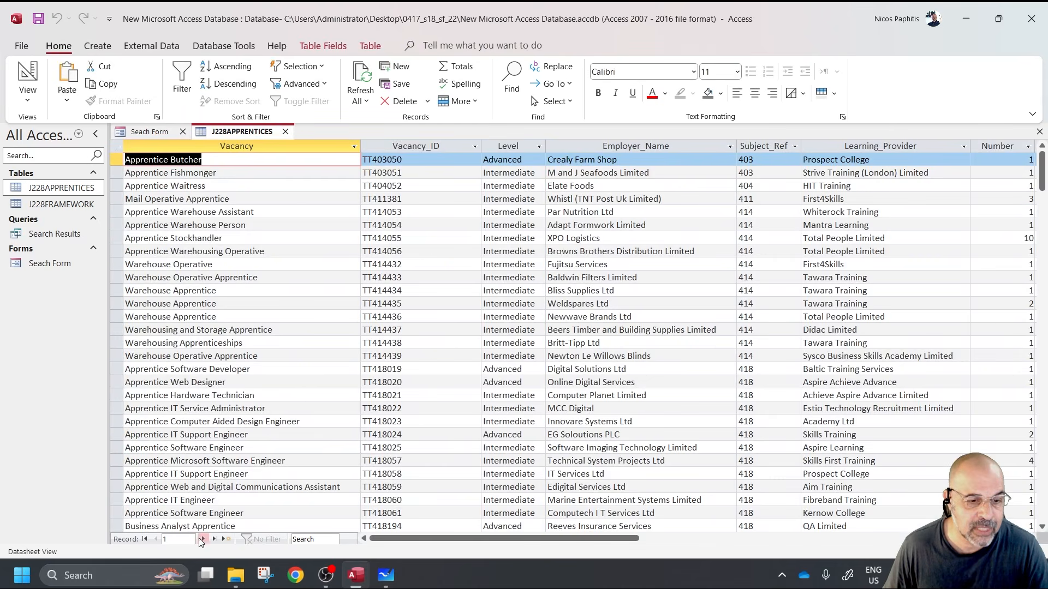
left_click(215, 539)
left_click(183, 539)
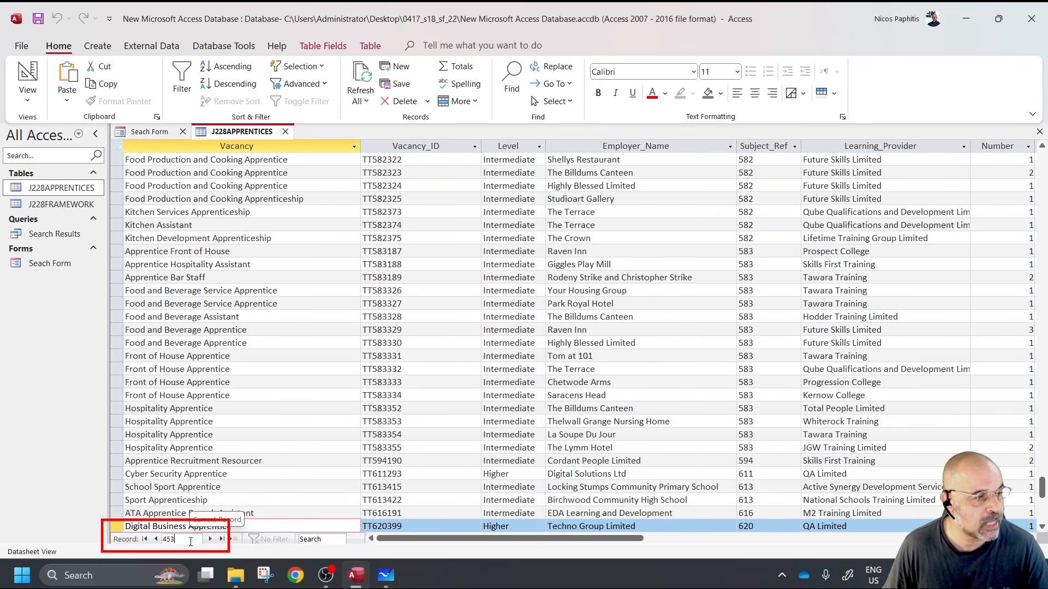
left_click(1039, 132)
- Narrow the vacancy ID search to the Advanced level, run it and close the results
left_click(385, 237)
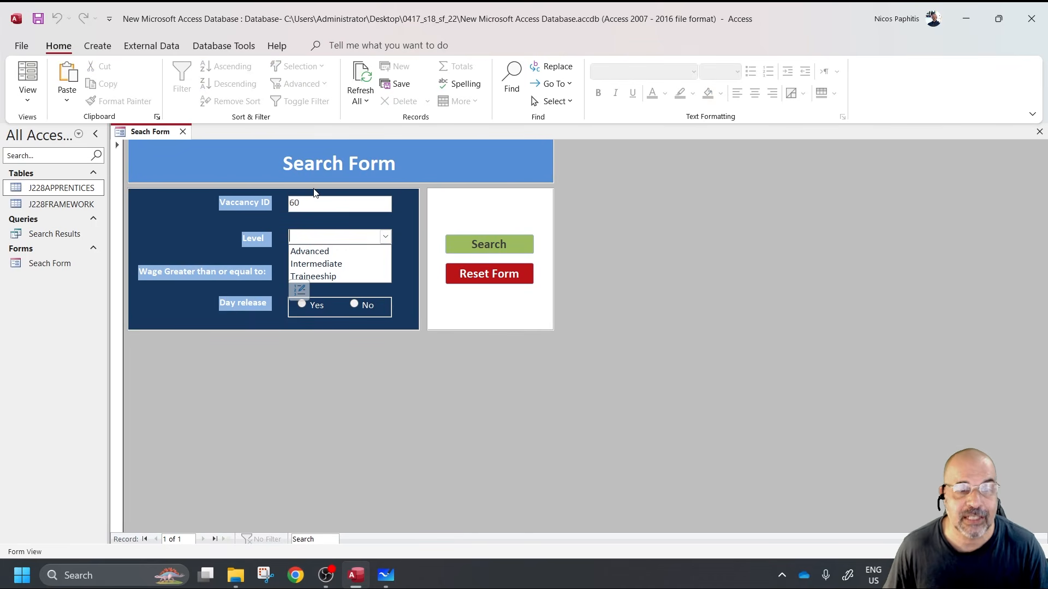
left_click(310, 252)
left_click(478, 244)
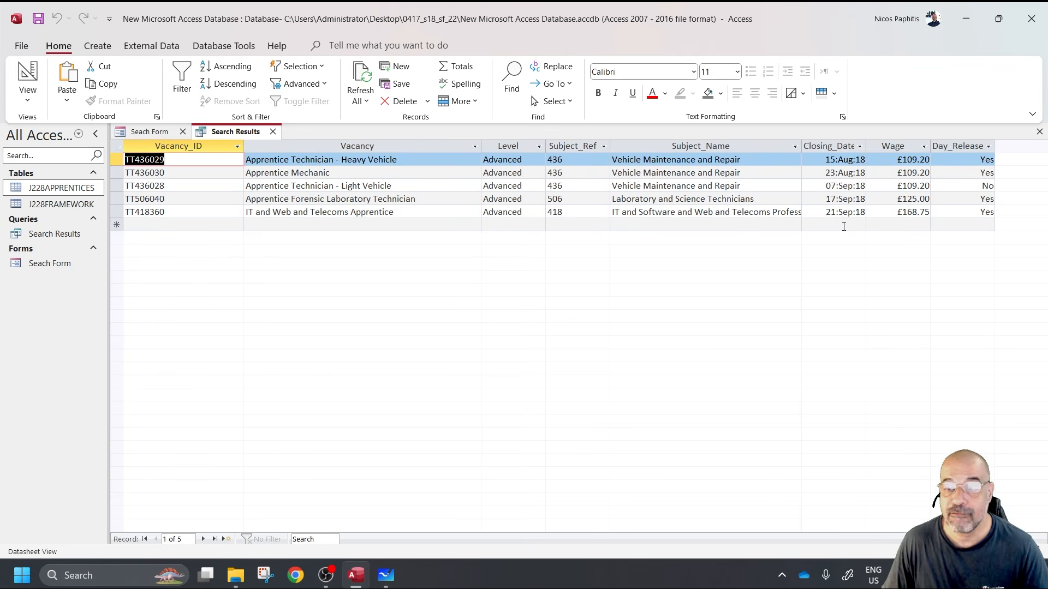
left_click(273, 131)
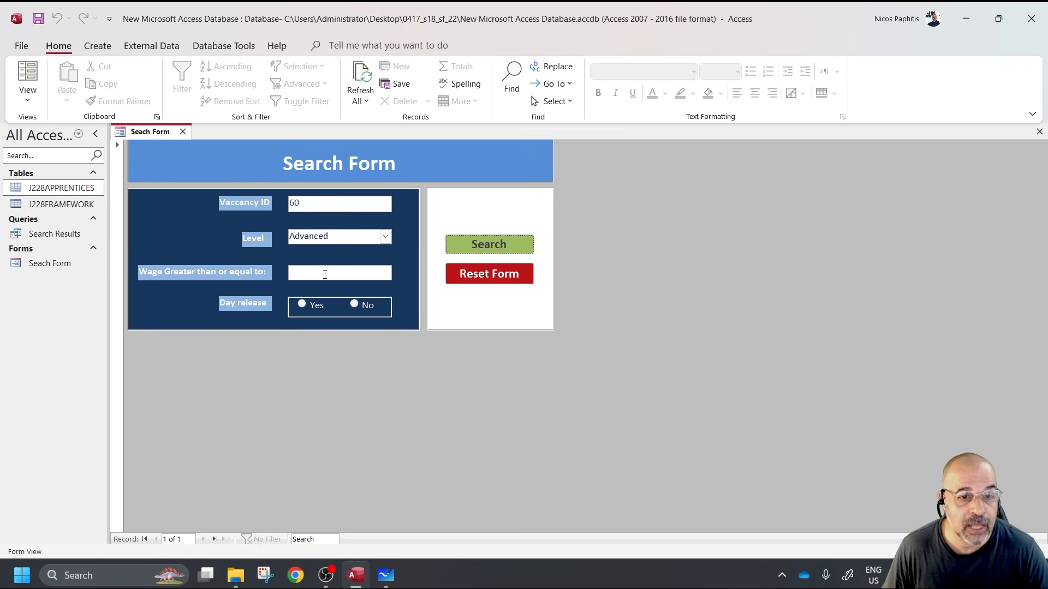
- Add a minimum wage of 130 to the search criteria, run the search and close the results
left_click(343, 270)
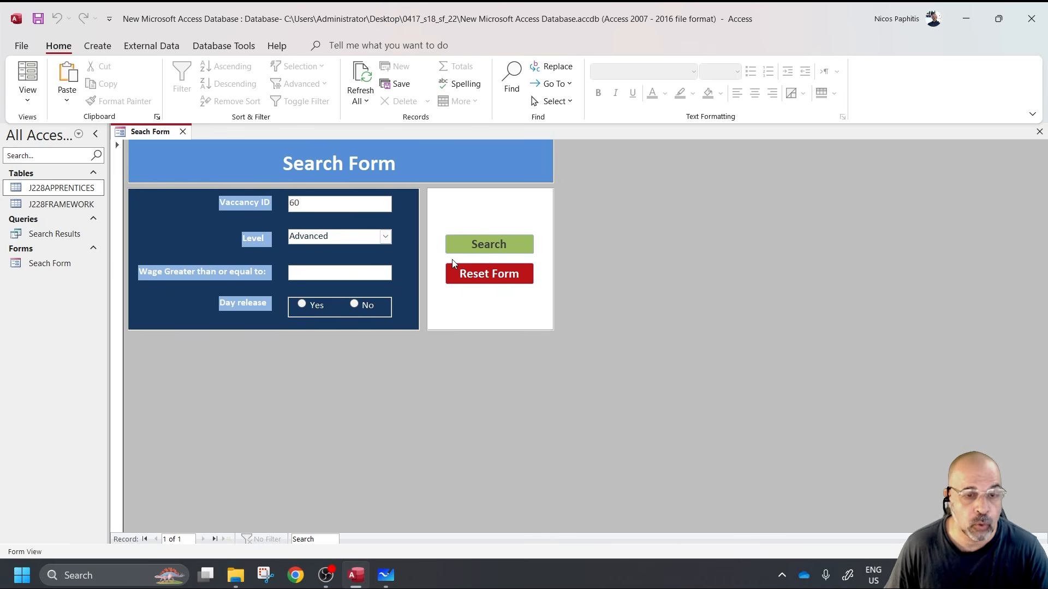
type("130")
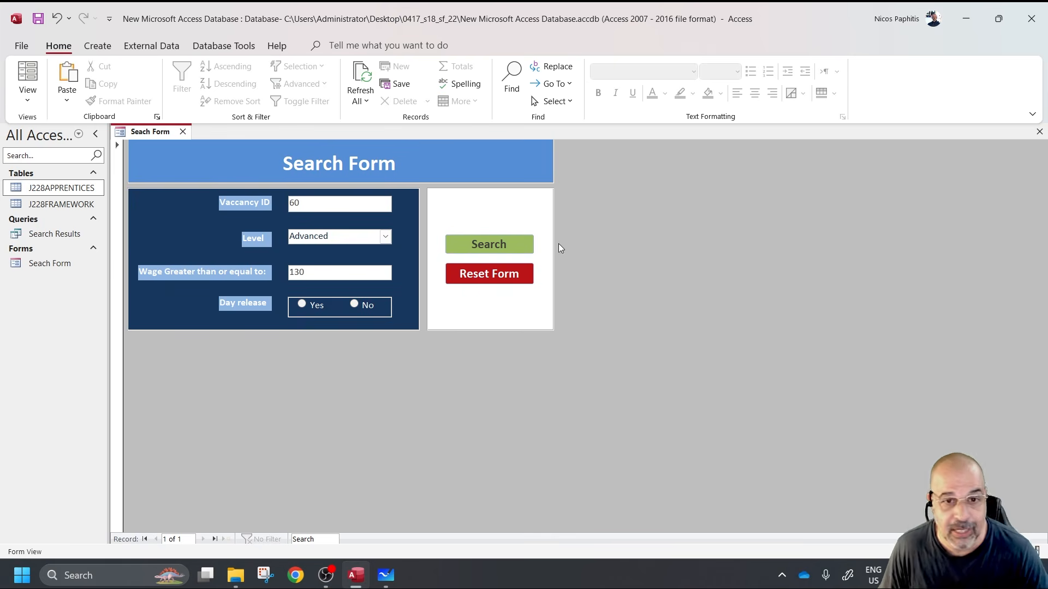
left_click(473, 244)
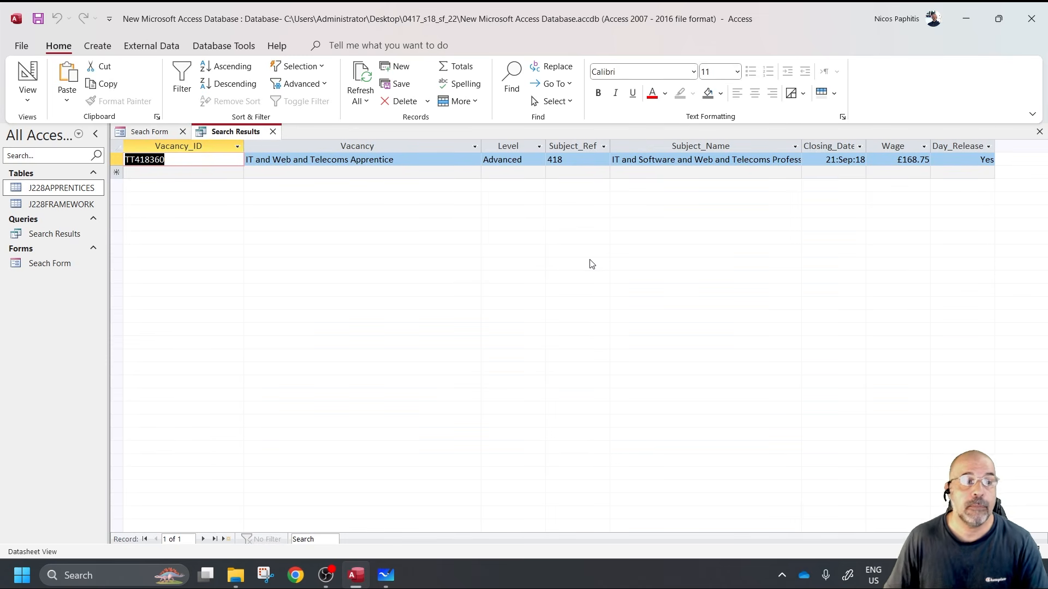
left_click(1039, 131)
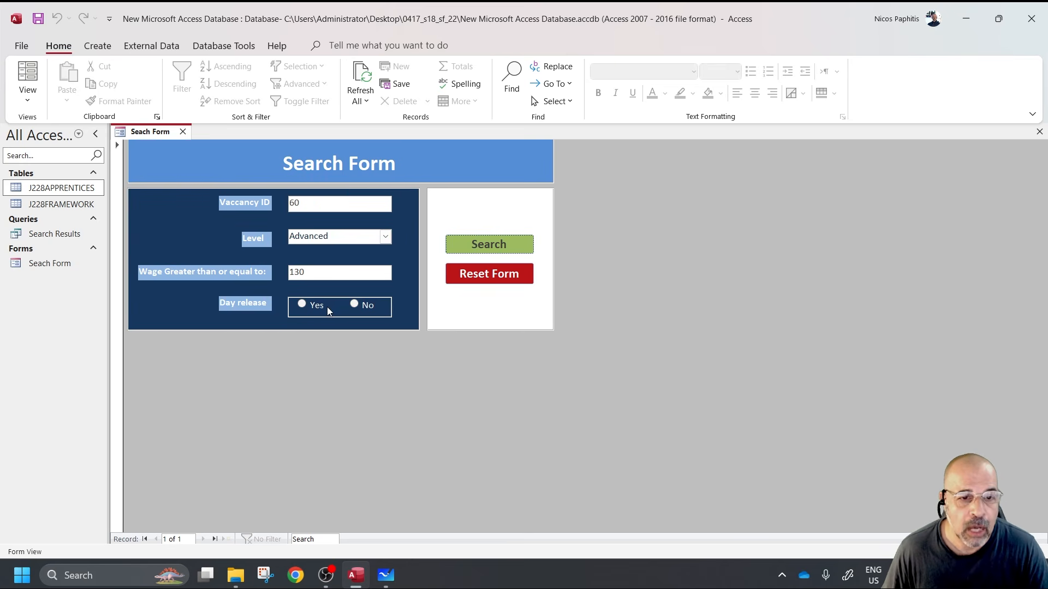
- Clear the minimum wage, search with day release set to Yes, and close the results
double_click(312, 272)
key("Delete")
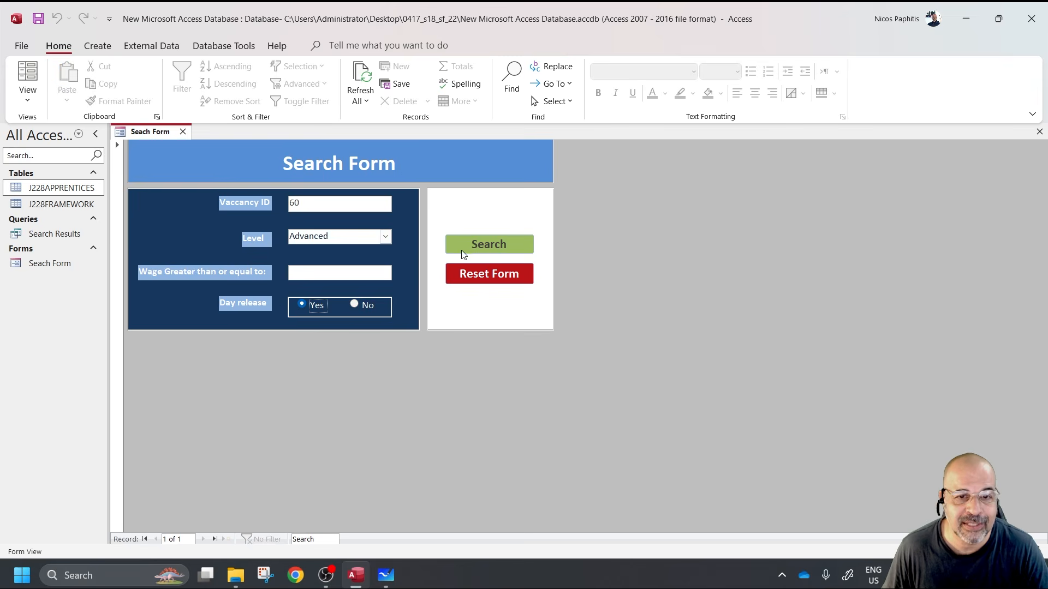
left_click(489, 244)
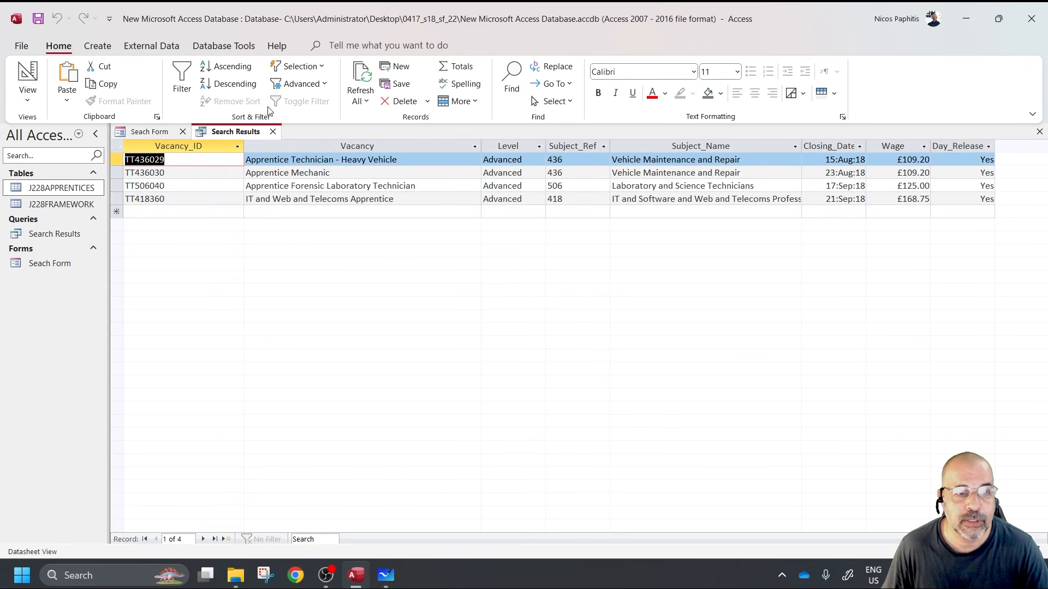
left_click(272, 132)
- Search with day release set to No, check the Day_Release value in the results, and close them
left_click(353, 304)
left_click(472, 243)
left_click(969, 160)
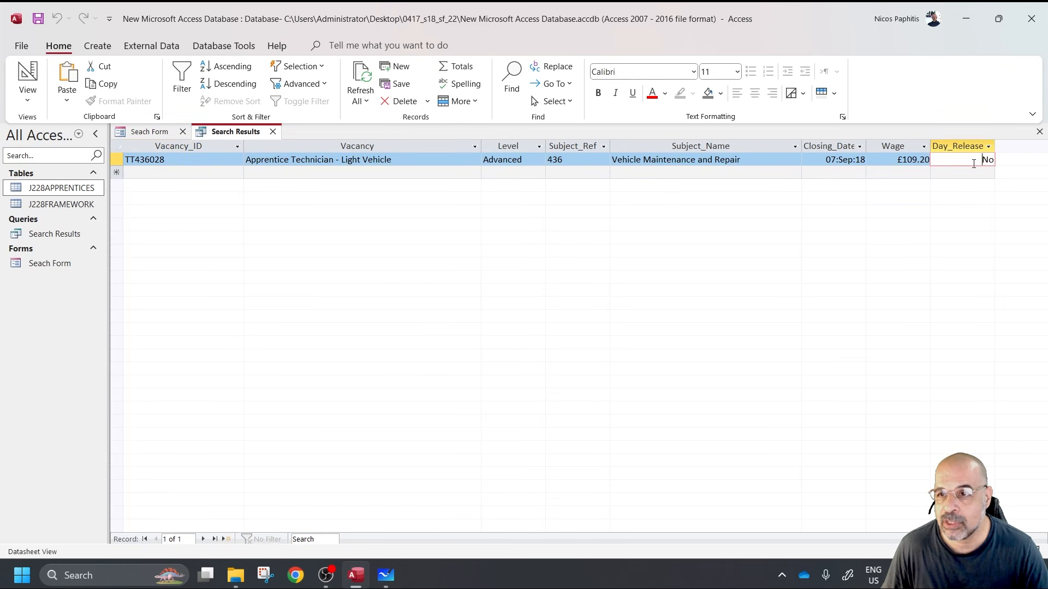
double_click(967, 161)
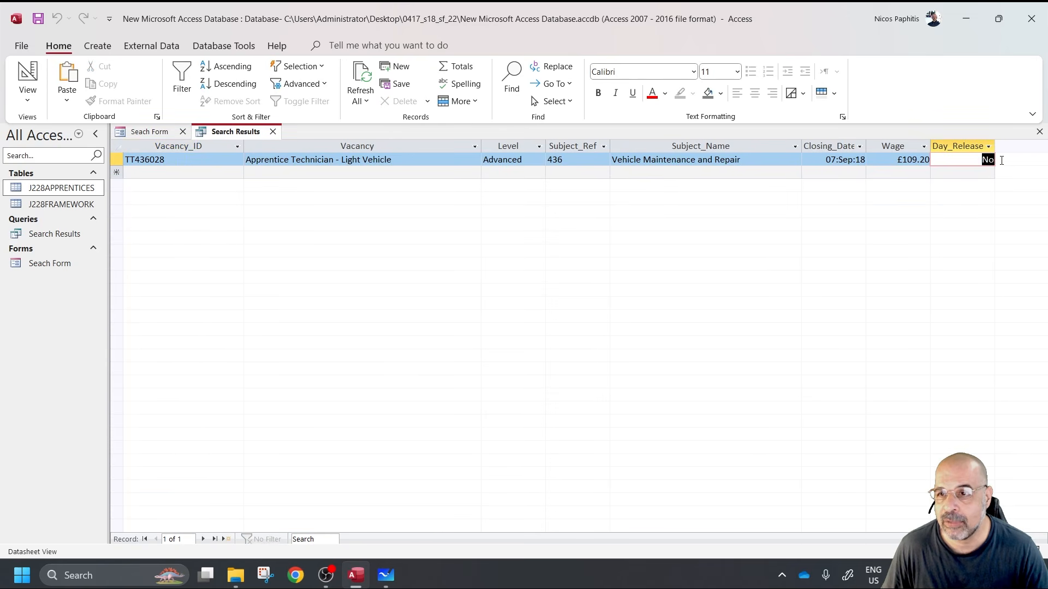
left_click(1039, 132)
- Reset the search form and run a search with no criteria to list every vacancy
left_click(490, 273)
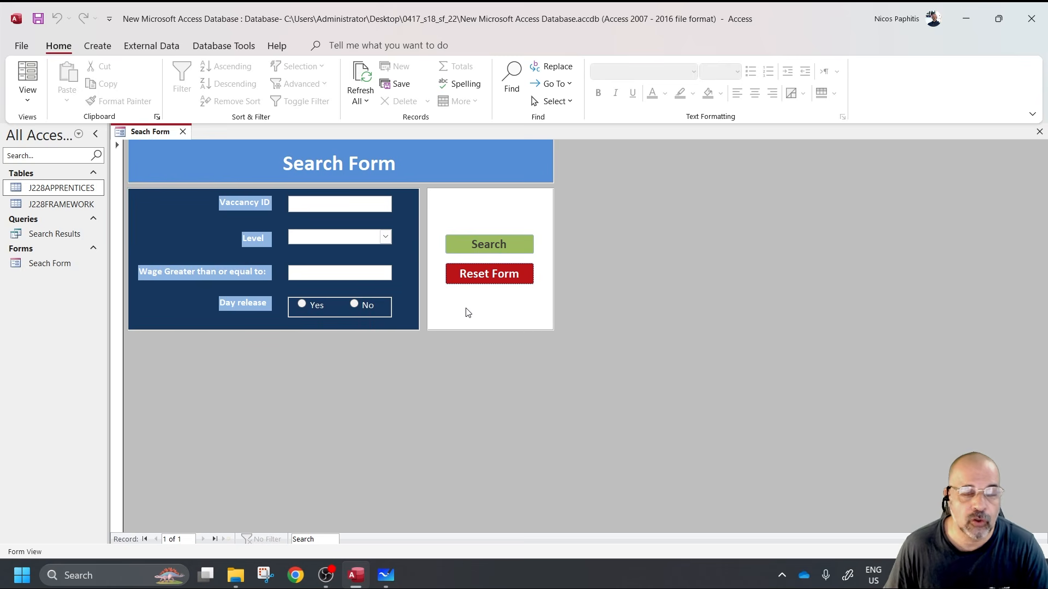
left_click(489, 244)
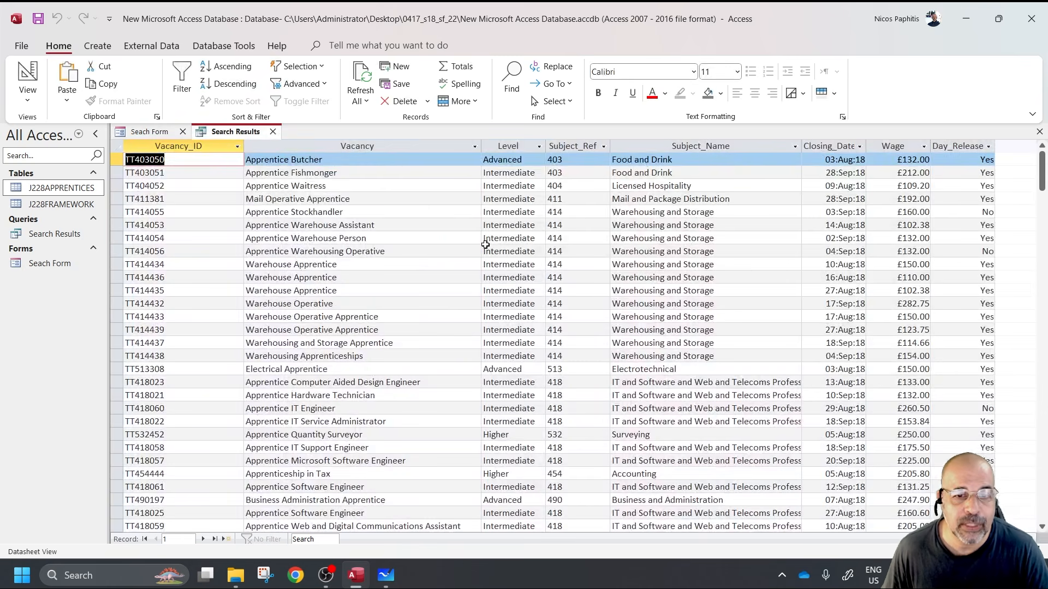
left_click(176, 174)
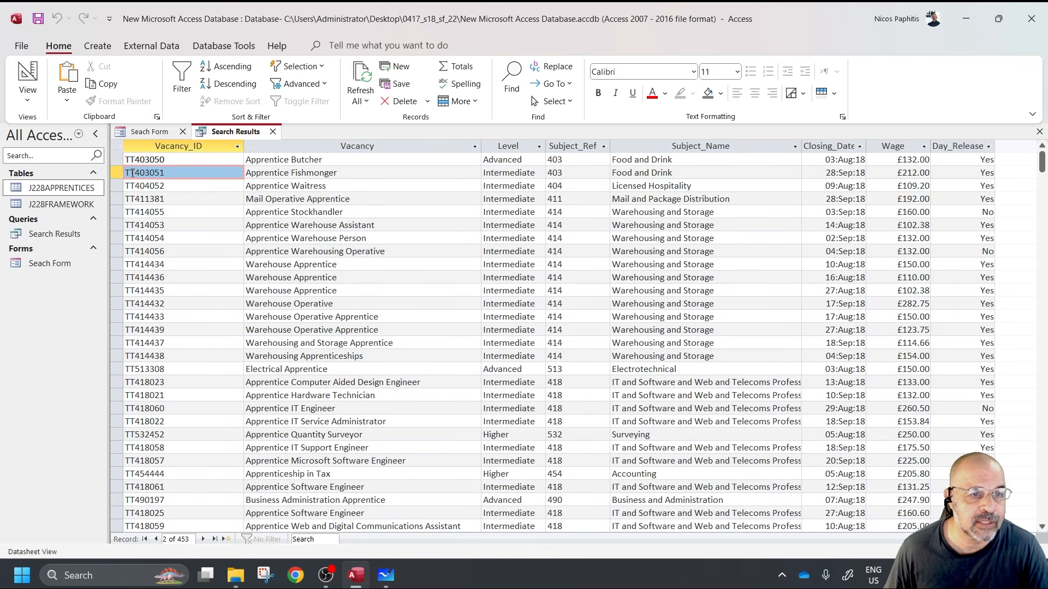
- Copy the Apprentice Waitress vacancy ID TT404052 from the results, search the form for that exact ID, and close the results
left_click_drag(165, 186, 127, 190)
key("ctrl+c")
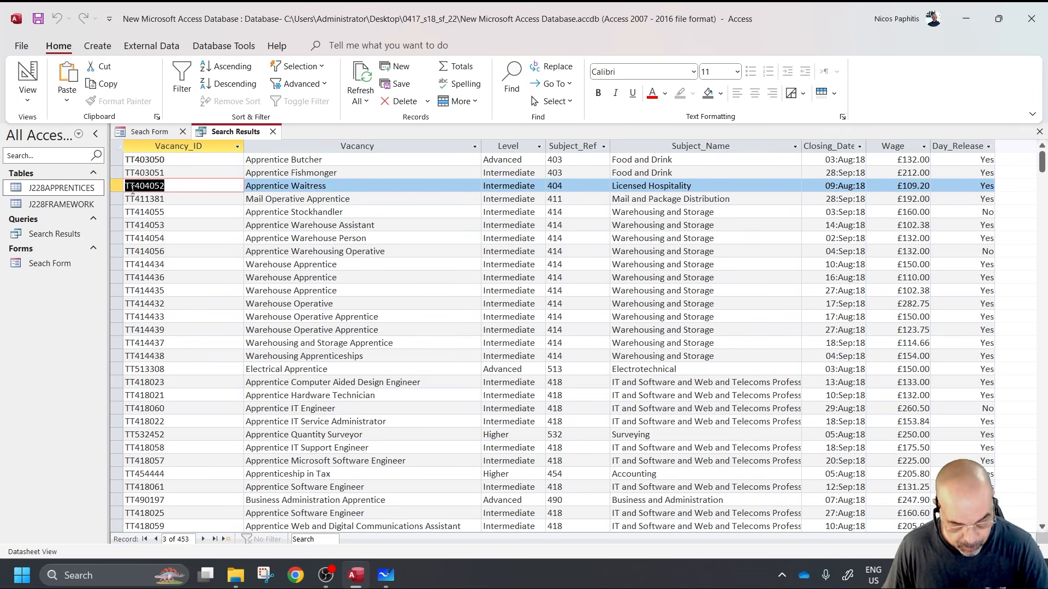
left_click(1039, 132)
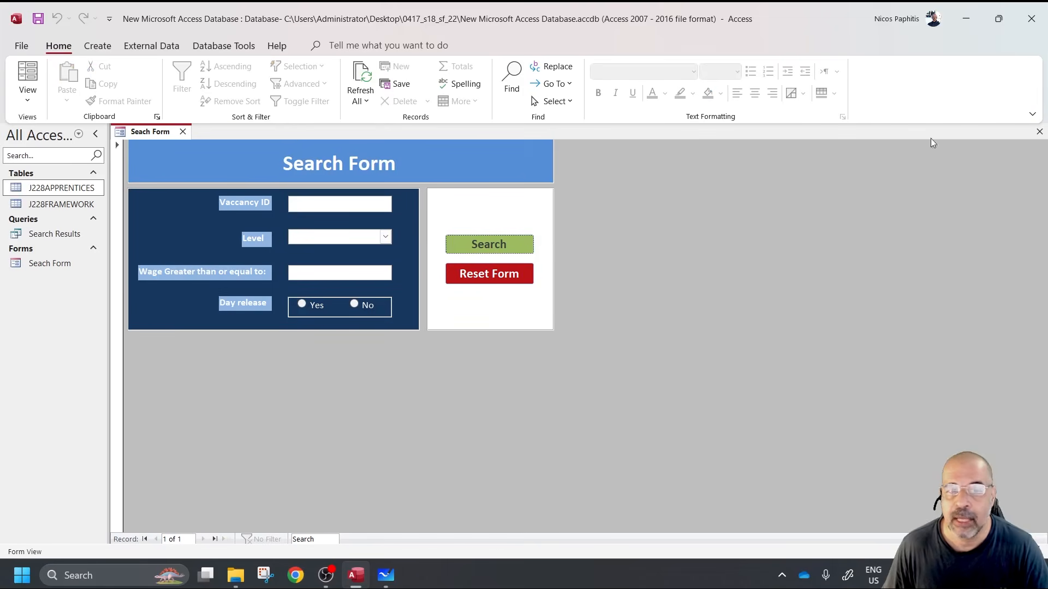
left_click(385, 203)
key("ctrl+v")
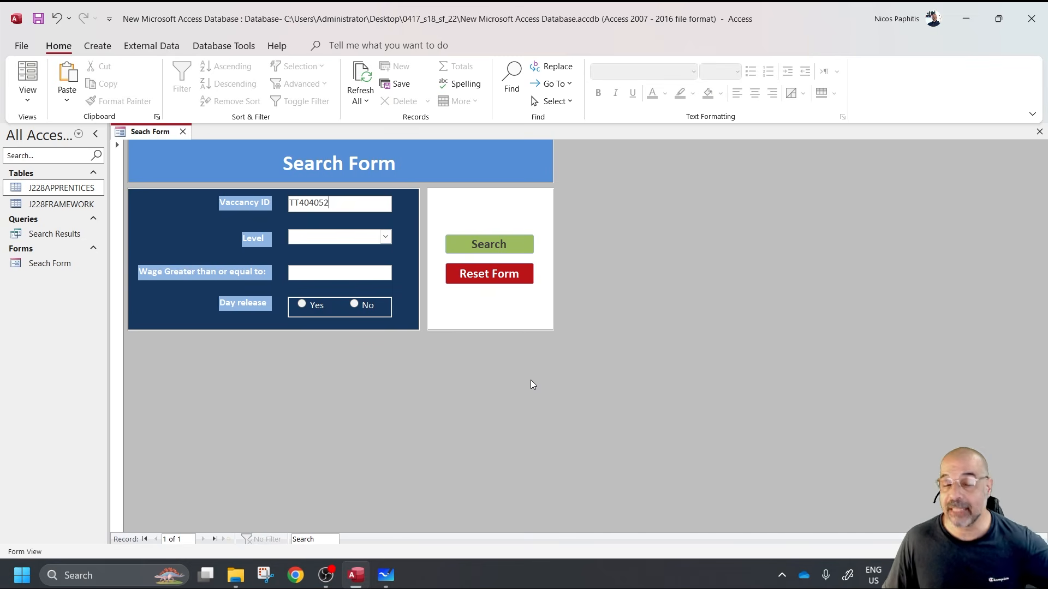
left_click(516, 246)
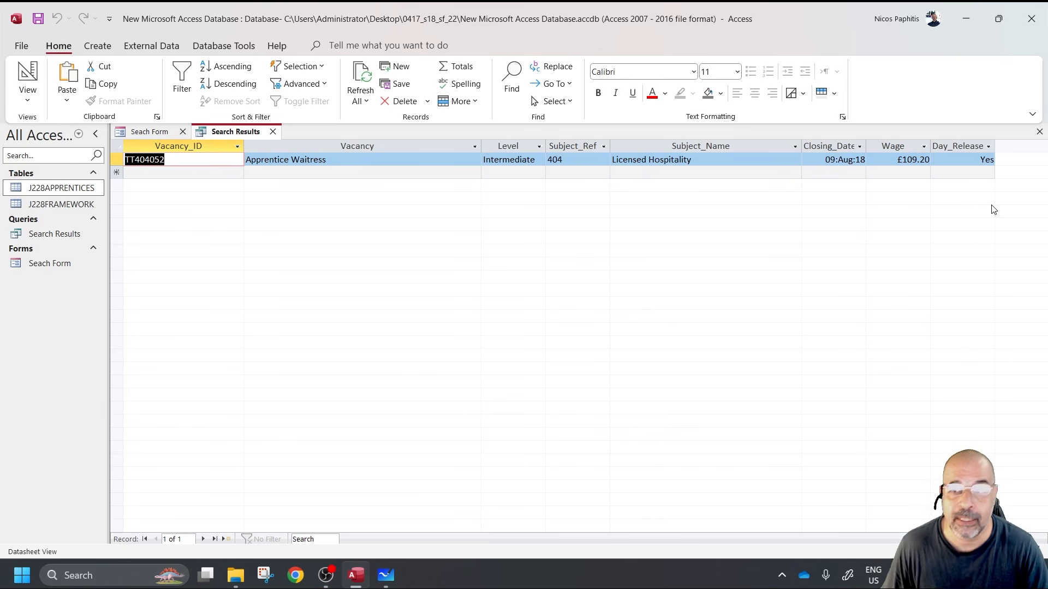
left_click(1039, 132)
- Replace the vacancy ID with 04, run the search, and examine where 04 occurs in the listed IDs before closing the results
left_click_drag(349, 203, 288, 203)
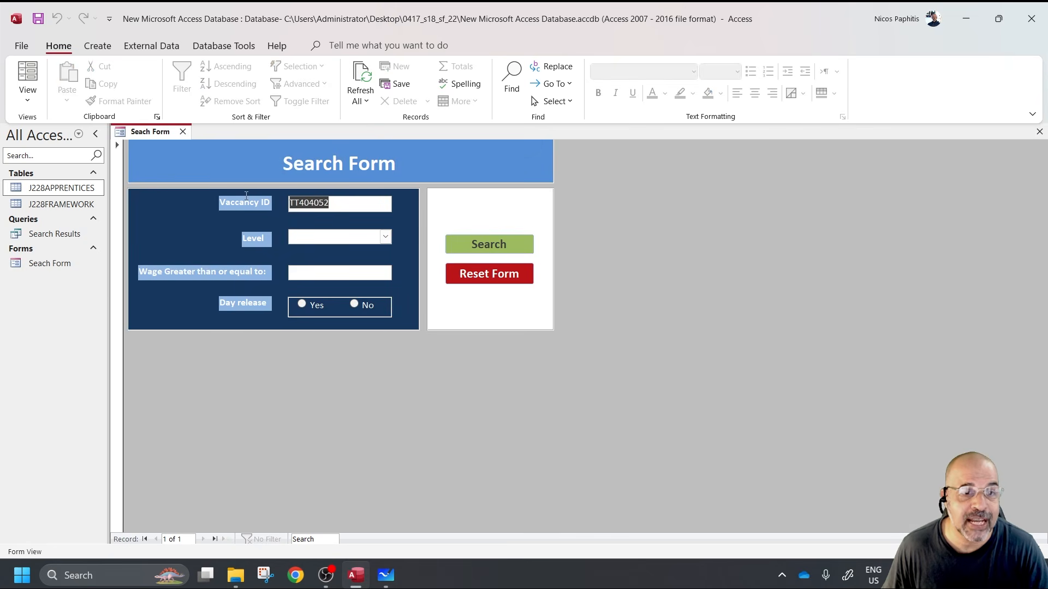
key("Delete")
type("04")
left_click(504, 247)
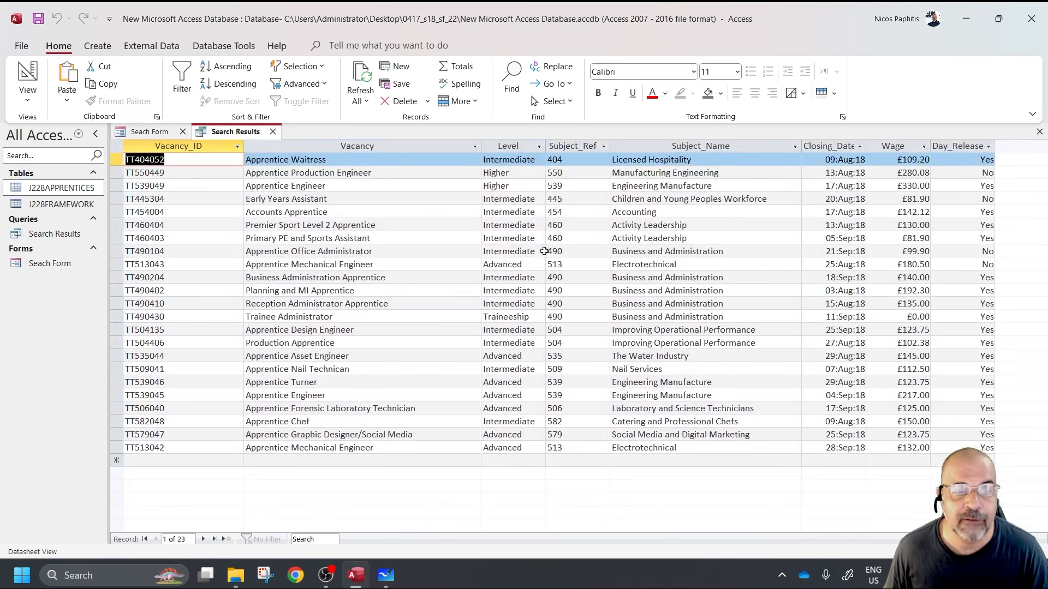
left_click(152, 173)
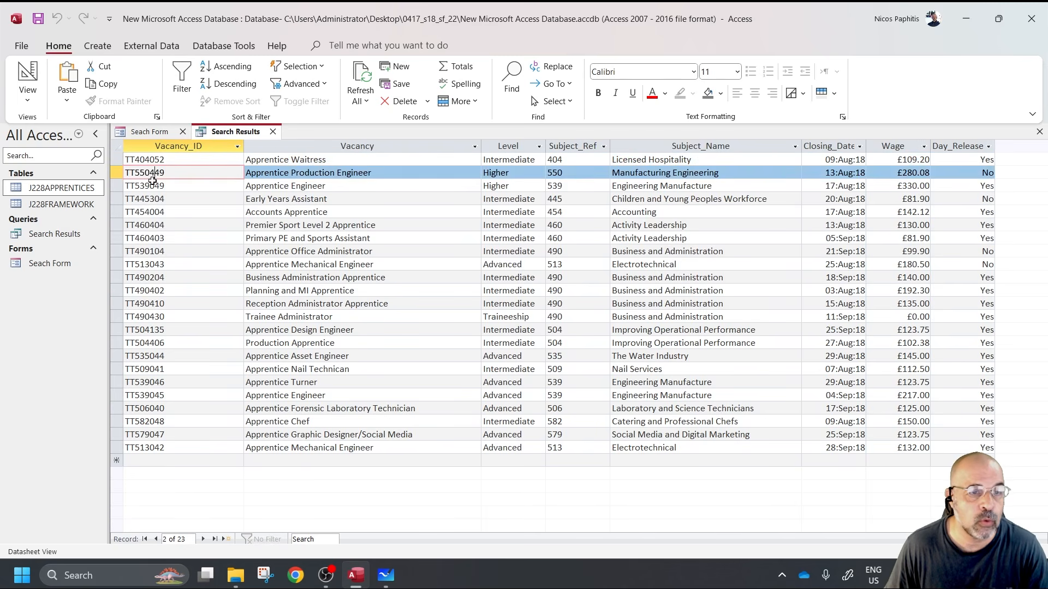
left_click(154, 238)
left_click(154, 264)
left_click(155, 298)
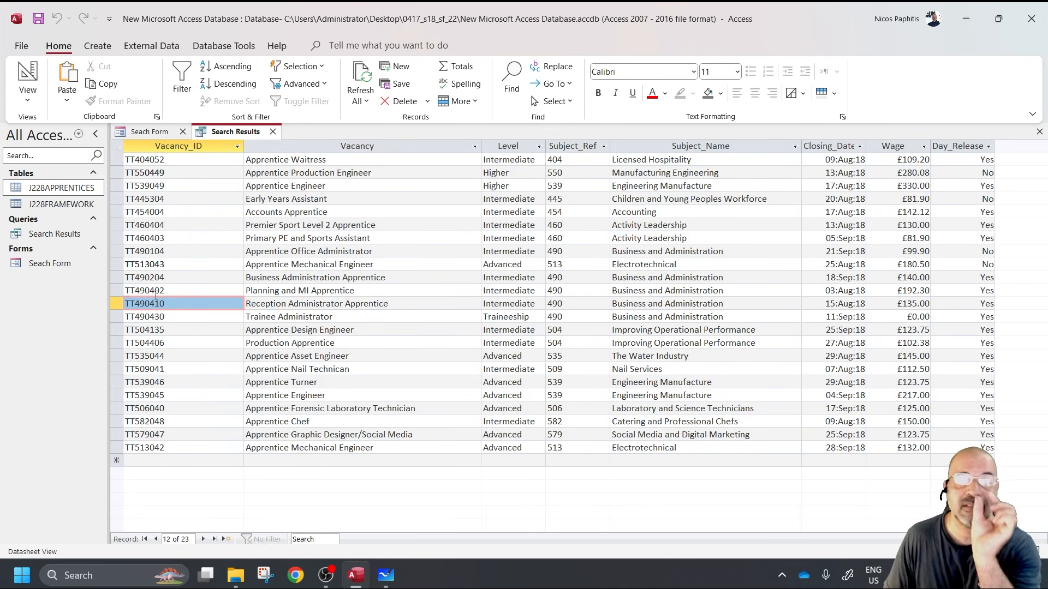
left_click(1039, 132)
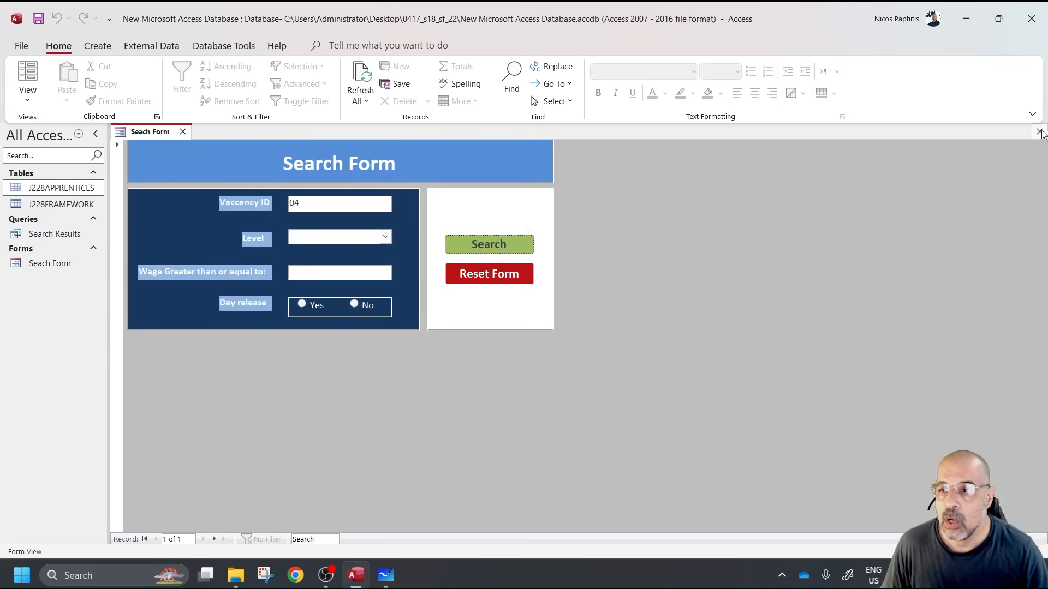
- Enter the partial level High alongside vacancy ID 04, run the search and close the results
left_click(385, 237)
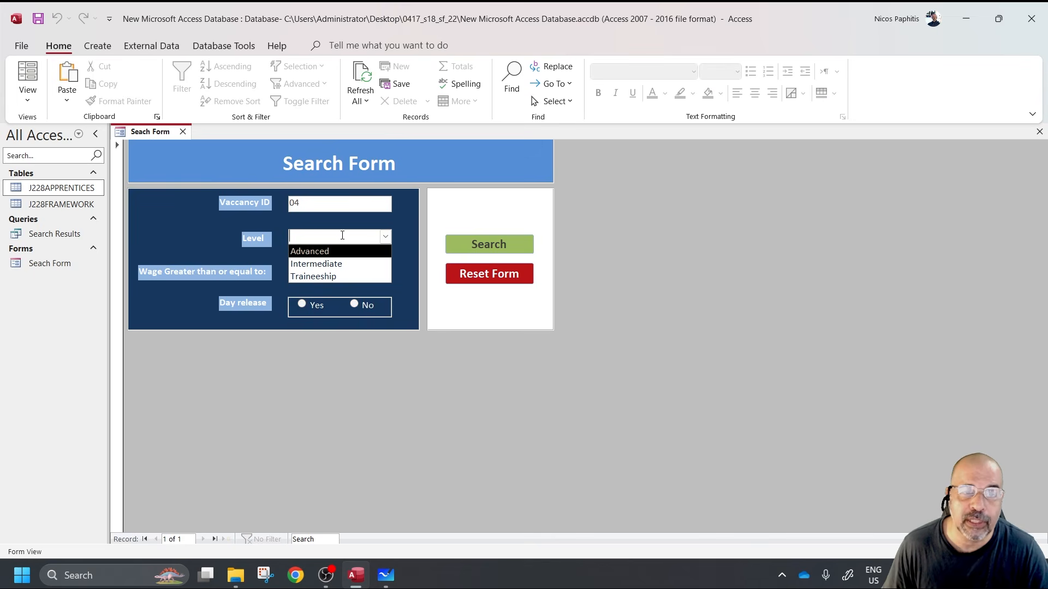
left_click(441, 231)
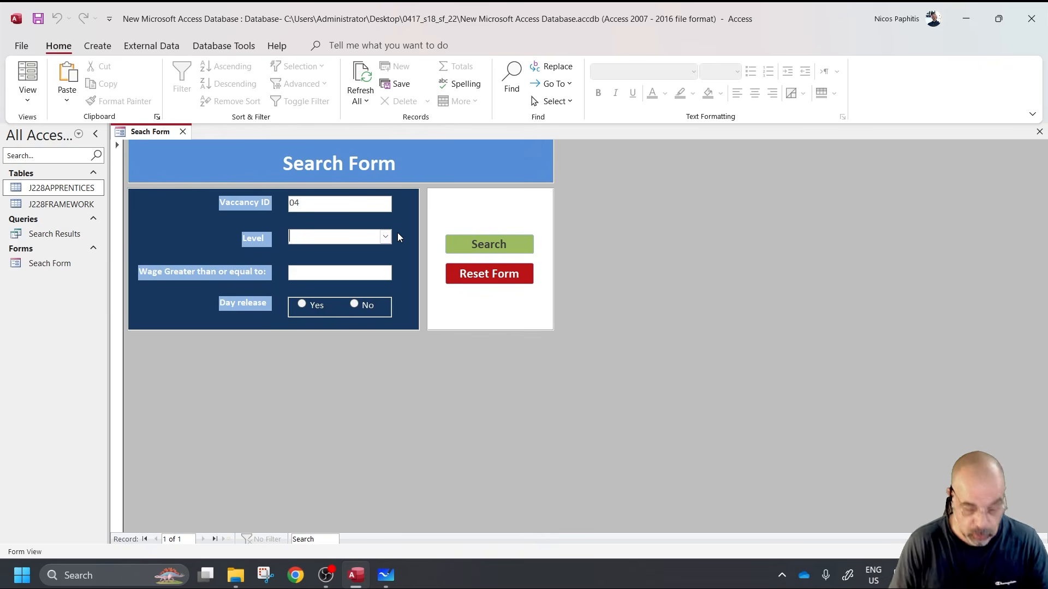
type("High")
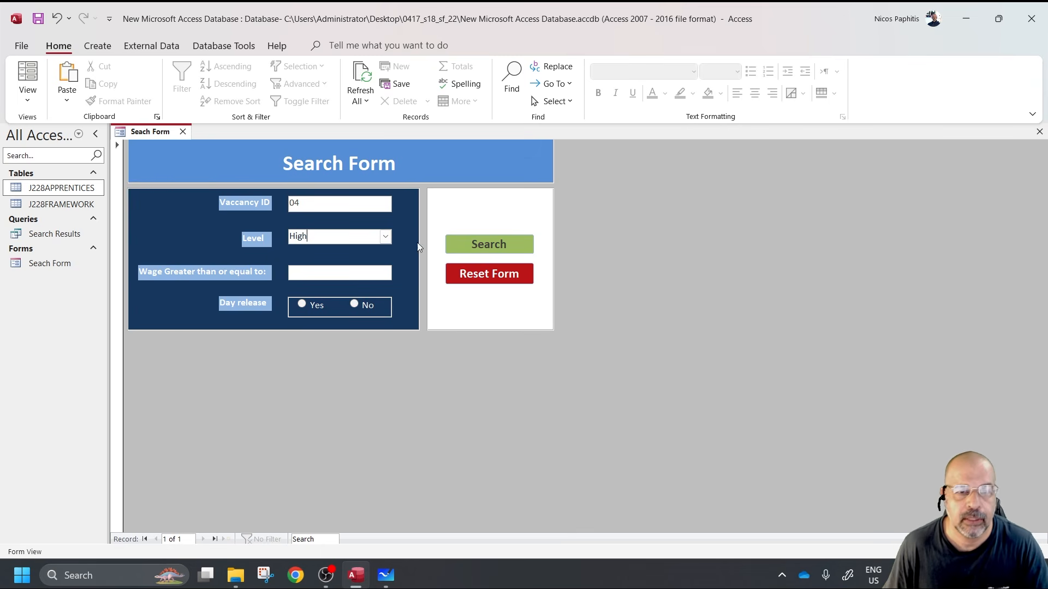
left_click(494, 245)
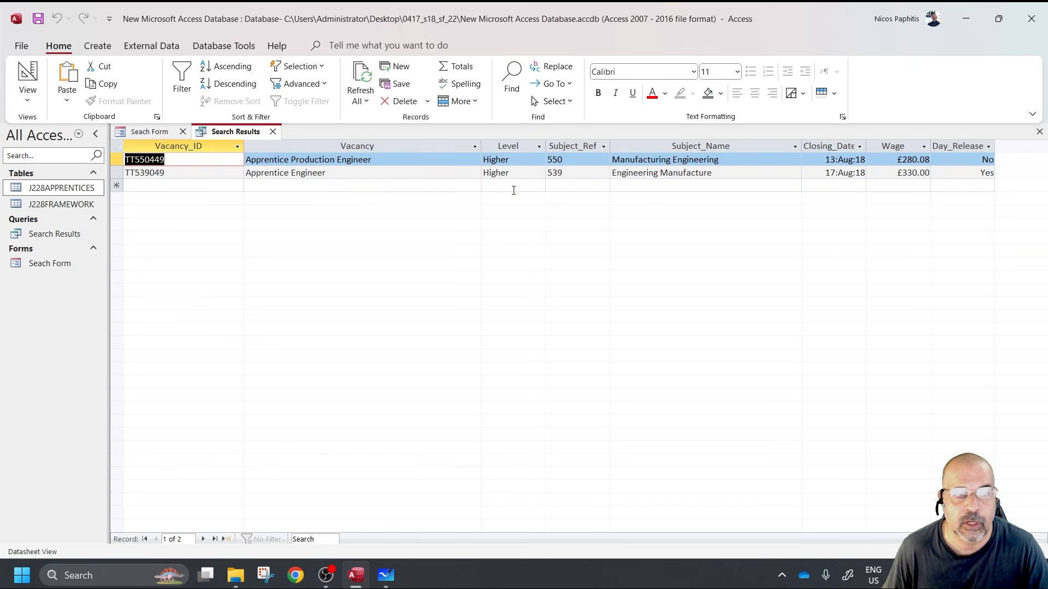
left_click(1039, 131)
- Reset the form, search with Day release set to No, and examine the Day_Release column before closing the results
left_click(470, 282)
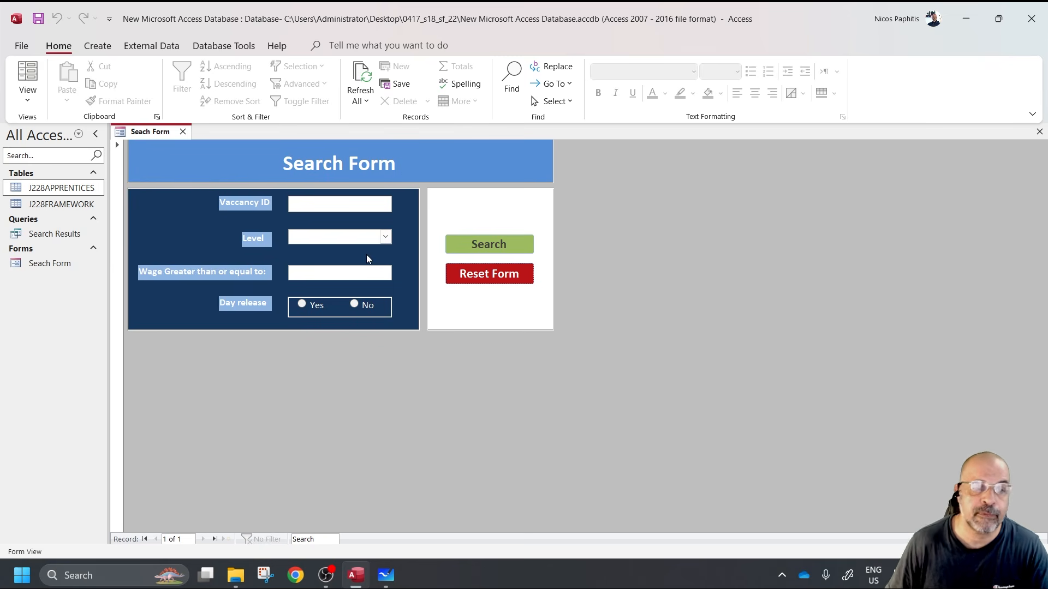
left_click(354, 304)
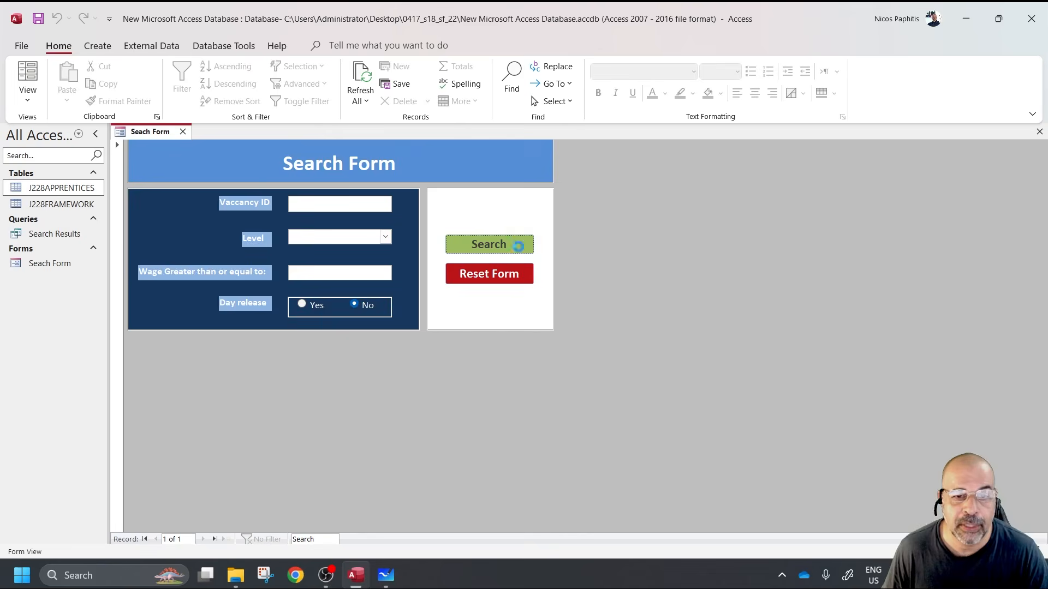
left_click(515, 244)
left_click(965, 143)
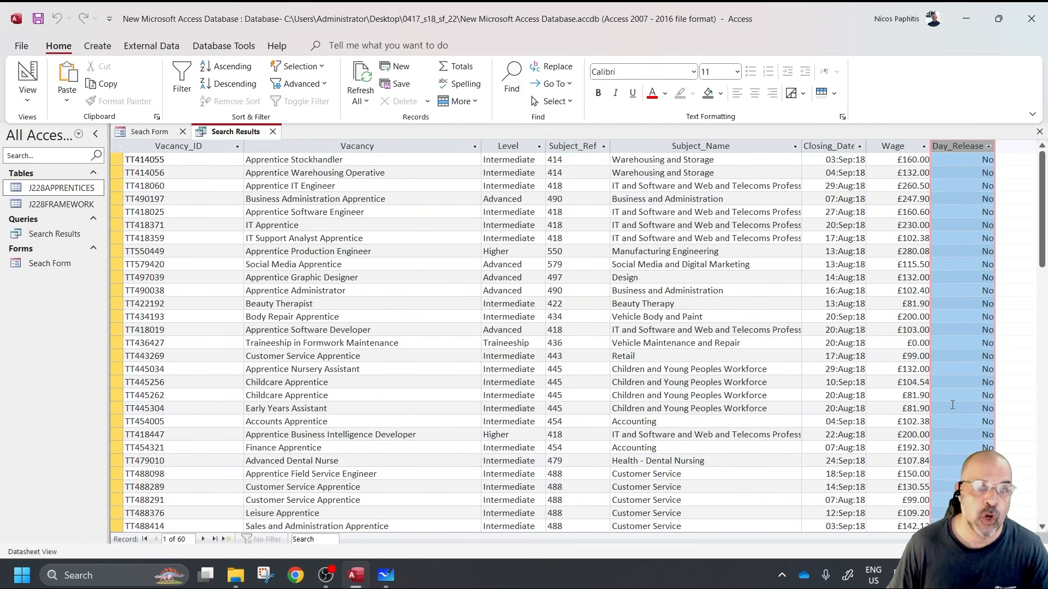
left_click(272, 131)
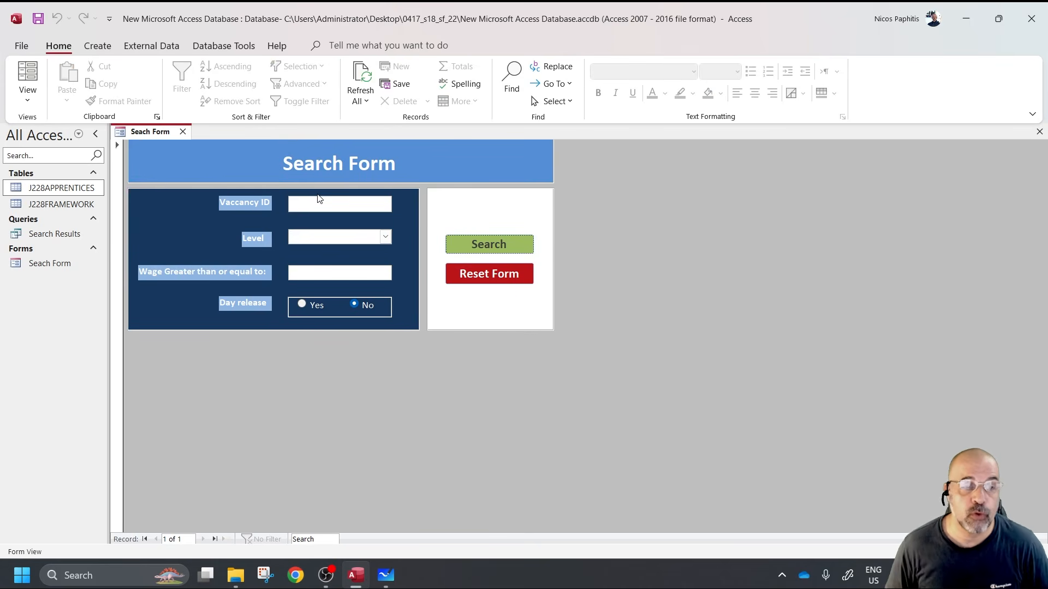
- Reset the form, search for vacancy ID 60, and examine the Level column before closing the results
left_click(478, 277)
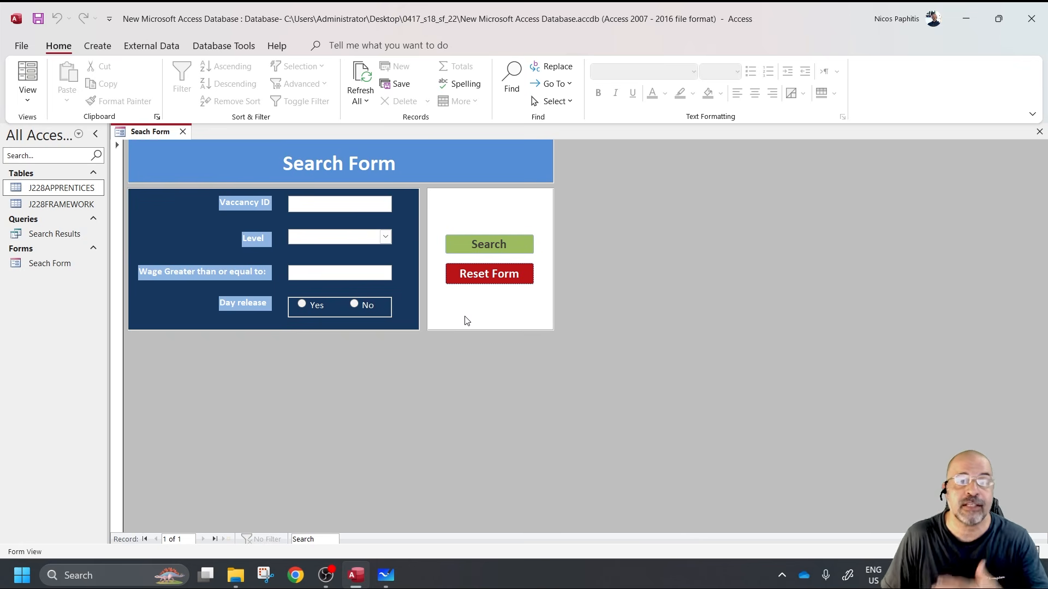
left_click(354, 276)
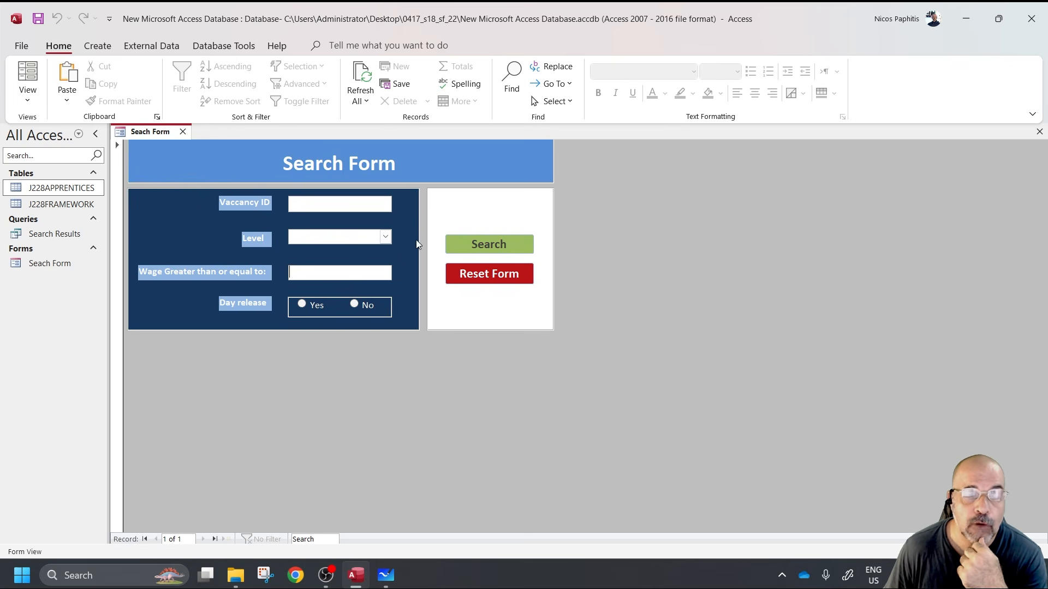
left_click(339, 203)
type("TT")
left_click(500, 247)
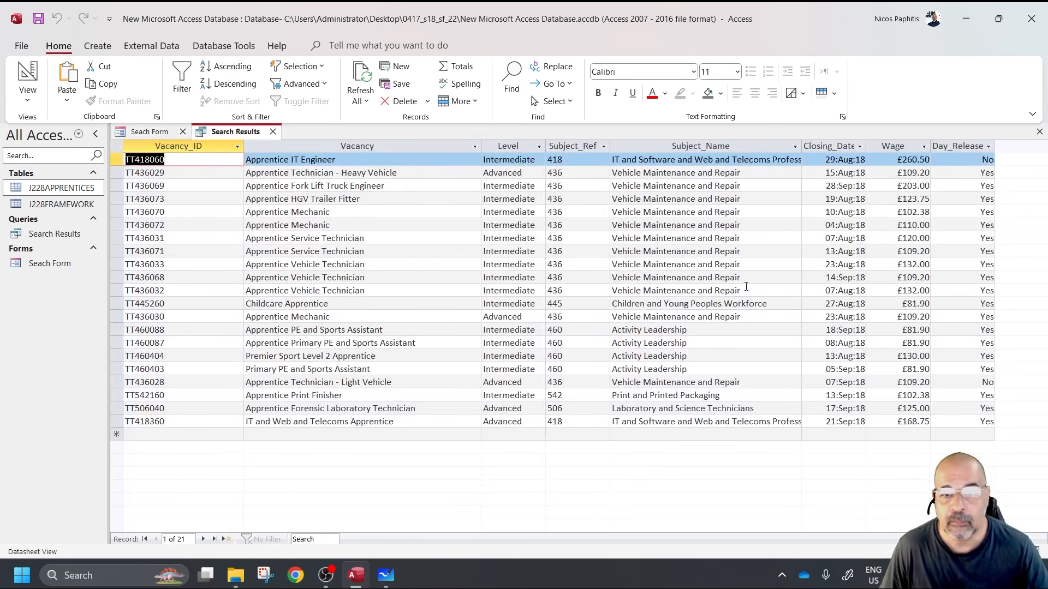
left_click(519, 143)
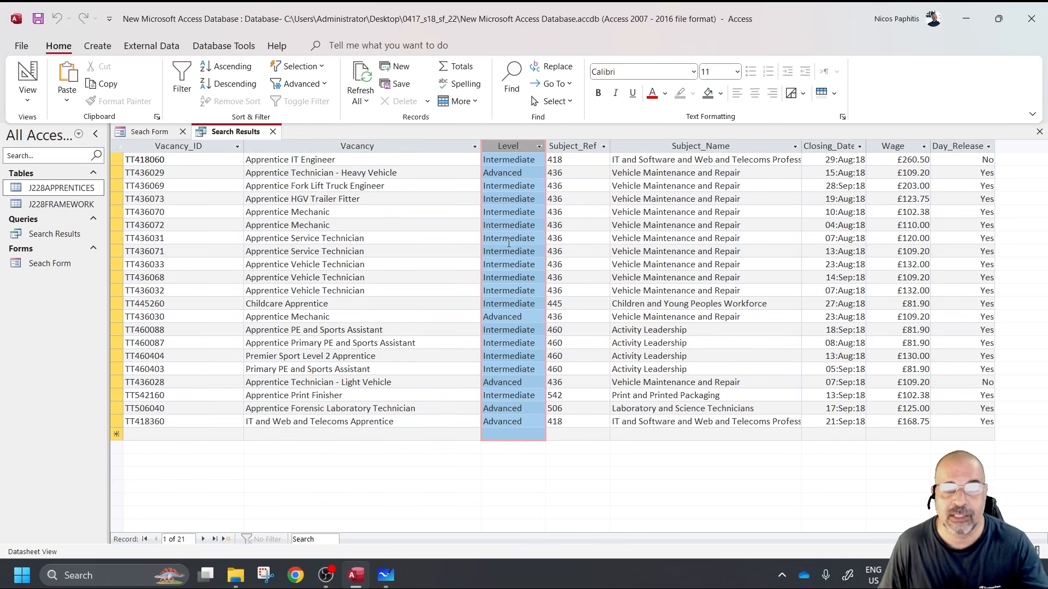
left_click(1039, 132)
- View the Level options and reset the form, and repeat the reset after choosing Intermediate as the level
left_click(335, 236)
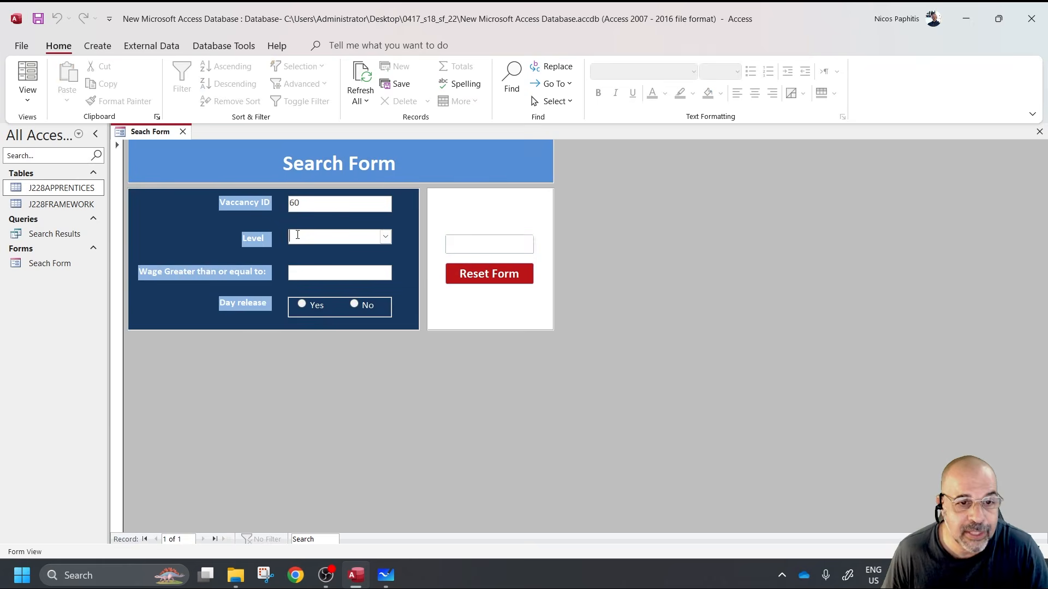
left_click(386, 237)
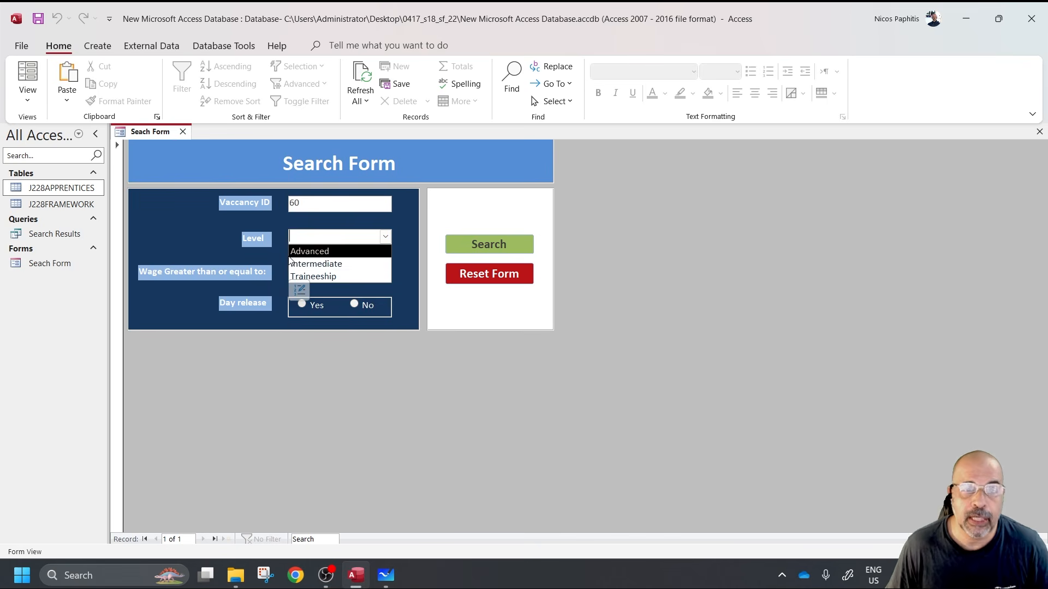
left_click(474, 277)
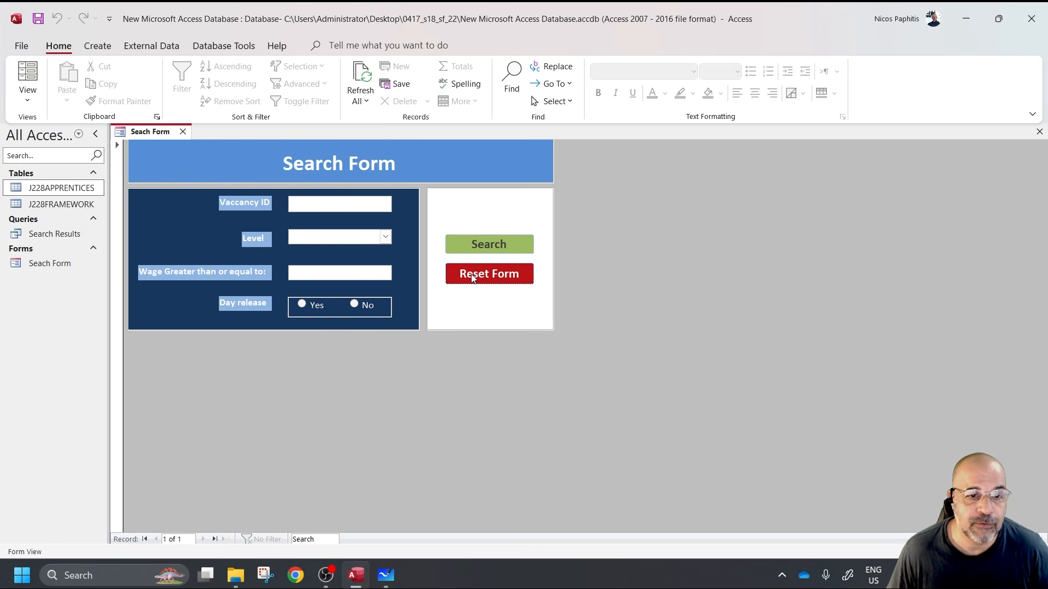
left_click(385, 236)
left_click(342, 264)
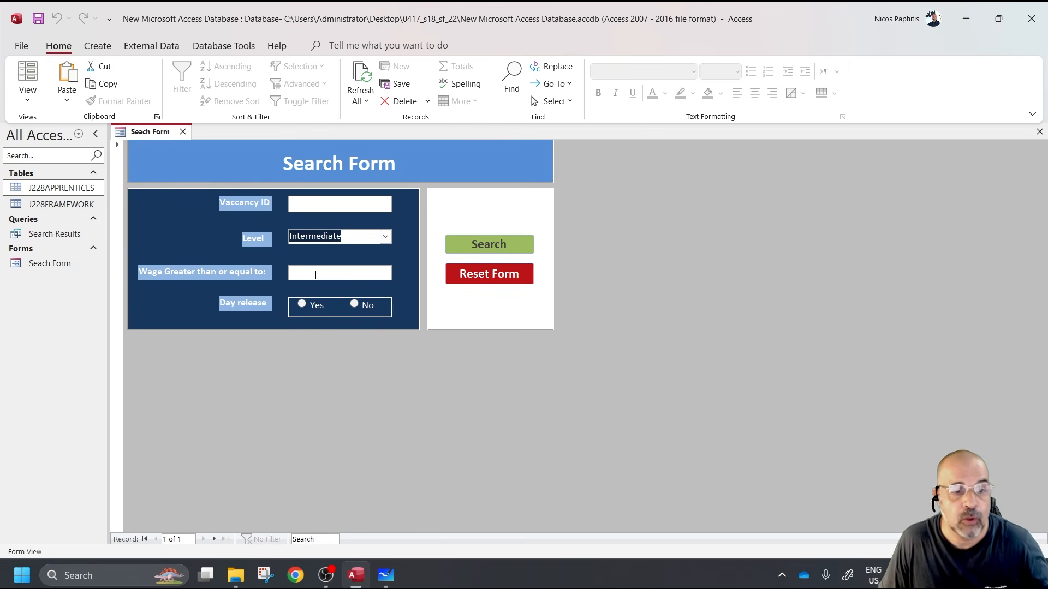
left_click(530, 271)
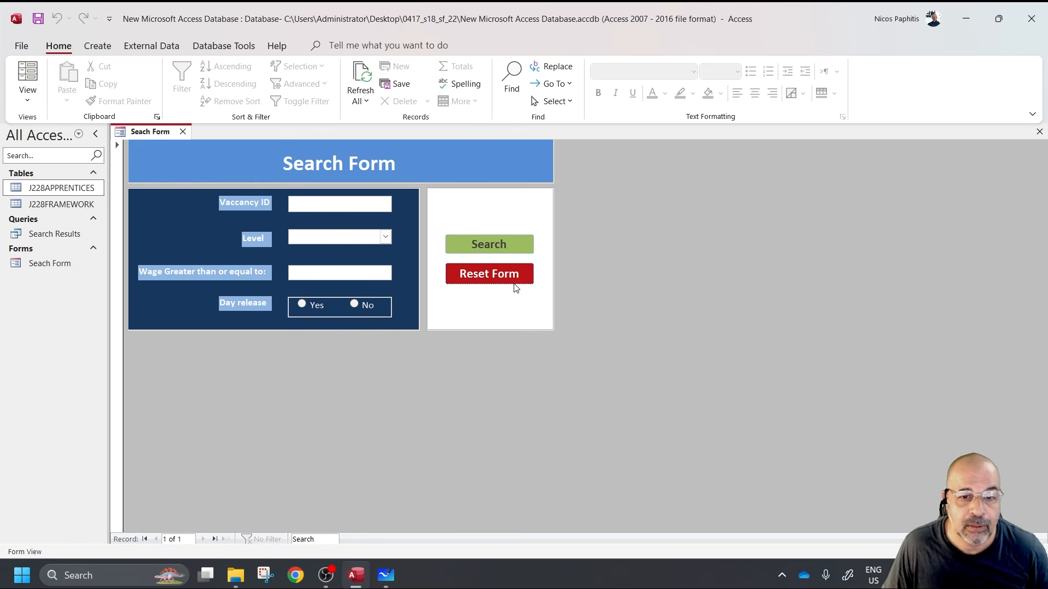
- Search with Level set to Intermediate and check the Level column throughout the listed vacancies before closing the results
left_click(387, 236)
left_click(330, 262)
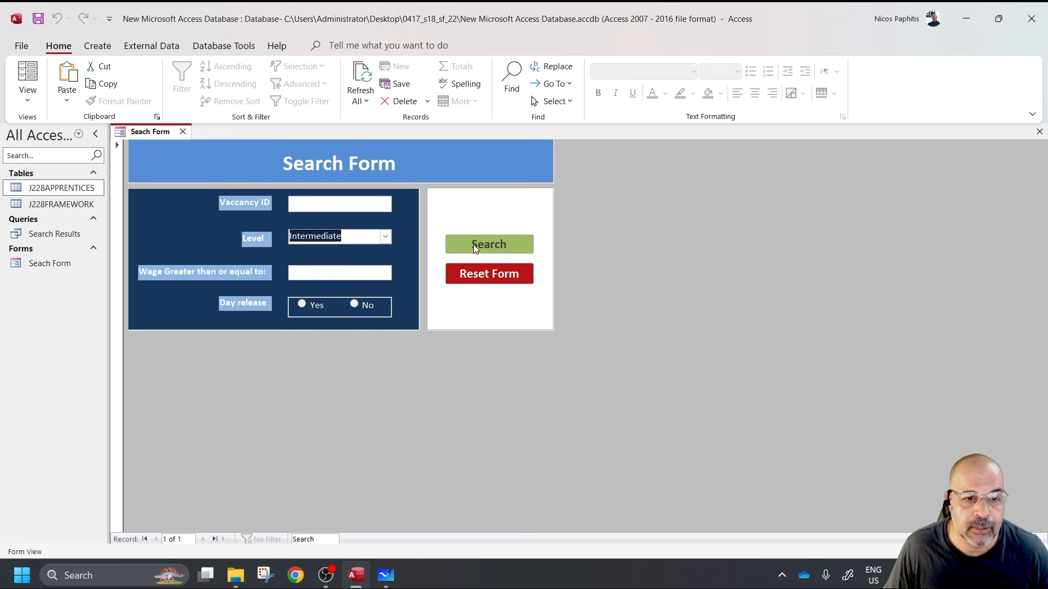
left_click(489, 244)
scroll(530, 229, "down", 10)
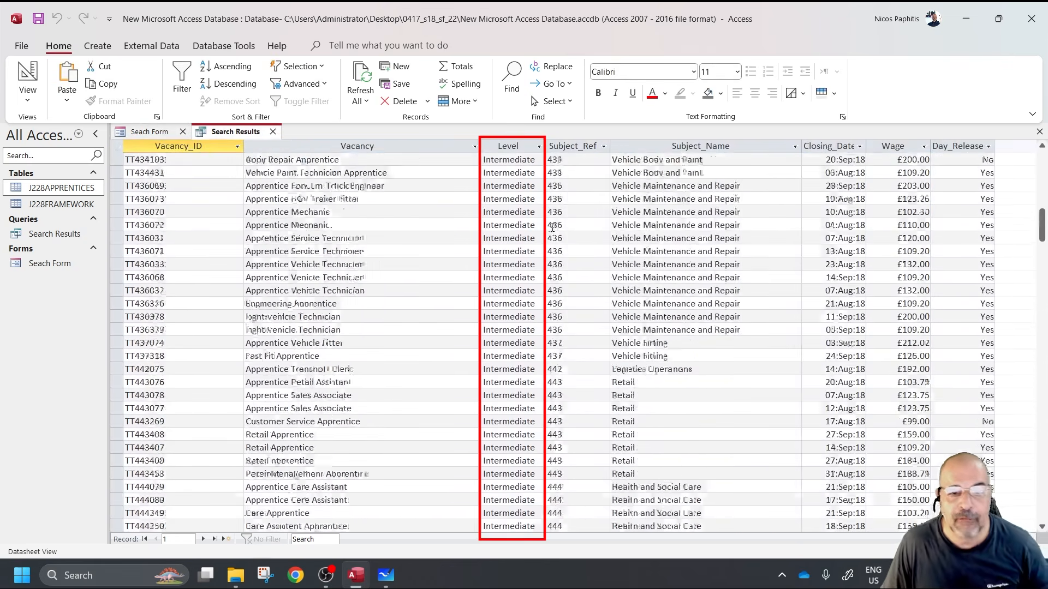
scroll(531, 229, "down", 7)
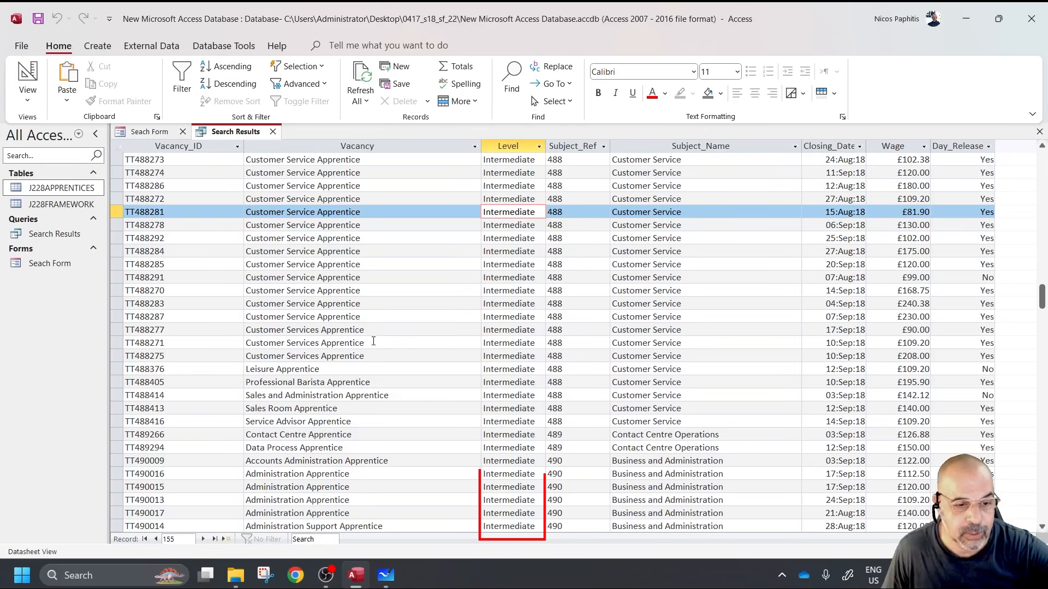
scroll(572, 169, "up", 20)
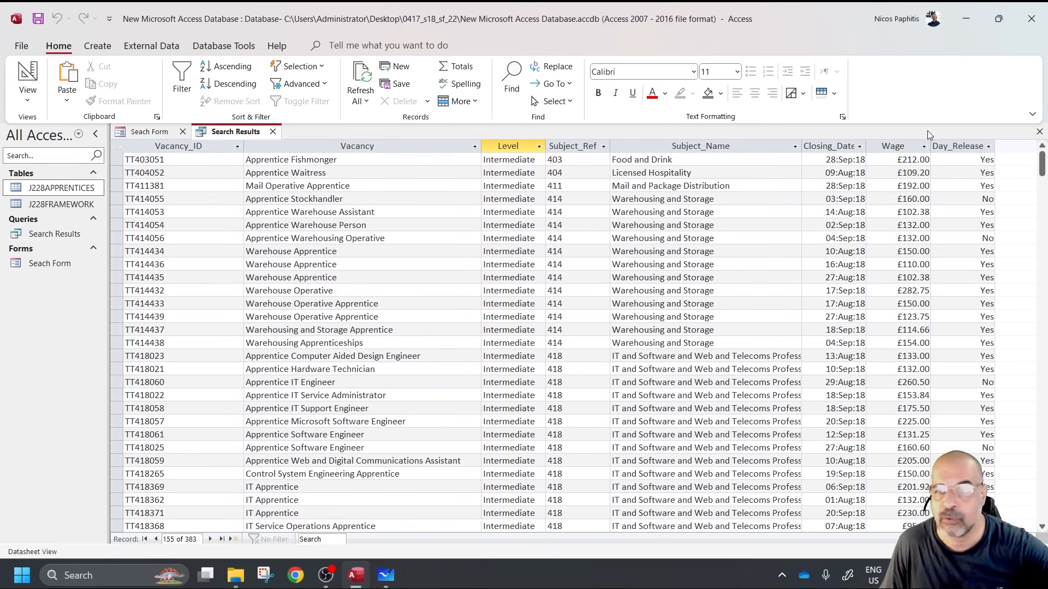
left_click(1039, 133)
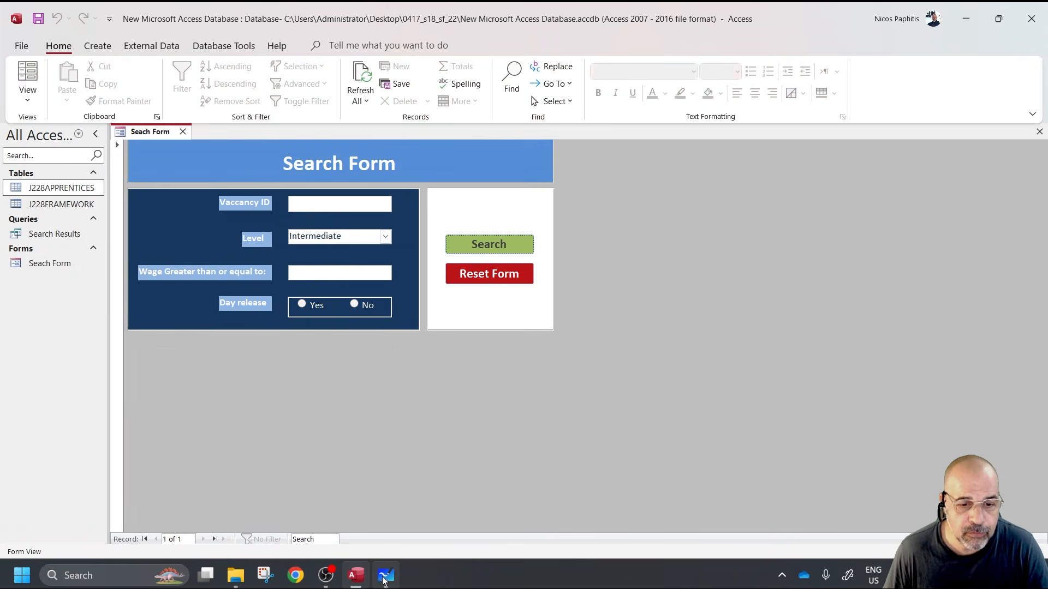
- Switch to Microsoft Whiteboard and mark the diagram in red: arrows at Table with Data and the results table, underlines below Query
left_click(384, 577)
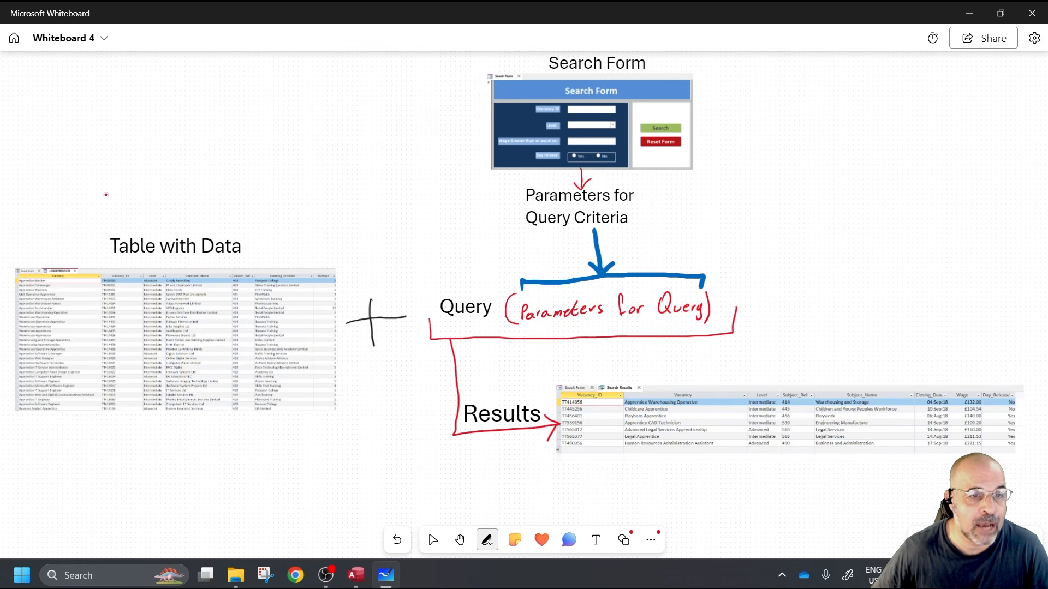
mouse_move(166, 183)
left_mouse_down()
mouse_move(164, 217)
mouse_move(169, 206)
left_mouse_up()
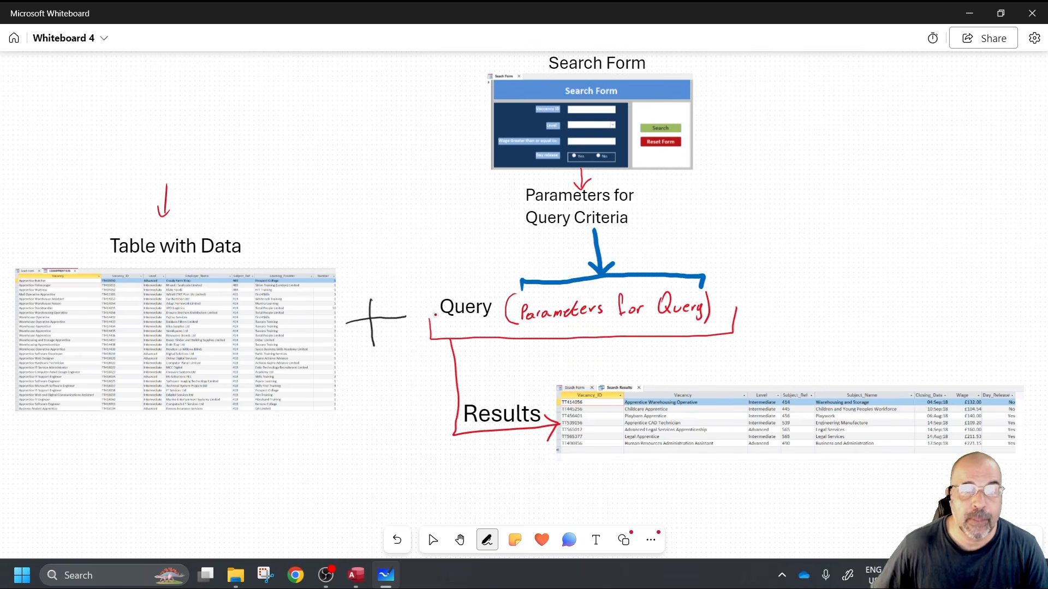
left_click_drag(453, 324, 484, 323)
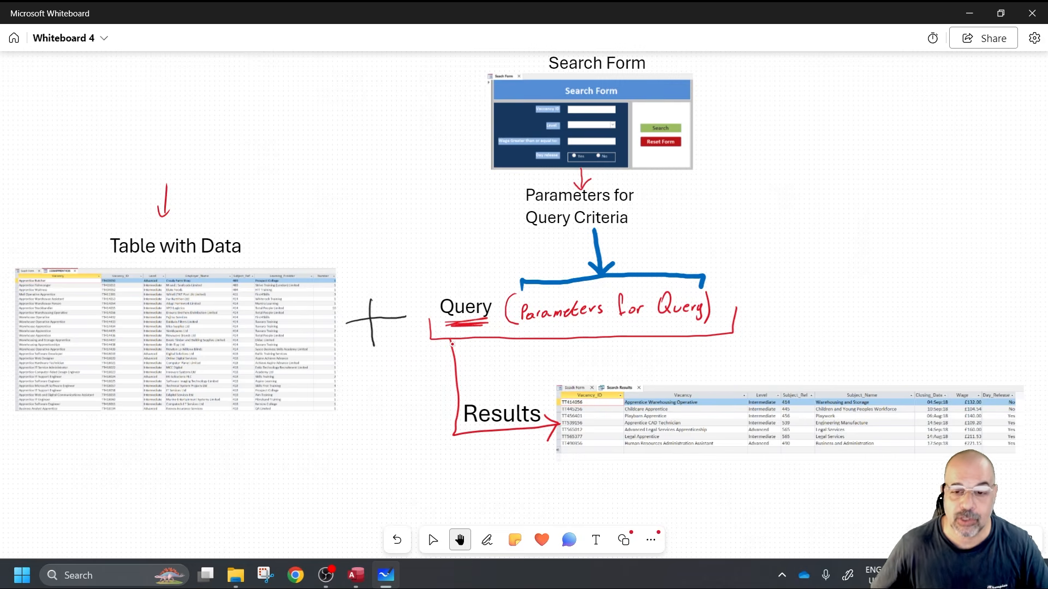
mouse_move(705, 507)
left_mouse_down()
mouse_move(706, 457)
mouse_move(721, 468)
left_mouse_up()
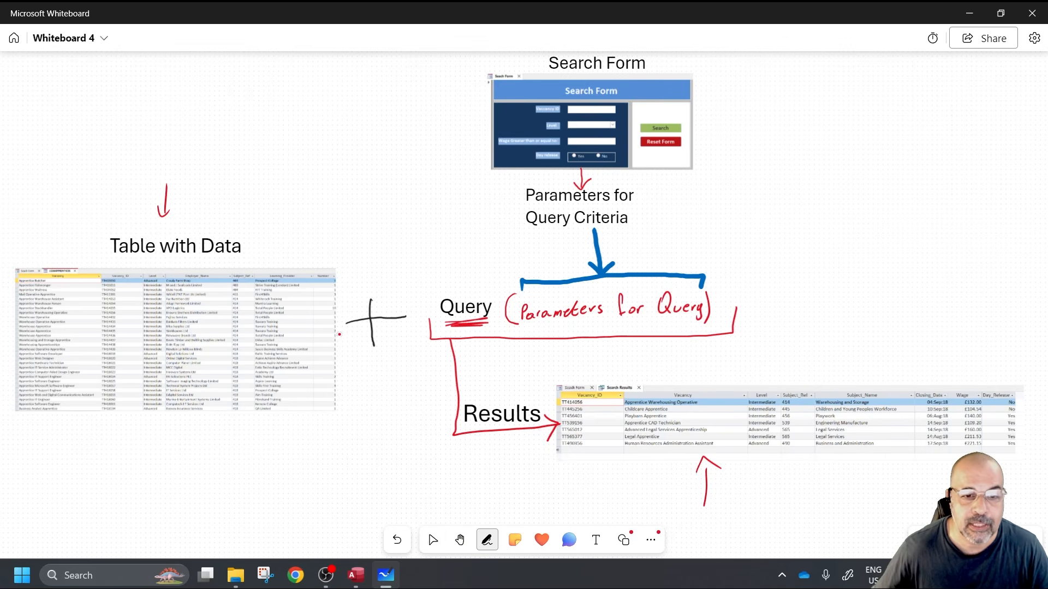
- Add a red arrow beside the data table, an overline and arrow above Query, and an underline below its handwritten parameters
left_click_drag(347, 242, 329, 252)
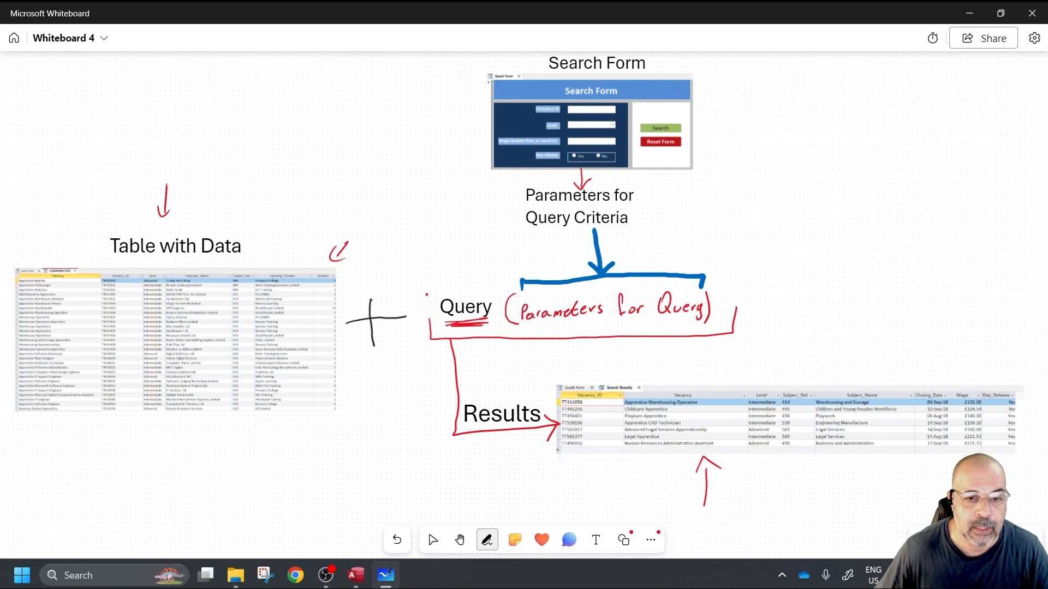
mouse_move(443, 282)
left_mouse_down()
mouse_move(484, 282)
mouse_move(462, 280)
left_mouse_up()
left_click_drag(453, 272, 473, 273)
left_click_drag(574, 324, 626, 322)
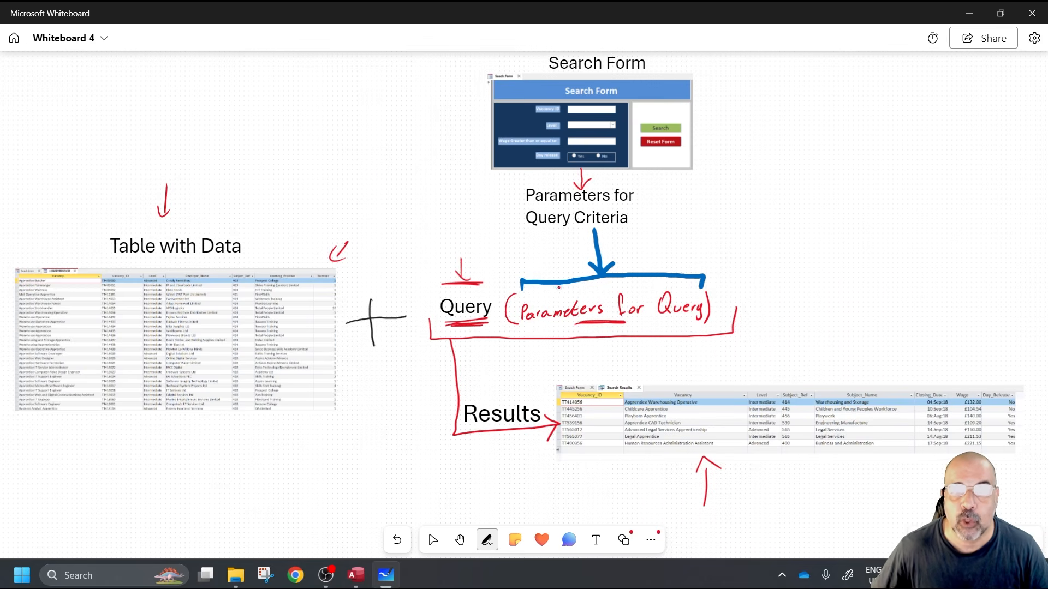
- Bracket the Search Form picture, mark its four criteria fields and Search button, and draw an arrow at the query parameters
left_click_drag(702, 66, 708, 183)
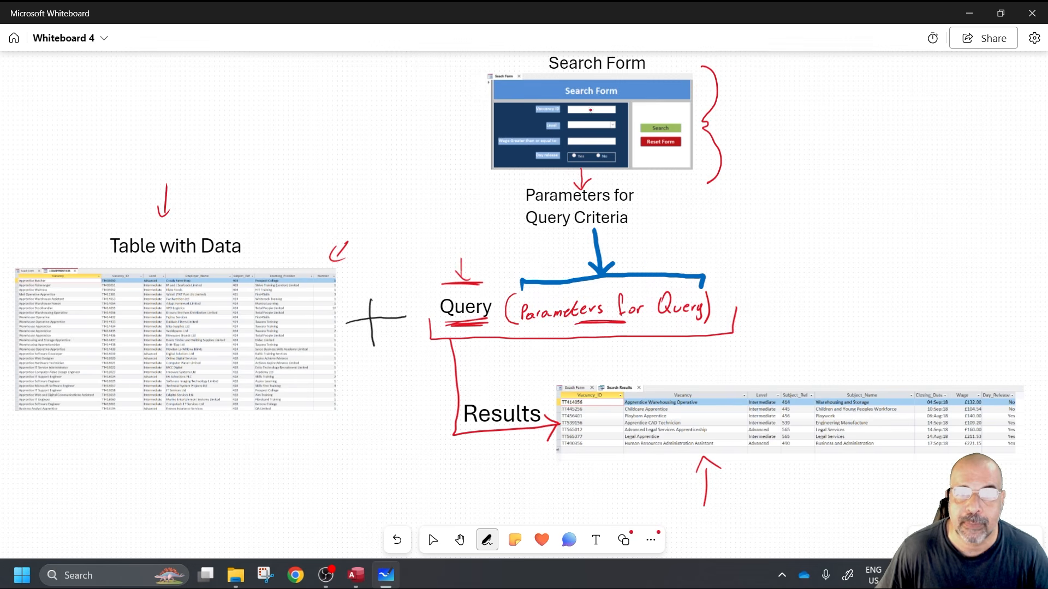
mouse_move(584, 117)
left_mouse_down()
mouse_move(606, 115)
mouse_move(606, 125)
mouse_move(585, 127)
mouse_move(596, 143)
mouse_move(568, 162)
left_mouse_up()
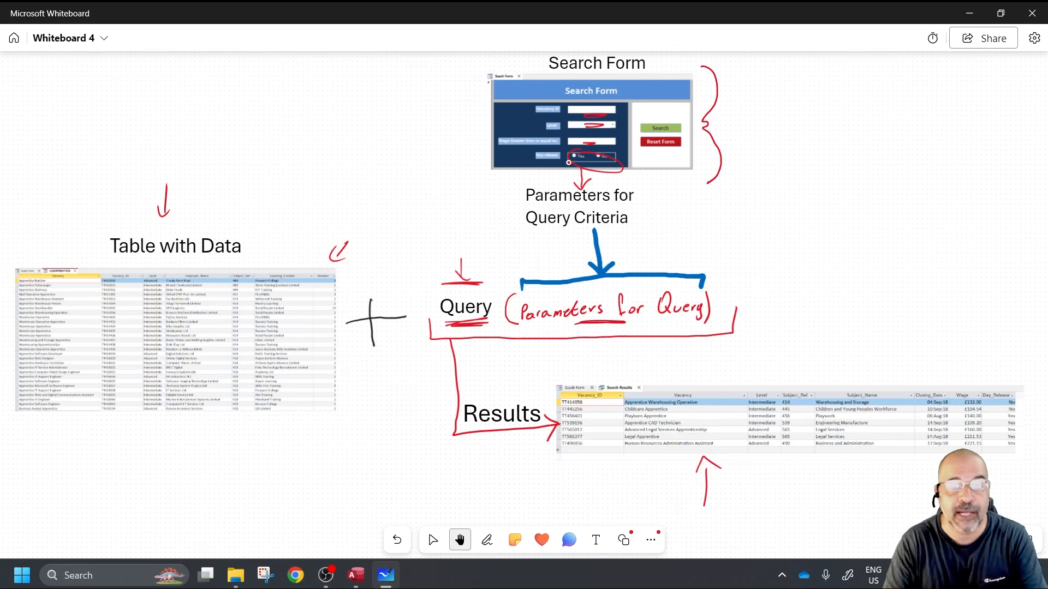
left_click(487, 539)
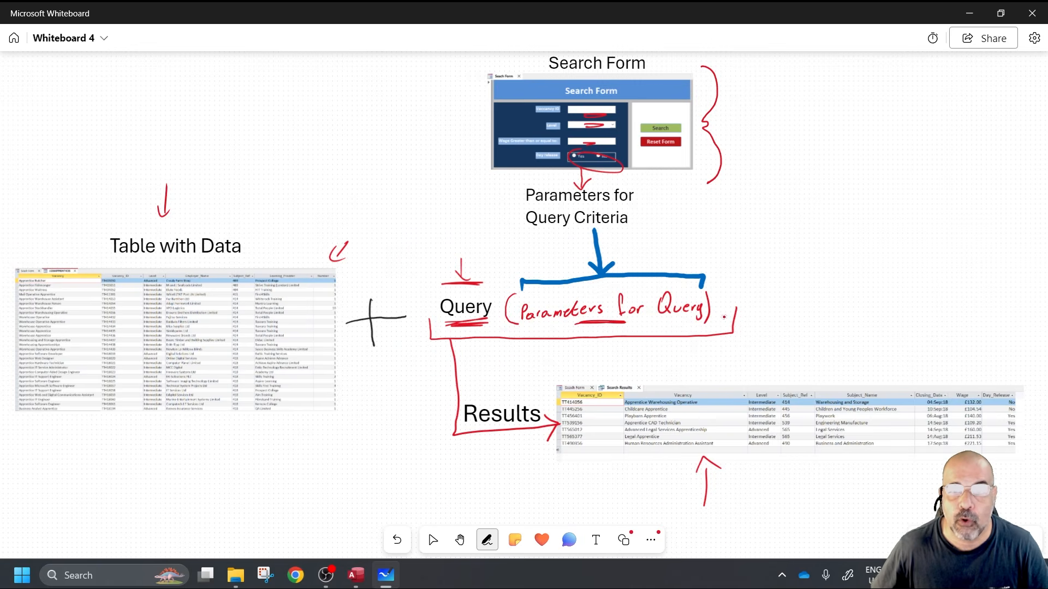
mouse_move(746, 255)
left_mouse_down()
mouse_move(720, 280)
mouse_move(741, 282)
left_mouse_up()
mouse_move(679, 111)
left_mouse_down()
mouse_move(636, 123)
mouse_move(655, 135)
mouse_move(691, 134)
mouse_move(655, 109)
mouse_move(647, 115)
left_mouse_up()
- Draw one red arrow pointing at Query and another stroke pointing up toward the results table
mouse_move(402, 293)
left_mouse_down()
mouse_move(442, 301)
mouse_move(427, 312)
left_mouse_up()
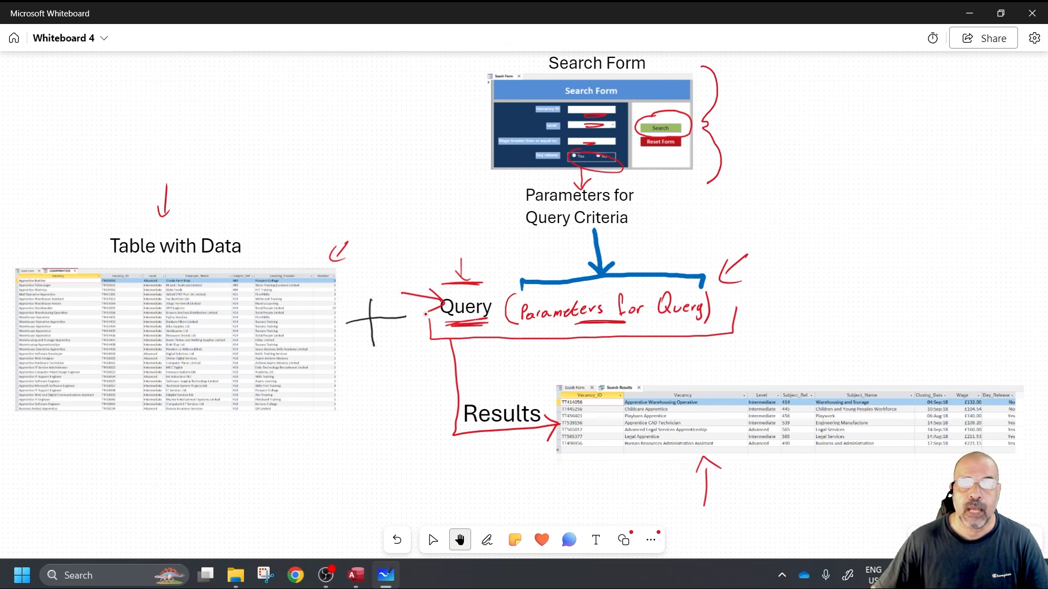
left_click(487, 540)
mouse_move(580, 505)
left_mouse_down()
mouse_move(607, 471)
mouse_move(624, 475)
left_mouse_up()
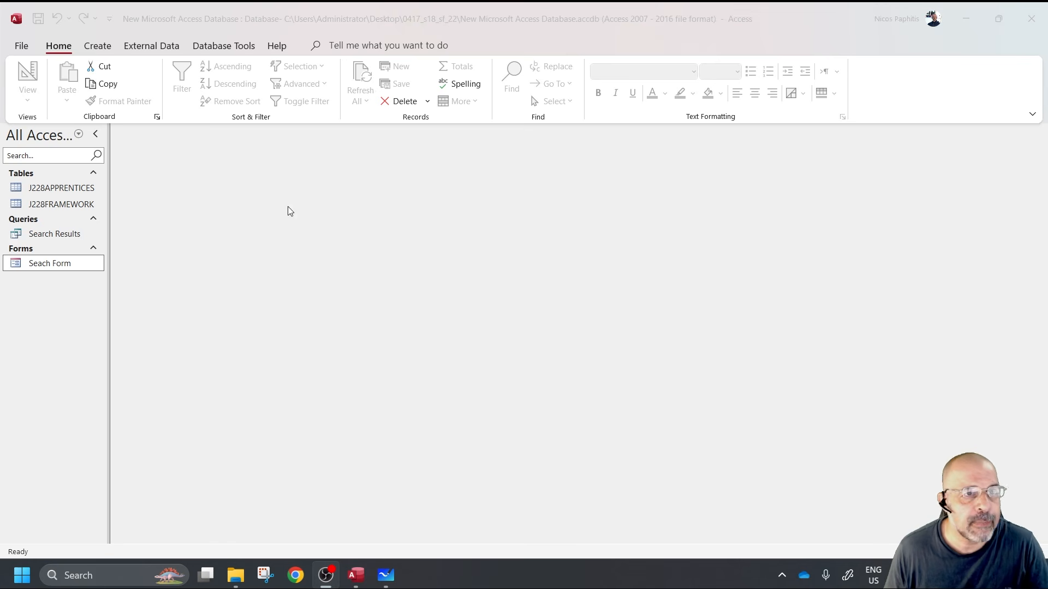
- In Access, create a new blank form and open it in Design View
left_click(94, 47)
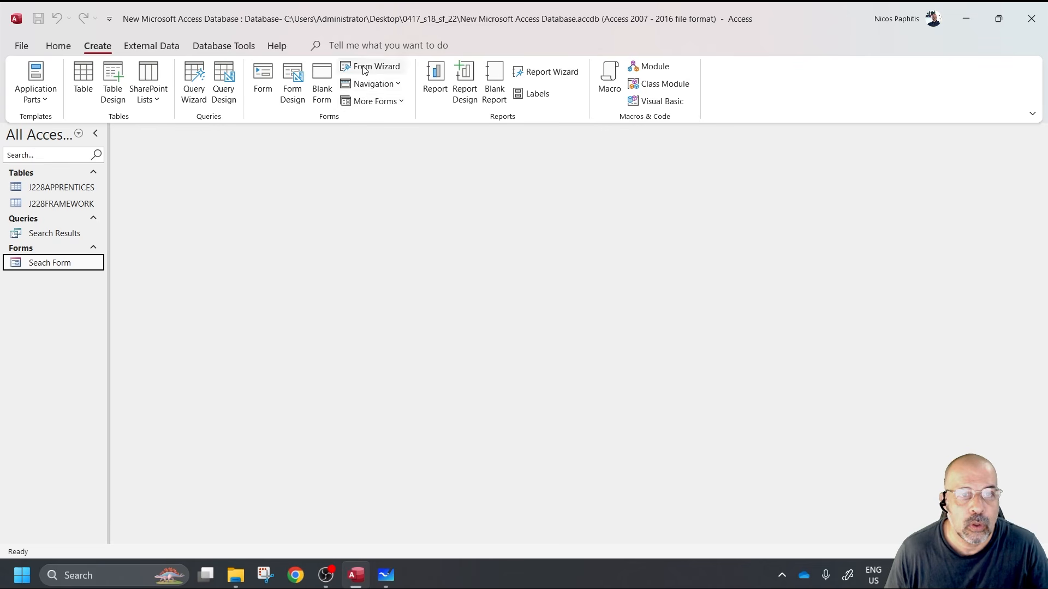
left_click(323, 83)
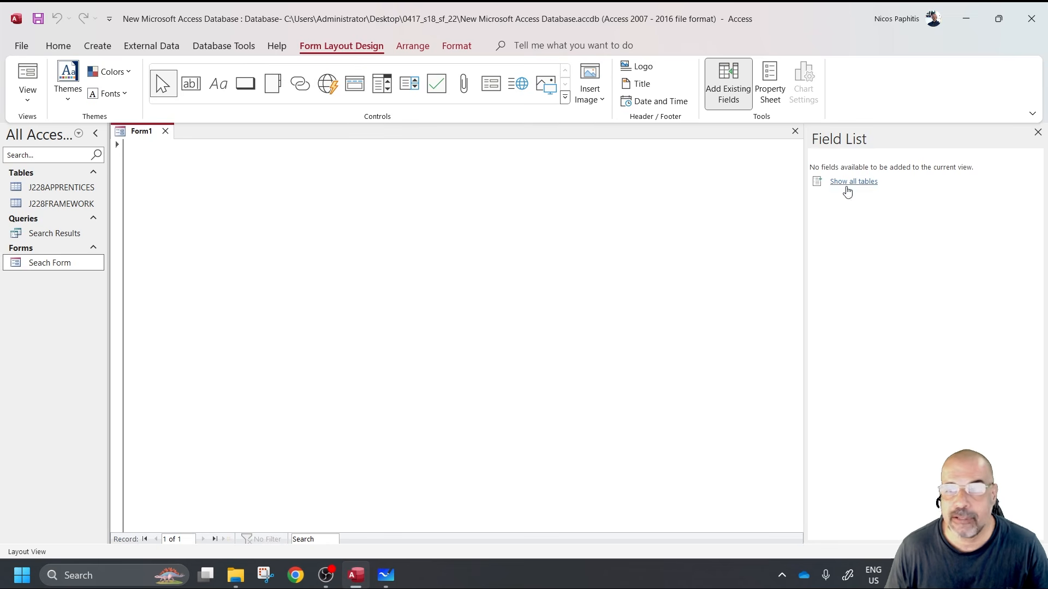
left_click(32, 102)
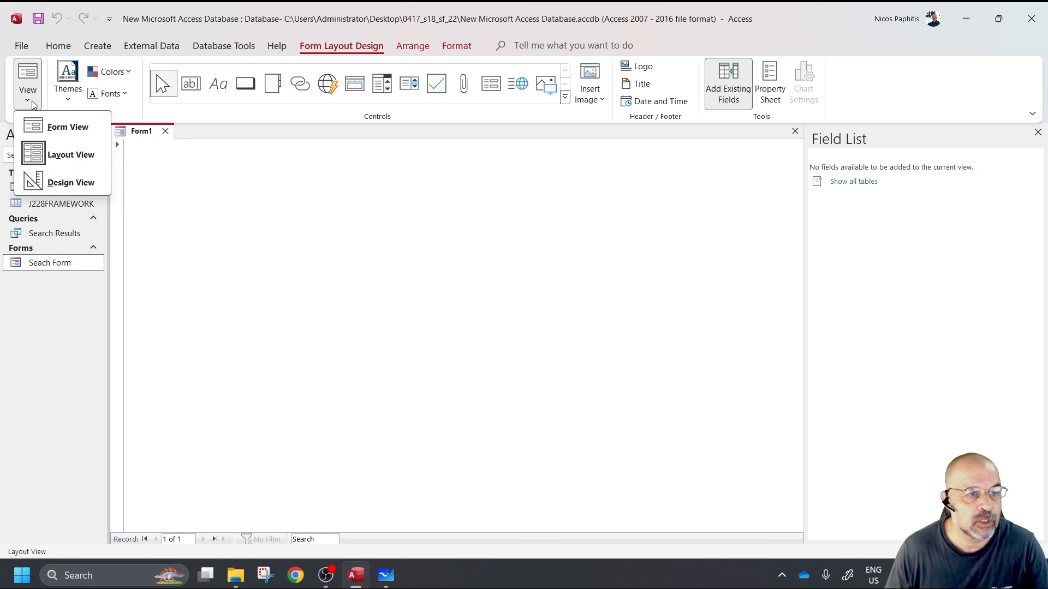
left_click(70, 183)
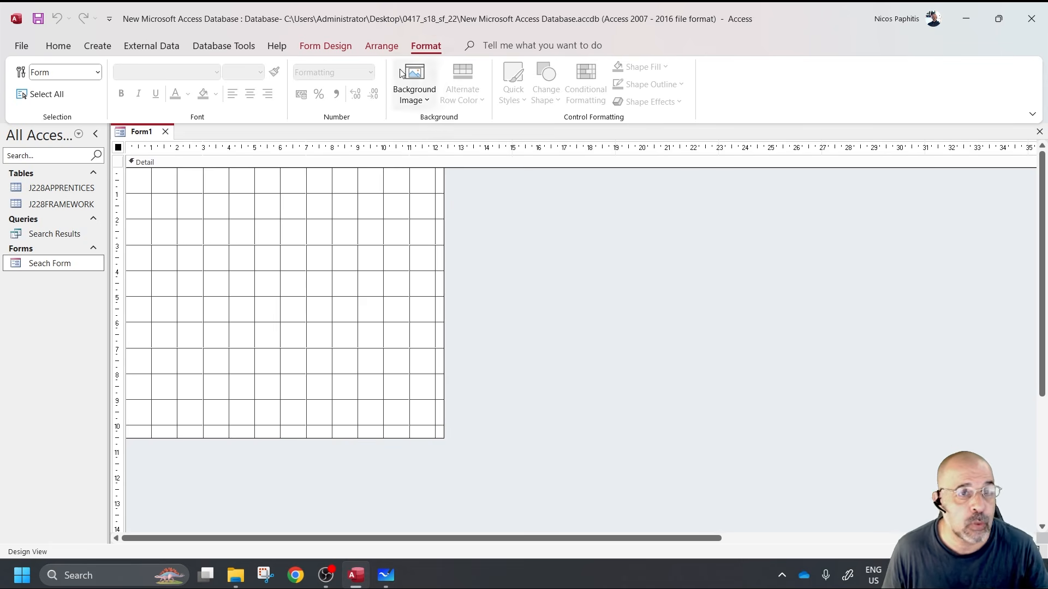
- Add a text box about 4 cm wide near the top of the Detail section and label it Vacancy ID
left_click(336, 46)
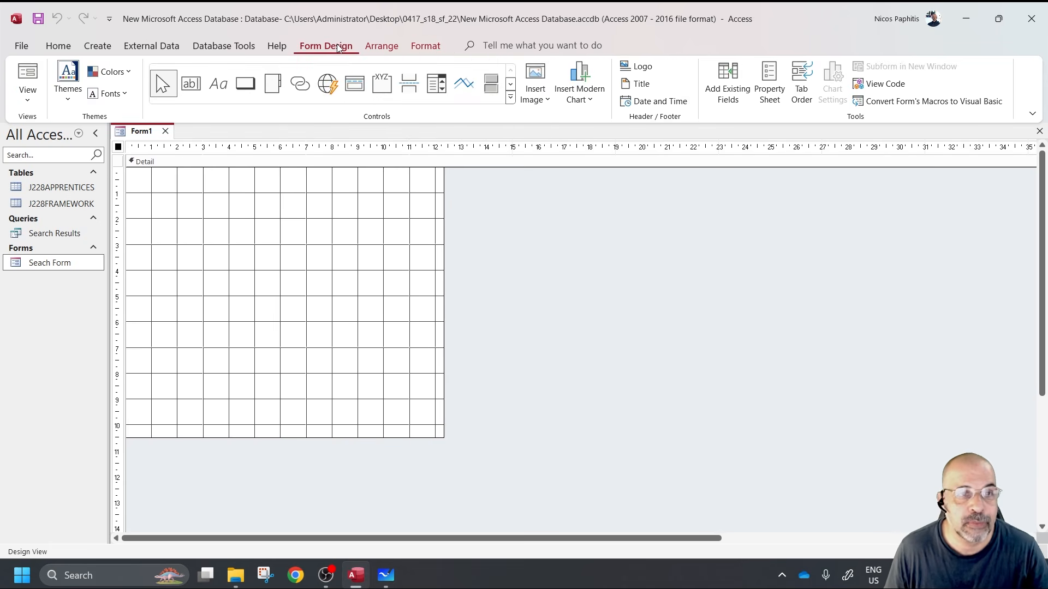
left_click(194, 86)
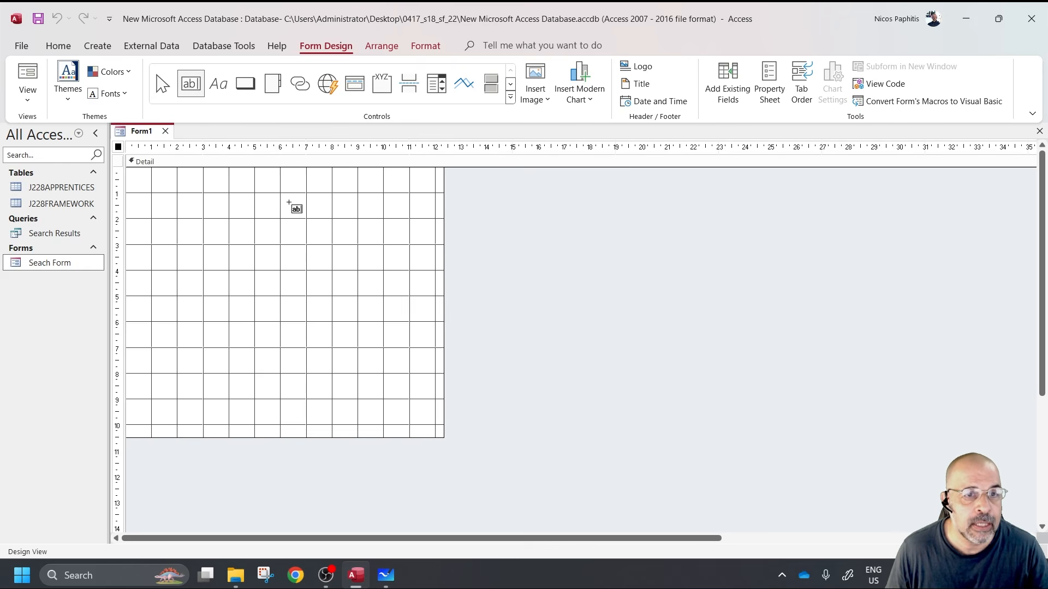
left_click_drag(327, 227, 221, 241)
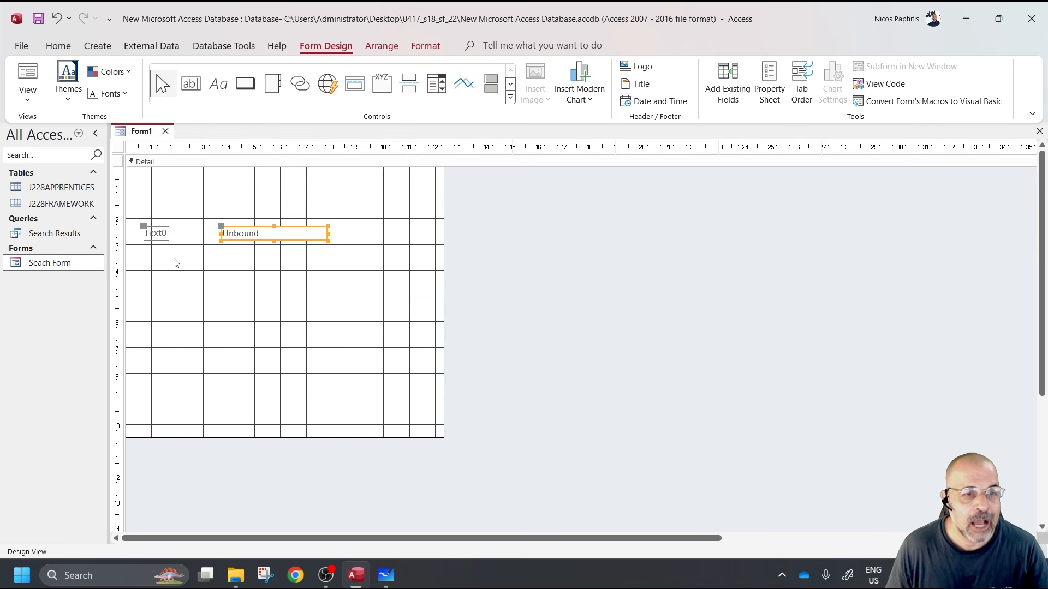
double_click(157, 234)
double_click(158, 233)
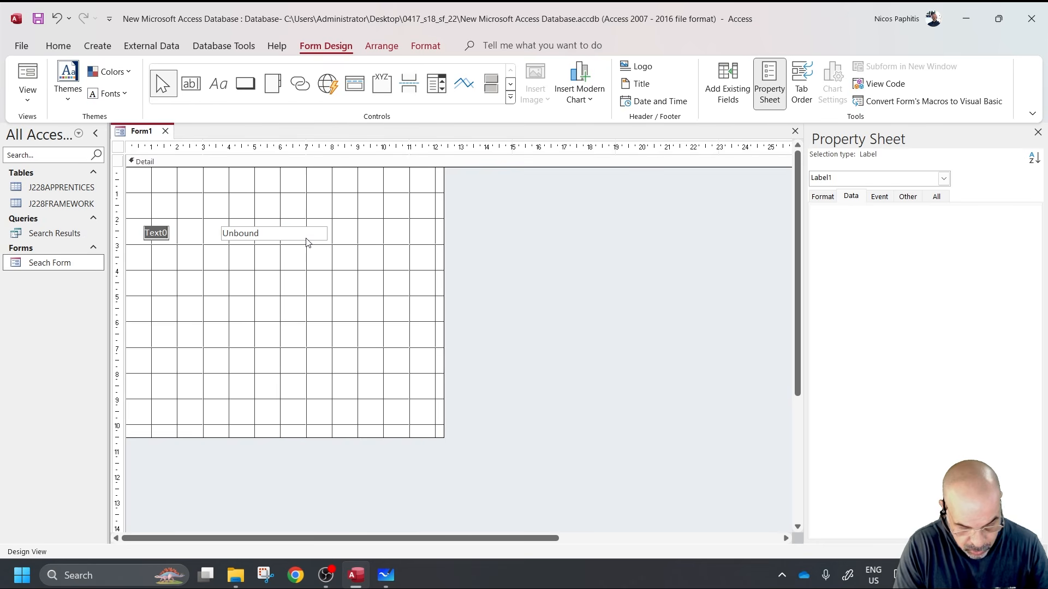
type("Vacancy")
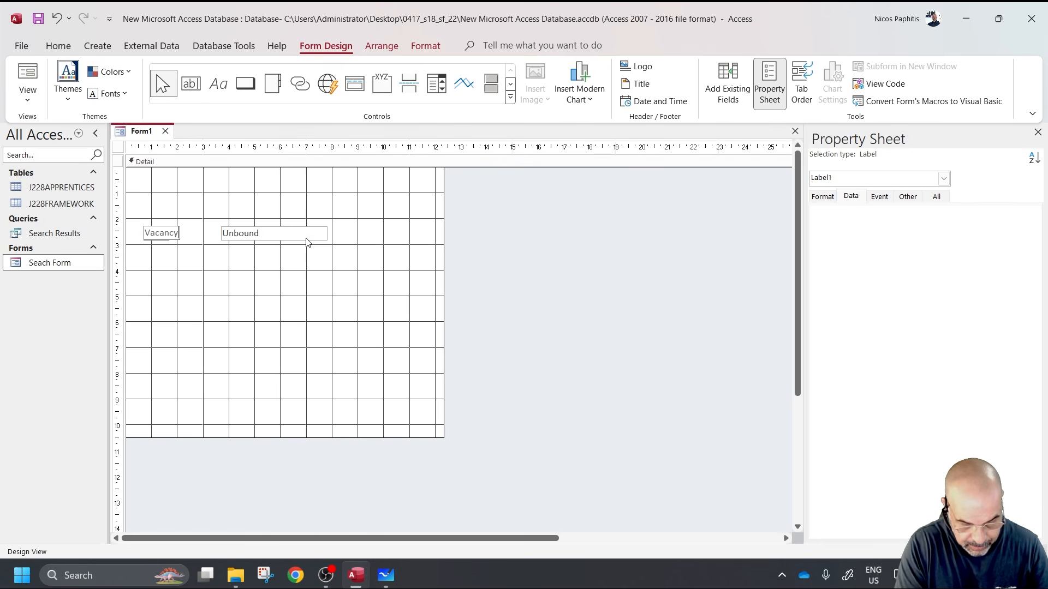
type(" ID")
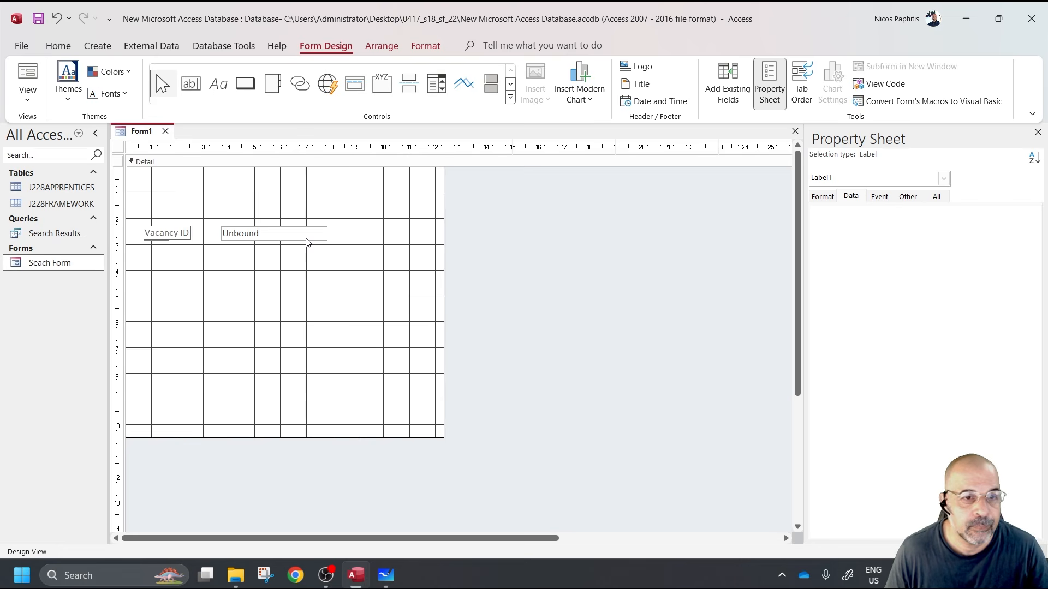
left_click(289, 233)
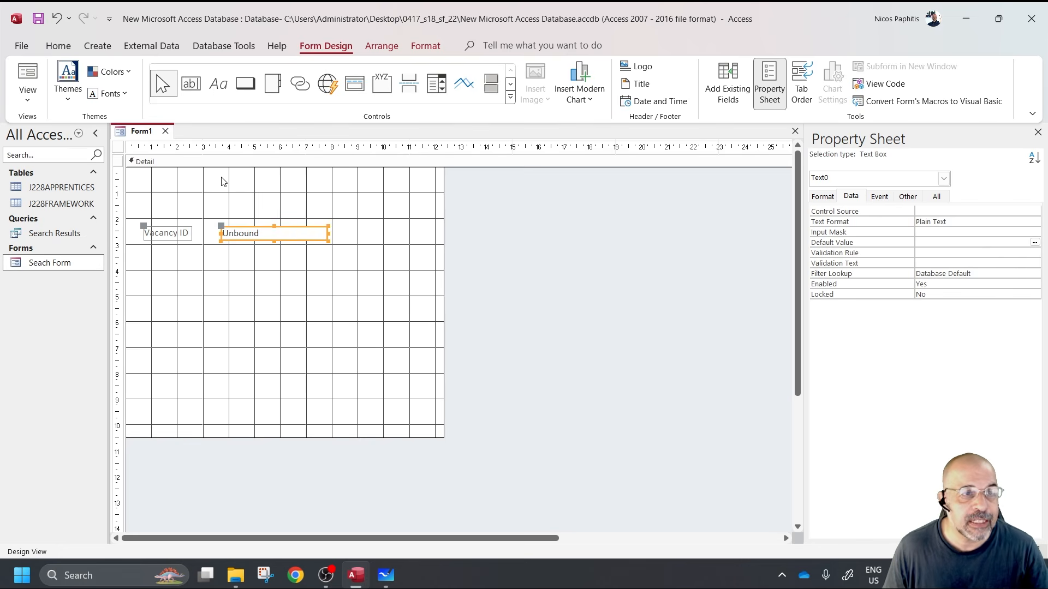
- Test the Vacancy ID text box in Form View with the sample text asdrfgasetrhgaseh and return to Design View
left_click(28, 76)
type("asdrfgasetrhgaseh")
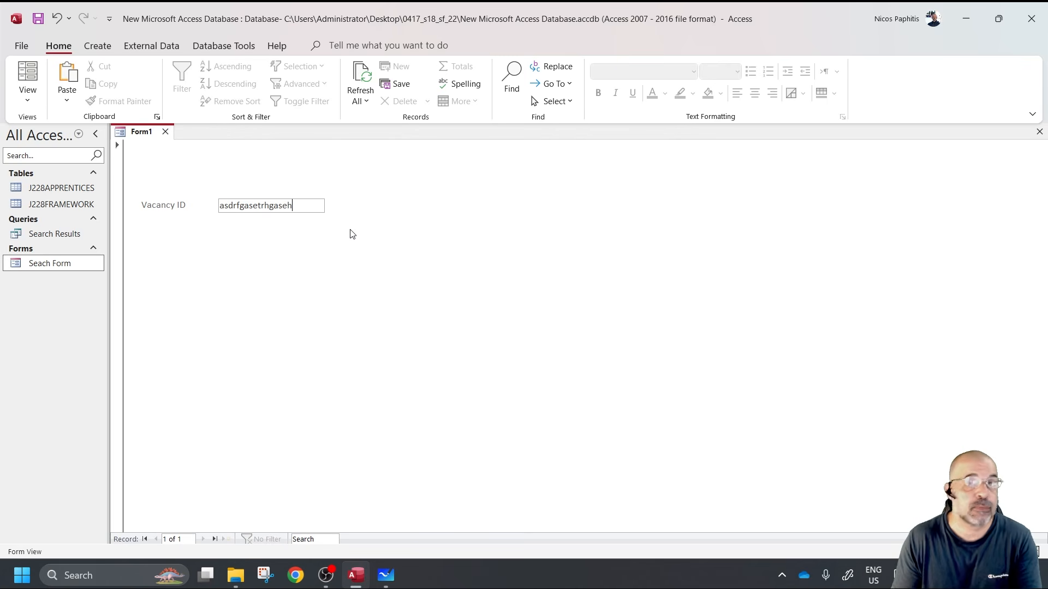
left_click(28, 92)
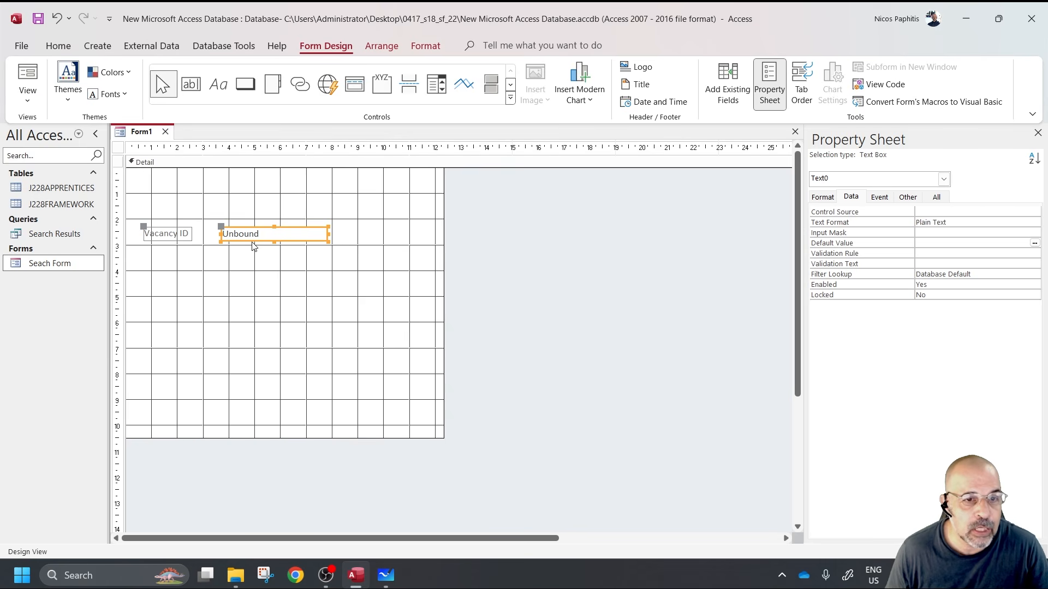
- Shift the Vacancy ID text box and its label together slightly to the right, undoing a trial move of the label alone
left_click_drag(252, 240, 310, 237)
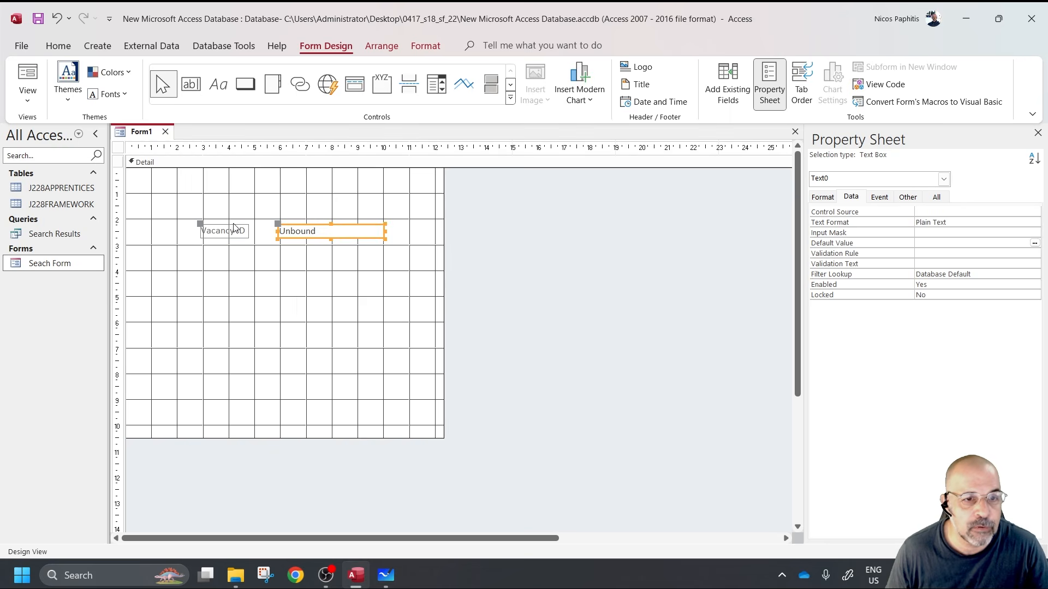
left_click(201, 224)
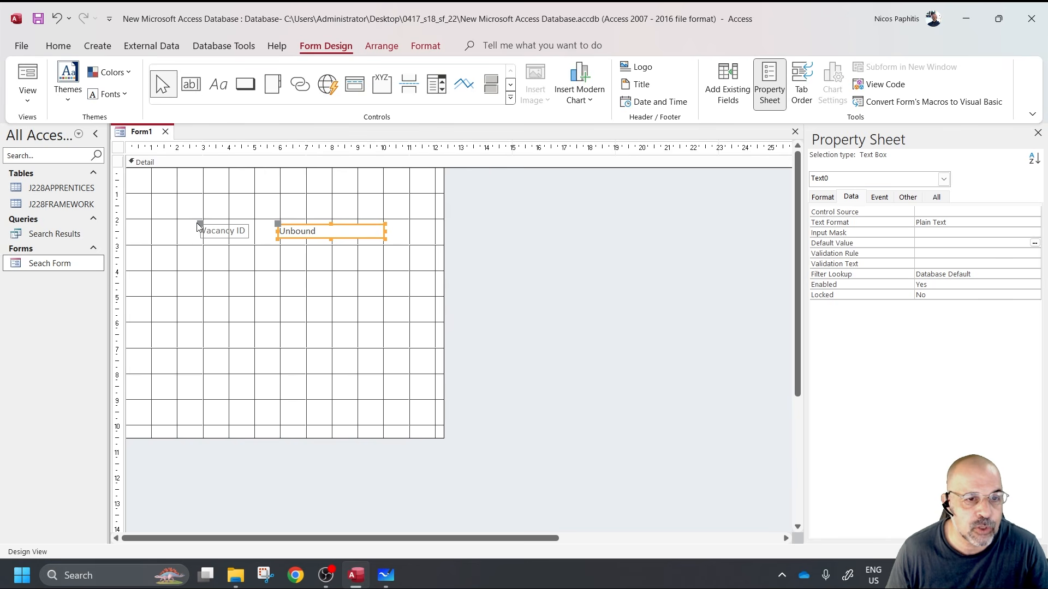
left_click_drag(197, 225, 163, 228)
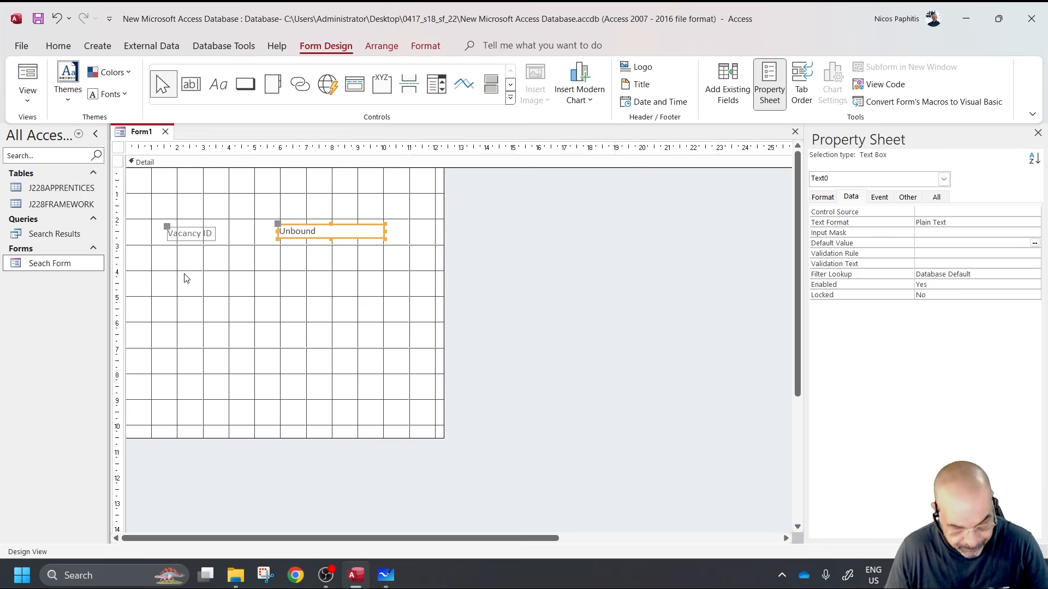
key("ctrl+z")
left_click_drag(303, 240, 261, 241)
left_click(291, 275)
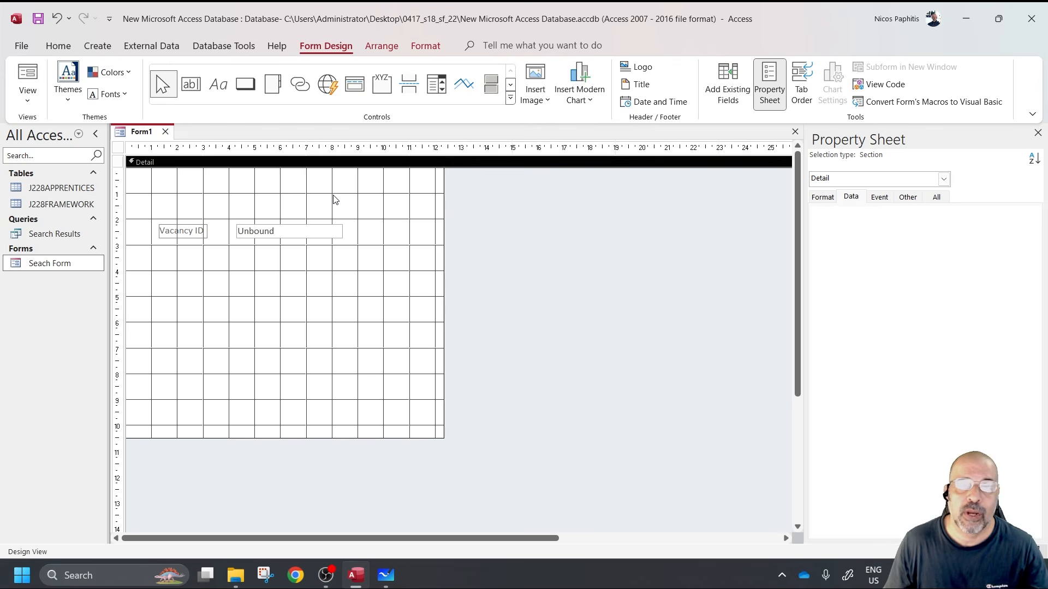
left_click(440, 88)
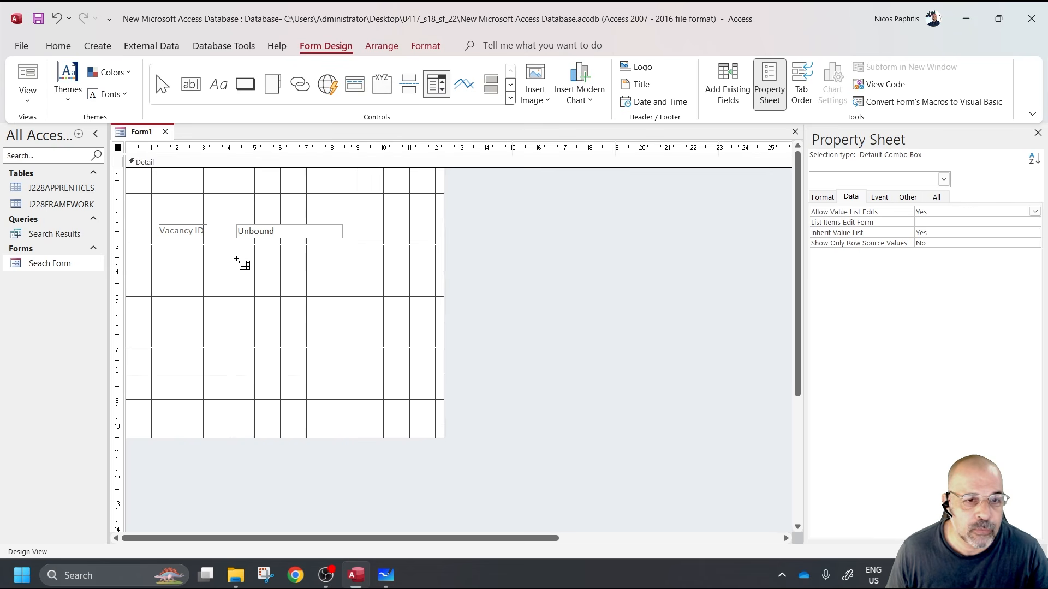
left_click_drag(239, 269, 340, 284)
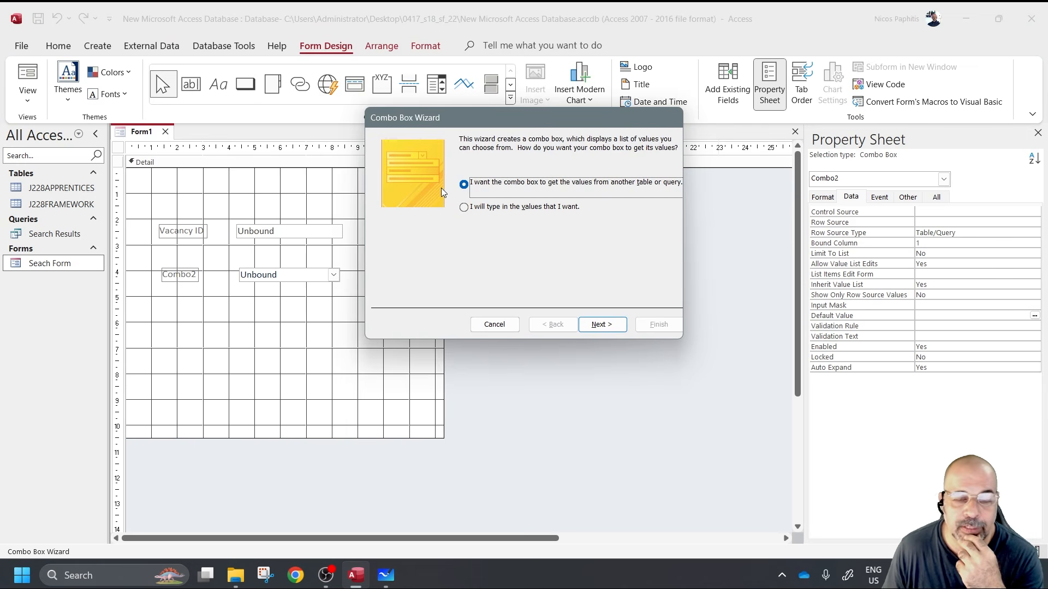
left_click(499, 324)
left_click_drag(373, 316, 160, 263)
key("Delete")
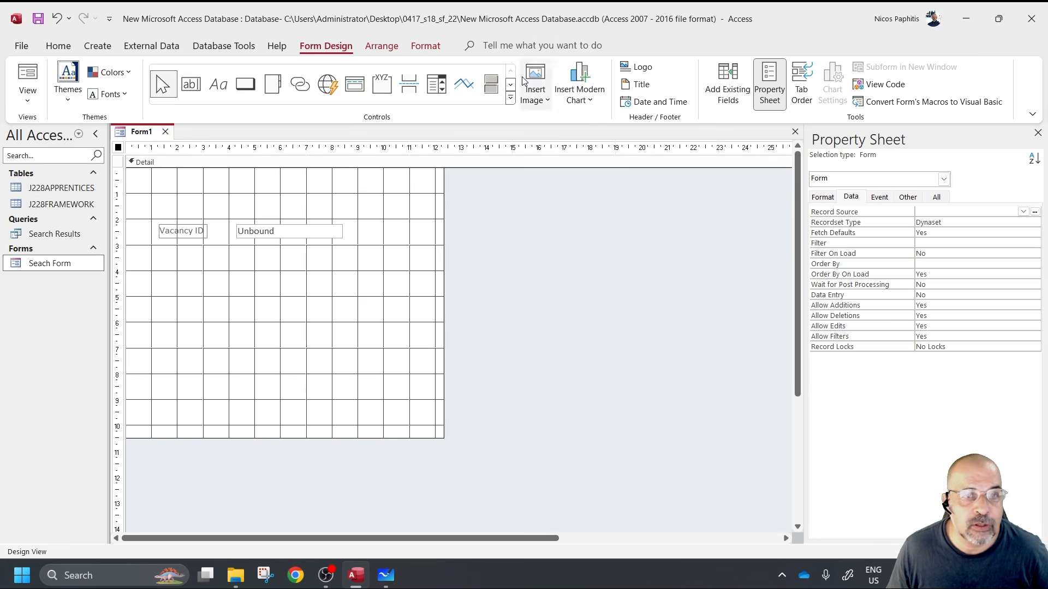
- Try adding a combo box with Use Control Wizards turned off, delete it, and turn the wizards back on
left_click(511, 98)
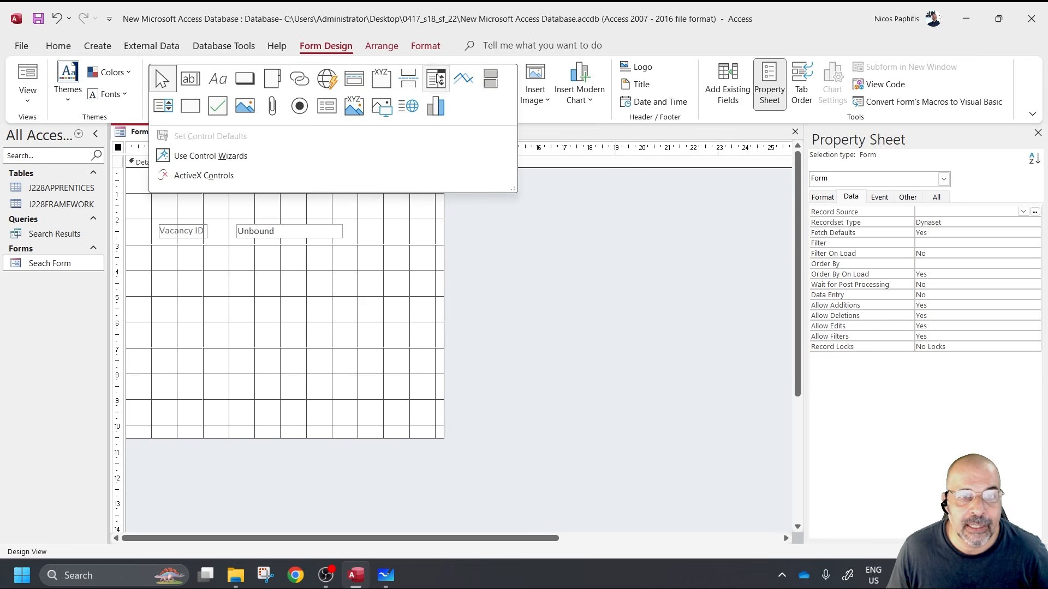
left_click(166, 160)
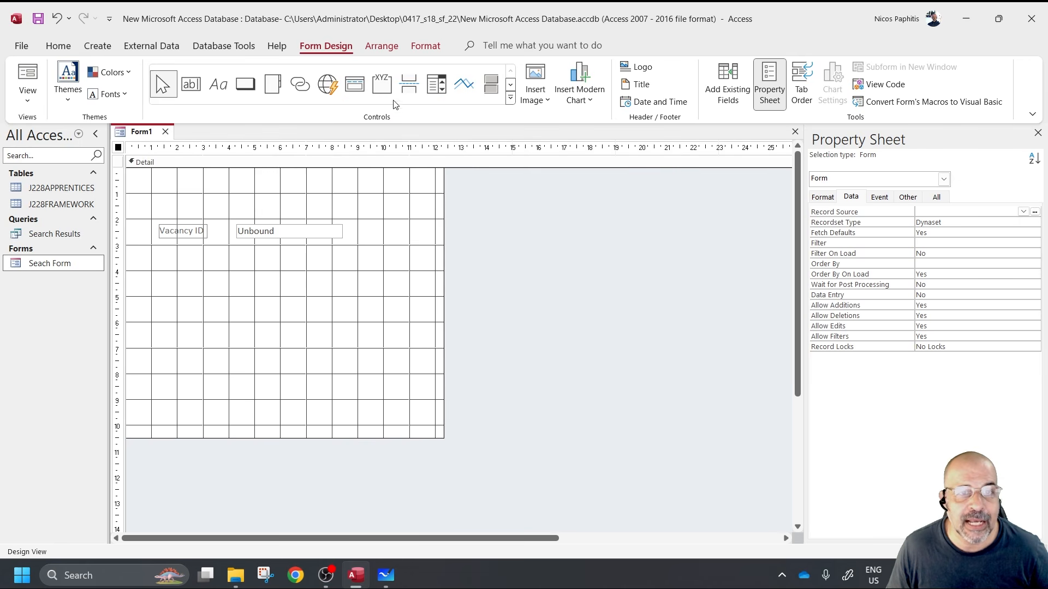
left_click(437, 84)
mouse_move(246, 257)
left_mouse_down()
mouse_move(276, 284)
mouse_move(356, 285)
left_mouse_up()
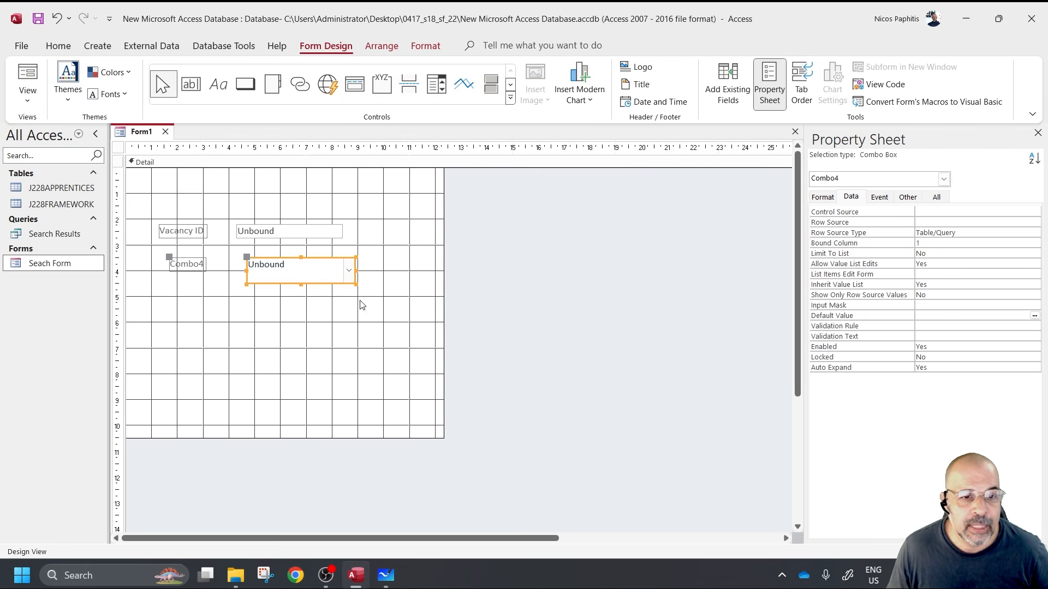
left_click_drag(385, 316, 152, 267)
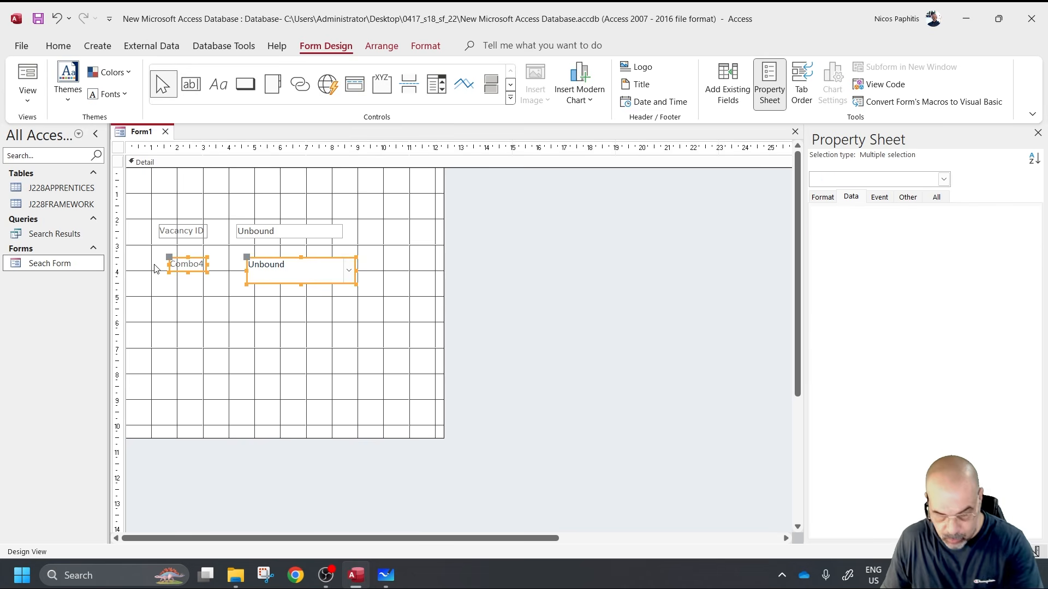
key("Delete")
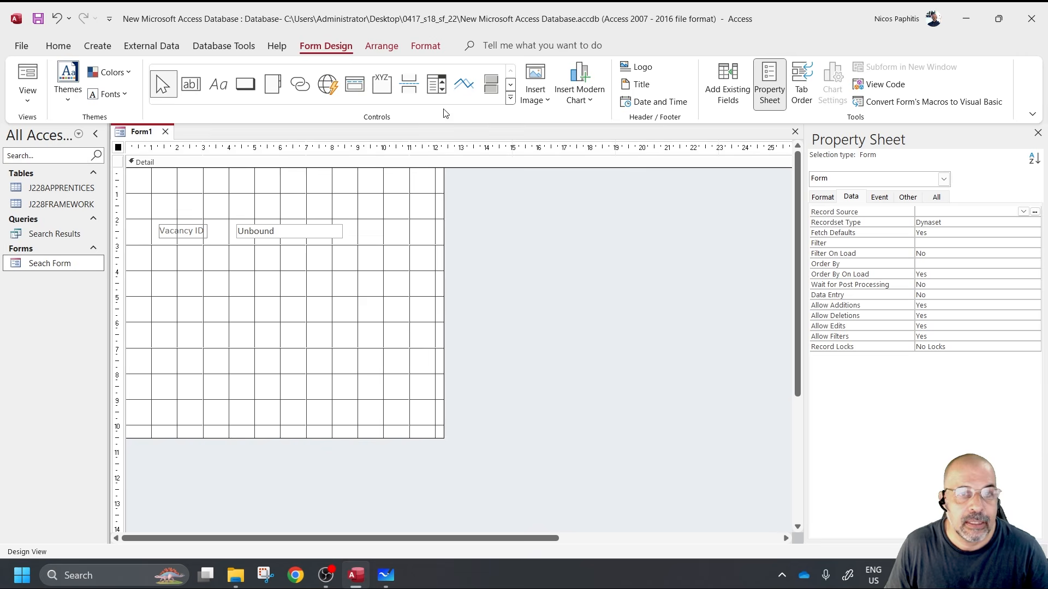
left_click(510, 98)
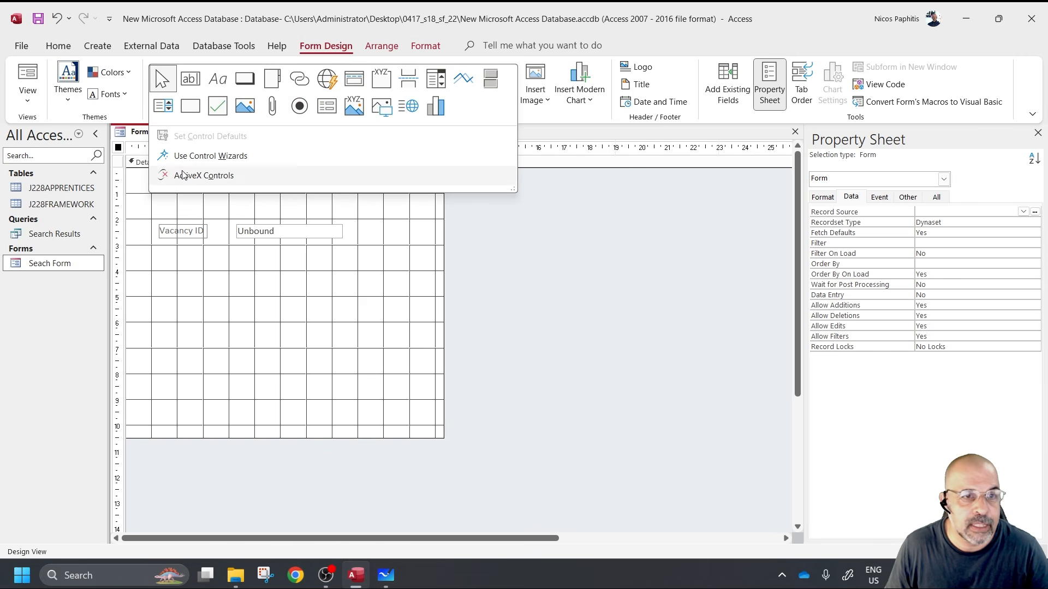
left_click(195, 157)
- Place a combo box about 4 cm wide below the Vacancy ID text box and choose to supply its values manually
left_click(436, 83)
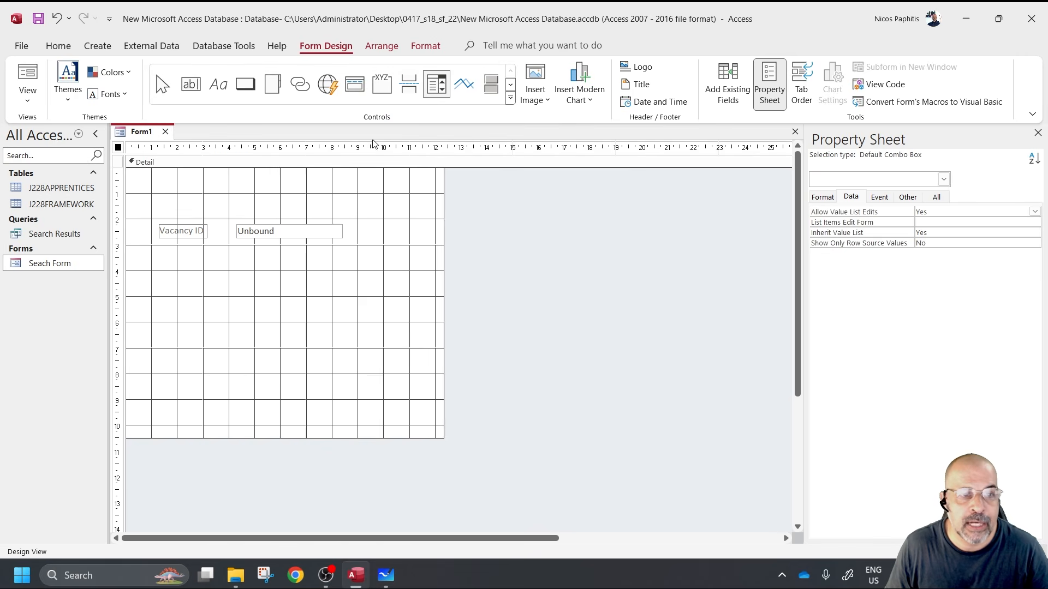
left_click_drag(240, 258, 350, 276)
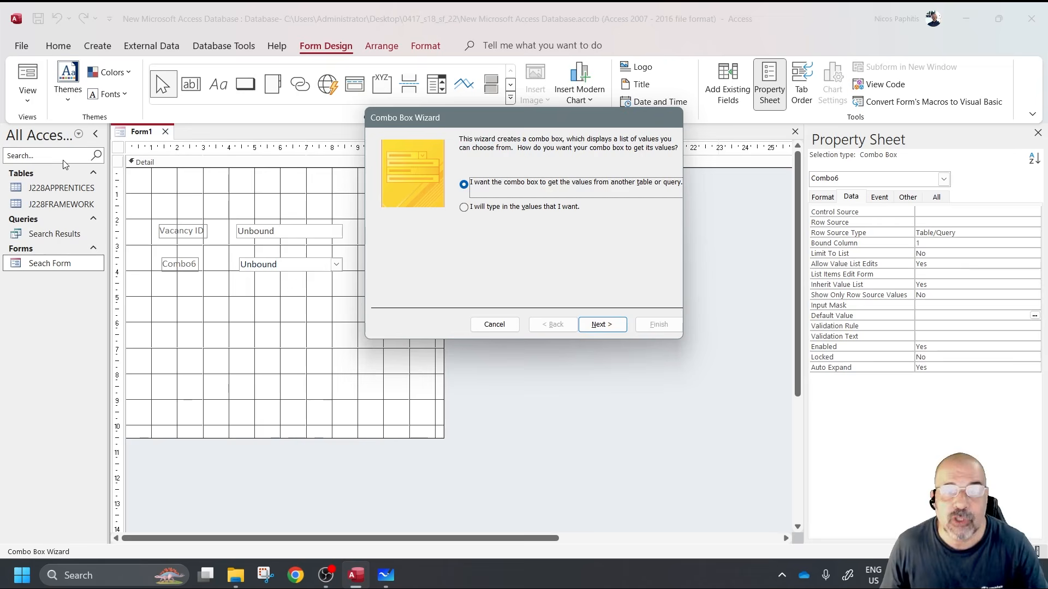
left_click(521, 207)
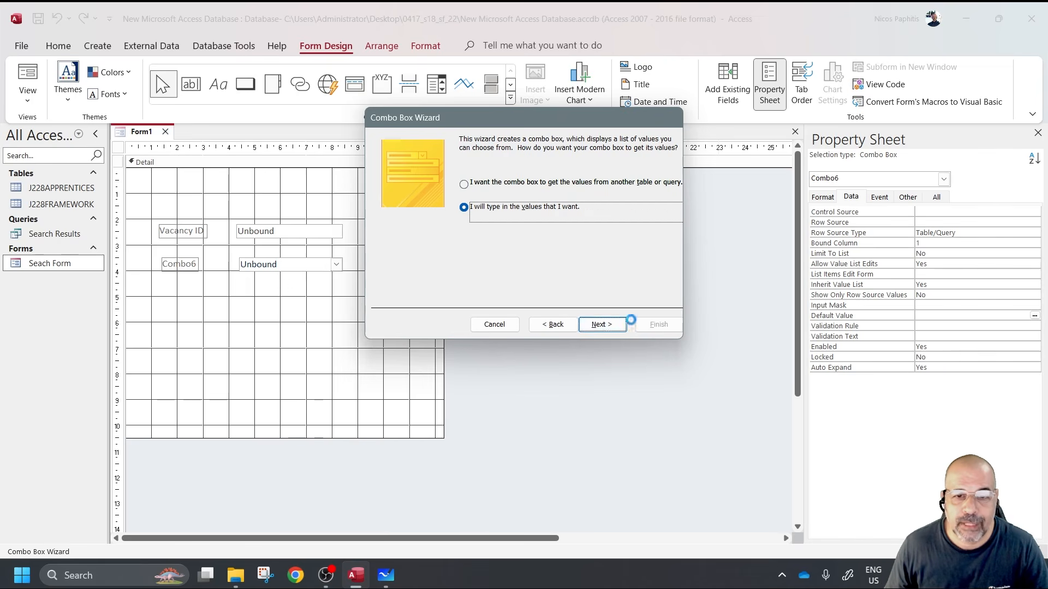
left_click(601, 324)
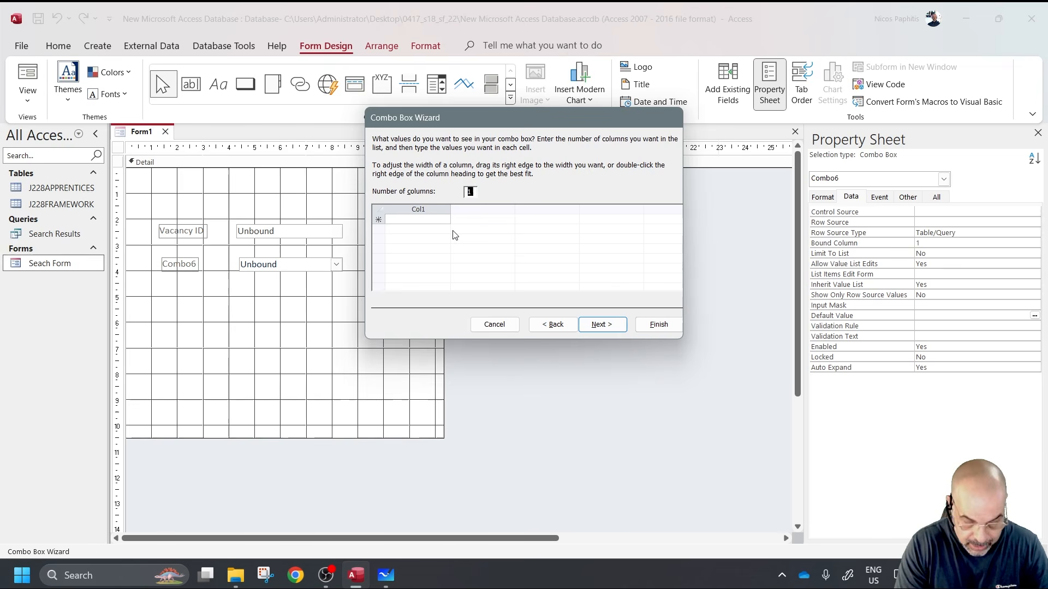
- Enter Intermediate, Advanced, Traineeship and Low as the combo box values and finish the wizard with its default label
left_click(412, 220)
type("Intermediate")
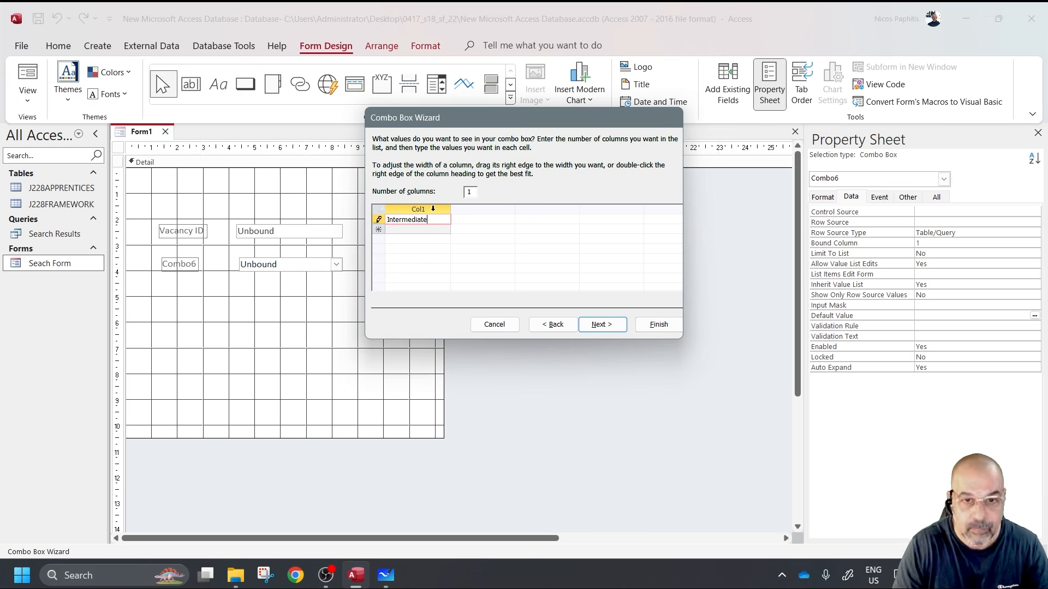
left_click(420, 229)
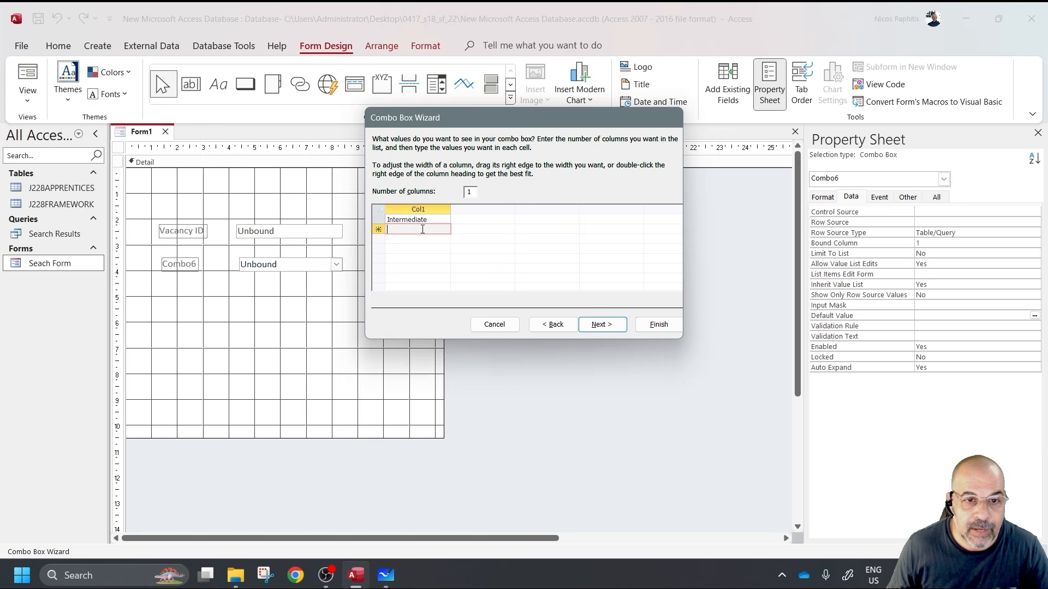
type("Advanced")
left_click(433, 239)
type("Traineeship")
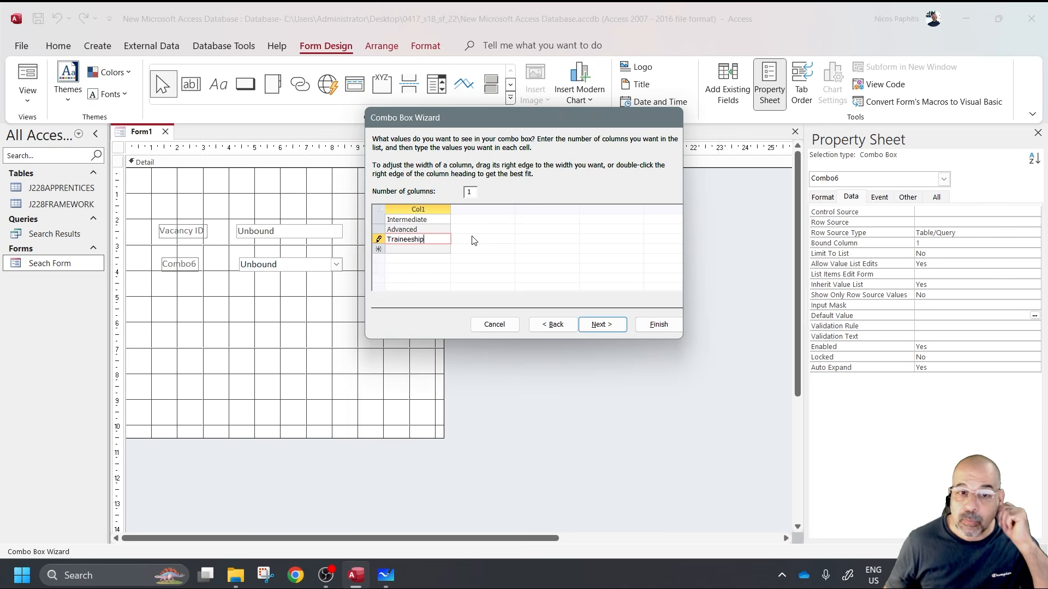
left_click(413, 248)
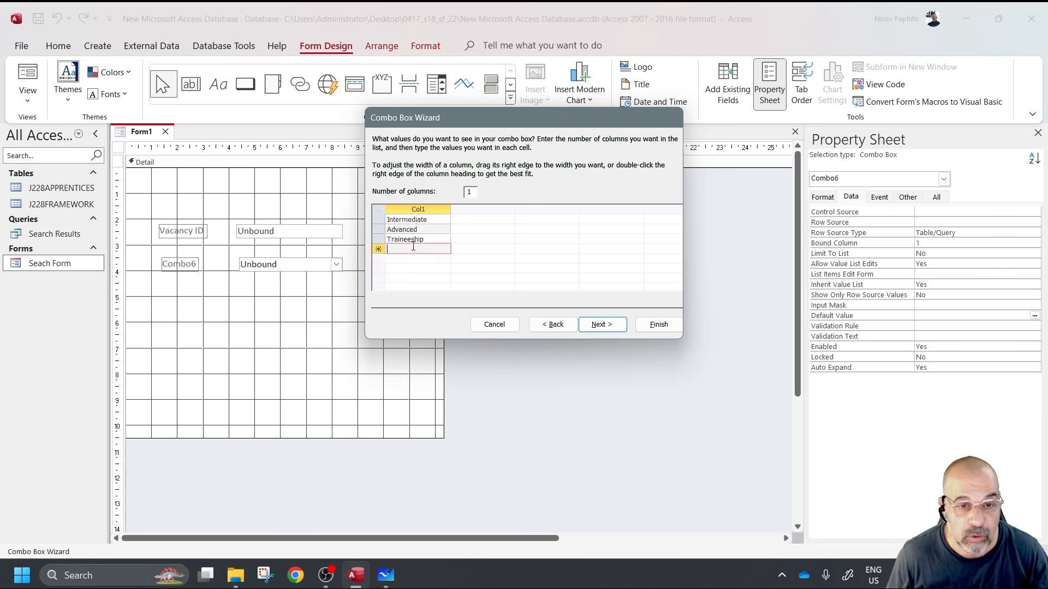
type("Low")
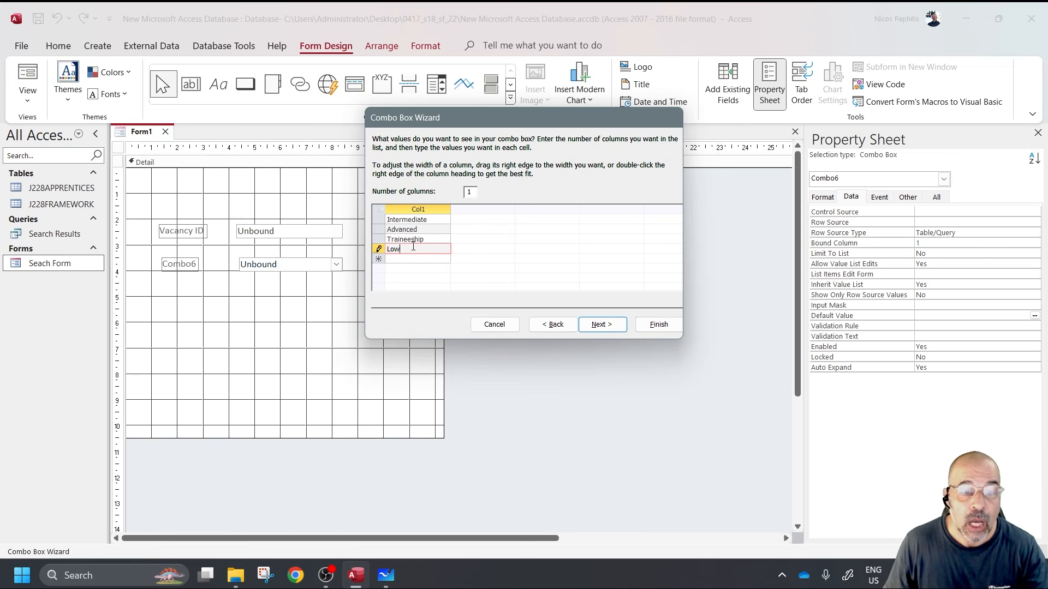
left_click(600, 324)
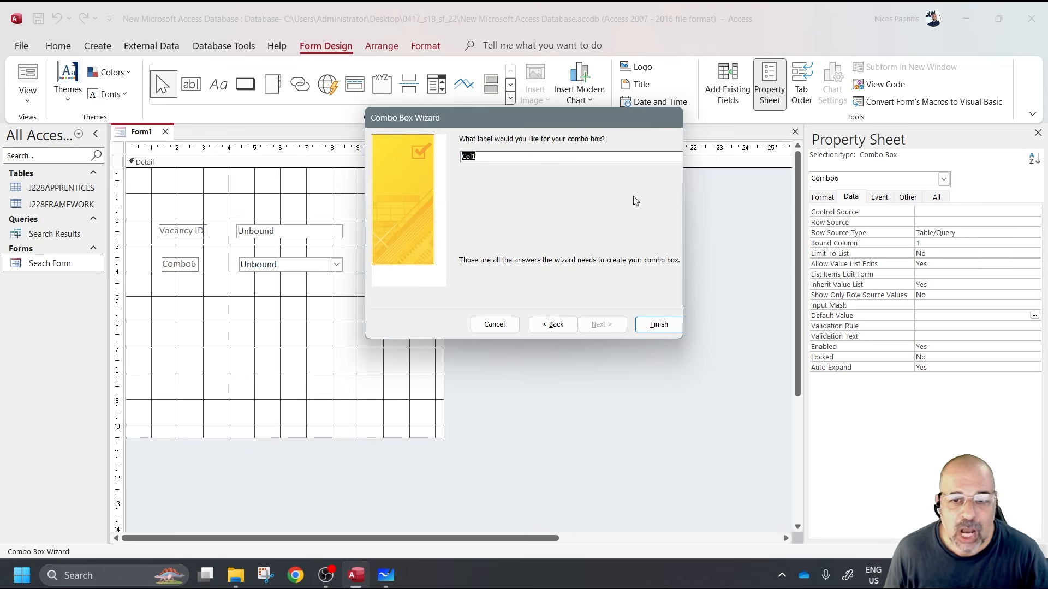
left_click(657, 325)
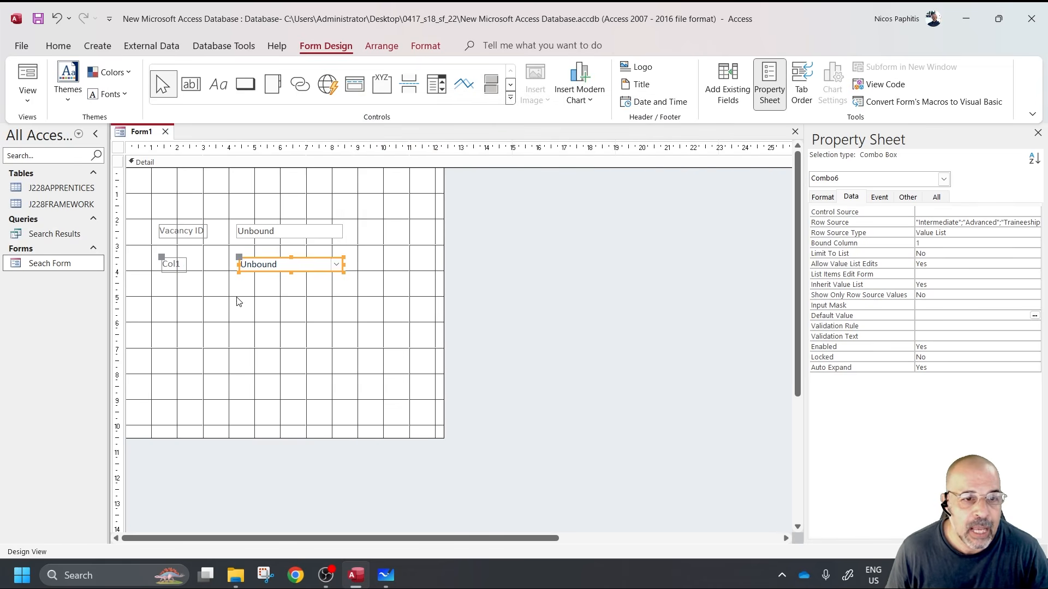
- Select the text box and the combo box in turn, and reopen the Property Sheet for the combo box
left_click(276, 233)
left_click(280, 265)
left_click(292, 231)
left_click(299, 268)
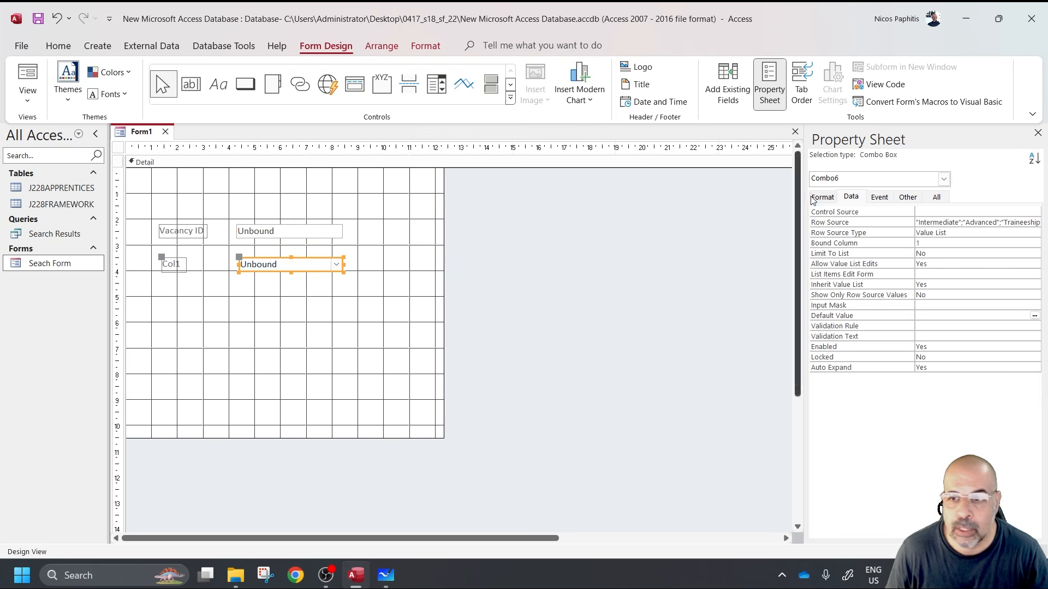
left_click(1038, 133)
double_click(312, 271)
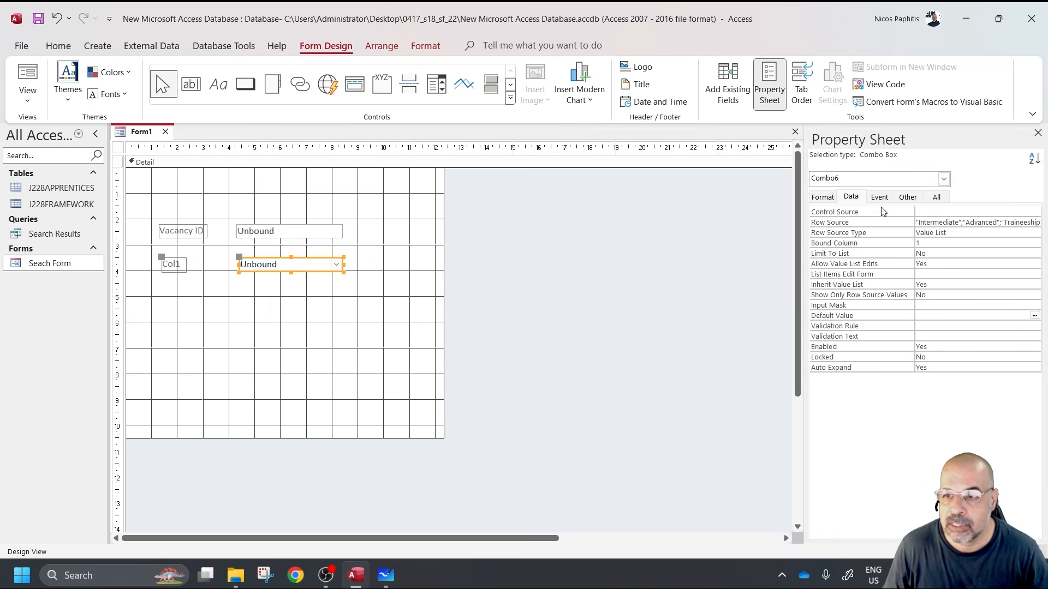
- Review the full Row Source value list of the combo box in its data properties
left_click_drag(934, 222, 1039, 222)
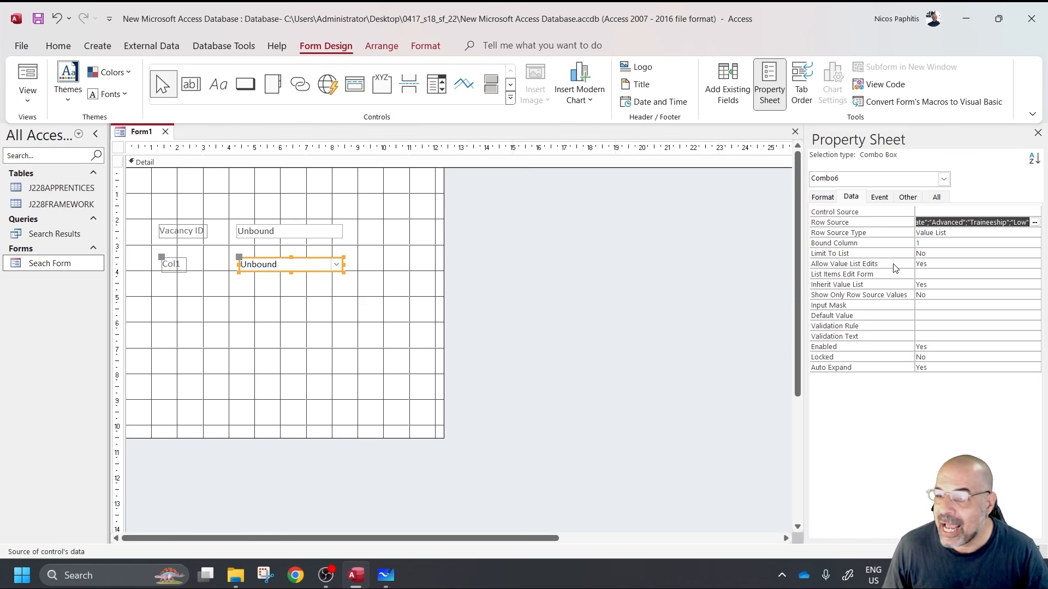
left_click(353, 329)
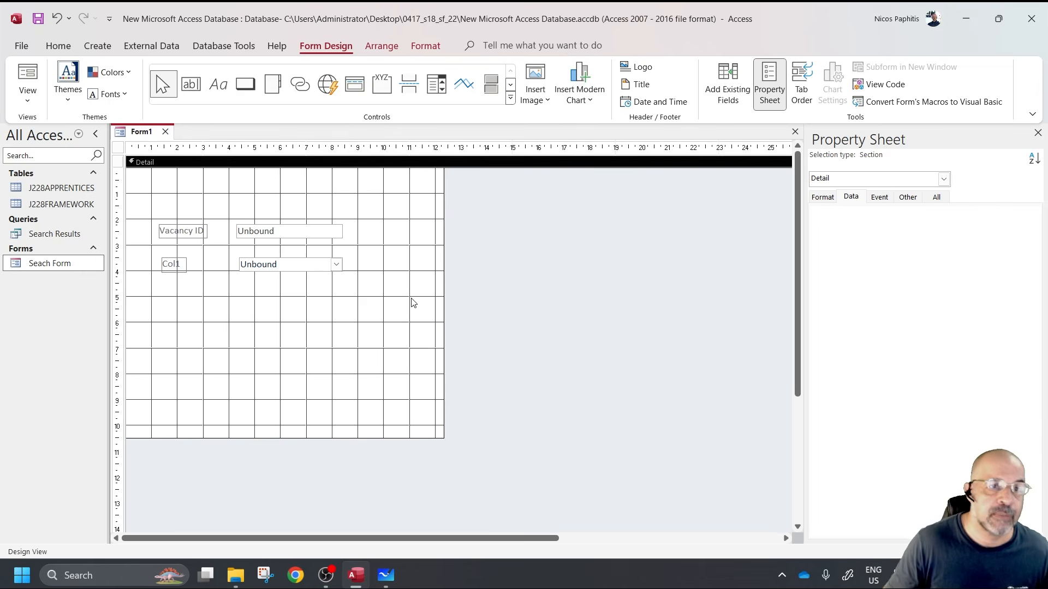
- Add an unbound text box about 4 cm wide below the combo box and caption its label "Wage Greater Equal"
left_click(191, 85)
left_click_drag(244, 285, 340, 300)
left_click(169, 291)
left_click(180, 293)
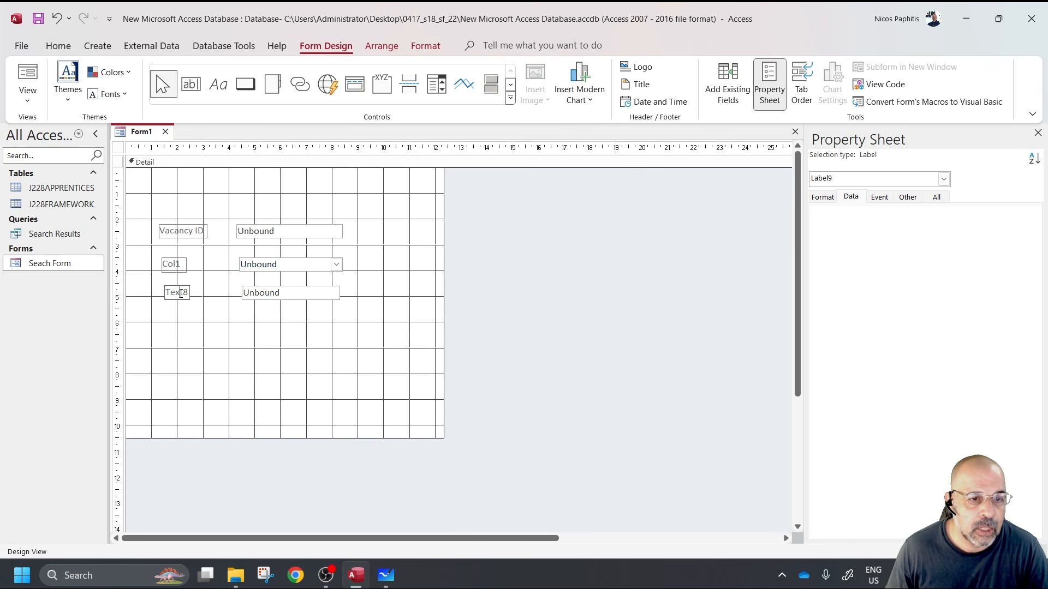
double_click(182, 291)
type("Wage Greater E")
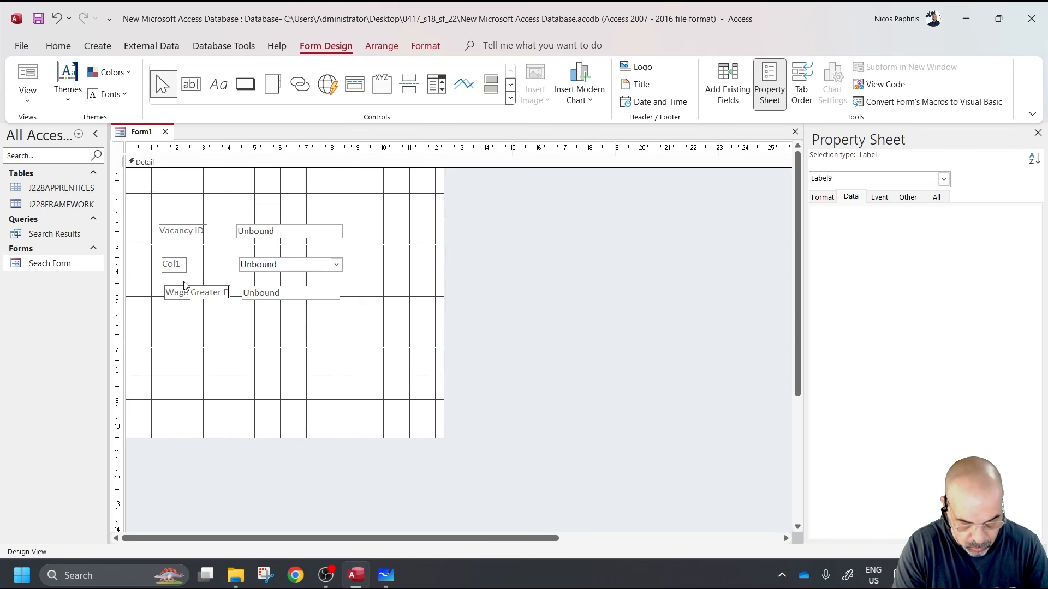
type("qual")
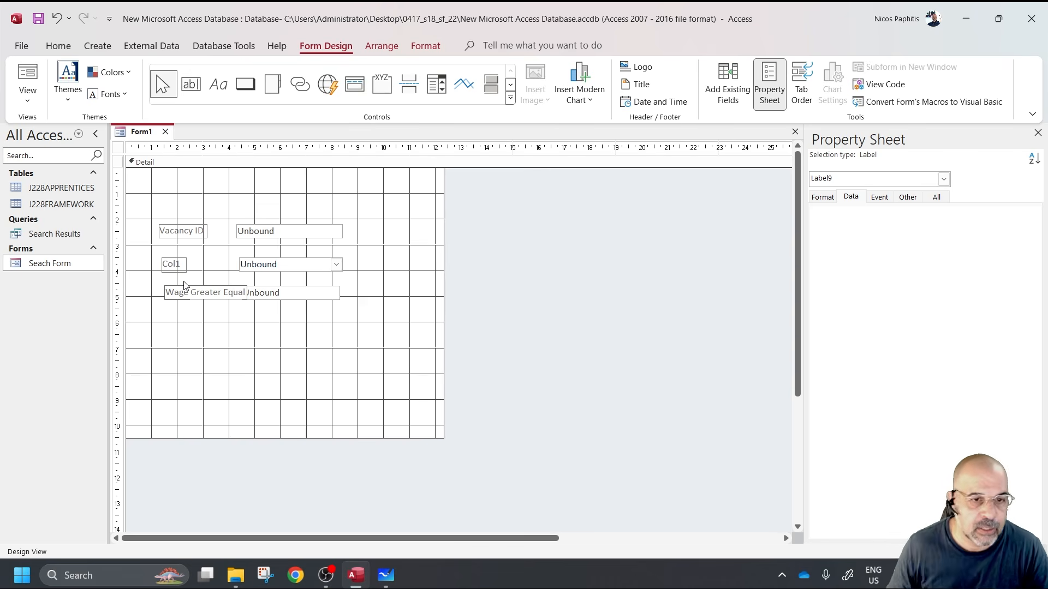
left_click(283, 351)
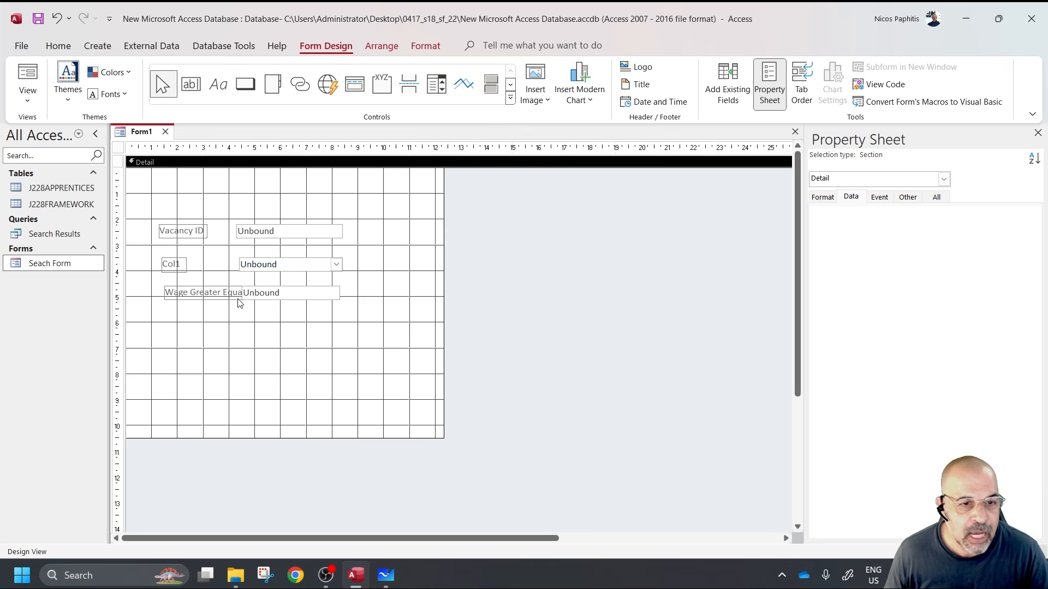
- Move the wage text box about 1.5 cm to the right, clear of its label
left_click(293, 295)
left_click_drag(244, 285, 283, 286)
left_click(248, 363)
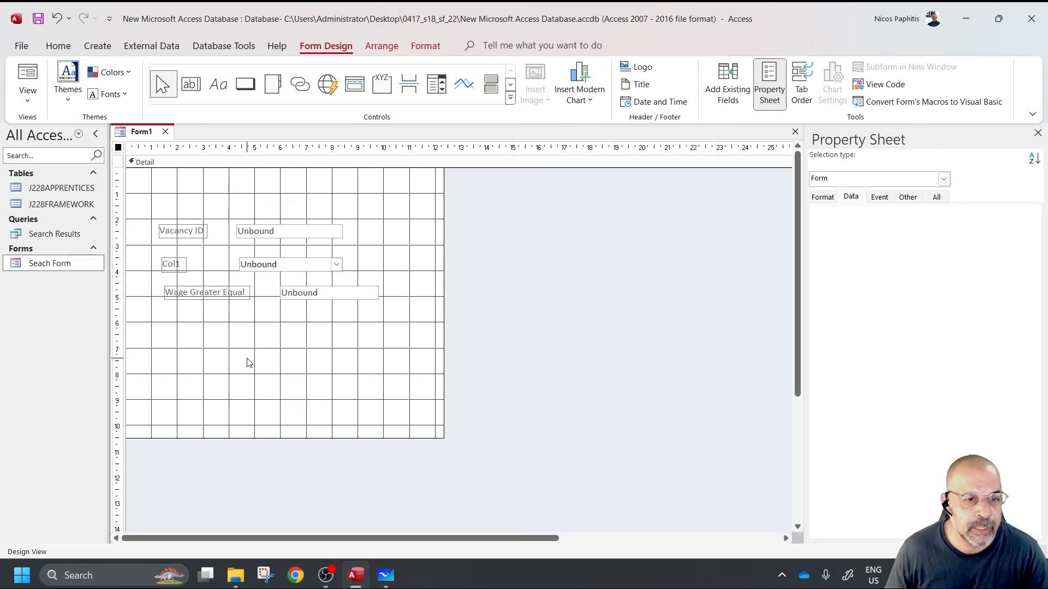
- Change the combo box label's caption to "Level"
left_click(181, 260)
left_click_drag(183, 261, 142, 271)
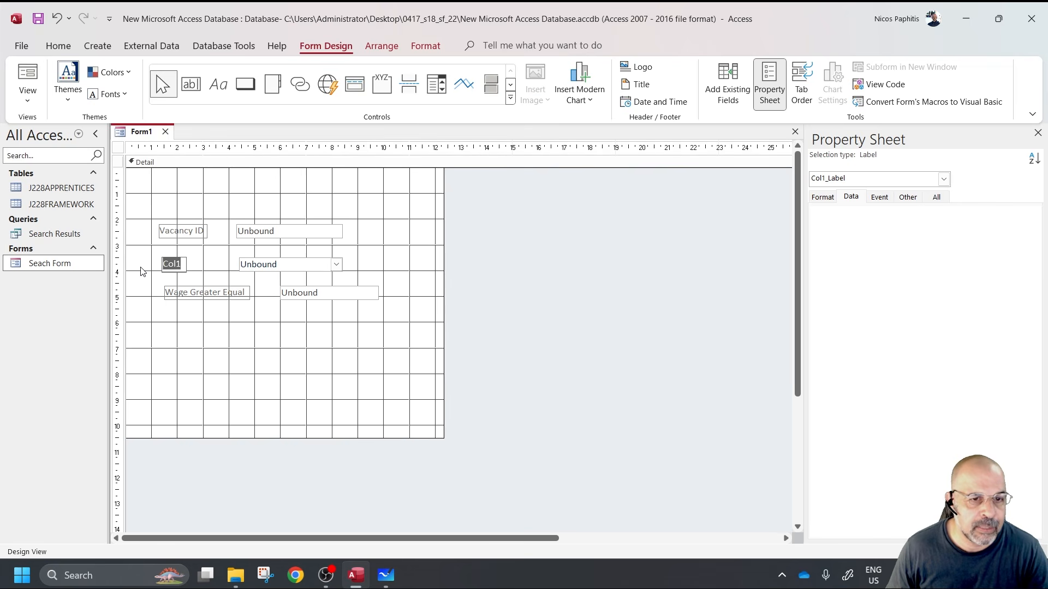
type("Level")
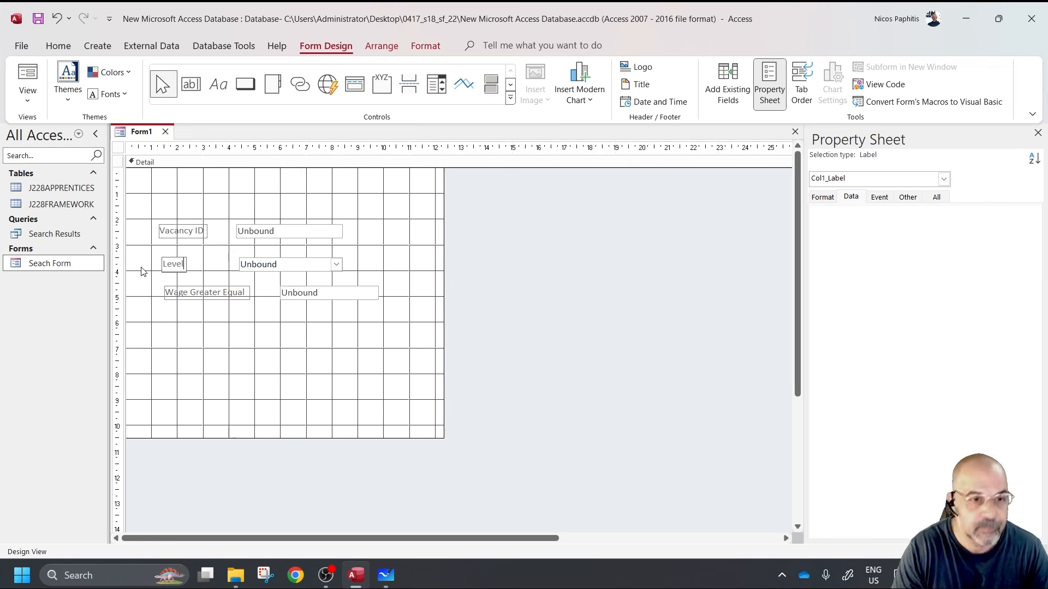
left_click(235, 344)
left_click(220, 342)
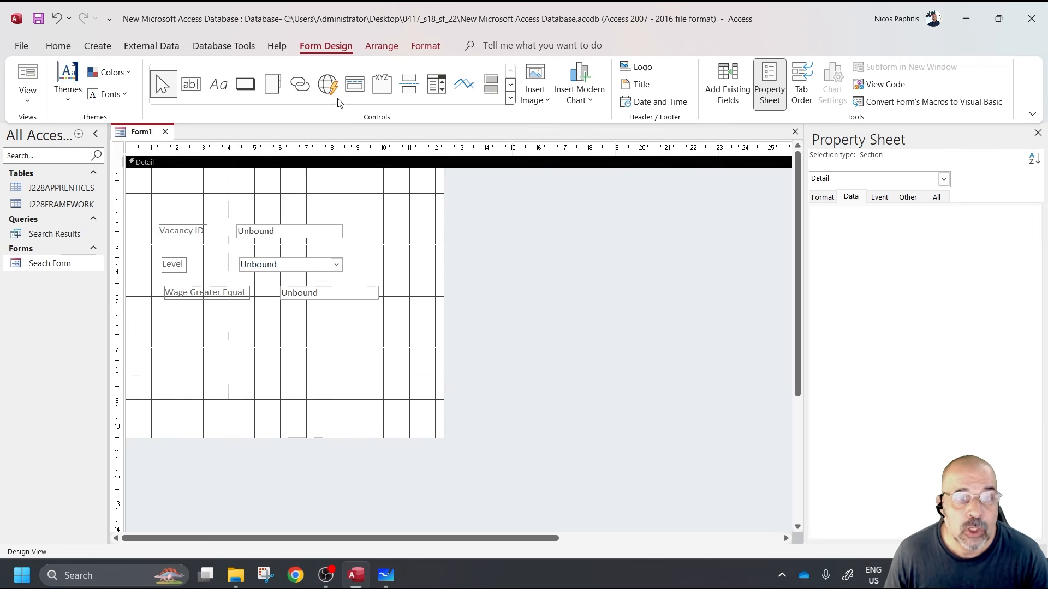
- Place an option group below the wage text box and give it the option labels Yes and No
left_click(381, 88)
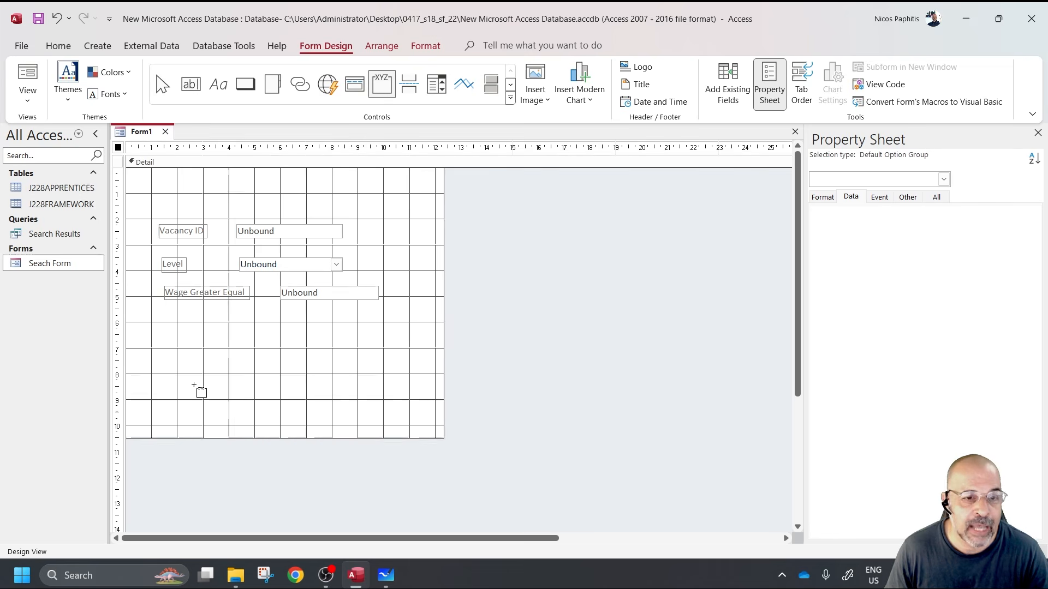
left_click_drag(302, 340, 359, 345)
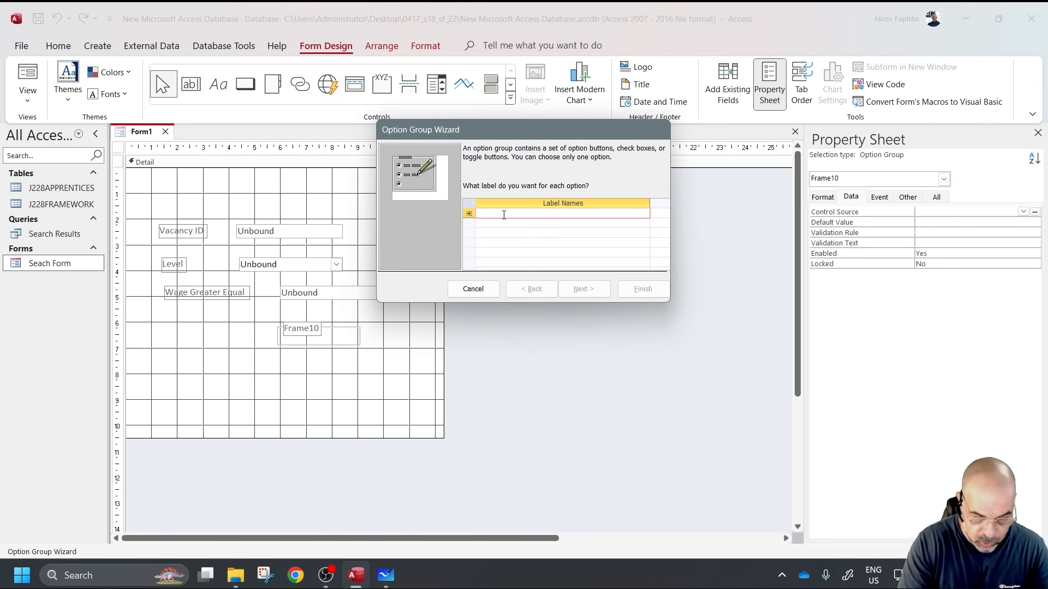
type("Yes")
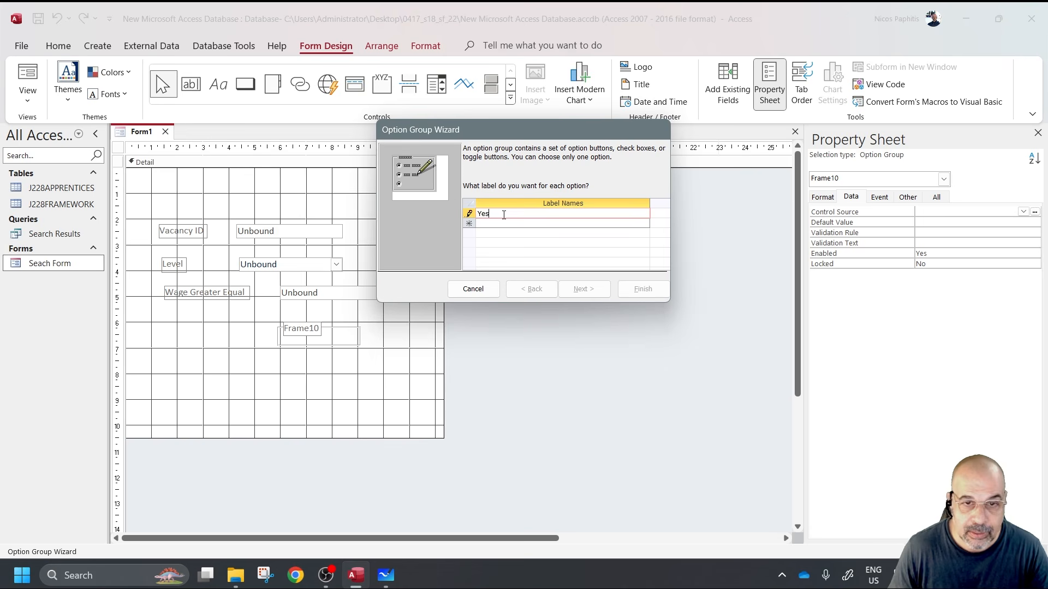
left_click(494, 224)
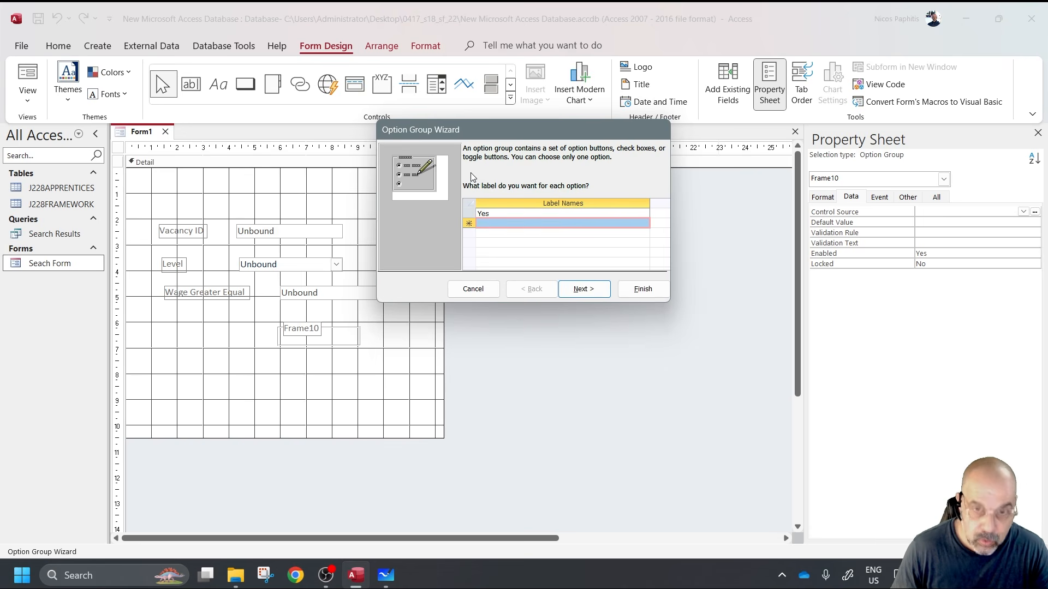
type("No")
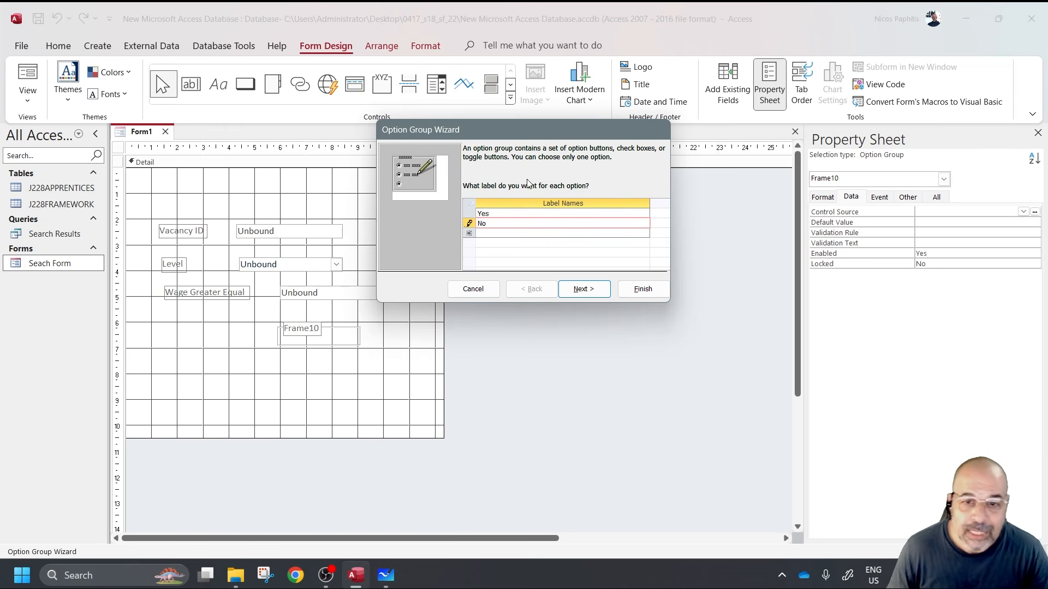
left_click(582, 289)
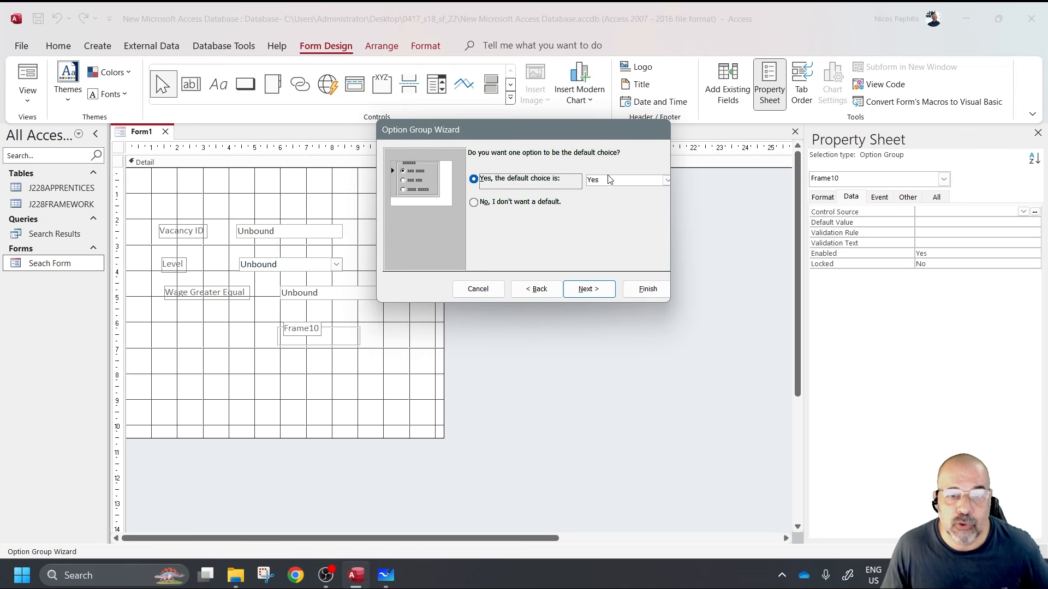
- Choose no default option, assign -1 to Yes and 0 to No, and finish the option group wizard
left_click(548, 203)
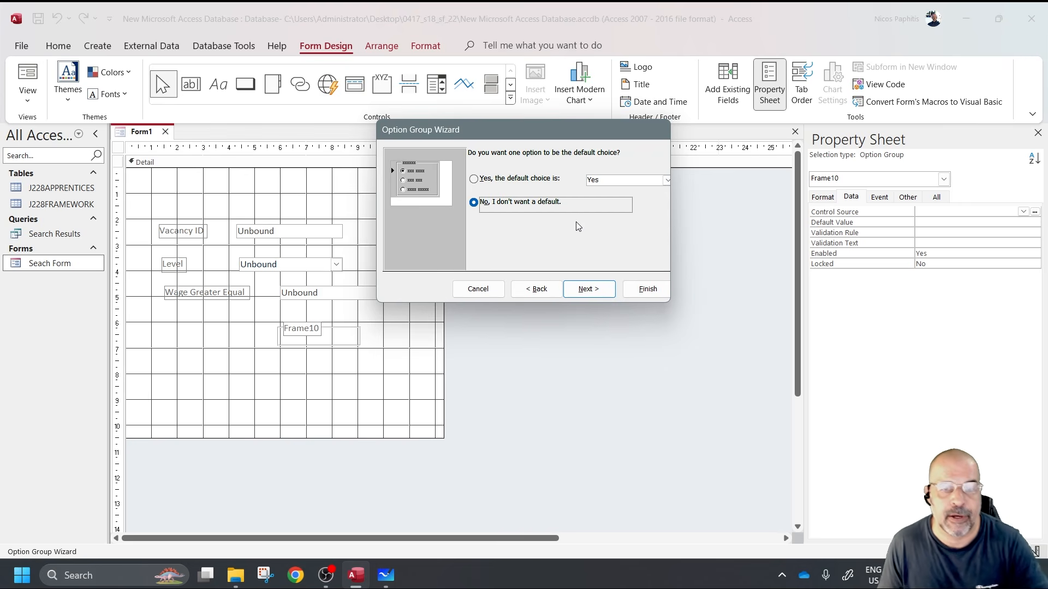
left_click(588, 288)
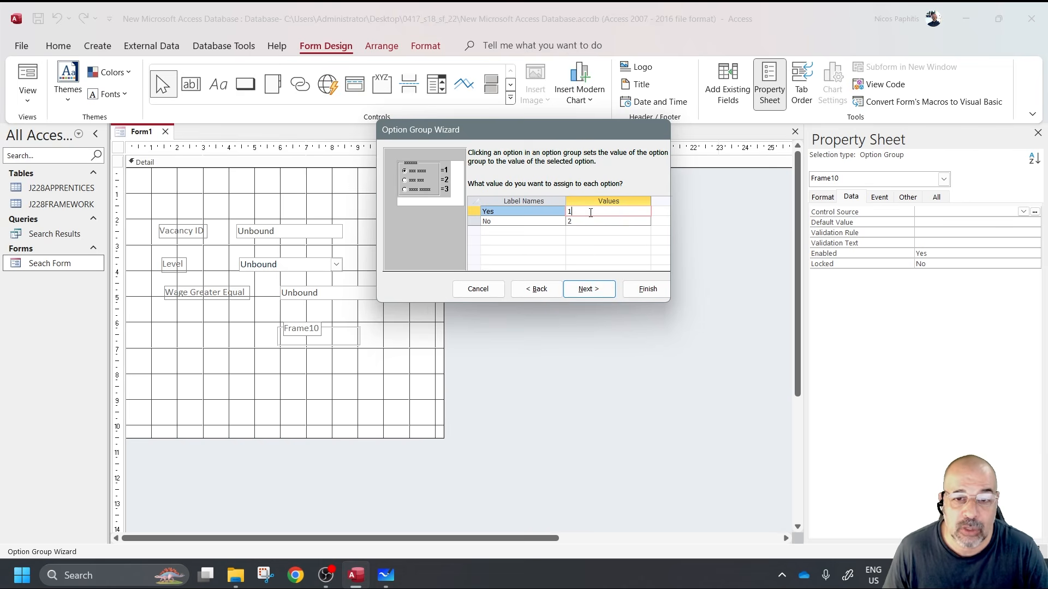
type("Yes")
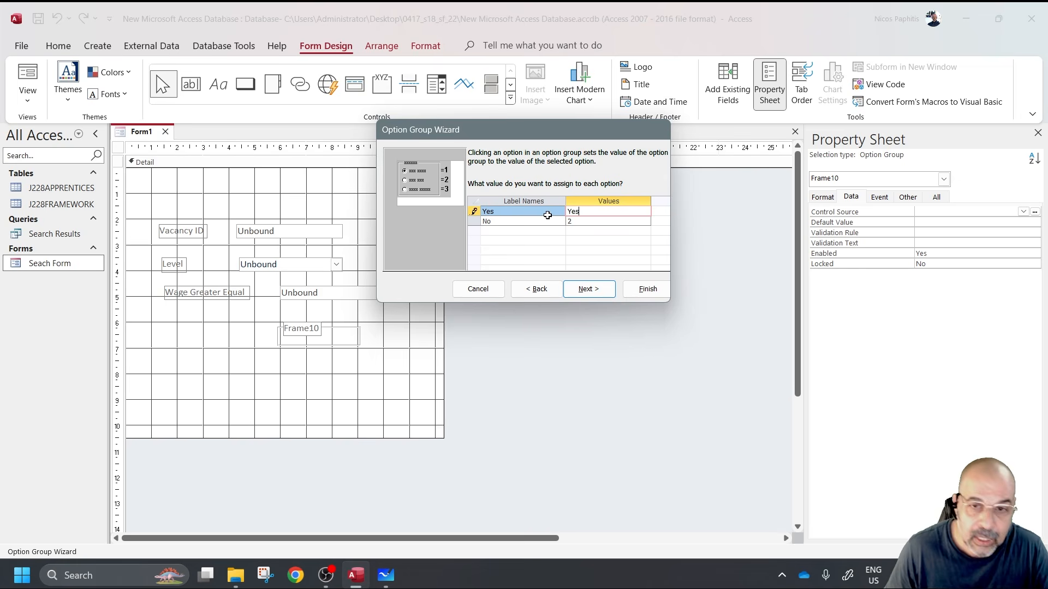
left_click(610, 221)
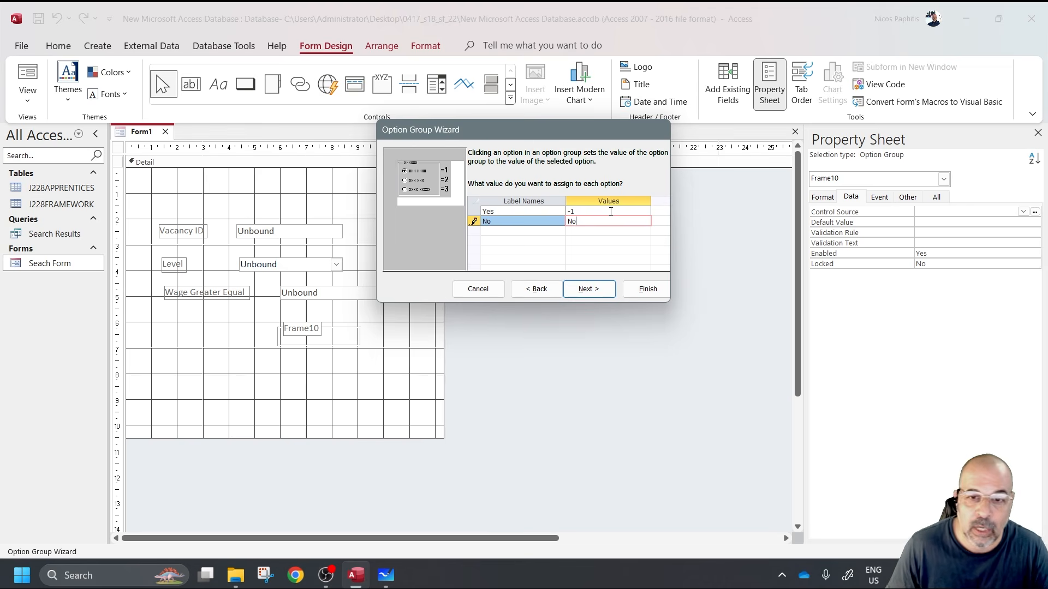
left_click(644, 212)
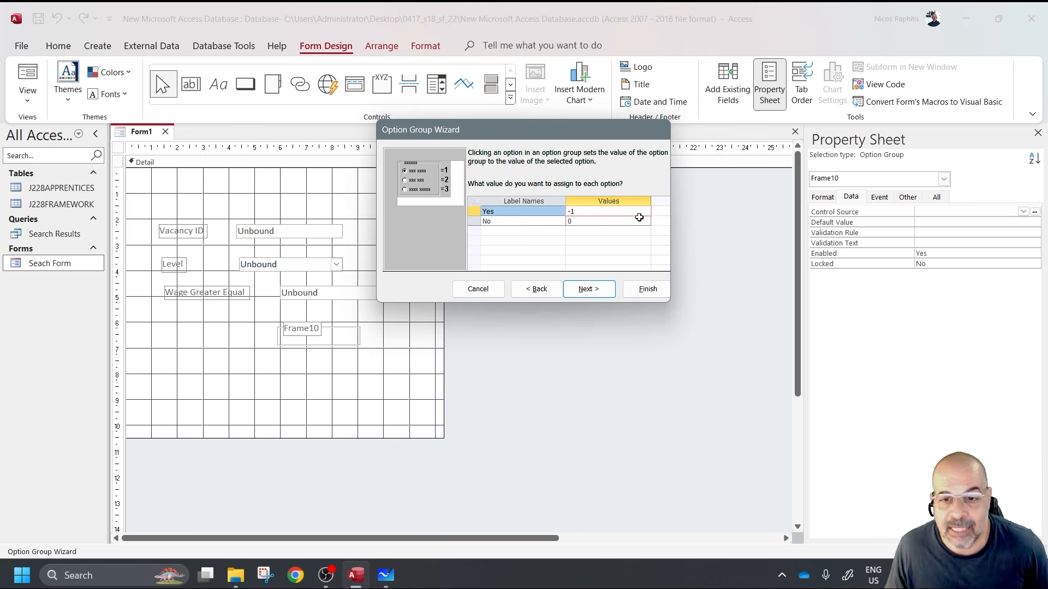
left_click(649, 290)
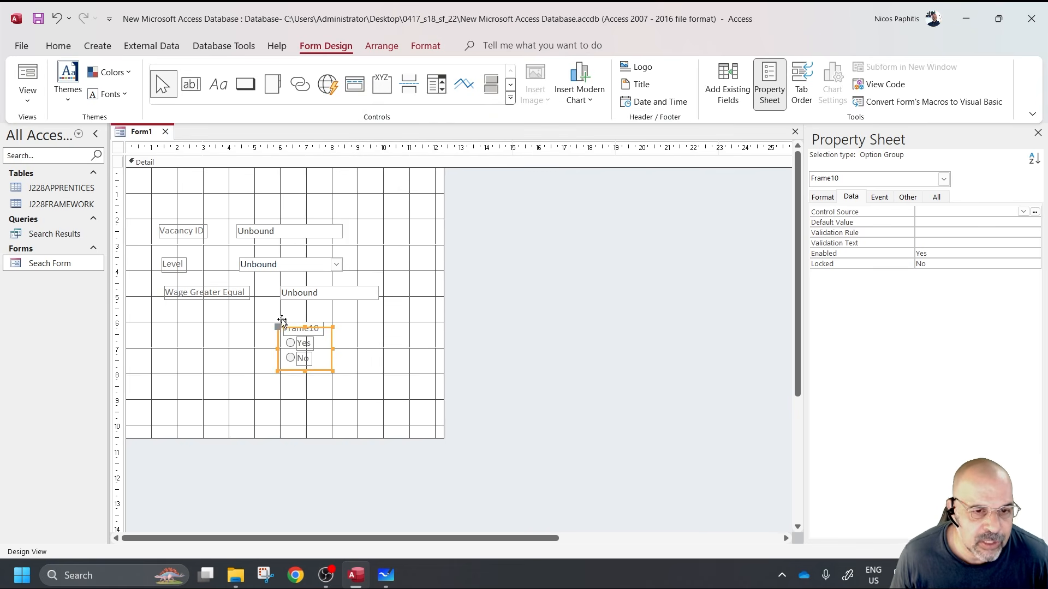
- Move the option group's label to the left under the other labels and caption it "Day Realease"
left_click_drag(281, 322, 159, 317)
left_click(177, 323)
double_click(178, 323)
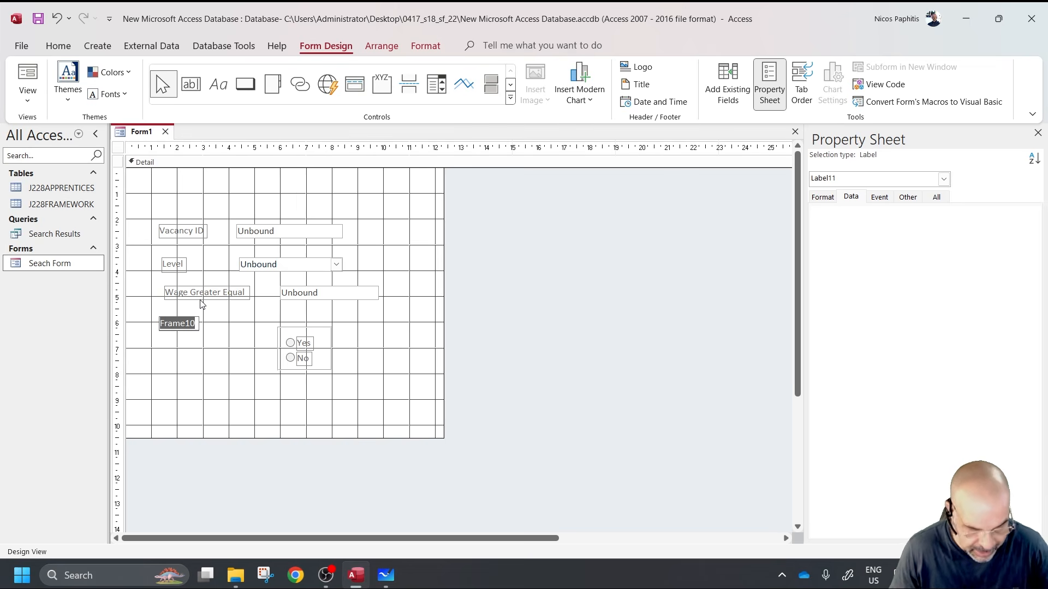
type("Day Realease")
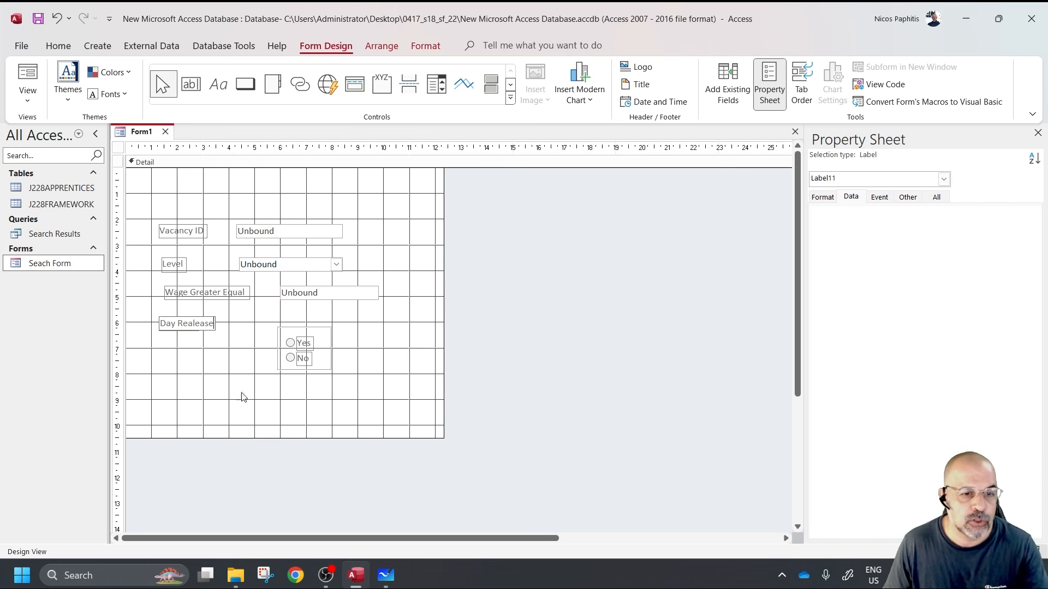
- Widen the option group frame to about 6 cm and place the No option beside Yes on one row
left_click(314, 365)
left_click(319, 366)
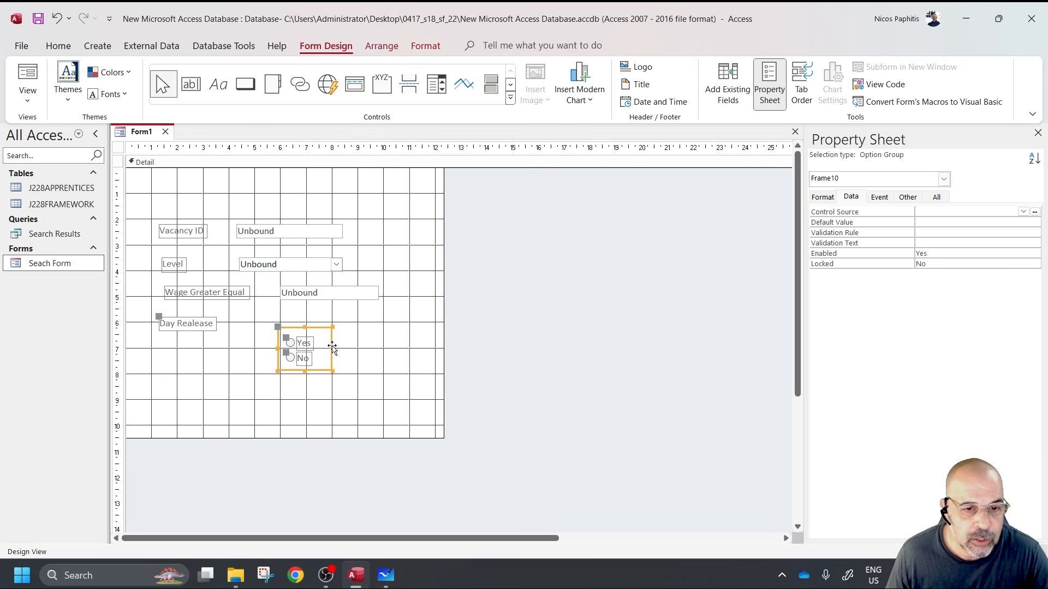
left_click_drag(332, 352, 426, 360)
mouse_move(342, 361)
left_mouse_down()
mouse_move(278, 351)
mouse_move(350, 352)
left_mouse_up()
left_click(413, 372)
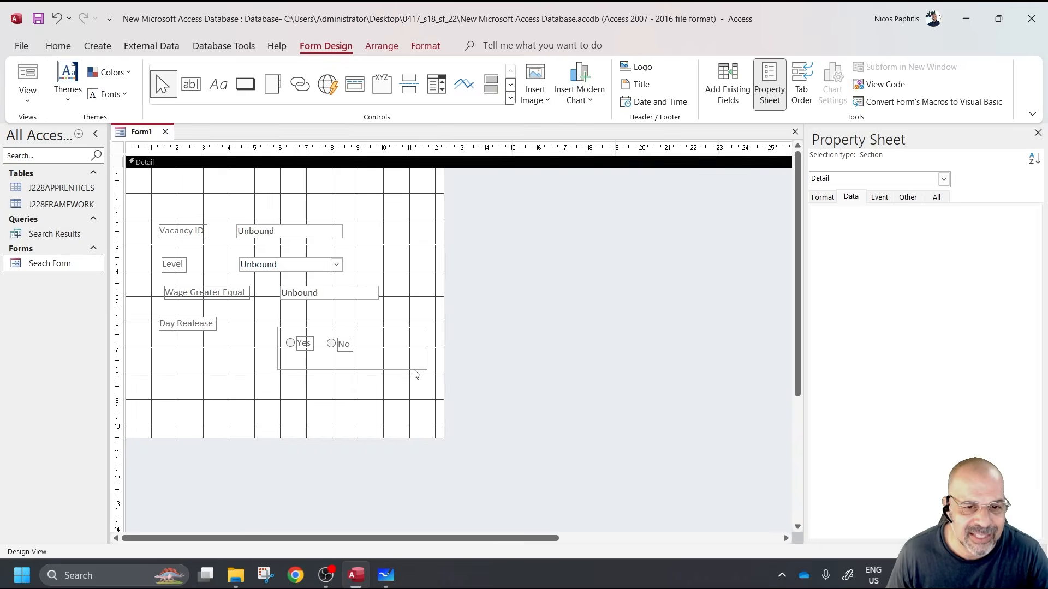
- Shrink the option group frame to about 3 cm by 1 cm around its two options and shift it upward
left_click(414, 370)
left_click_drag(430, 350, 305, 313)
left_click(312, 331)
left_click(378, 378)
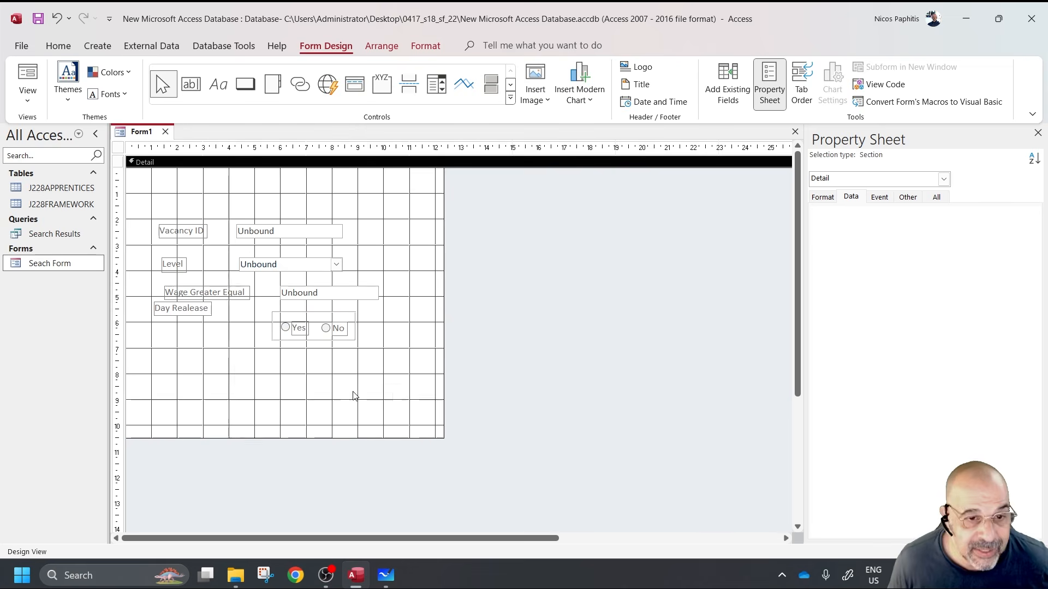
- Reposition the option group and its label slightly below the wage row
left_click_drag(397, 365, 176, 335)
left_click(295, 324)
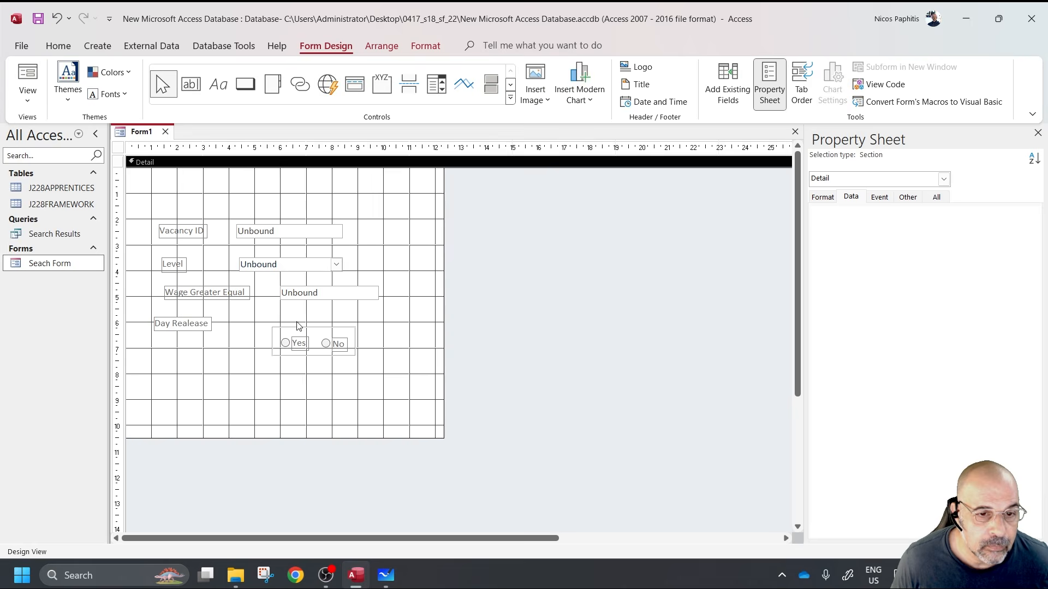
left_click(295, 328)
left_click_drag(295, 329, 291, 306)
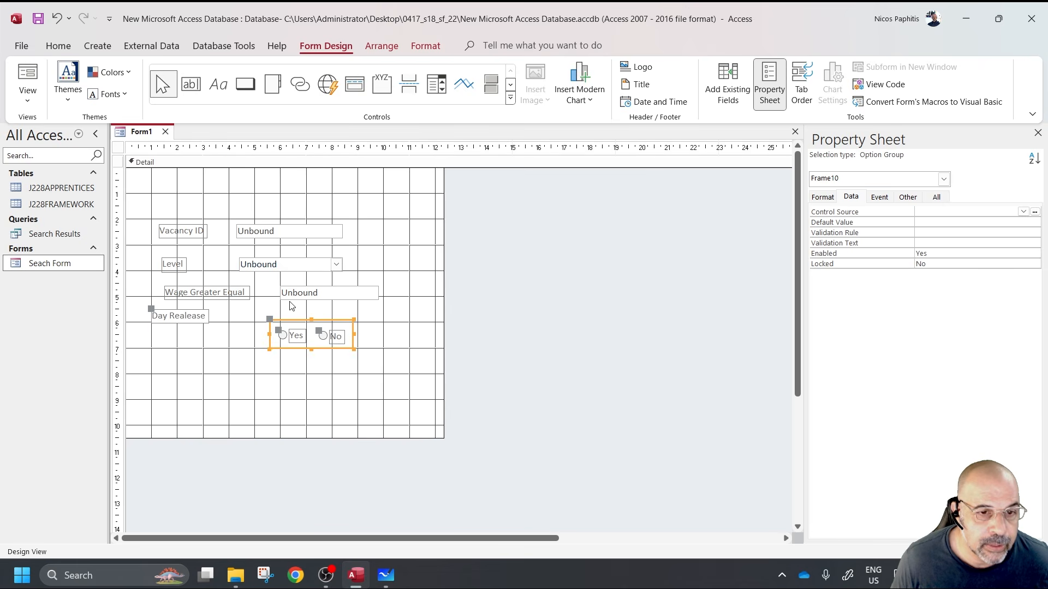
left_click(363, 273)
left_click_drag(309, 218, 341, 374)
left_click(375, 342)
left_click(341, 339)
left_click(361, 360)
- Align the option group, both text boxes and the combo box along their right edges
left_click(323, 326)
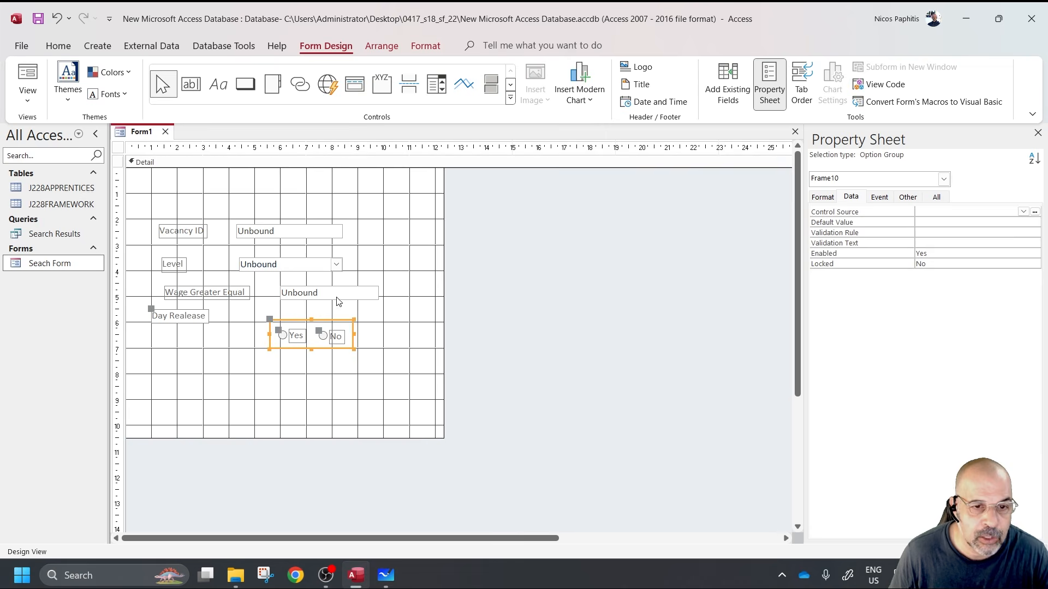
left_click(336, 289, "shift")
left_click(321, 269, "shift")
left_click(315, 232, "shift")
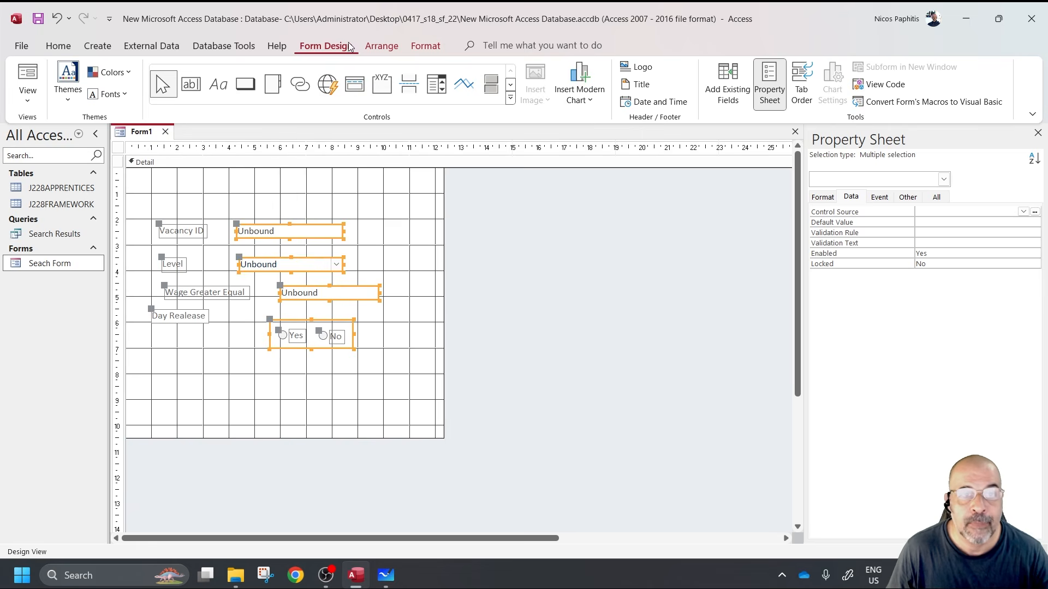
left_click(381, 46)
left_click(729, 82)
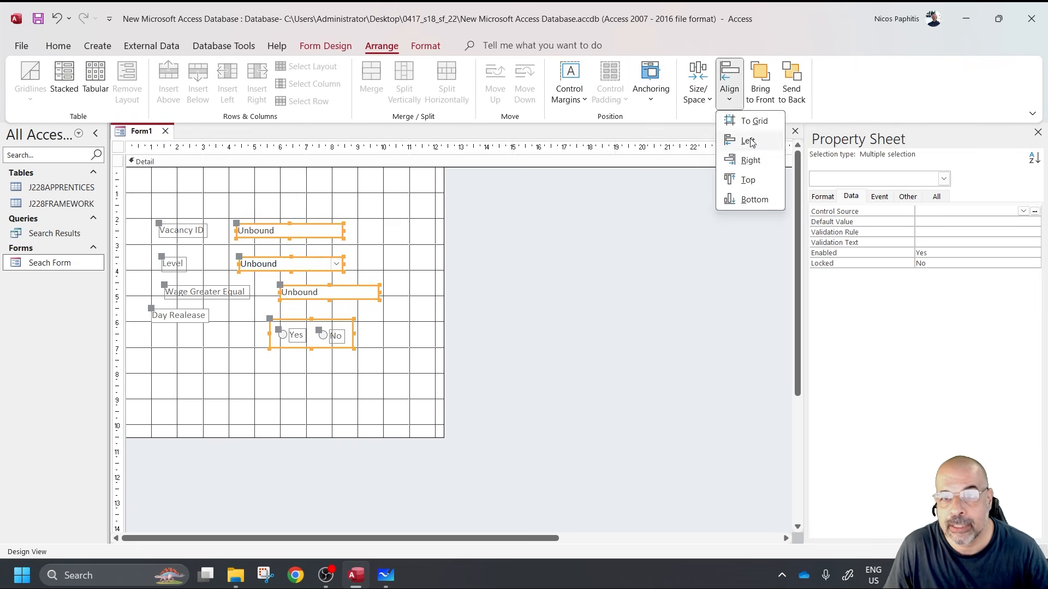
left_click(758, 163)
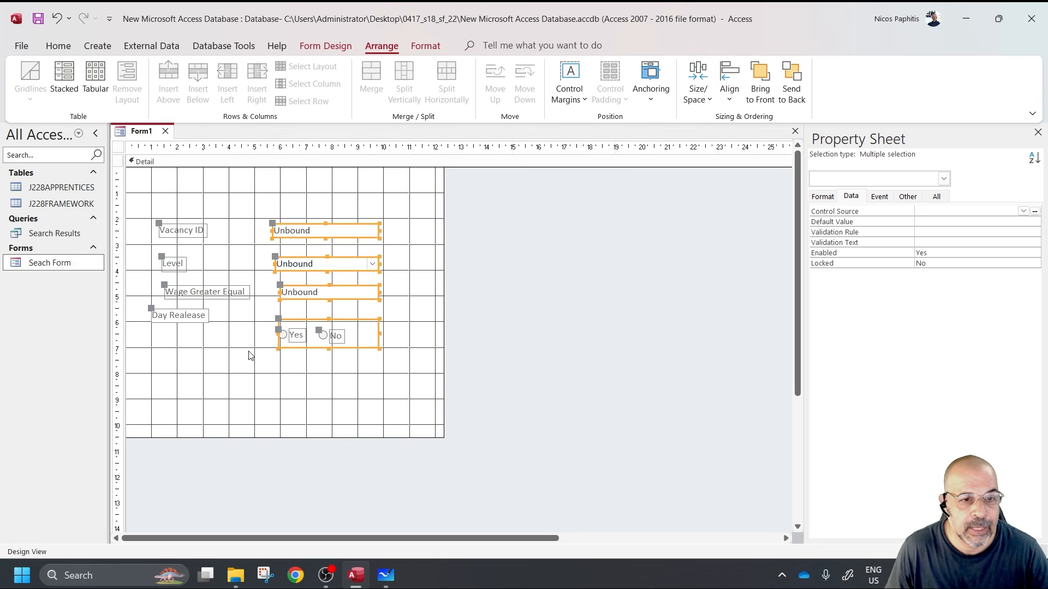
- Move the Day Realease label down beside the Yes and No options, in line with the labels above
left_click(164, 317)
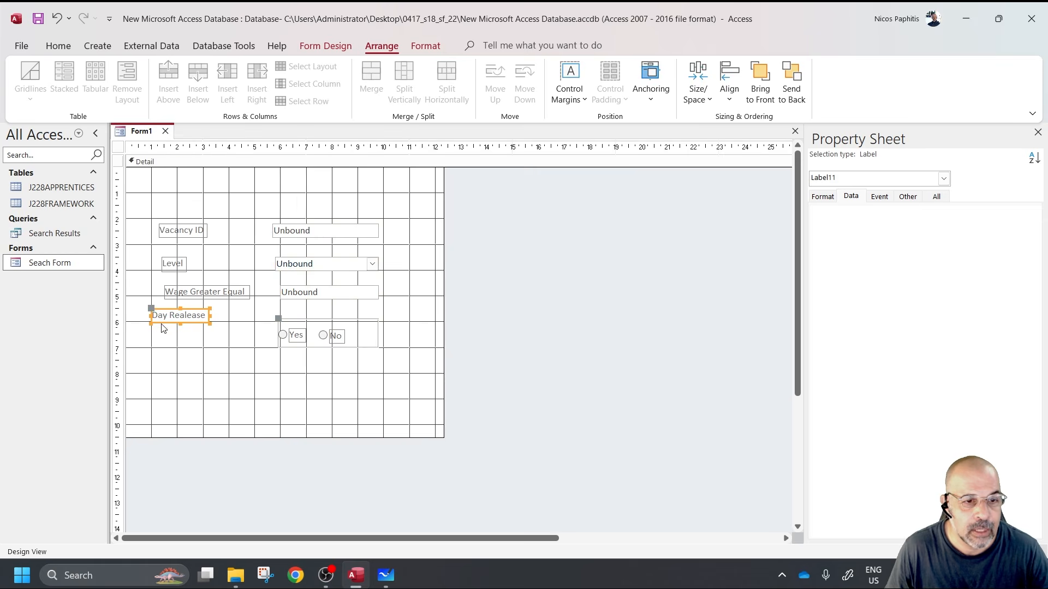
left_click_drag(153, 310, 161, 330)
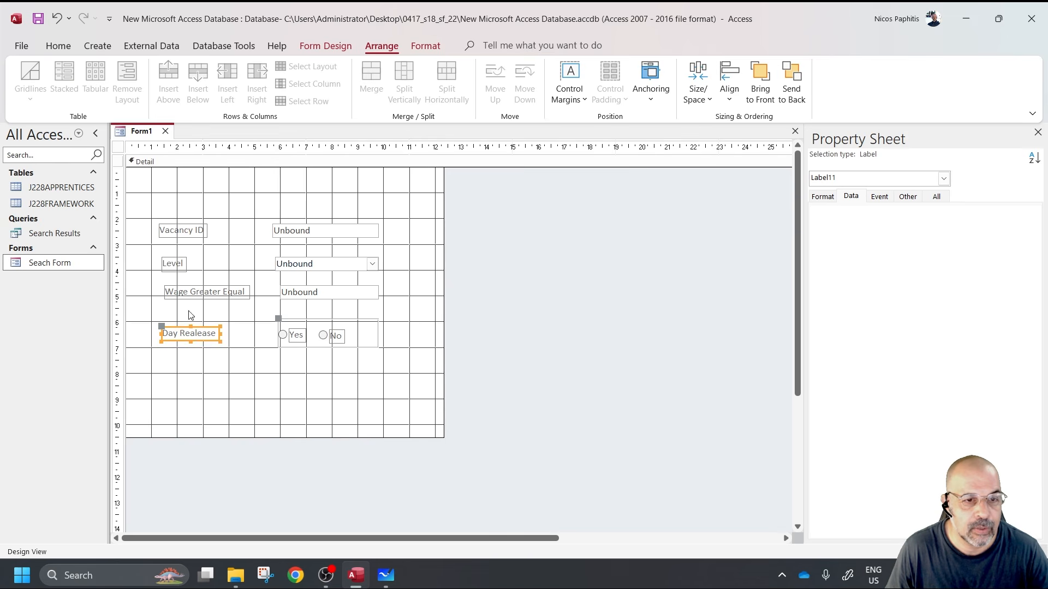
- Align the Vacancy ID, Level, Wage Greater Equal and Day Realease labels along their left edges
left_click_drag(262, 347, 154, 215)
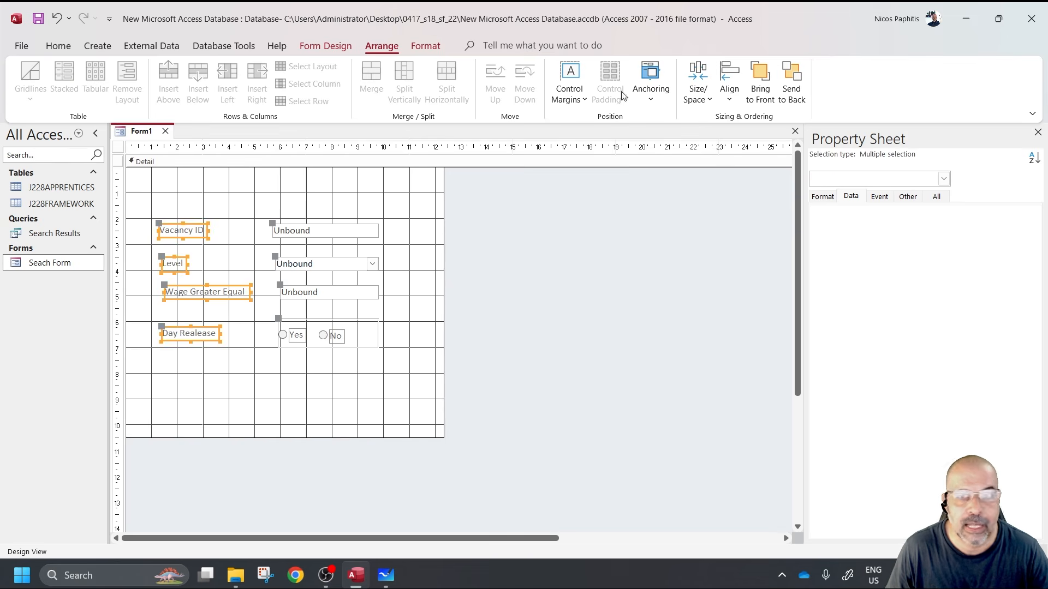
left_click(729, 101)
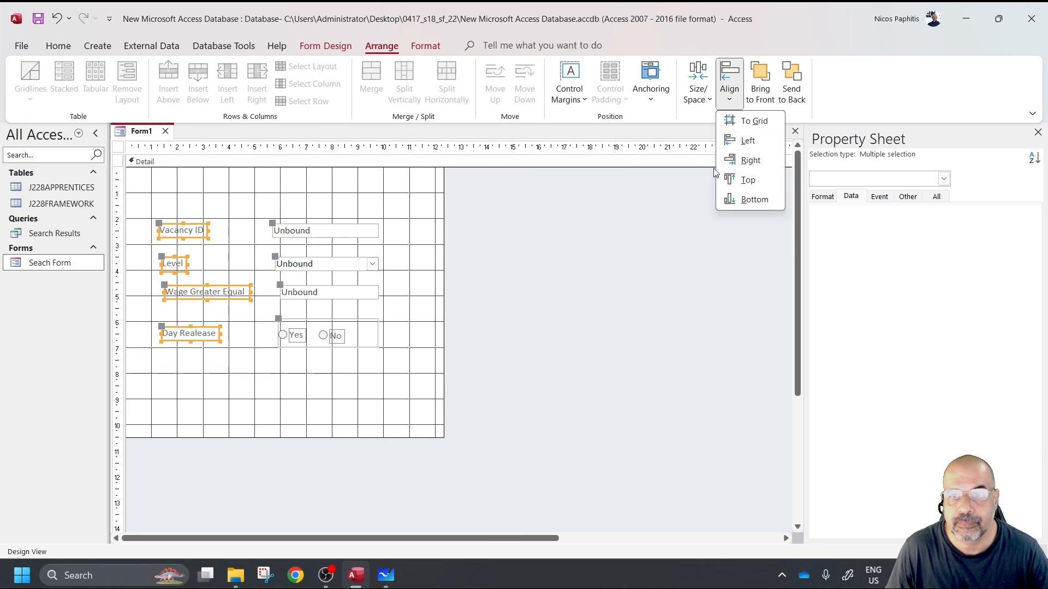
left_click(755, 140)
left_click(463, 333)
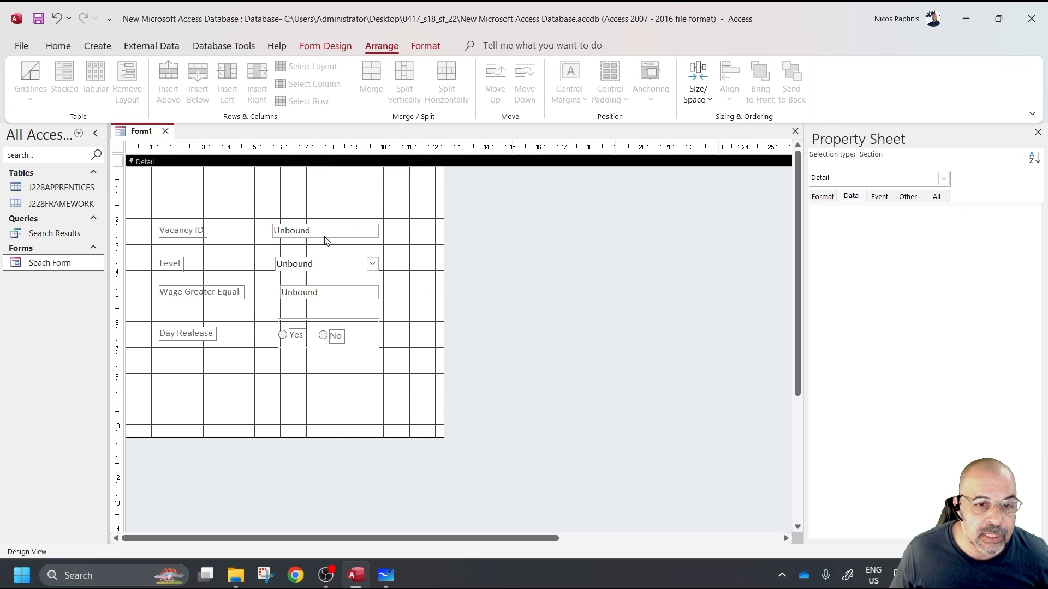
- Size both text boxes, the combo box and the option group to the widest of them
left_click(306, 206)
left_click_drag(305, 205, 386, 398)
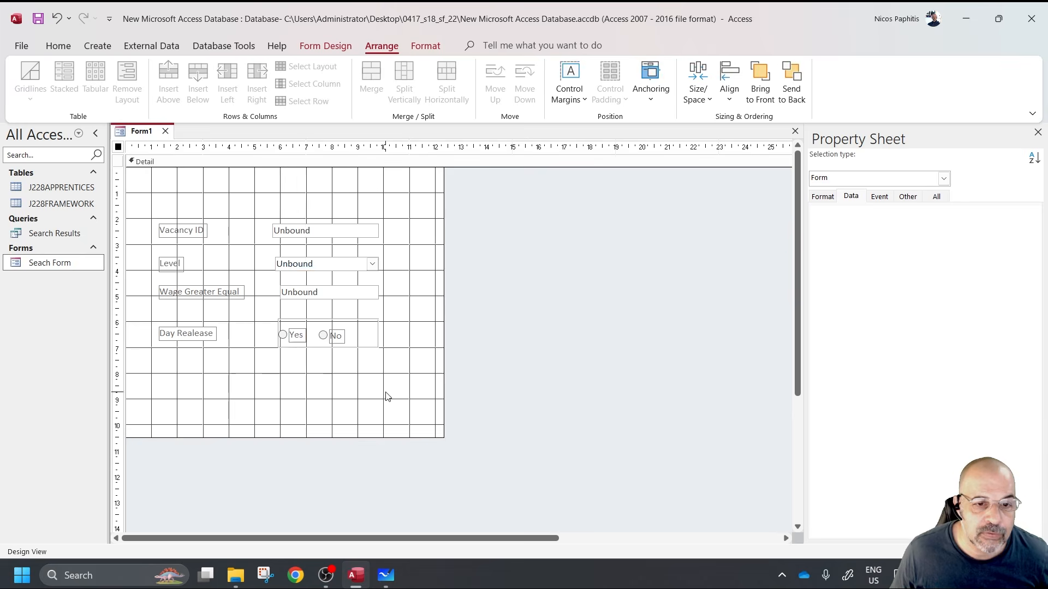
left_click(379, 352)
left_click_drag(374, 350, 347, 234)
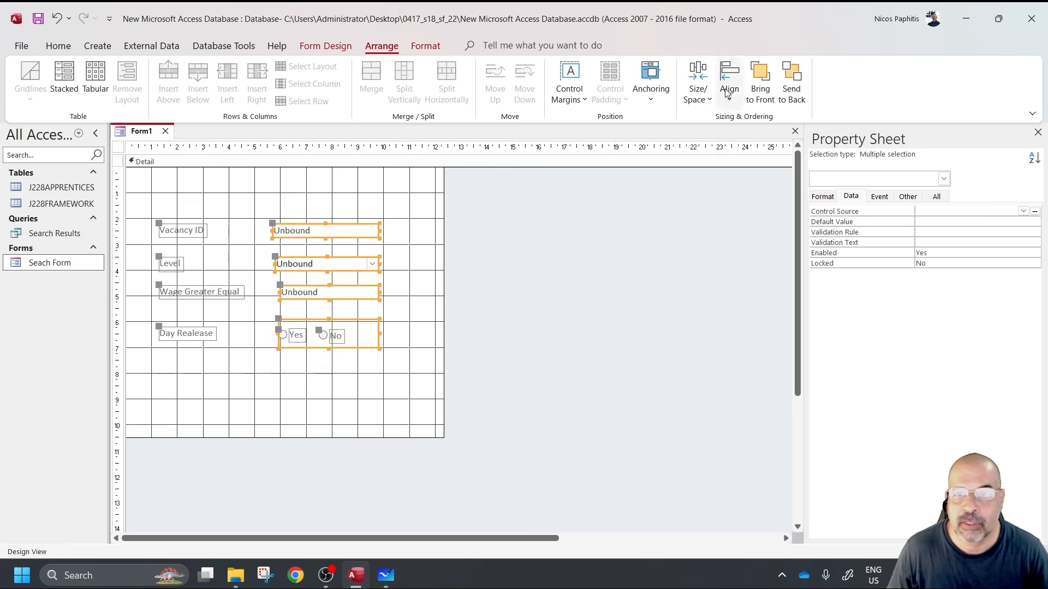
left_click(698, 90)
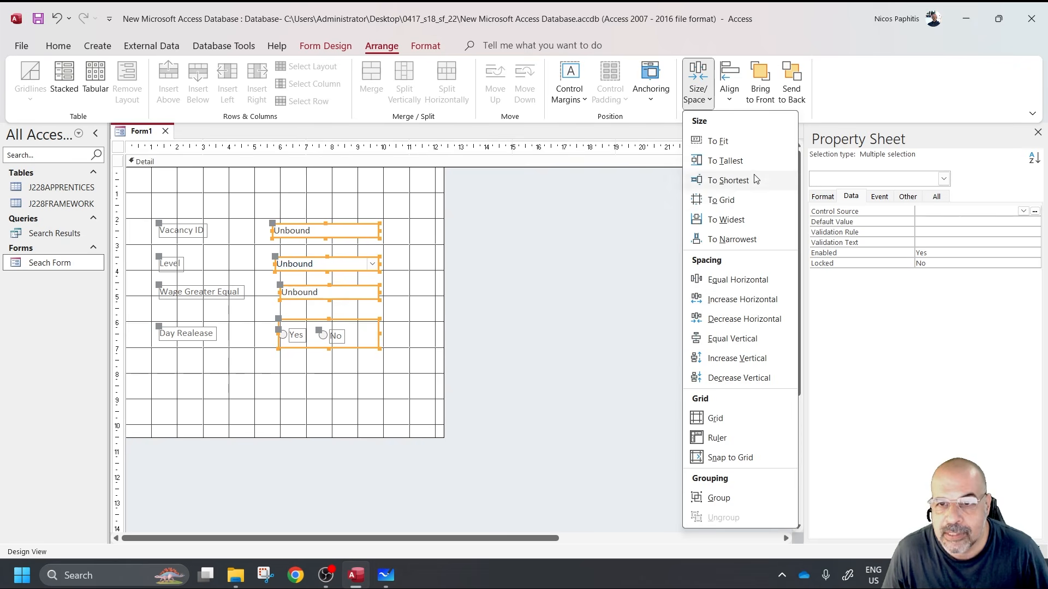
left_click(736, 221)
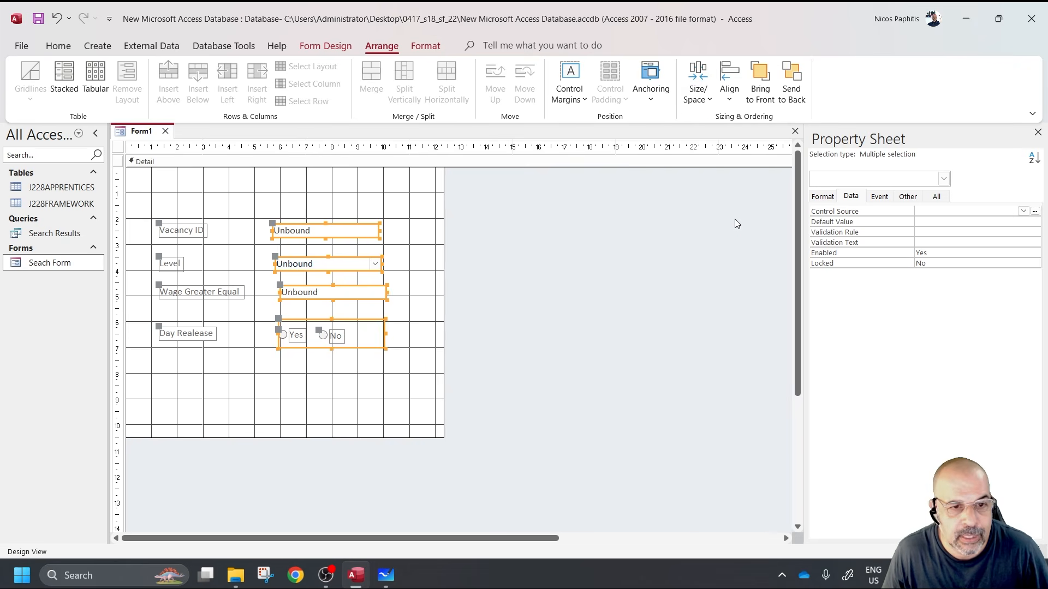
- Align the left edges of the text boxes, combo box and option group
left_click(735, 100)
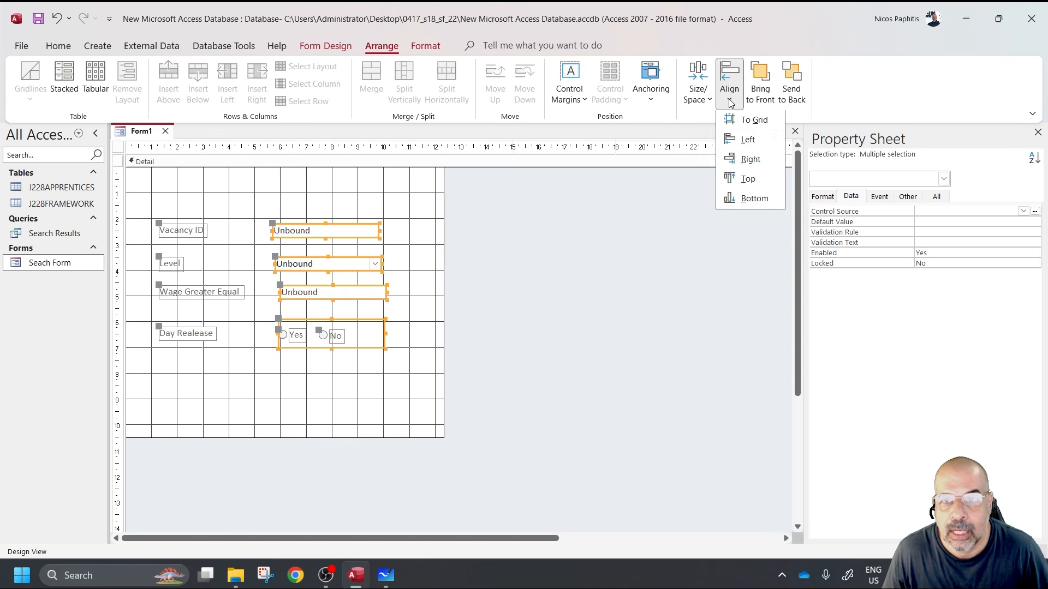
left_click(742, 141)
left_click(468, 409)
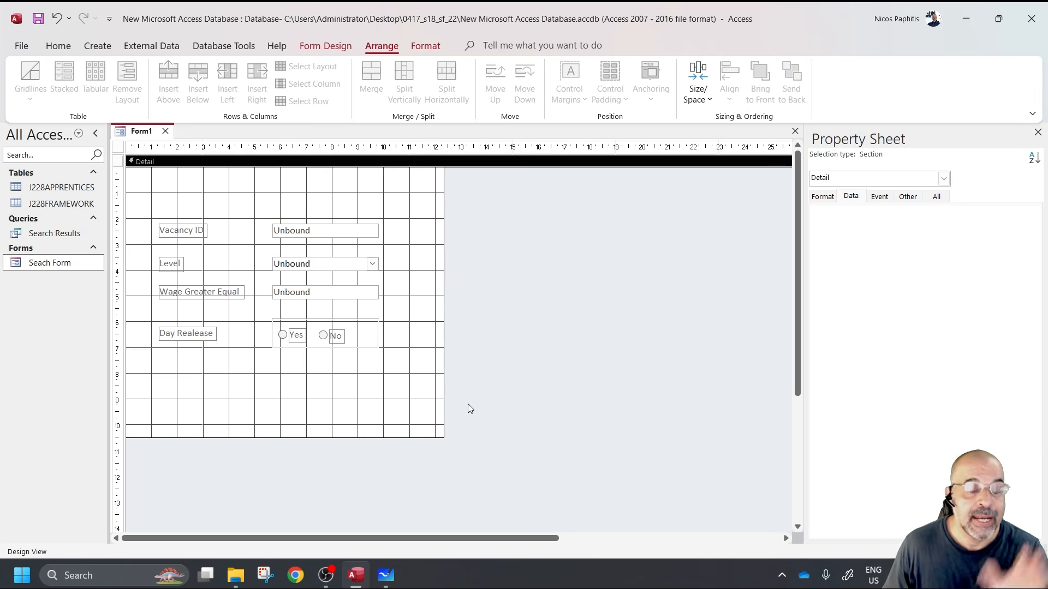
- Nudge the Wage Greater Equal text box and its label slightly upward, closer to the Level row
left_click(361, 233)
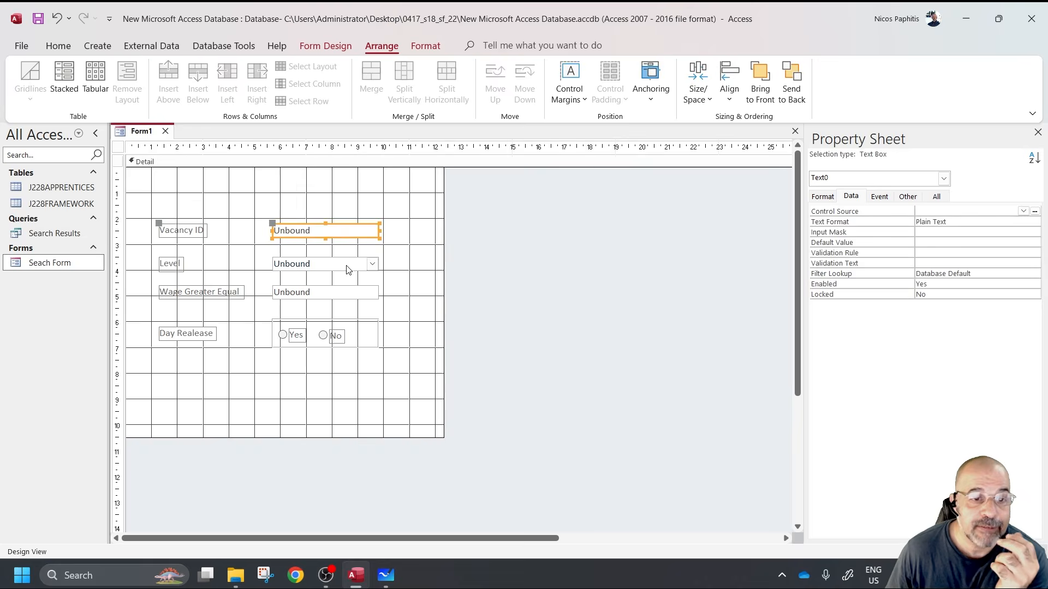
left_click(347, 267)
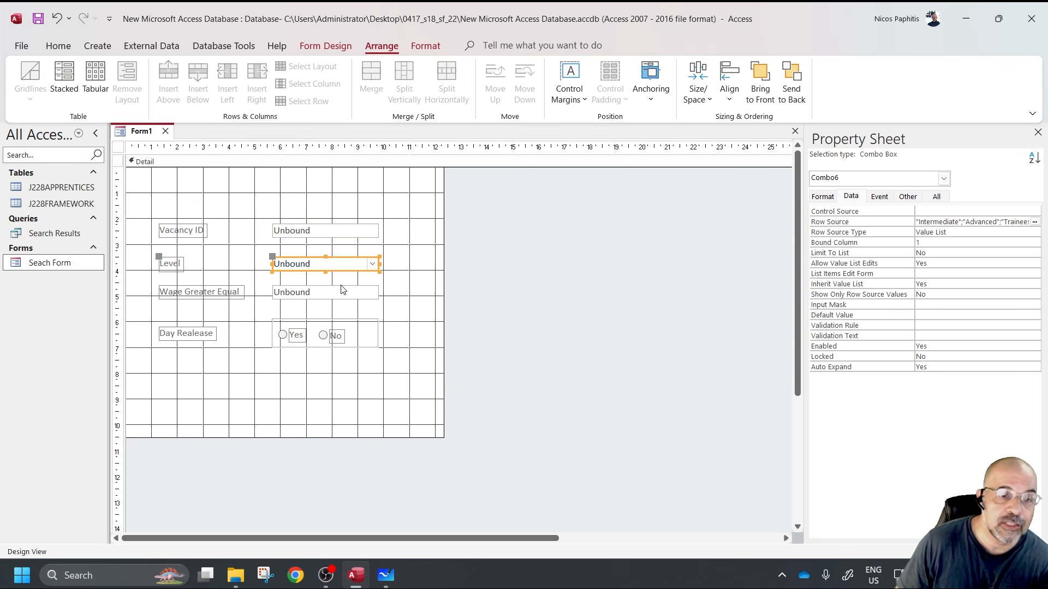
left_click_drag(322, 294, 322, 292)
left_click(360, 343)
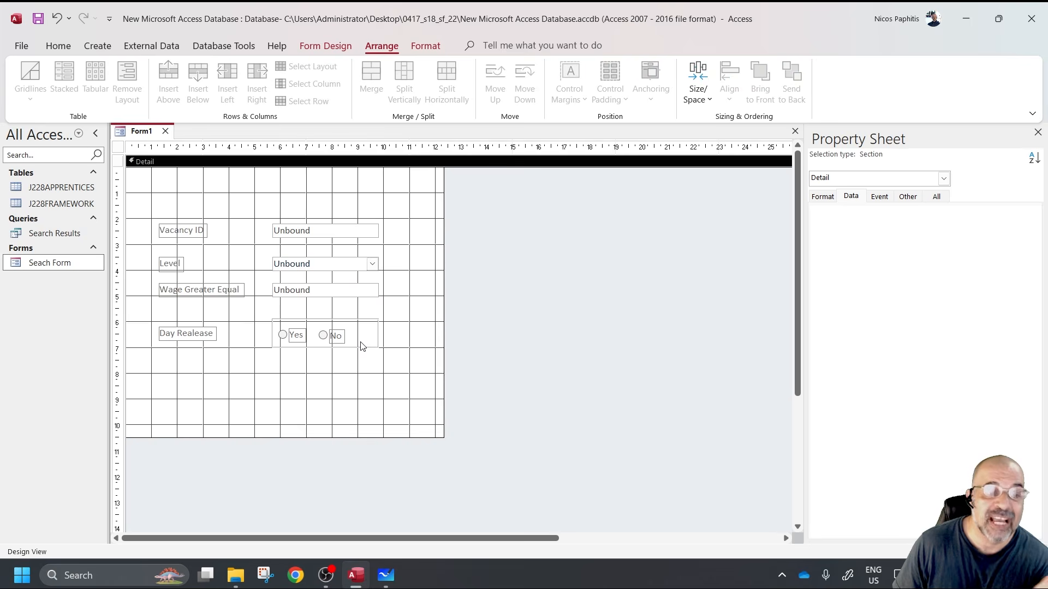
- Set the Name property of the Vacancy ID text box to txt_Vacancy
left_click(345, 234)
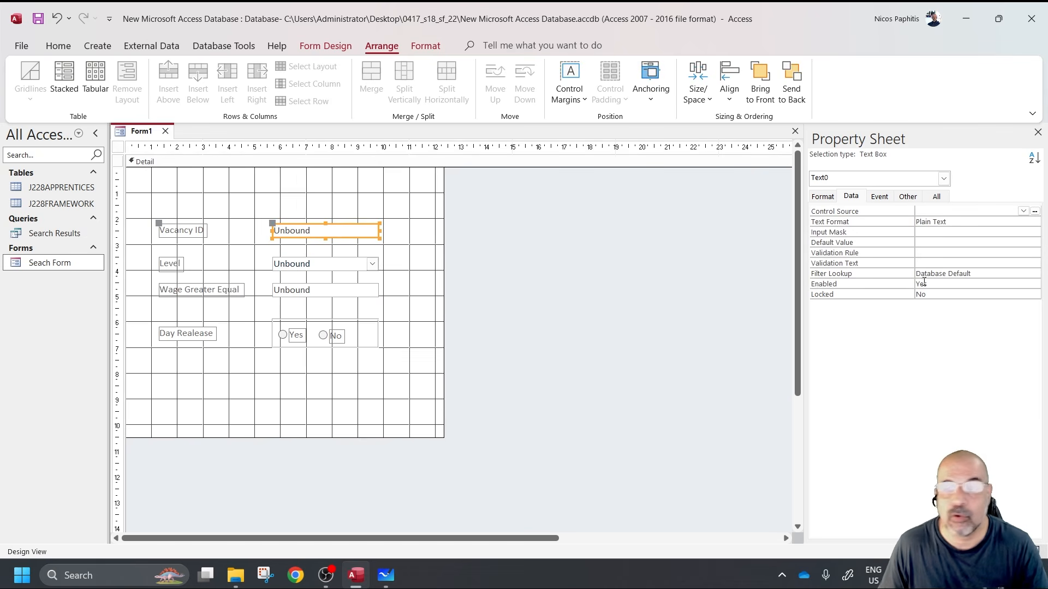
left_click(946, 197)
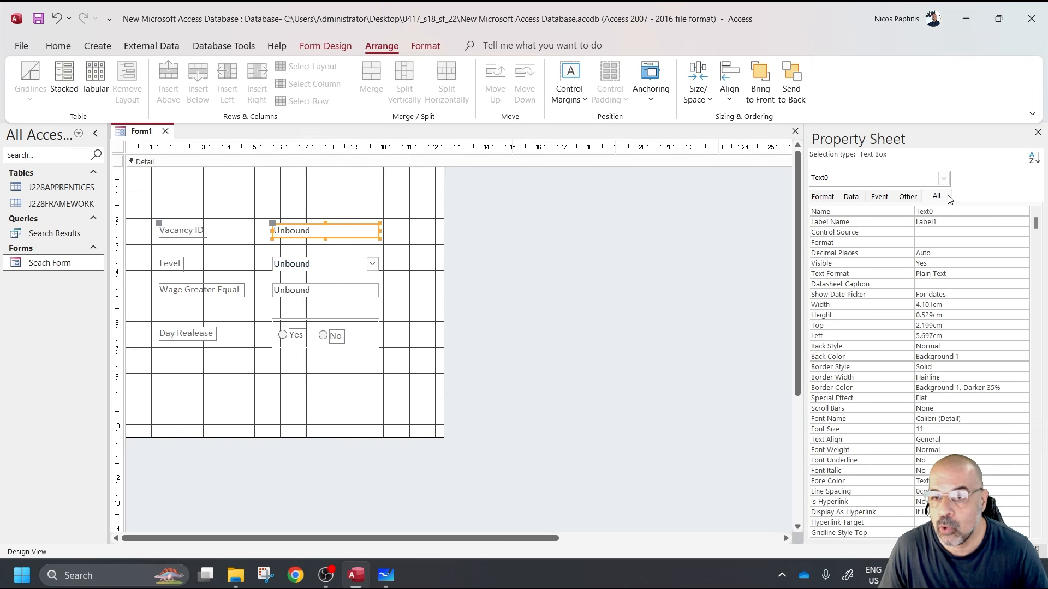
left_click(943, 211)
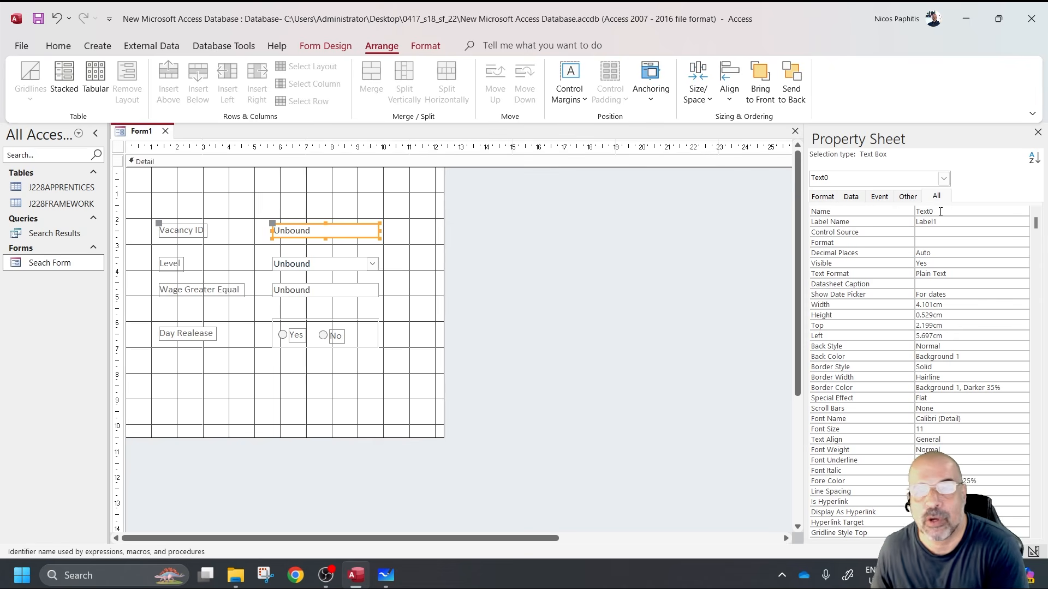
left_click_drag(928, 211, 905, 210)
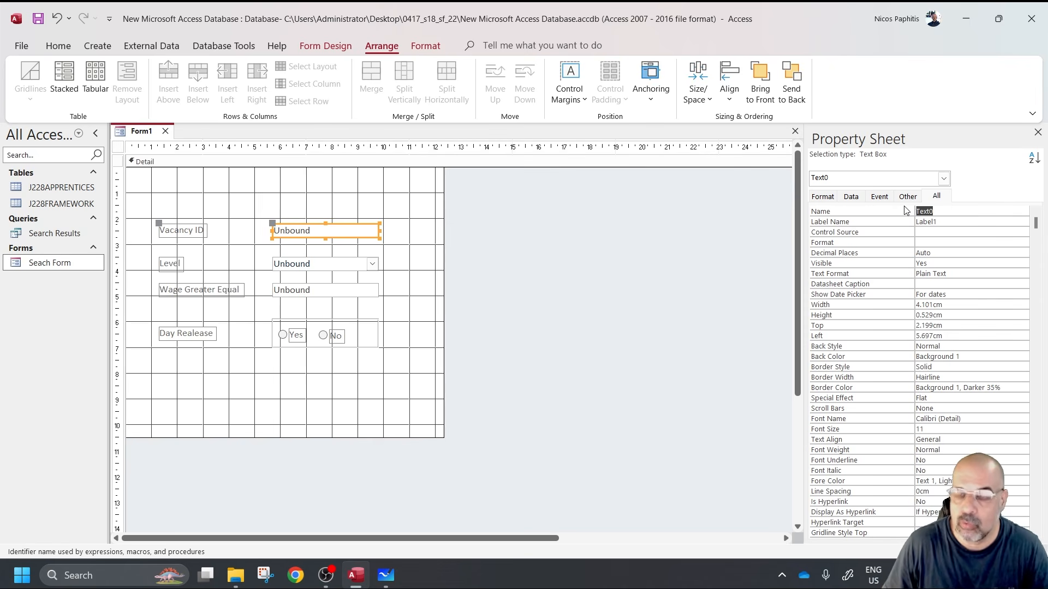
type("txt_")
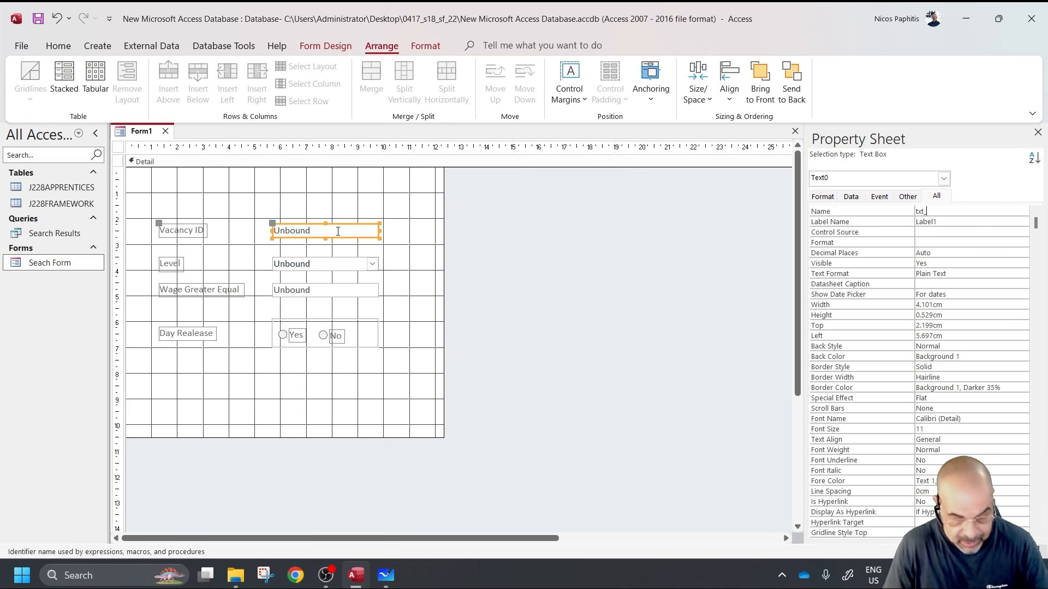
type("cancy")
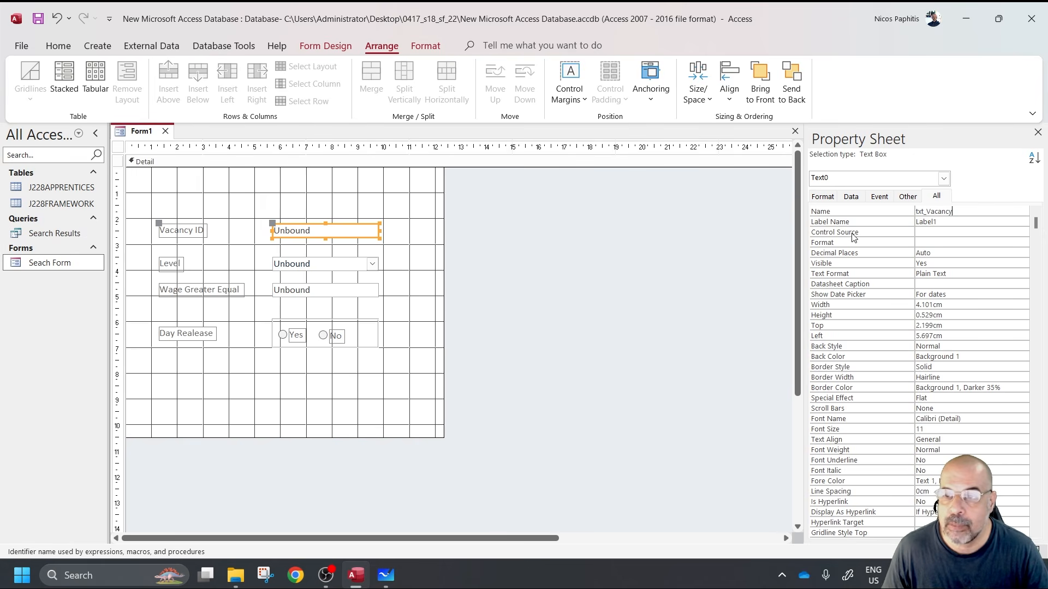
- Set the Name property of the Level combo box to txt_Level
left_click(305, 266)
left_click(934, 196)
scroll(903, 295, "up", 15)
double_click(948, 211)
type("txt_")
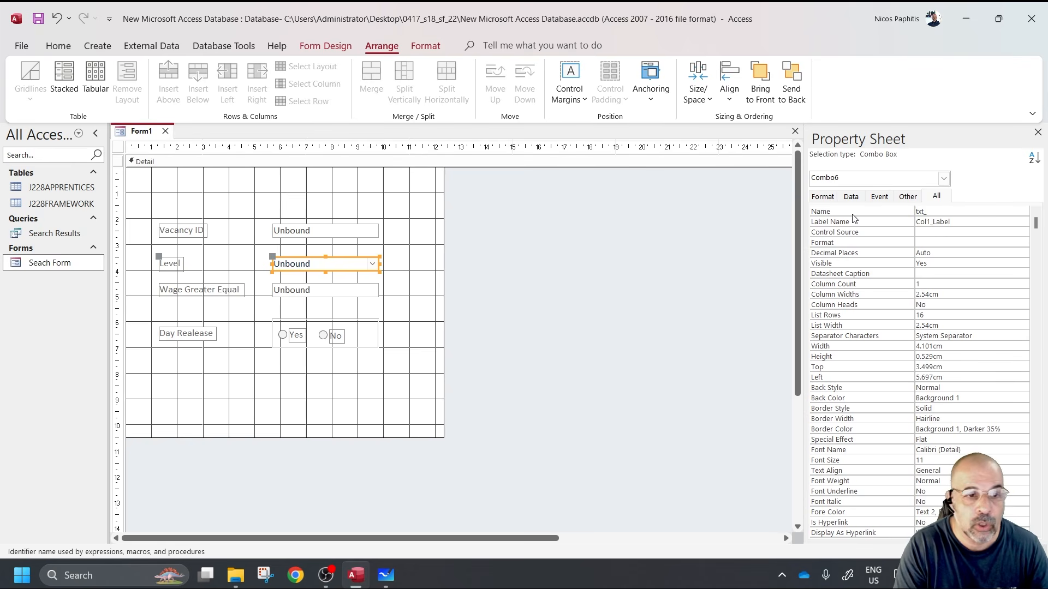
type("Level")
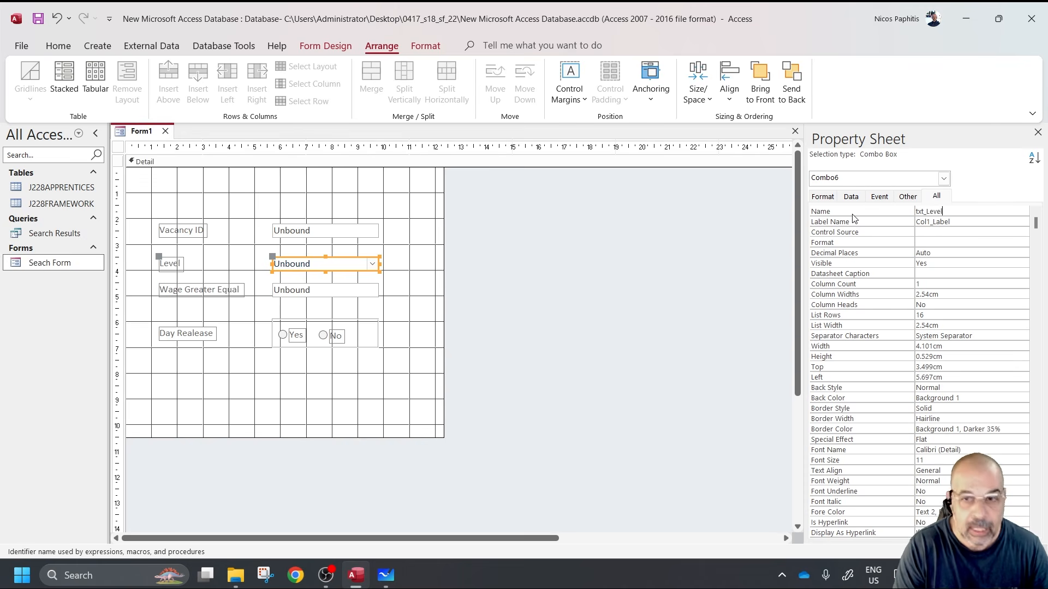
- Set the Name property of the Wage Greater Equal text box to txt_Wage
left_click(355, 294)
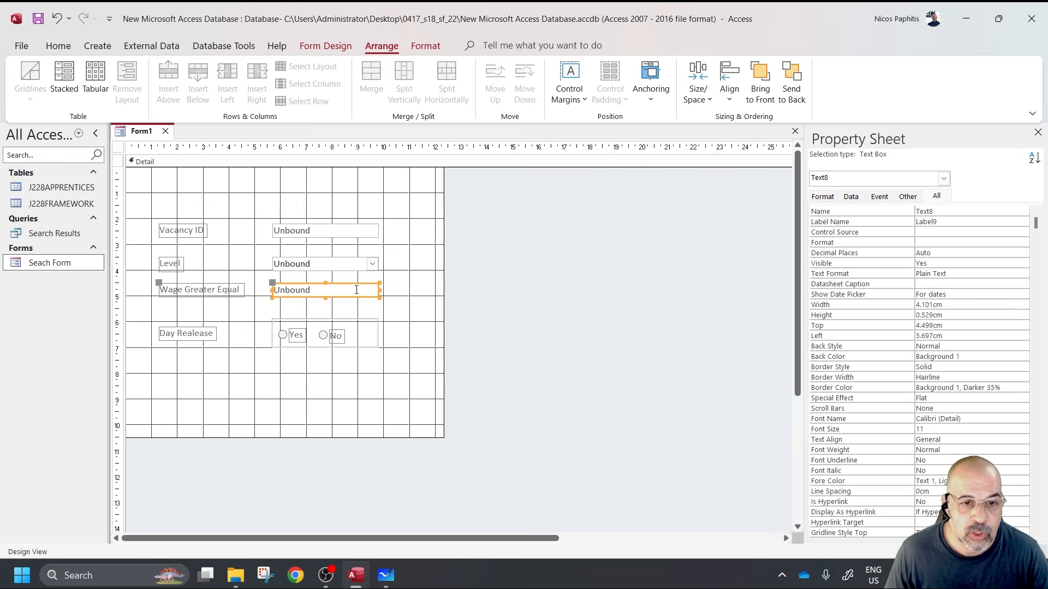
left_click(953, 211)
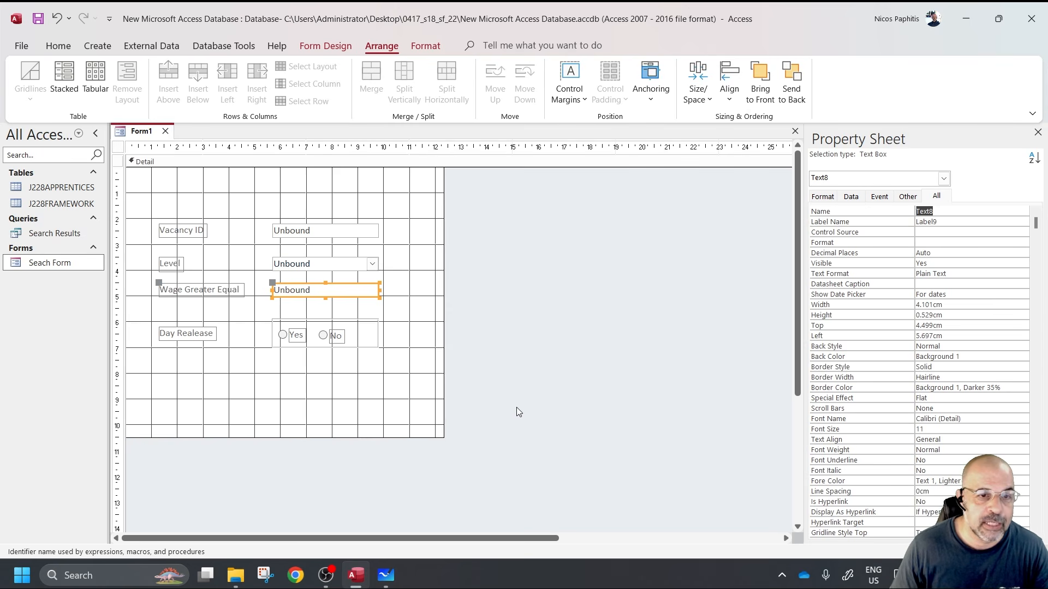
type("txt")
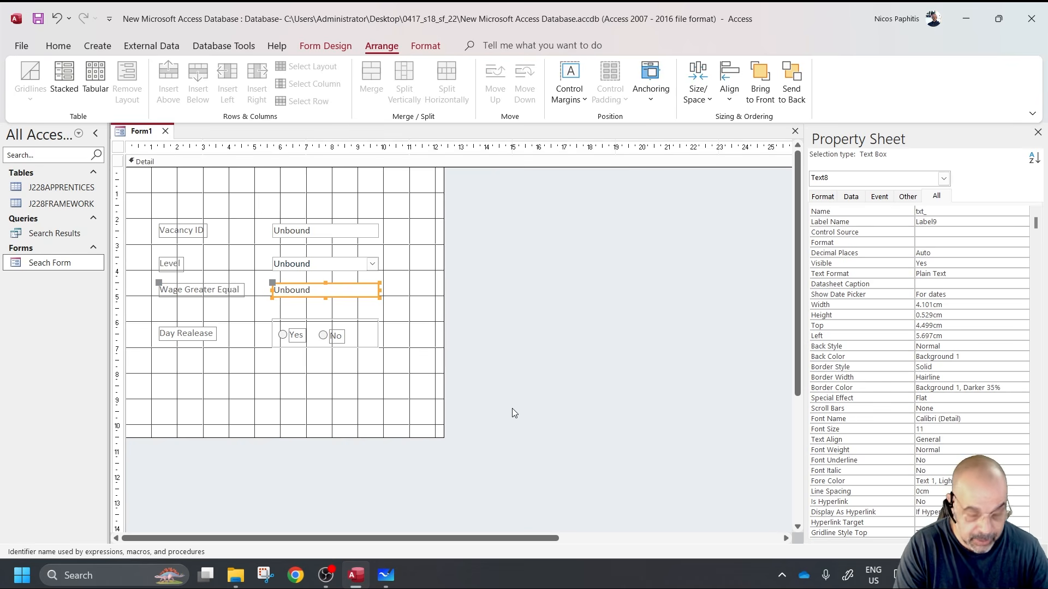
type("_Wage")
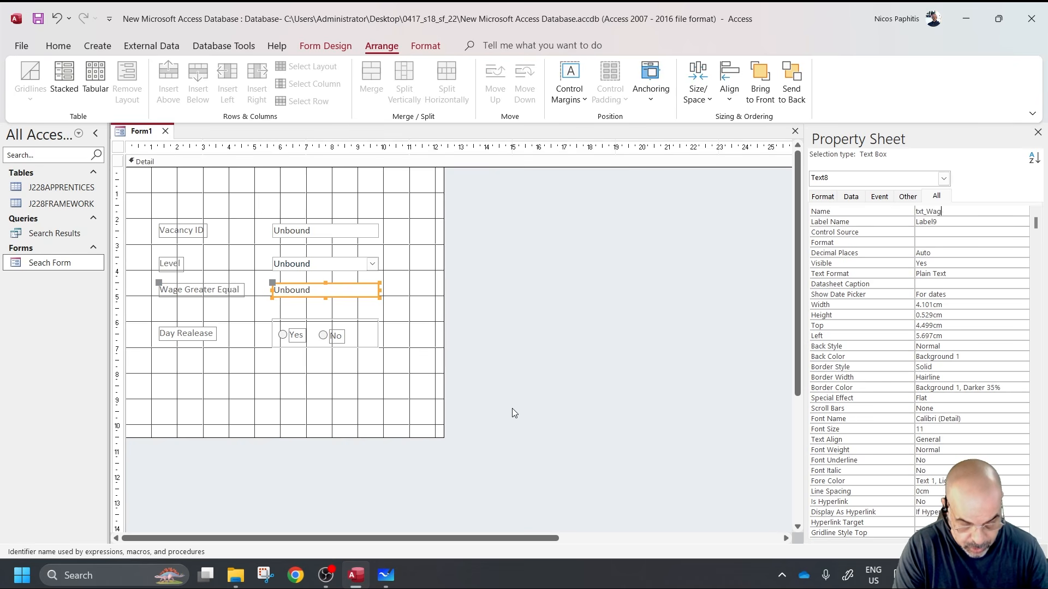
- Set the Name property of the Day Realease option group to opt_DayRelease
left_click(335, 319)
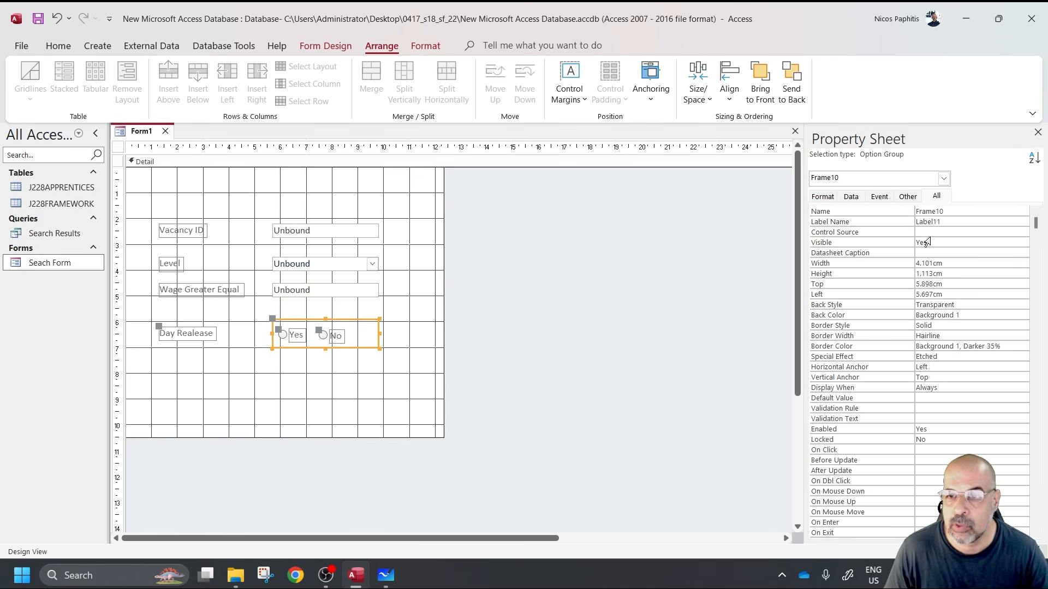
left_click(957, 213)
left_click(856, 211)
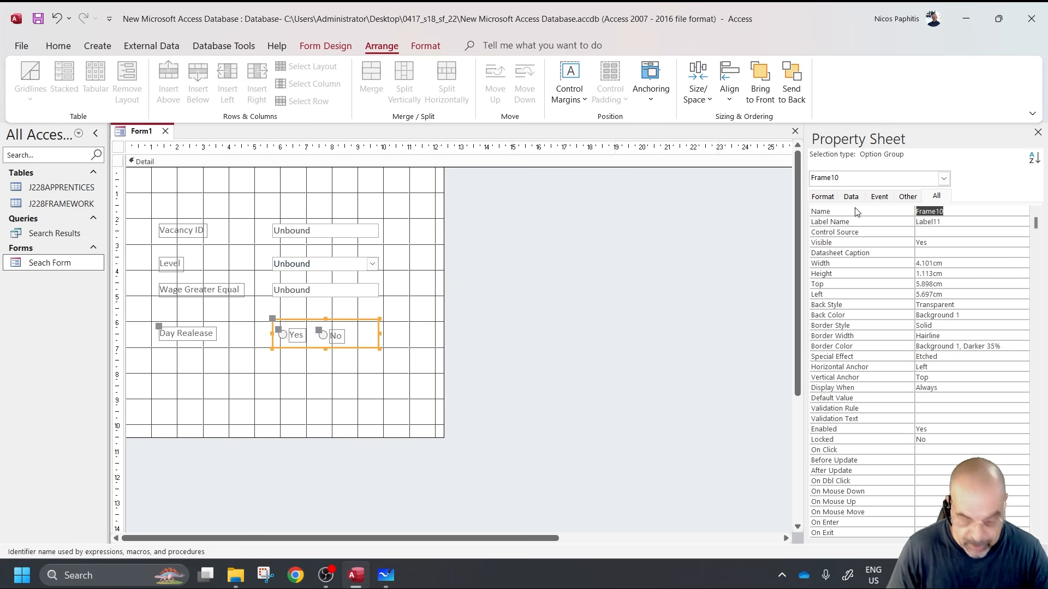
type("opt")
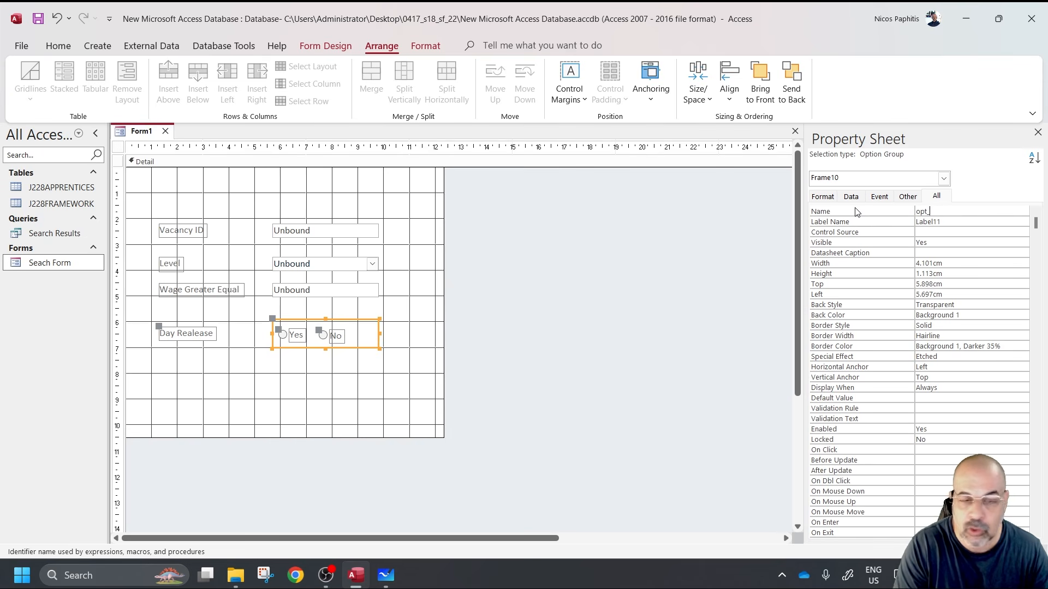
type("_Dat")
key("BackSpace")
type("y")
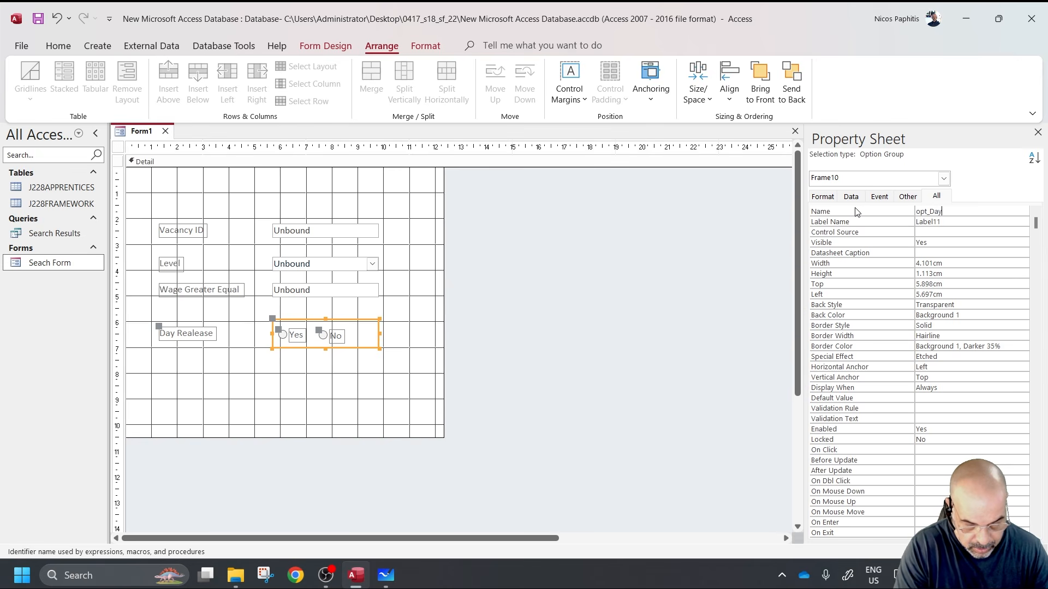
type("Release")
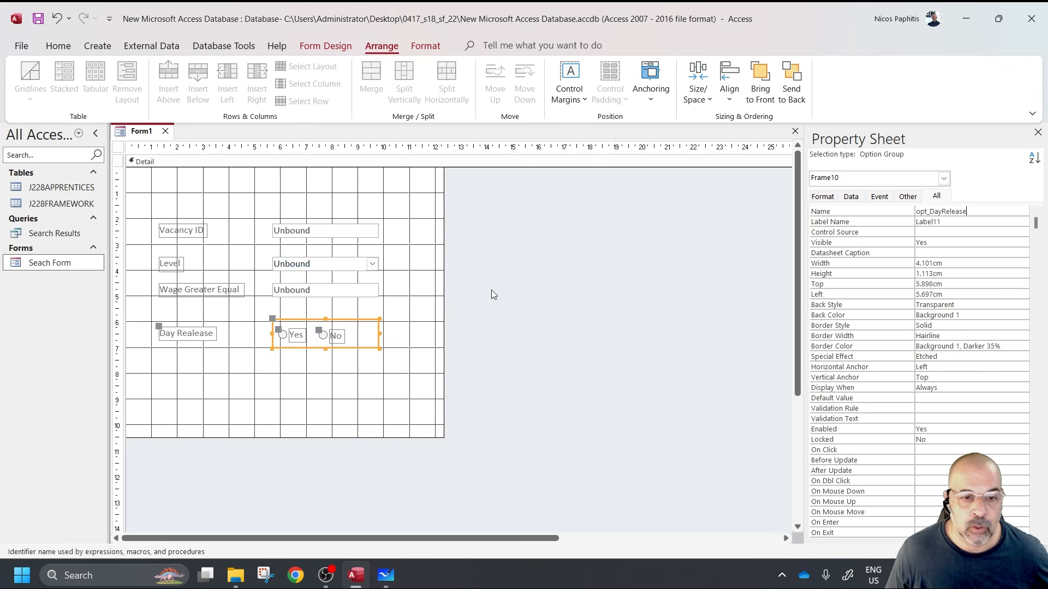
- Display the form in Form view, save it as Form Search 1 and close it
key("F5")
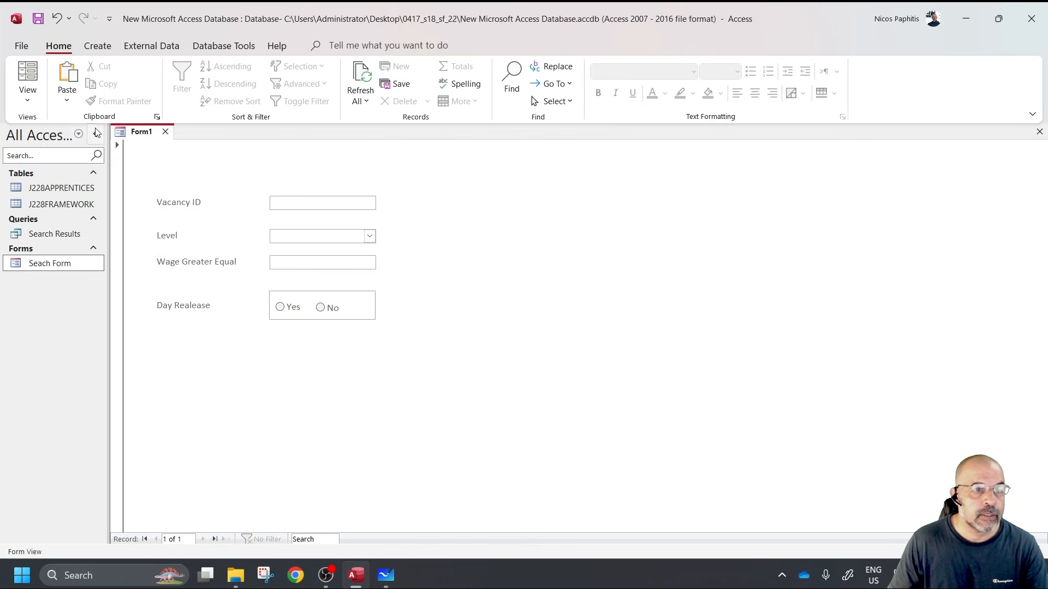
left_click(17, 47)
left_click(17, 45)
left_click(38, 19)
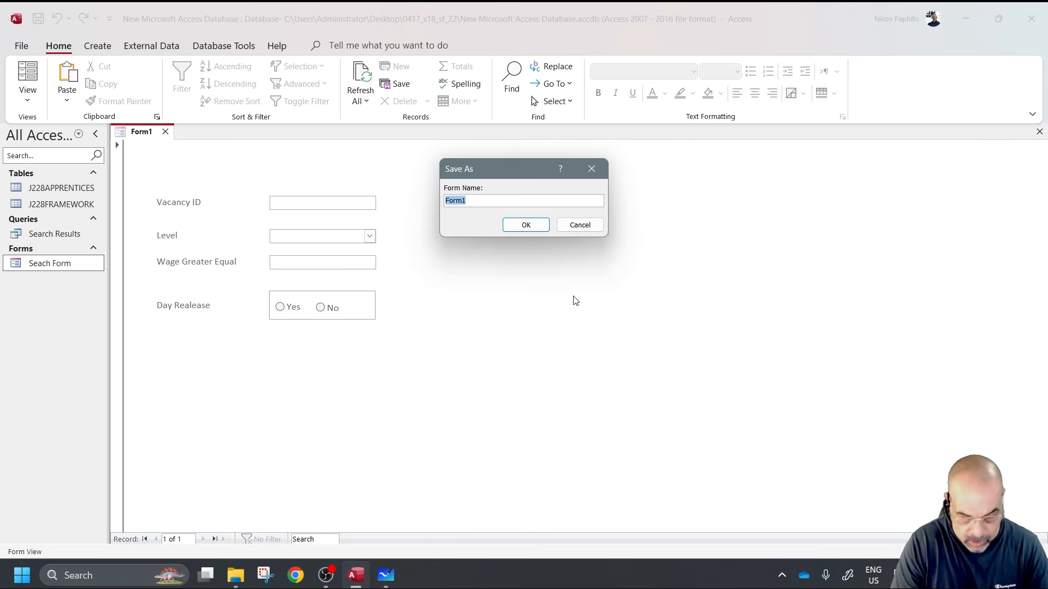
type("For")
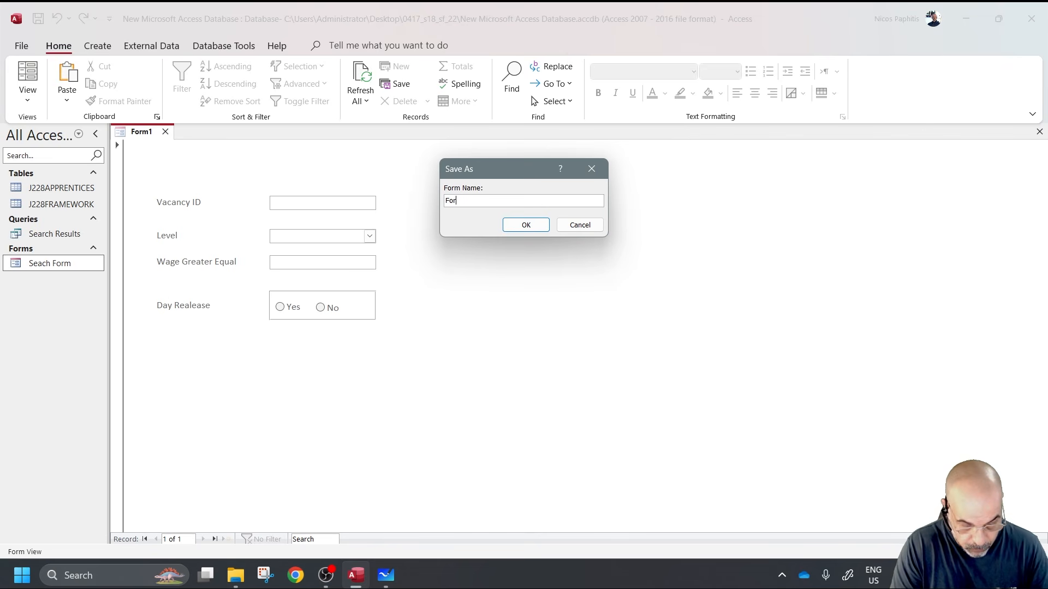
type("m Search 1")
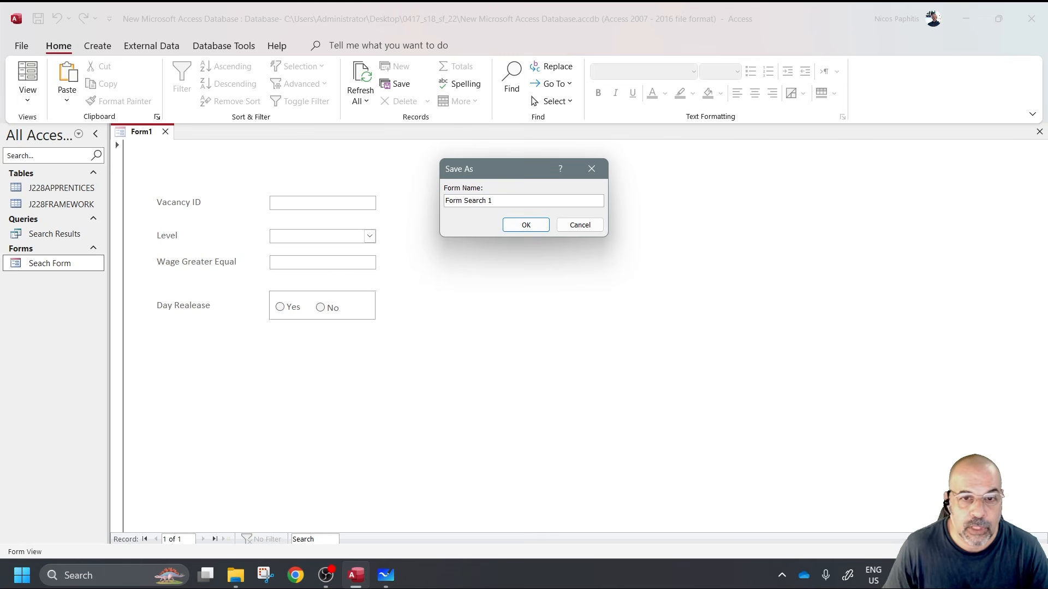
left_click(526, 224)
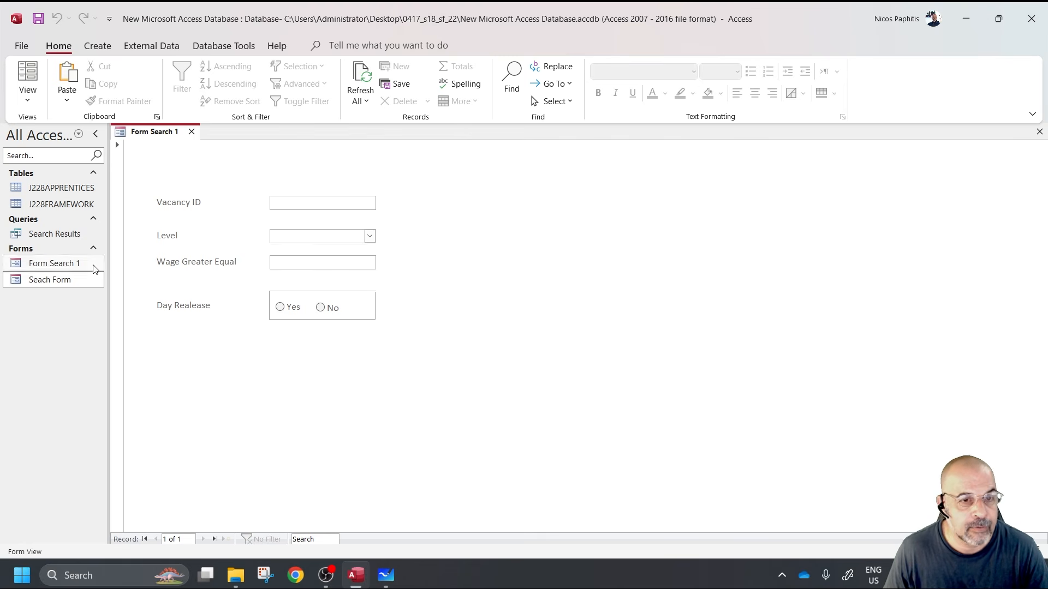
left_click(192, 132)
left_click(69, 264)
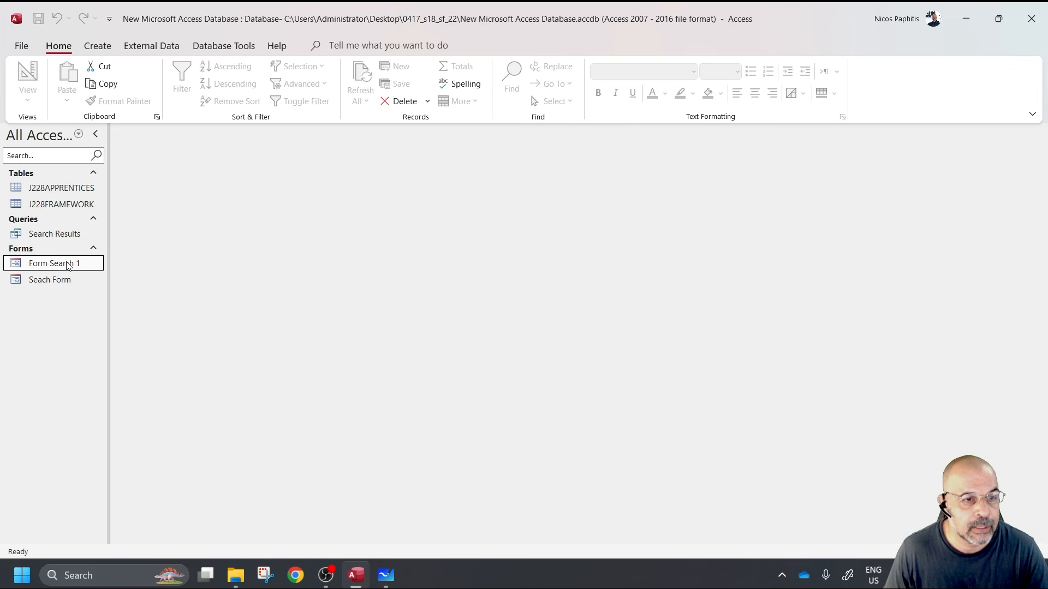
- Open Form Search 1 and test the Level combo box by entering the text sthsrty and clearing it
double_click(68, 265)
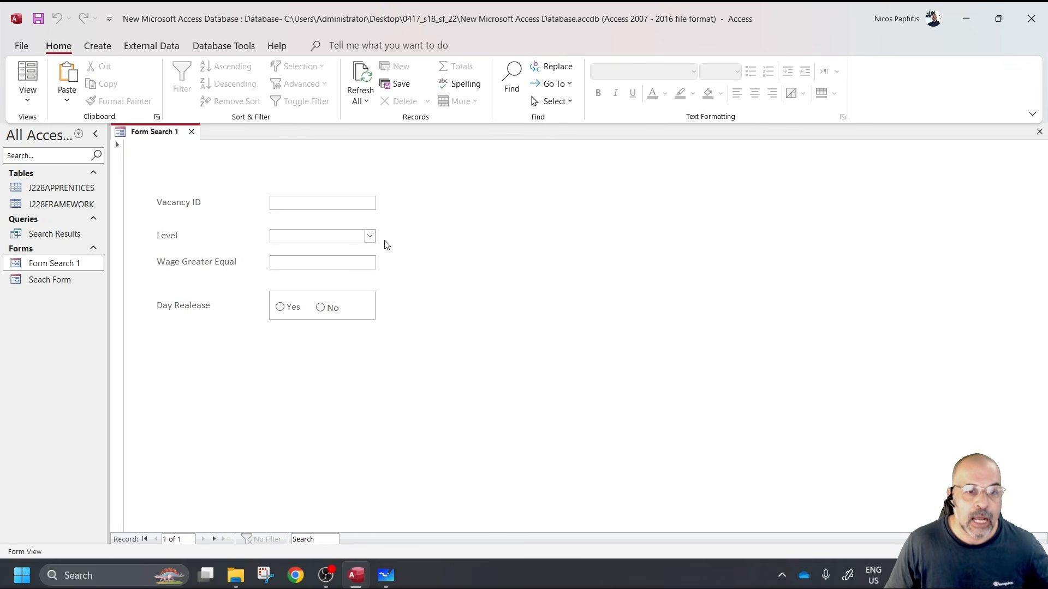
left_click(370, 235)
left_click(331, 233)
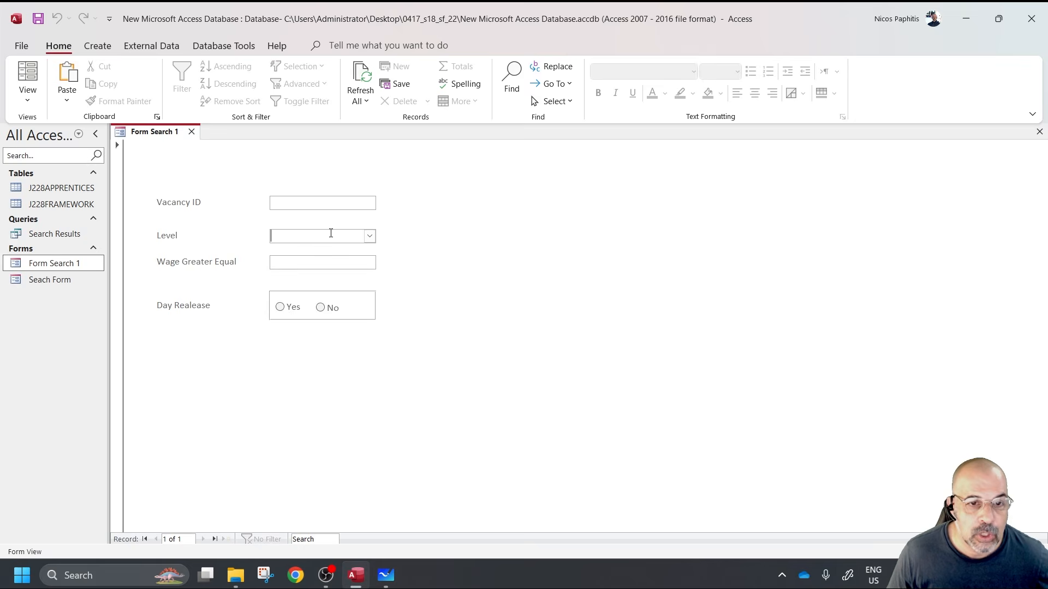
type("sthsrty")
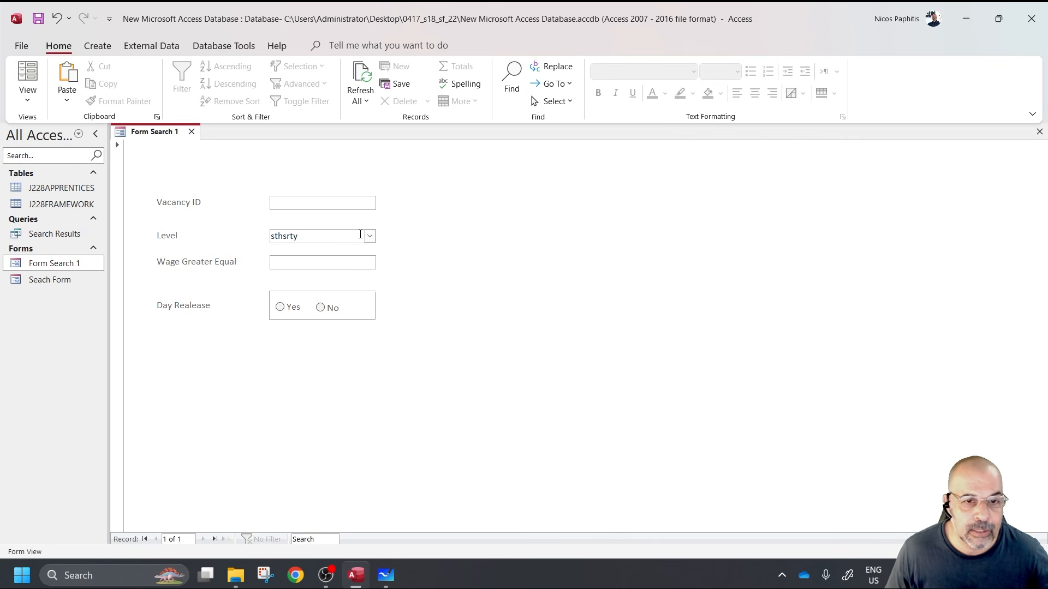
left_click(242, 234)
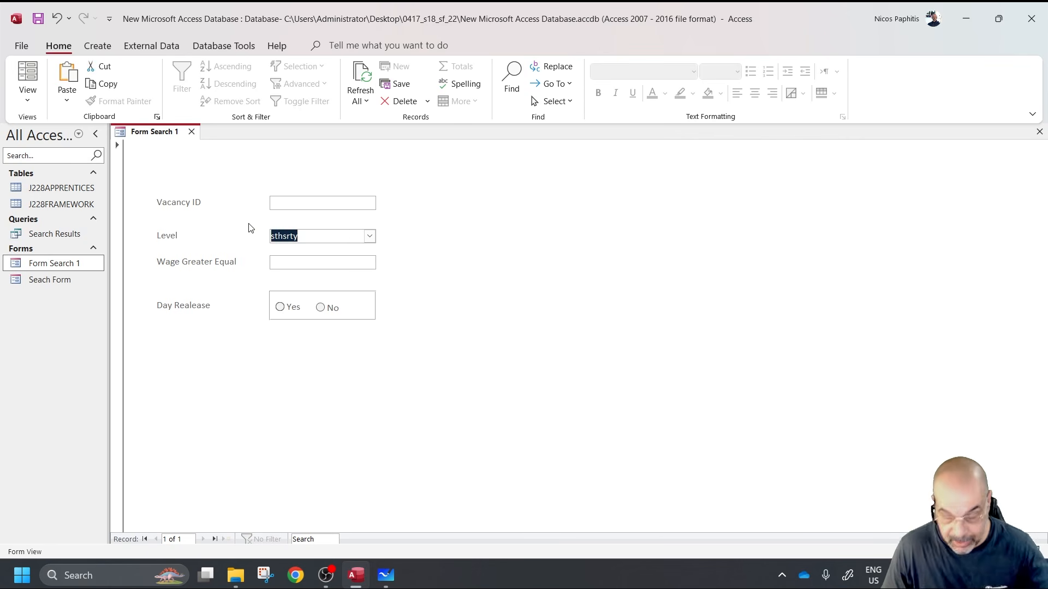
key("Delete")
- Test the Day Realease option group by switching between Yes and No, and close Form Search 1
left_click(280, 306)
left_click(326, 309)
left_click(277, 306)
left_click(320, 308)
left_click(280, 308)
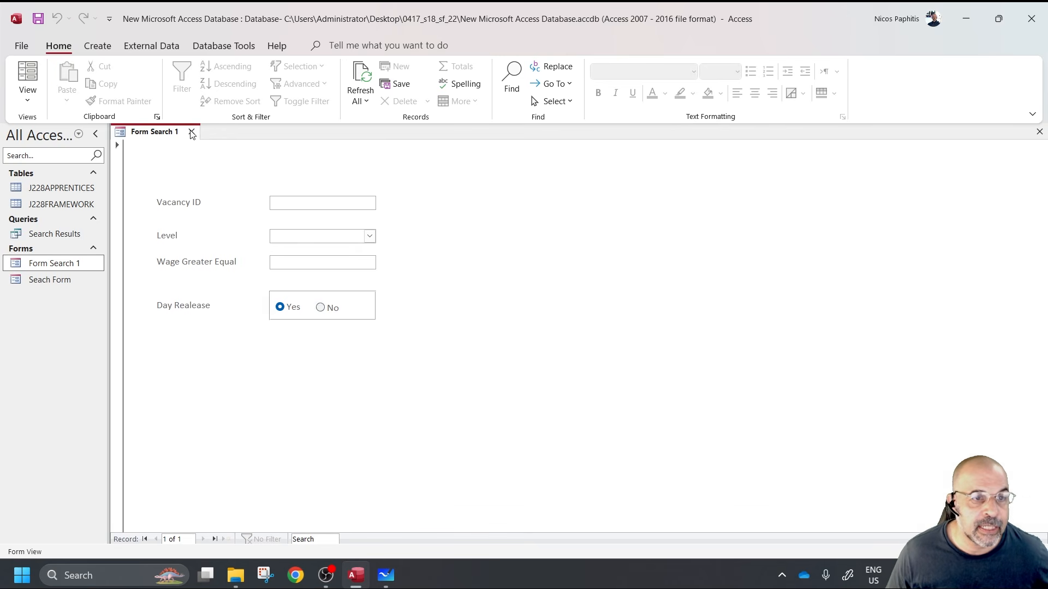
left_click(191, 133)
double_click(72, 264)
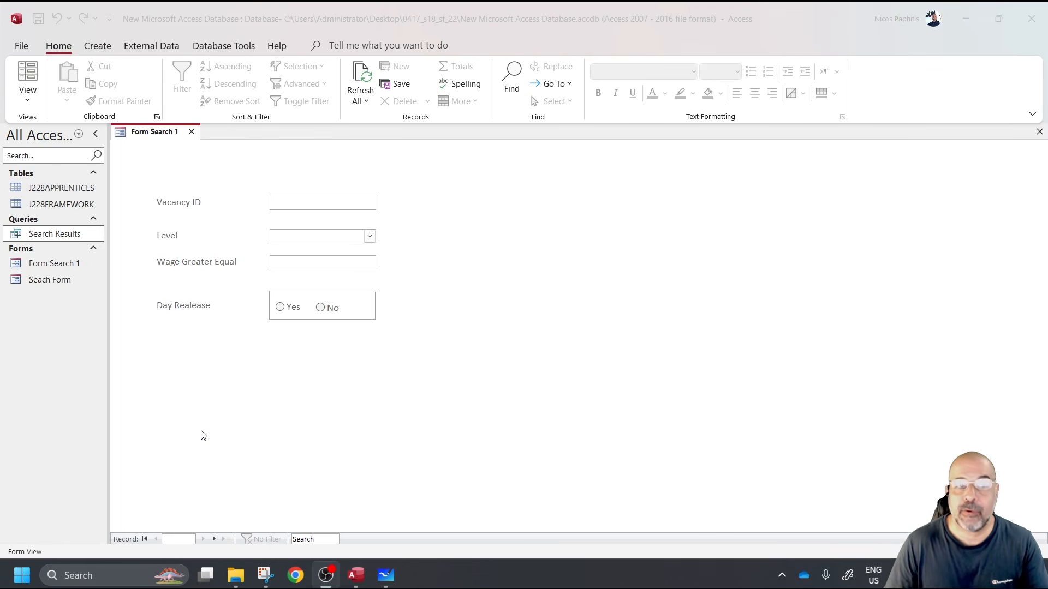
left_click(192, 132)
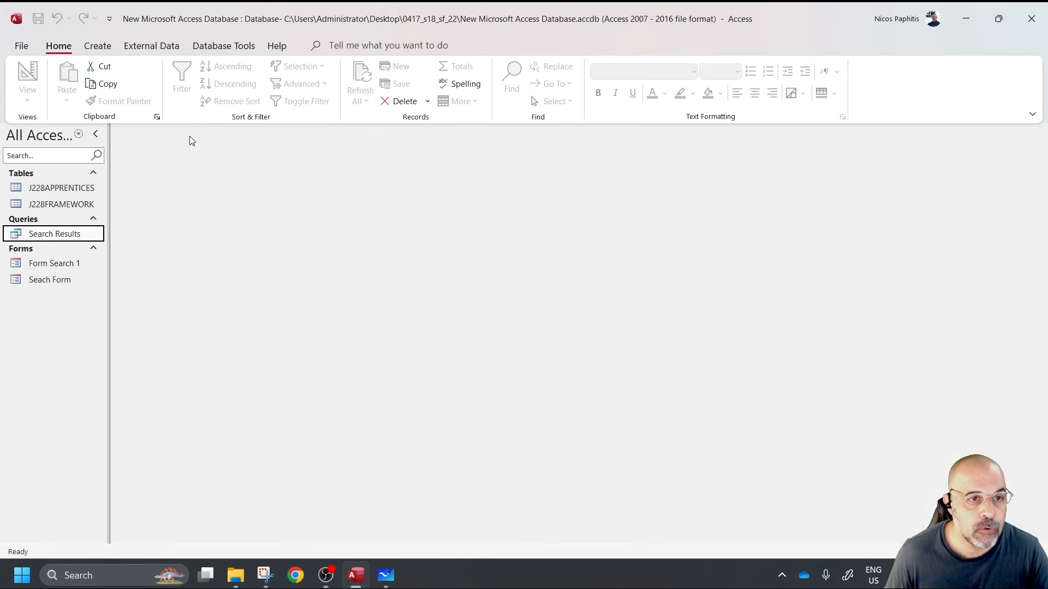
- Create a new query in Design view and add the J228APPRENTICES and J228FRAMEWORK tables to it
left_click(94, 48)
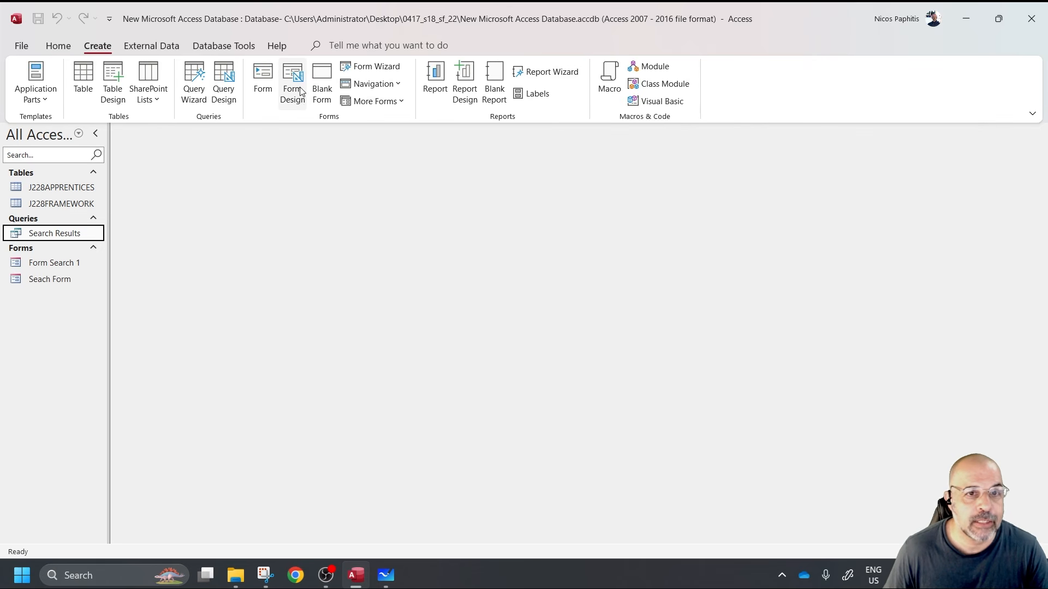
left_click(222, 82)
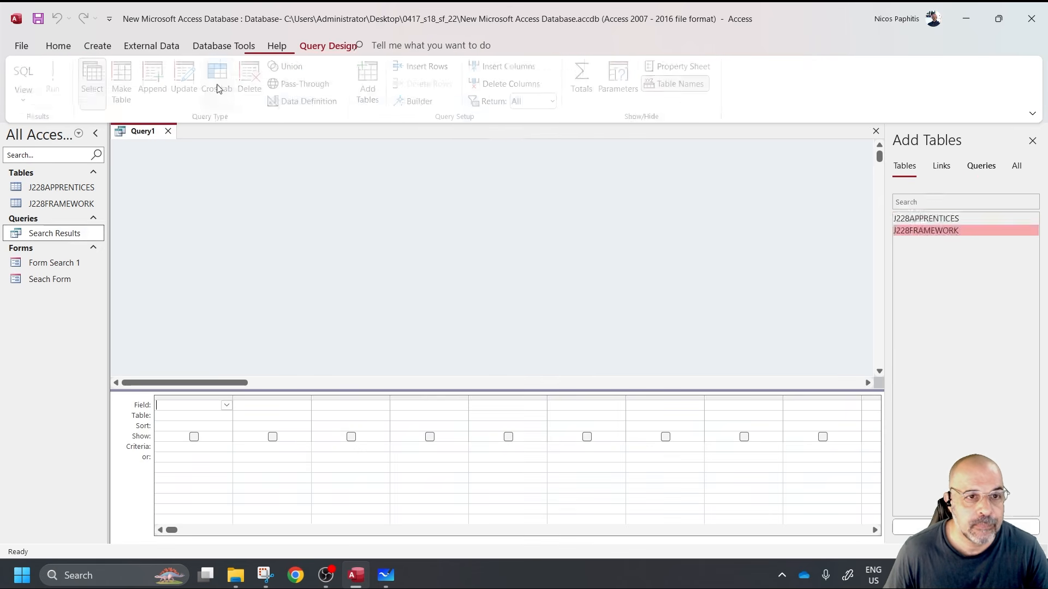
left_click(1031, 141)
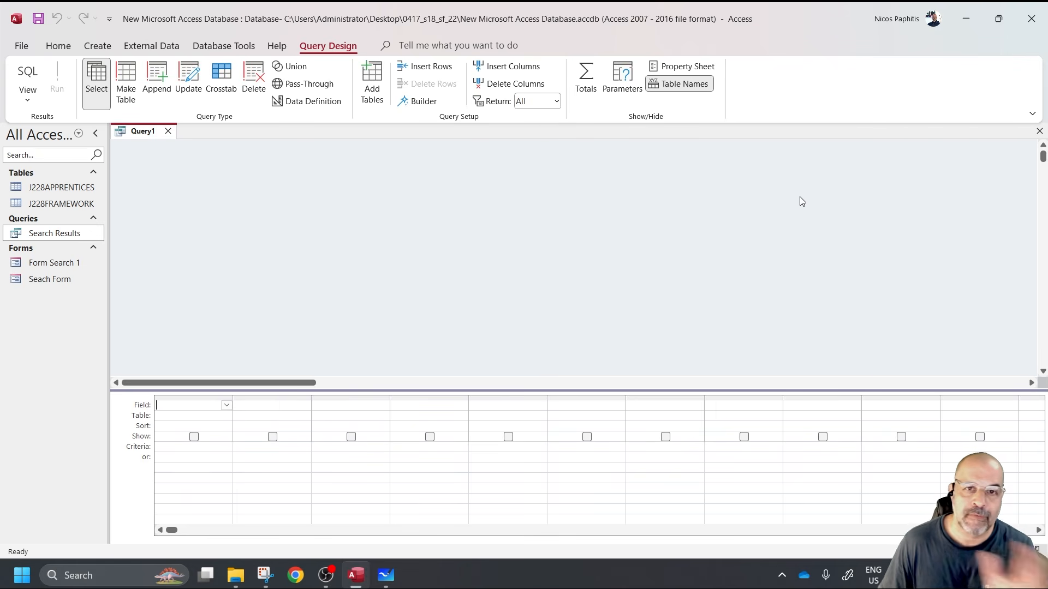
right_click(416, 189)
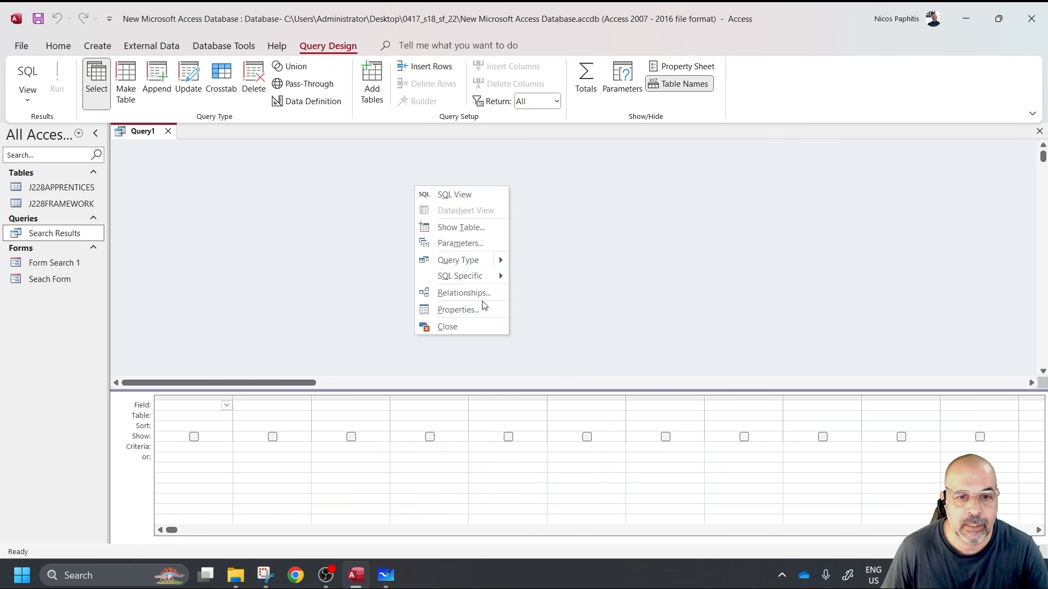
left_click(470, 234)
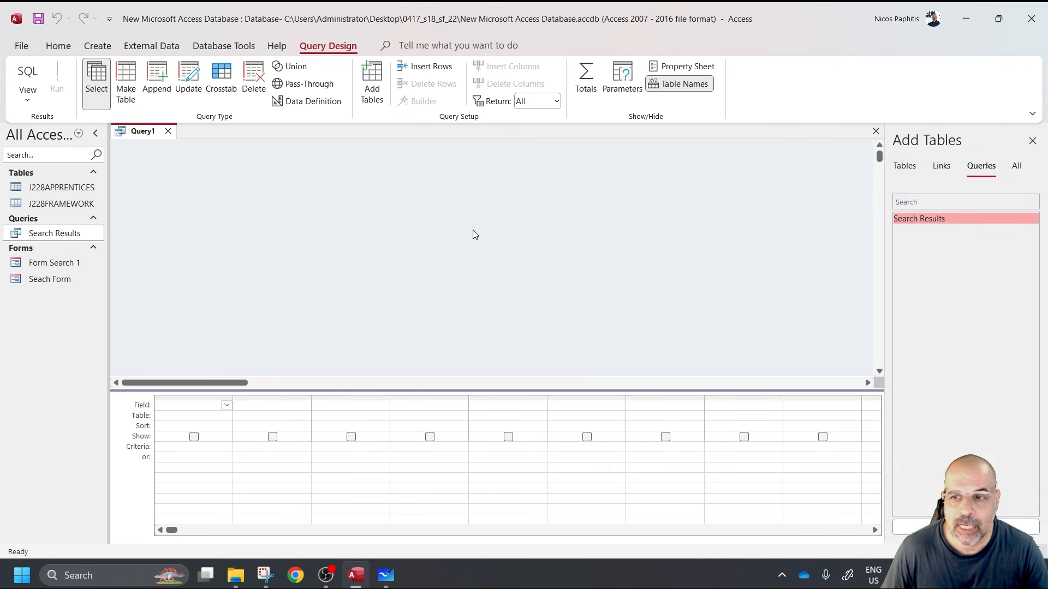
left_click(904, 166)
double_click(926, 219)
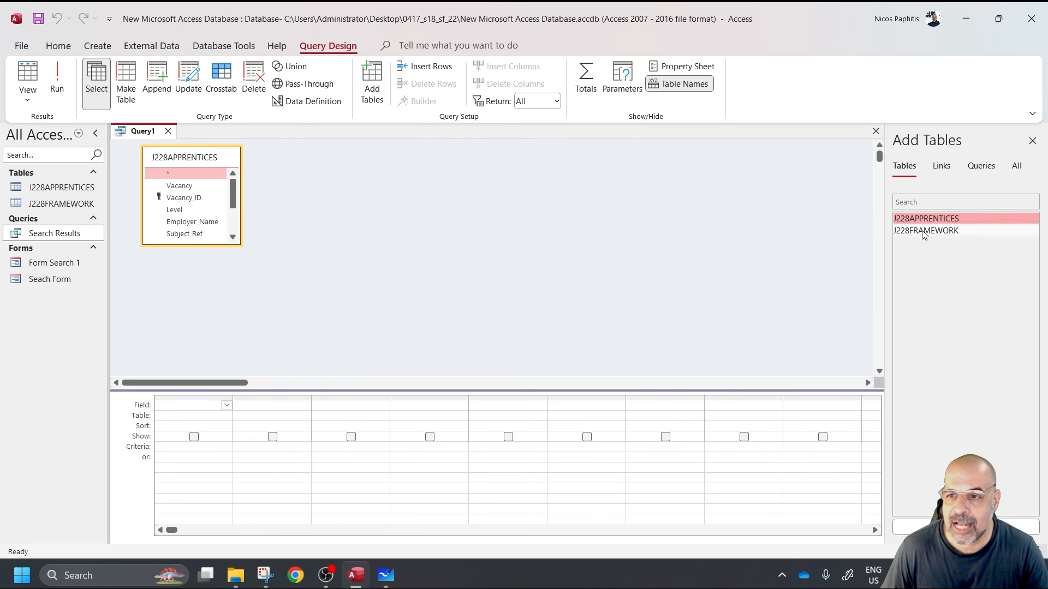
double_click(922, 230)
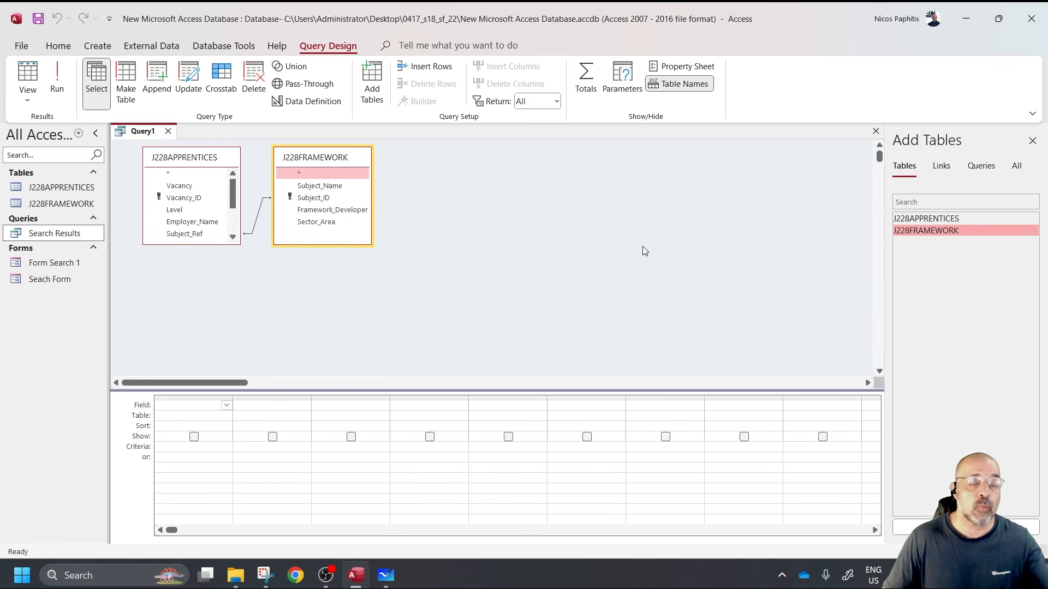
- Resize the two table field lists to show all their fields and enlarge the query design grid area
left_click_drag(169, 244, 166, 310)
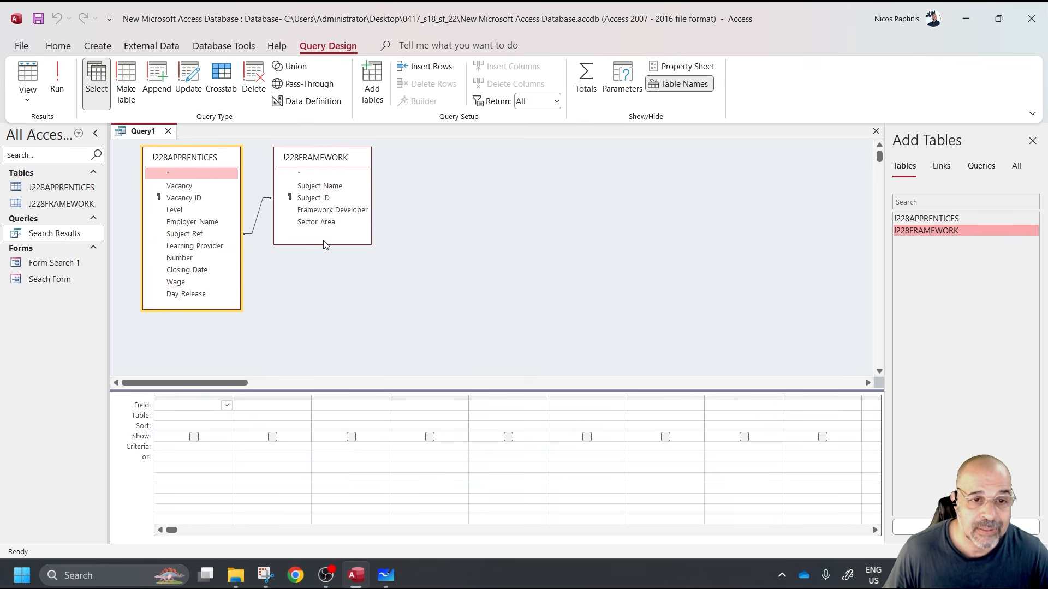
left_click_drag(322, 245, 322, 241)
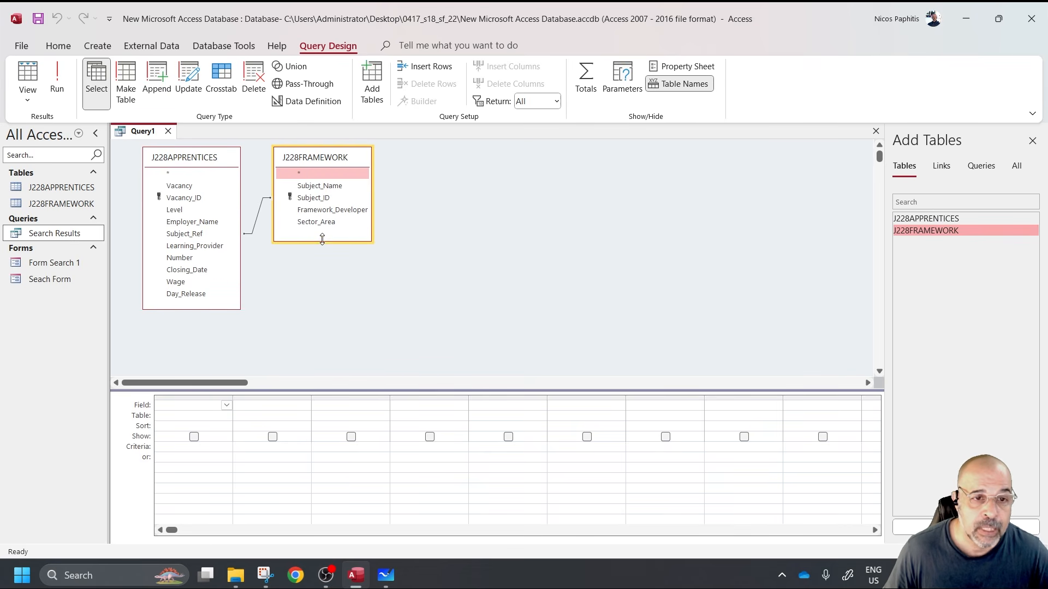
left_click(628, 276)
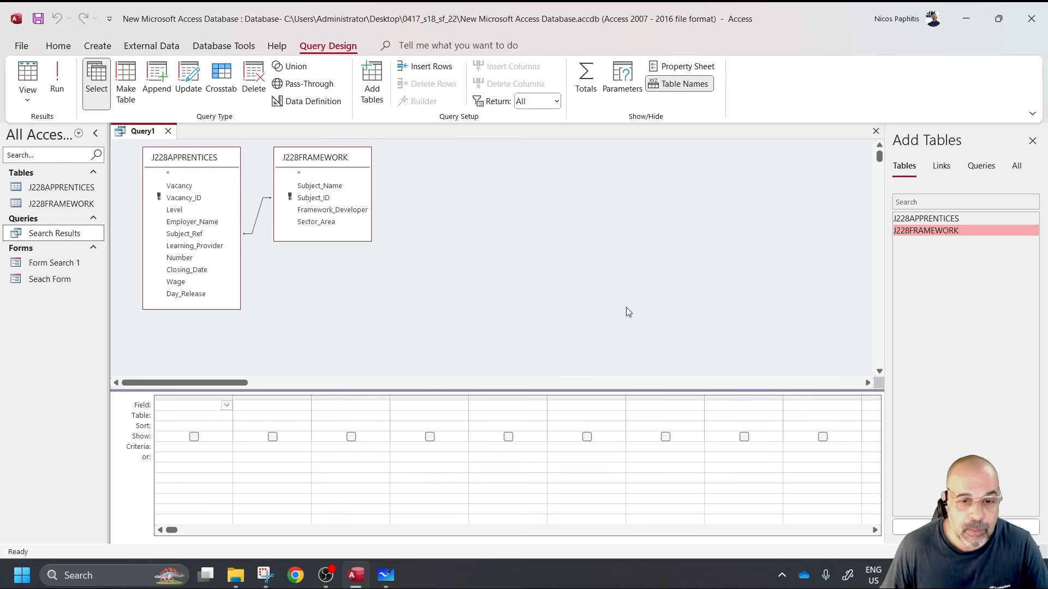
left_click_drag(522, 375, 521, 335)
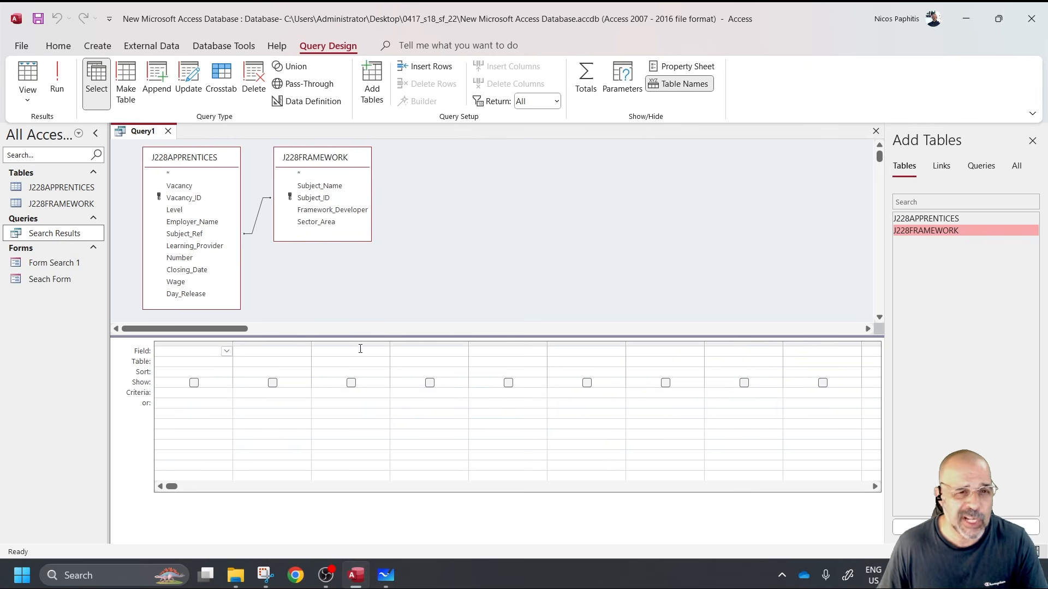
- Add the fields Vacancy_ID, Vacancy, Level, Subject_Ref, Subject_Name, Closing_Date, Wage and Day_Release to the query grid
double_click(186, 198)
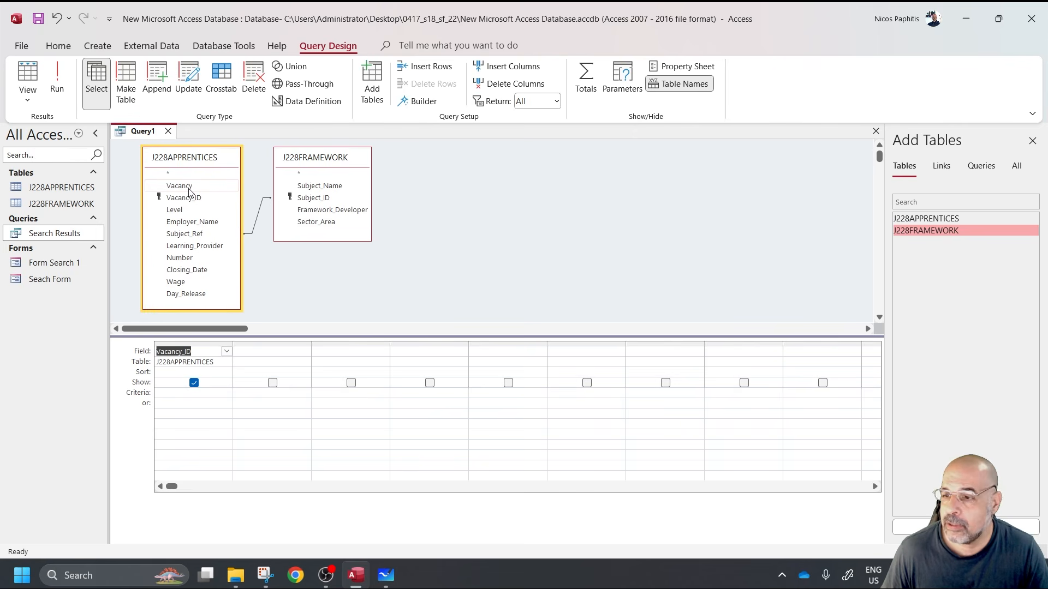
double_click(185, 186)
double_click(198, 210)
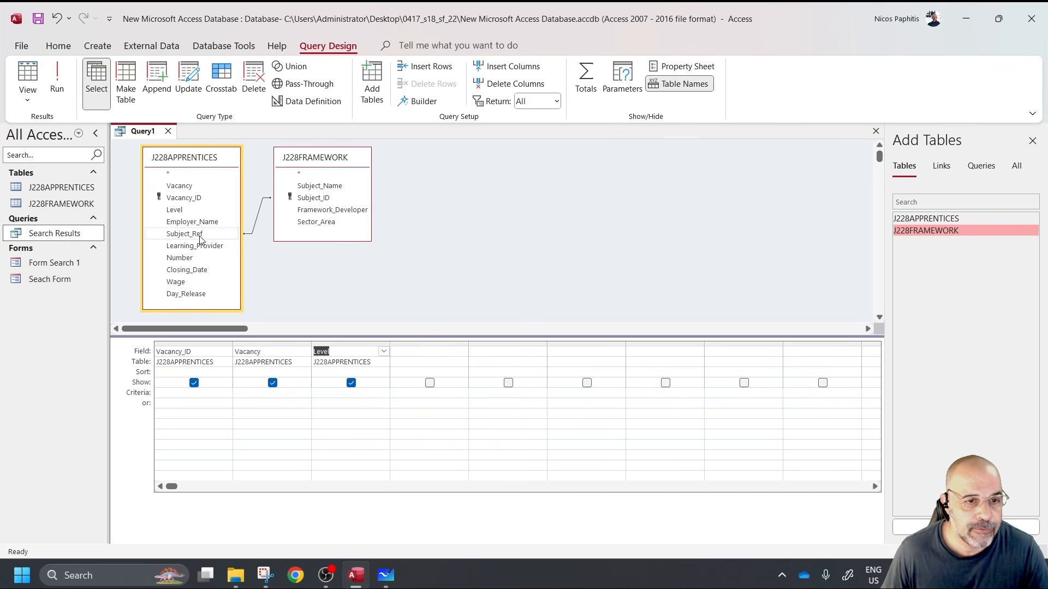
double_click(201, 236)
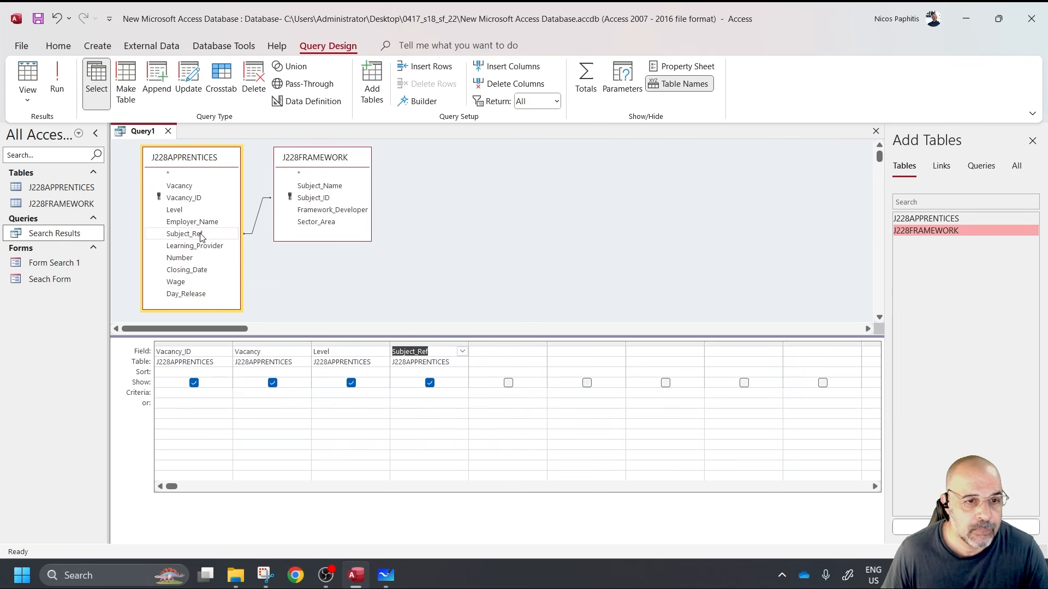
double_click(334, 187)
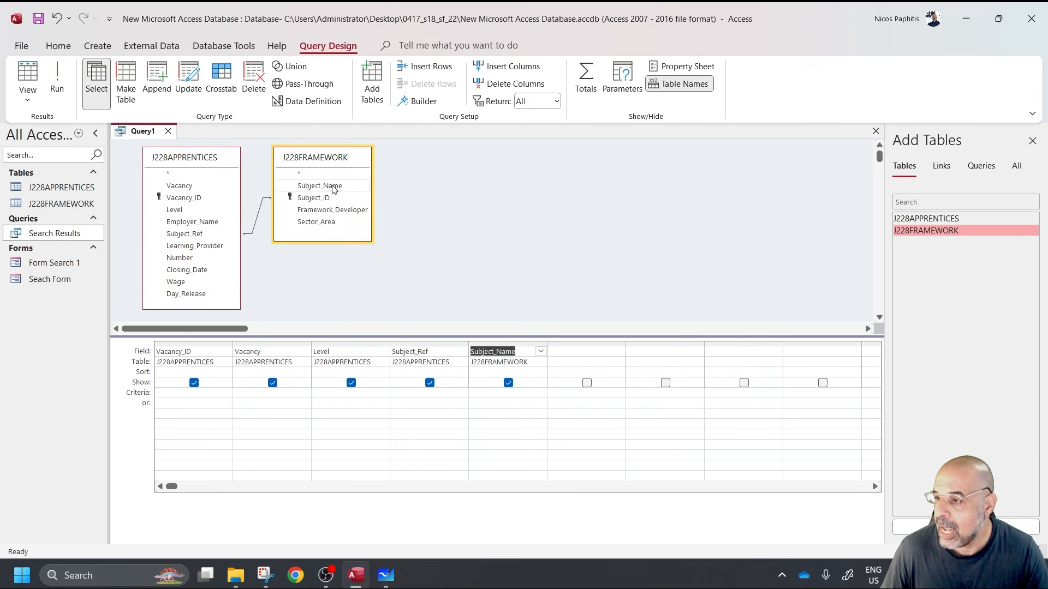
double_click(190, 271)
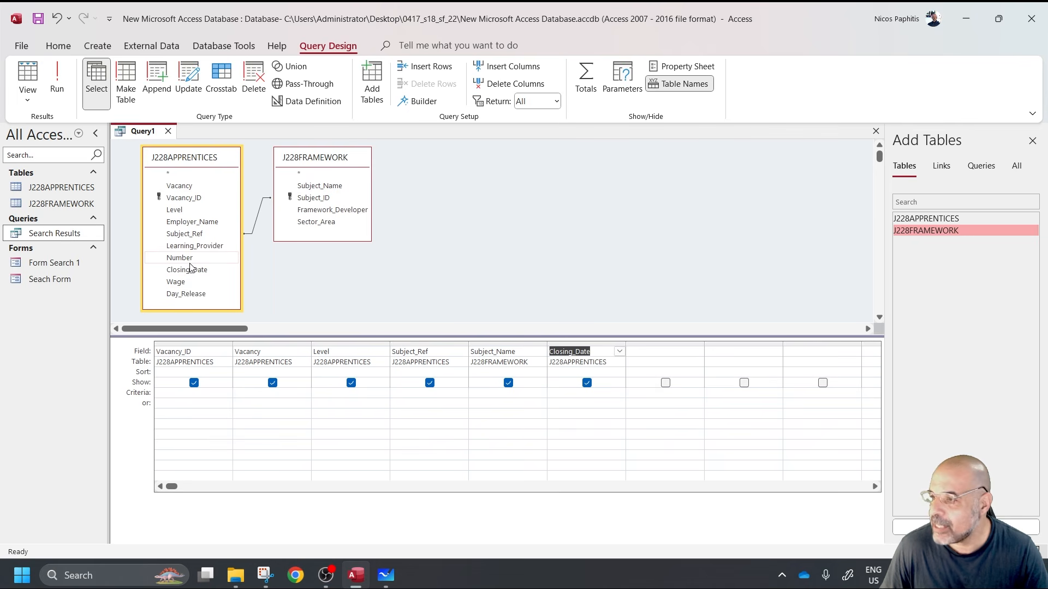
double_click(176, 282)
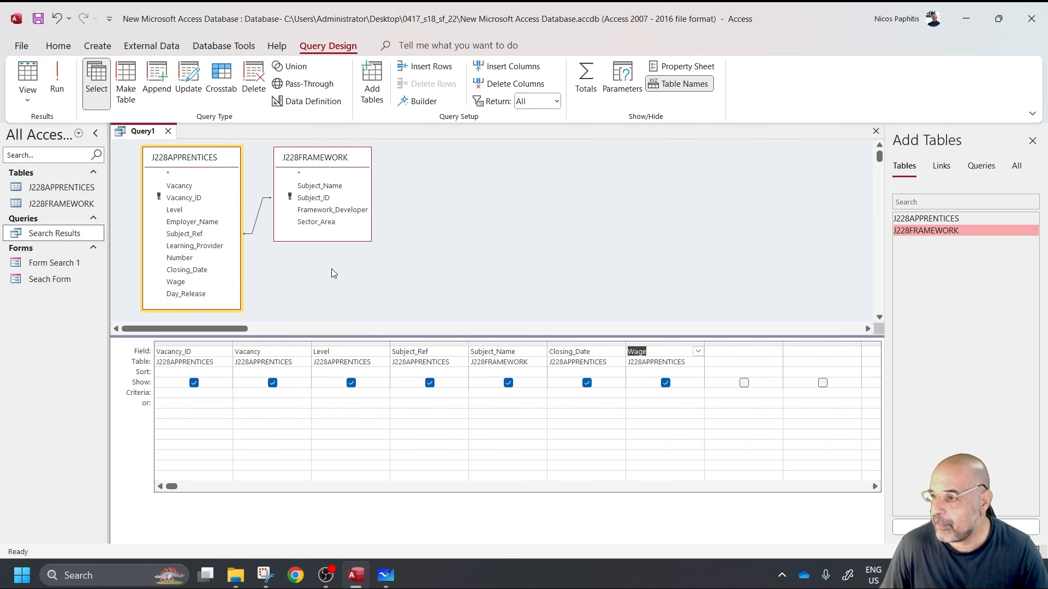
double_click(217, 295)
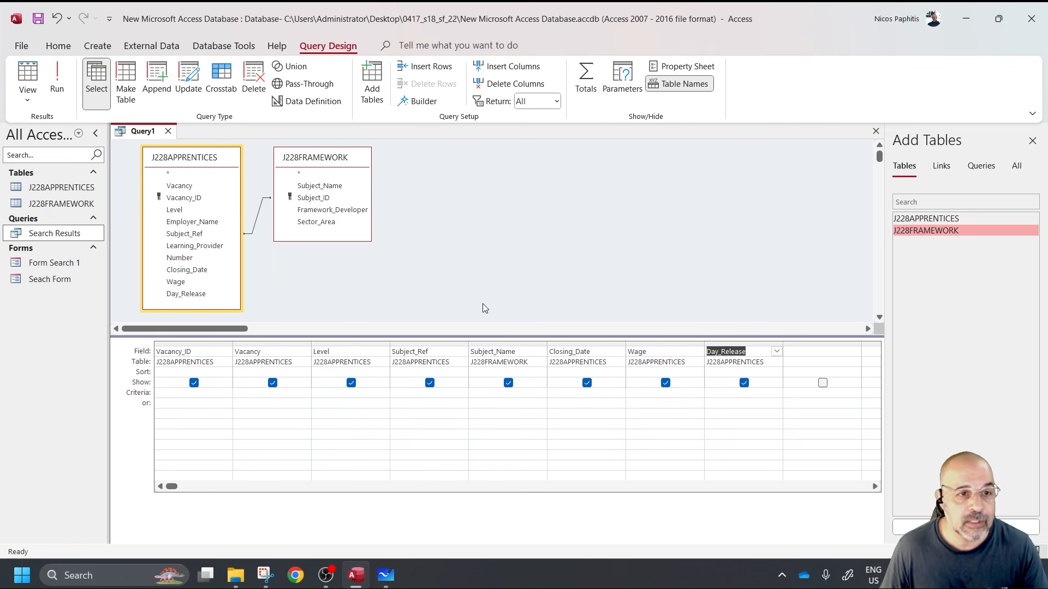
- Run the query, check its records through to the last one and return to Design view
left_click(58, 74)
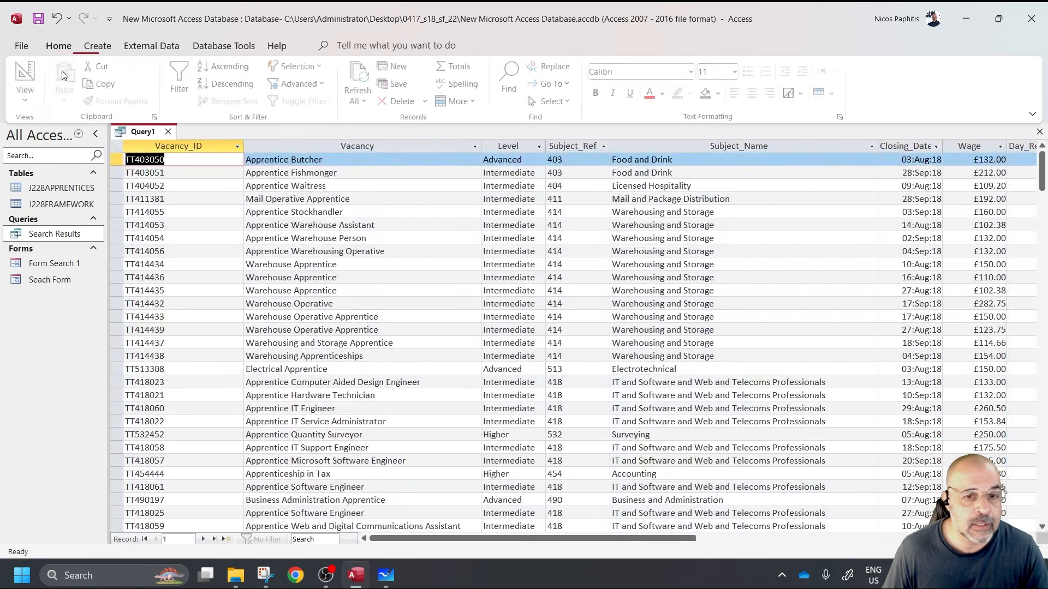
scroll(538, 272, "down", 5)
scroll(539, 272, "down", 5)
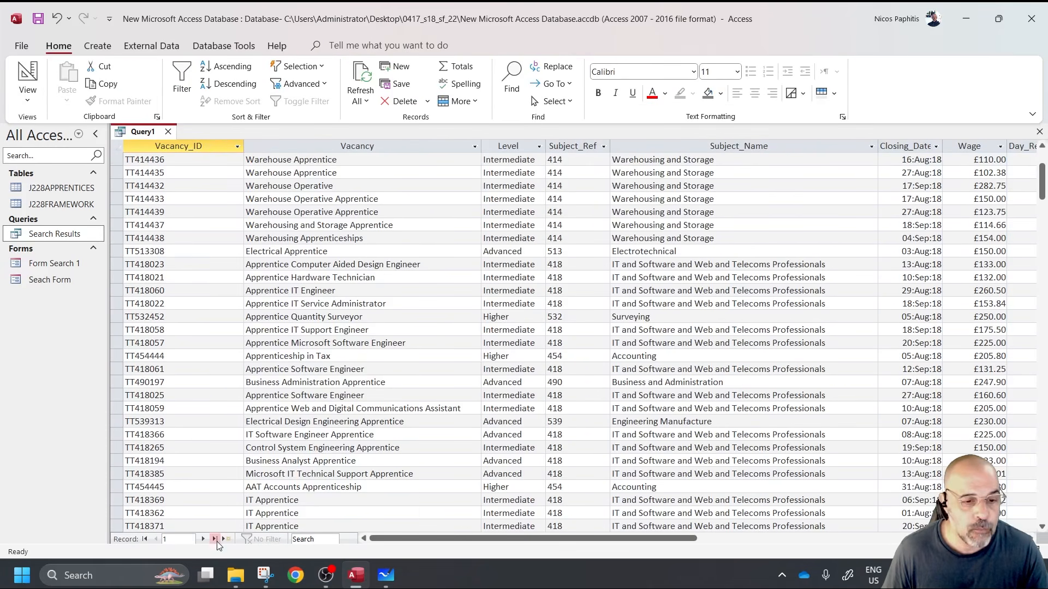
left_click(214, 539)
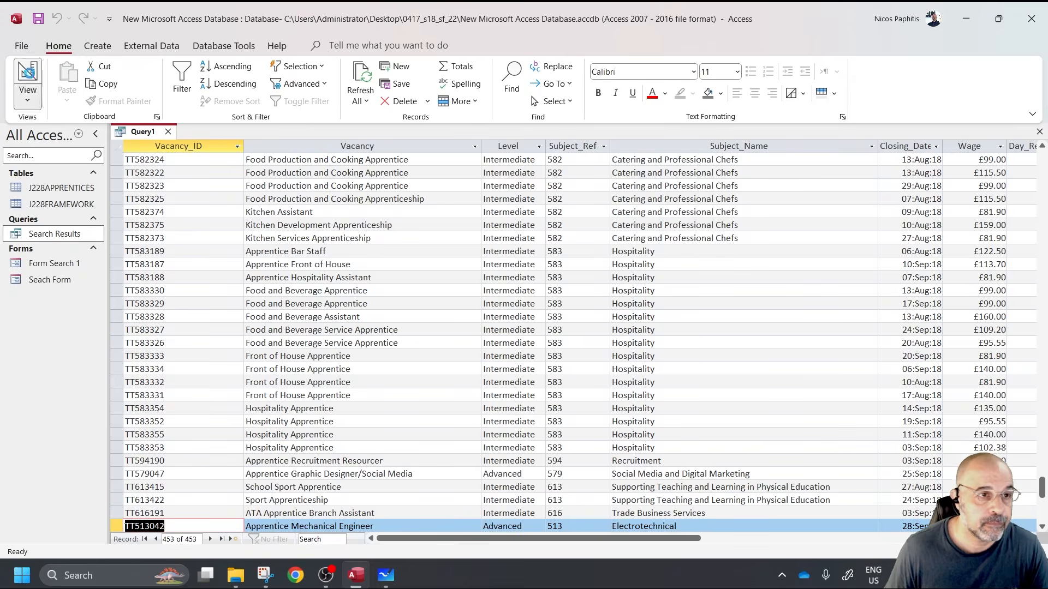
left_click(27, 75)
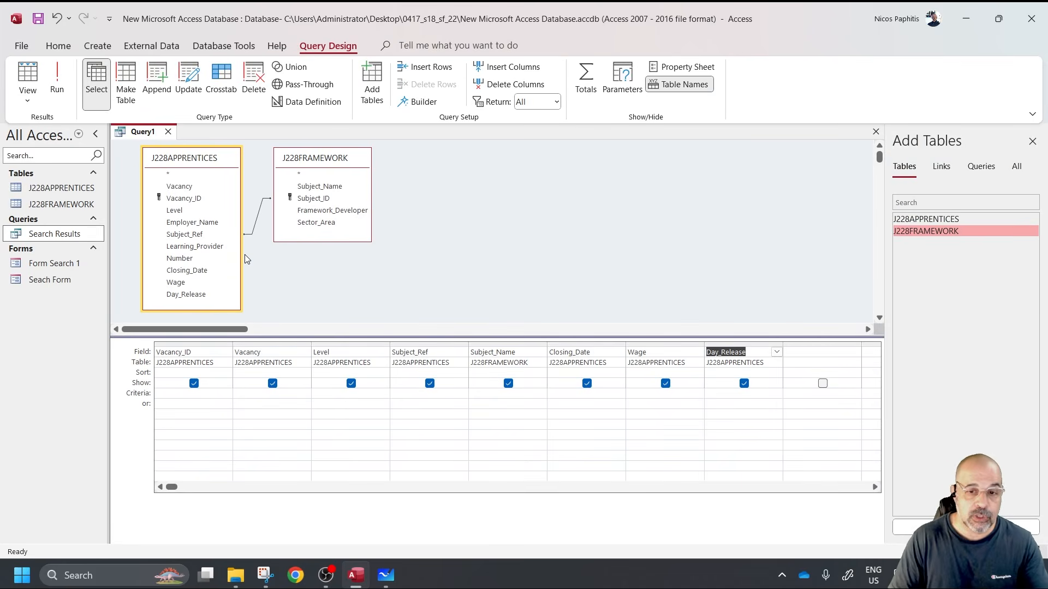
- Set the Level criterion to "Intermediate", copied from a record in the query results
scroll(290, 290, "down", 2)
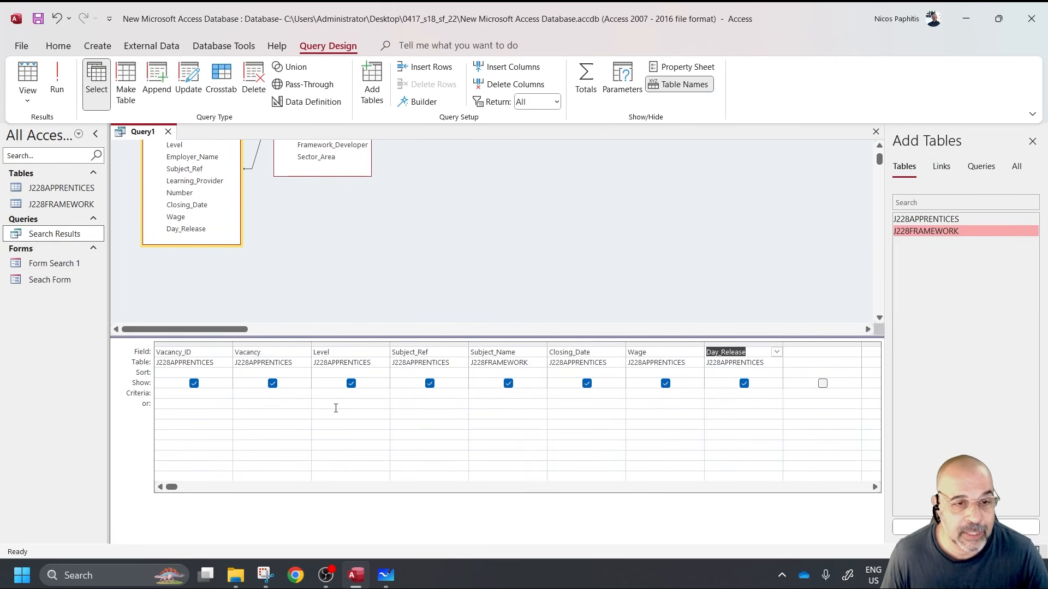
scroll(361, 286, "up", 2)
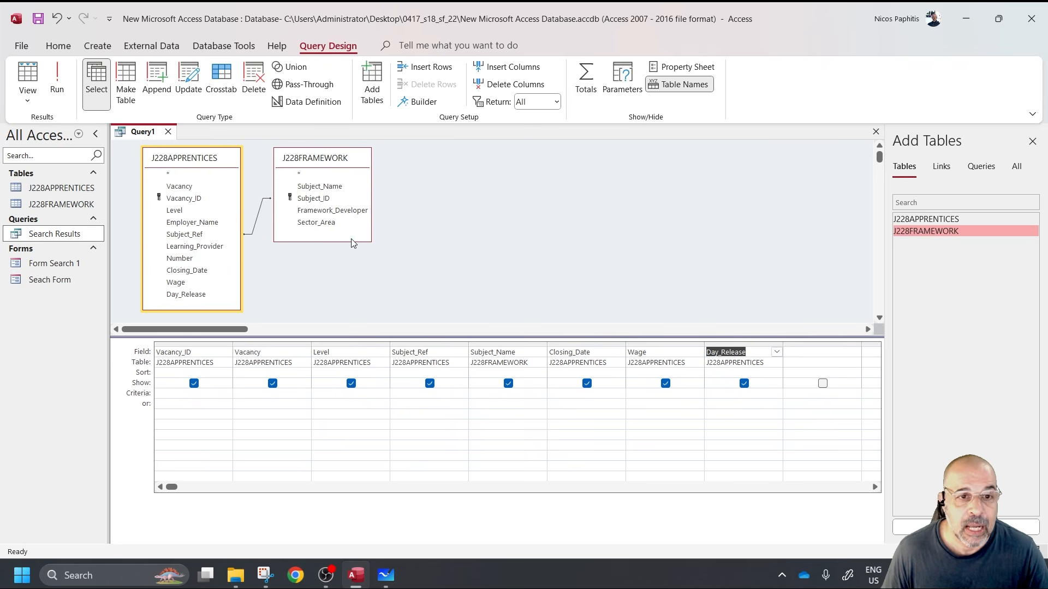
left_click(364, 397)
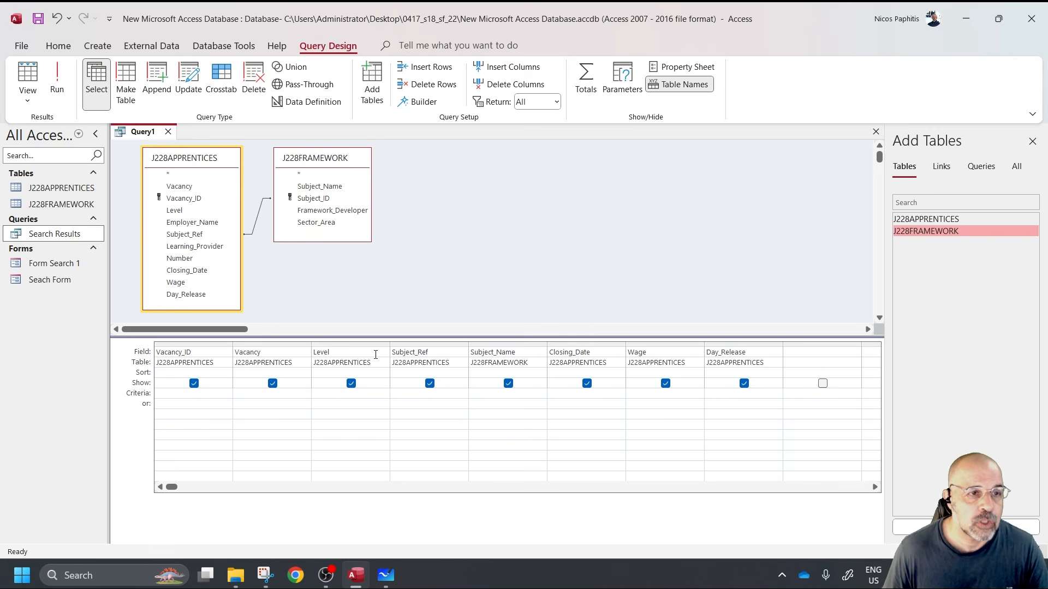
left_click(56, 79)
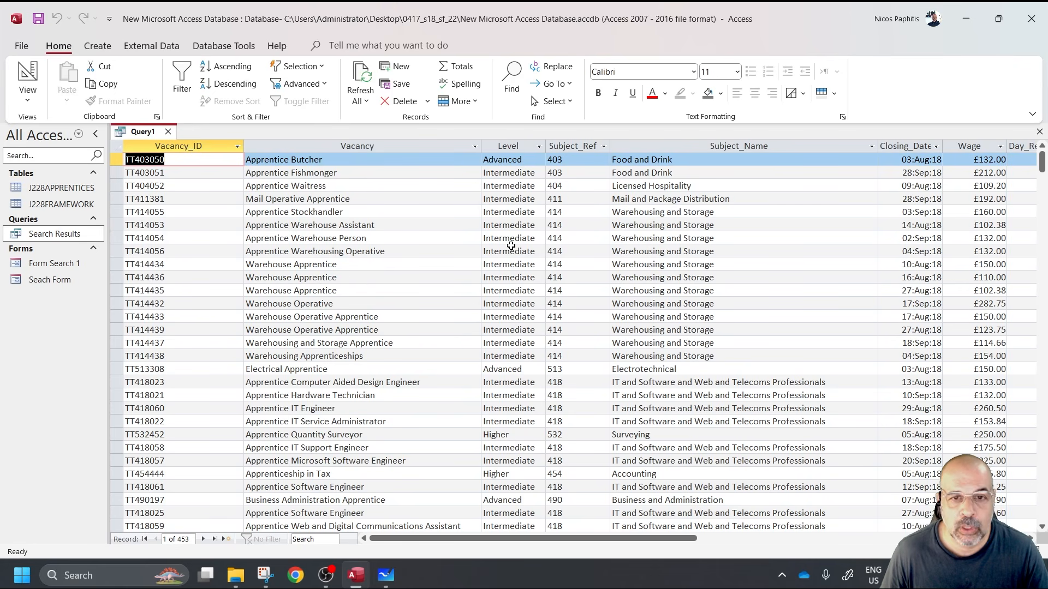
left_click_drag(543, 212, 482, 212)
key("ctrl+c")
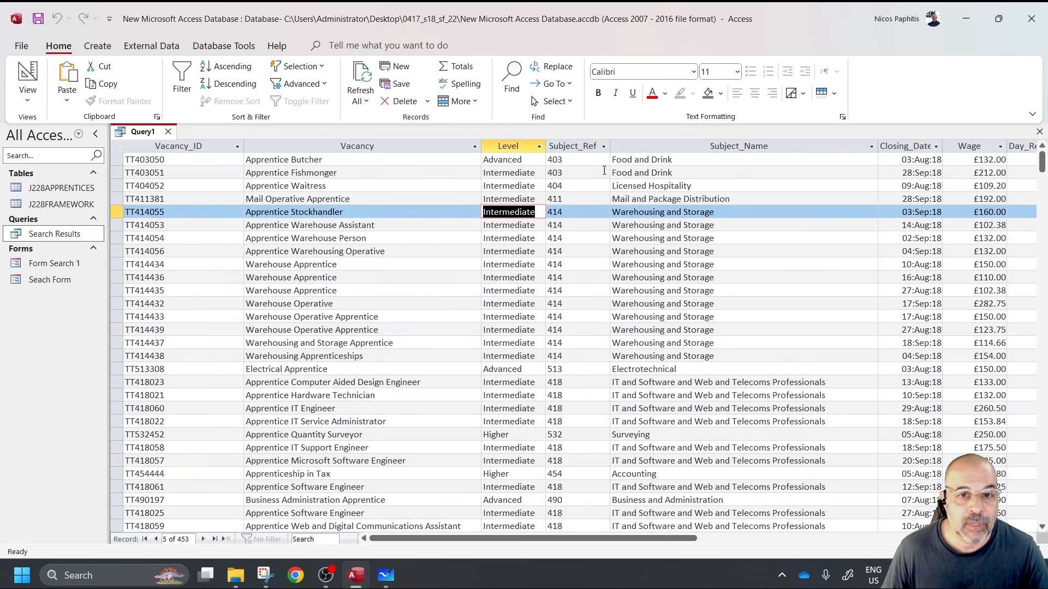
left_click(28, 79)
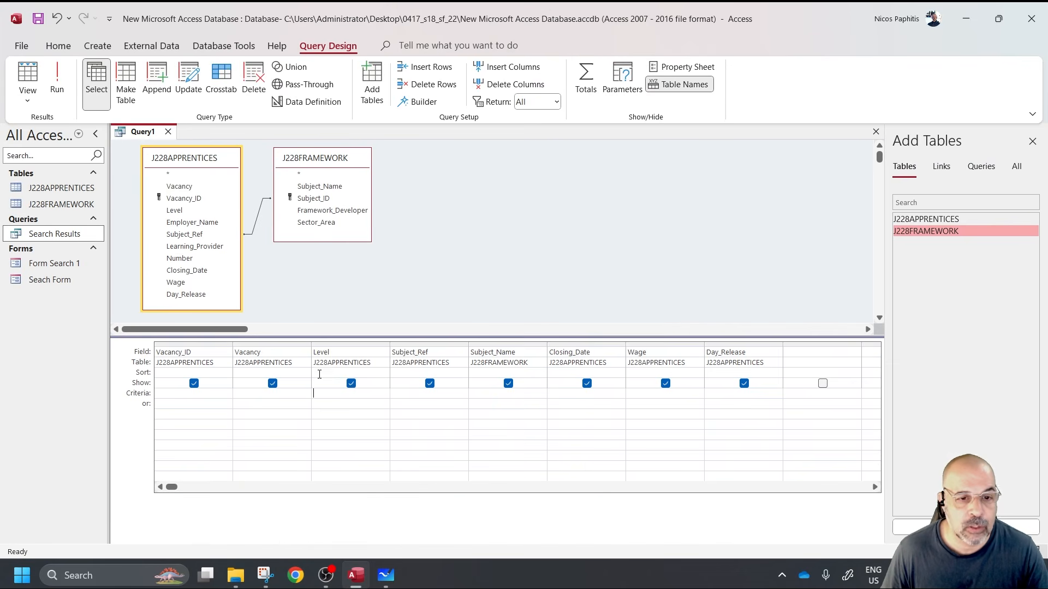
key("ctrl+v")
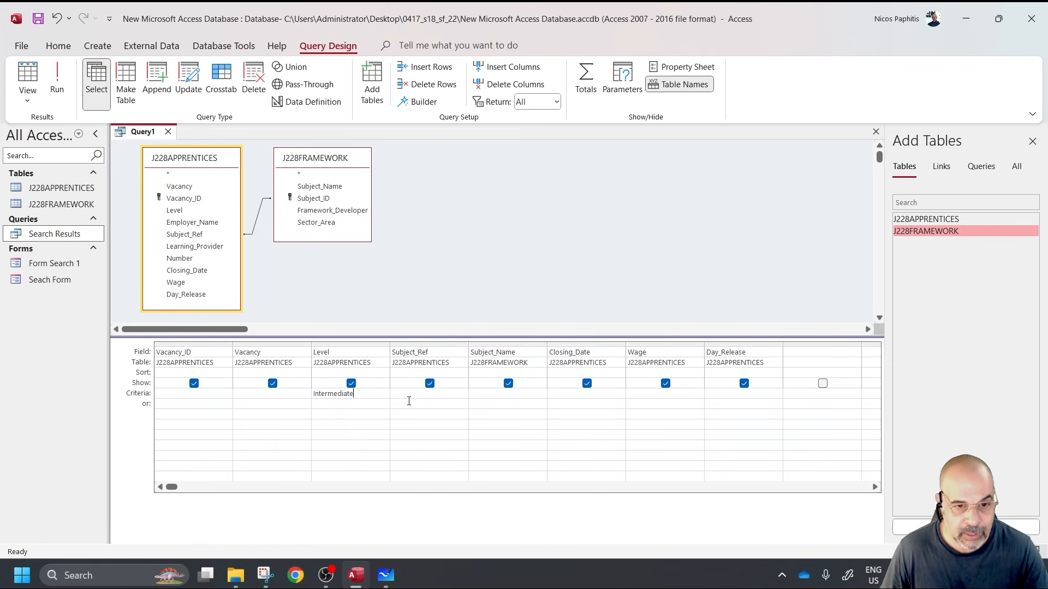
key("Down")
key("Down")
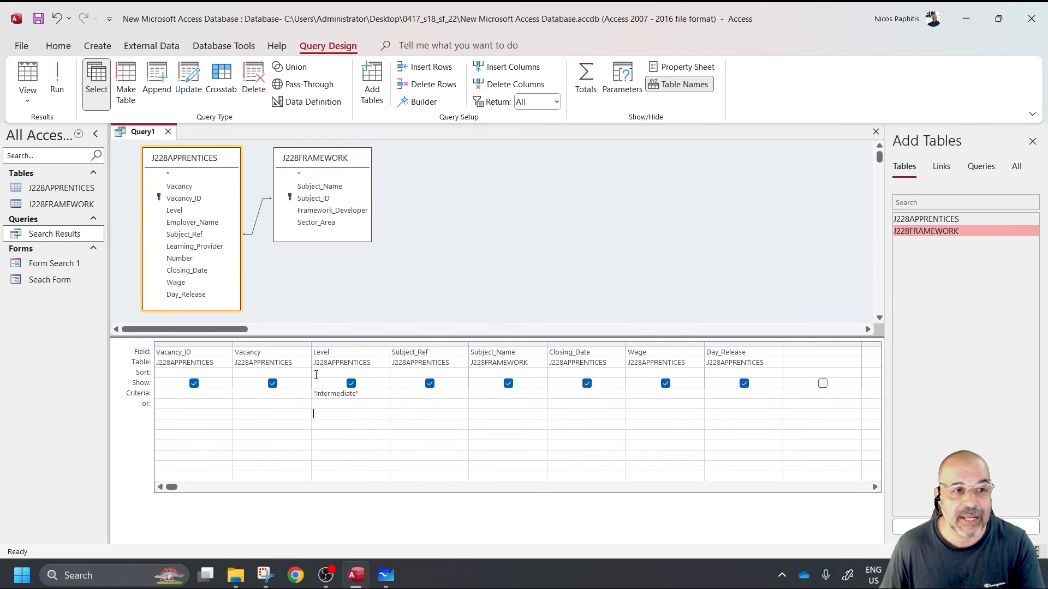
- Run the query, look through its records, and clear the Level criterion in Design view
left_click(56, 82)
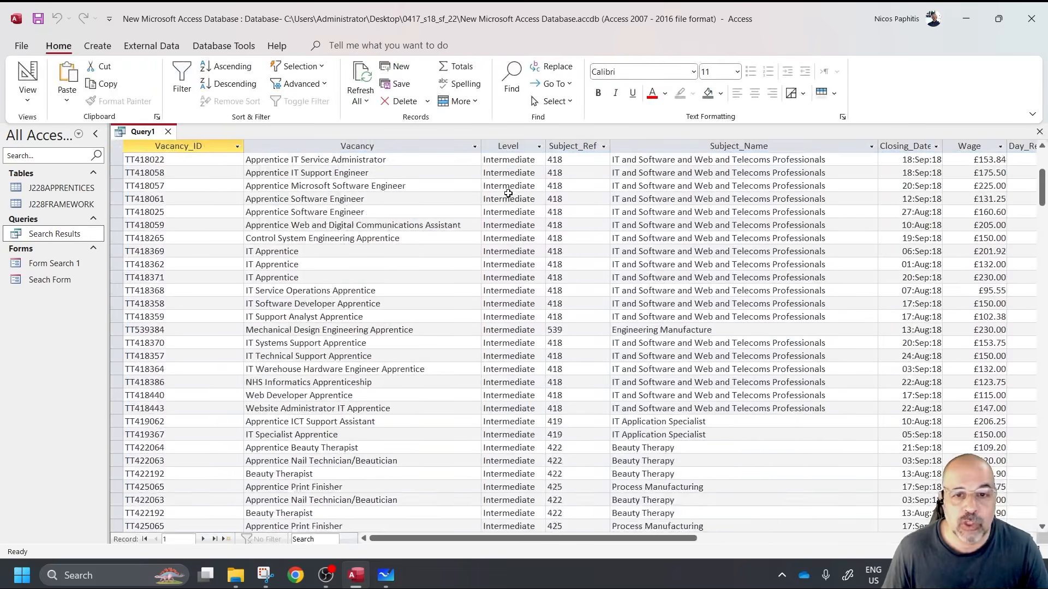
scroll(508, 194, "down", 20)
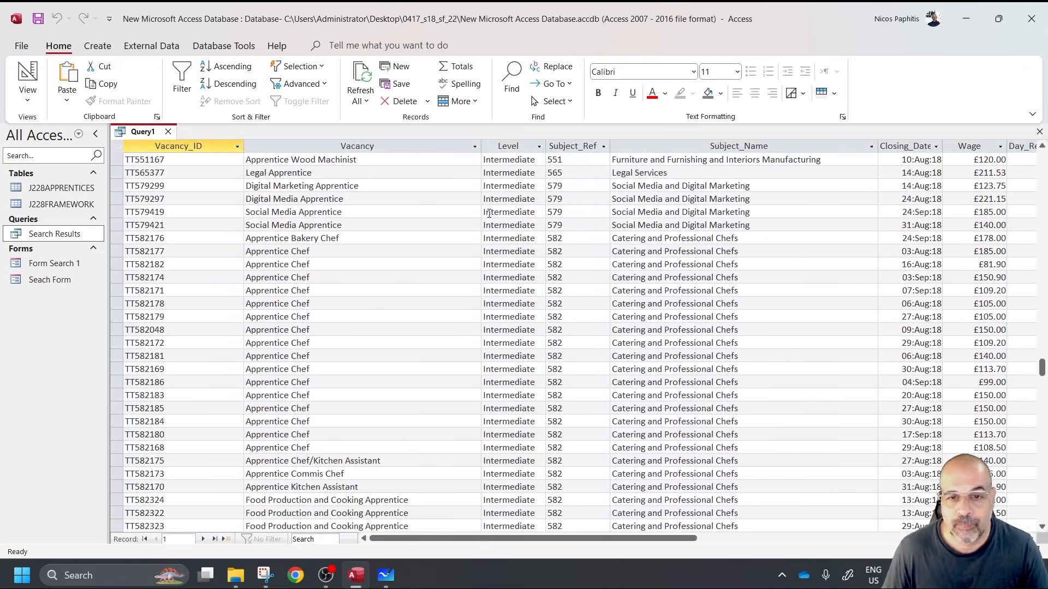
scroll(490, 213, "up", 10)
left_click(28, 76)
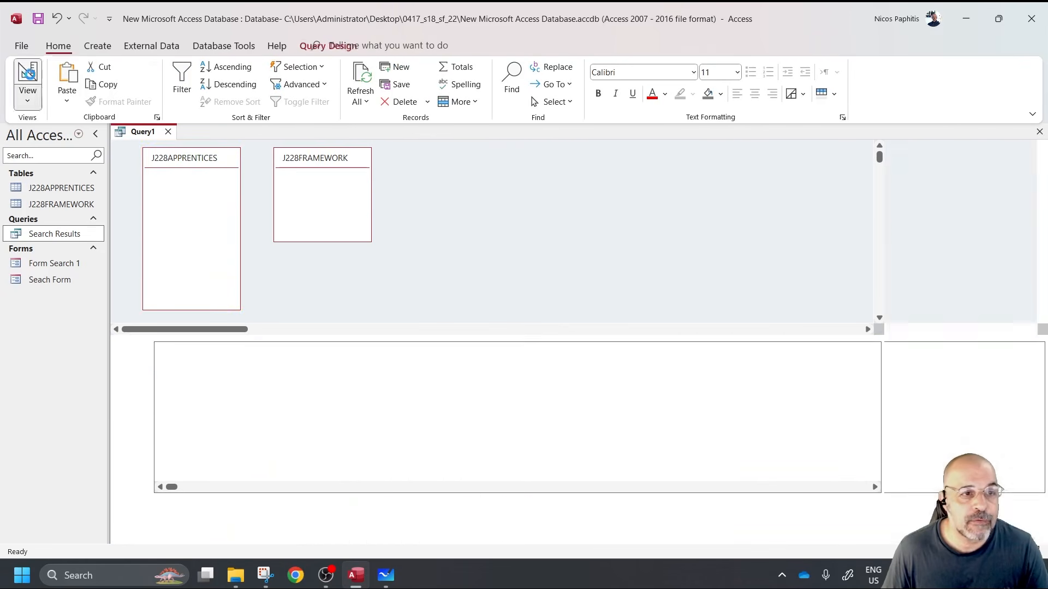
double_click(373, 392)
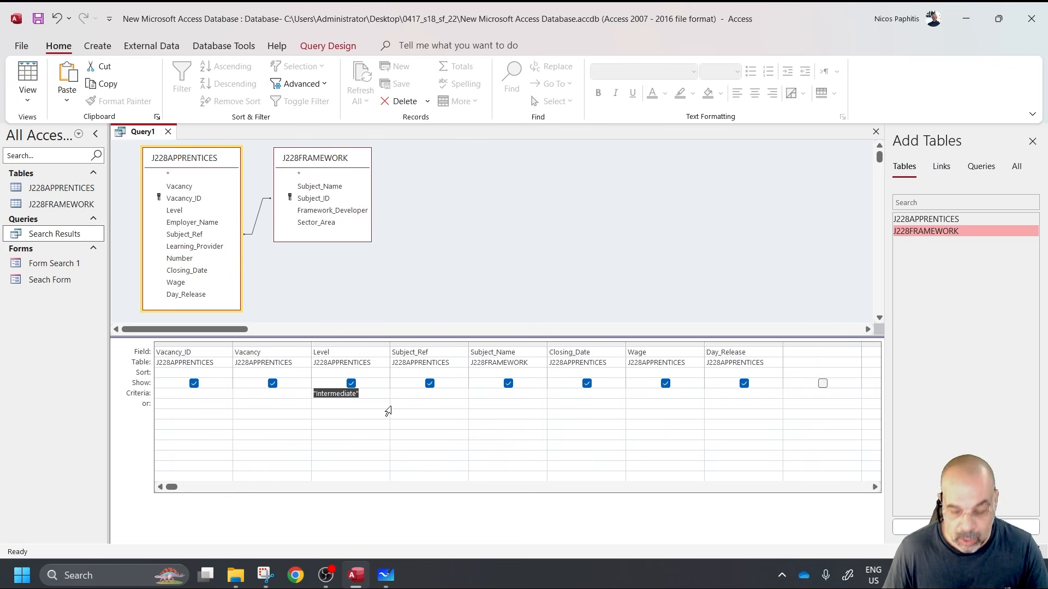
key("Delete")
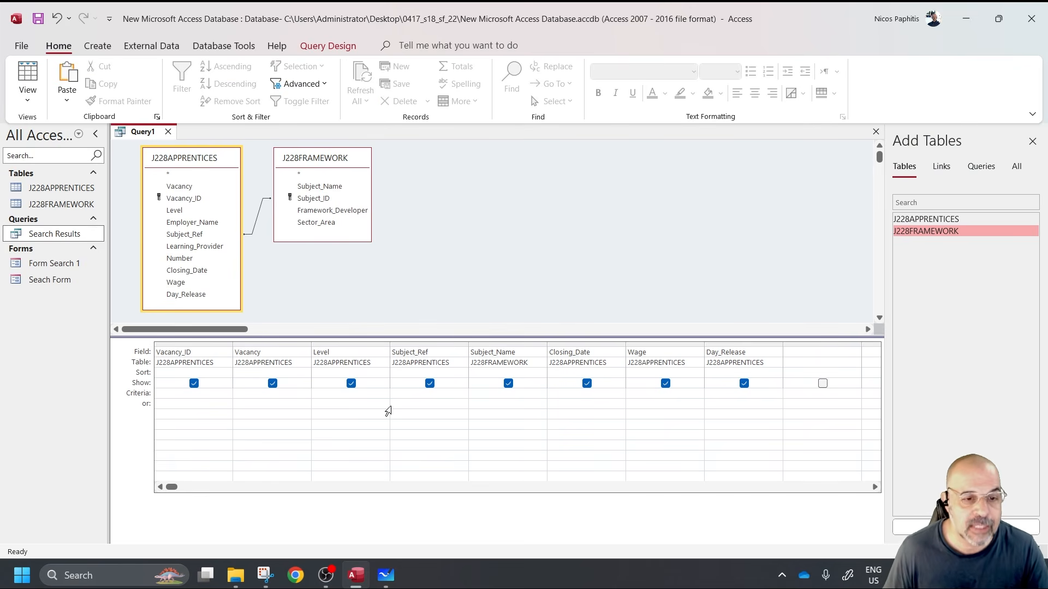
- Try 60 as the Vacancy_ID criterion, run the query, and clear the criterion in Design view
left_click(216, 393)
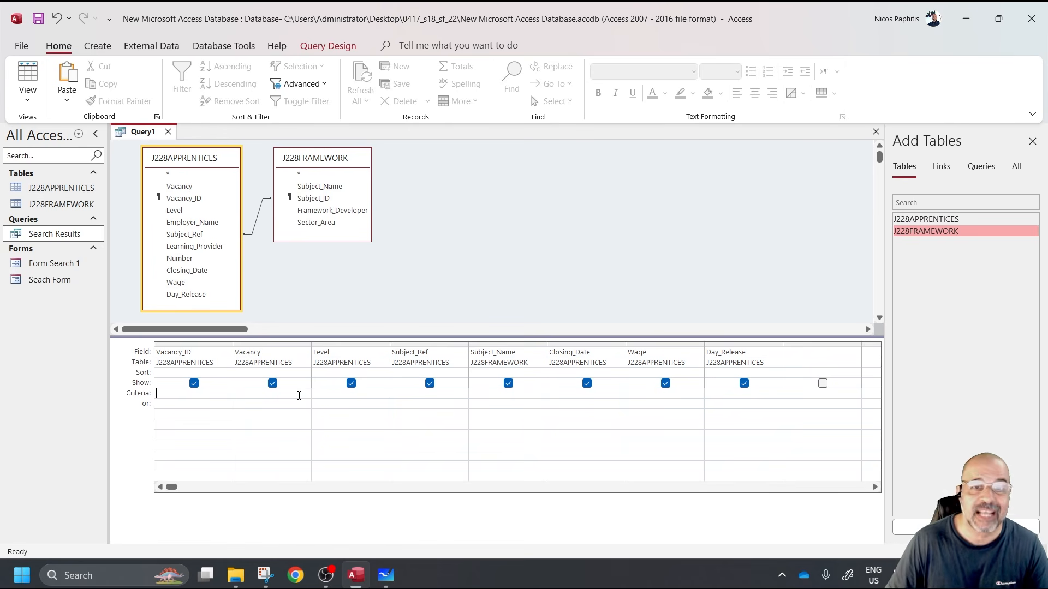
type("60")
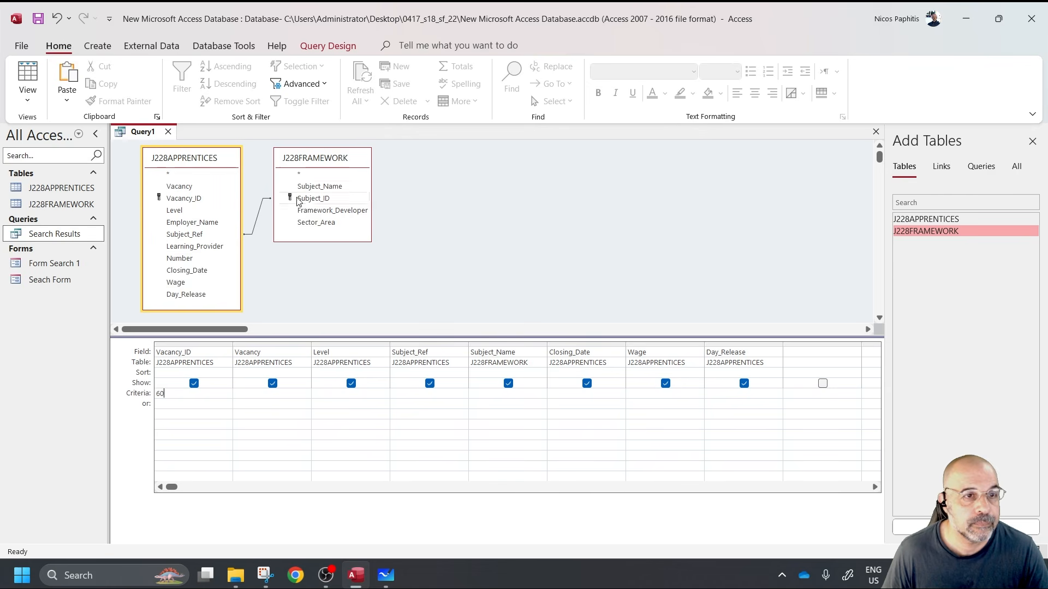
left_click(338, 46)
left_click(57, 82)
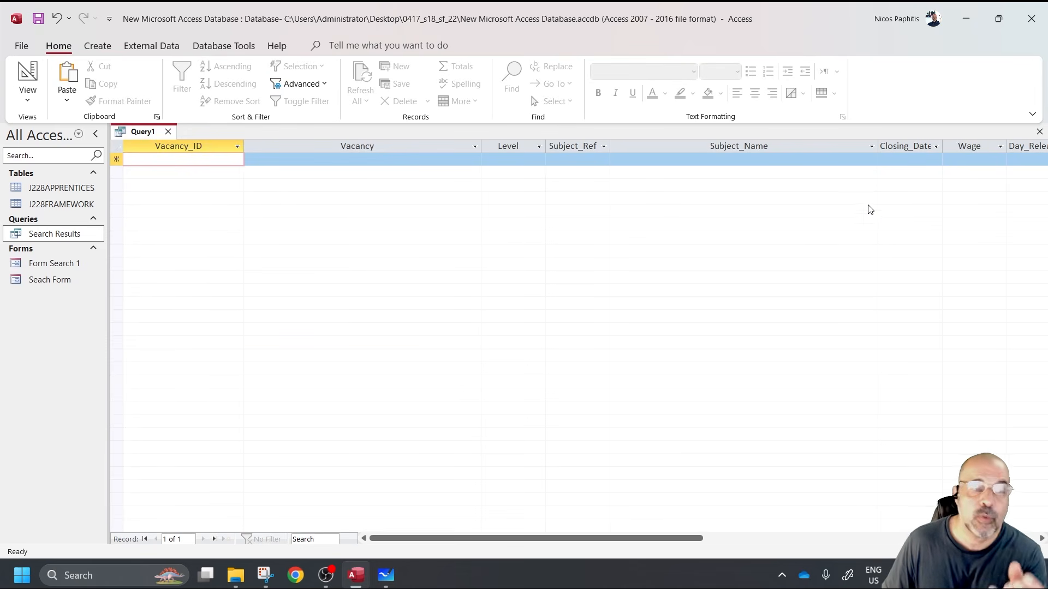
left_click(27, 79)
left_click(160, 394)
key("Delete")
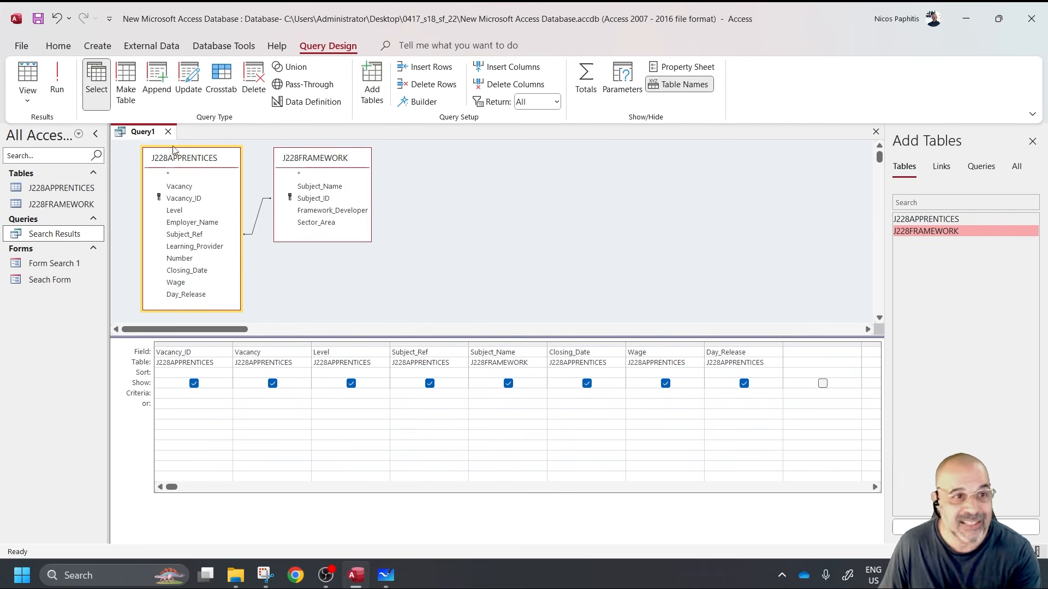
- Set the Vacancy_ID criterion to TT414056, copied from the unfiltered records, run the query and return to Design view
left_click(56, 82)
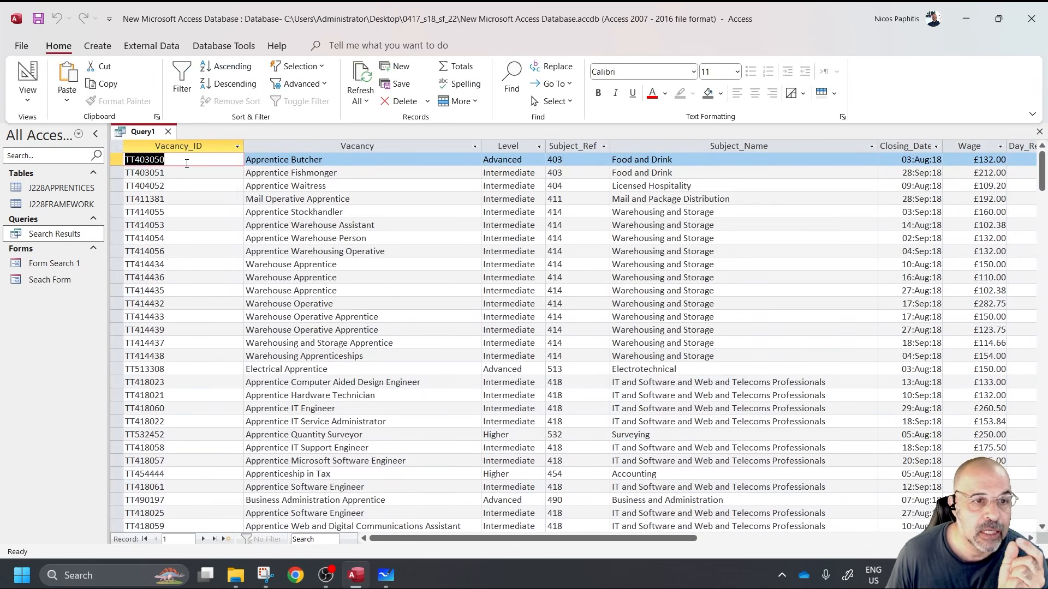
left_click(182, 174)
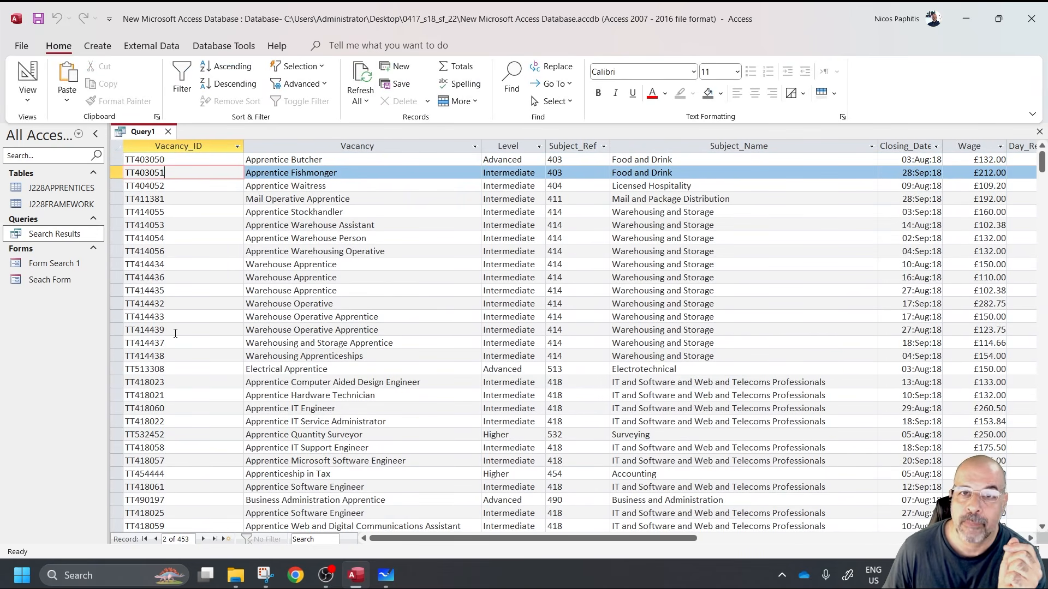
left_click(183, 251)
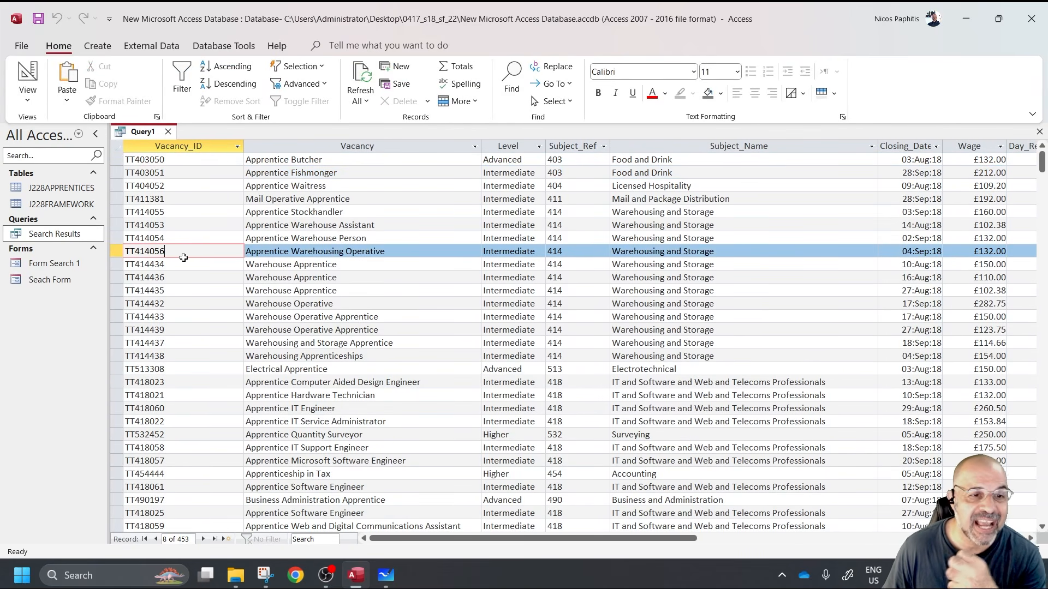
double_click(184, 250)
key("ctrl+c")
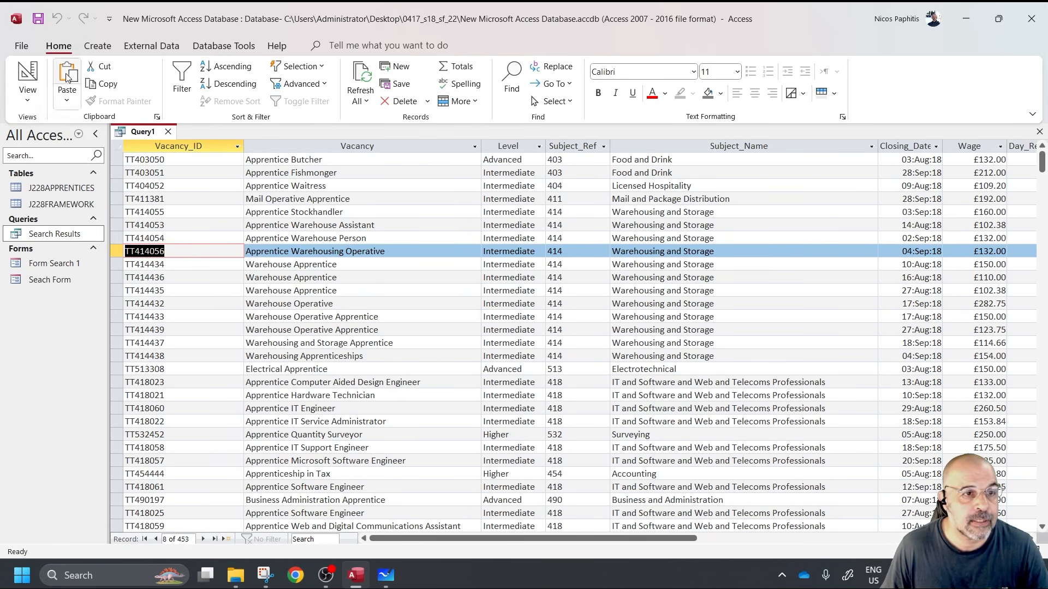
left_click(28, 77)
left_click(189, 394)
key("ctrl+v")
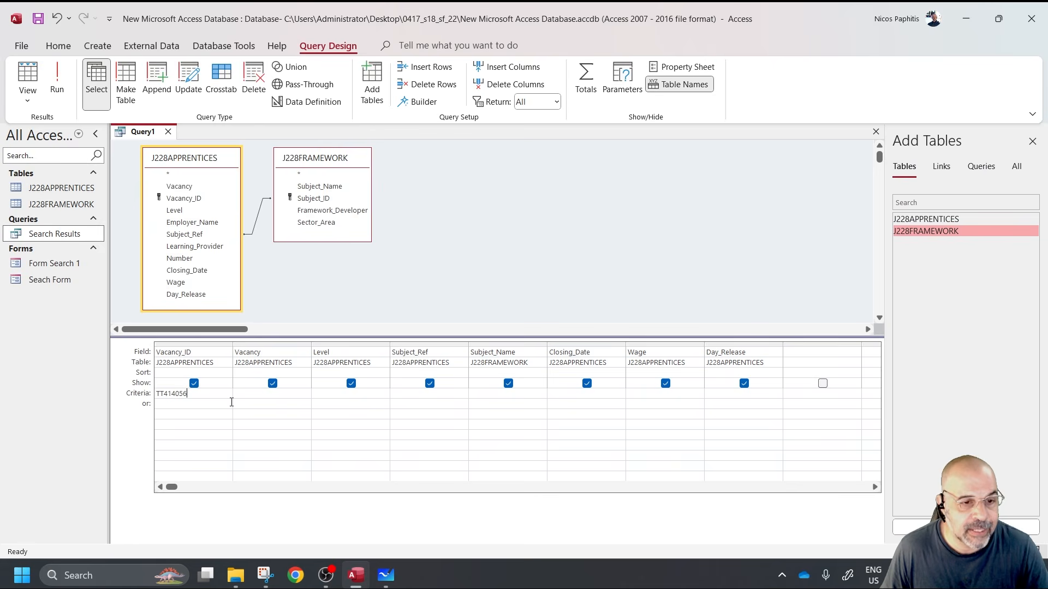
left_click(56, 77)
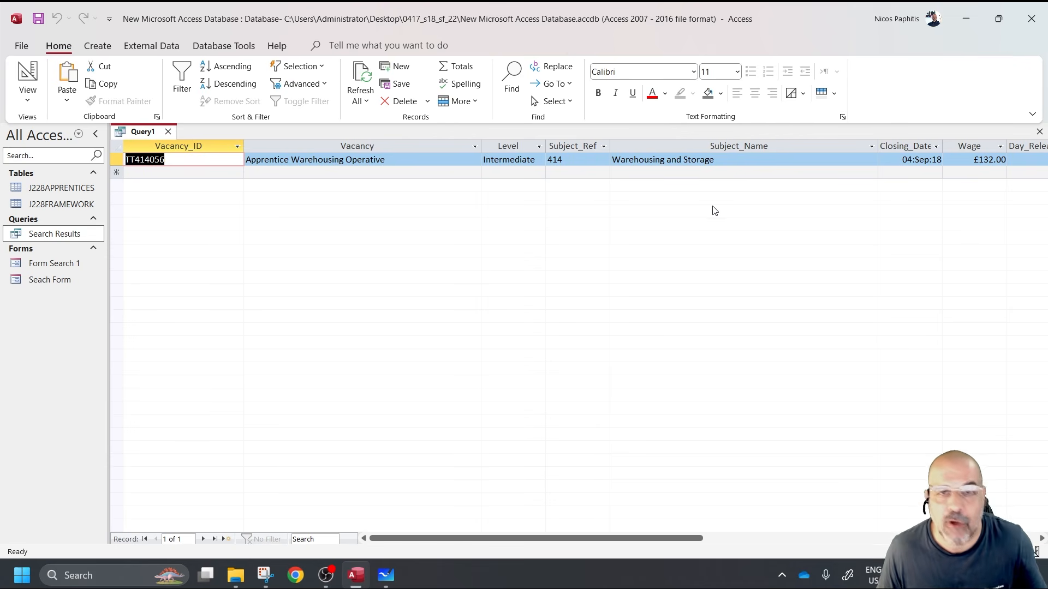
left_click(34, 79)
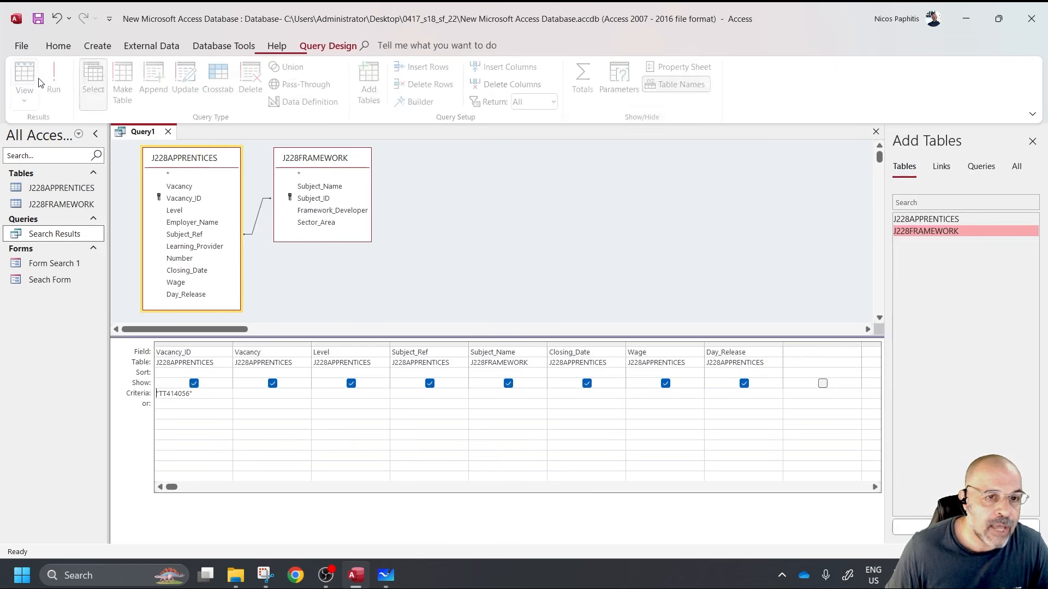
- Switch to Microsoft Whiteboard, maximize it and bring the query grid and sample records pictures into view
left_click(389, 576)
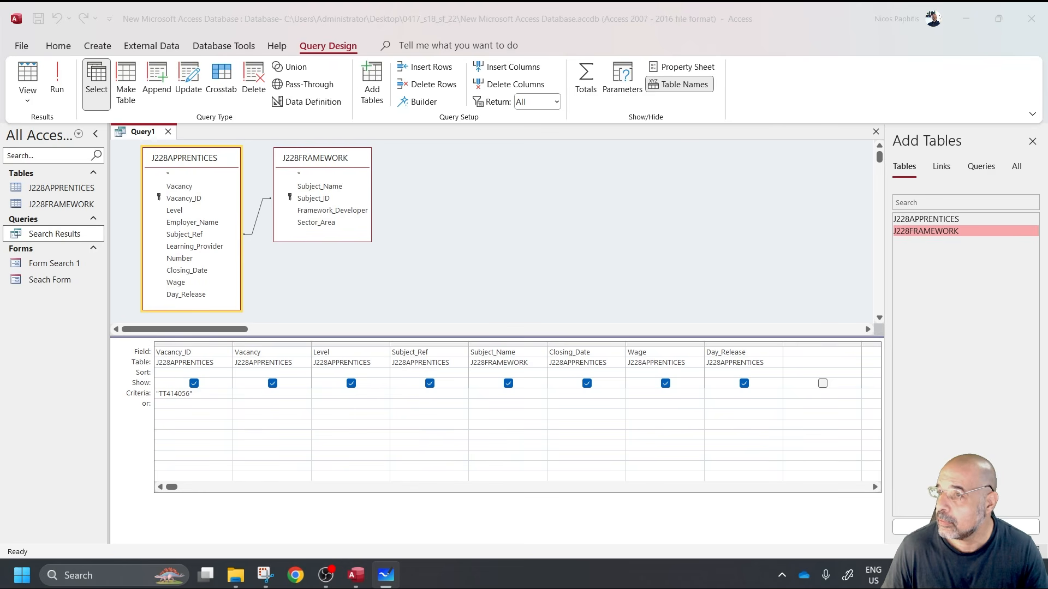
left_click_drag(1047, 235, 545, 11)
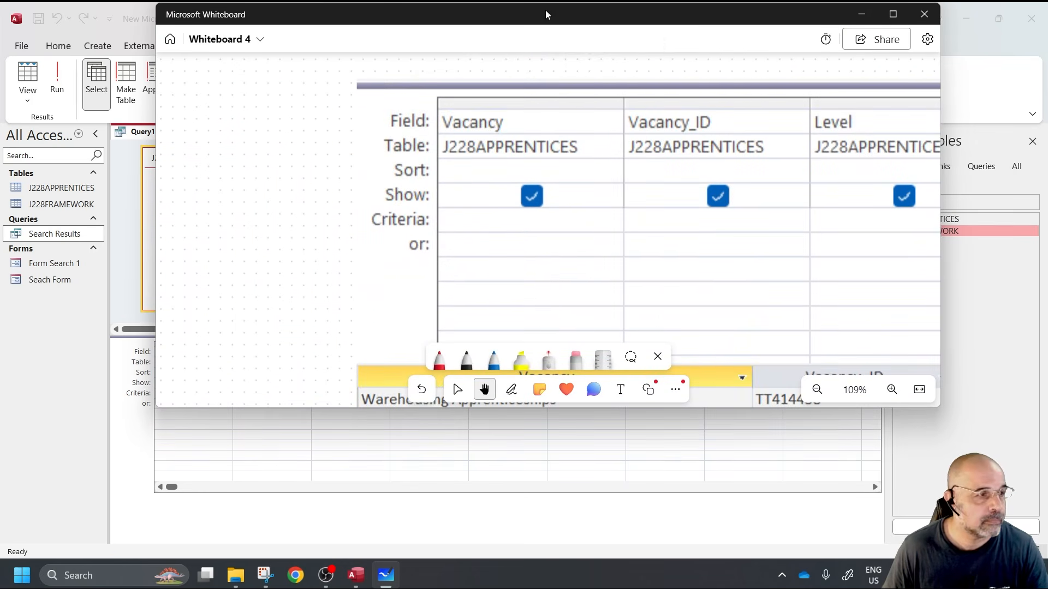
left_click(892, 14)
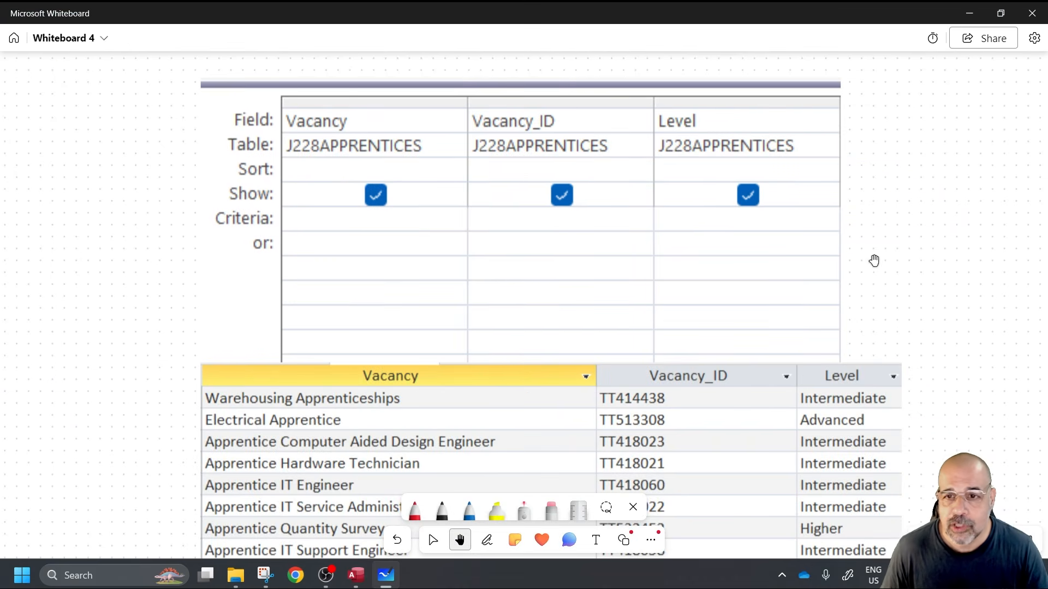
left_click_drag(922, 262, 807, 199)
scroll(806, 199, "down", 2)
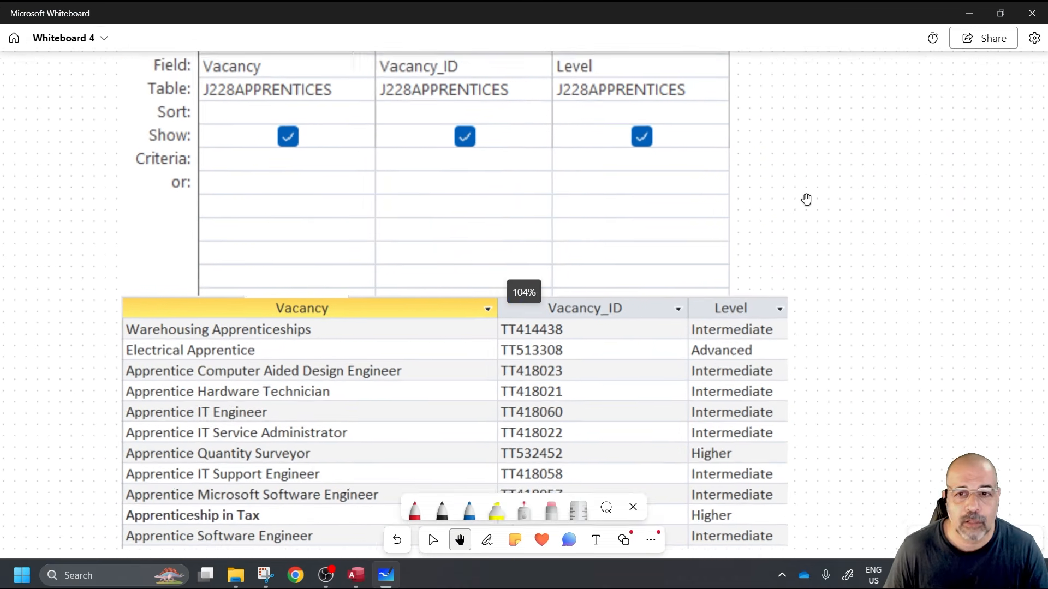
scroll(800, 218, "down", 2)
left_click_drag(823, 217, 790, 215)
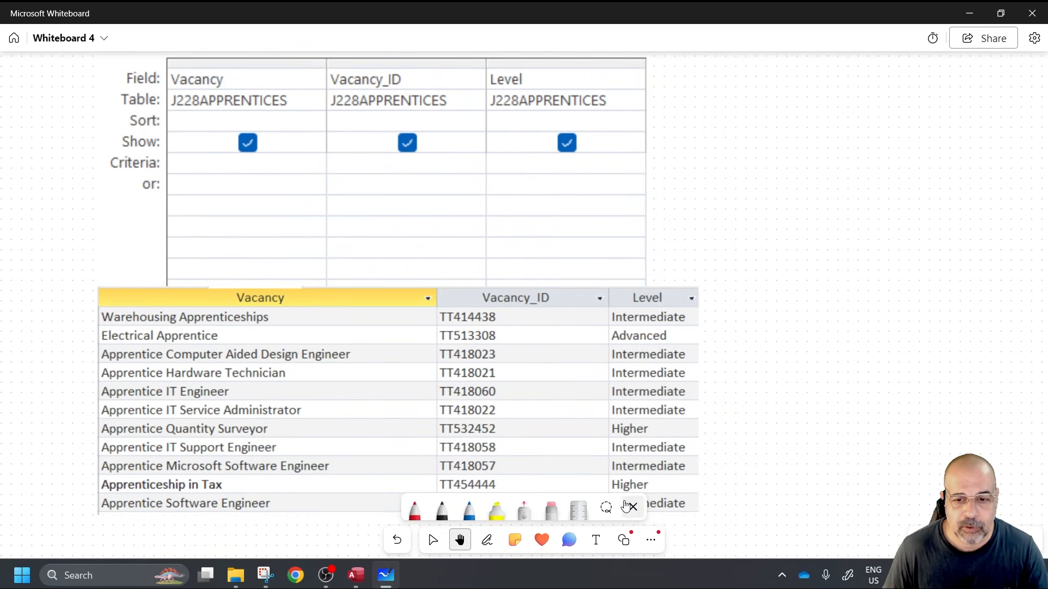
- Handwrite "Advanced" in red as the Level criterion and mark the Electrical Apprentice row with a short line
left_click(415, 510)
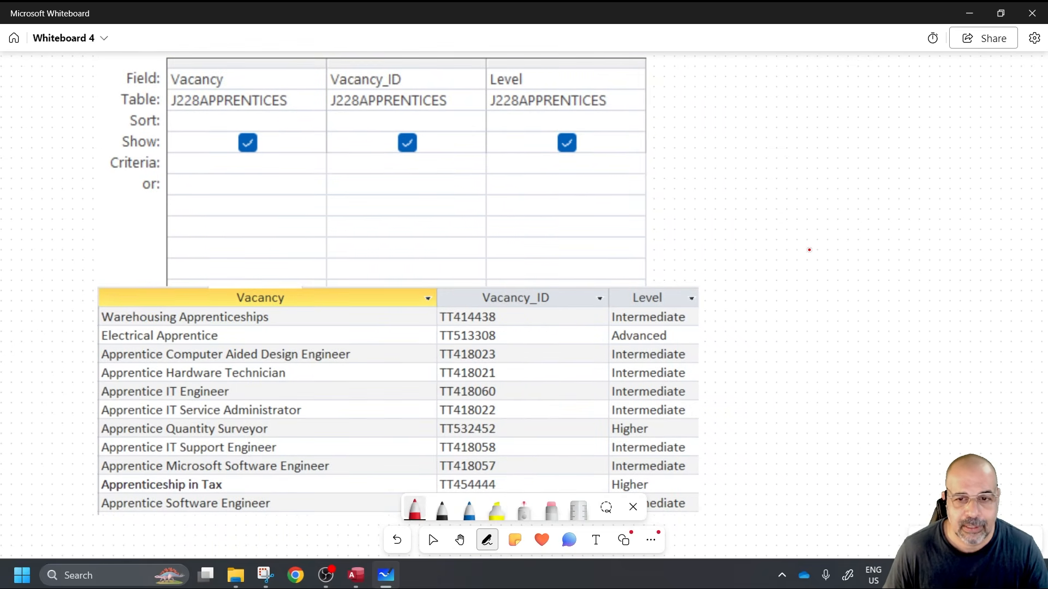
scroll(801, 258, "down", 2)
scroll(742, 349, "right", 3)
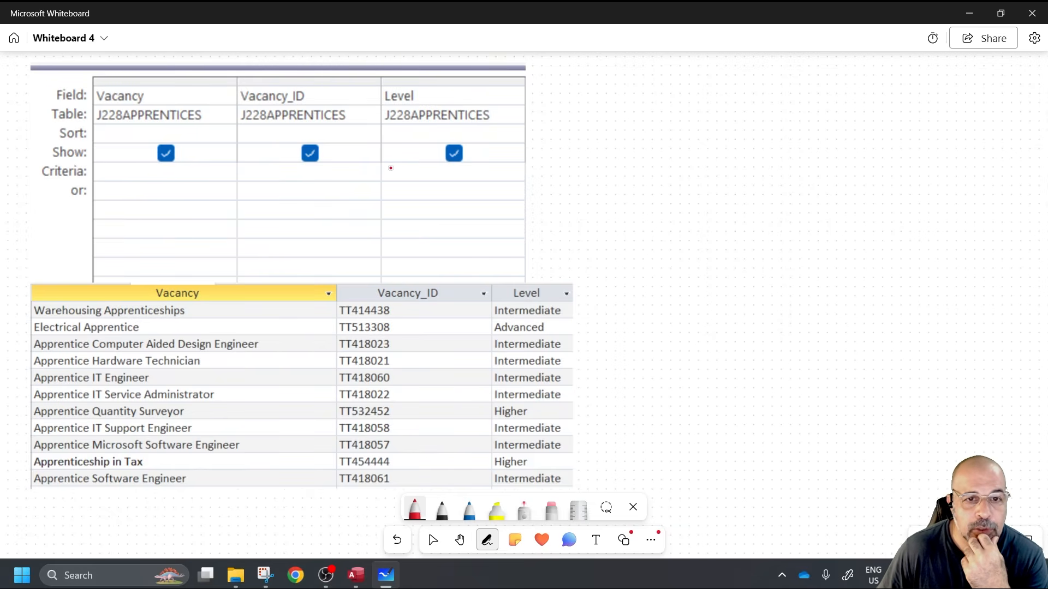
mouse_move(389, 167)
left_mouse_down()
mouse_move(401, 180)
mouse_move(485, 172)
left_mouse_up()
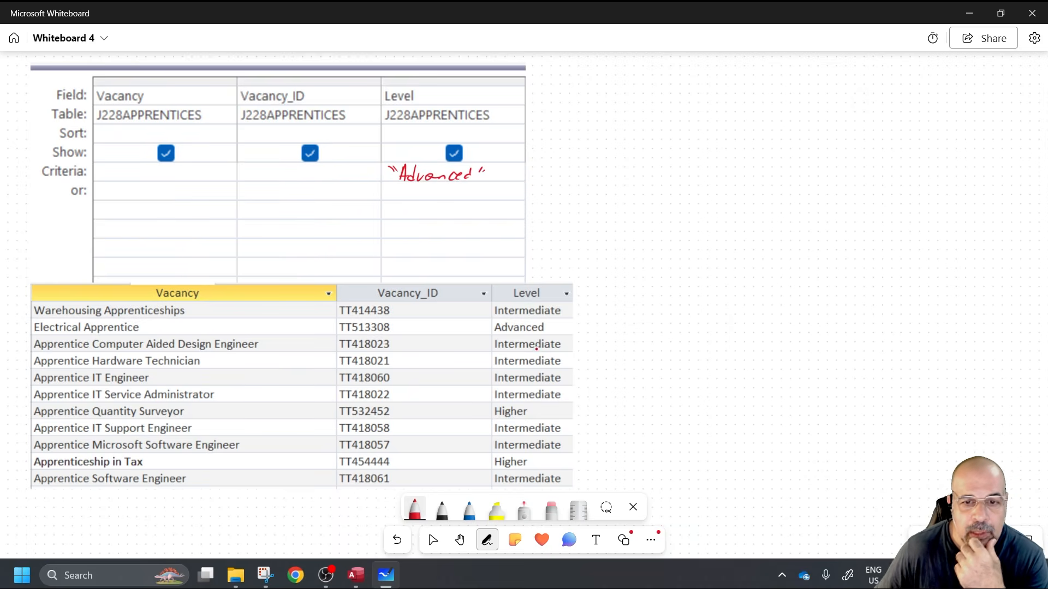
left_click_drag(555, 328, 590, 328)
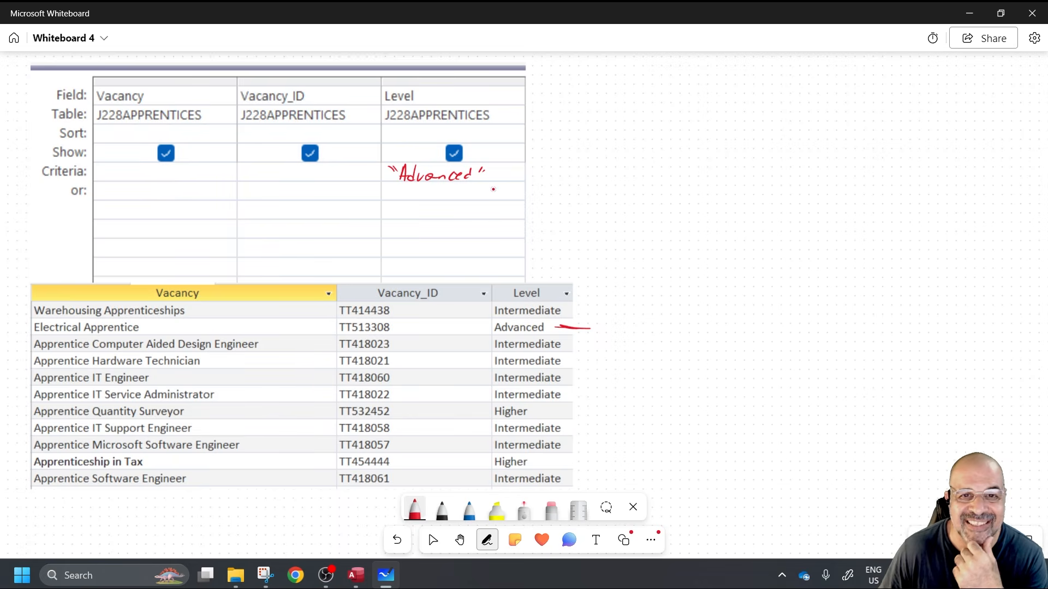
- Undo all the red handwriting in the Level criterion and the line beside the Electrical Apprentice row
key("ctrl+z")
key("ctrl+z")
key("ctrl+z")
key("ctrl+z")
key("ctrl+z")
key("ctrl+z")
key("ctrl+z")
key("ctrl+z")
key("ctrl+z")
key("ctrl+z")
key("ctrl+z")
key("ctrl+z")
key("ctrl+z")
- Handwrite Like "Advanced" in red as the Level criterion and mark the matching Electrical Apprentice row with a line
mouse_move(389, 163)
left_mouse_down()
mouse_move(389, 179)
mouse_move(522, 171)
left_mouse_up()
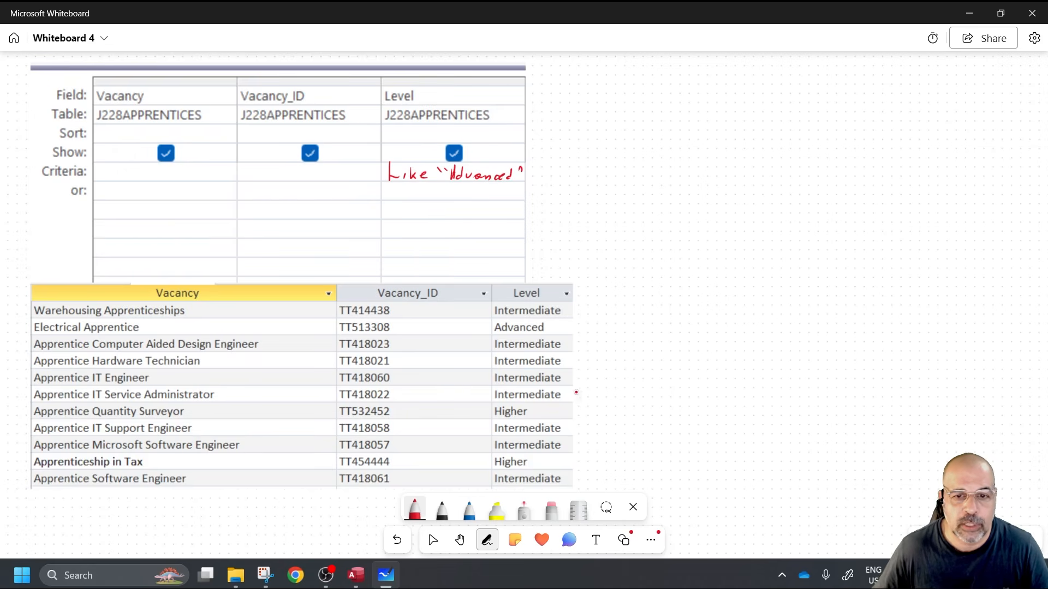
left_click_drag(556, 327, 599, 327)
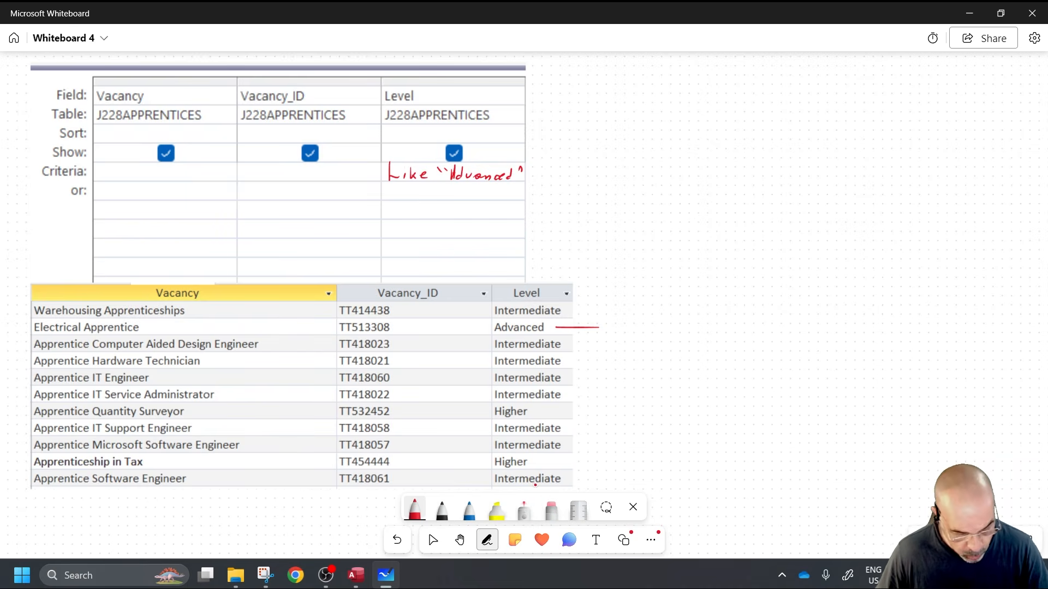
- Undo the red Like "Advanced" handwriting in the Level criterion and the line marking the Electrical Apprentice row
key("ctrl+z")
key("ctrl+z")
key("ctrl+z")
key("ctrl+z")
key("ctrl+z")
key("ctrl+z")
key("ctrl+z")
key("ctrl+z")
key("ctrl+z")
key("ctrl+z")
key("ctrl+z")
key("ctrl+z")
key("ctrl+z")
key("ctrl+z")
key("ctrl+z")
key("ctrl+z")
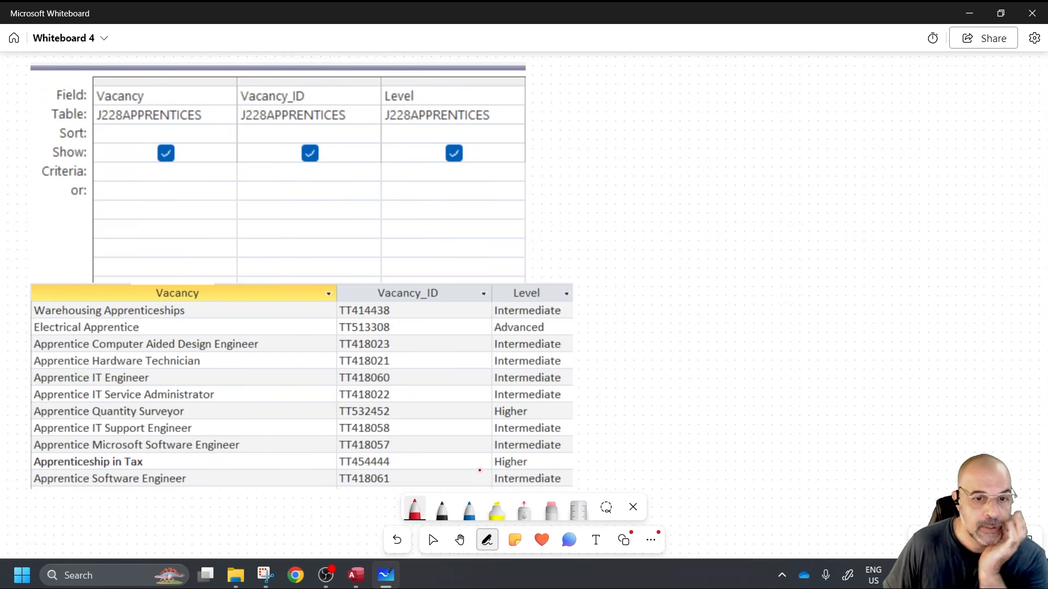
left_click(433, 540)
left_click(257, 146)
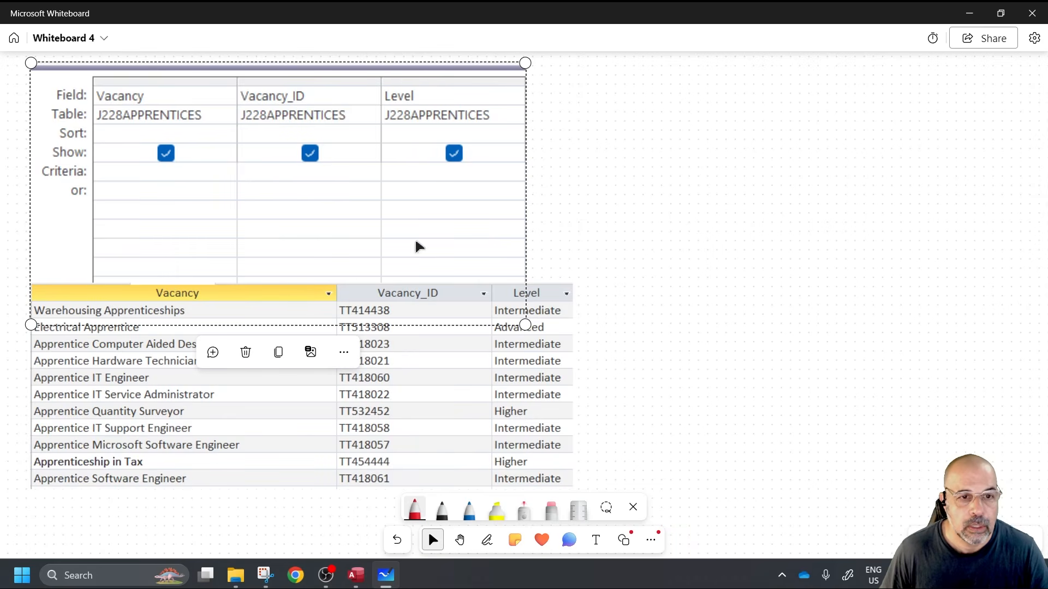
left_click(674, 248)
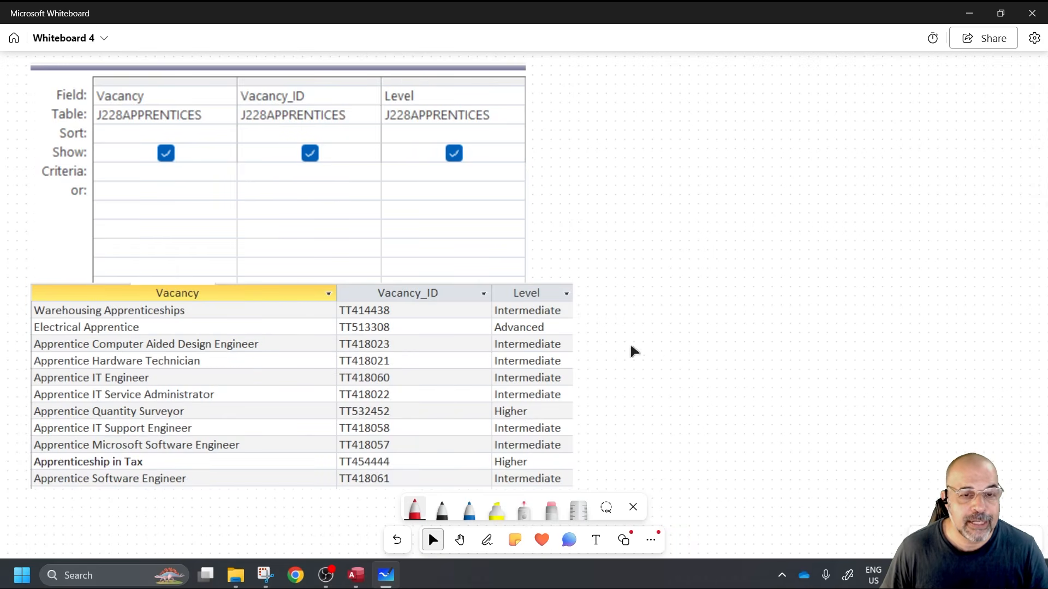
- Handwrite Like "*2" in red as the Vacancy_ID criterion and underline the 2
left_click(486, 540)
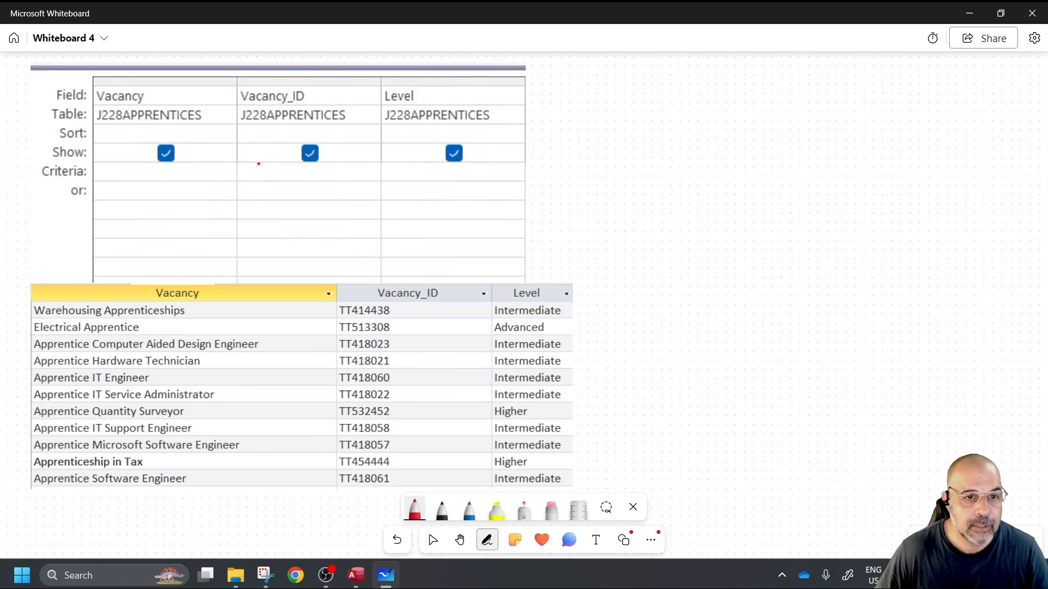
mouse_move(245, 164)
left_mouse_down()
mouse_move(246, 181)
mouse_move(264, 166)
mouse_move(299, 174)
mouse_move(283, 167)
left_mouse_up()
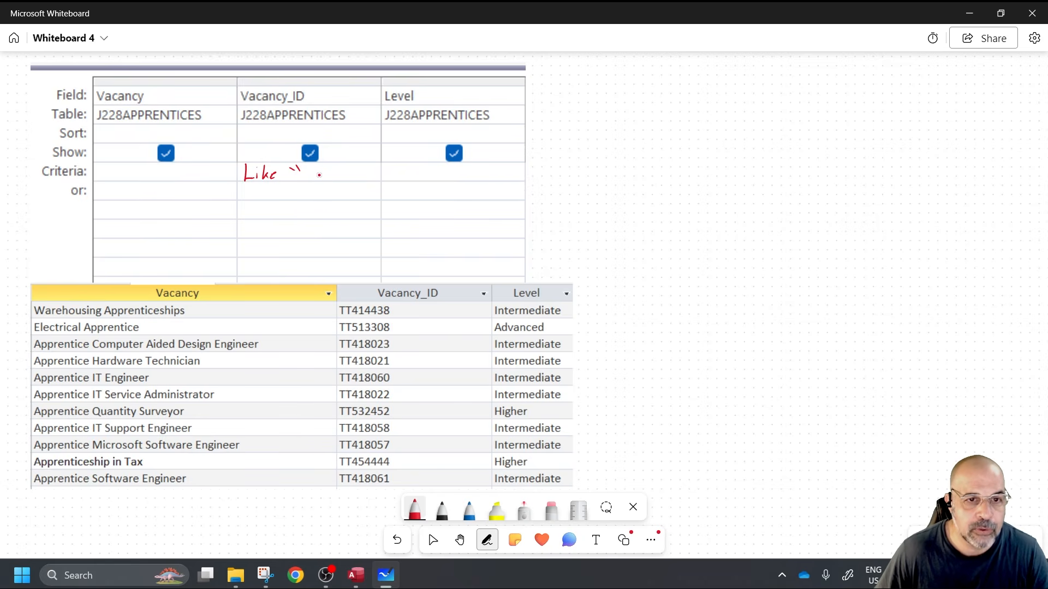
mouse_move(308, 168)
left_mouse_down()
mouse_move(309, 181)
mouse_move(321, 174)
left_mouse_up()
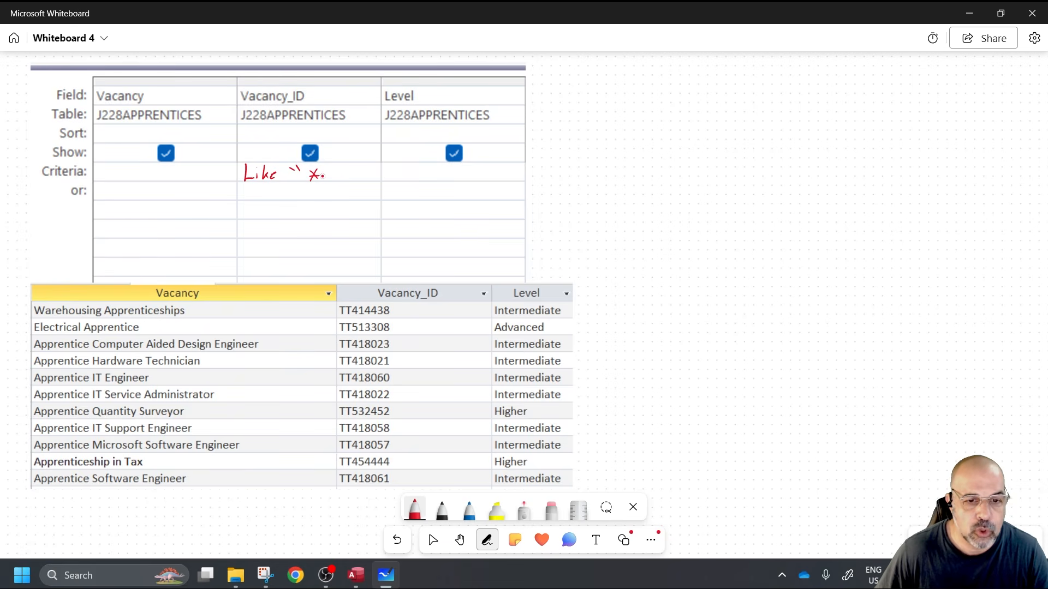
mouse_move(333, 171)
left_mouse_down()
mouse_move(338, 182)
mouse_move(348, 173)
left_mouse_up()
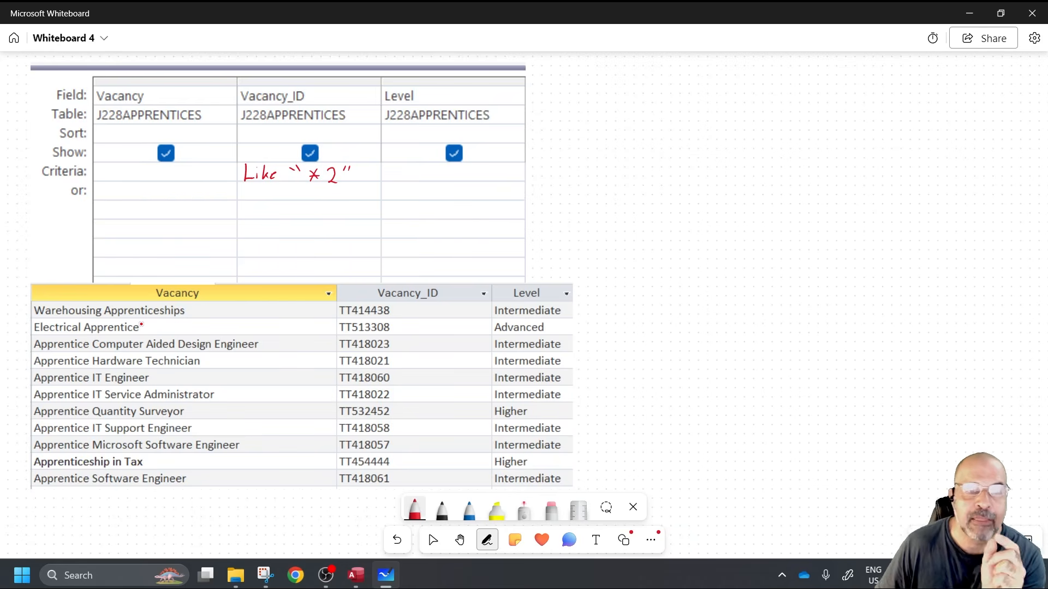
left_click_drag(327, 191, 337, 191)
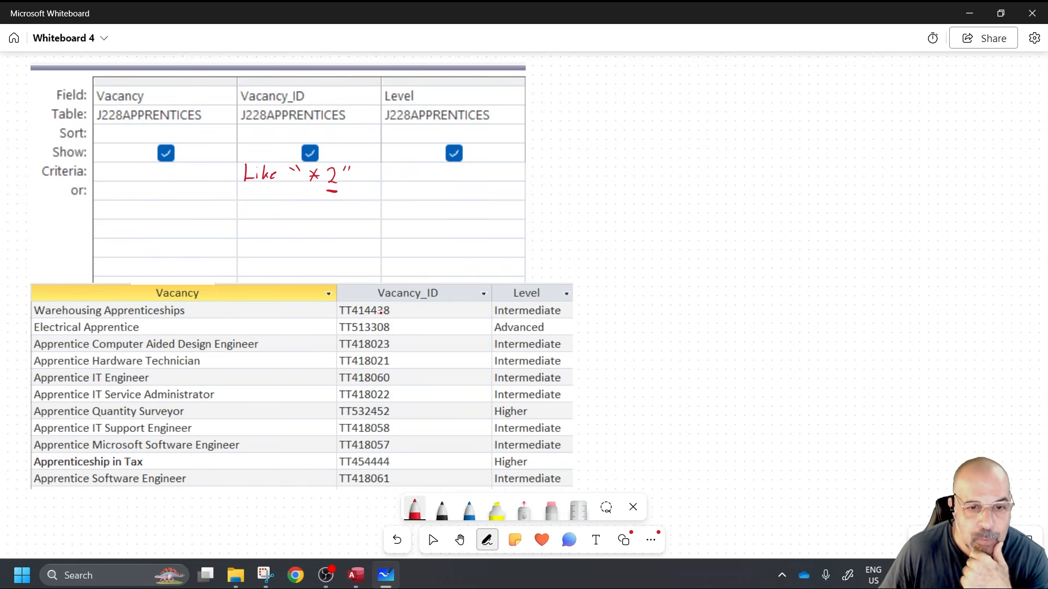
- Mark the Apprentice IT Service Administrator and Apprentice Quantity Surveyor rows with lines and bracket the leading characters of the first row's Vacancy_ID
mouse_move(398, 394)
left_mouse_down()
mouse_move(420, 391)
mouse_move(423, 411)
left_mouse_up()
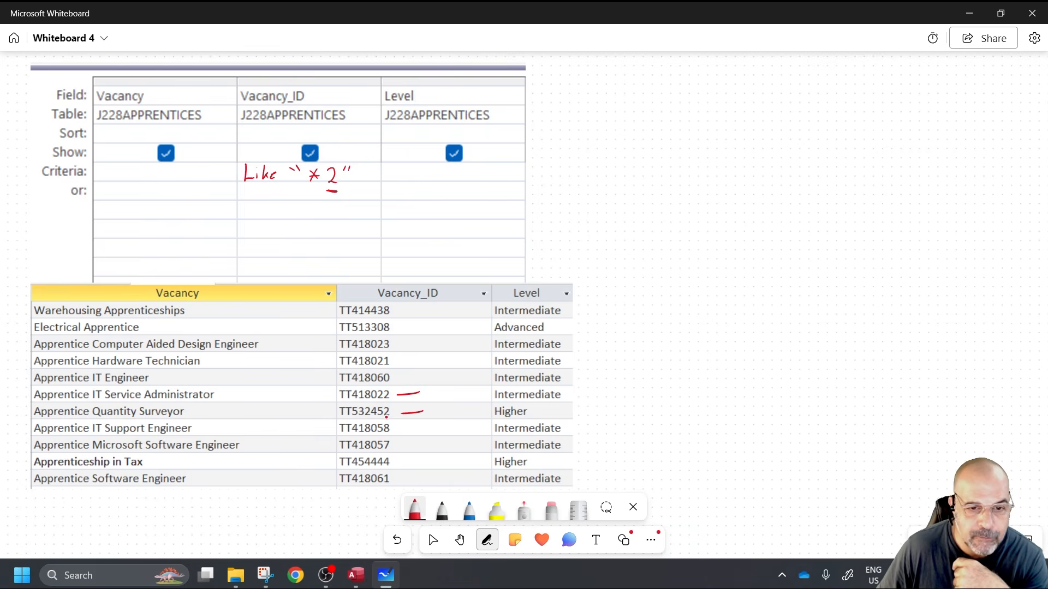
left_click(388, 401)
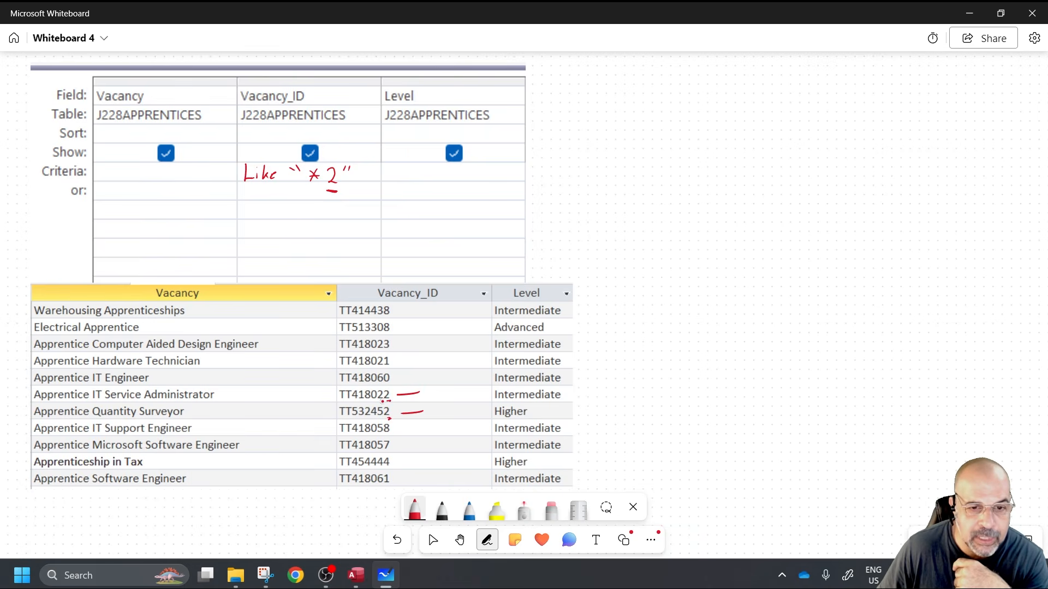
mouse_move(390, 403)
left_mouse_down()
mouse_move(348, 407)
mouse_move(338, 392)
left_mouse_up()
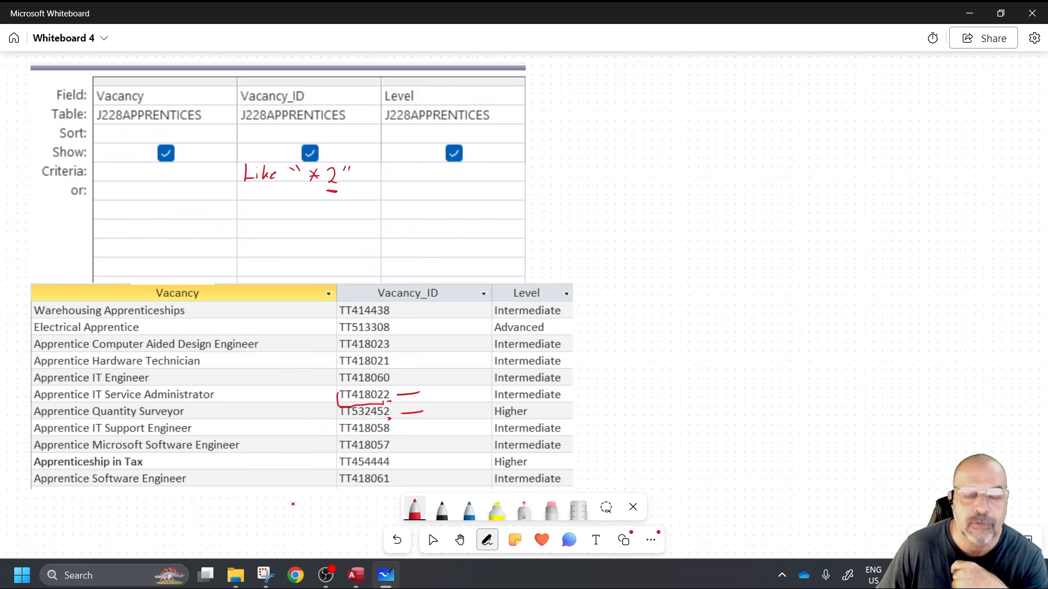
- Undo the row marks and the *2" part of the Vacancy_ID criterion, keeping only the handwritten Like and opening quotation mark
key("ctrl+z")
key("ctrl+z")
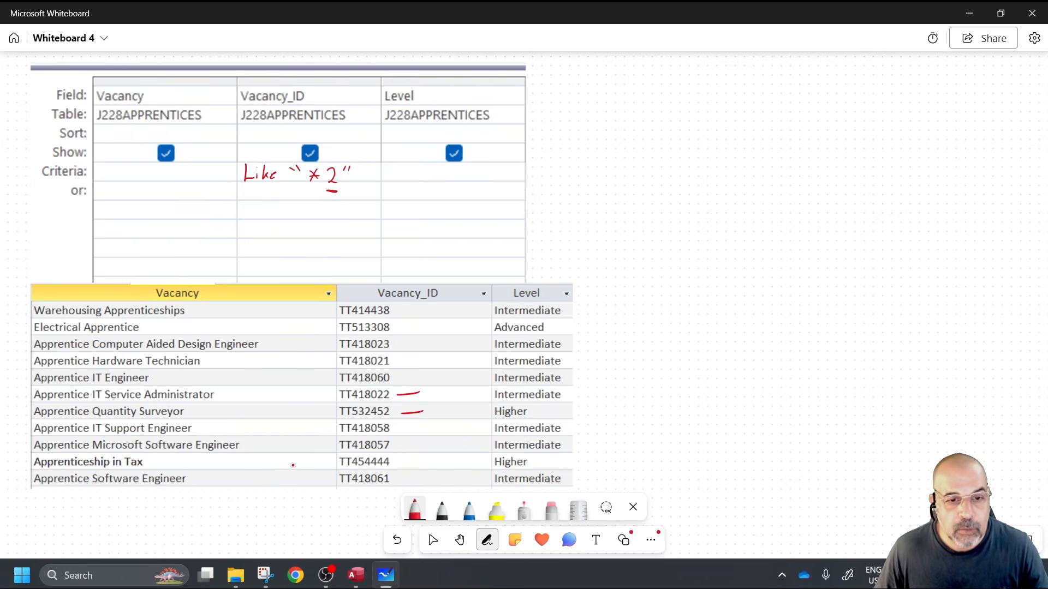
key("ctrl+z")
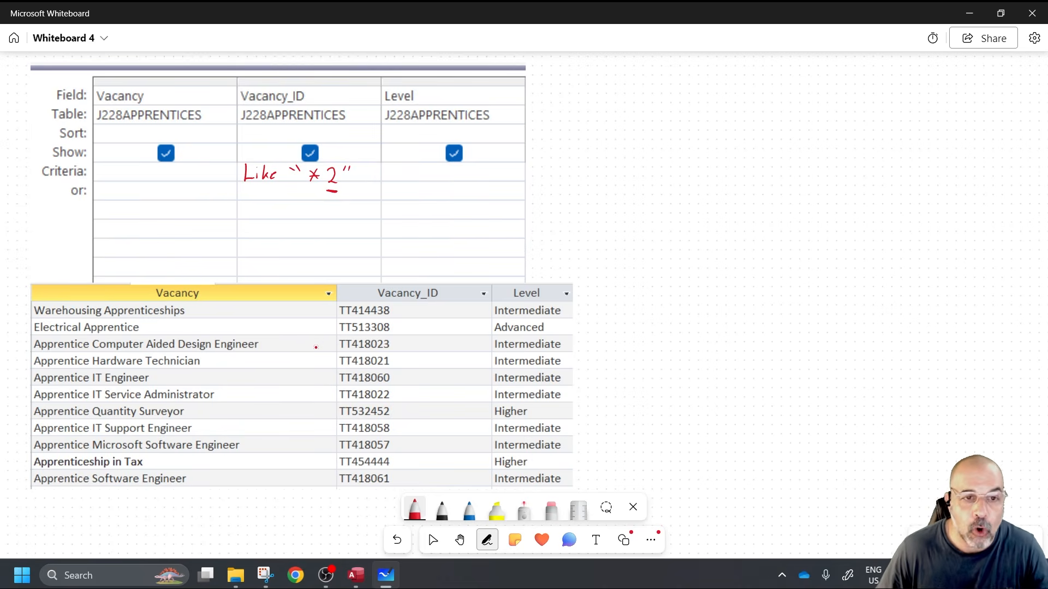
key("ctrl+z")
key("ctrl+z")
key("ctrl+z")
key("ctrl+z")
key("ctrl+z")
key("ctrl+z")
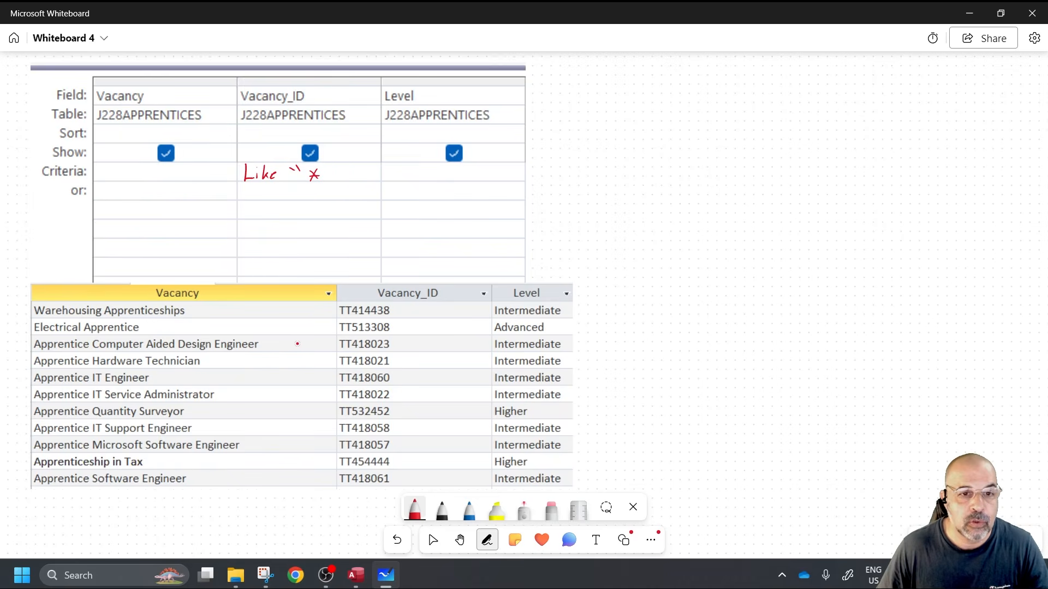
key("ctrl+z")
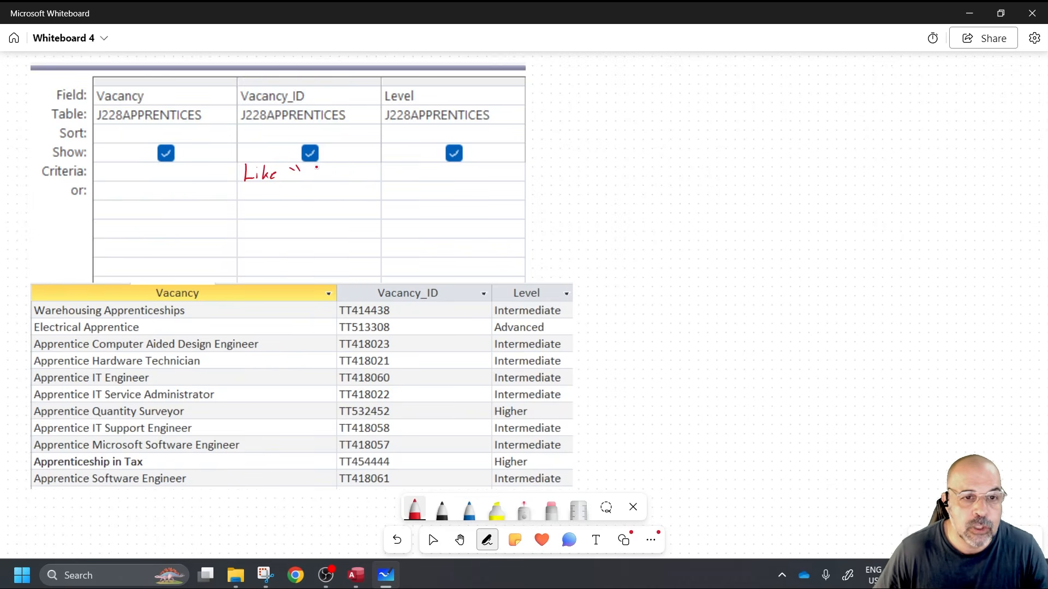
- Complete the handwritten Vacancy_ID criterion as Like "TT4*" and mark rows whose Vacancy_ID starts with TT4
mouse_move(309, 171)
left_mouse_down()
mouse_move(308, 181)
mouse_move(315, 168)
left_mouse_up()
mouse_move(317, 169)
left_mouse_down()
mouse_move(320, 180)
mouse_move(376, 171)
left_mouse_up()
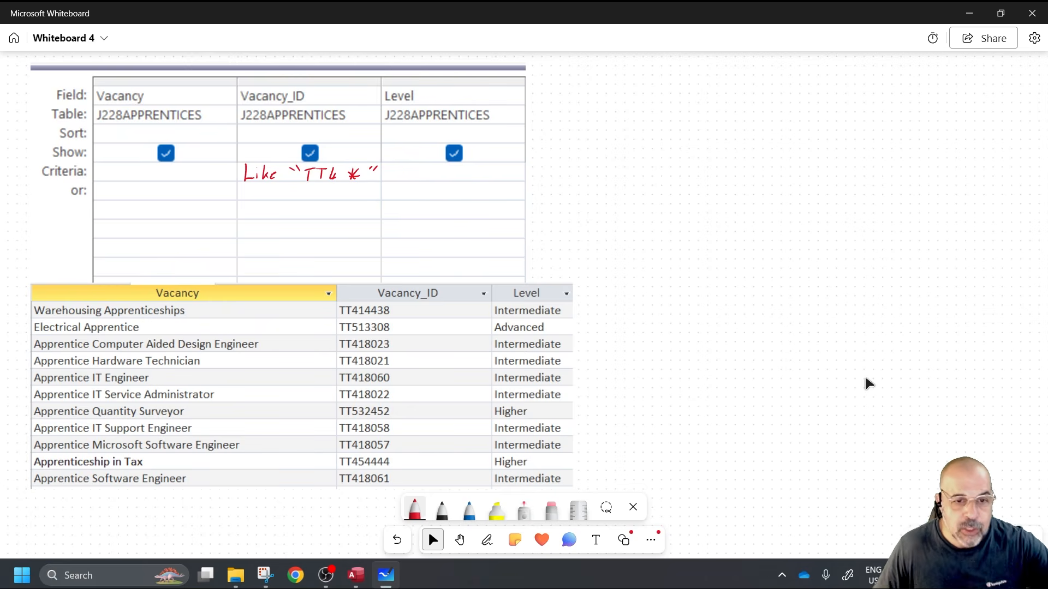
mouse_move(308, 308)
left_mouse_down()
mouse_move(322, 311)
mouse_move(326, 393)
left_mouse_up()
mouse_move(318, 431)
left_mouse_down()
mouse_move(328, 428)
mouse_move(328, 443)
left_mouse_up()
left_click_drag(313, 479, 328, 478)
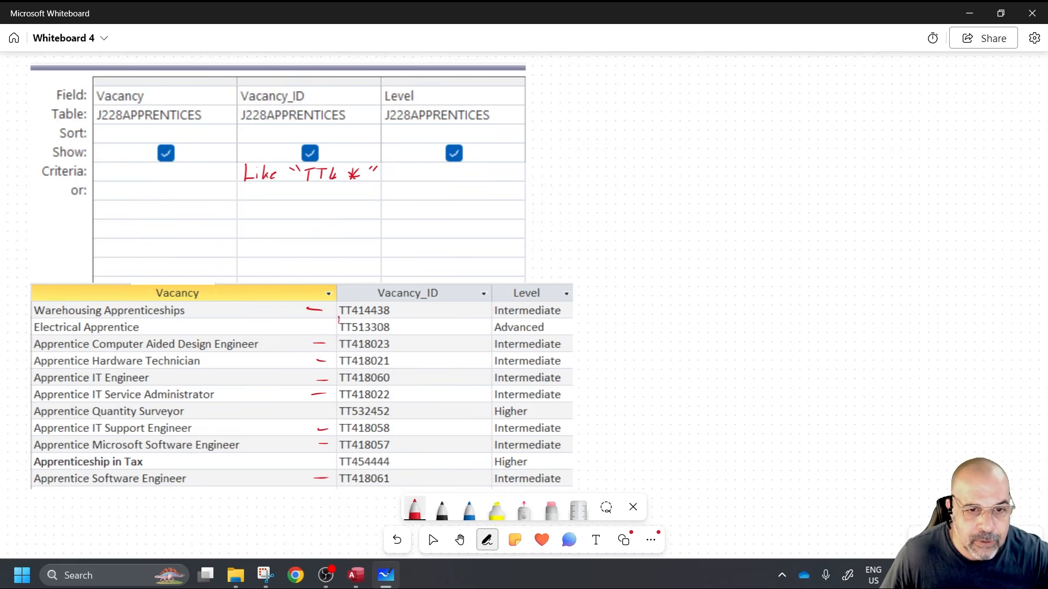
left_click_drag(338, 321, 358, 314)
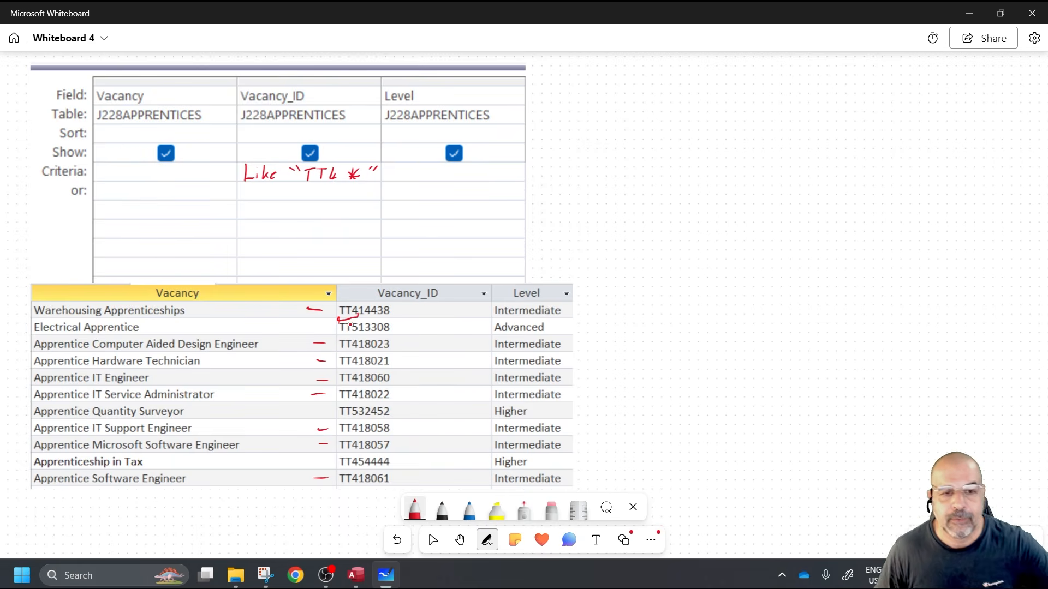
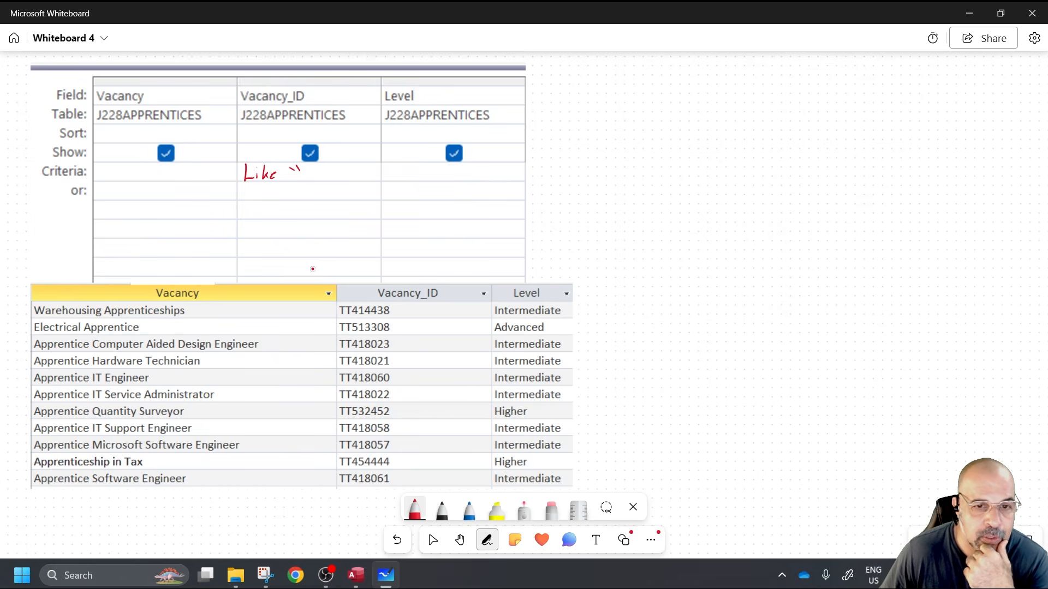
- Complete the handwritten Vacancy_ID criterion as Like "*44*" and underline the 44 in the Warehousing Apprenticeships and Apprenticeship in Tax IDs
mouse_move(302, 166)
left_mouse_down()
mouse_move(309, 177)
mouse_move(320, 172)
left_mouse_up()
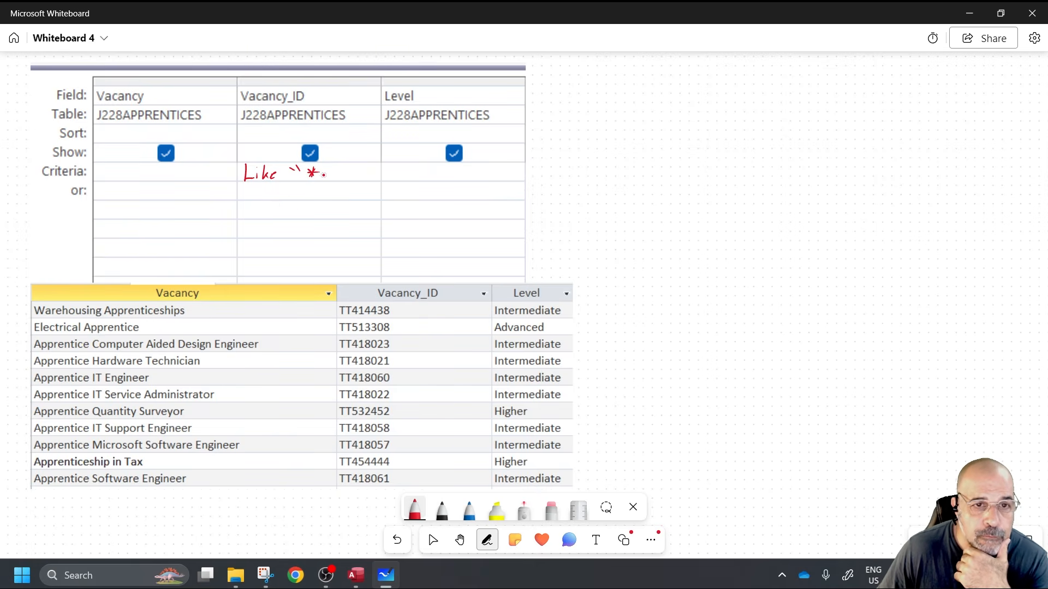
left_click_drag(324, 167, 342, 177)
mouse_move(339, 168)
left_mouse_down()
mouse_move(339, 182)
mouse_move(367, 173)
left_mouse_up()
left_click(359, 174)
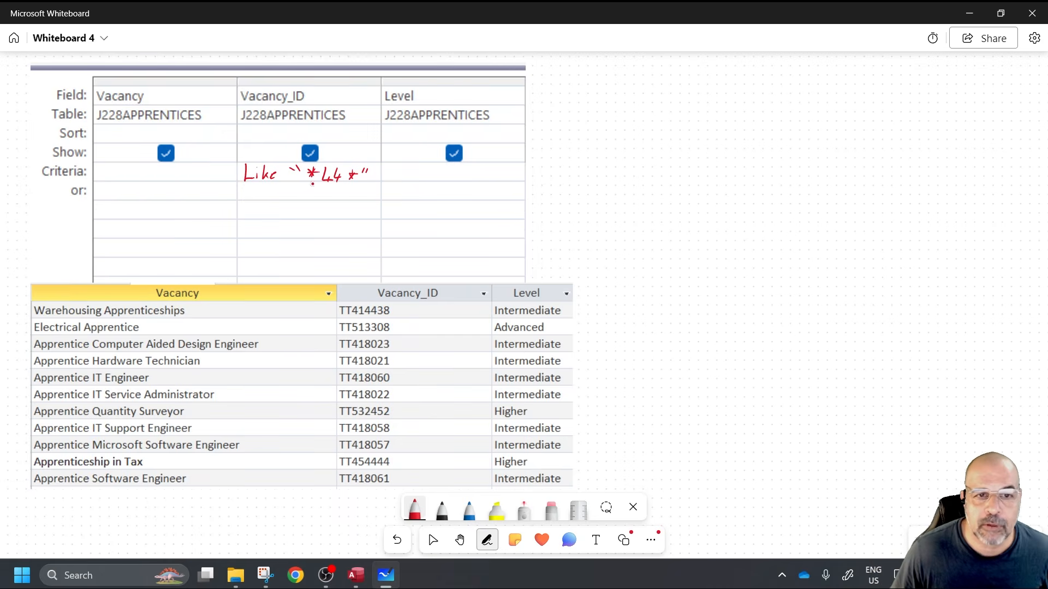
left_click_drag(369, 317, 379, 316)
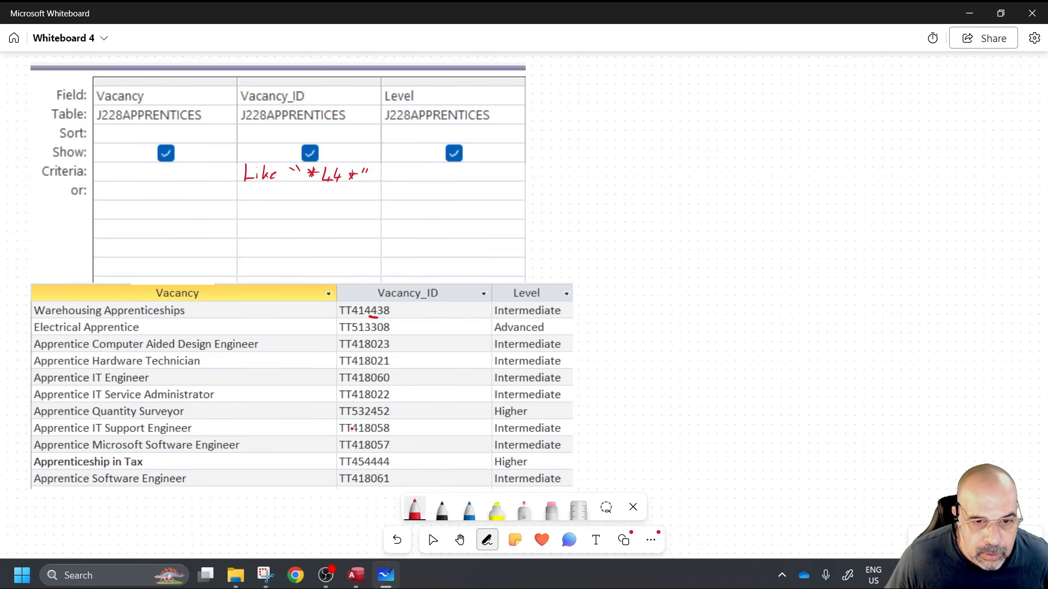
left_click_drag(365, 466, 375, 467)
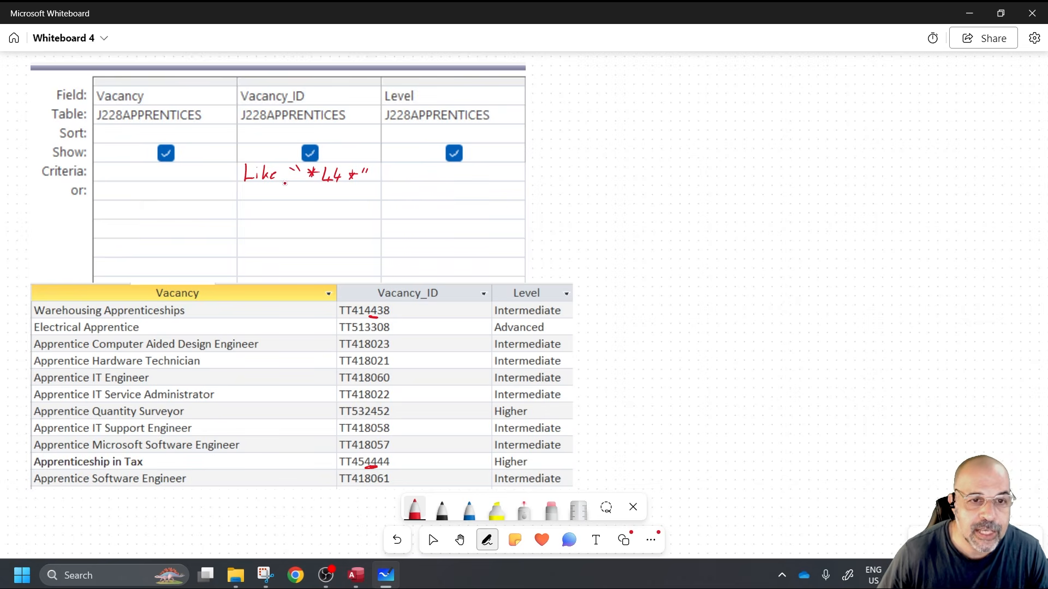
- Bracket the 44 in the handwritten criterion and draw an arrow from it to the handwritten word Form
mouse_move(314, 189)
left_mouse_down()
mouse_move(346, 184)
mouse_move(326, 206)
mouse_move(610, 224)
left_mouse_up()
mouse_move(607, 200)
left_mouse_down()
mouse_move(627, 199)
mouse_move(624, 211)
left_mouse_up()
left_click_drag(633, 212, 664, 213)
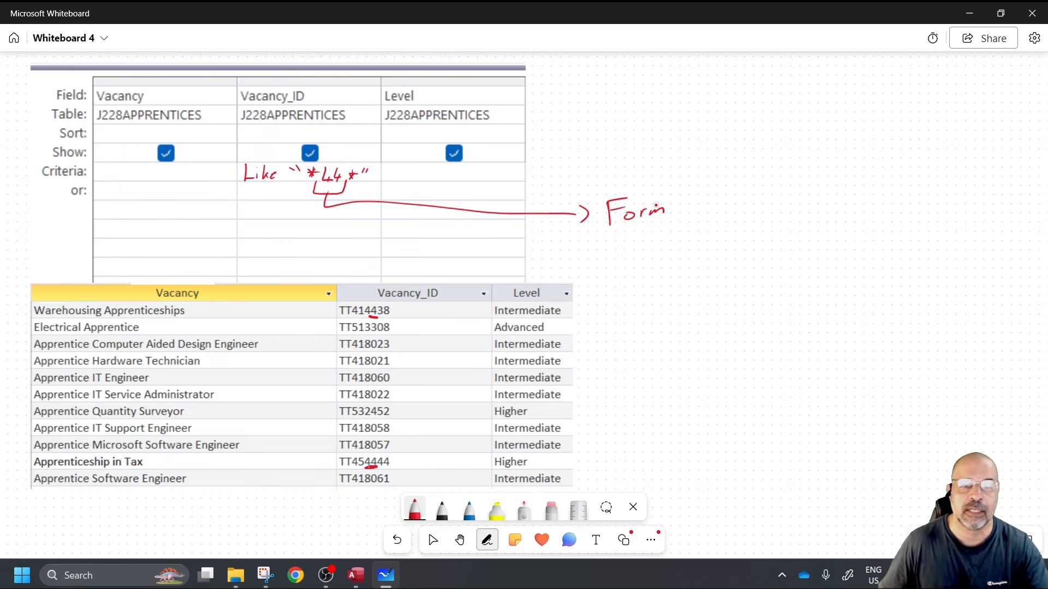
mouse_move(341, 144)
left_mouse_down()
mouse_move(335, 157)
mouse_move(345, 155)
left_mouse_up()
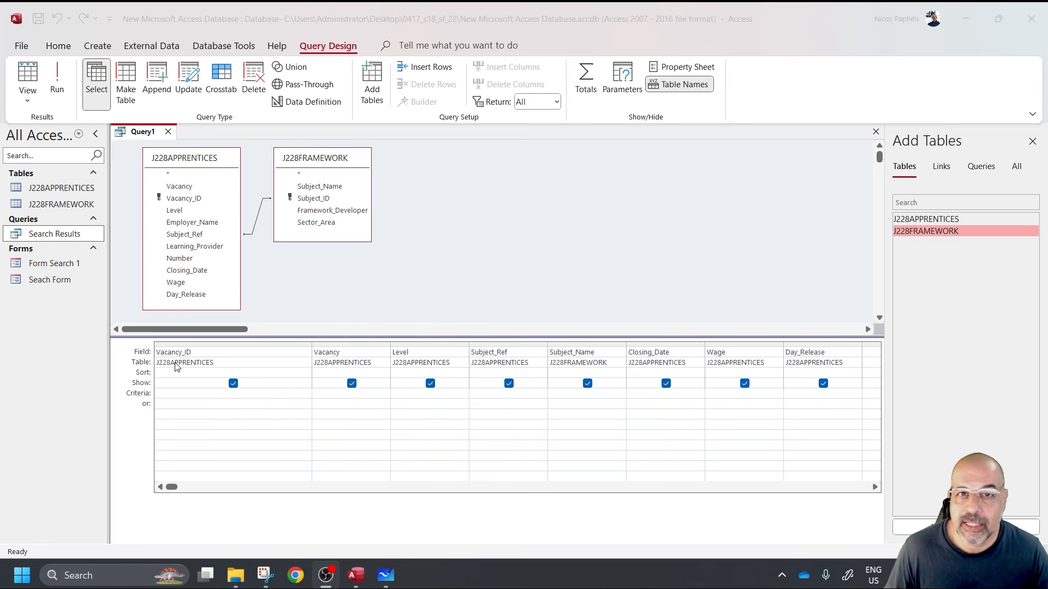
- In Access, open the Expression Builder for the Vacancy_ID criterion of Query1 and enlarge its window
left_click(170, 395)
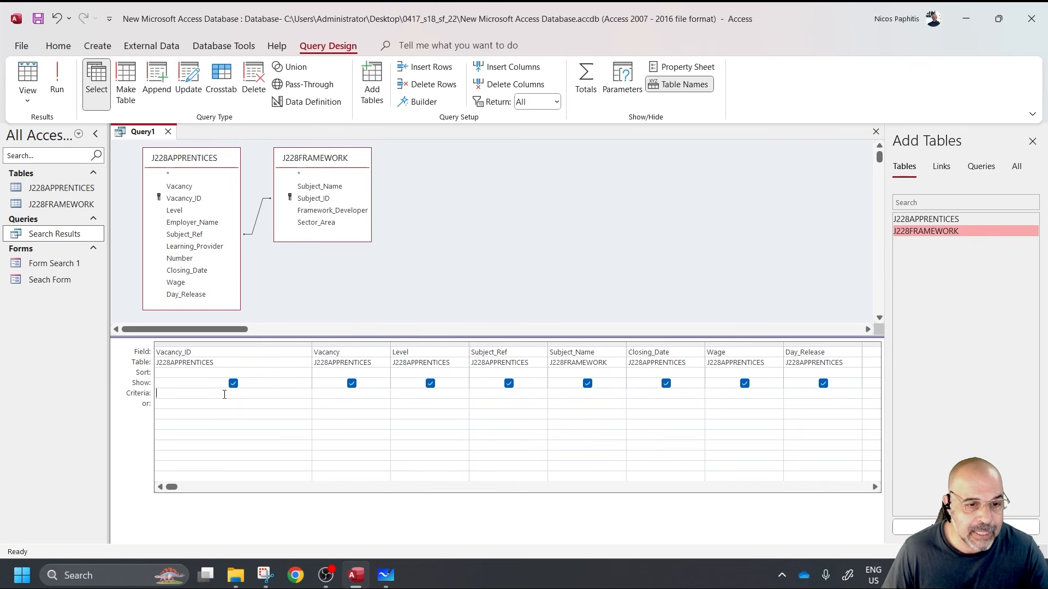
right_click(224, 395)
left_click(258, 484)
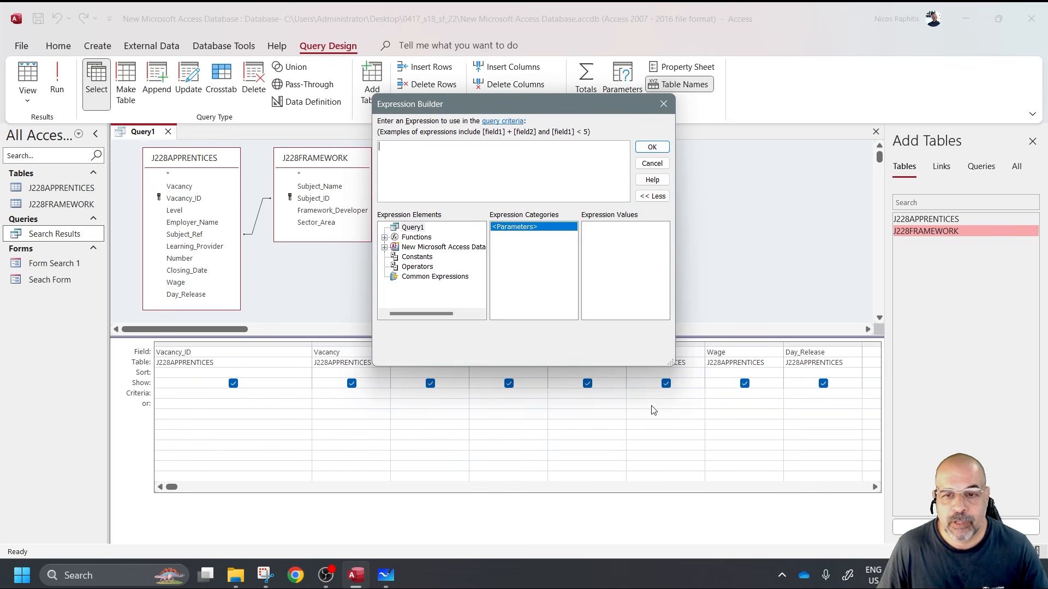
left_click_drag(669, 370, 826, 426)
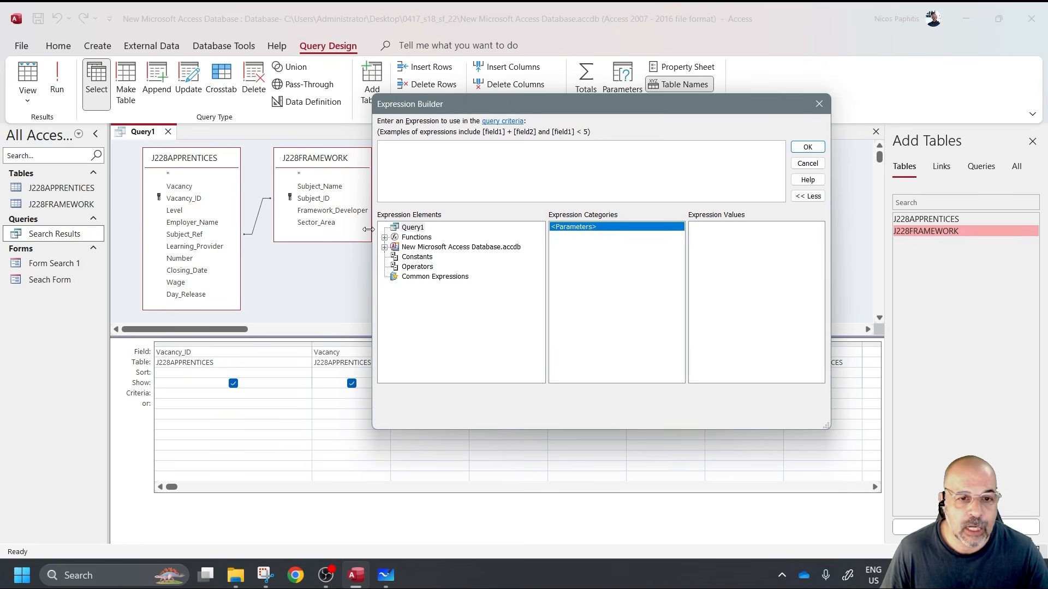
- Expand the database's expression elements and insert the Like comparison operator into the expression
left_click(384, 247)
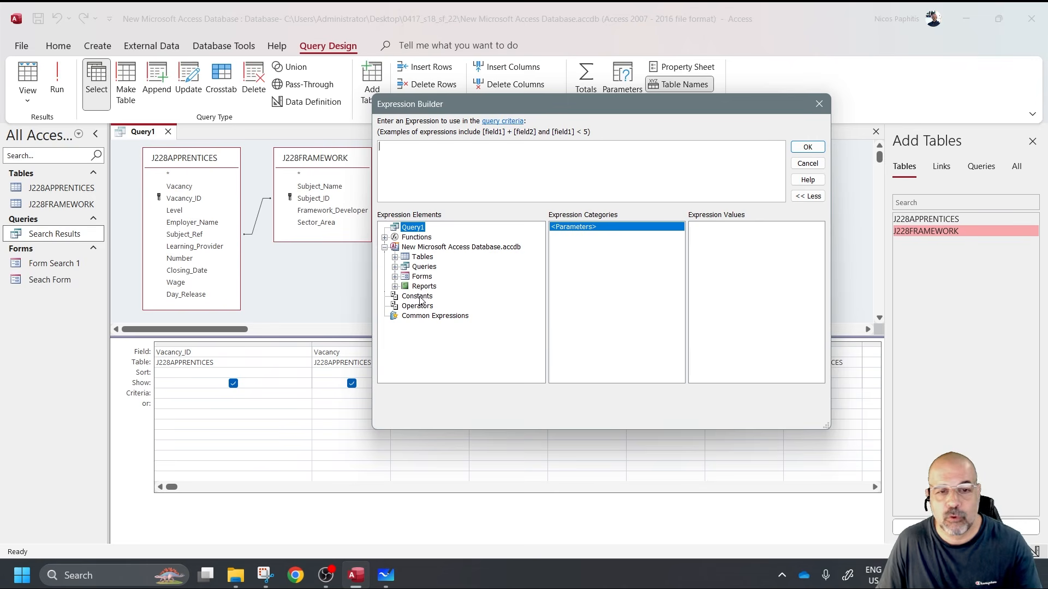
left_click(396, 307)
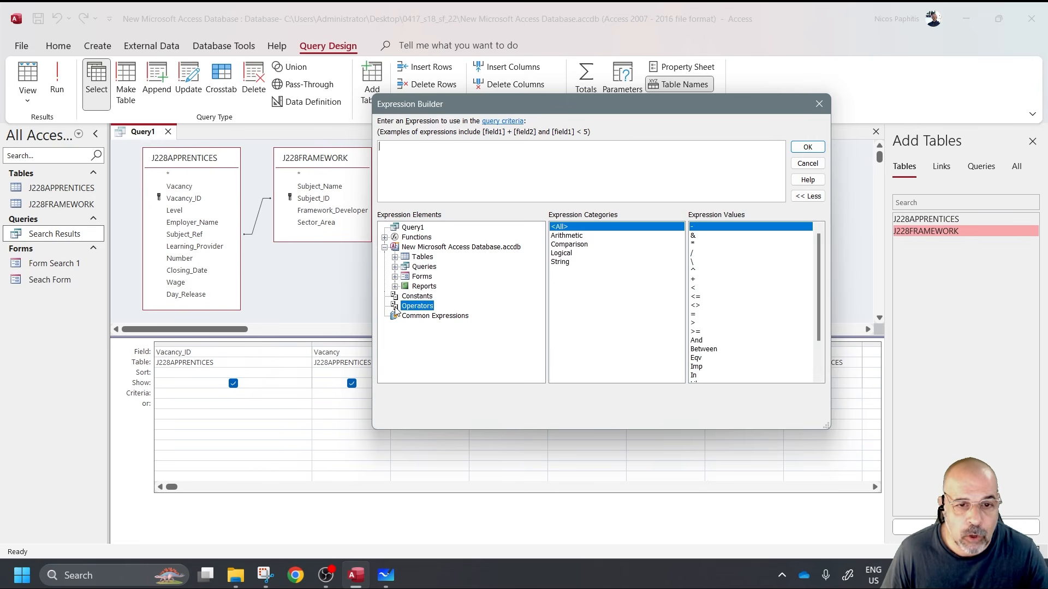
left_click(564, 254)
left_click(569, 245)
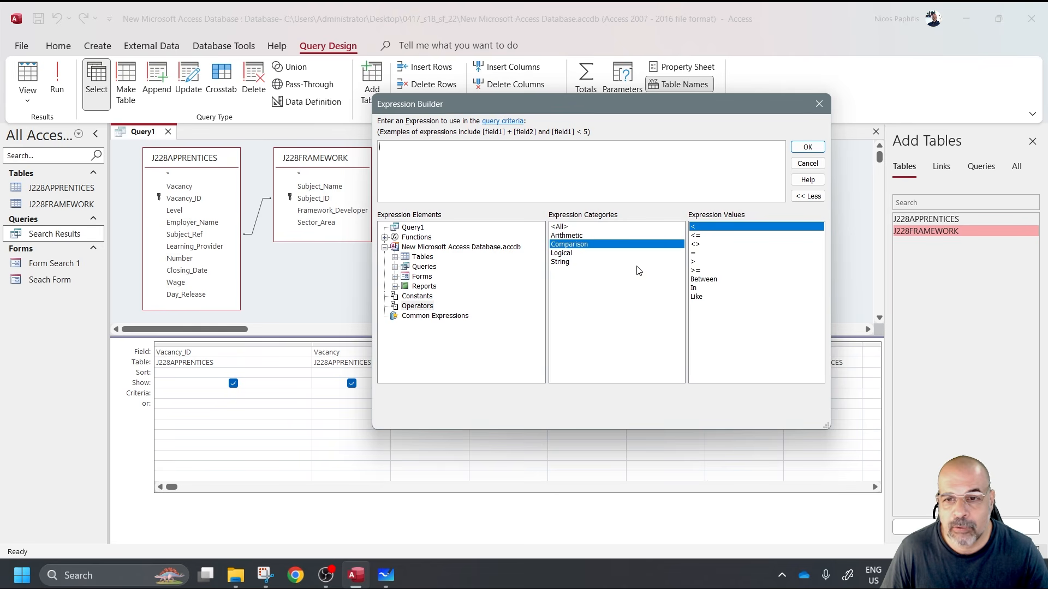
left_click(700, 296)
double_click(699, 298)
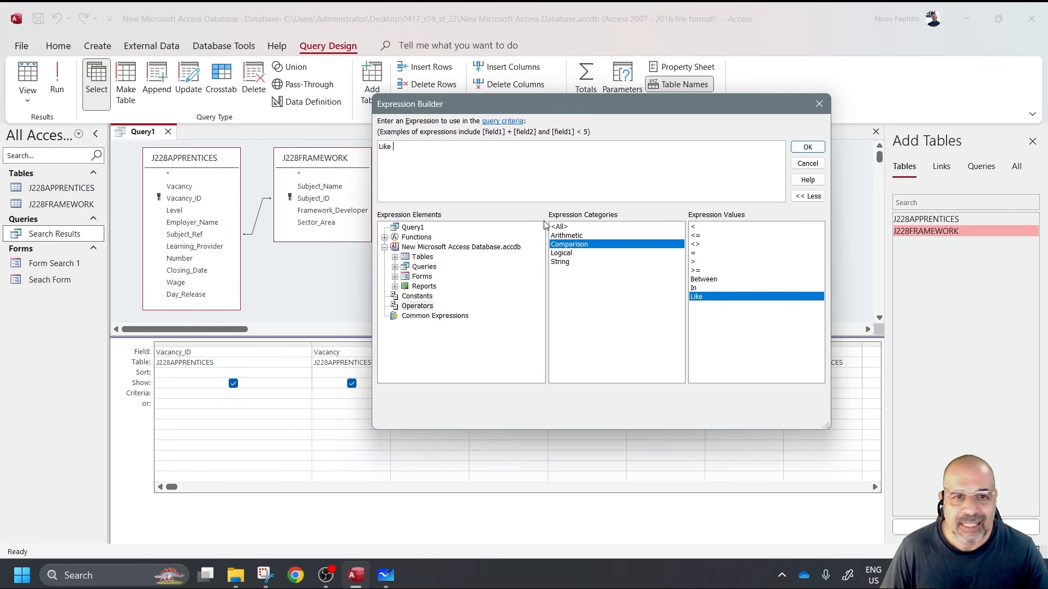
- Continue the Vacancy_ID expression after Like with the wildcard string "*" followed by the & string operator
left_click_drag(418, 158, 305, 159)
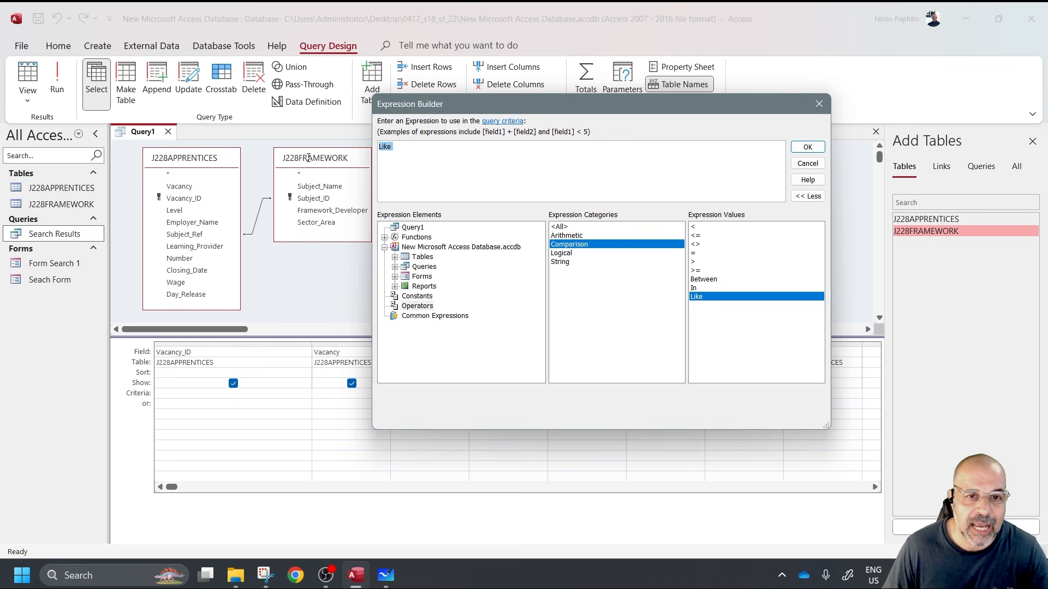
key("End")
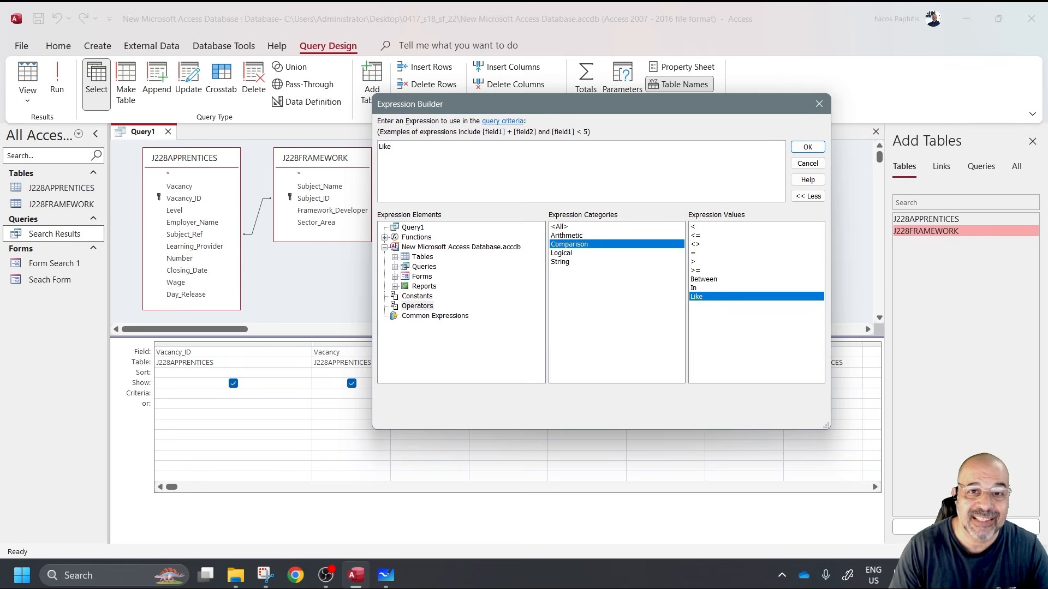
type("\"")
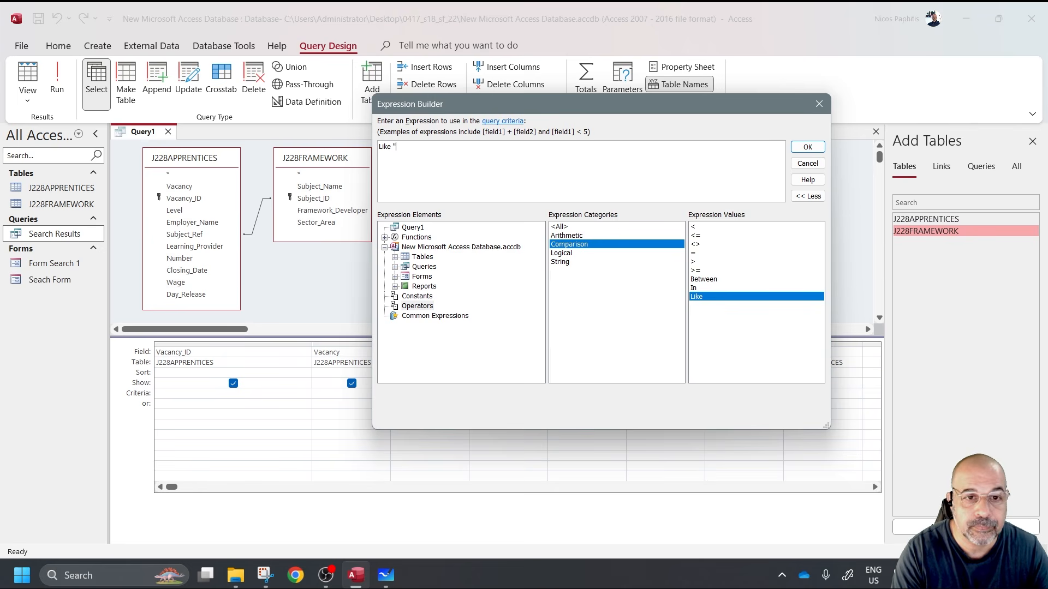
type("\"")
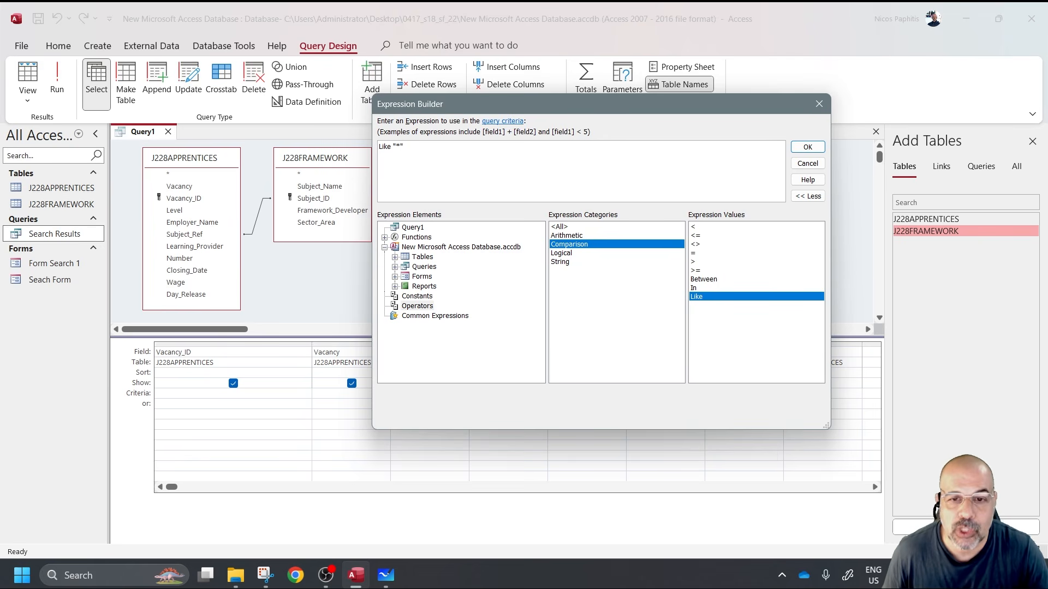
left_click(562, 262)
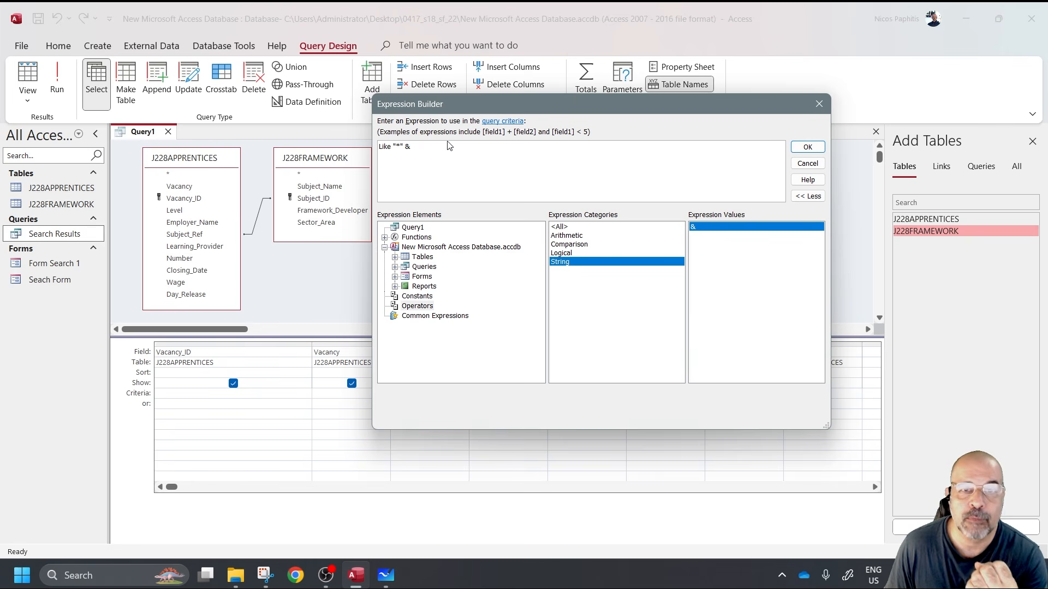
- Add the txt_Vacancy control of Form Search 1 to the expression after the & operator
left_click(385, 247)
left_click(385, 248)
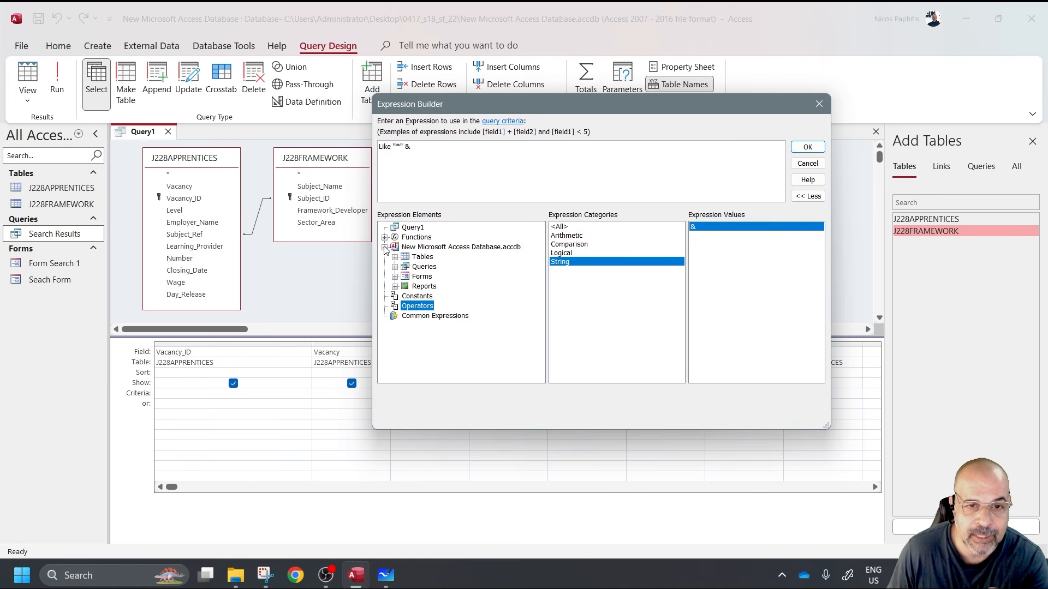
left_click(395, 277)
left_click(405, 296)
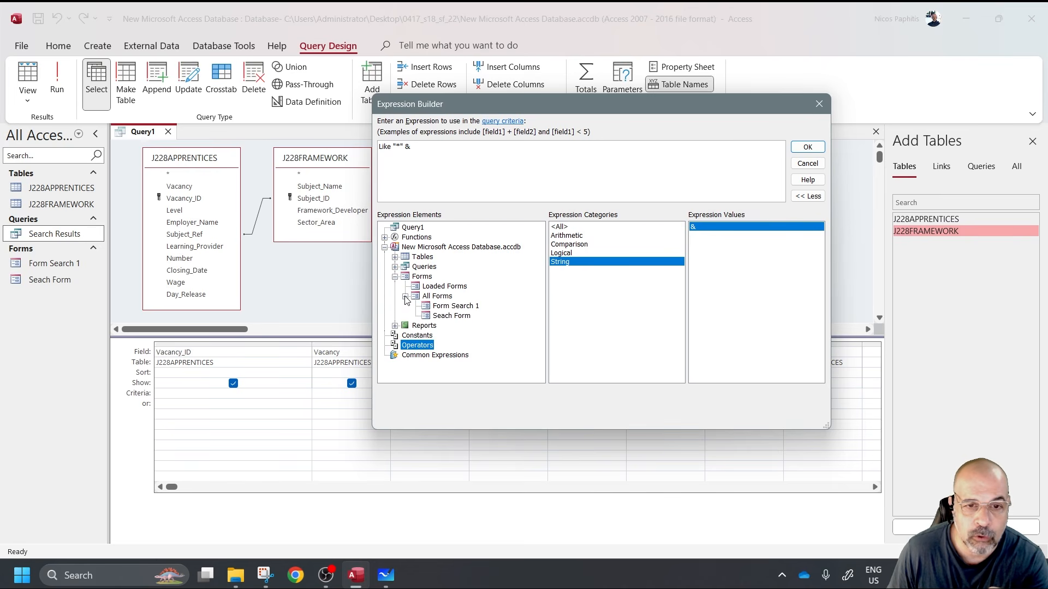
left_click(455, 307)
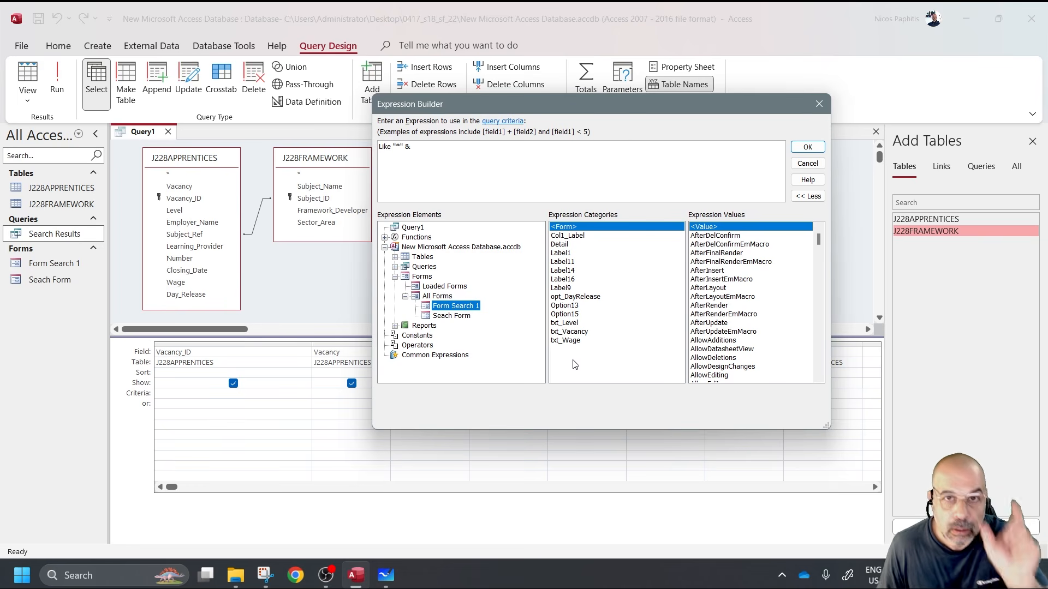
left_click(583, 334)
double_click(584, 332)
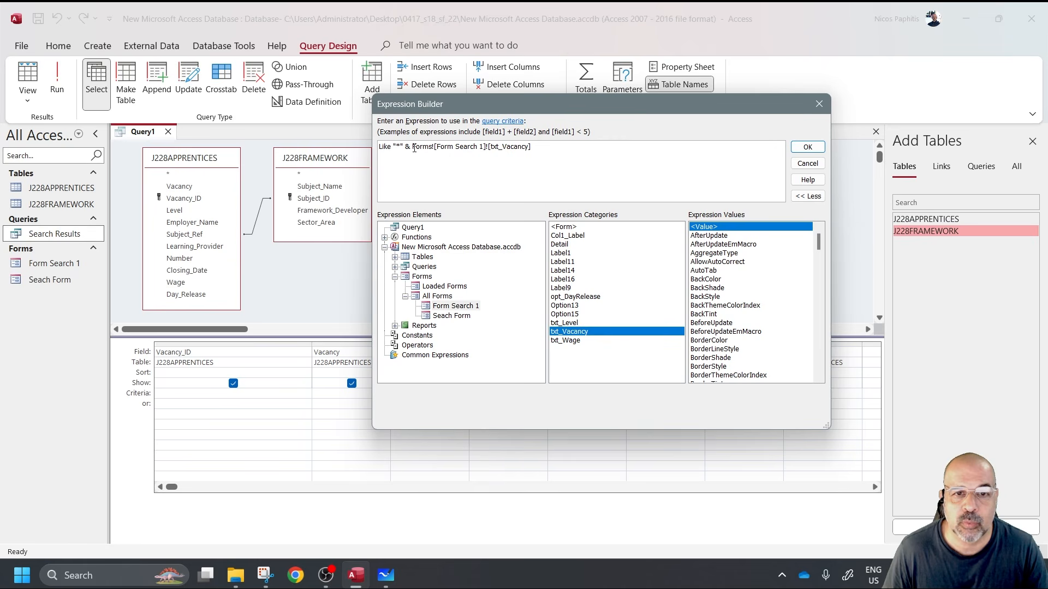
- Append & "*" to the expression, accept it as the Vacancy_ID criterion, and widen that column to fit it
left_click_drag(413, 148, 532, 151)
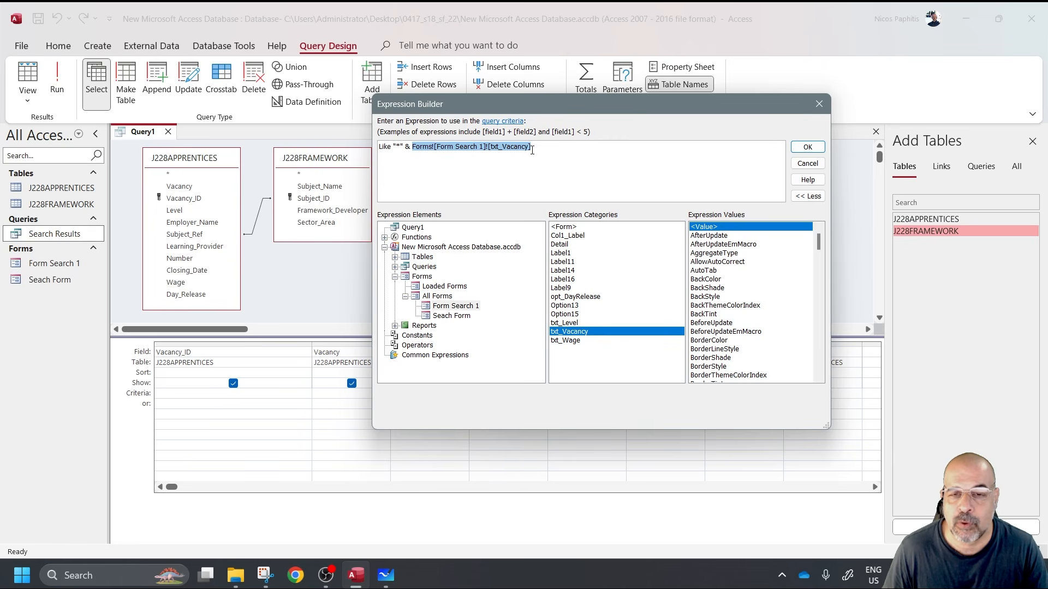
left_click(532, 150)
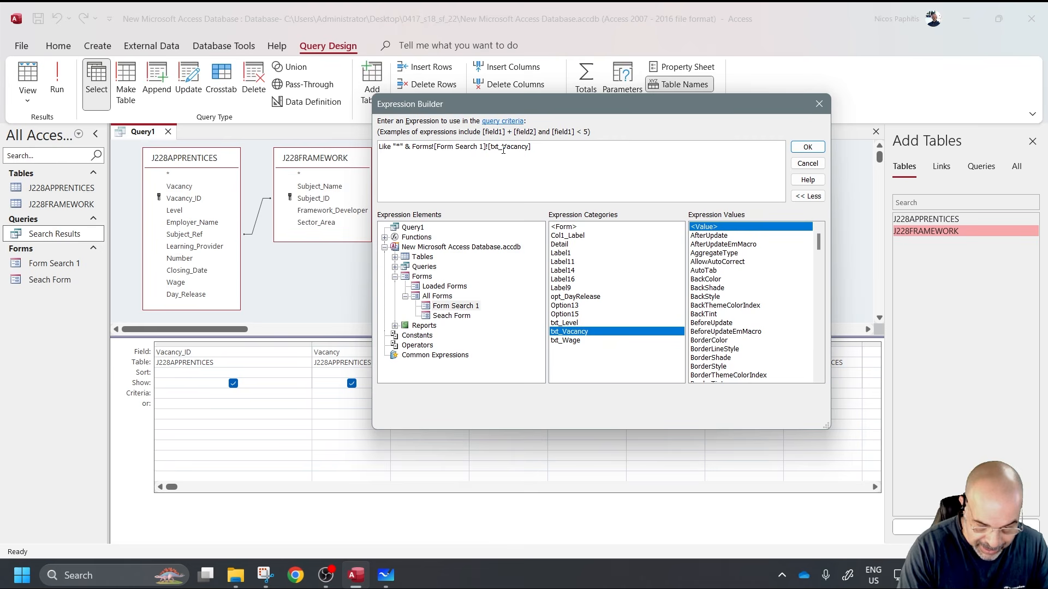
type("&\"*\"")
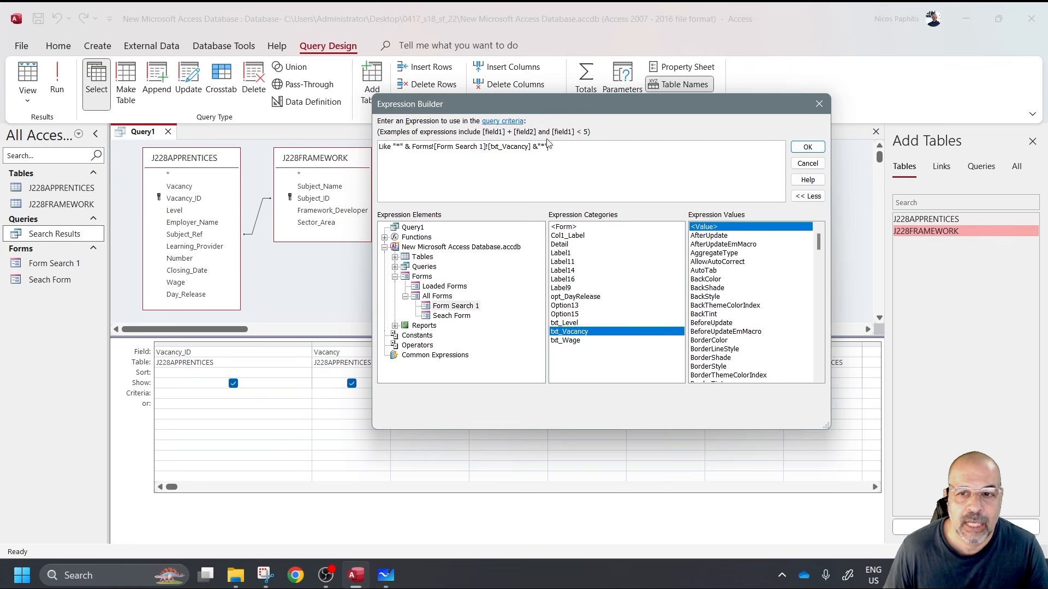
left_click(804, 148)
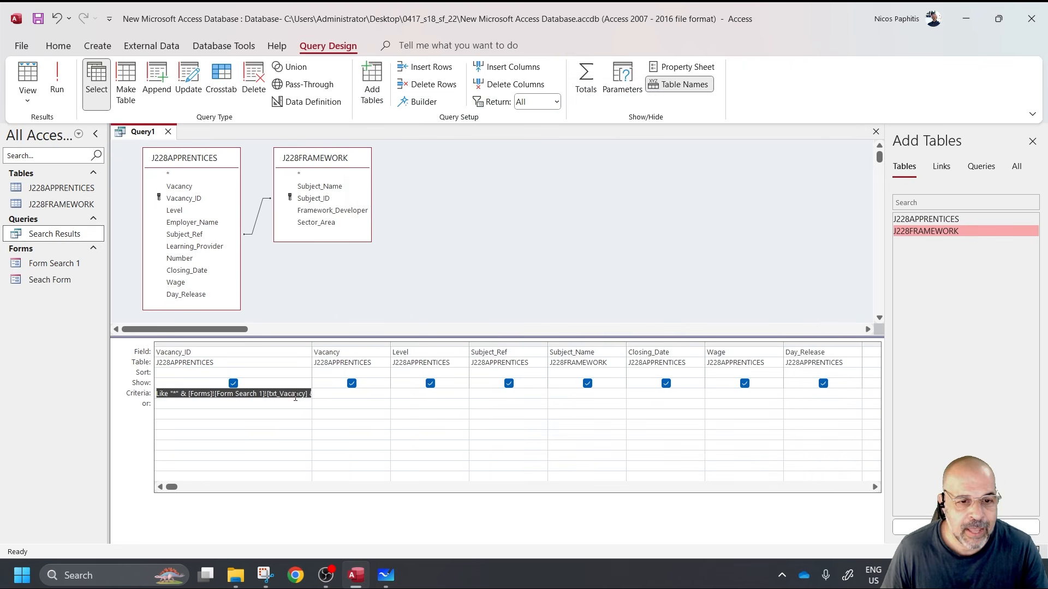
left_click_drag(311, 346, 362, 346)
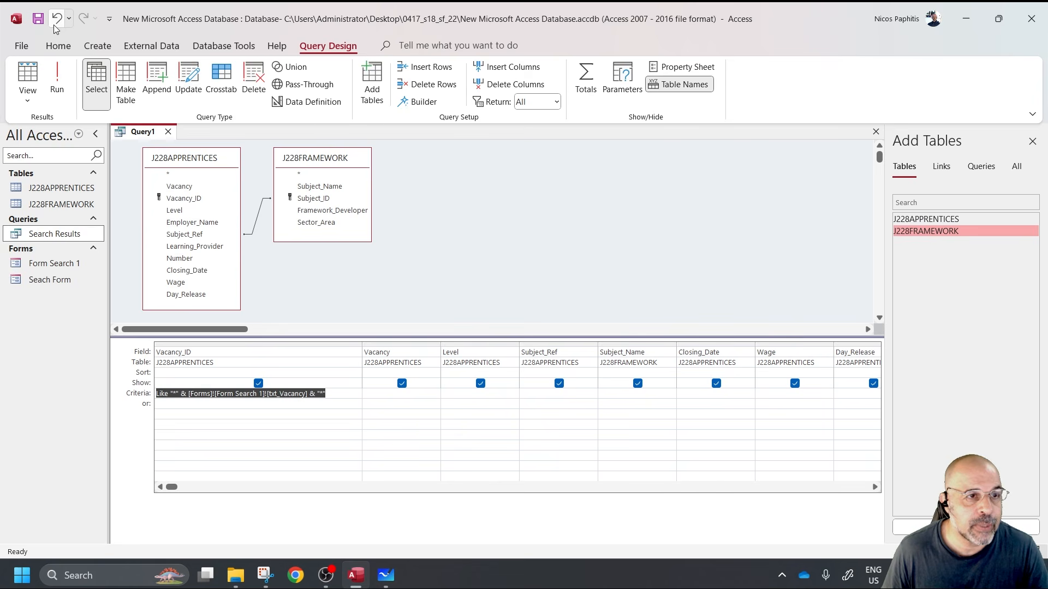
- Save the query as Results Search 1
left_click(39, 19)
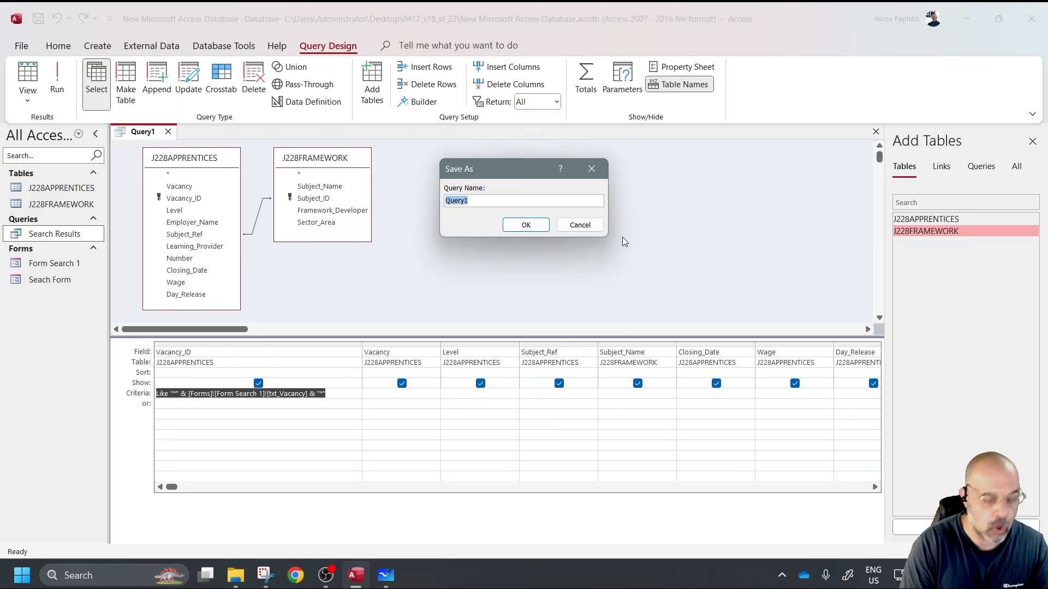
type("Resulte")
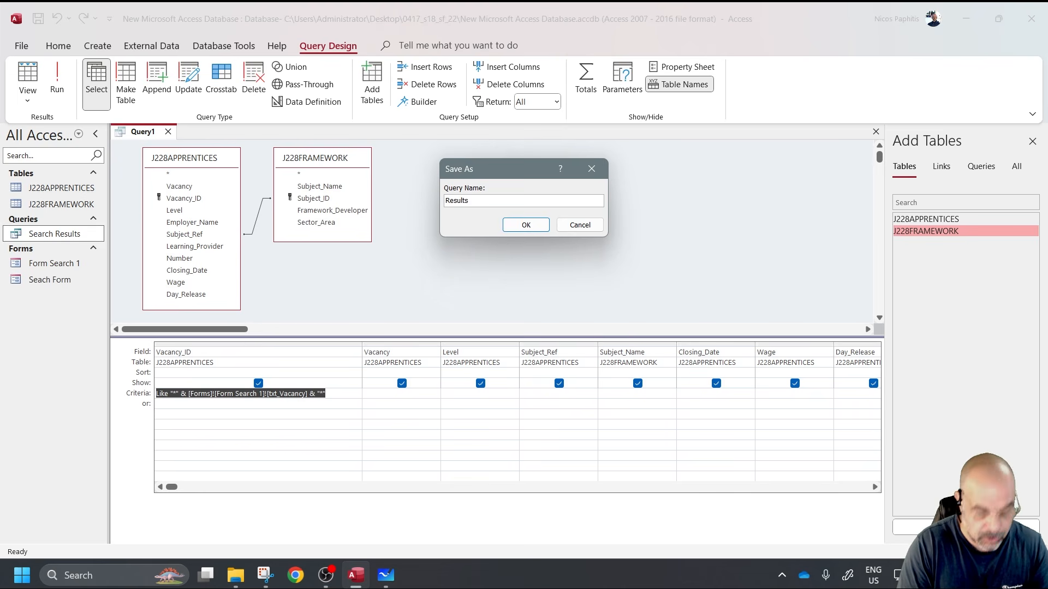
type(" Search 1")
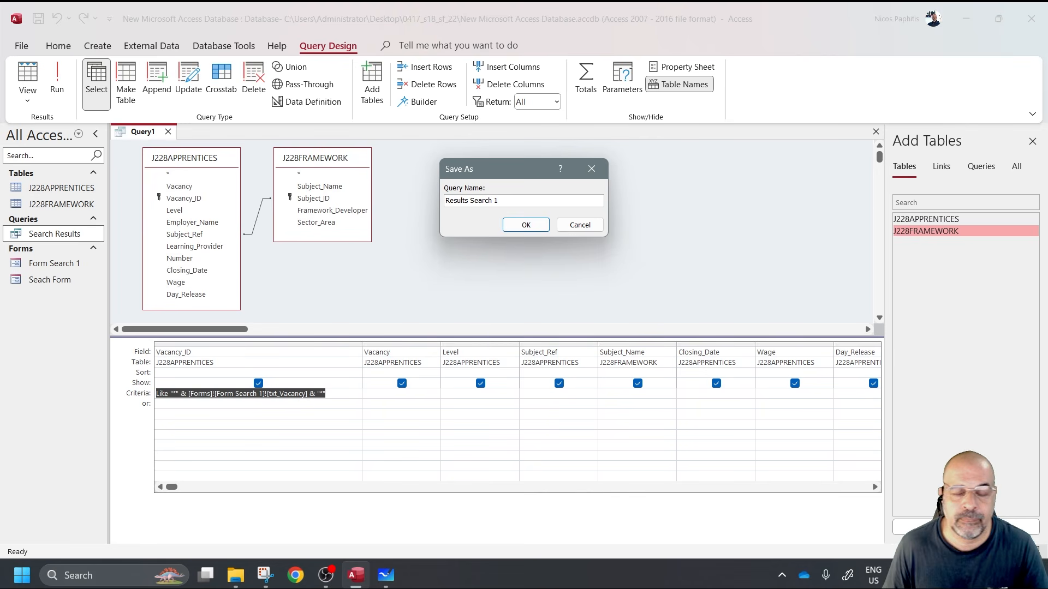
left_click(526, 226)
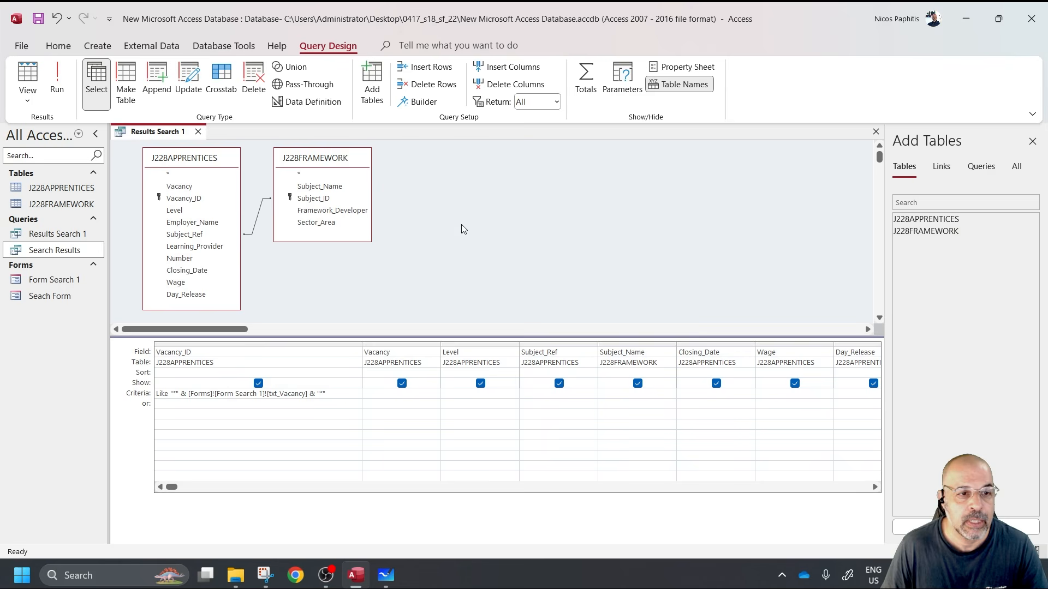
- Close the Results Search 1 query and open Form Search 1 in Form View
left_click(199, 132)
left_click(72, 281)
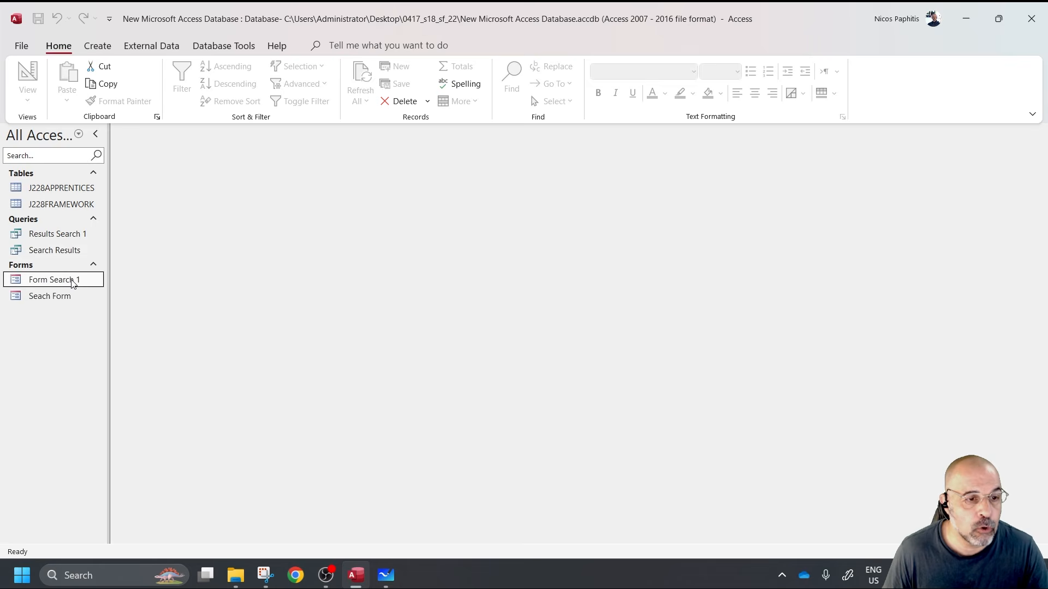
double_click(72, 281)
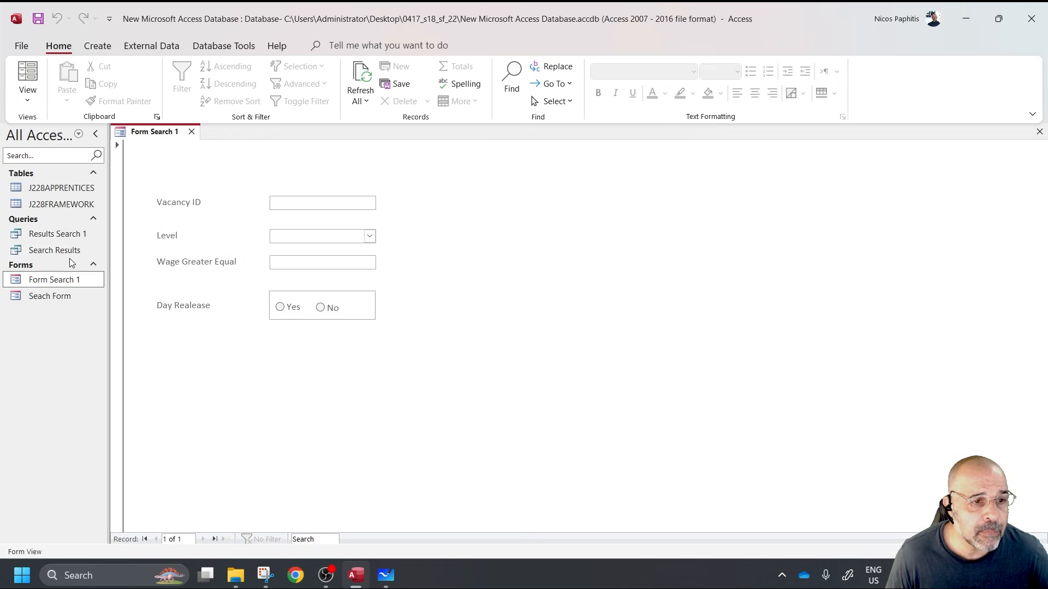
- Run the Results Search 1 query with the form's Vacancy ID left blank, look through its records, and close it
double_click(85, 236)
scroll(409, 218, "down", 10)
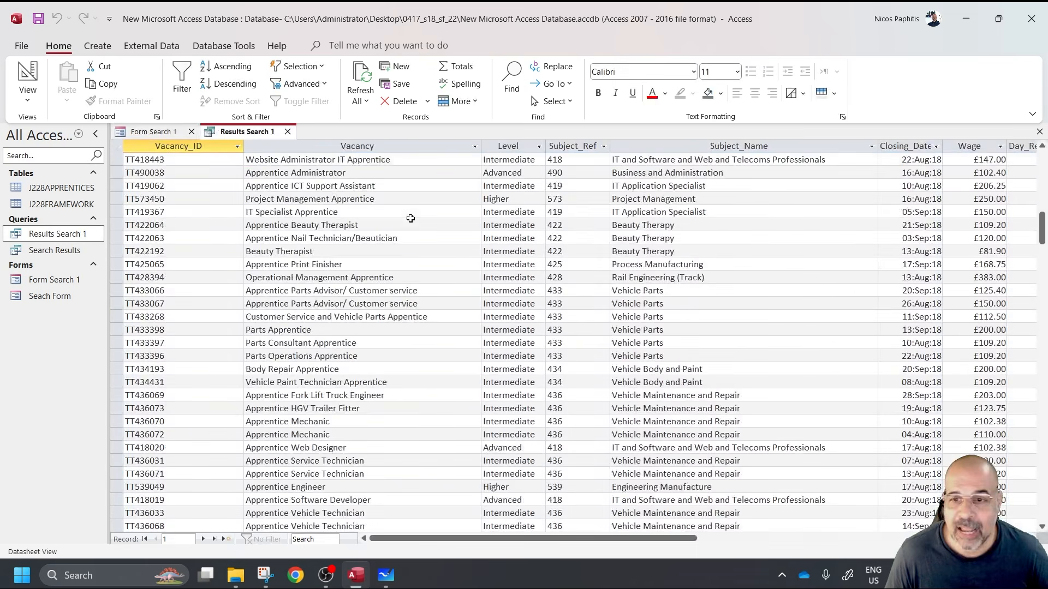
scroll(410, 221, "down", 10)
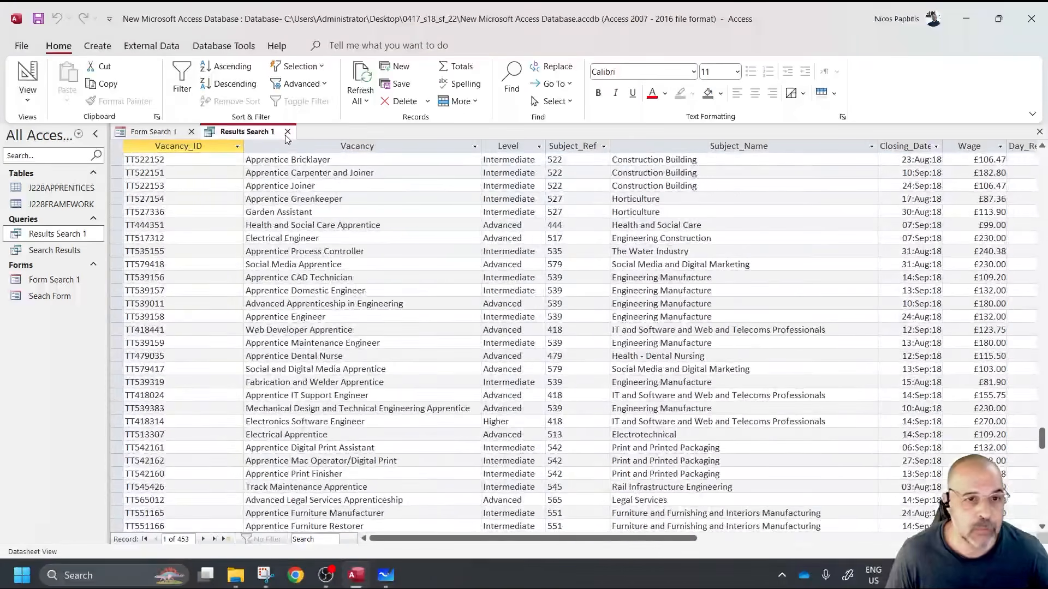
left_click(287, 132)
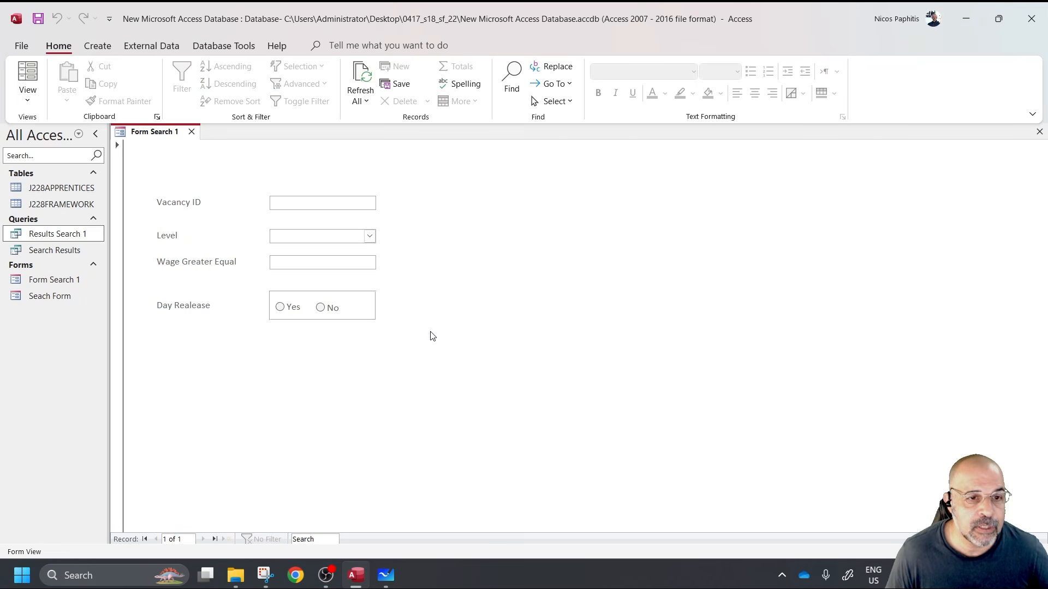
- Test the search with 60 as the Vacancy ID, check the Vacancy_ID column in Results Search 1, and close the query
type("60")
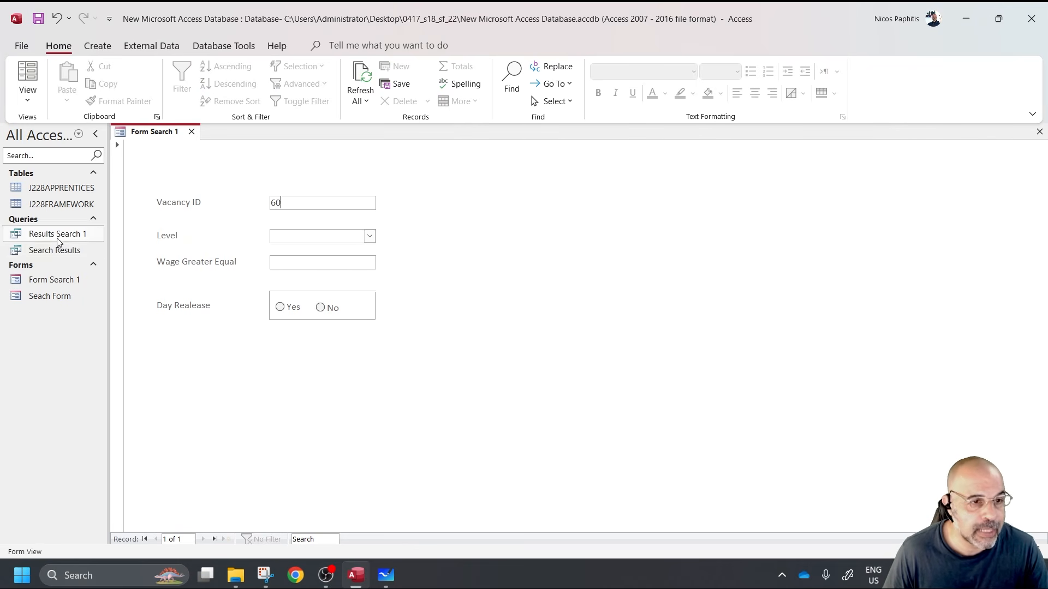
double_click(79, 235)
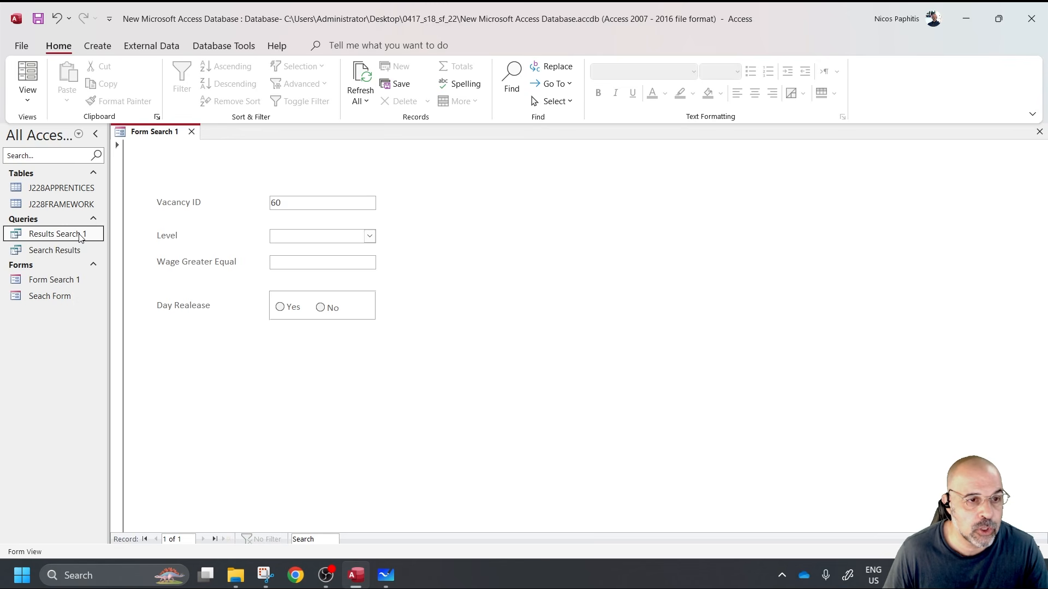
left_click(182, 140)
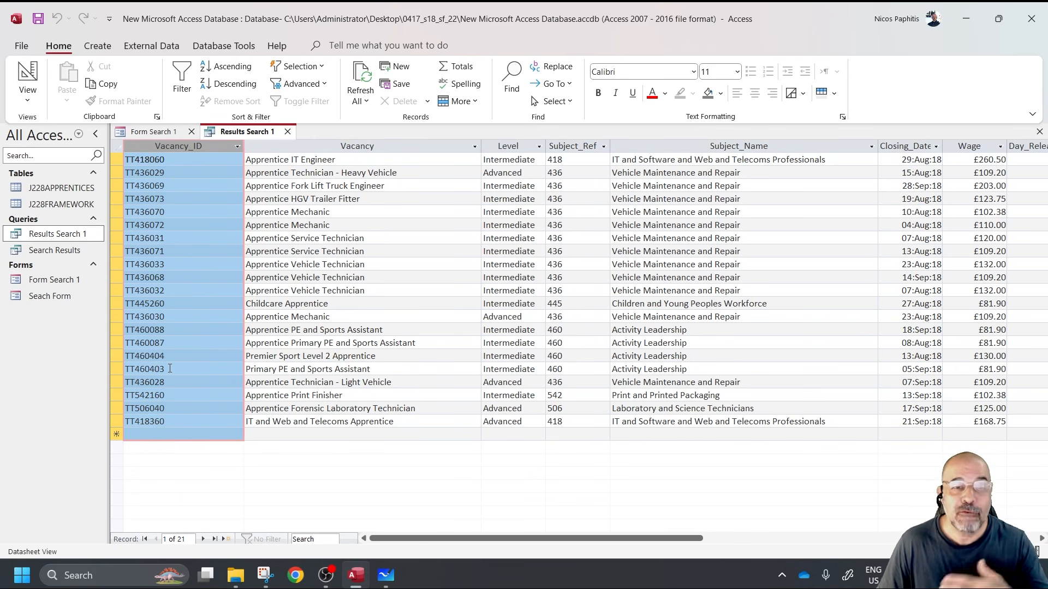
left_click(287, 133)
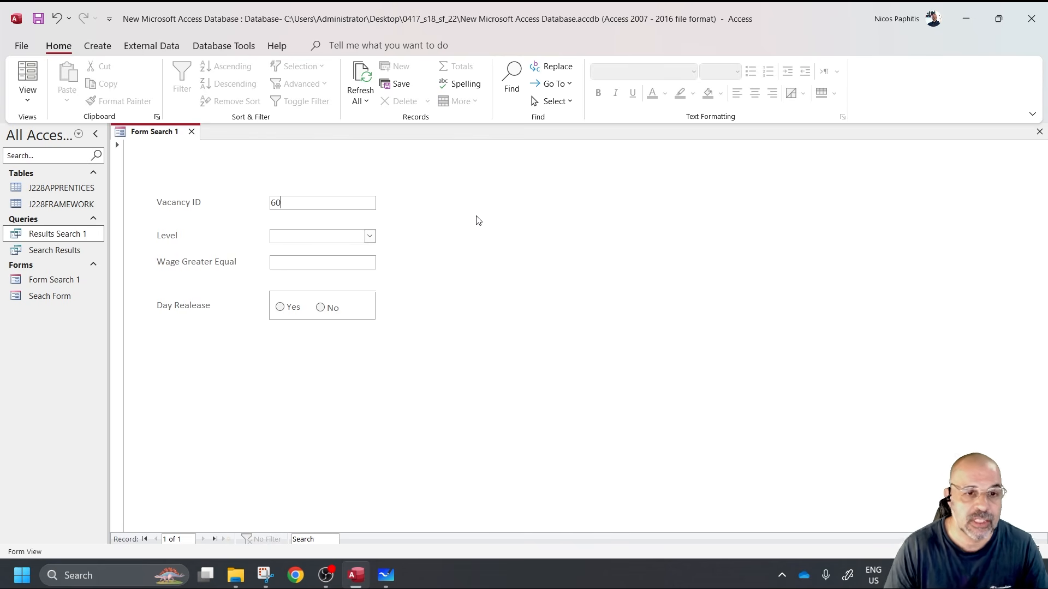
- Switch Form Search 1 to Design View and widen its detail area to about 16.5 cm
left_click(25, 103)
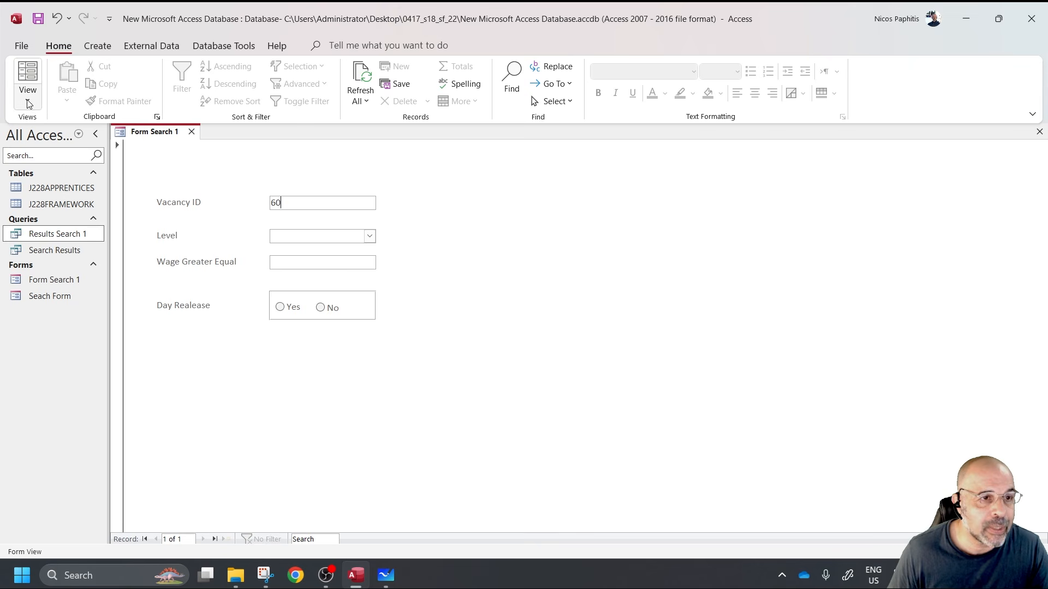
left_click(82, 182)
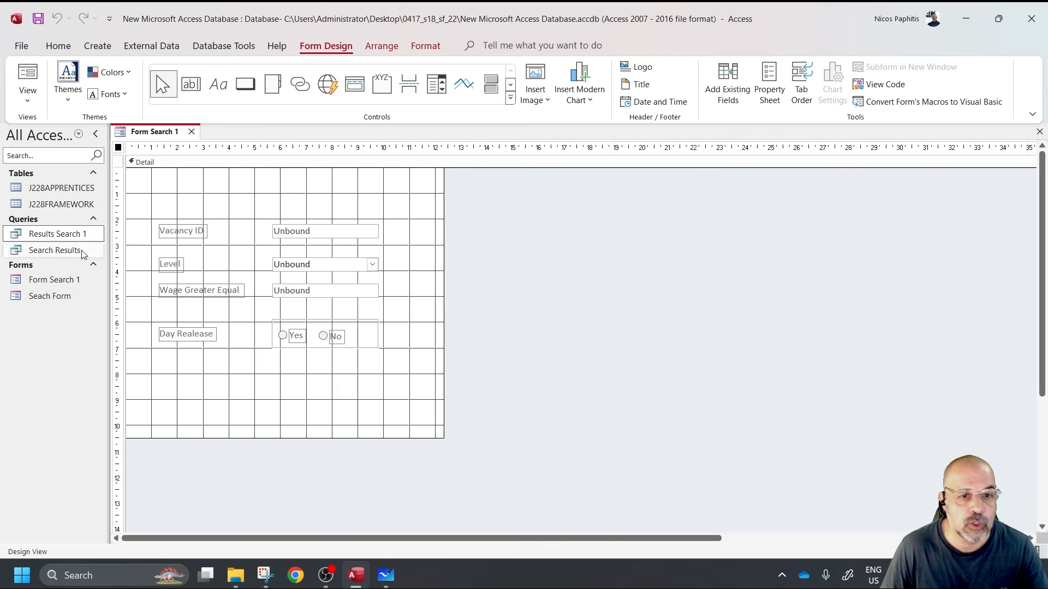
left_click_drag(444, 267, 552, 273)
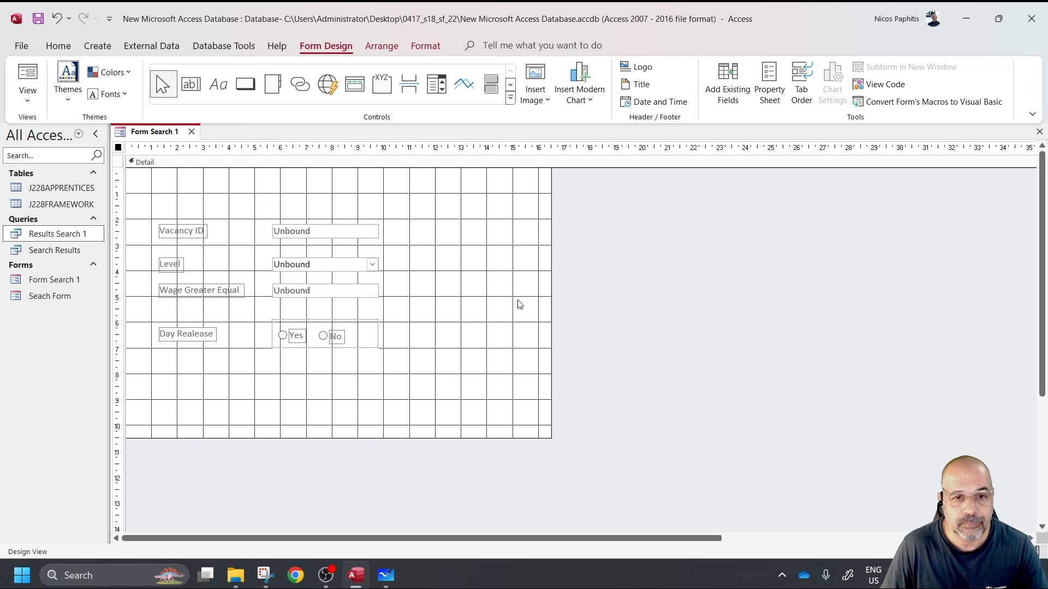
- Add a command button beside the Vacancy ID and Level fields that uses the Miscellaneous action Run Query to run Results Search 1
left_click(252, 93)
left_click_drag(411, 223, 499, 254)
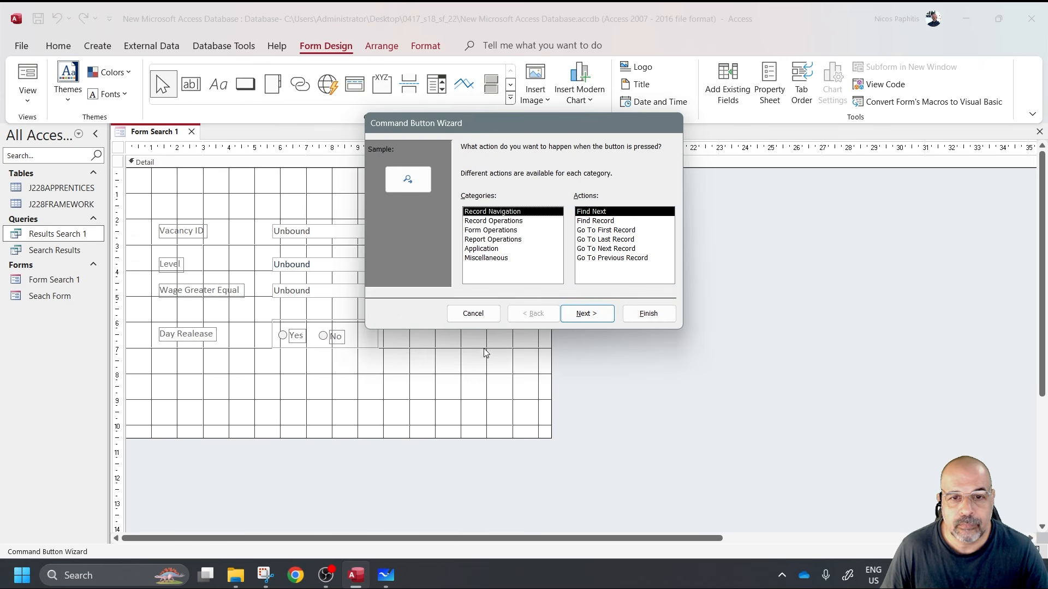
left_click(491, 258)
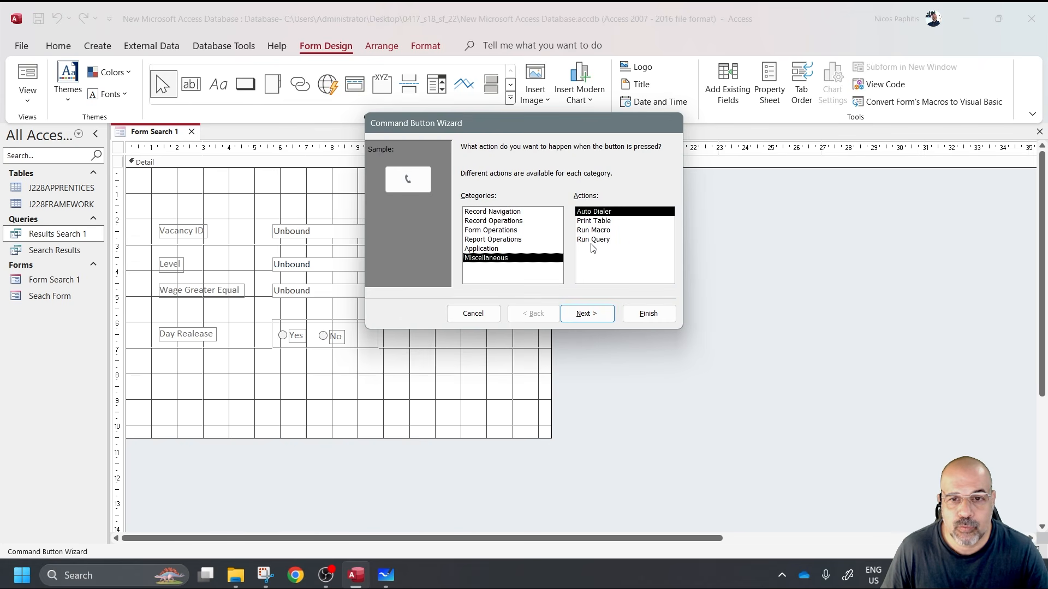
left_click(600, 241)
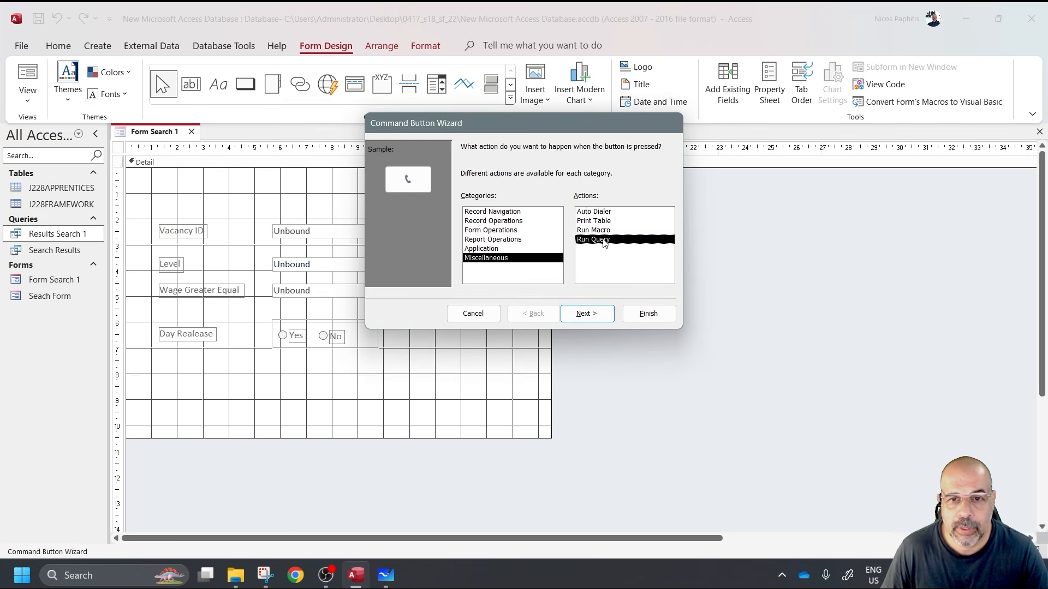
left_click(579, 316)
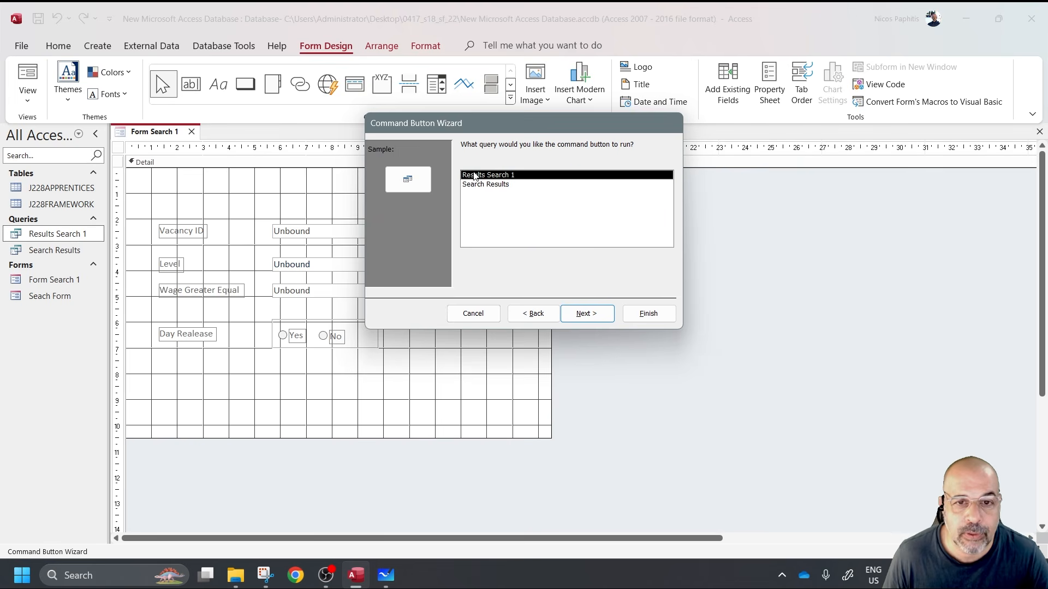
left_click(586, 313)
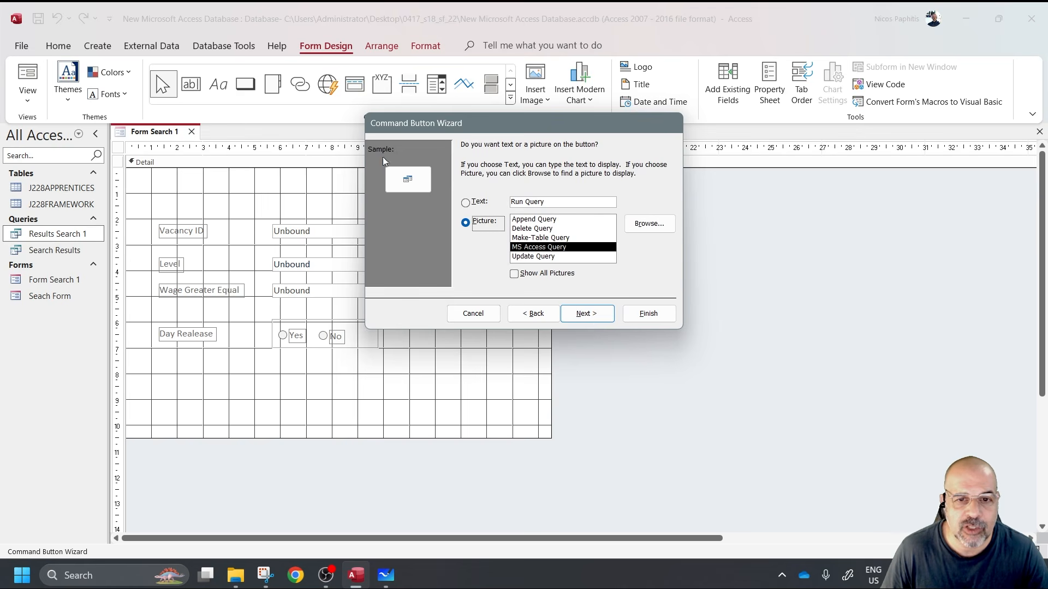
- Have the new command button show text instead of a picture and start editing its caption
left_click(465, 205)
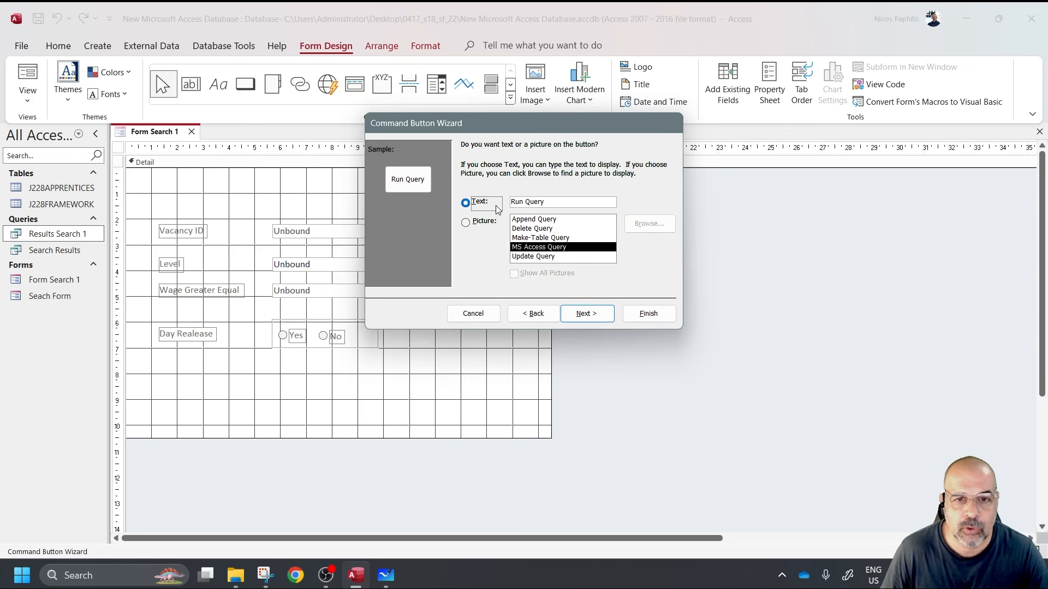
left_click(556, 203)
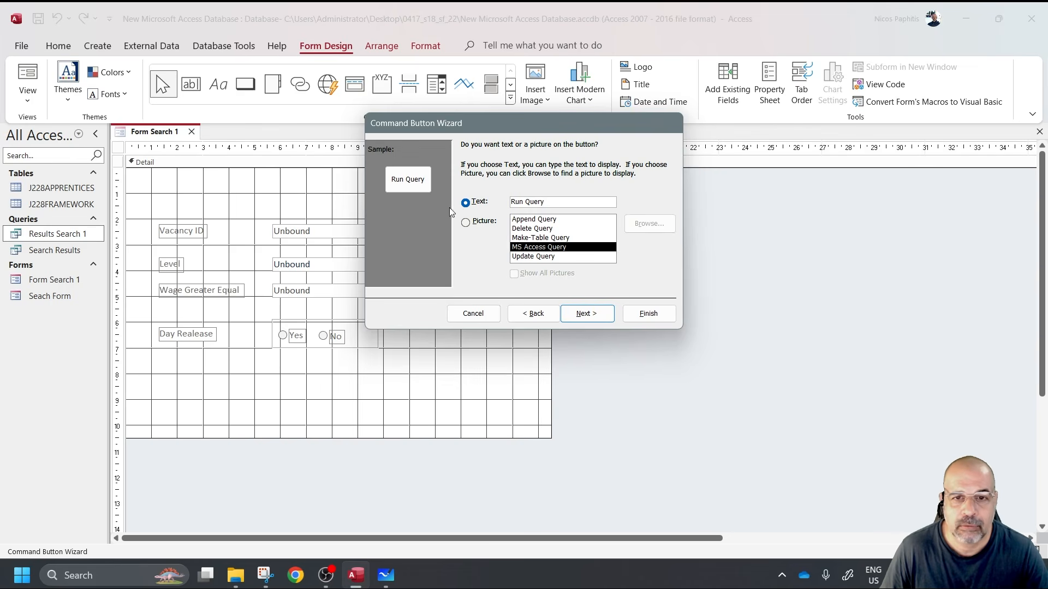
- Finish the command button with the text Run Query, test it in Form view, and close the query results
left_click(666, 320)
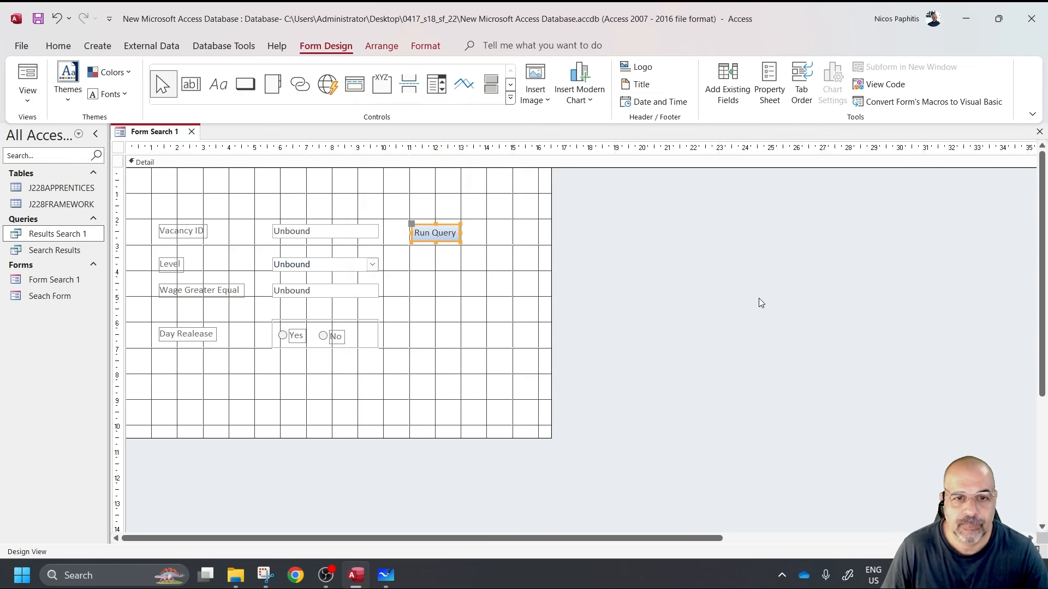
left_click(29, 97)
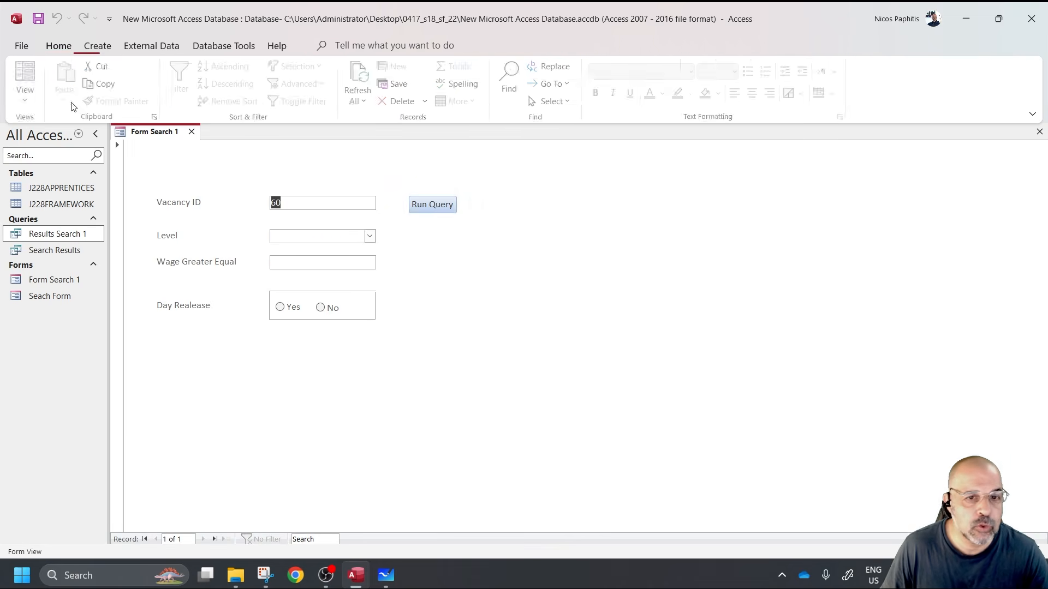
left_click(436, 203)
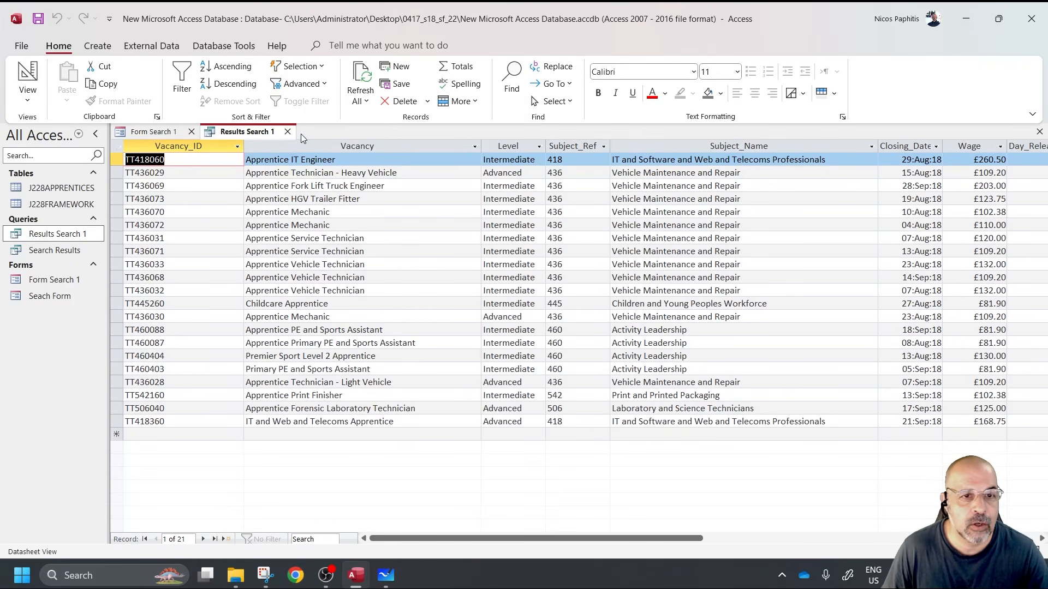
left_click(286, 132)
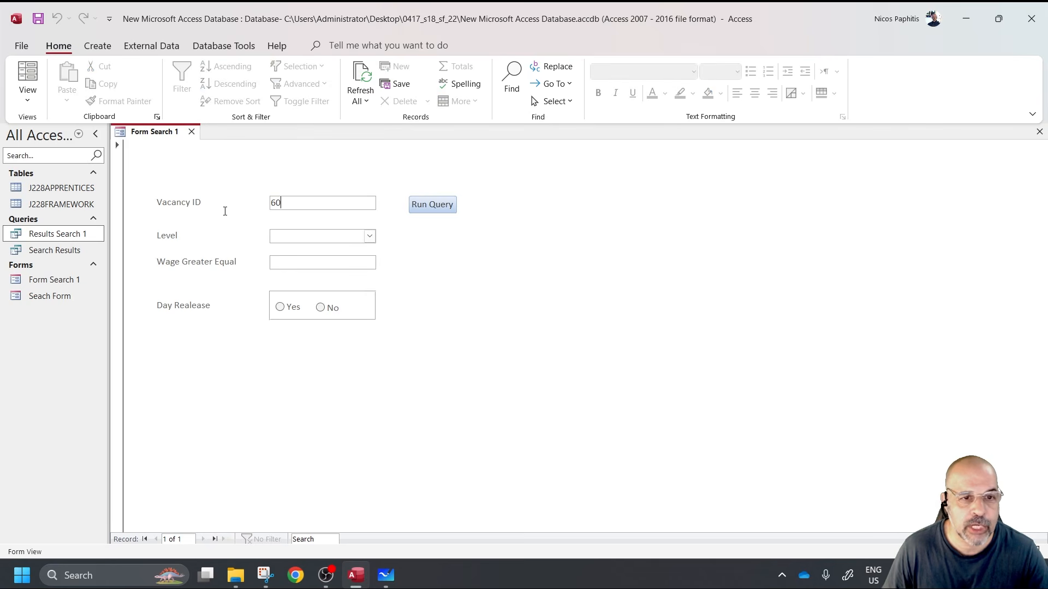
- Set the form's Vacancy ID to 56, run the query from the form, and close the results
key("BackSpace")
key("BackSpace")
type("56")
left_click(430, 206)
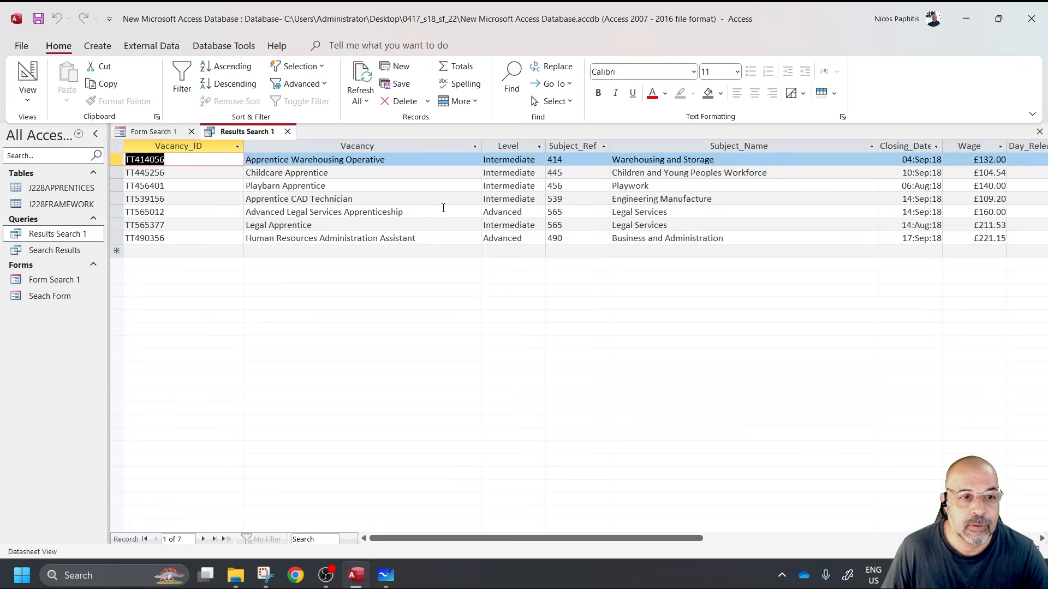
left_click(287, 132)
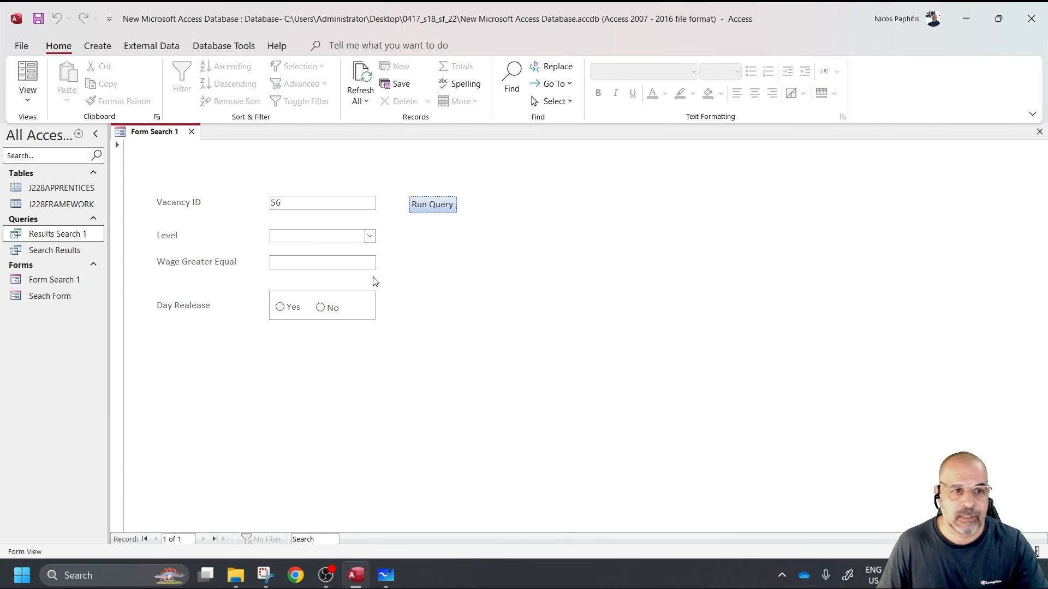
- Open the Results Search 1 query in Design view and check the Level options offered on Form Search 1
double_click(69, 235)
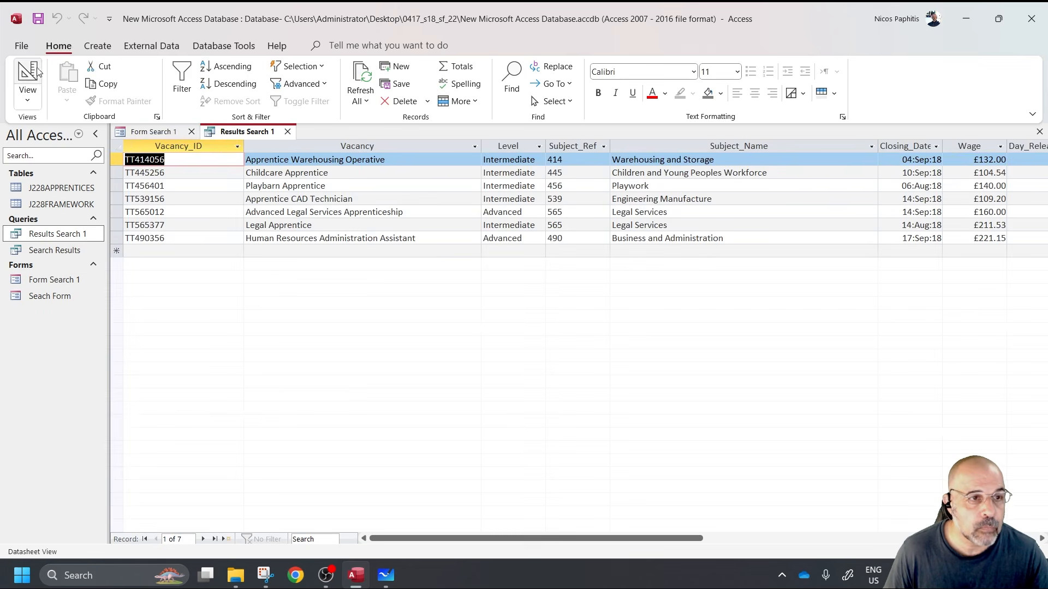
left_click(27, 76)
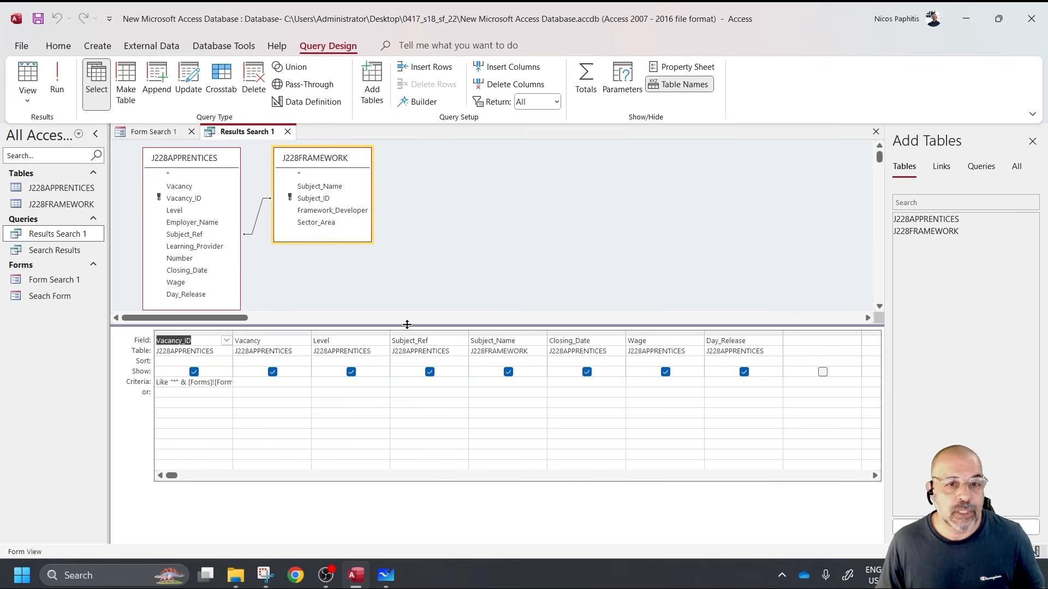
left_click(152, 132)
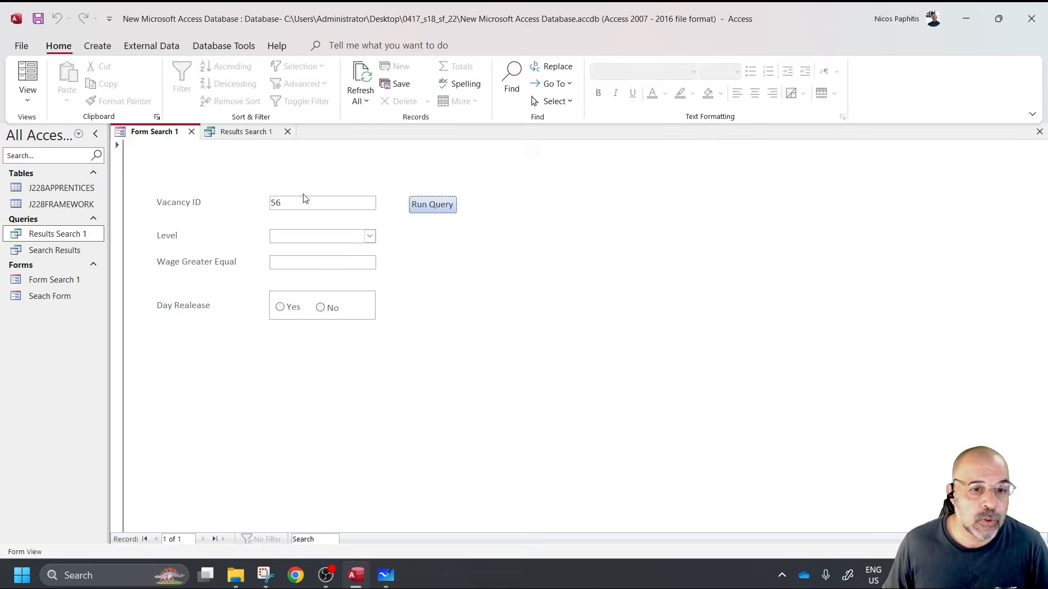
left_click(370, 237)
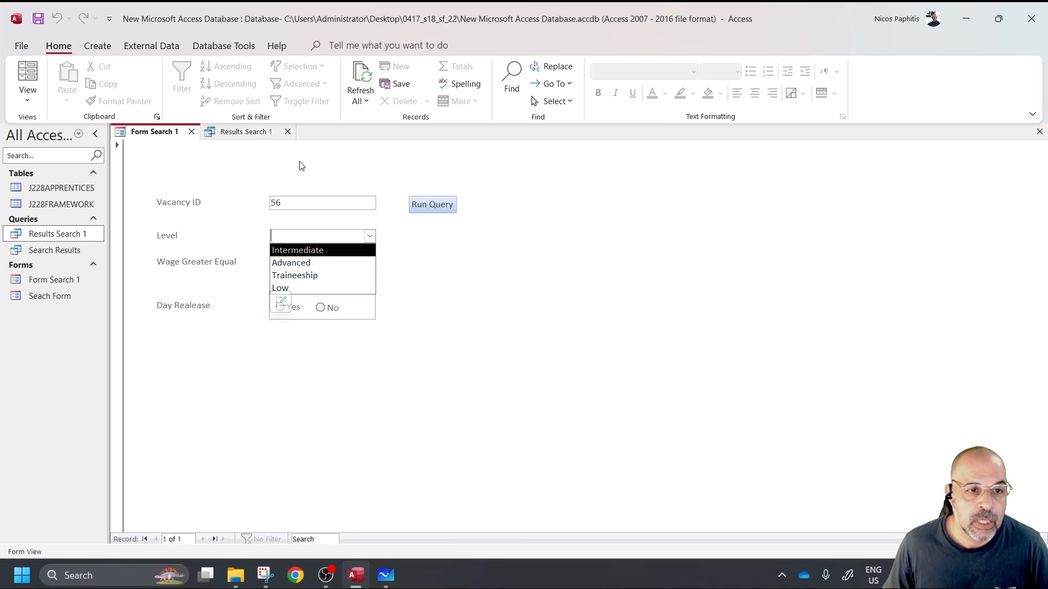
left_click(240, 132)
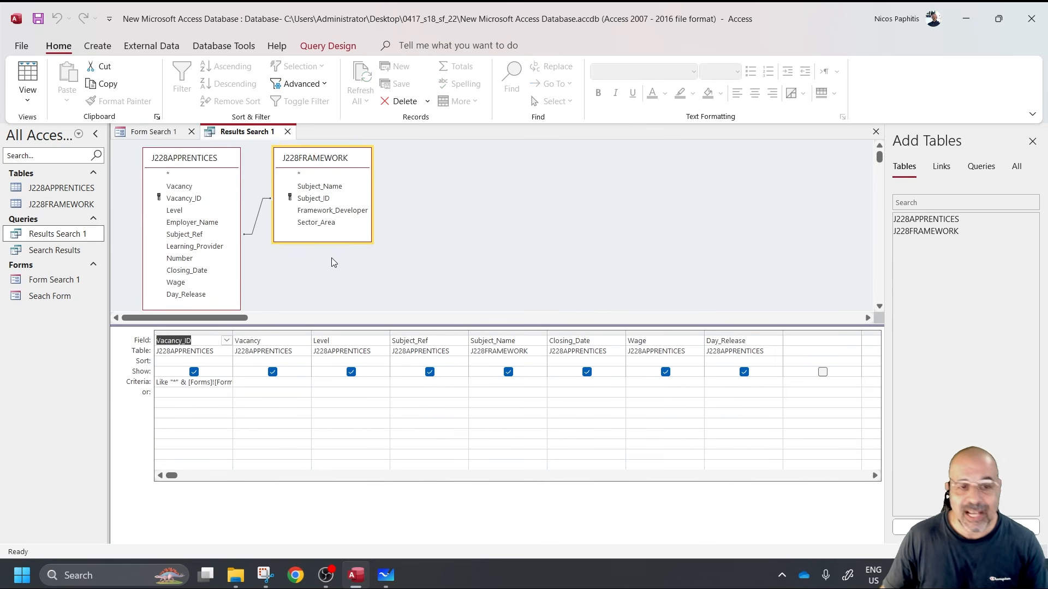
- Widen the query's Level column and begin its criteria in the Expression Builder with Like "*"&
left_click(360, 385)
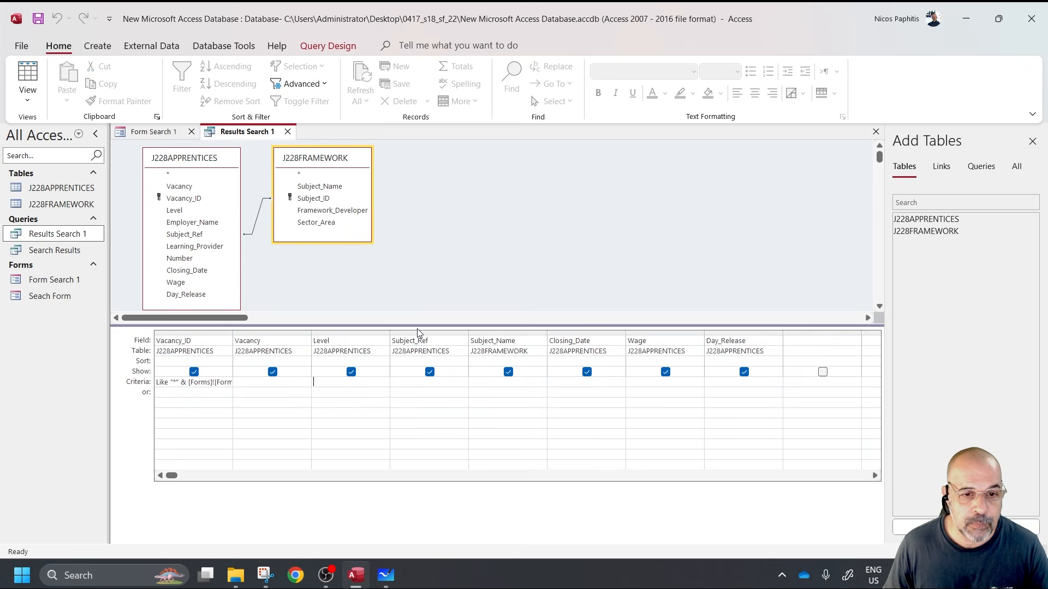
left_click_drag(390, 330, 495, 331)
right_click(371, 381)
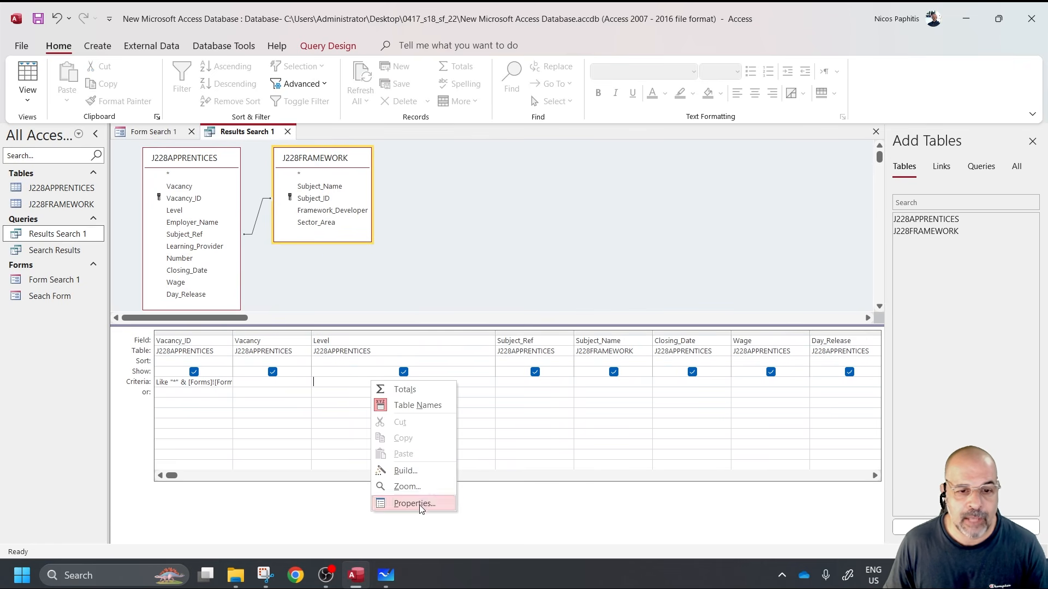
left_click(431, 470)
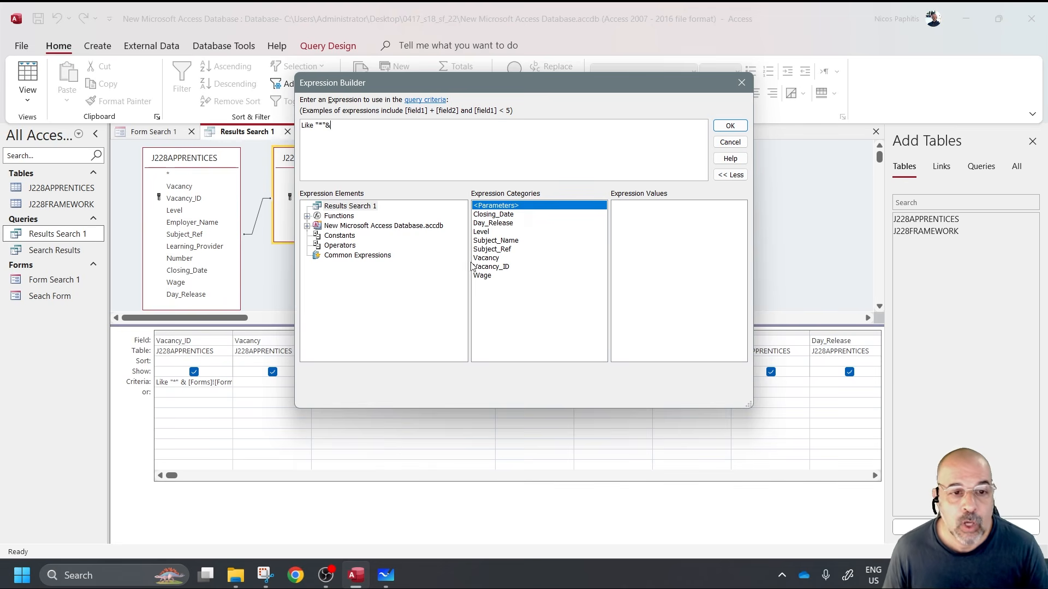
- Add the txt_Level control of Form Search 1 to the Level criteria expression
left_click(307, 226)
left_click(317, 254)
left_click(327, 274)
left_click(367, 295)
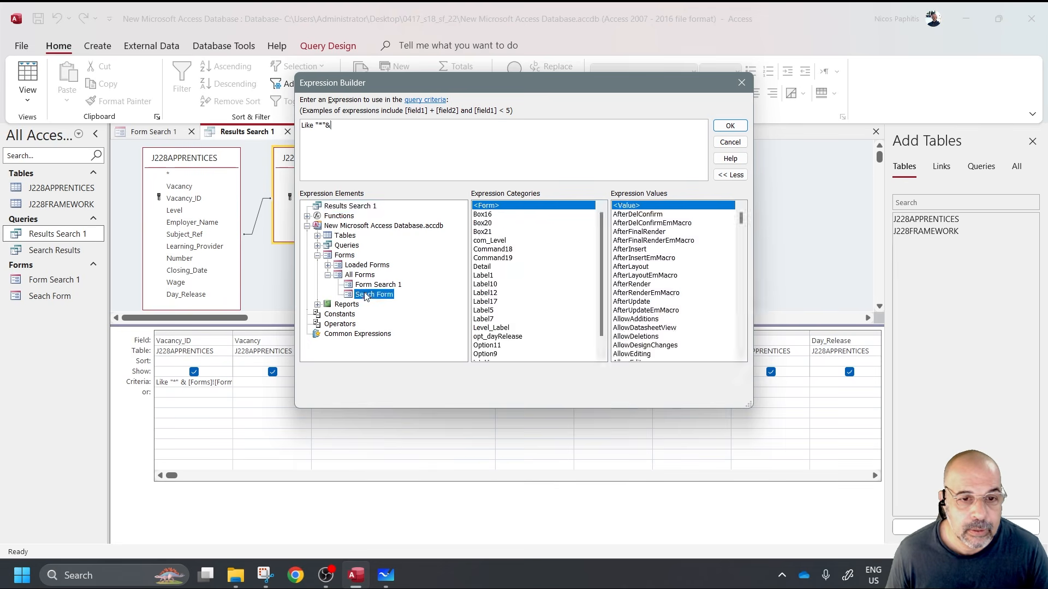
left_click(391, 284)
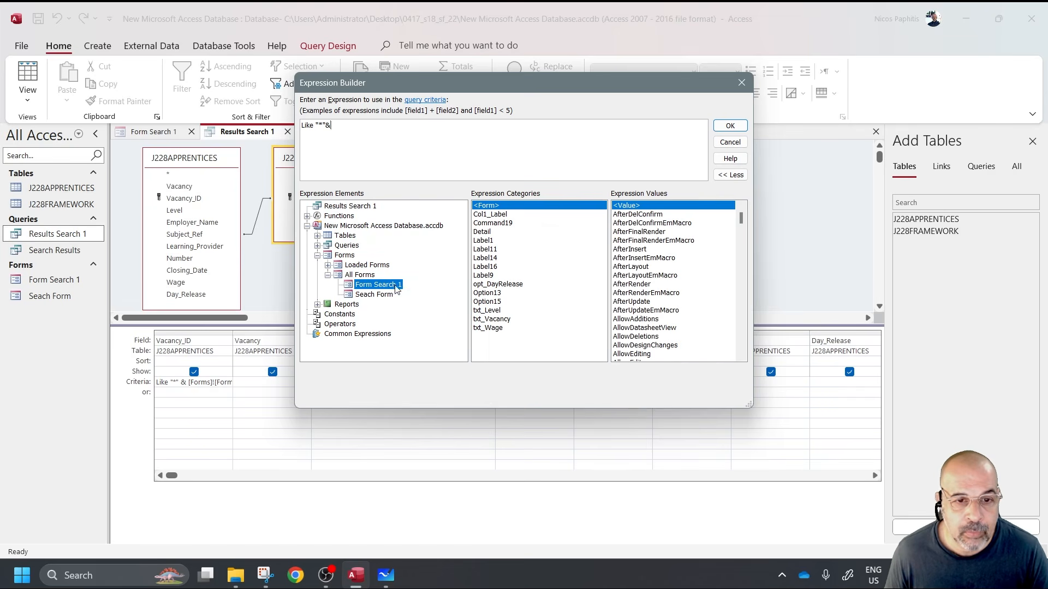
left_click(489, 311)
double_click(508, 311)
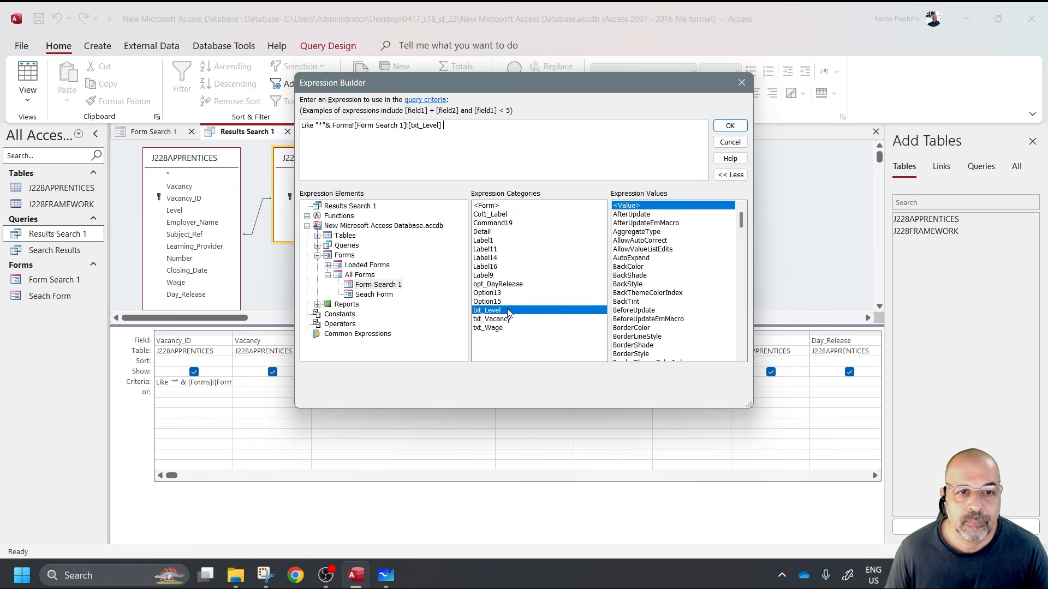
- Try the Level expression without the leading "*"& wildcard, and undo the deletion
double_click(319, 125)
left_click_drag(315, 125, 324, 129)
key("Delete")
key("Delete")
key("Delete")
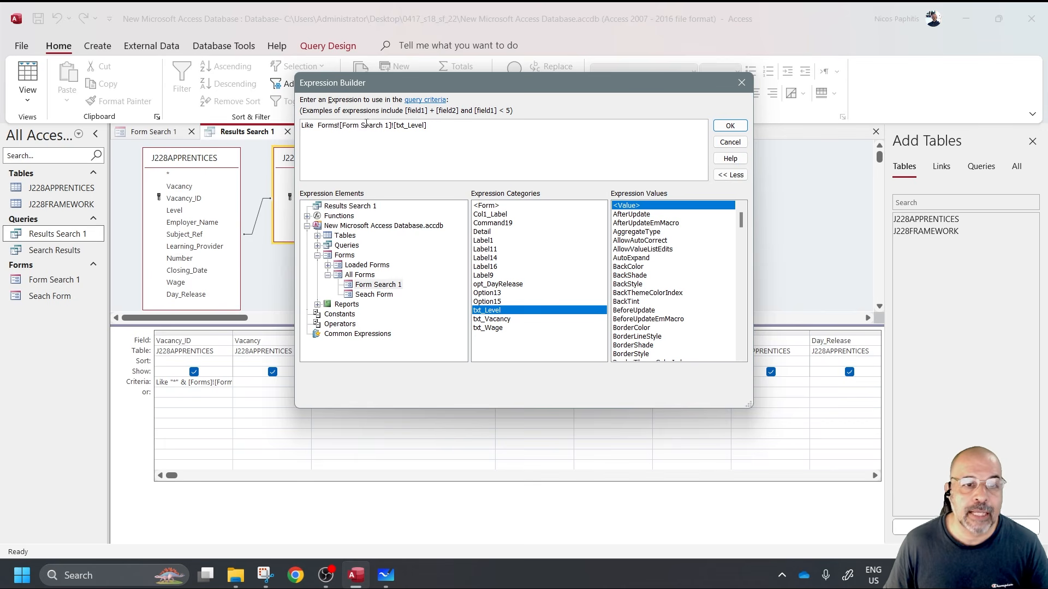
left_click_drag(428, 125, 316, 125)
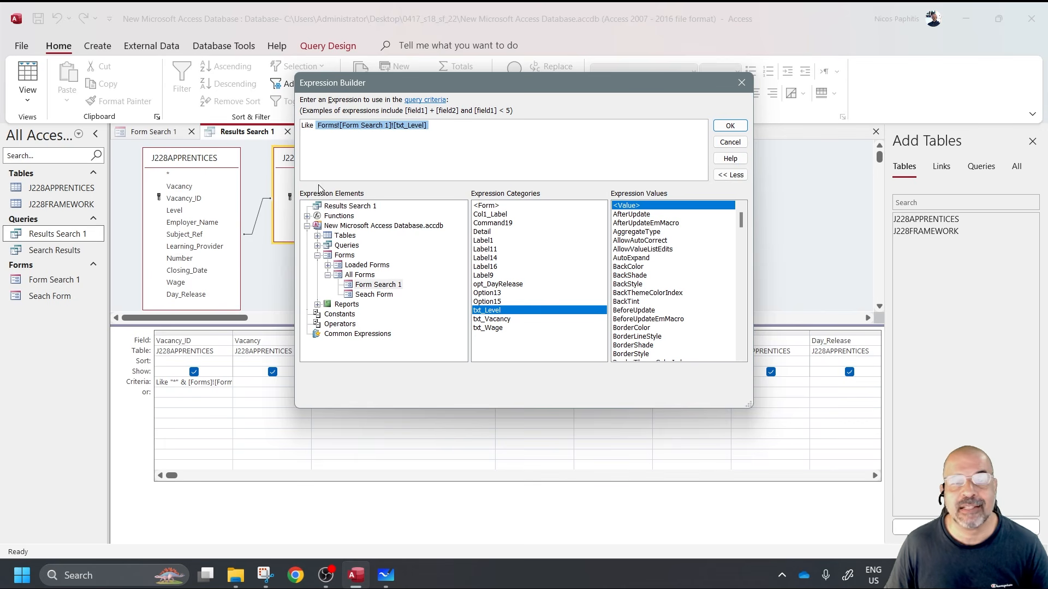
left_click(362, 161)
key("ctrl+z")
- Append &"*" to the Level expression, accept it, and save and close the Results Search 1 query
left_click(465, 124)
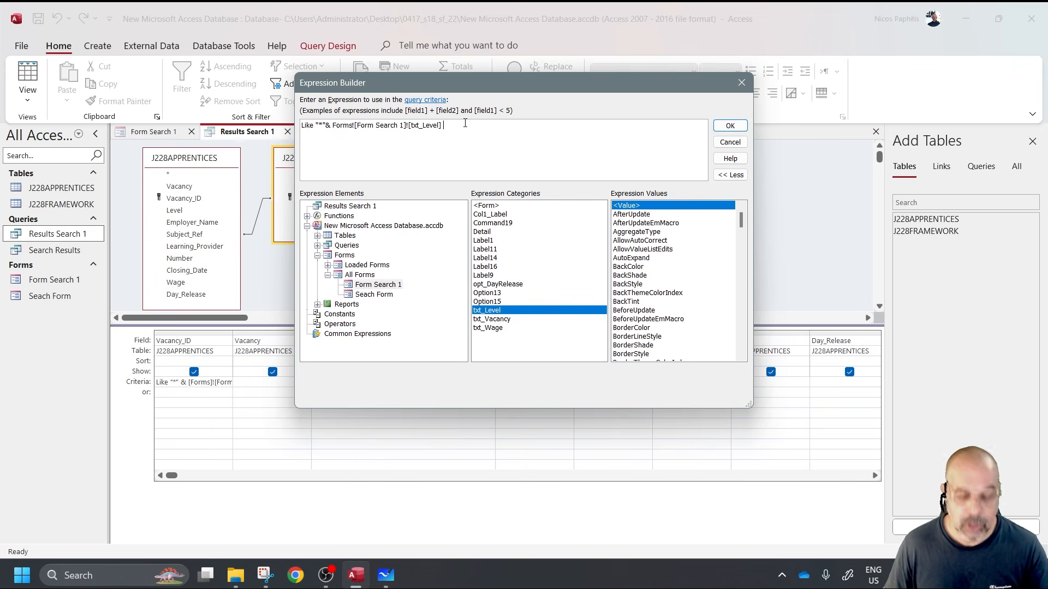
type("&\"*")
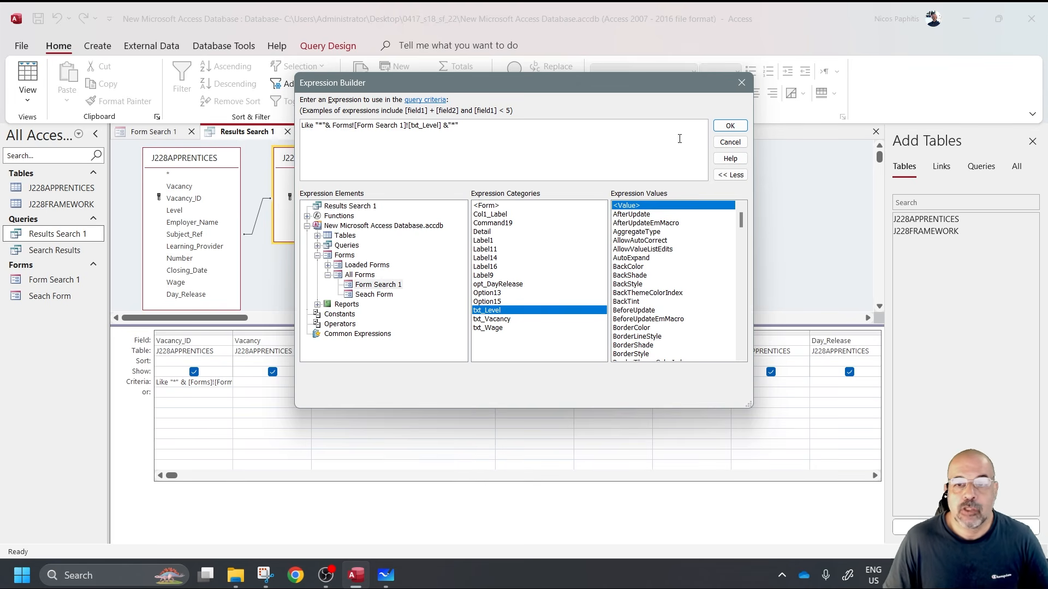
left_click(729, 126)
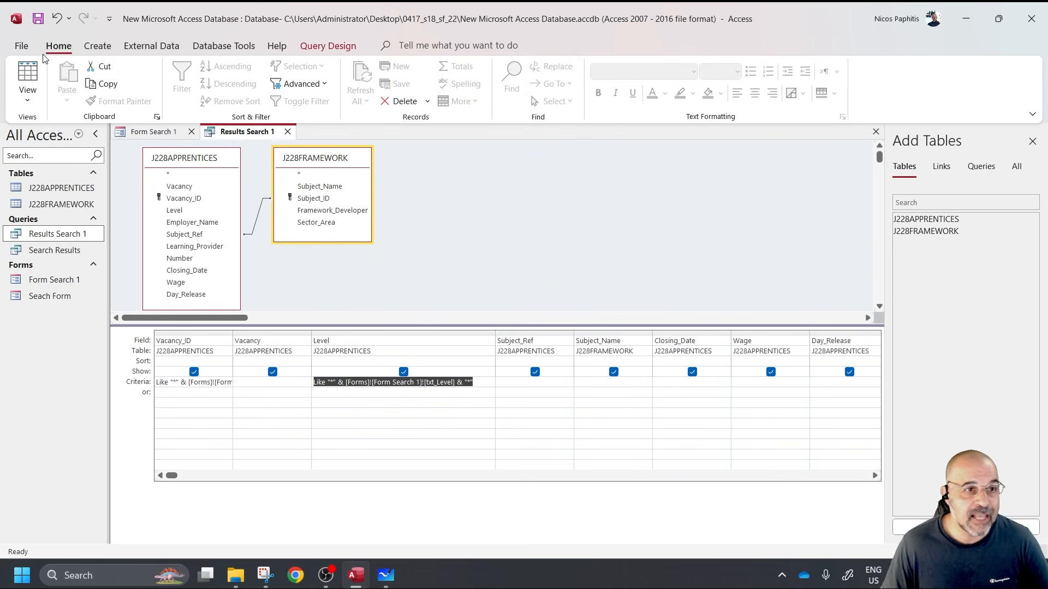
left_click(38, 19)
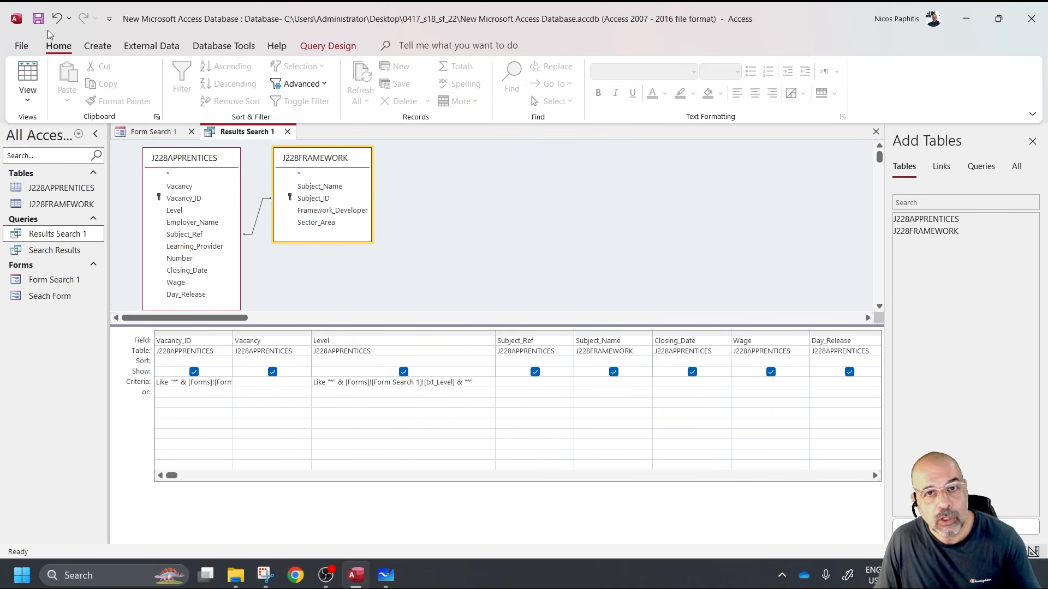
left_click(287, 131)
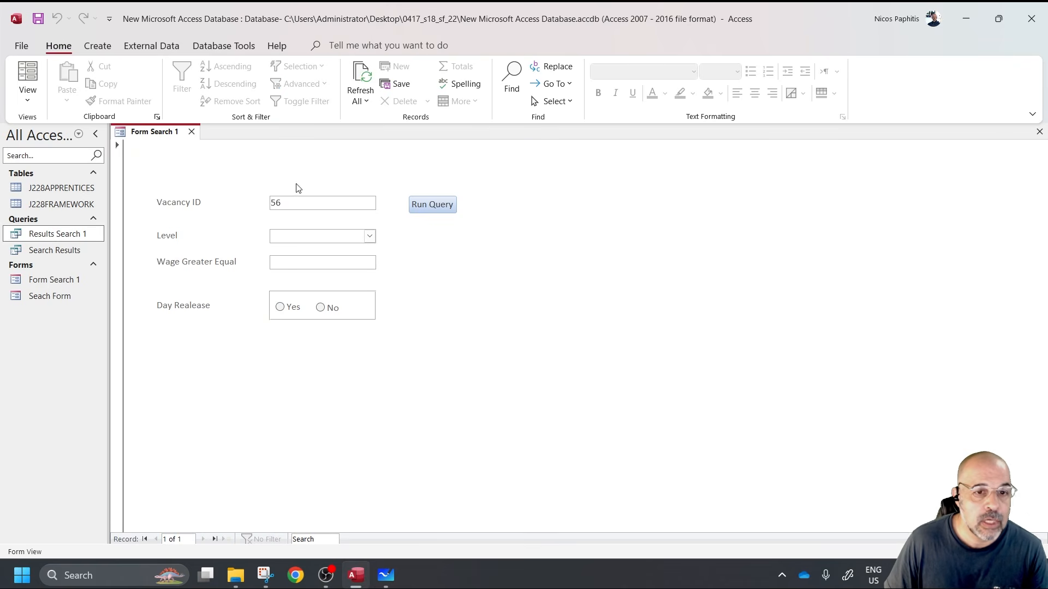
- Clear the form's Vacancy ID, set Level to Advanced, run the query, and review the listed vacancies
left_click_drag(278, 203, 240, 203)
key("BackSpace")
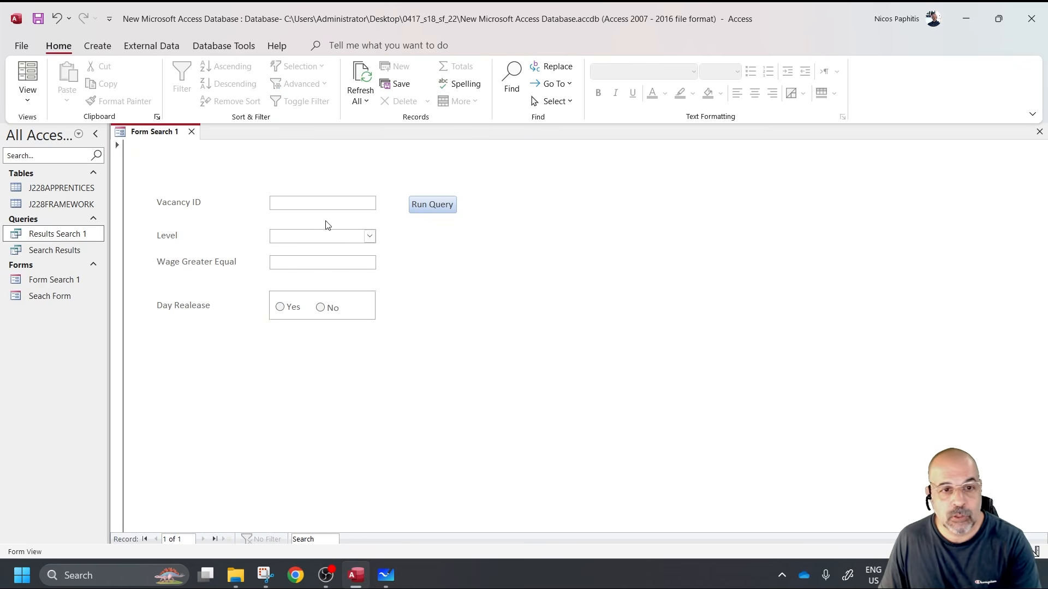
left_click(369, 237)
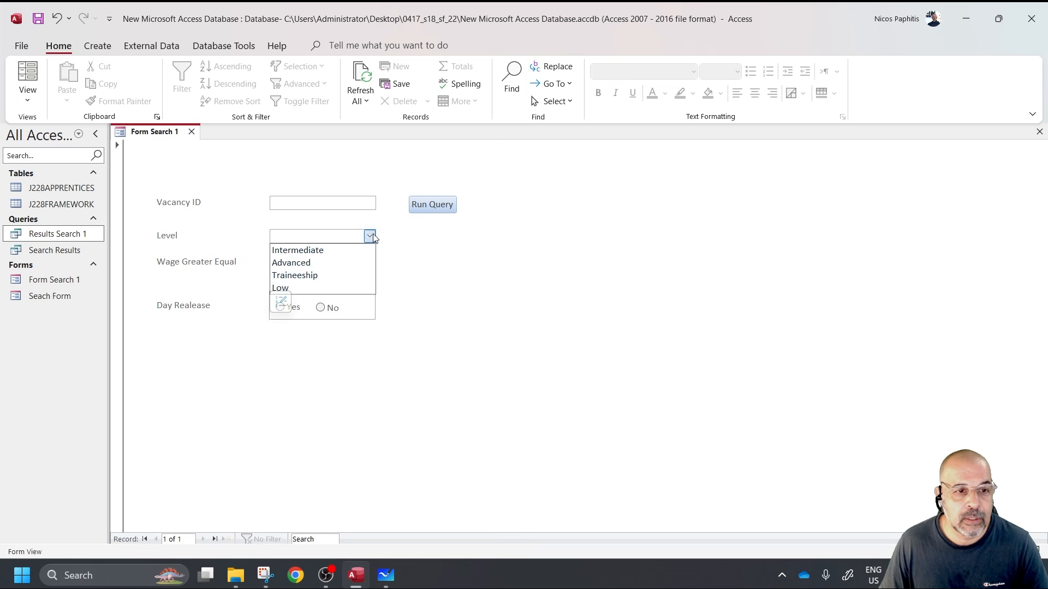
left_click(308, 262)
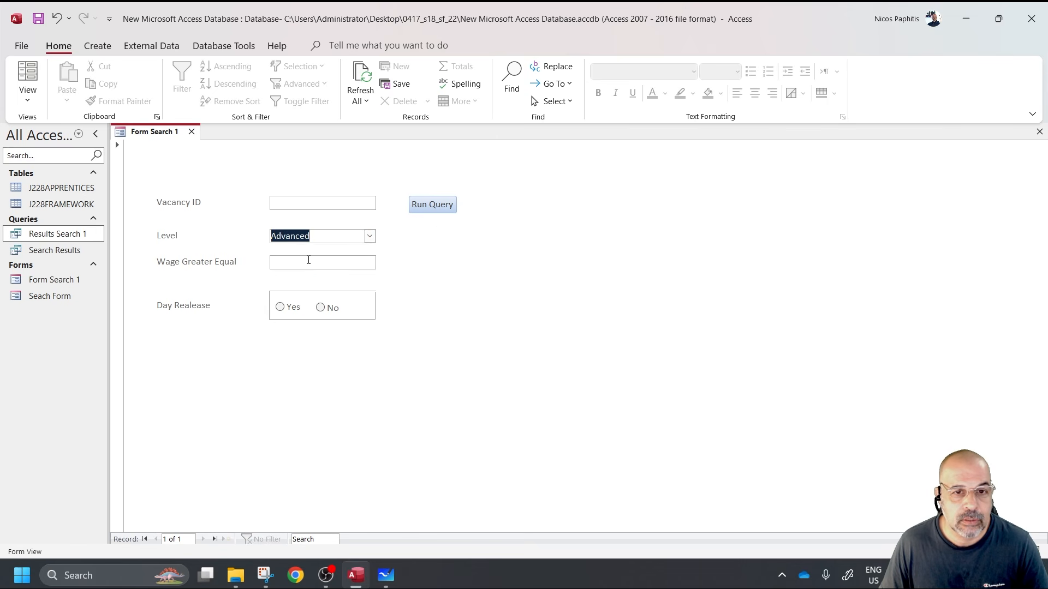
left_click(428, 206)
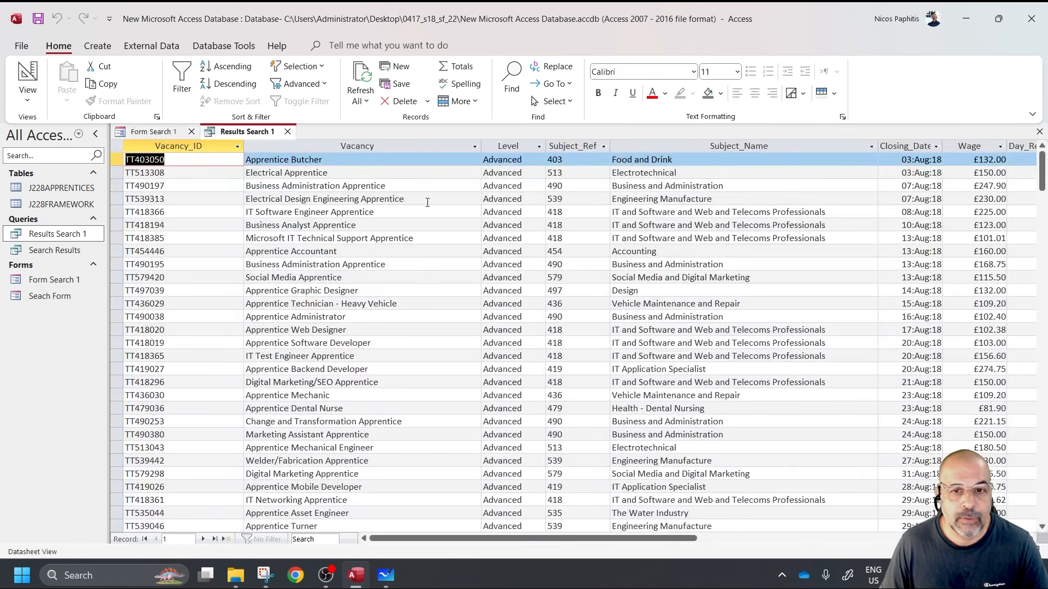
scroll(526, 199, "down", 18)
scroll(511, 197, "up", 18)
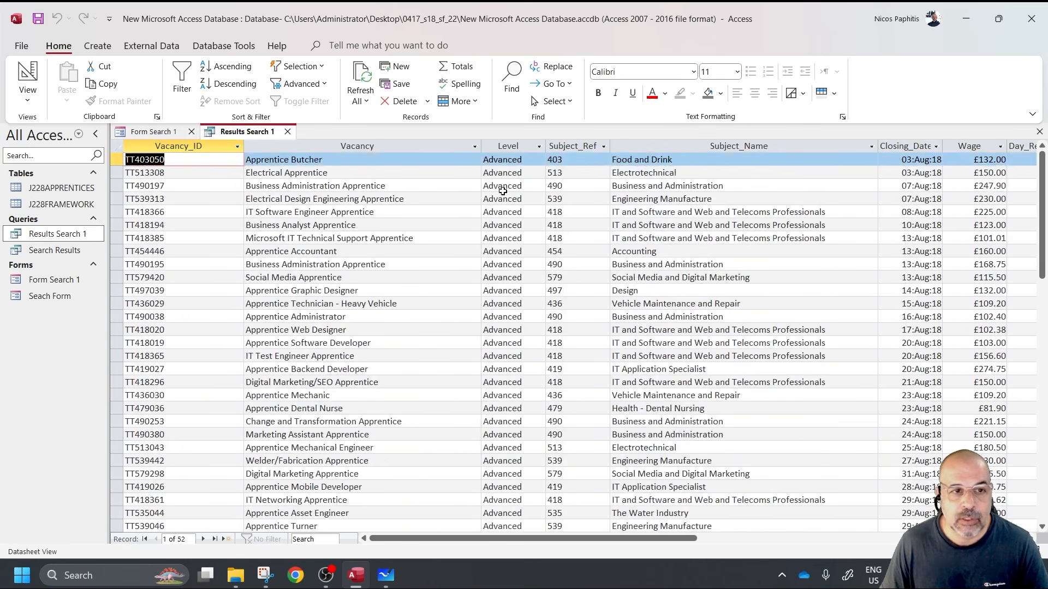
- Set Vacancy ID to 56 on the form with Level still Advanced, and run the query again
left_click(164, 133)
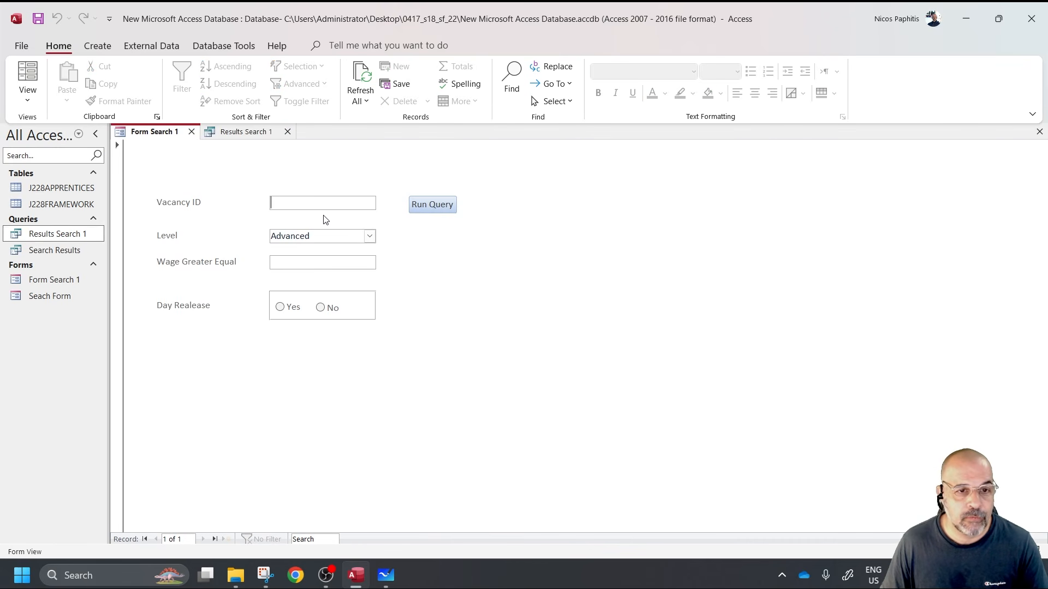
type("56")
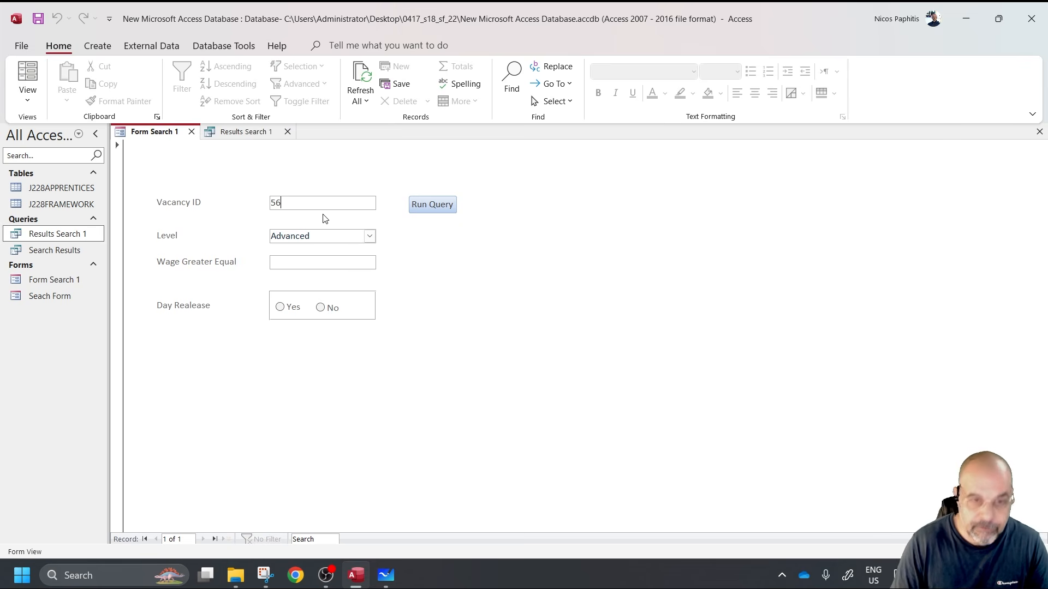
left_click(430, 204)
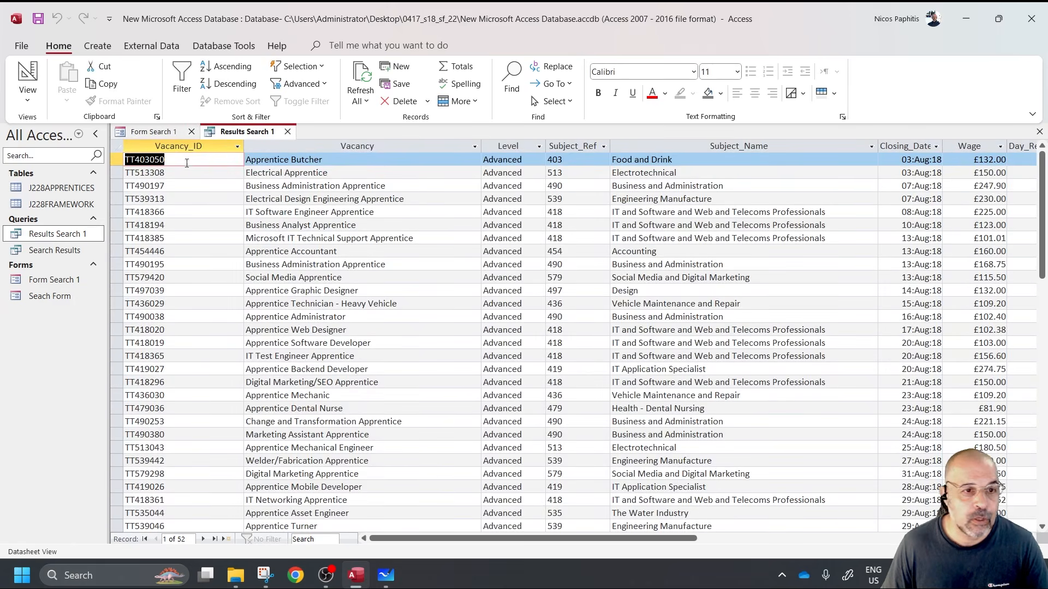
- Close the query results and Form Search 1, saving the form's design changes
left_click(287, 132)
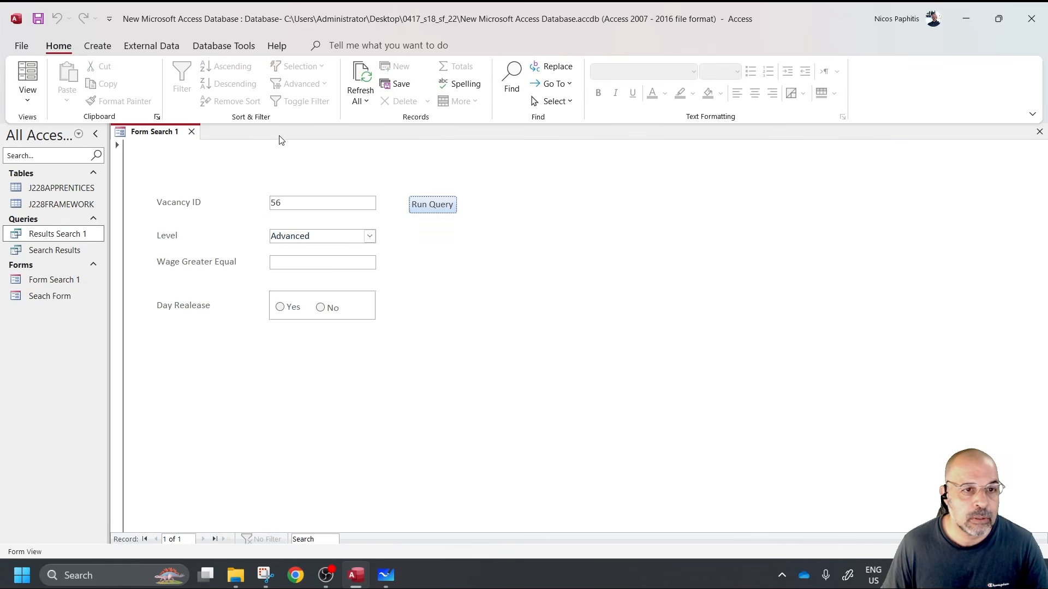
left_click(191, 132)
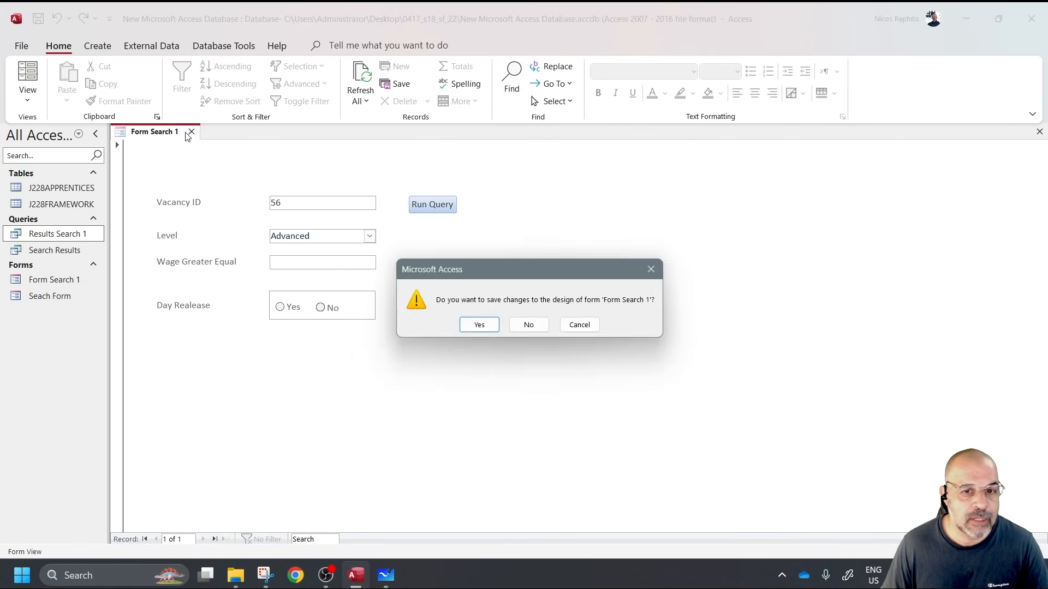
left_click(476, 325)
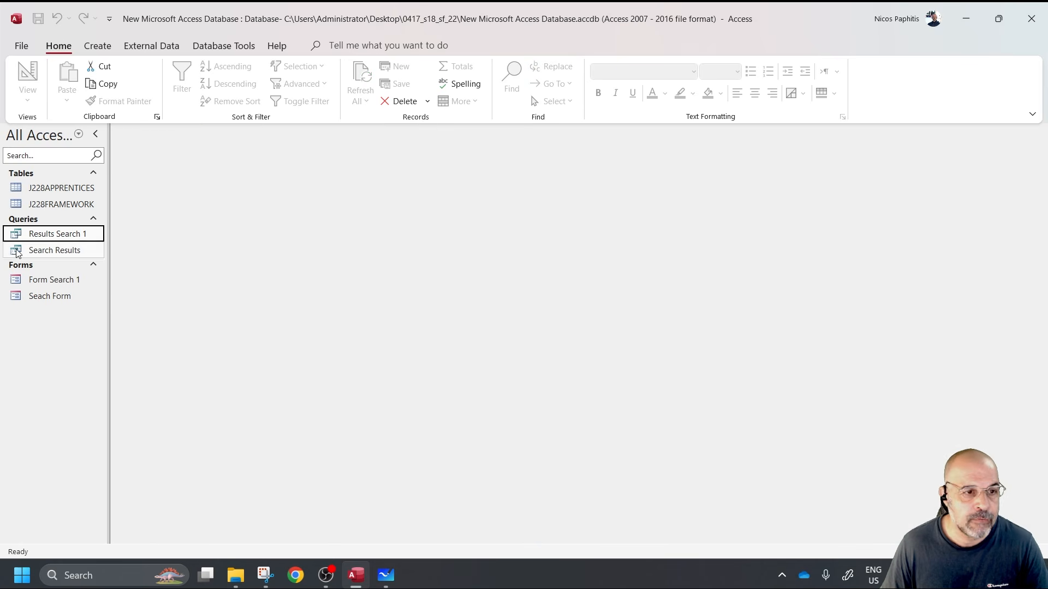
- Reopen Form Search 1, set Vacancy ID to 56 and Level to Advanced, and run the query
double_click(53, 281)
left_click(293, 202)
type("56")
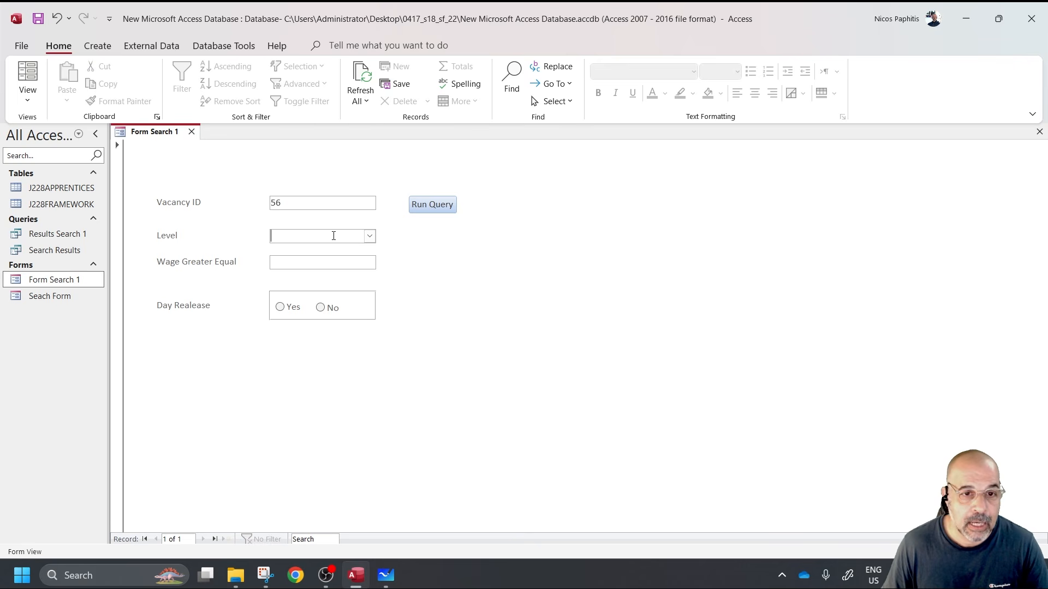
left_click(369, 236)
left_click(329, 259)
left_click(439, 203)
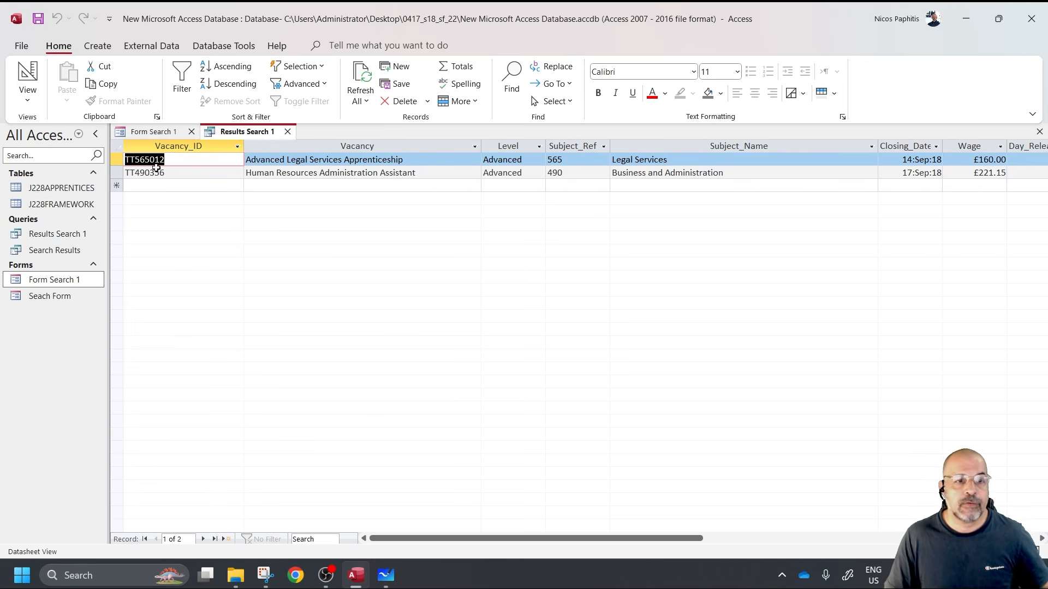
- Check the Vacancy IDs of the listed vacancies, and close both the query results and Form Search 1
left_click(162, 172)
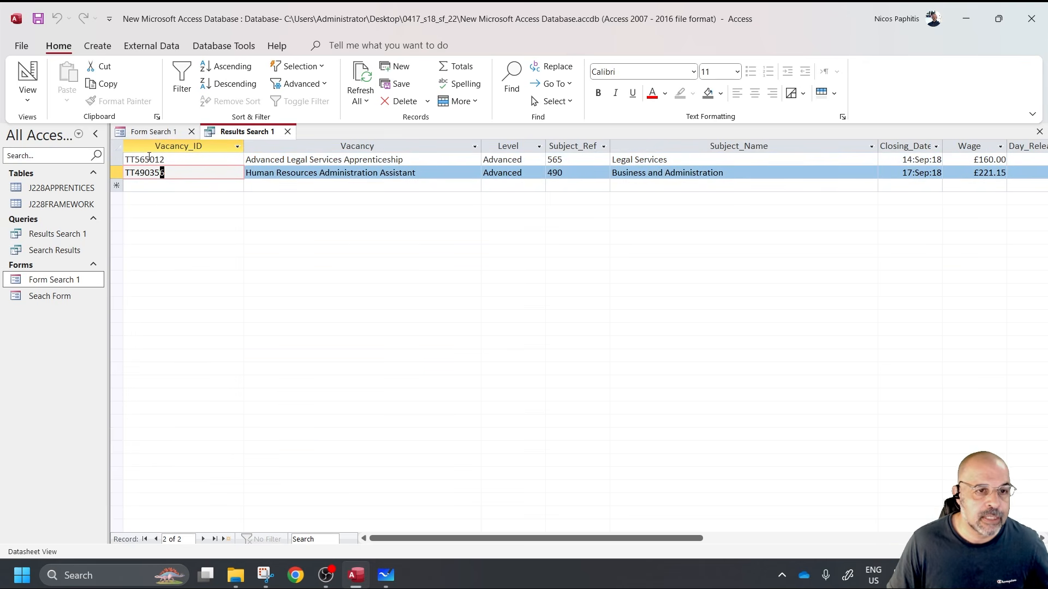
left_click(288, 131)
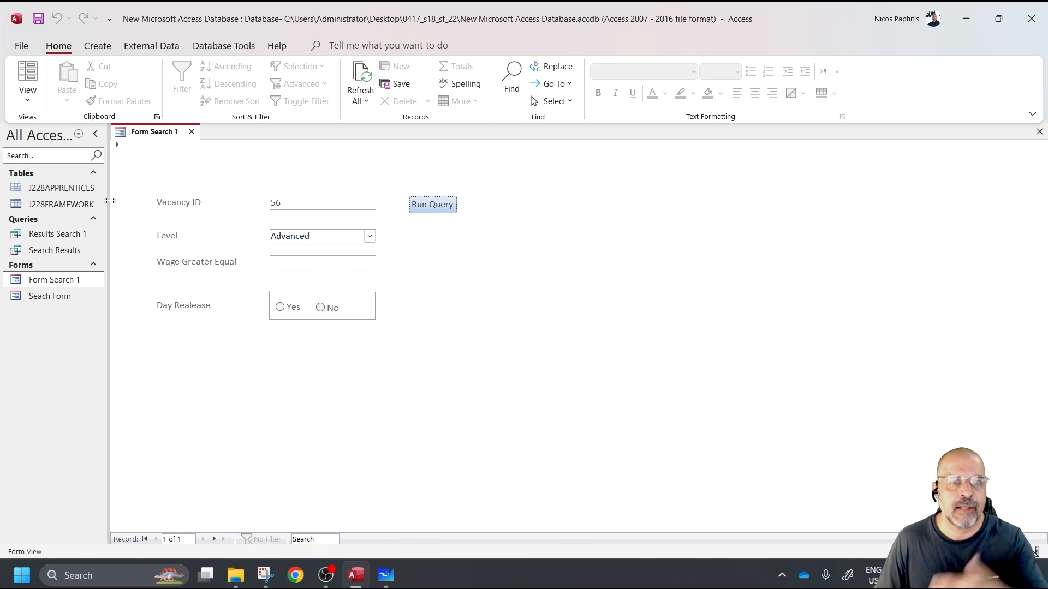
left_click(191, 132)
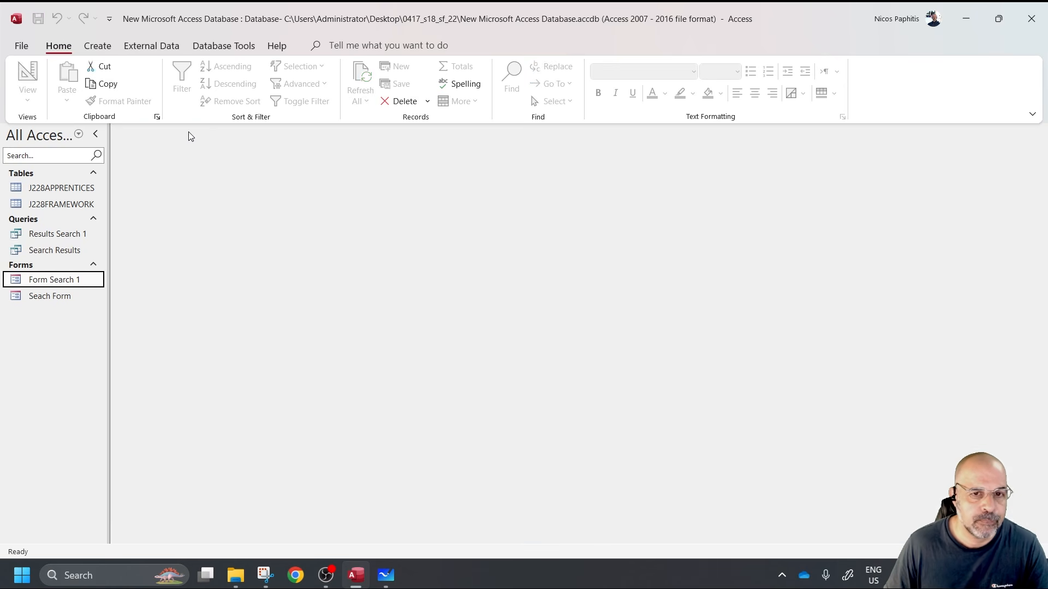
- Open the Results Search 1 query in Design View at its Wage and Day_Release columns
right_click(83, 234)
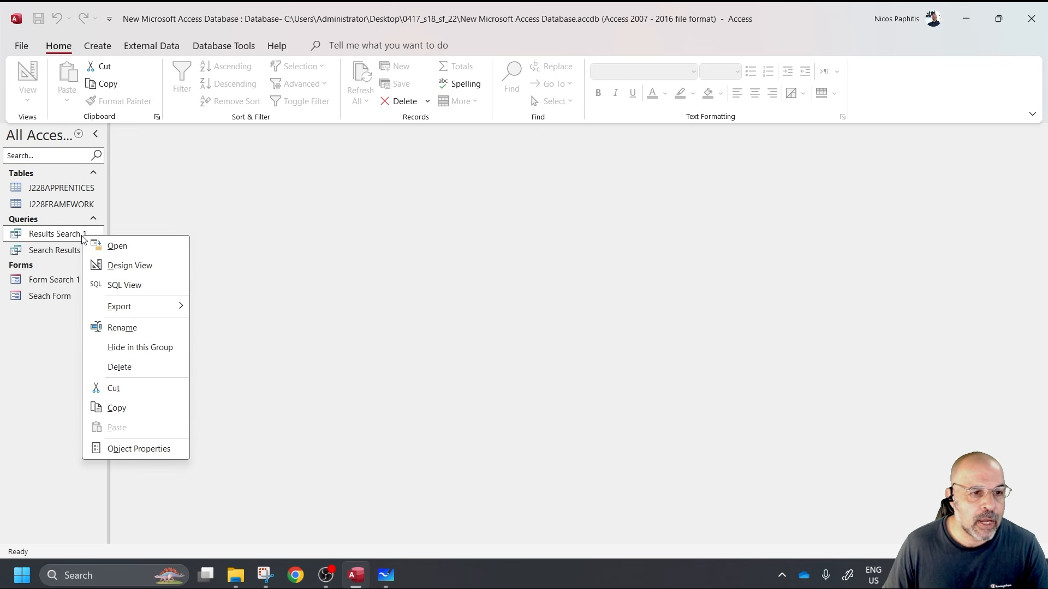
left_click(131, 266)
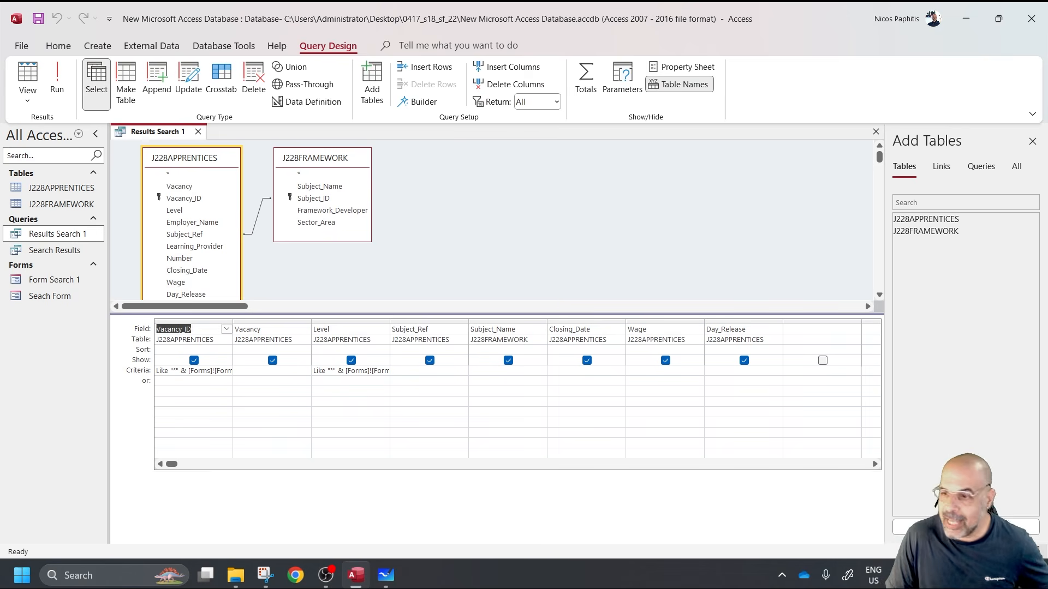
left_click(875, 464)
left_click(875, 465)
left_click(875, 464)
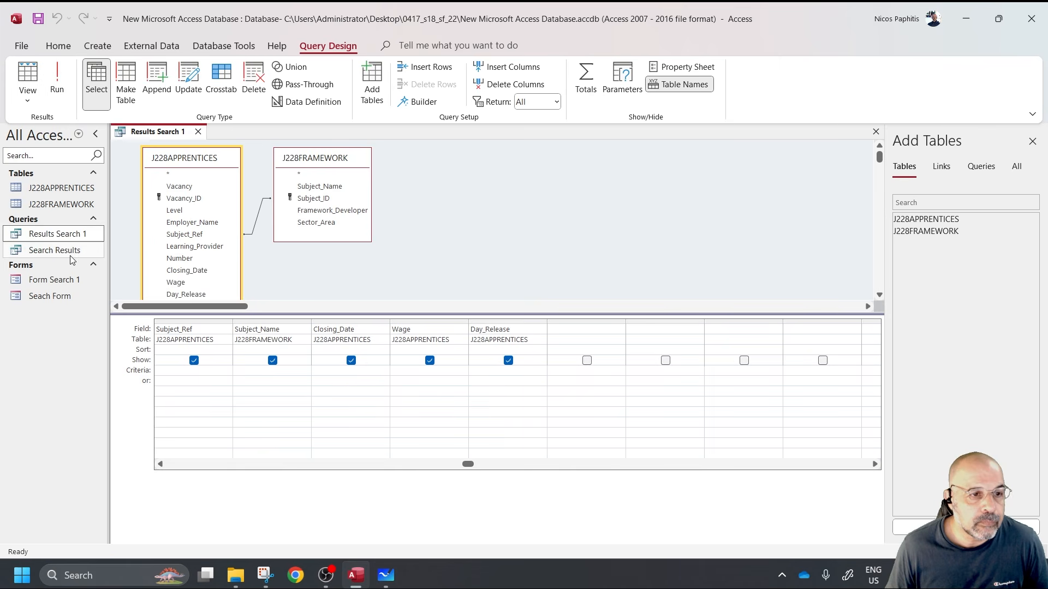
- Open Form Search 1 to examine its Wage Greater Equal field, and return to the Results Search 1 design
double_click(62, 280)
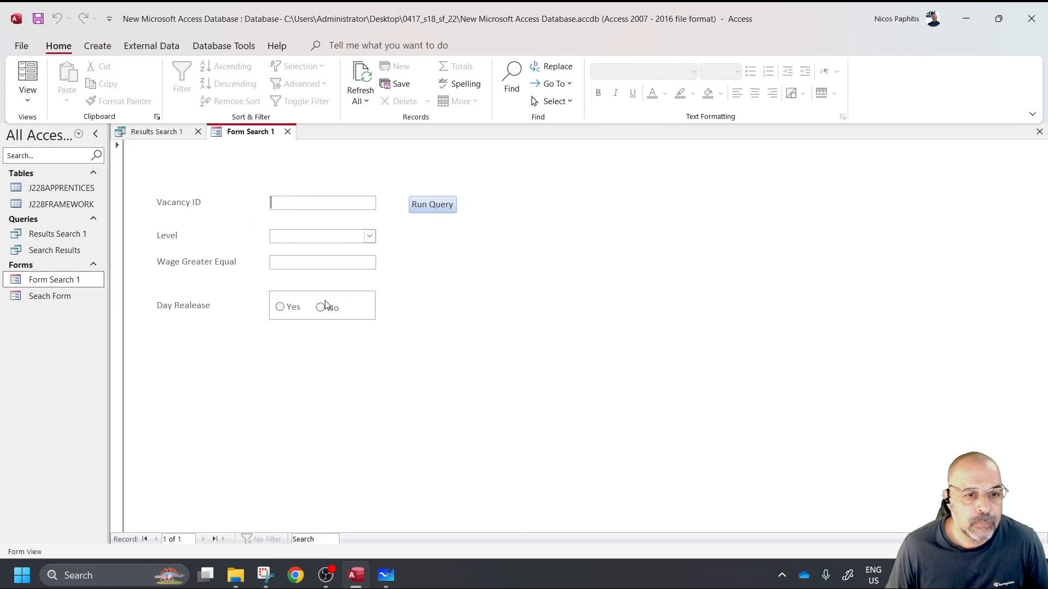
left_click(300, 267)
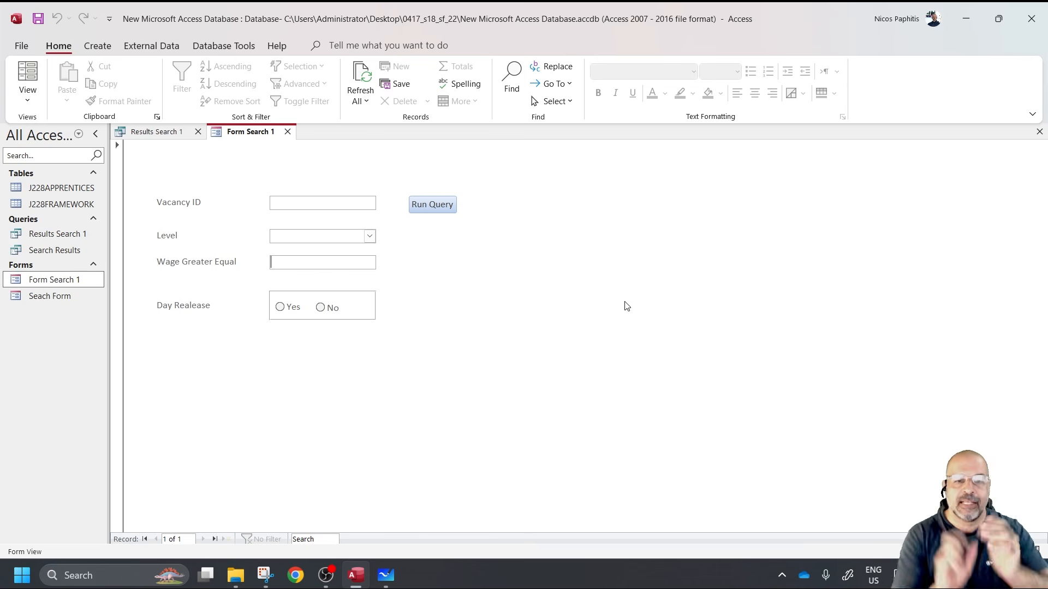
left_click(165, 134)
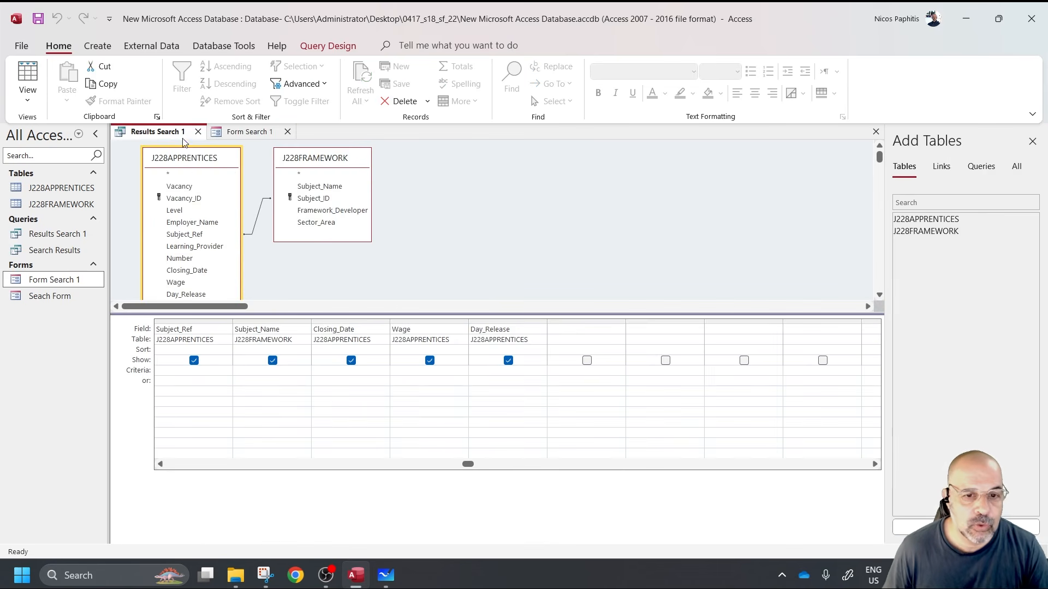
- Try the fixed criterion >200 on the Wage field and run the query
left_click(432, 367)
type(">200")
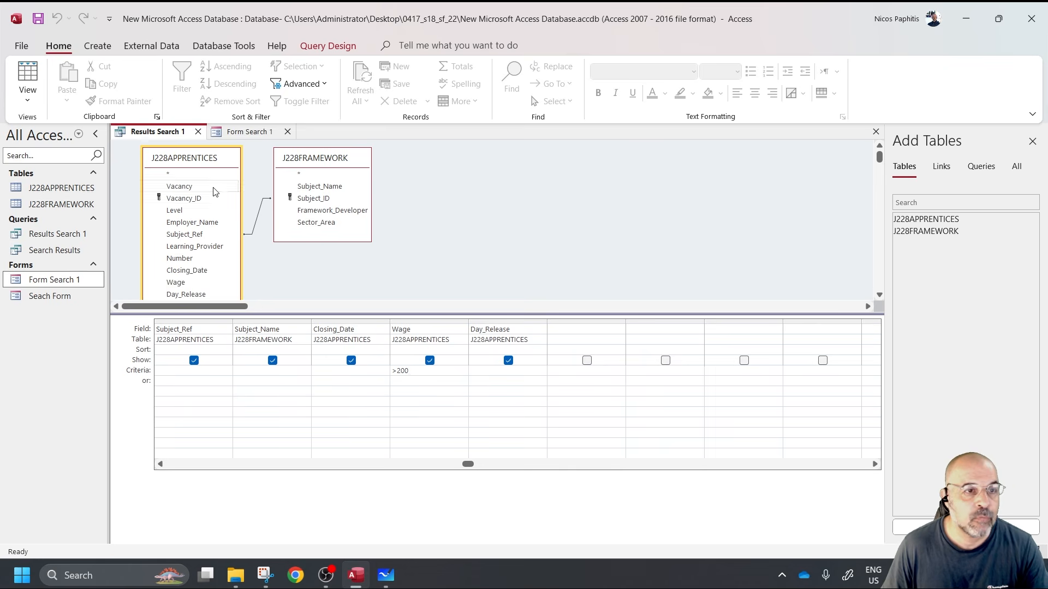
left_click(328, 46)
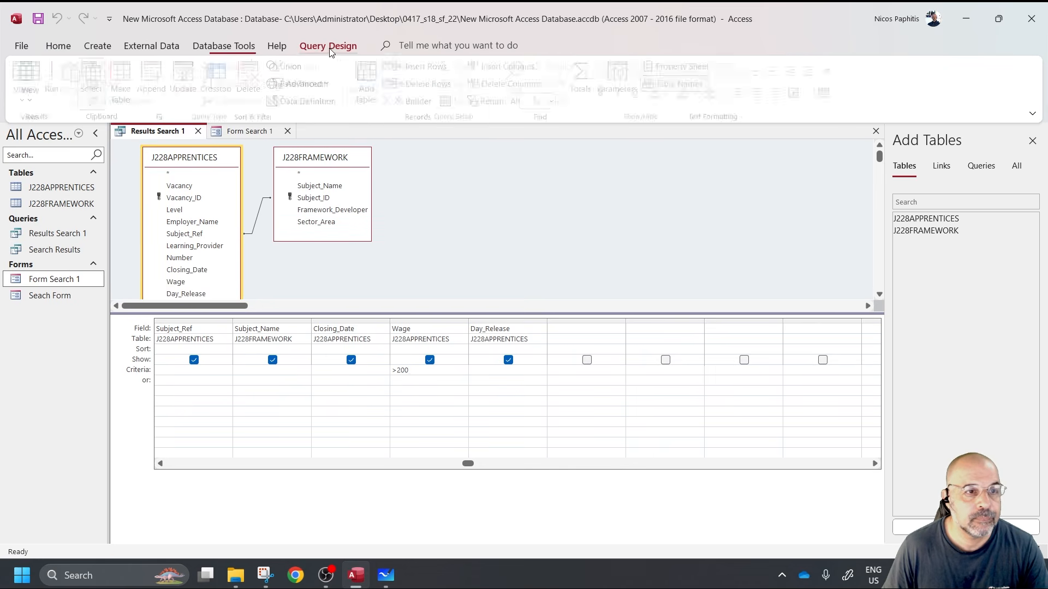
left_click(57, 82)
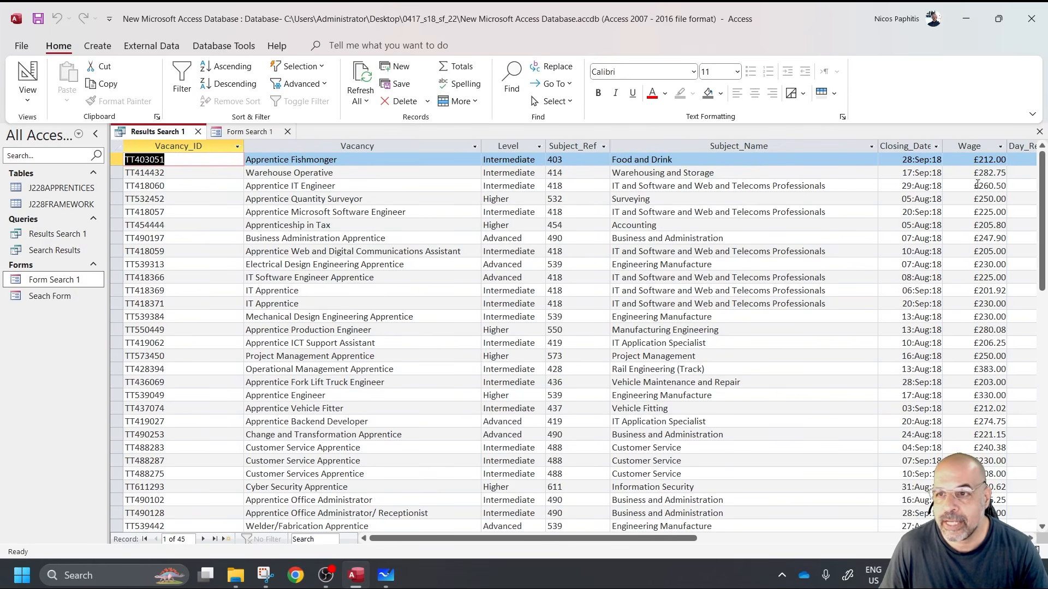
- Examine the values in the Wage column throughout the query results
left_click(987, 142)
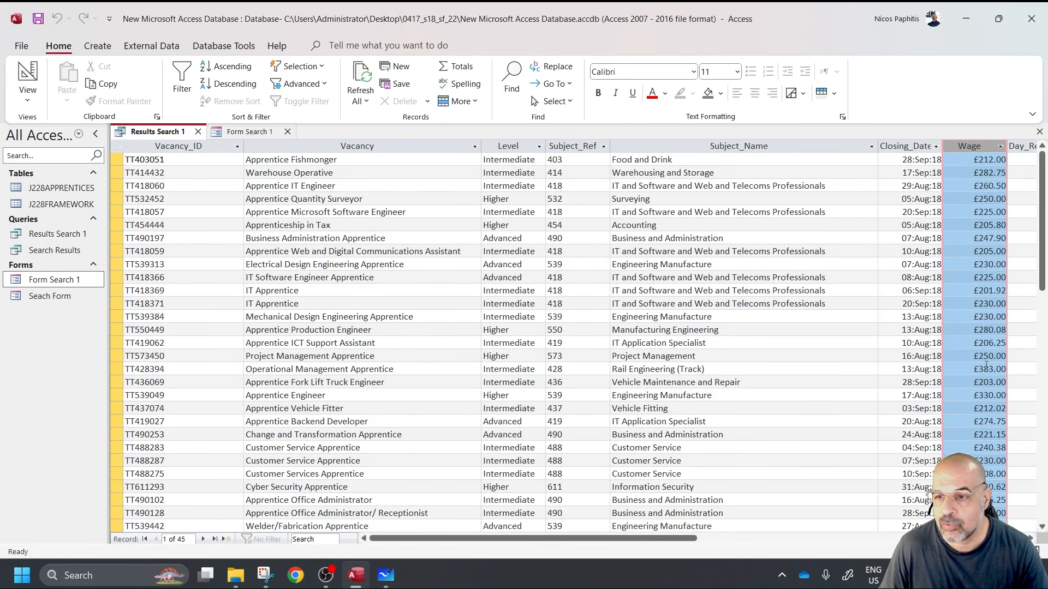
scroll(987, 330, "down", 2)
scroll(987, 330, "down", 6)
scroll(987, 330, "up", 8)
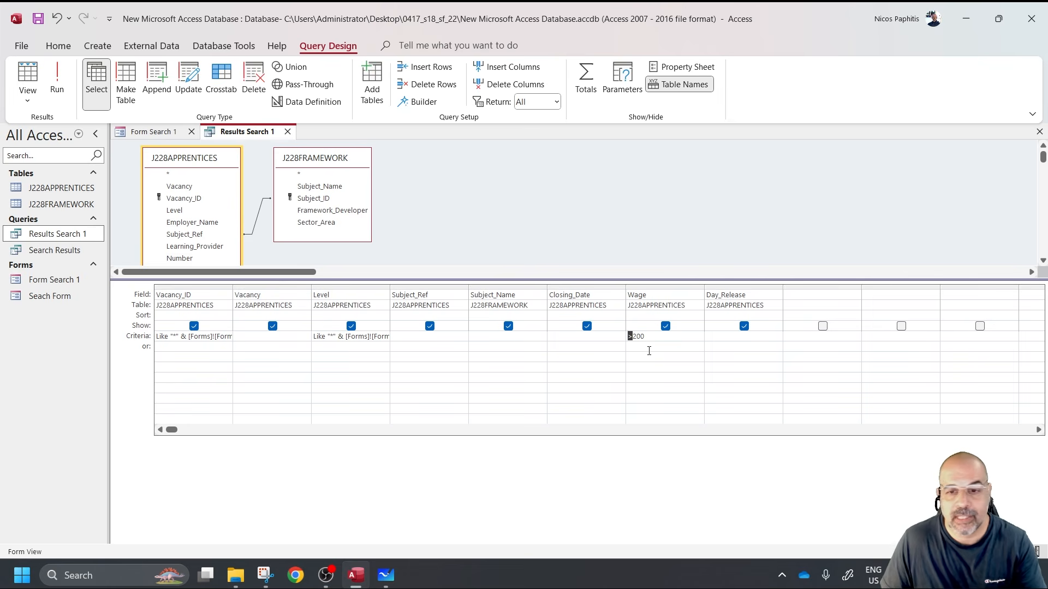
- Clear the >200 criterion from the Wage field in the query design
left_click(666, 339)
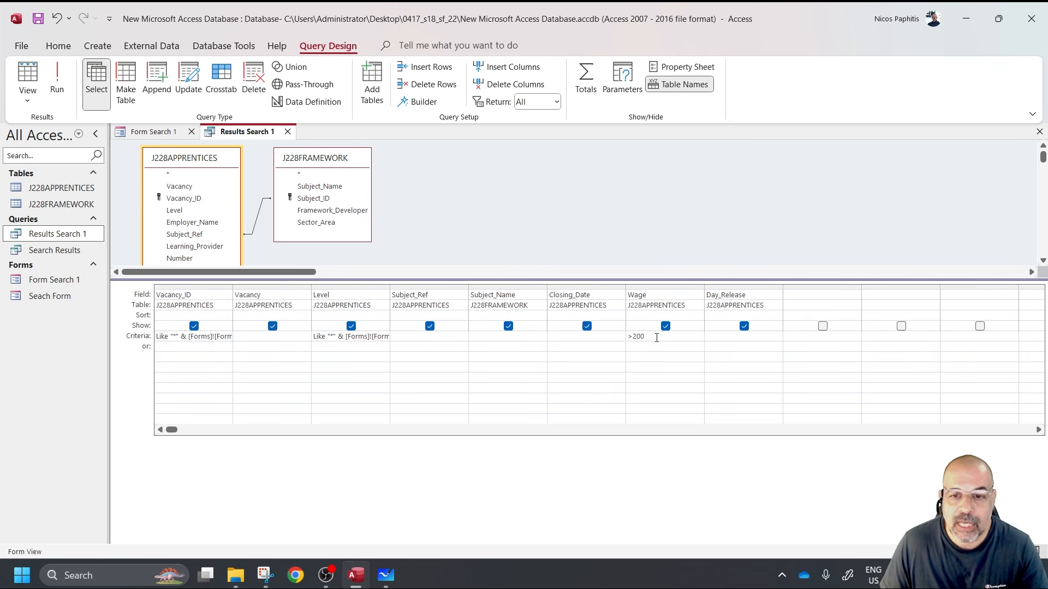
left_click_drag(645, 338, 636, 342)
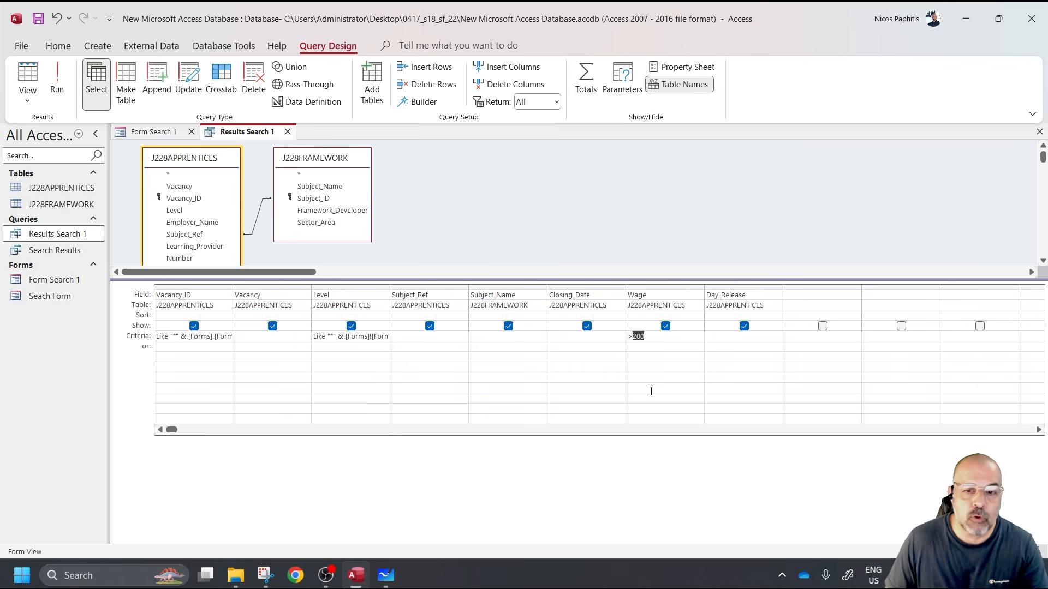
key("BackSpace")
key("BackSpace")
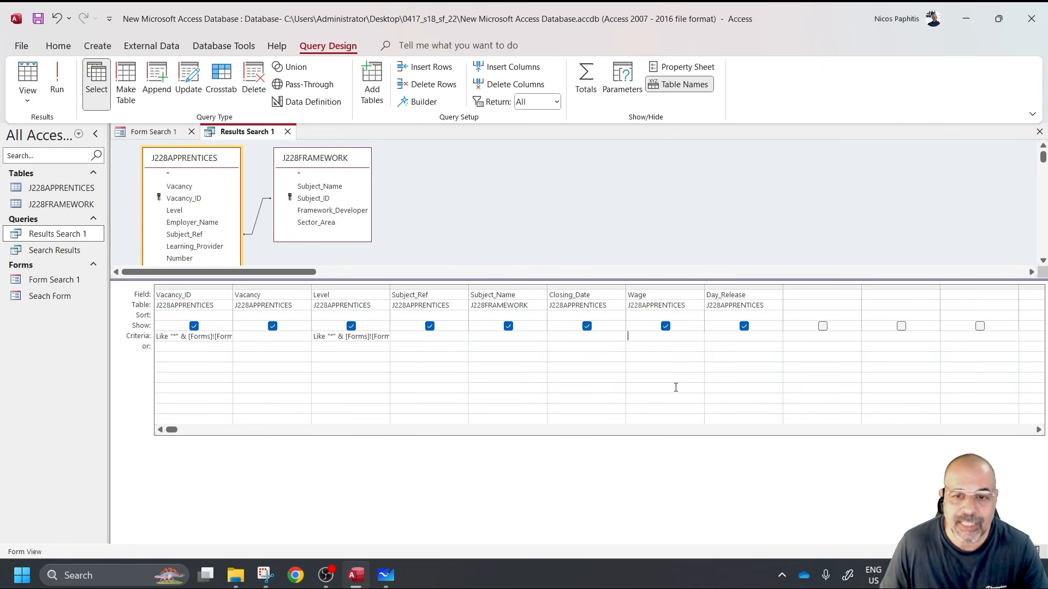
- Start the Wage criterion in the Expression Builder with >= and list the controls of Form Search 1
right_click(649, 338)
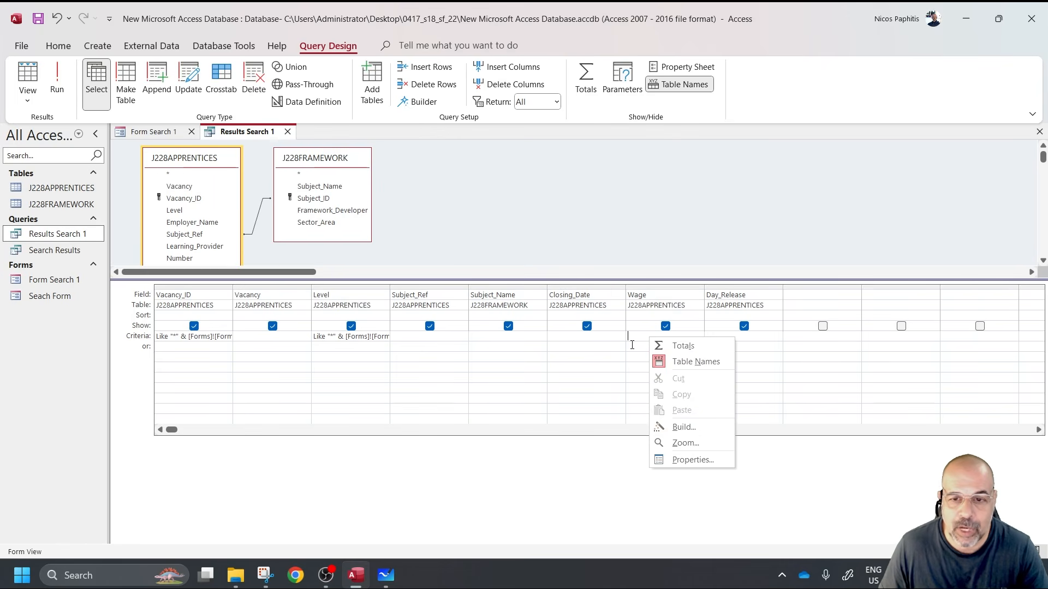
left_click(670, 423)
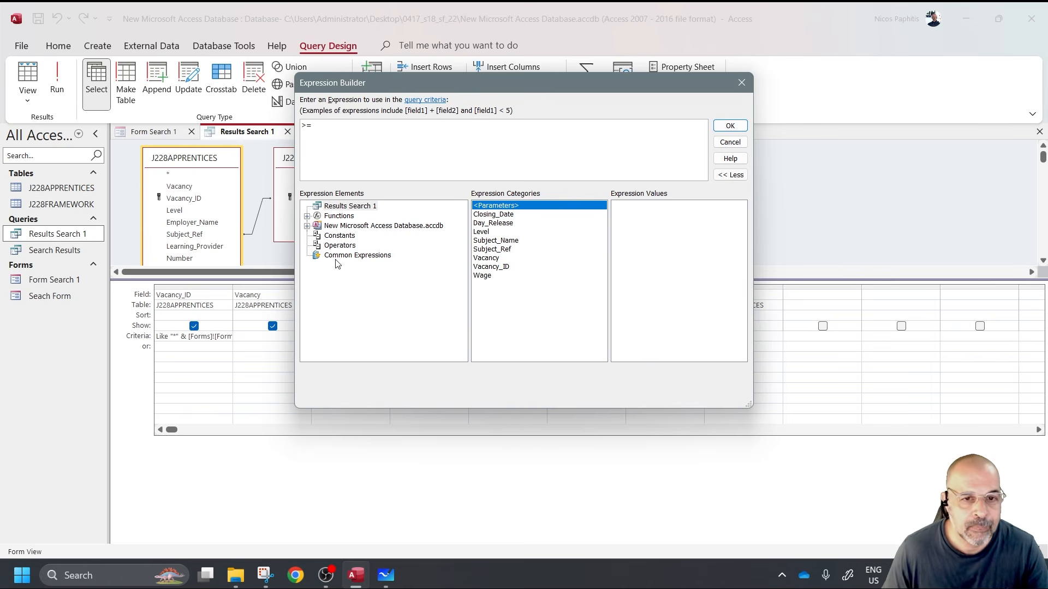
left_click(307, 226)
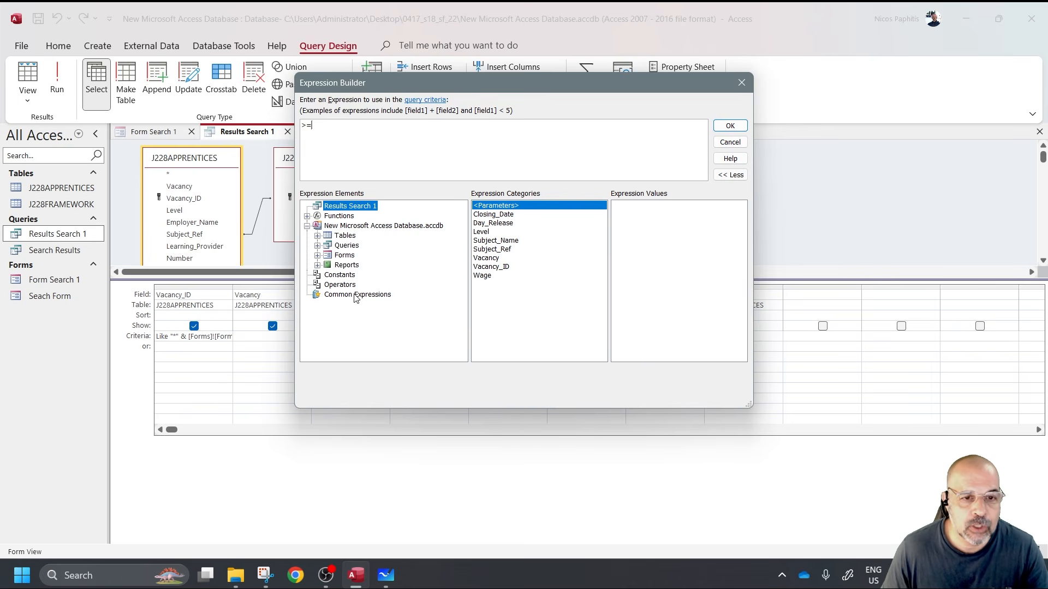
left_click(317, 255)
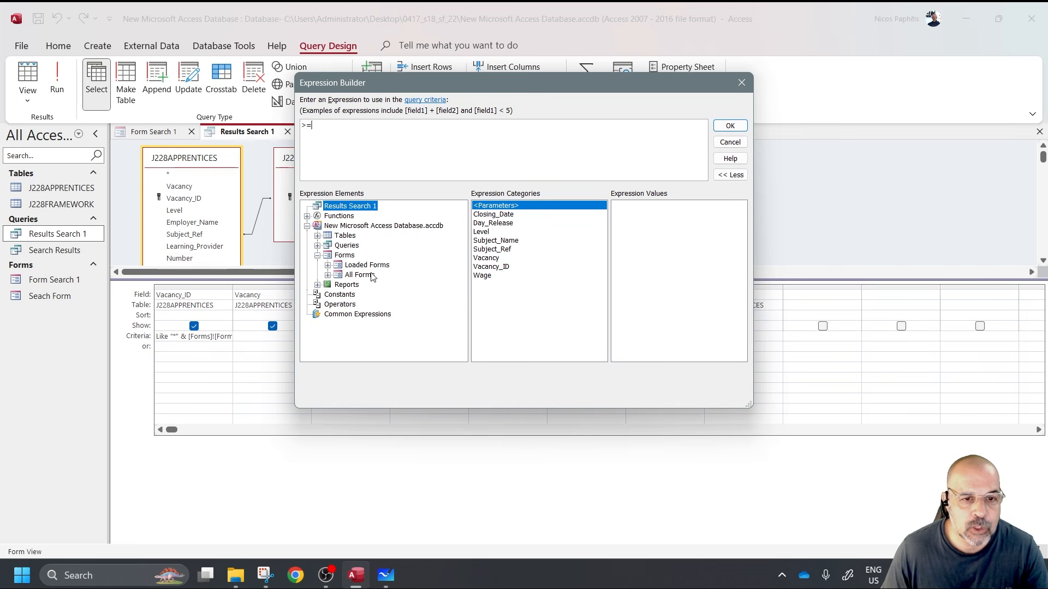
left_click(328, 275)
left_click(391, 287)
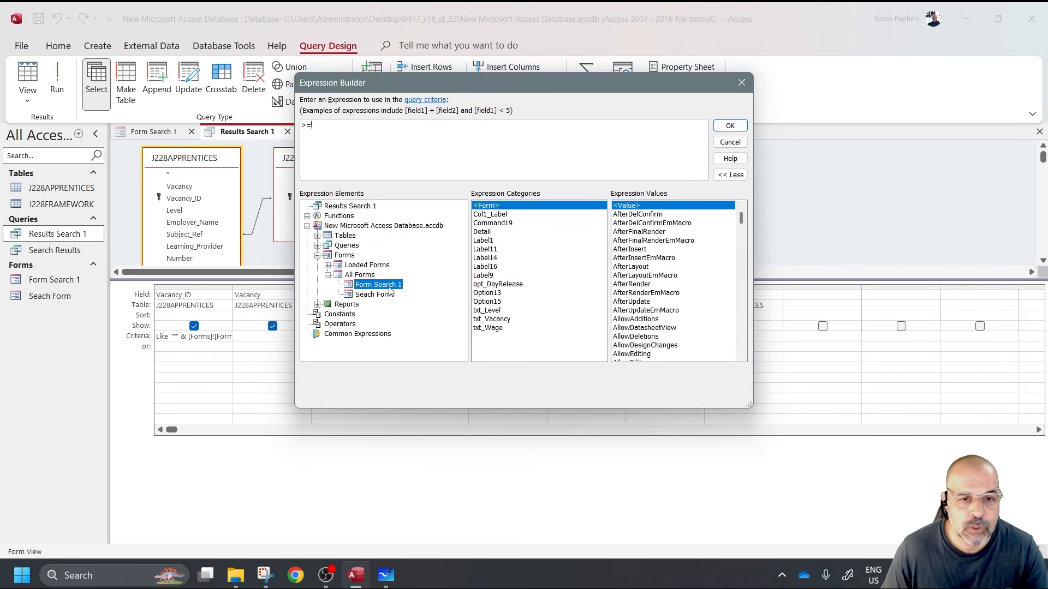
- Complete the Wage criterion with Form Search 1's txt_Wage control, accept it, and save and close the query
double_click(491, 328)
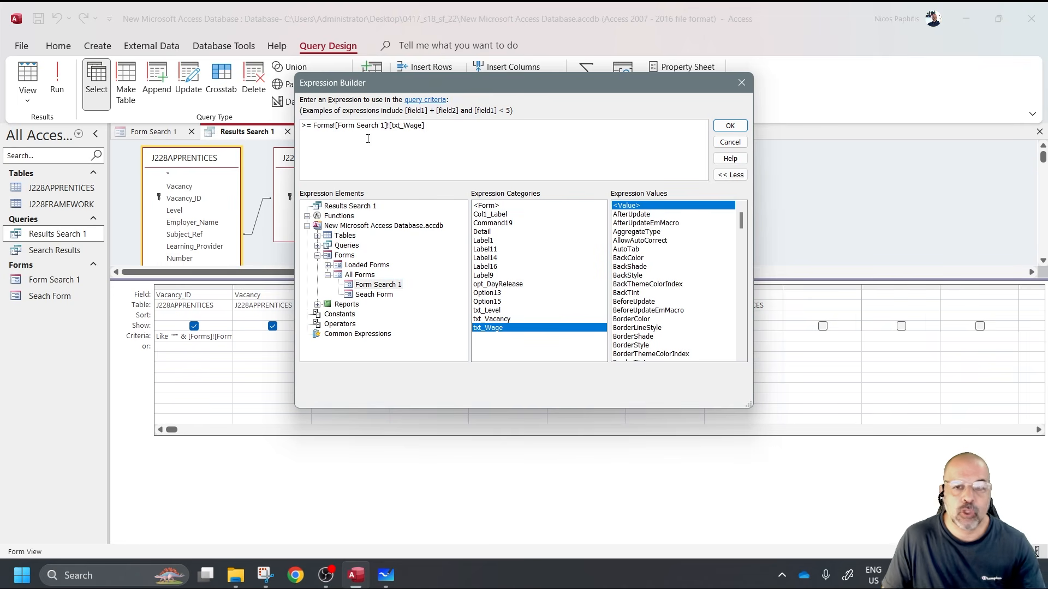
left_click(730, 126)
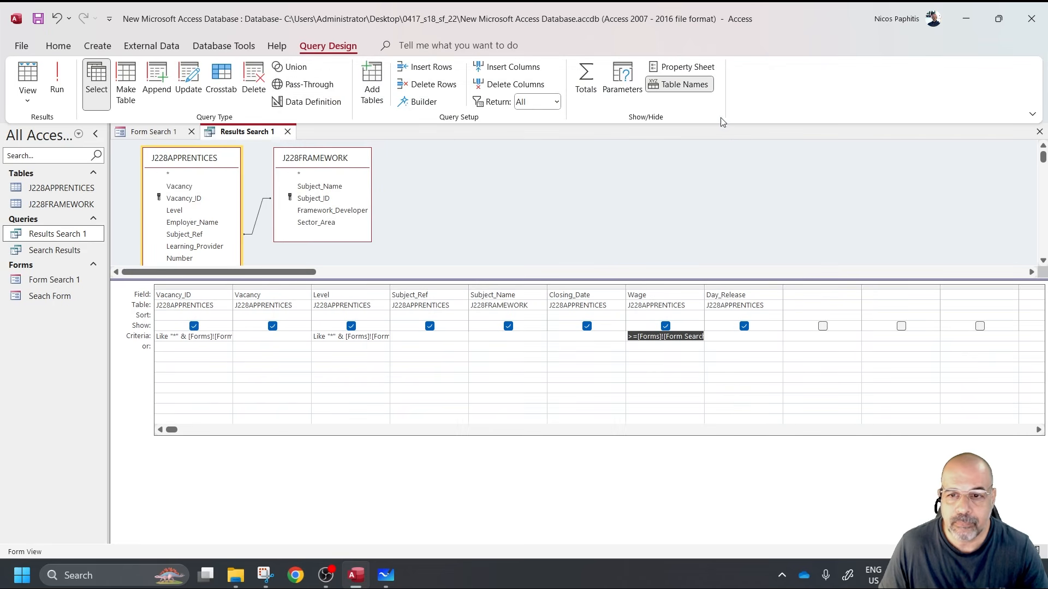
left_click(39, 20)
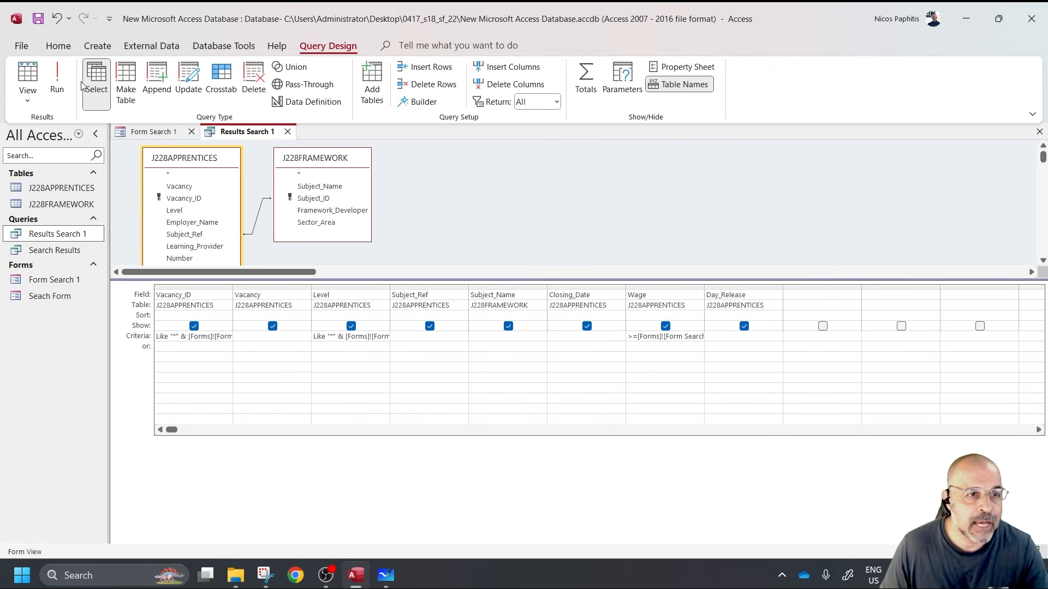
left_click(287, 133)
- Set Wage Greater Equal to 150 on the form and run the query
double_click(304, 264)
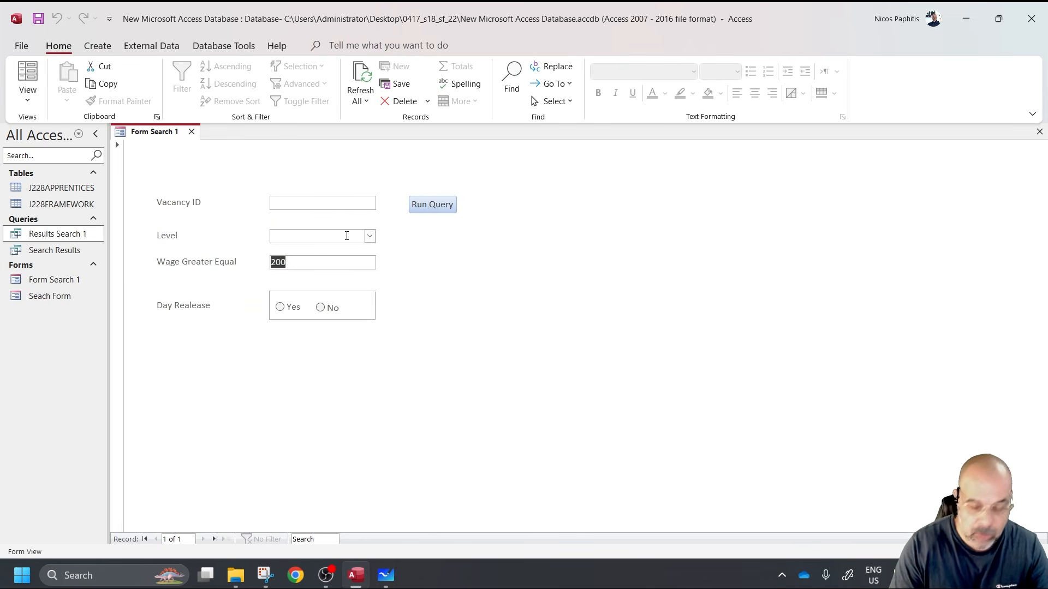
type("150")
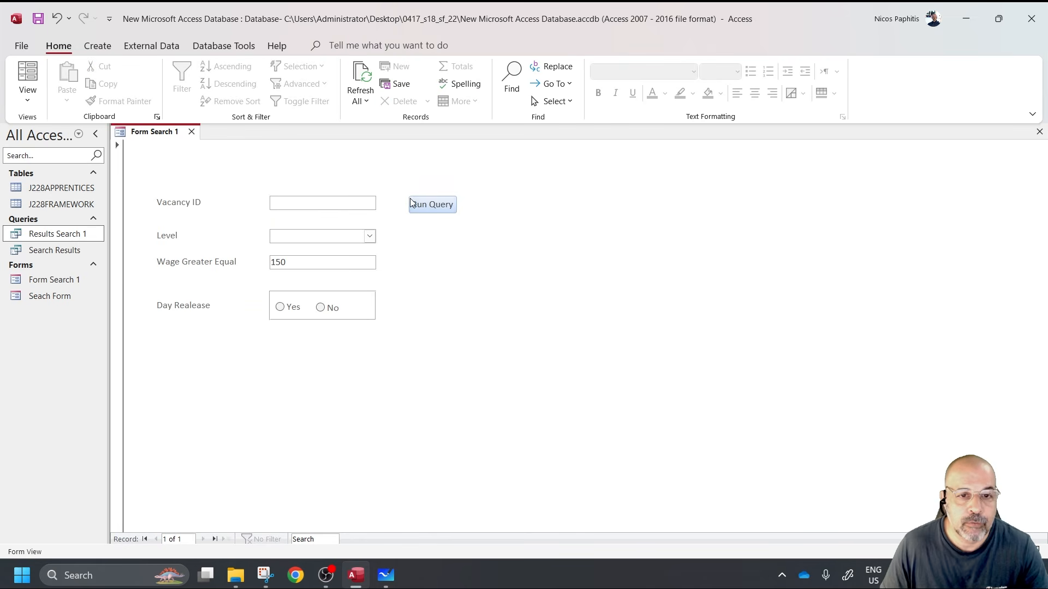
left_click(429, 205)
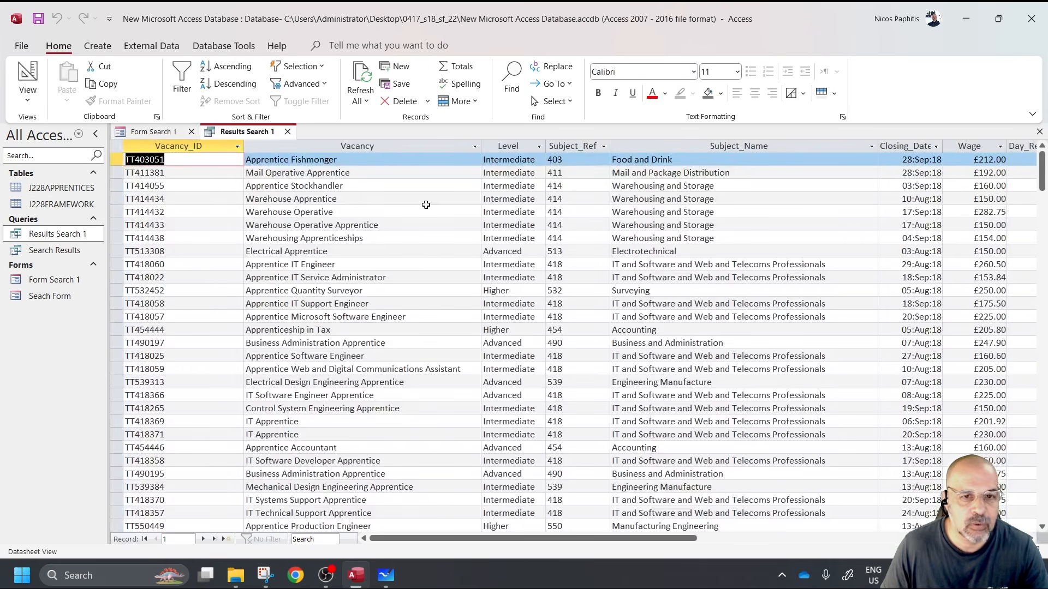
- Review the Wage values in the results against the 150 minimum, and close the query results
scroll(1026, 256, "down", 8)
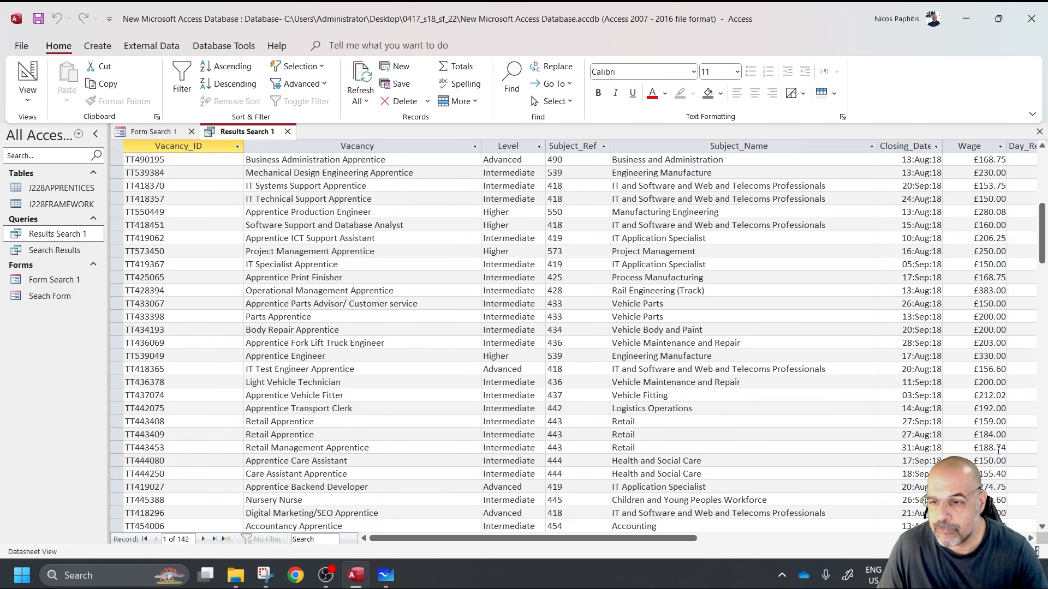
left_click(976, 143)
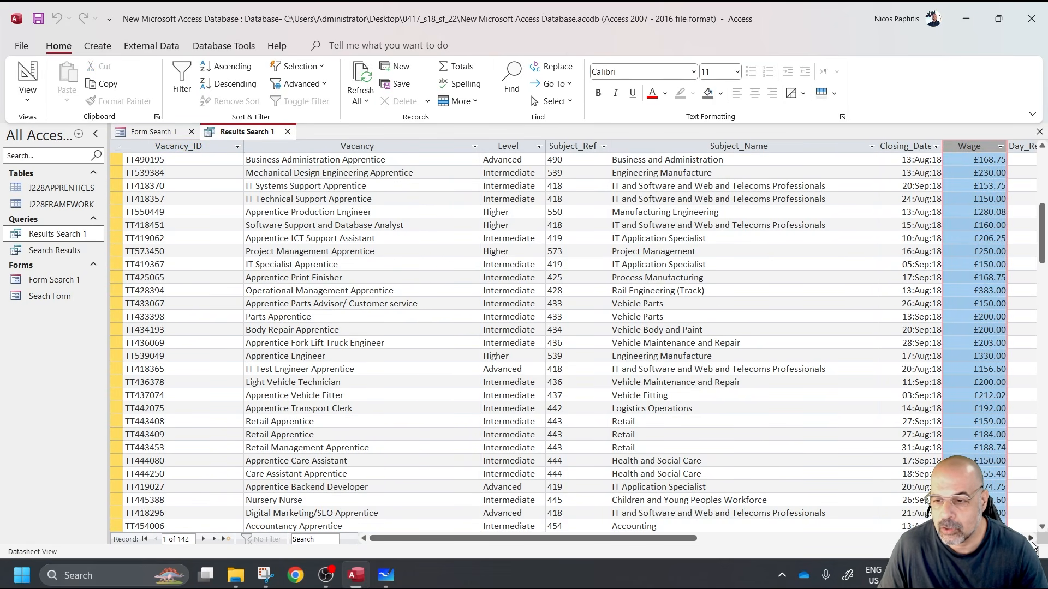
left_click(1030, 538)
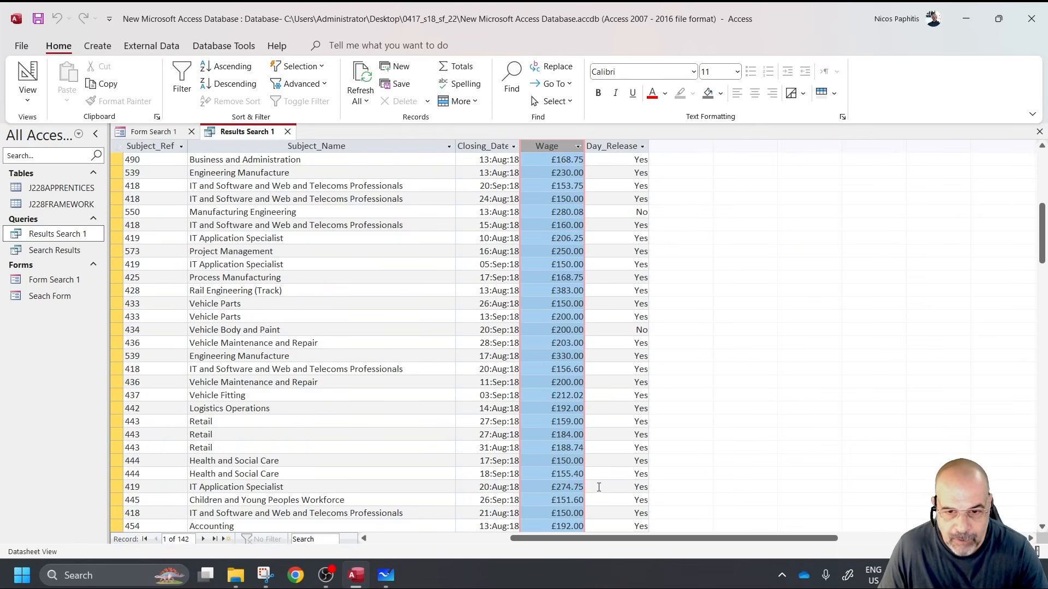
left_click(566, 460)
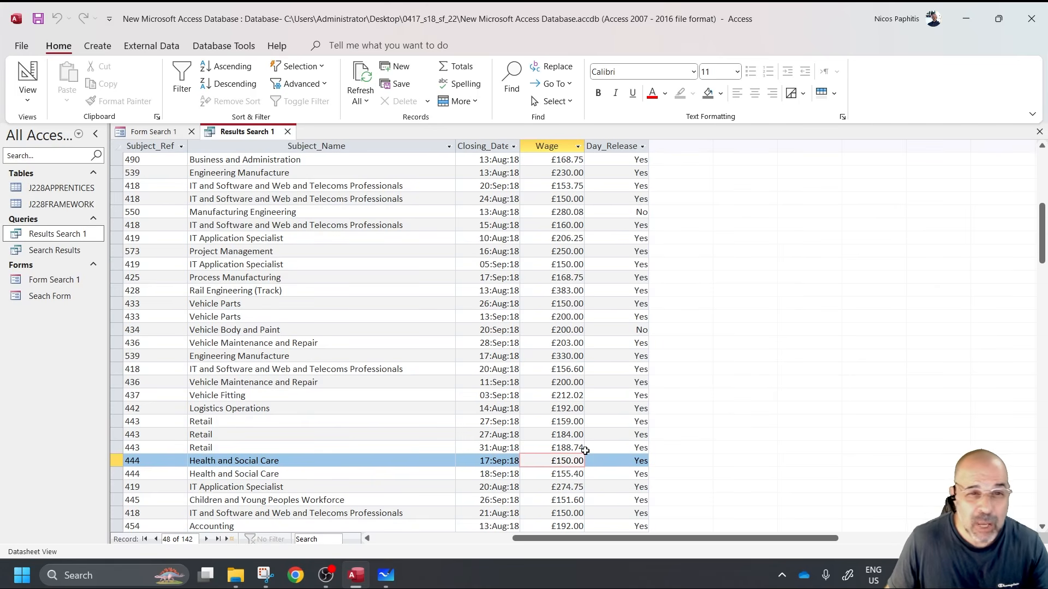
left_click(288, 132)
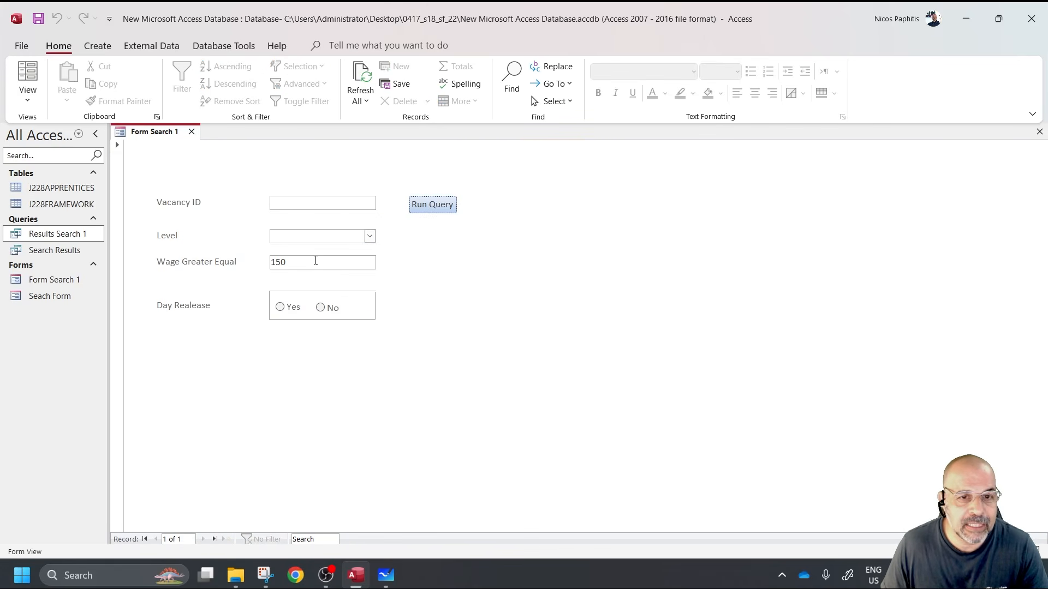
- Reopen Form Search 1, run its query with all search fields blank, and close the results
left_click(191, 132)
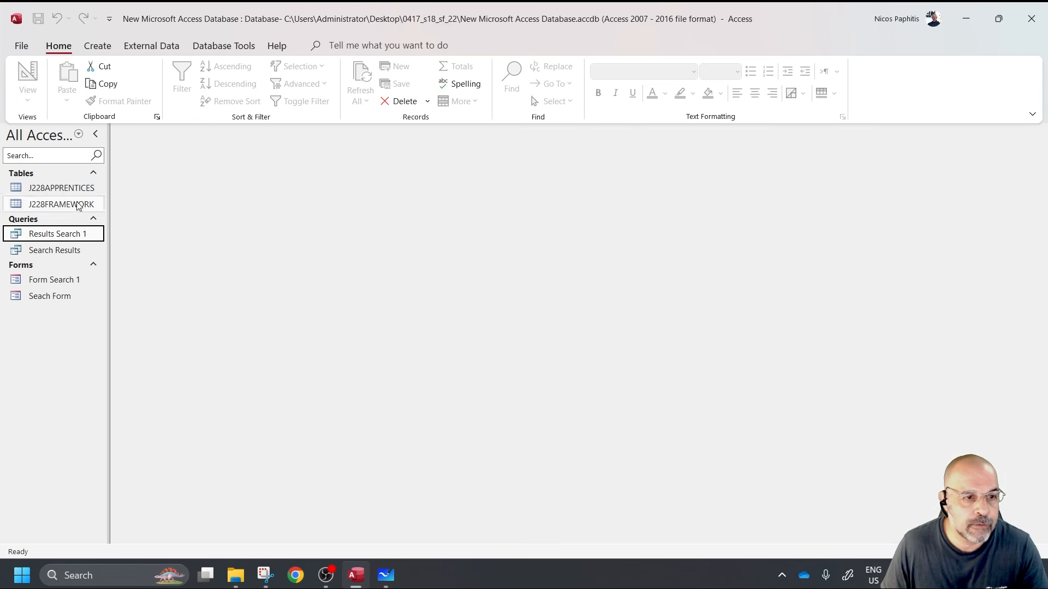
left_click(60, 286)
double_click(60, 285)
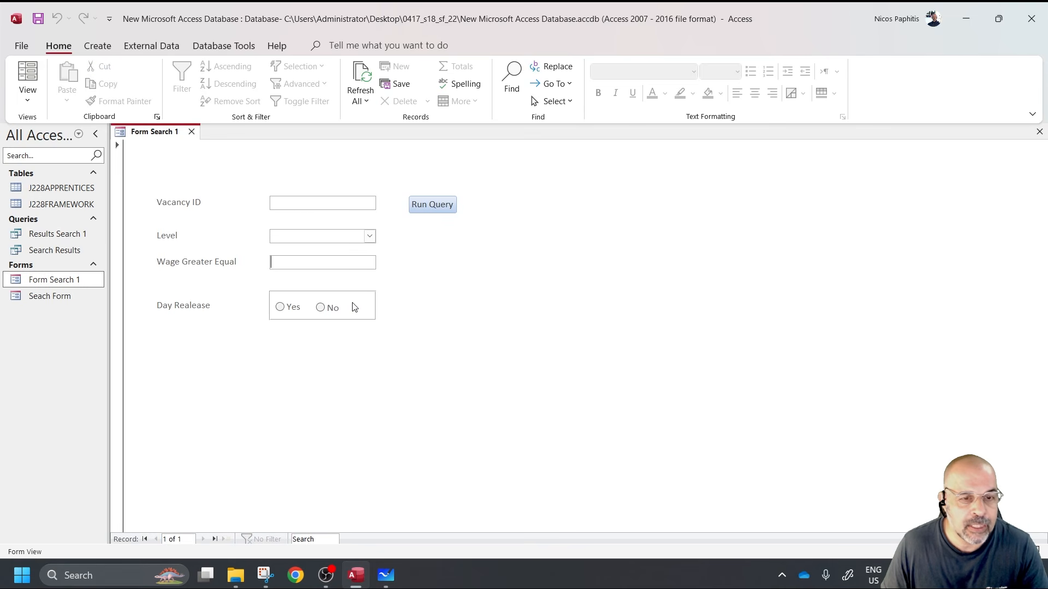
left_click(444, 206)
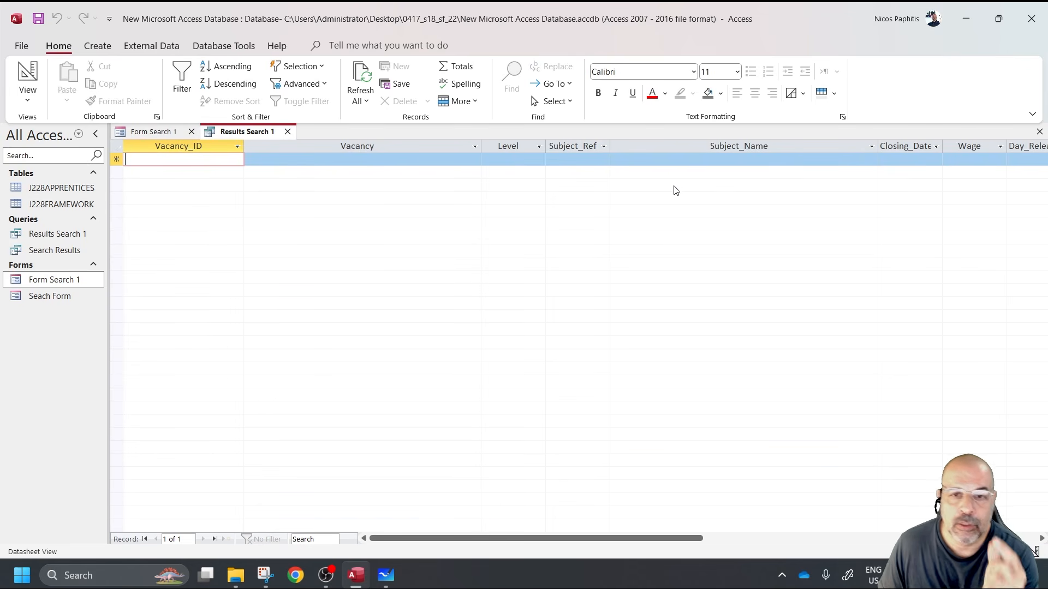
left_click(287, 132)
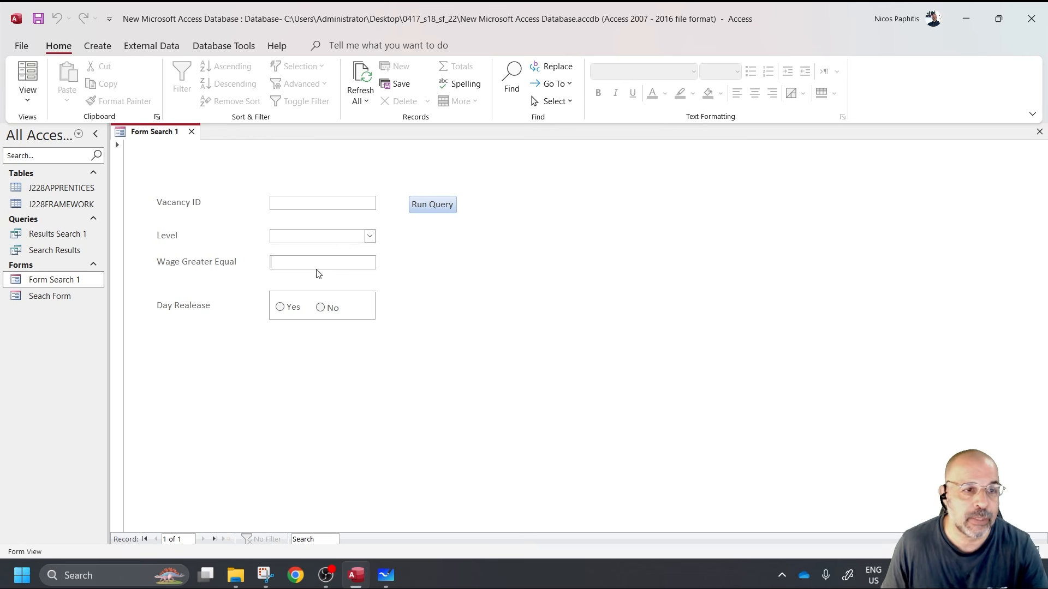
- Run the query from the form, switch it to Design View, and open the Wage criterion in the Expression Builder
left_click(432, 206)
left_click(43, 77)
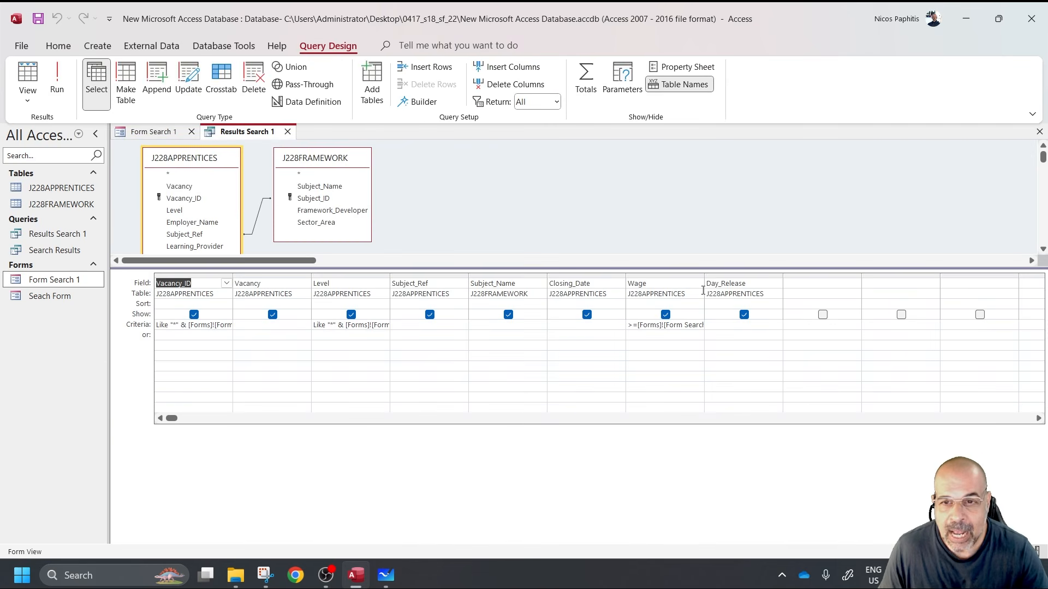
left_click_drag(703, 276, 962, 277)
left_click(799, 325)
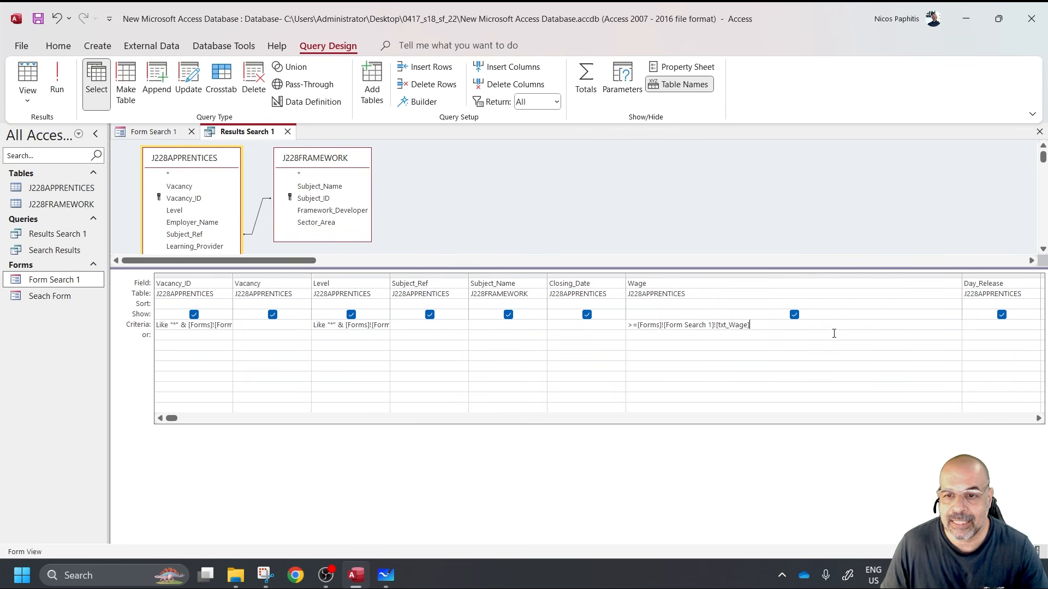
right_click(805, 321)
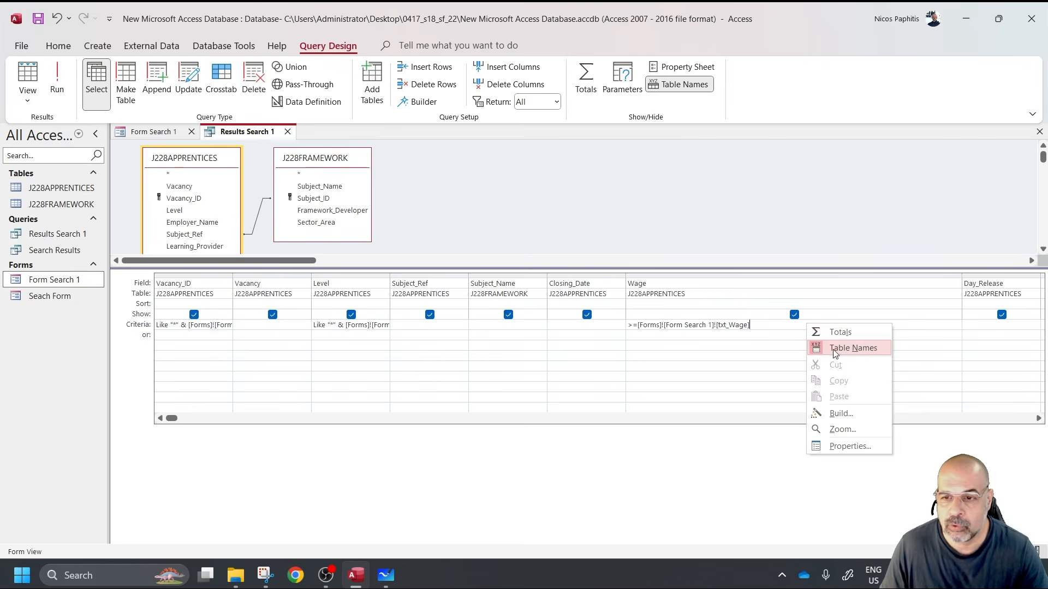
left_click(853, 412)
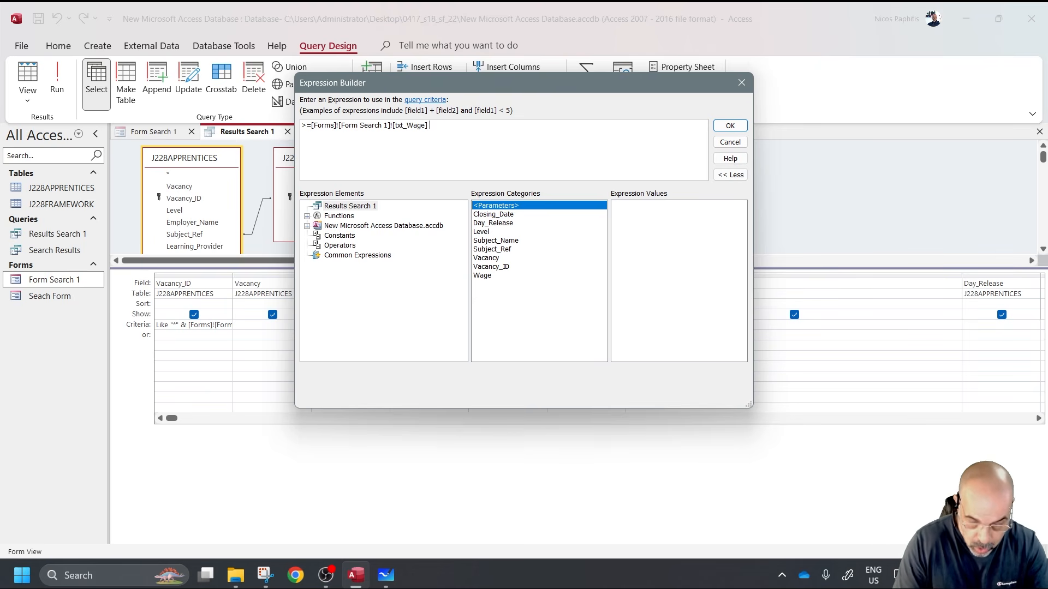
- Extend the Wage criterion with OR Forms![Form Search 1]![txt_Wage] Is Null and accept the expression
type("OR")
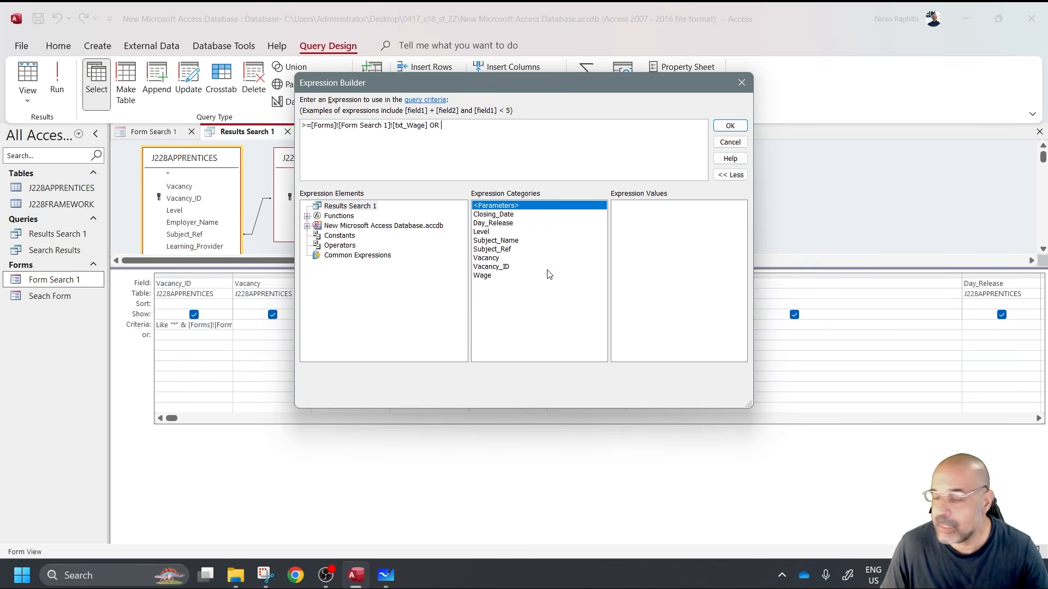
left_click(307, 225)
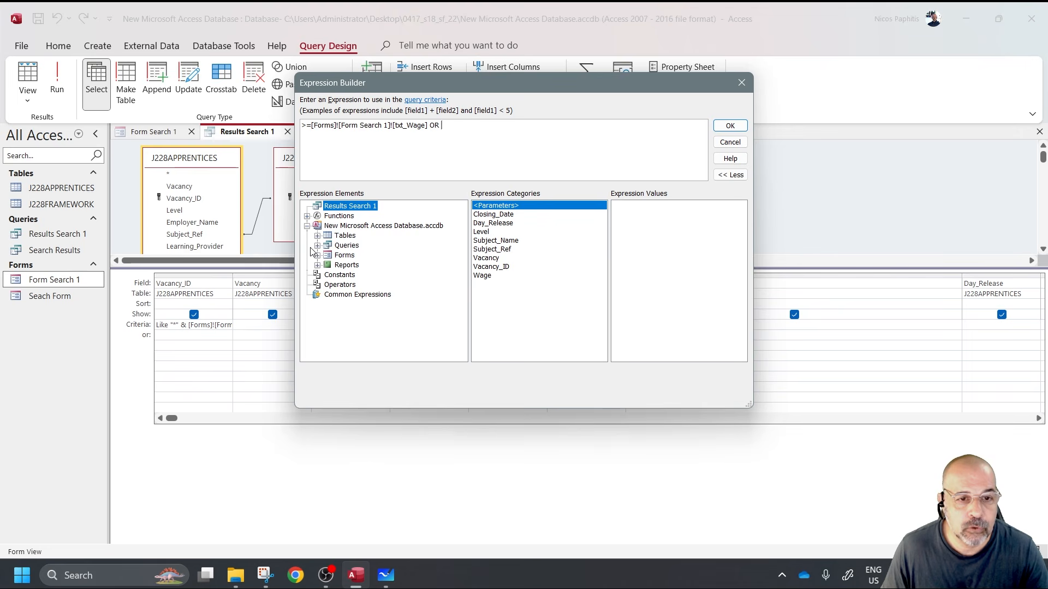
left_click(317, 255)
left_click(328, 275)
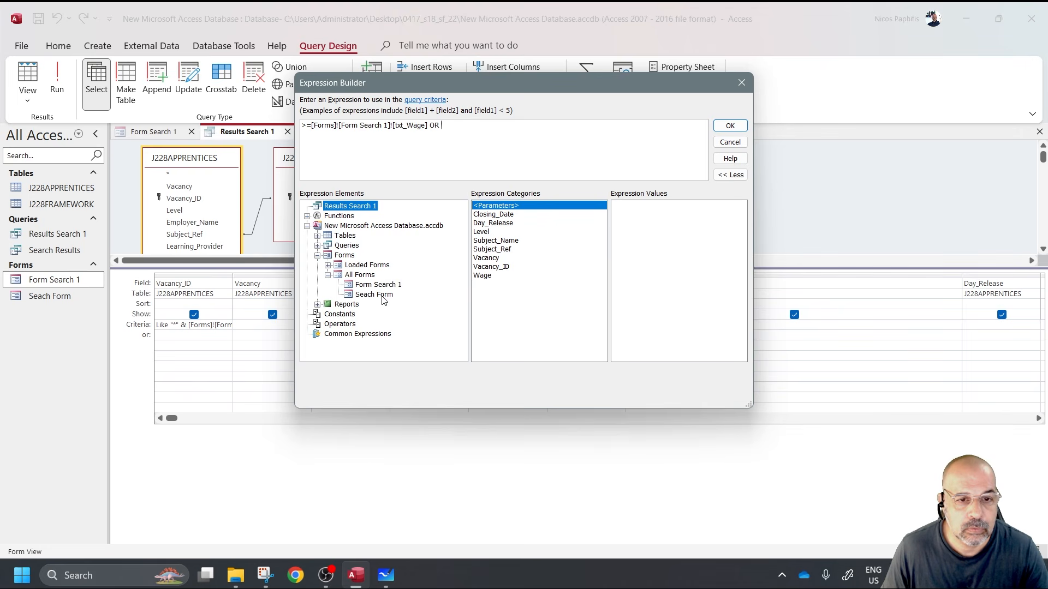
left_click(388, 285)
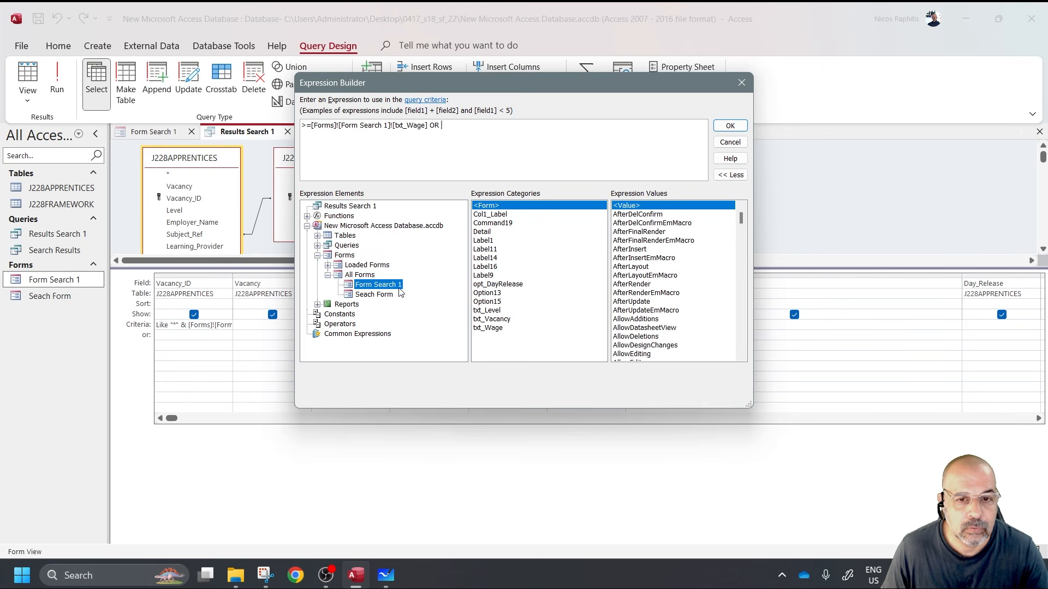
double_click(494, 327)
type("Is Nu")
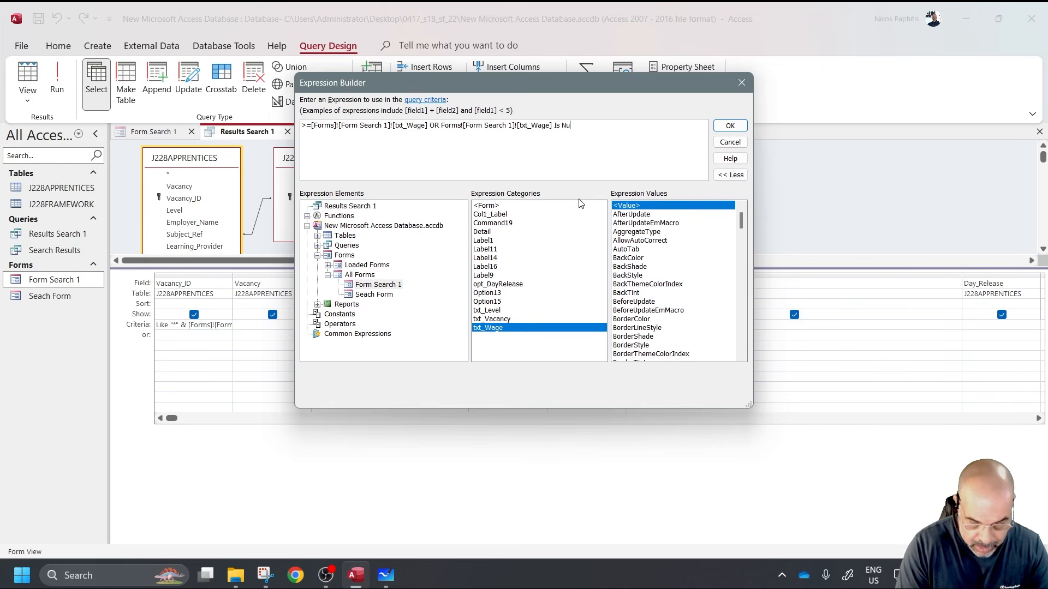
type("ll")
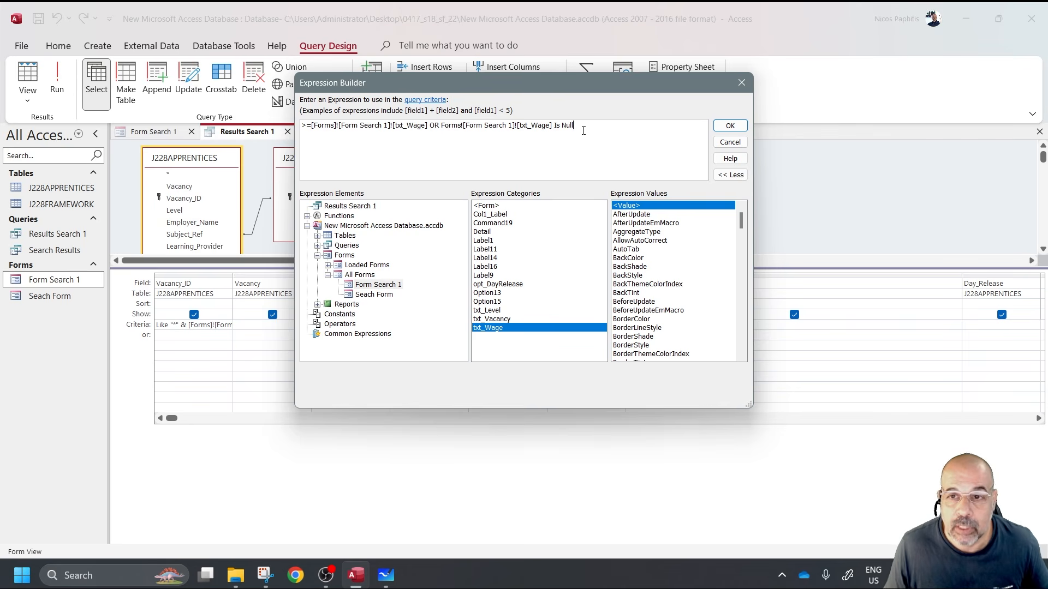
left_click(730, 126)
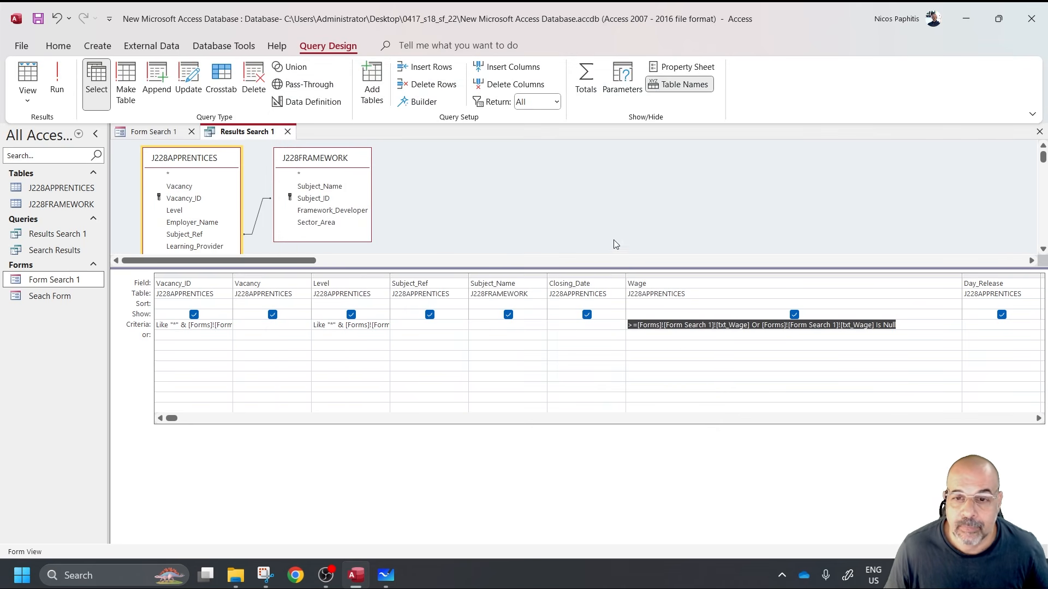
- Save the Results Search 1 query with its extended Wage criterion and close it
left_click_drag(920, 326, 629, 325)
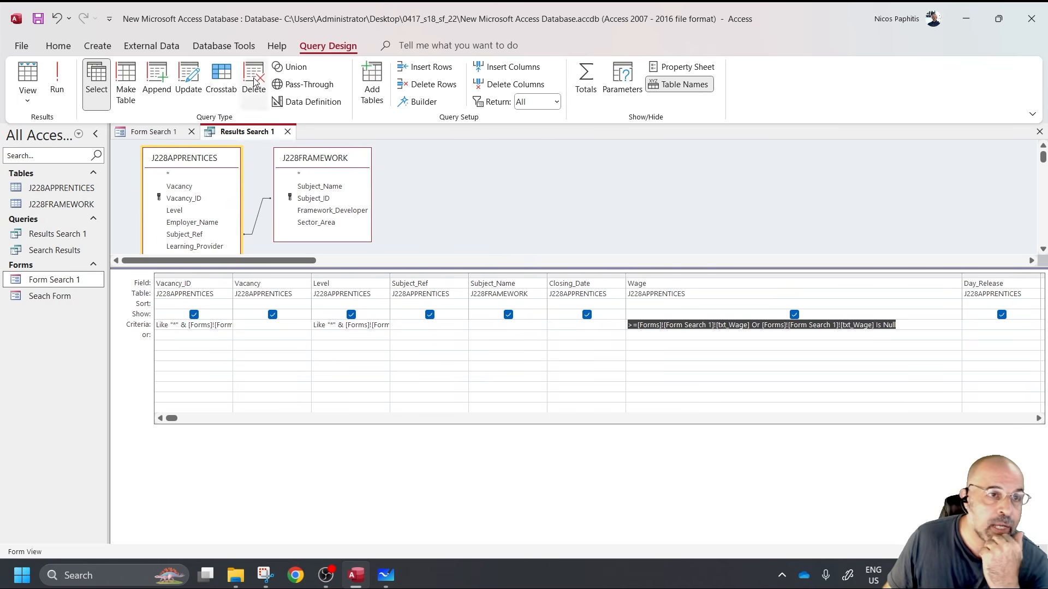
left_click(41, 22)
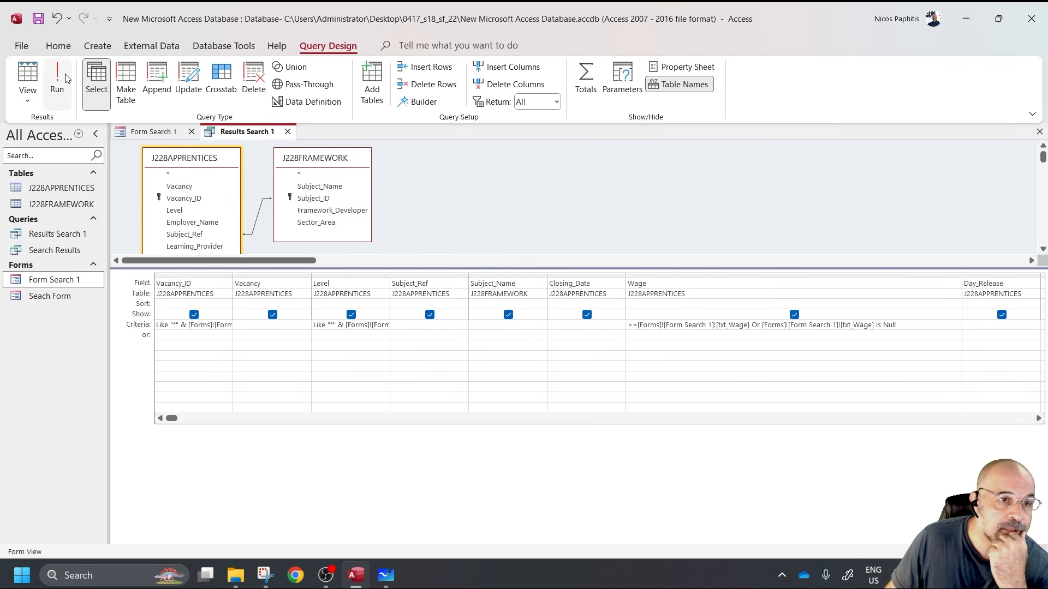
left_click(286, 132)
- Run the form's query with Wage Greater Equal set to 200, check the Wage column, and close the results
left_click(334, 263)
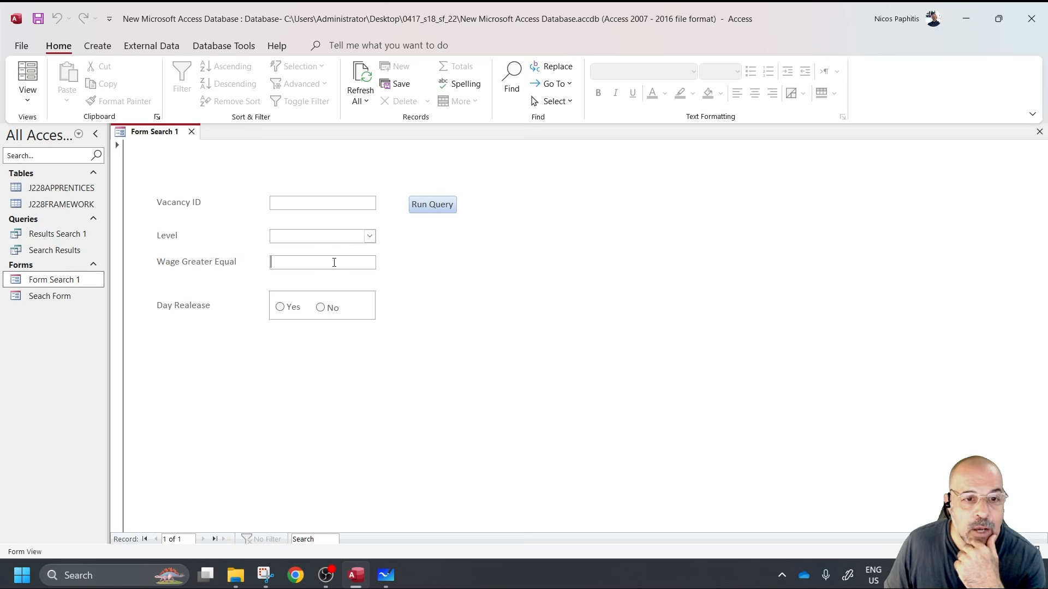
type("200")
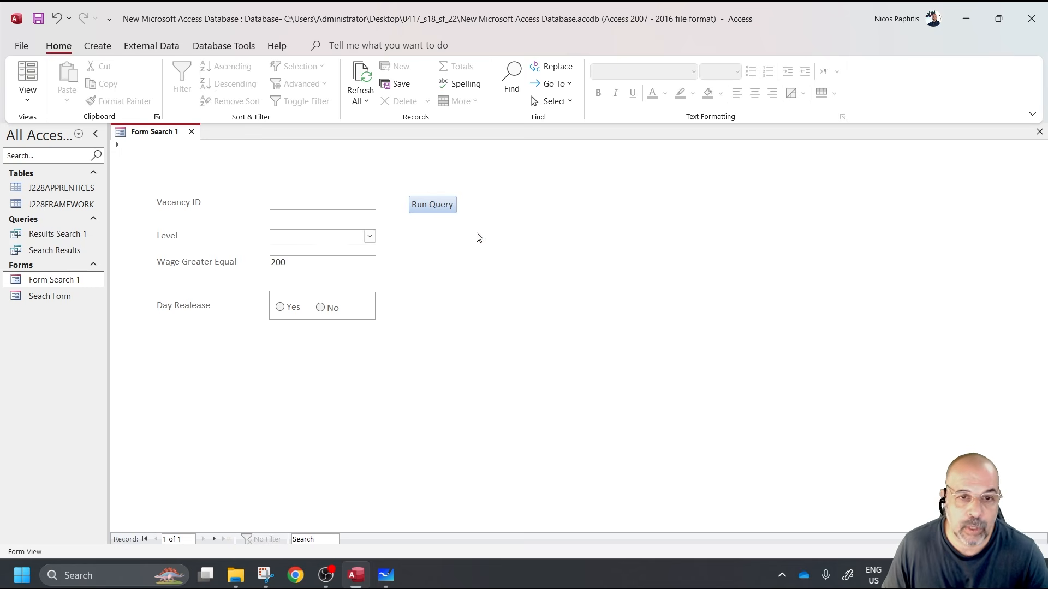
left_click(448, 204)
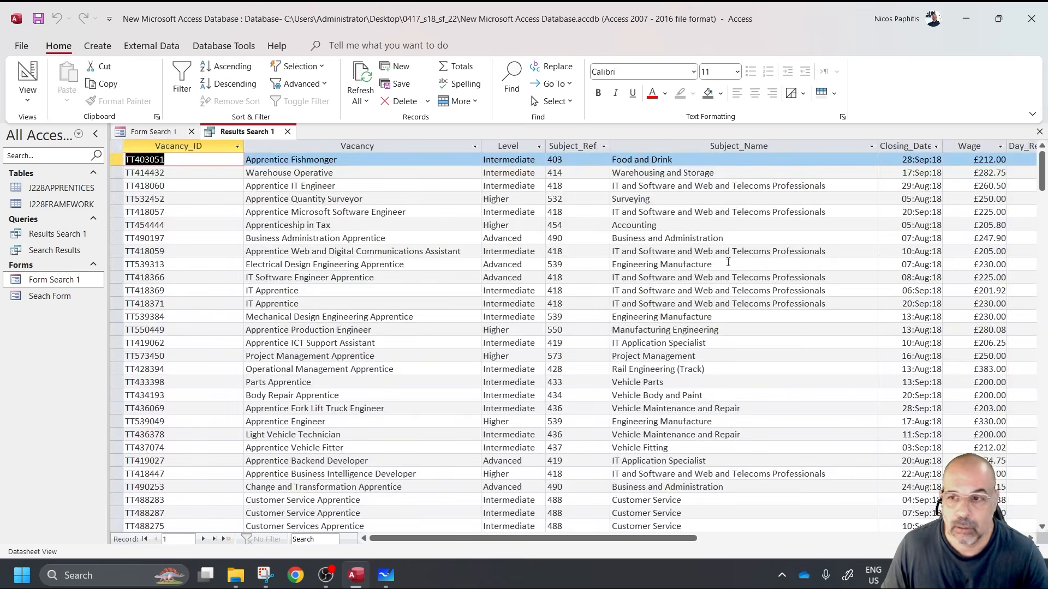
left_click(969, 147)
scroll(977, 251, "down", 6)
scroll(977, 251, "up", 6)
left_click(287, 131)
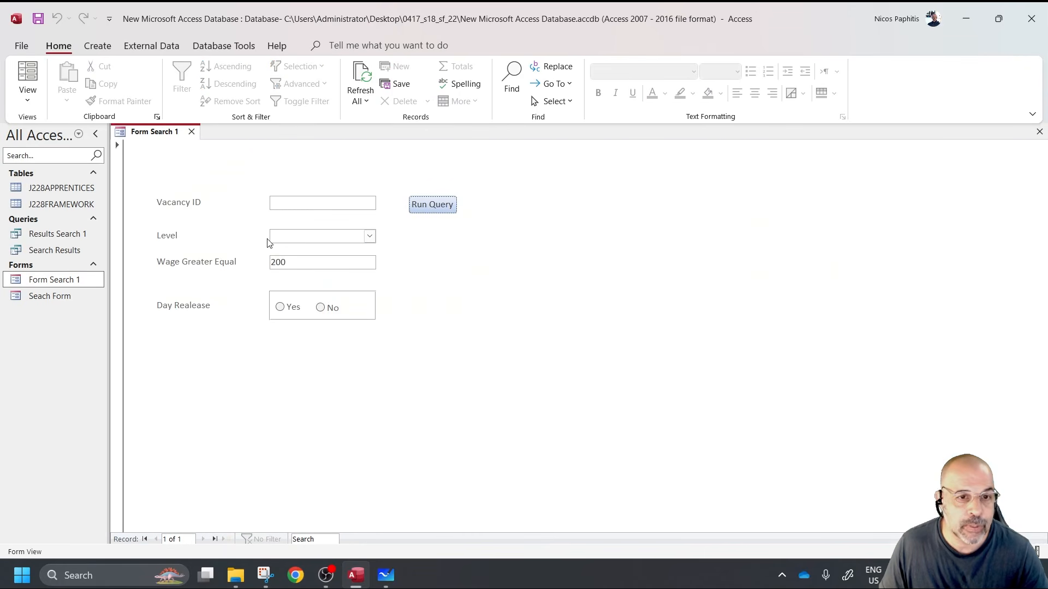
- Clear the Wage Greater Equal field, run the query, and check the Wage column of the results
left_click_drag(298, 262, 195, 265)
key("Delete")
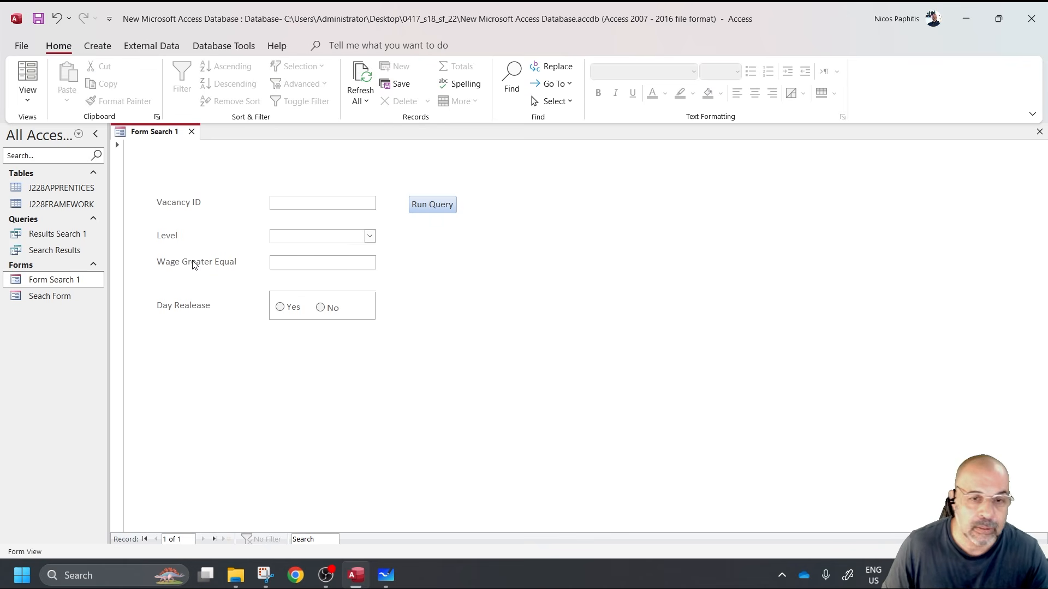
left_click(424, 206)
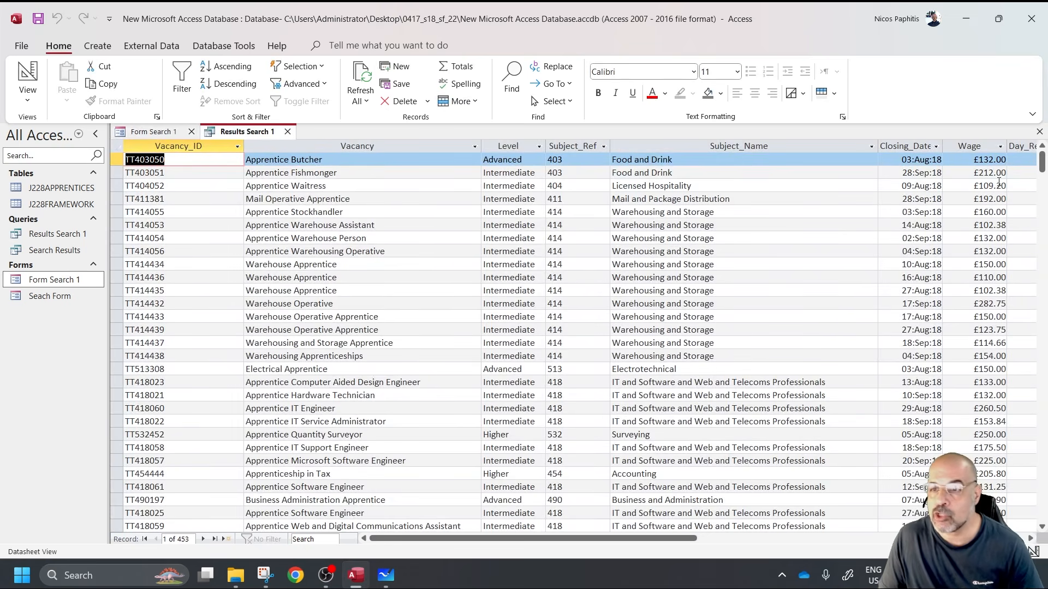
left_click(977, 146)
scroll(943, 234, "down", 8)
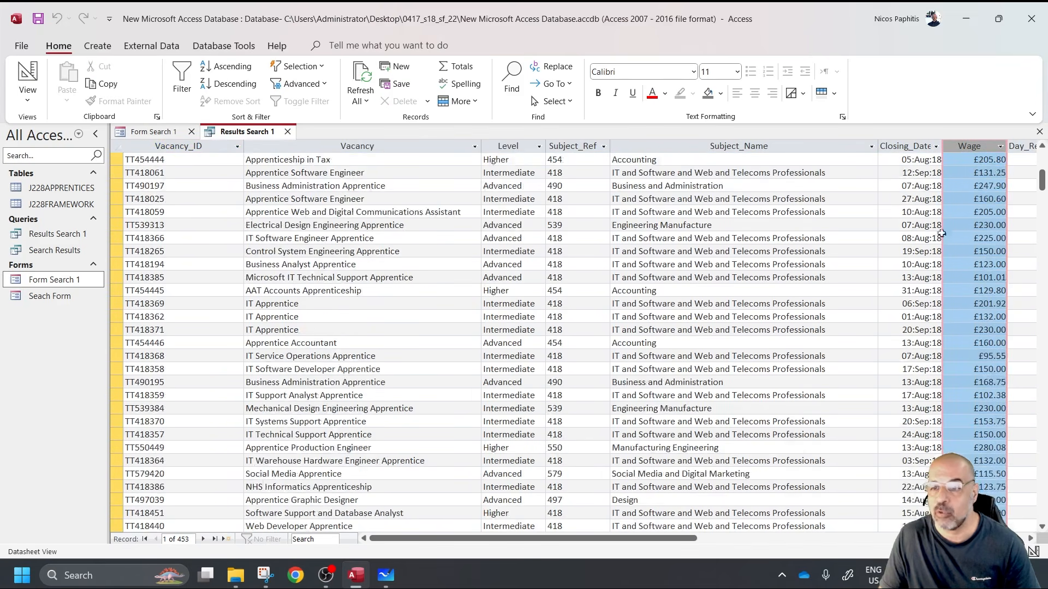
scroll(942, 234, "down", 4)
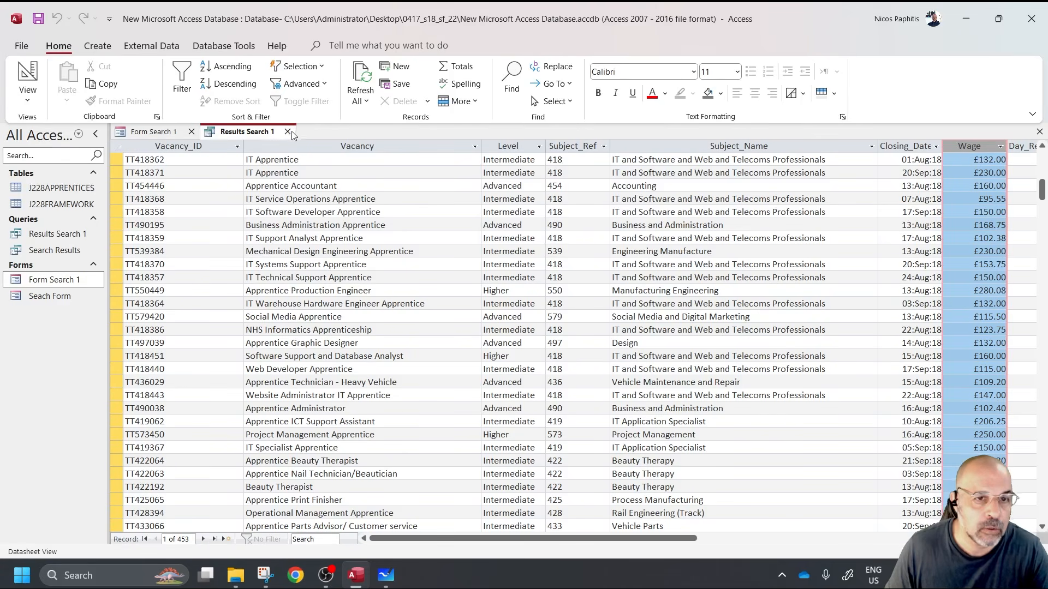
- Switch the query to Design View, widen the Wage column, and examine the Or row and the column based on Form Search 1
left_click(28, 82)
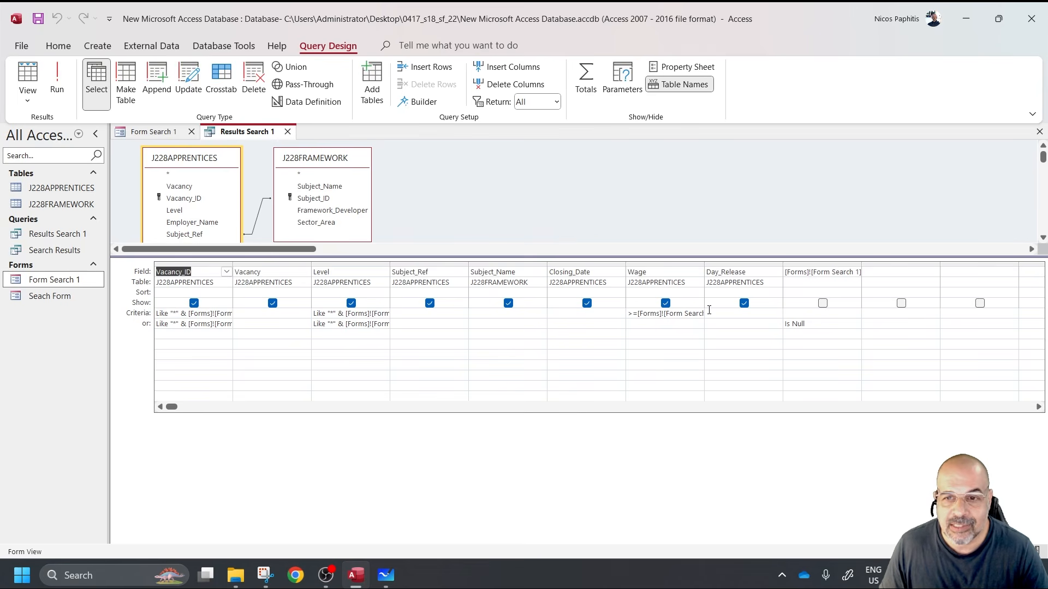
left_click_drag(705, 269, 792, 270)
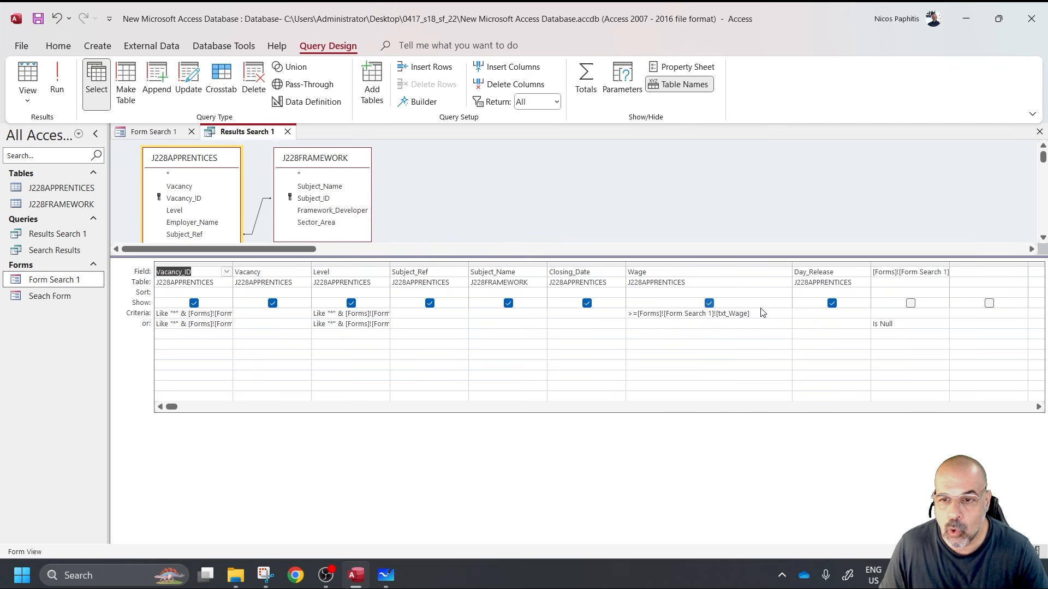
left_click(156, 324)
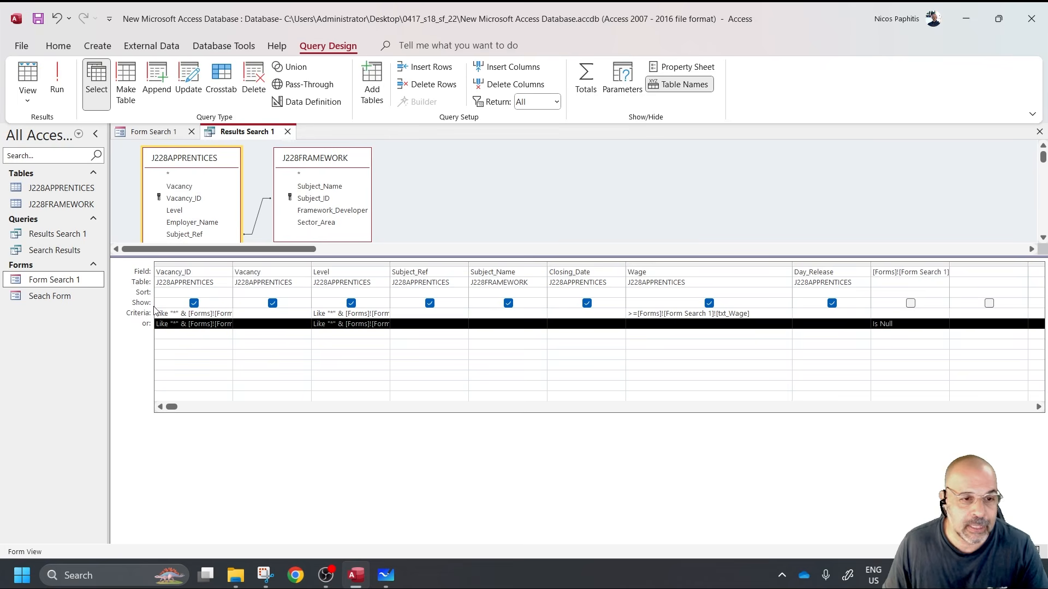
left_click(910, 334)
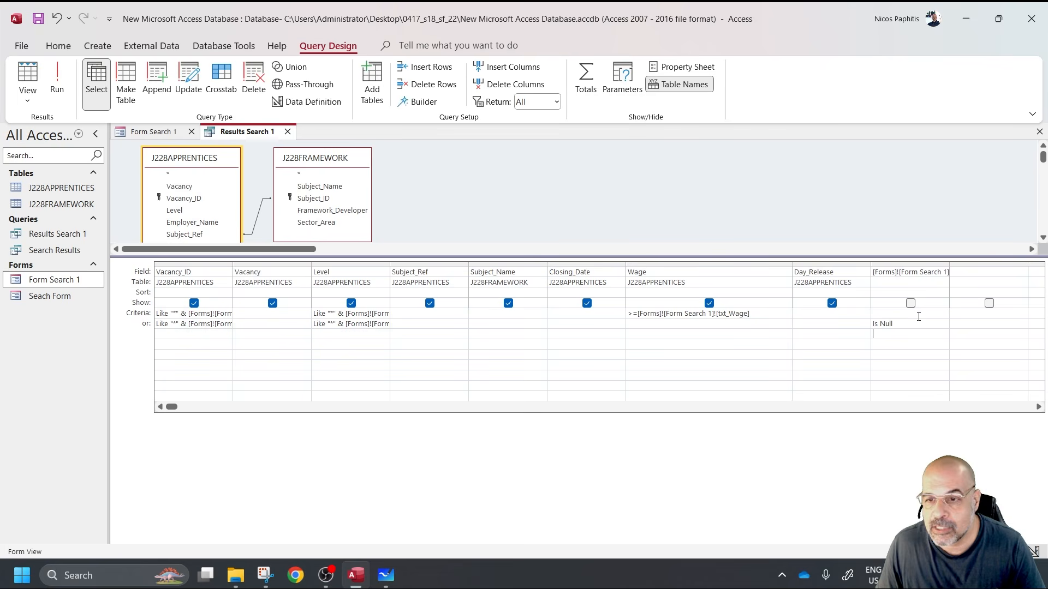
left_click(898, 265)
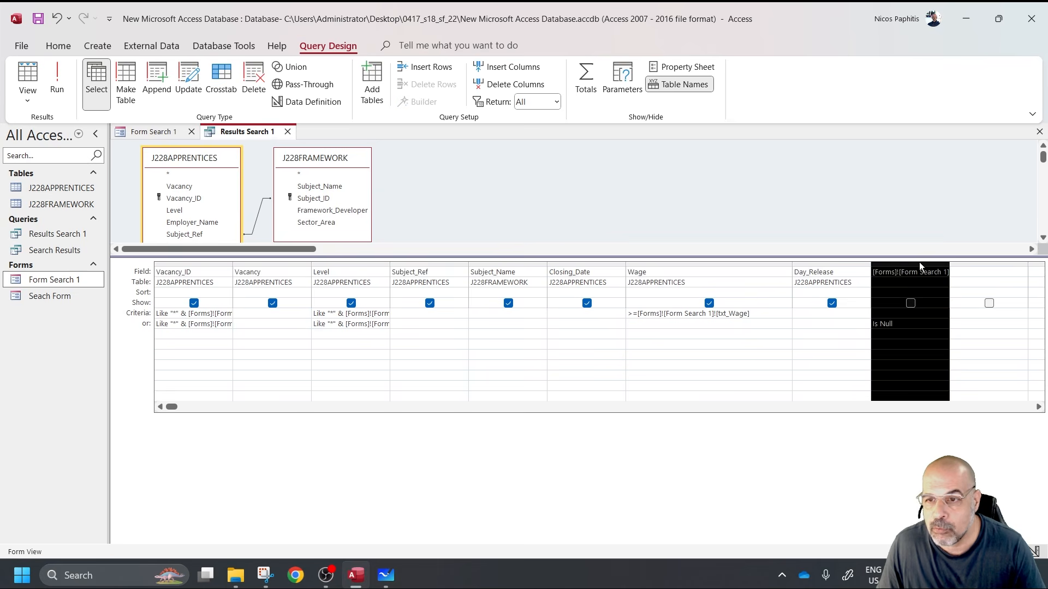
left_click(918, 282)
left_click_drag(896, 325, 873, 324)
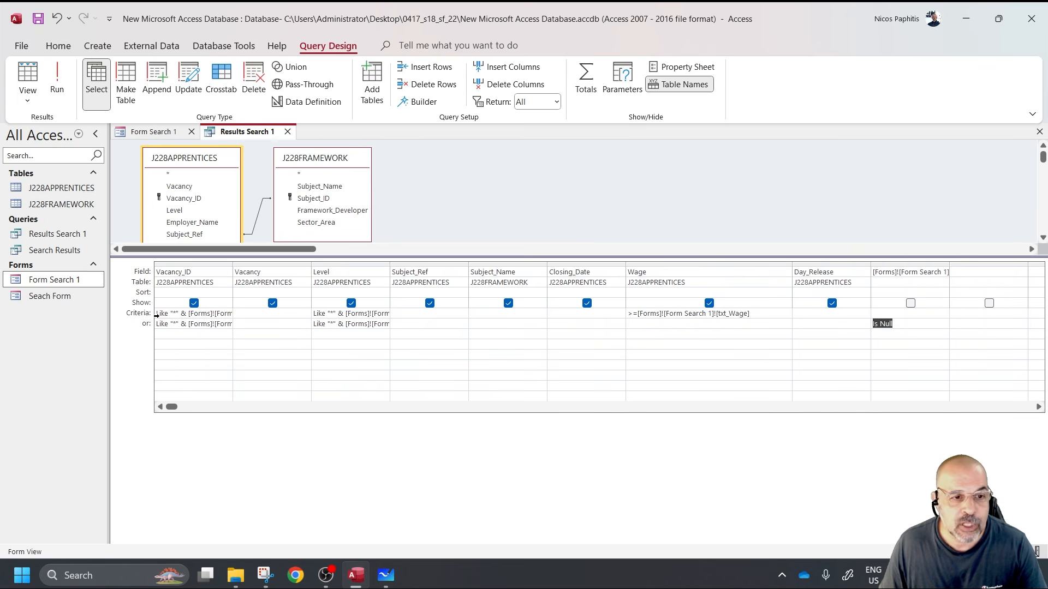
- Compare the Vacancy_ID and Wage conditions in the Criteria row with the Vacancy_ID, Level and Is Null conditions in the Or row
left_click_drag(159, 314, 632, 319)
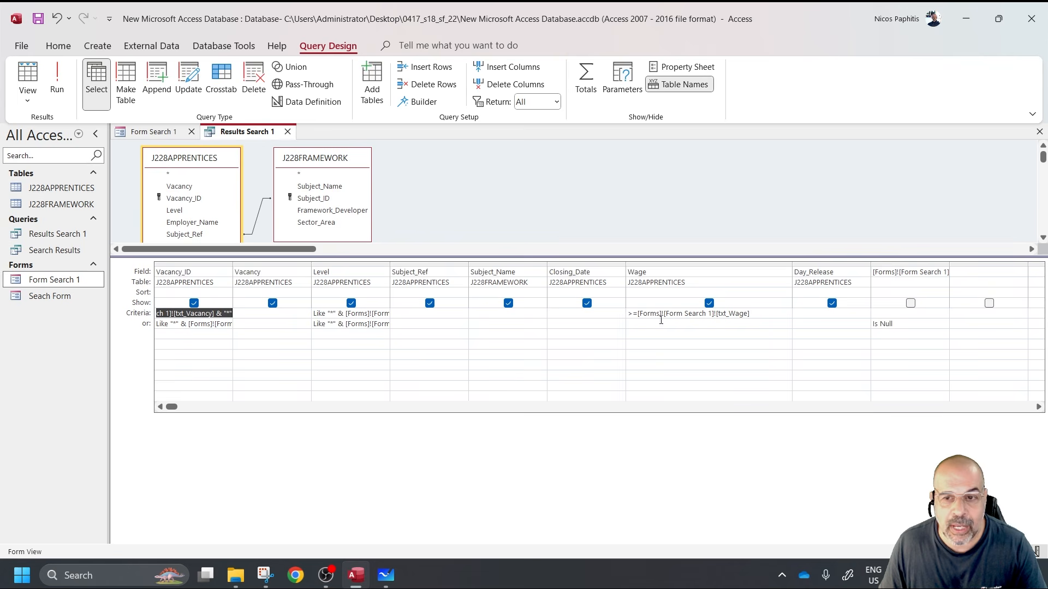
left_click_drag(777, 313, 632, 317)
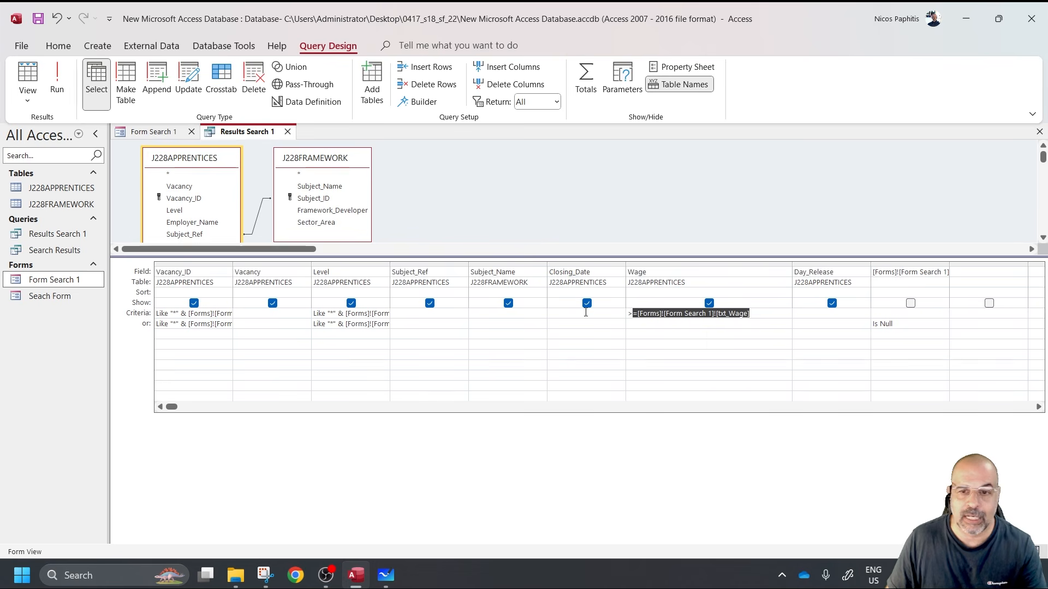
left_click(766, 311)
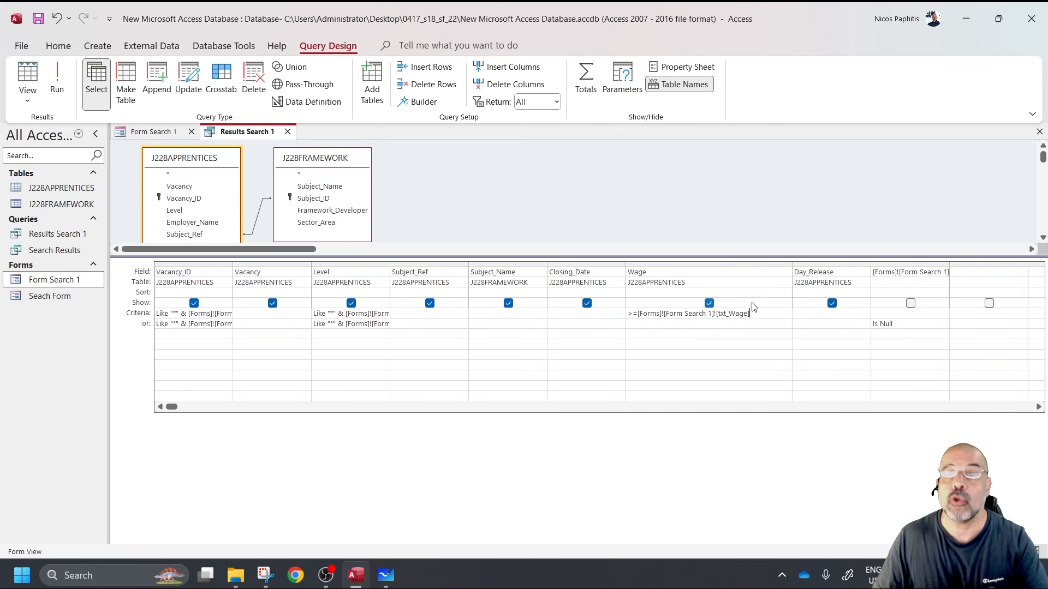
left_click_drag(160, 323, 223, 323)
left_click_drag(335, 324, 386, 328)
left_click_drag(922, 324, 854, 323)
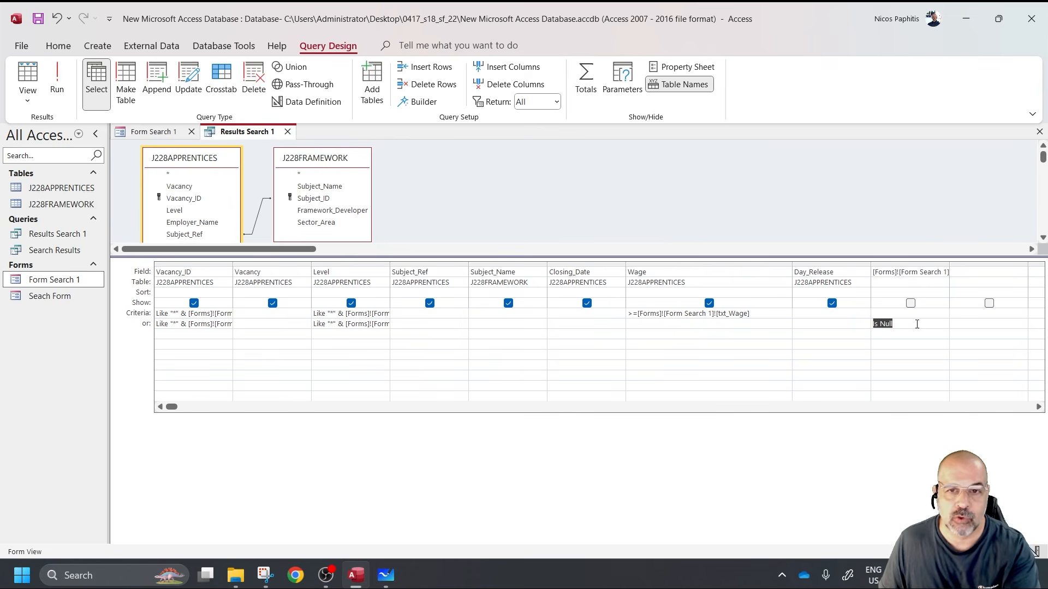
- Save the query and remove the entire Or row of conditions from the design grid
key("ctrl+s")
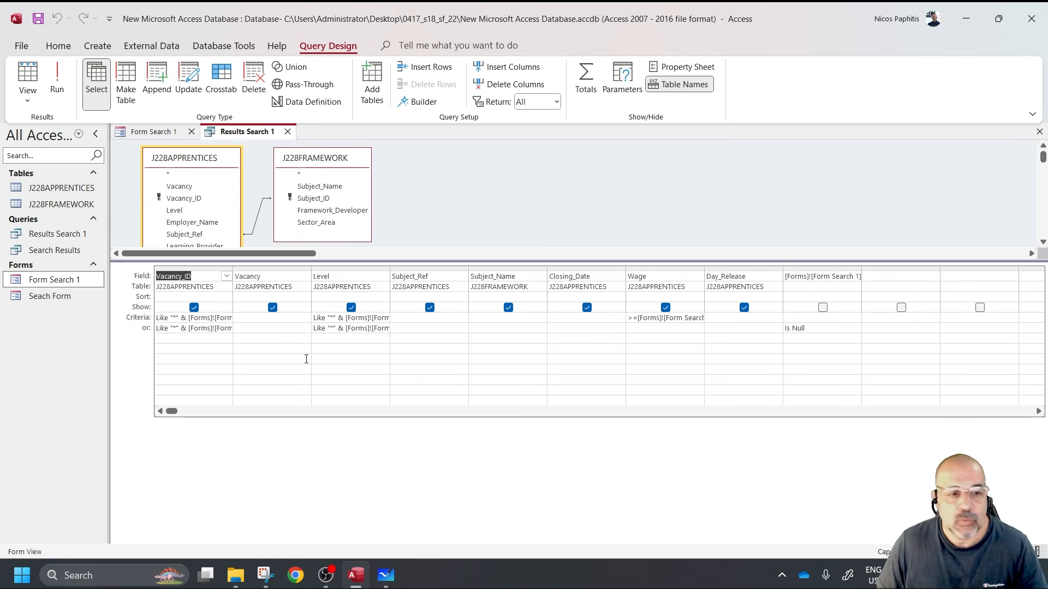
left_click(157, 329)
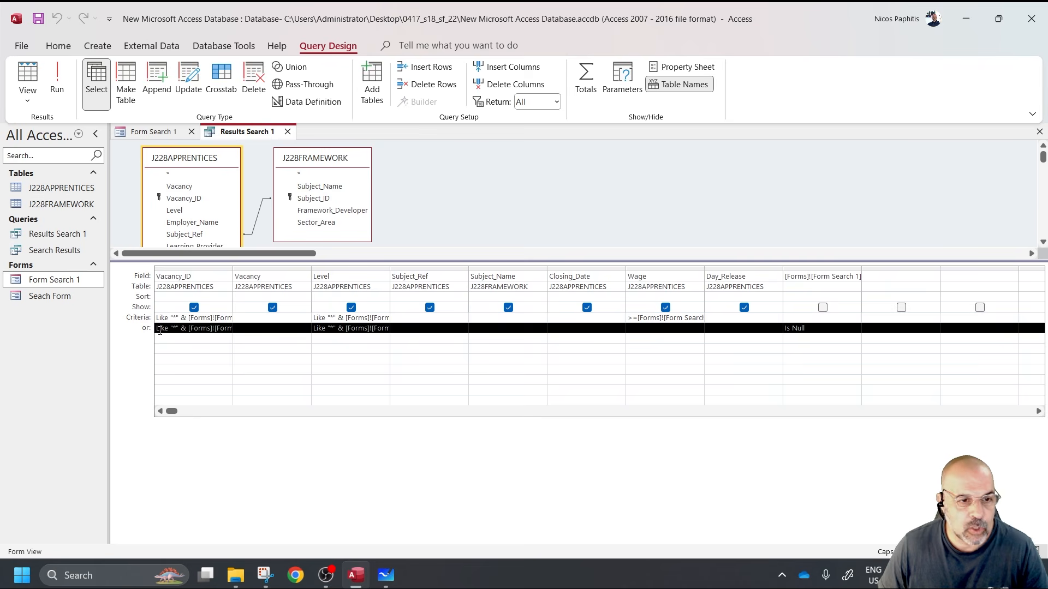
right_click(176, 329)
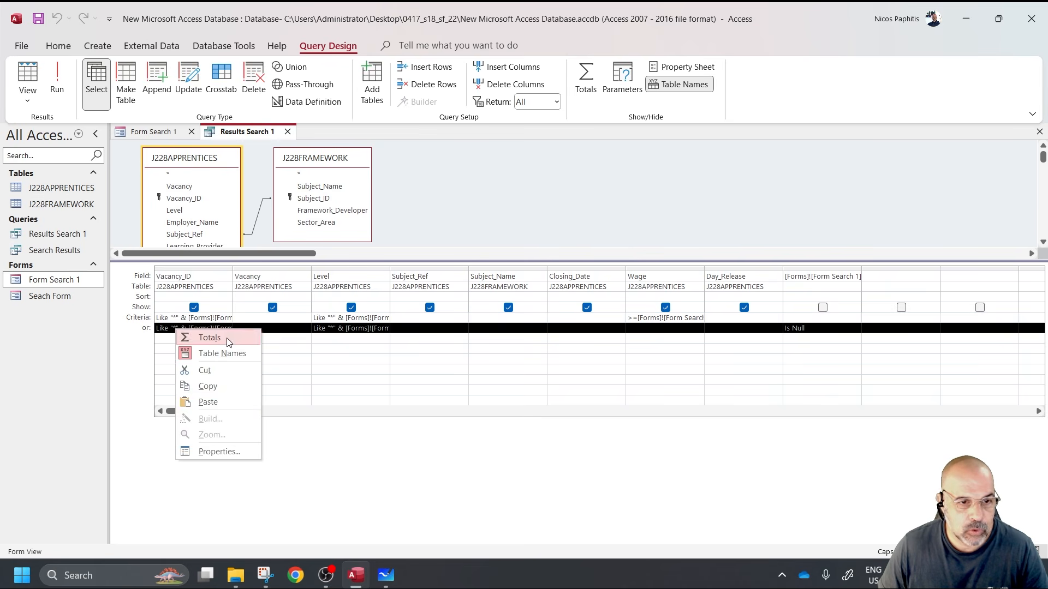
left_click(225, 370)
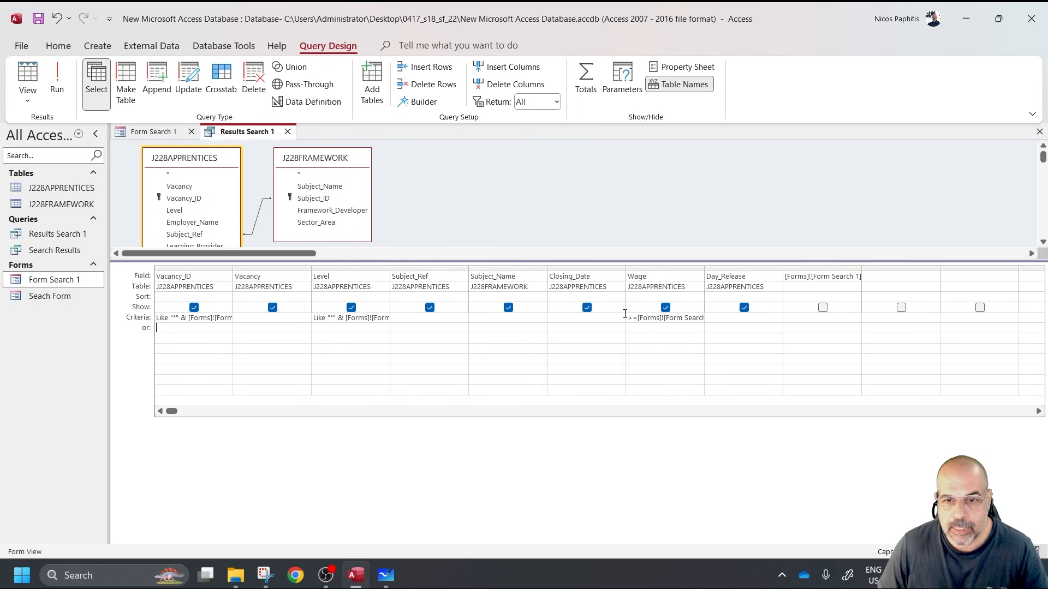
- Delete the Wage criterion and remove the column based on Form Search 1 from the query grid
left_click_drag(629, 317, 721, 315)
key("Delete")
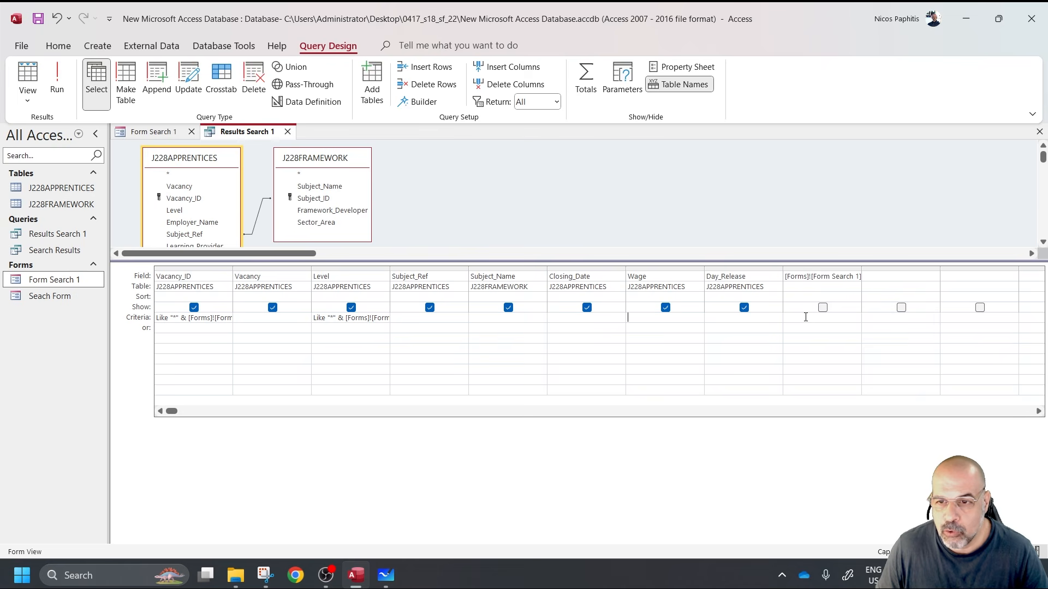
right_click(807, 268)
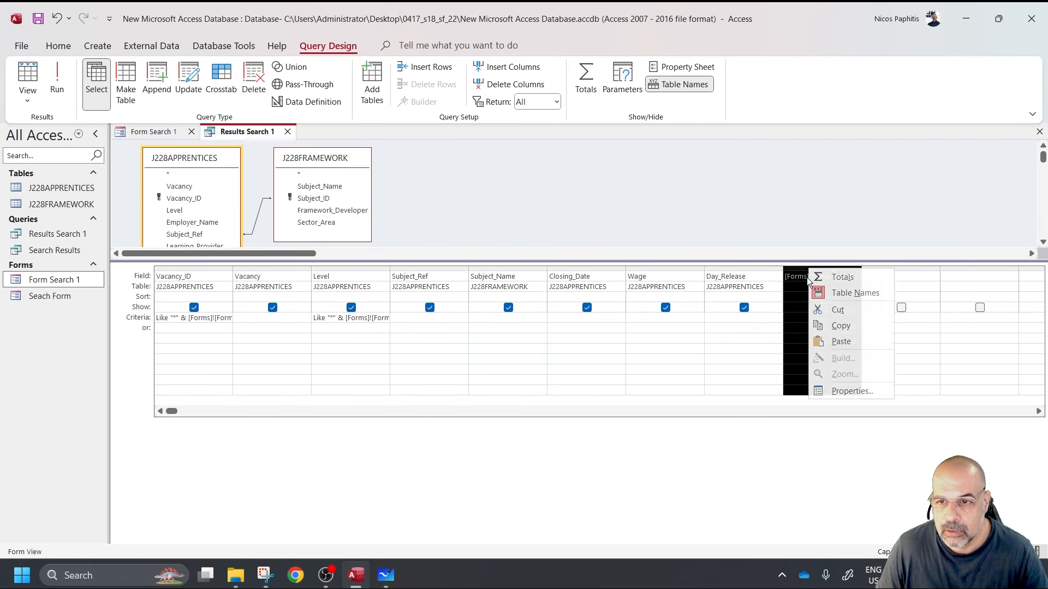
left_click(860, 319)
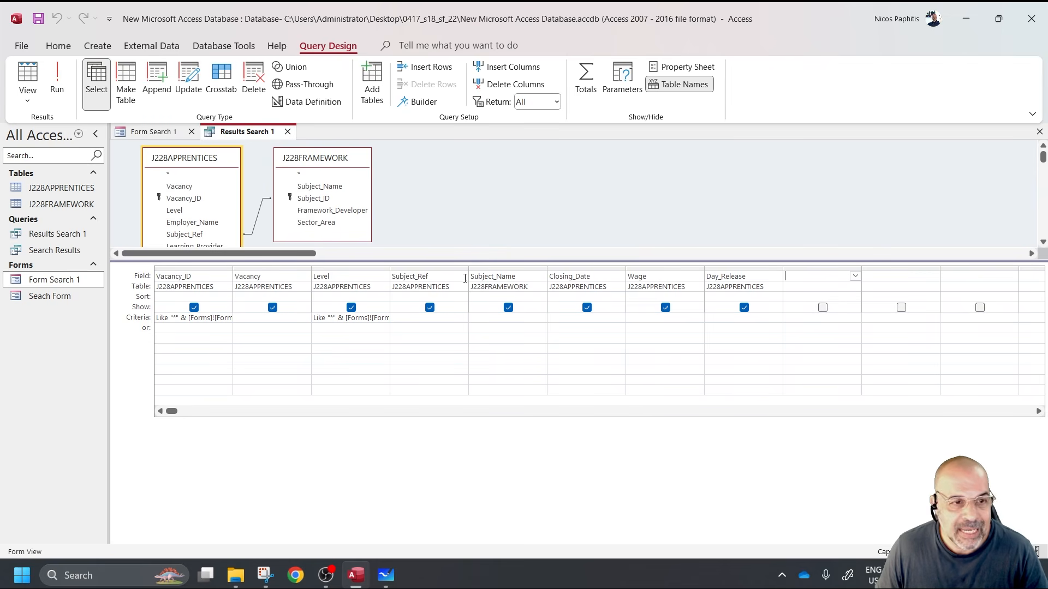
- Start a calculated field in the empty column after Day_Release, using Wage from the Results Search 1 query followed by >=
right_click(812, 276)
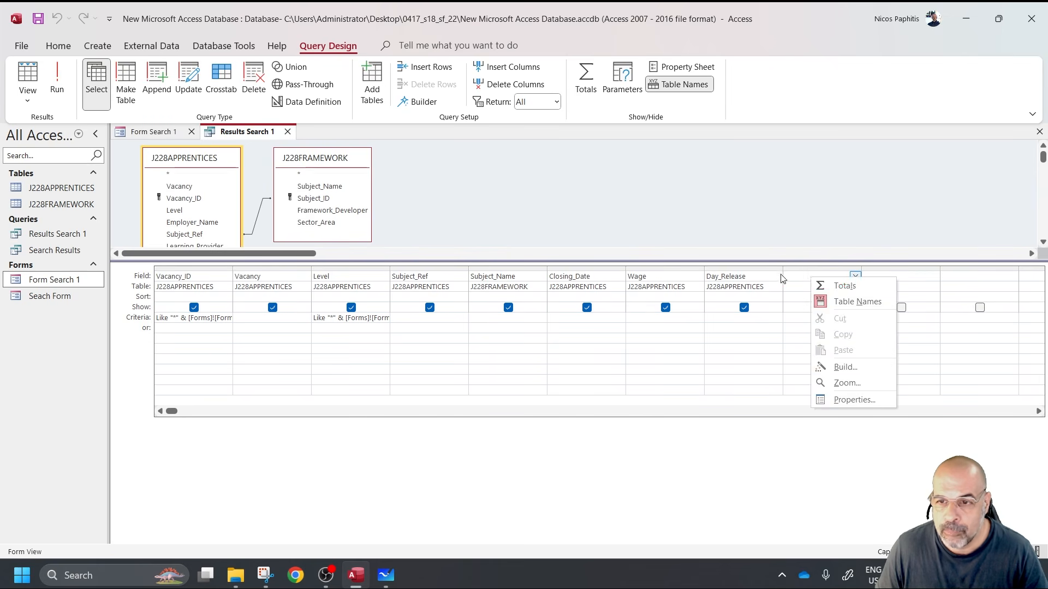
left_click(847, 367)
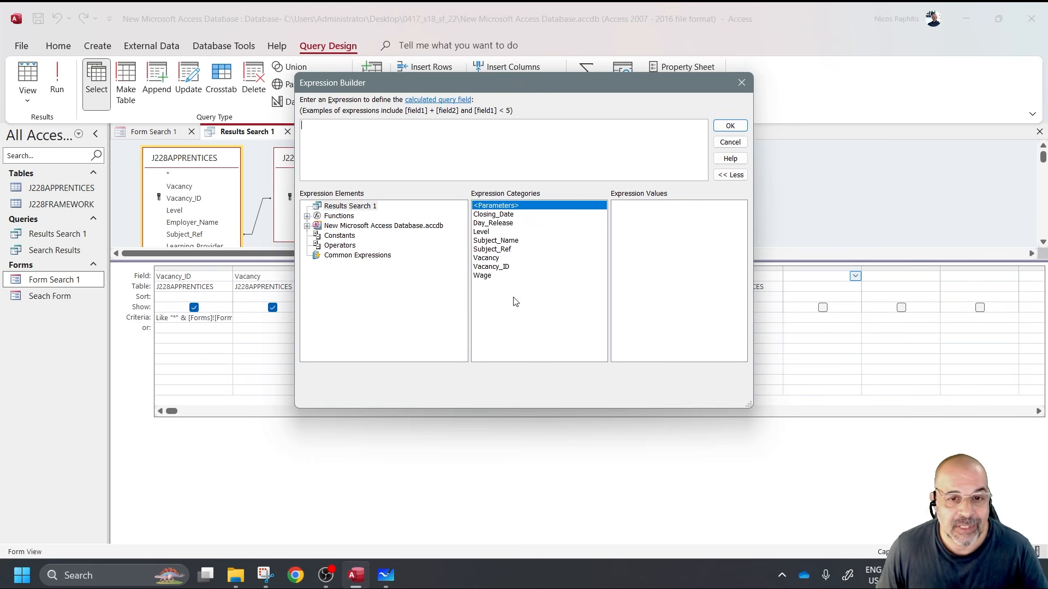
left_click(307, 225)
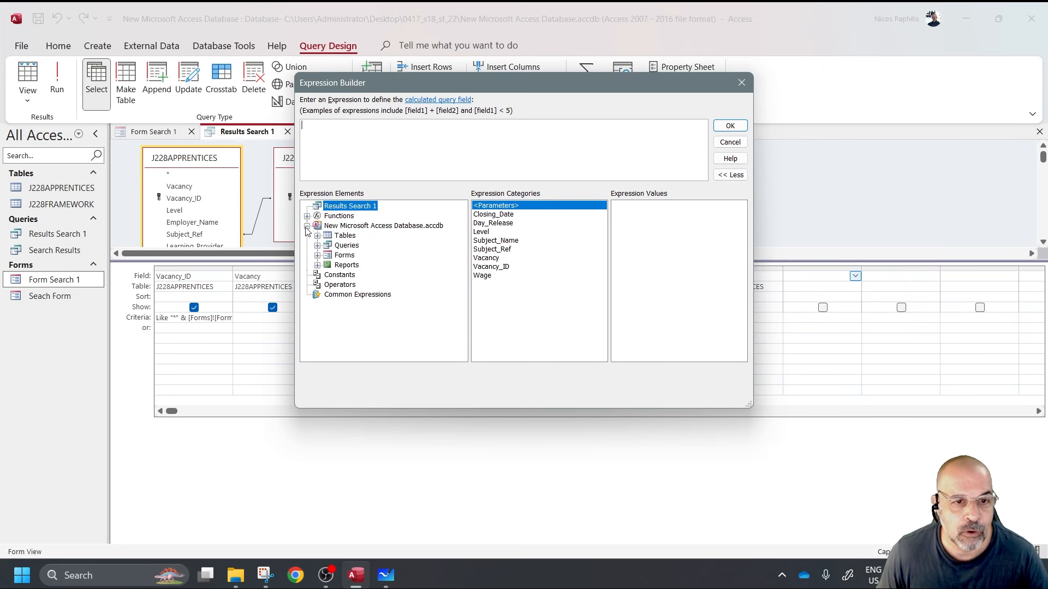
left_click(317, 246)
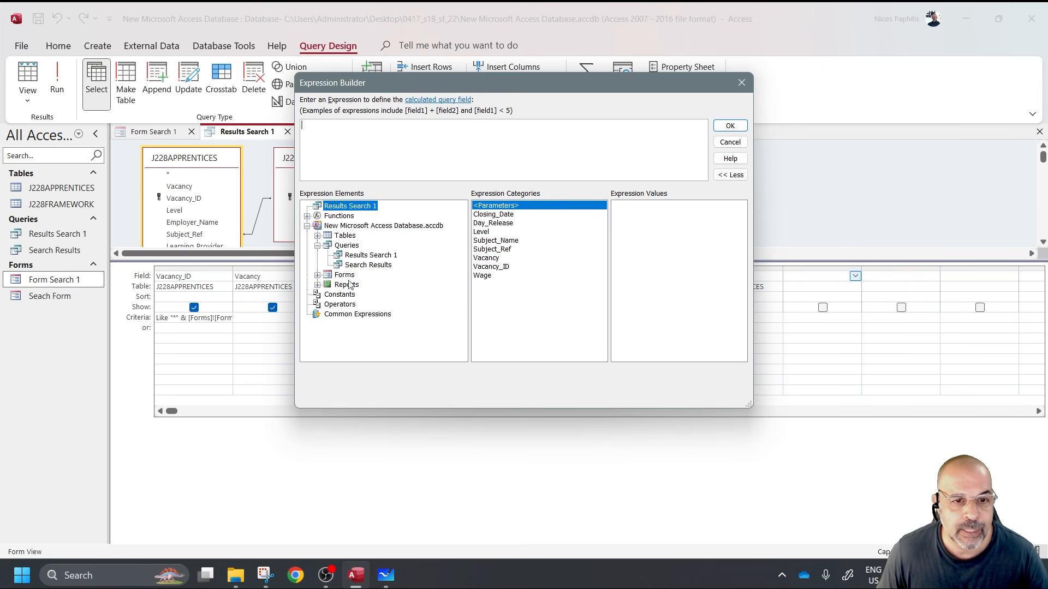
left_click(363, 256)
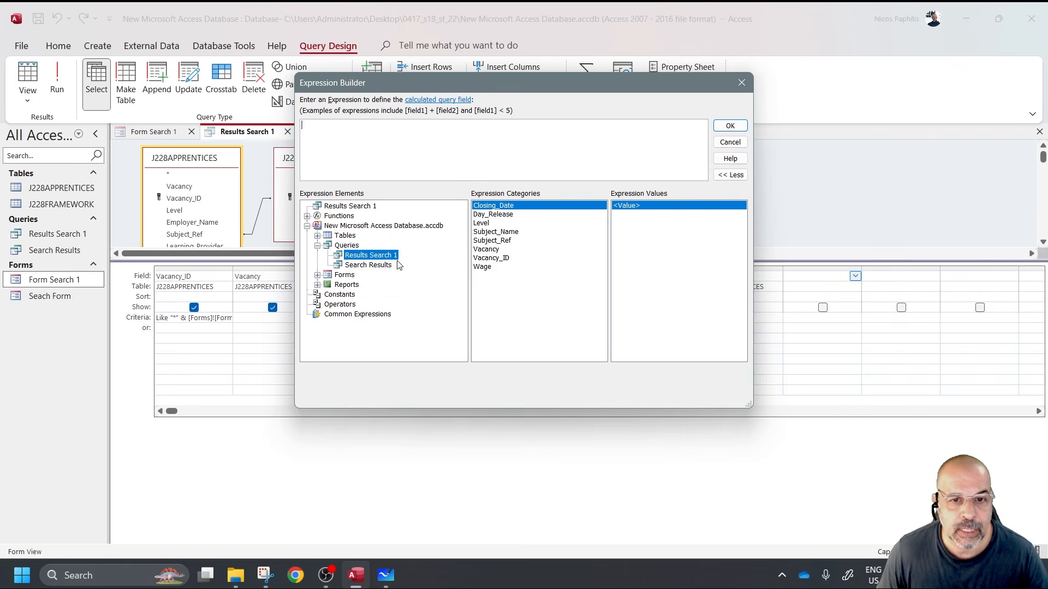
left_click(495, 268)
double_click(496, 269)
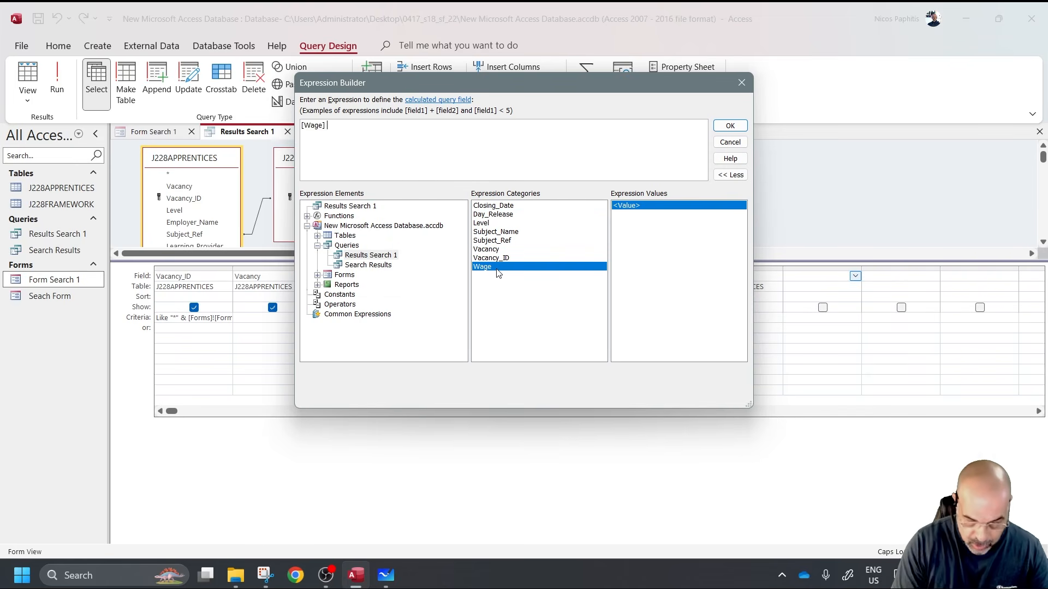
type(">=")
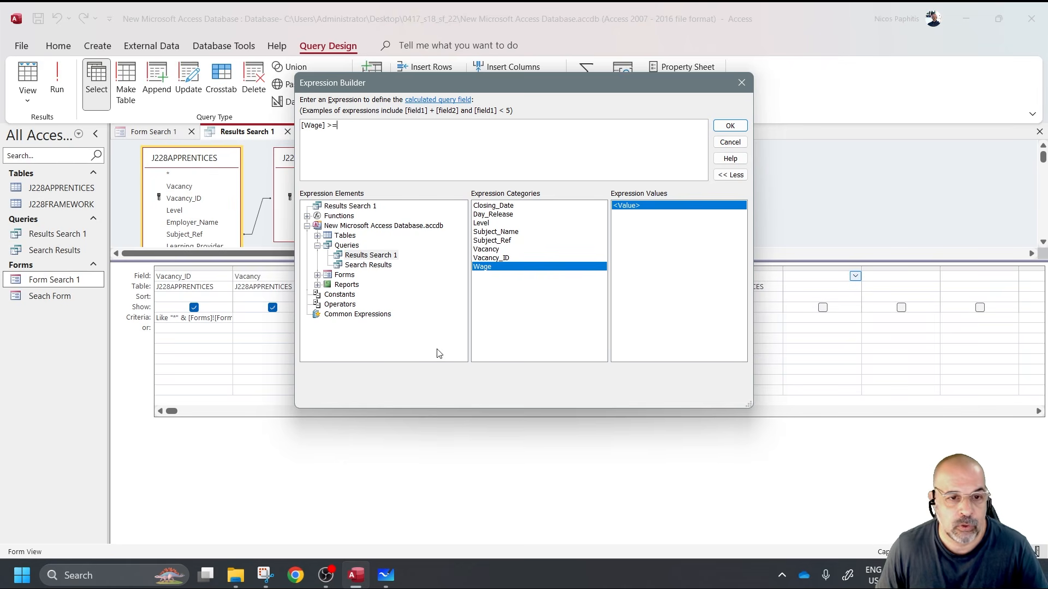
- Complete the comparison in the expression with the txt_Wage control of Form Search 1
left_click(316, 275)
left_click(318, 275)
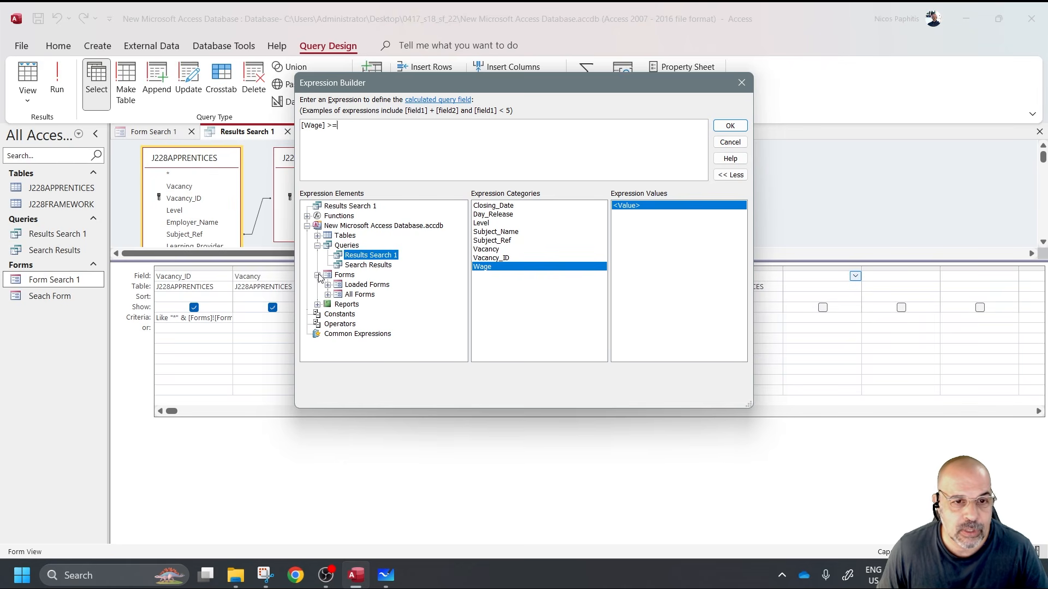
left_click(327, 294)
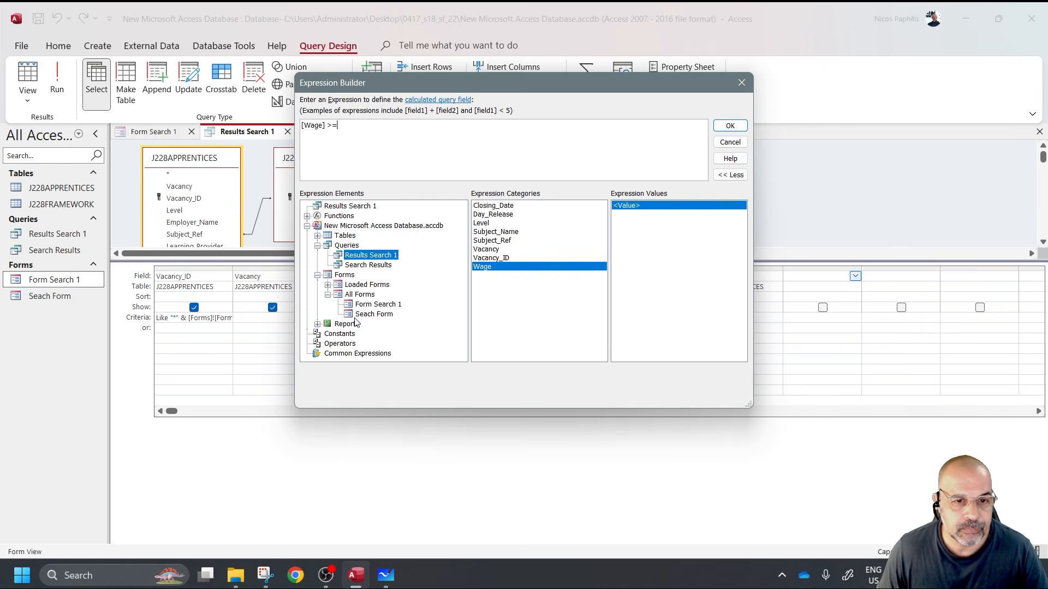
left_click(365, 305)
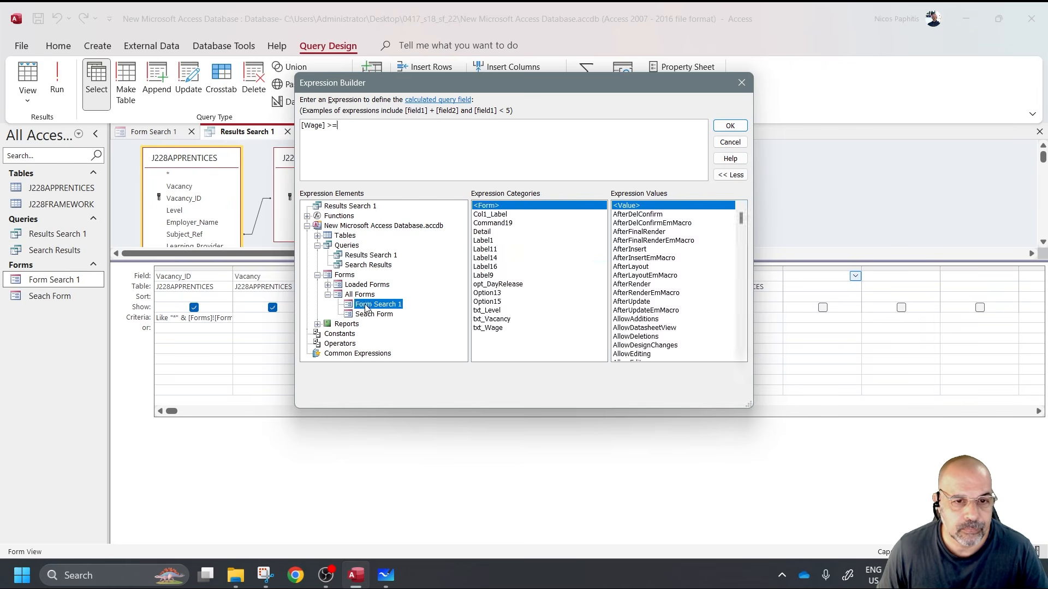
double_click(493, 328)
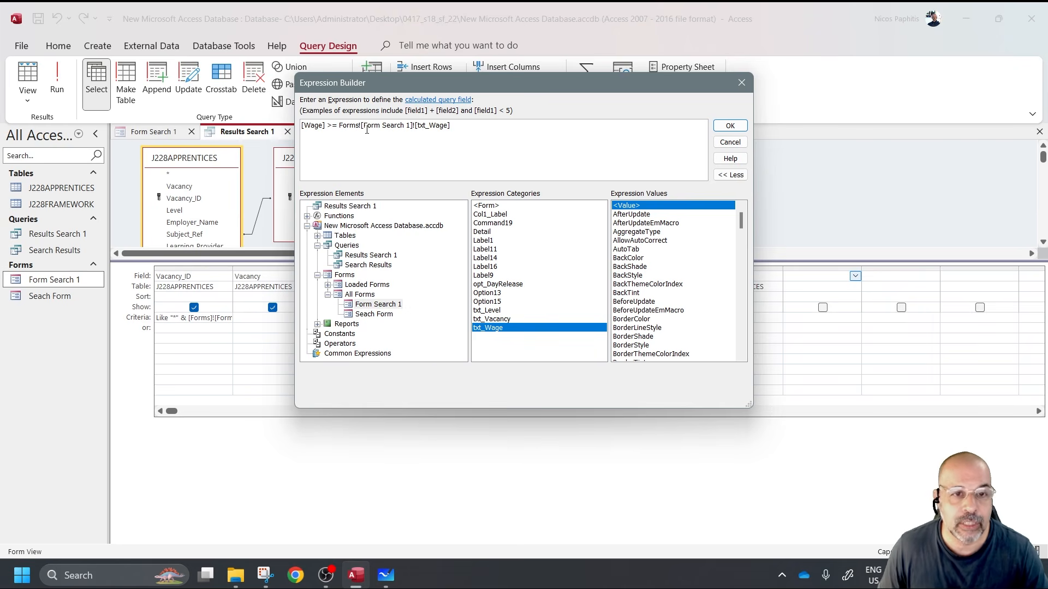
- Extend the expression with OR Forms![Form Search 1]![txt_Wage] Is Null and accept it as the calculated field
type("o")
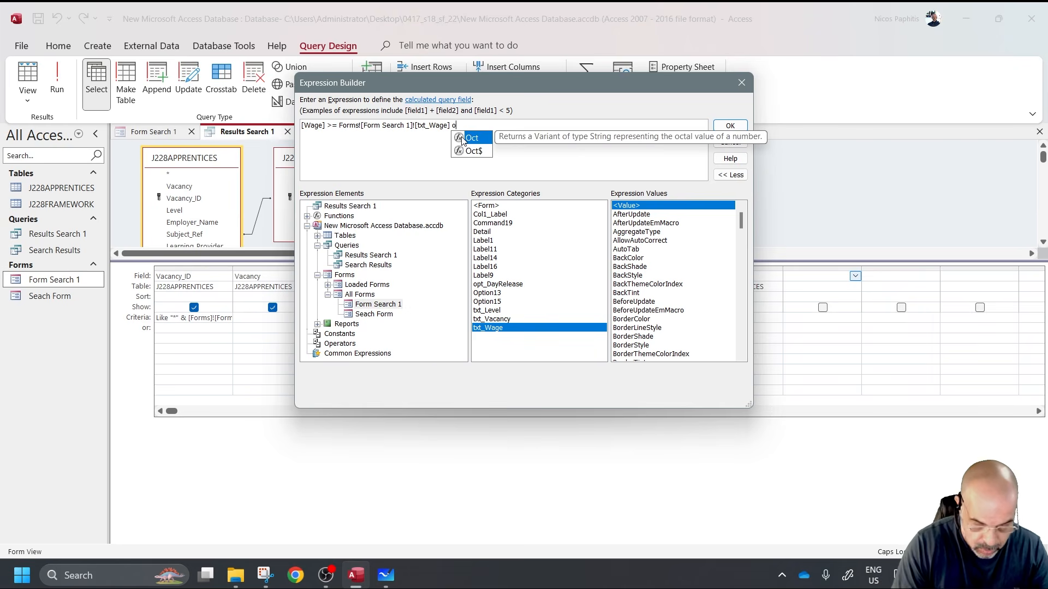
key("BackSpace")
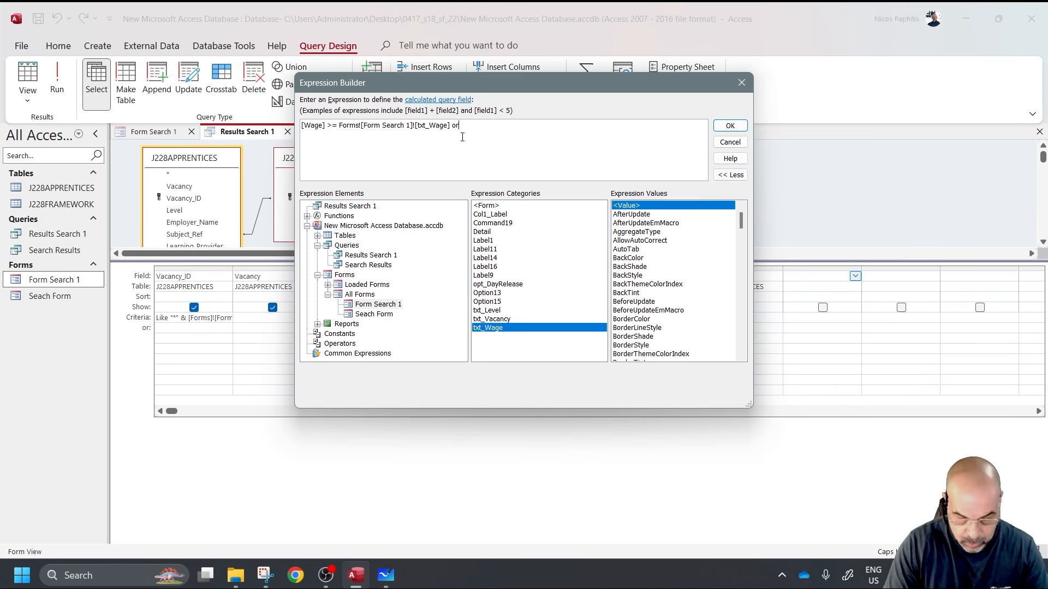
type("OR")
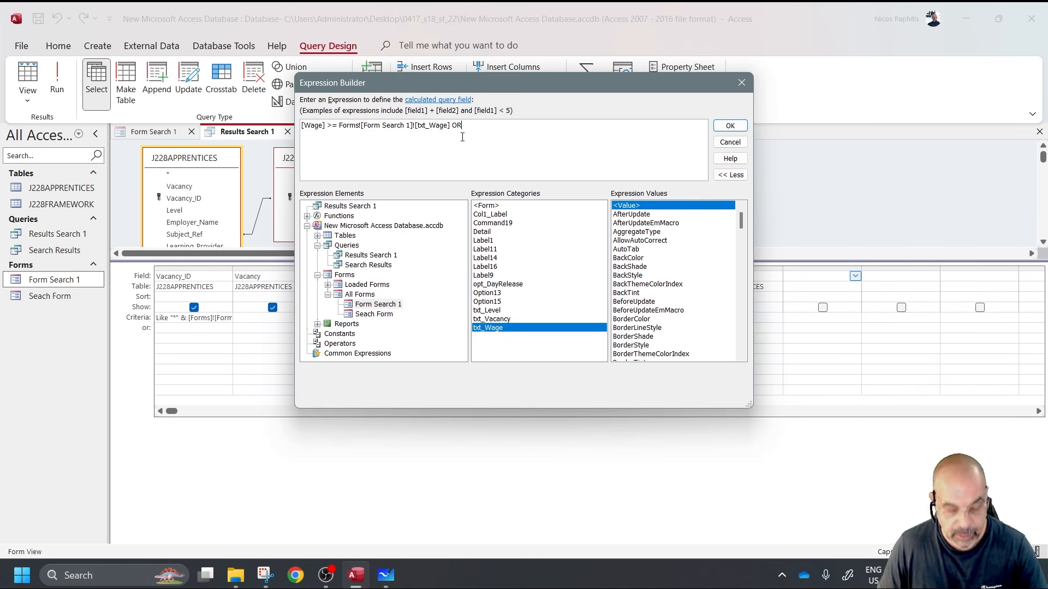
double_click(512, 330)
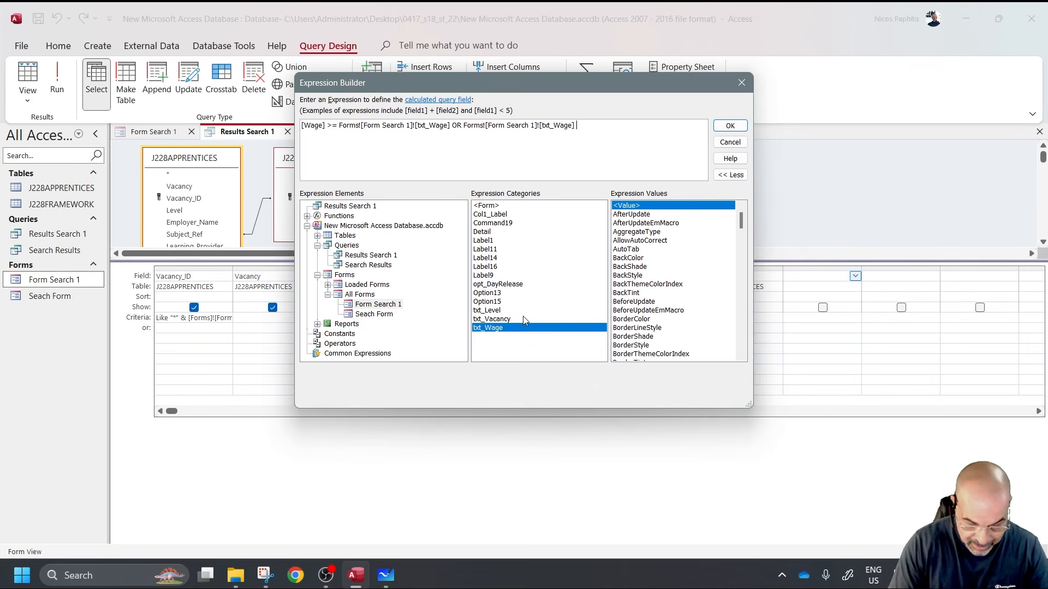
type("Is Null")
left_click_drag(606, 130, 456, 135)
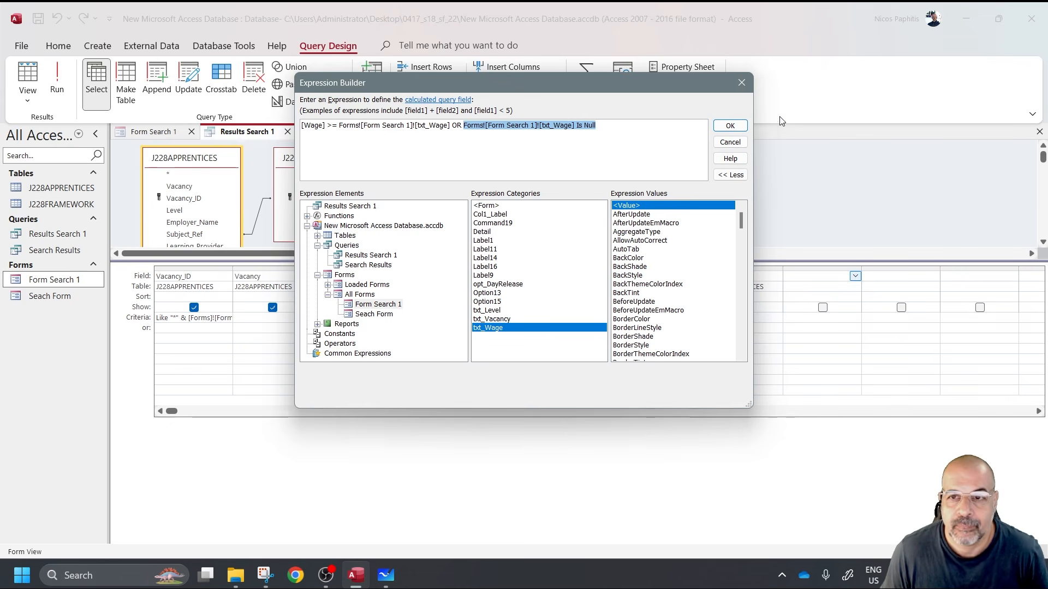
left_click(730, 126)
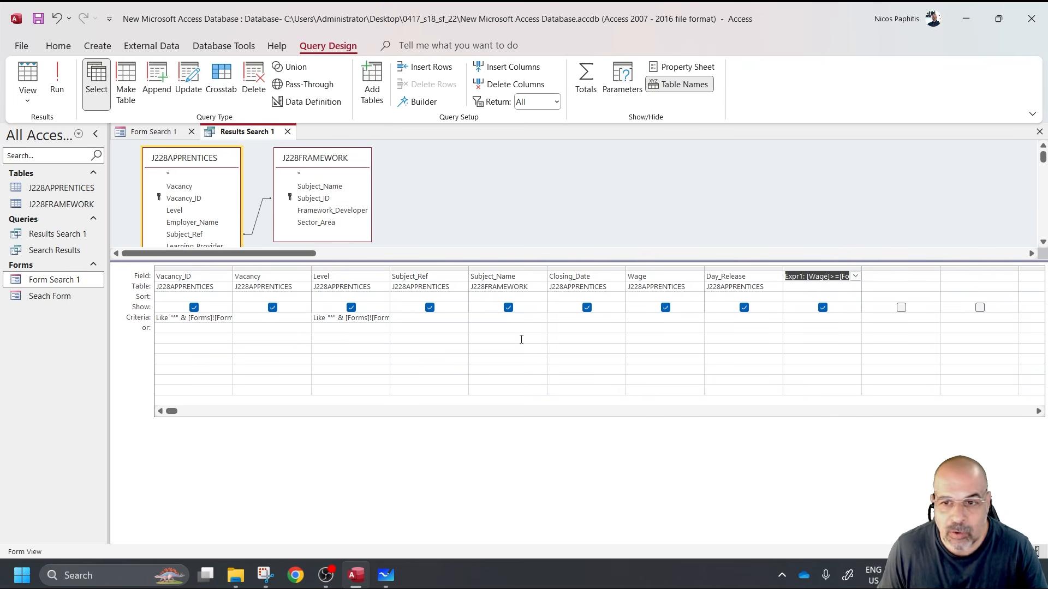
- Set the calculated wage field's criterion to True, then save and close the query
left_click(802, 318)
type("t")
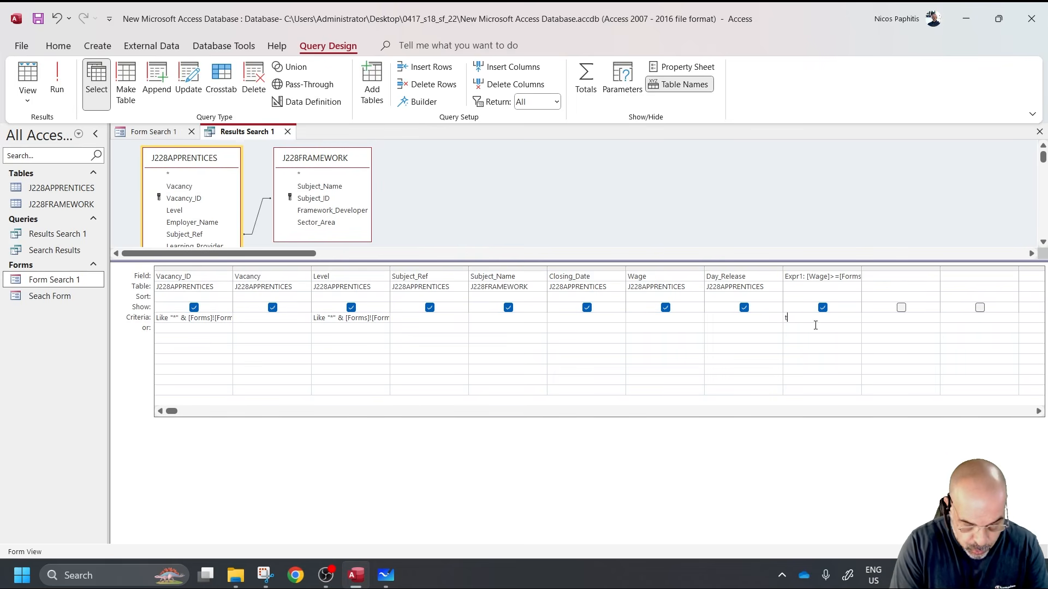
type("rue")
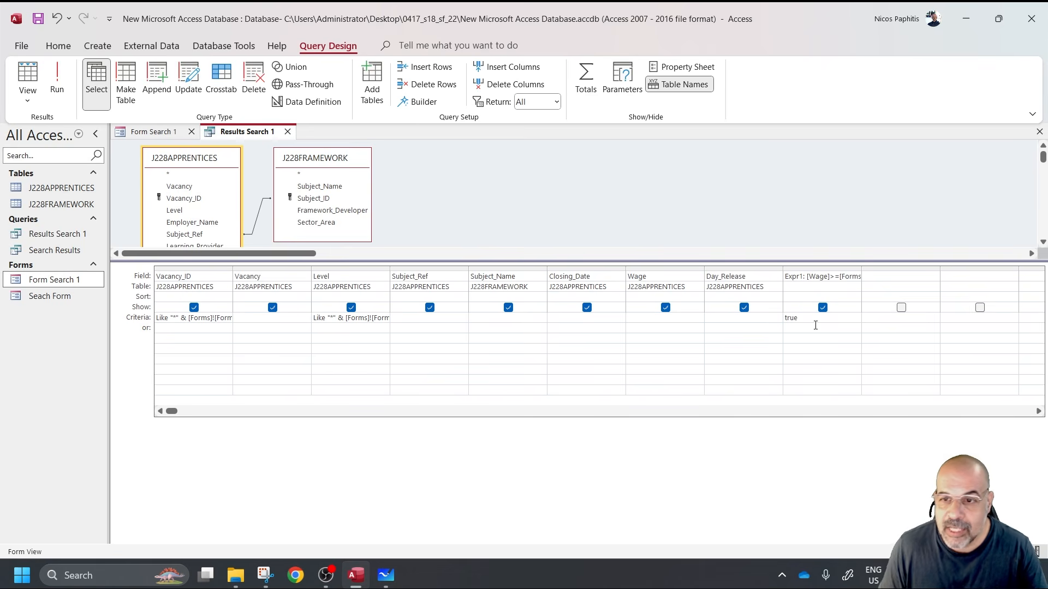
left_click(826, 277)
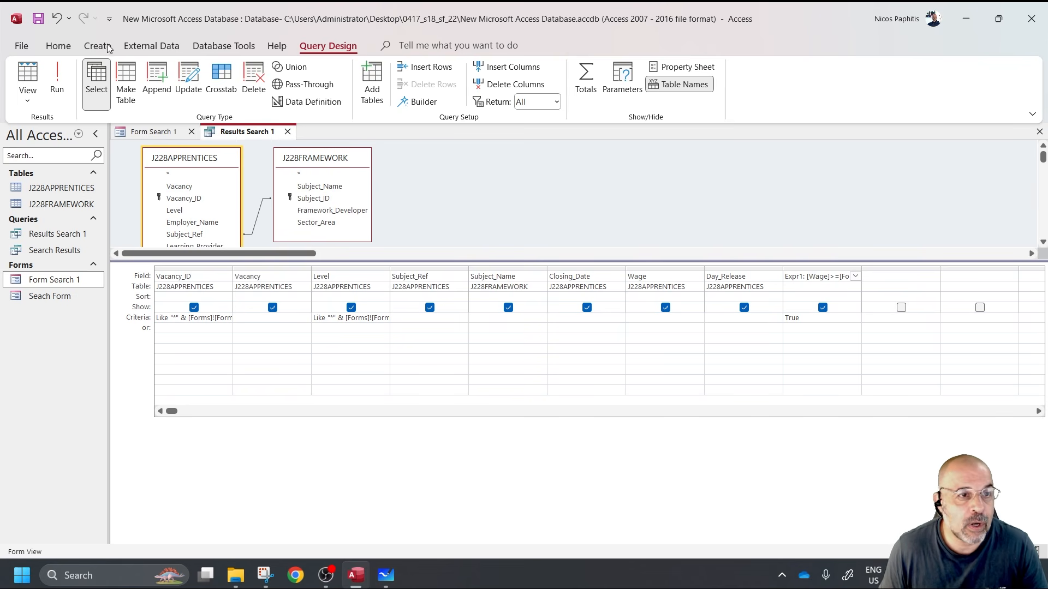
left_click(287, 132)
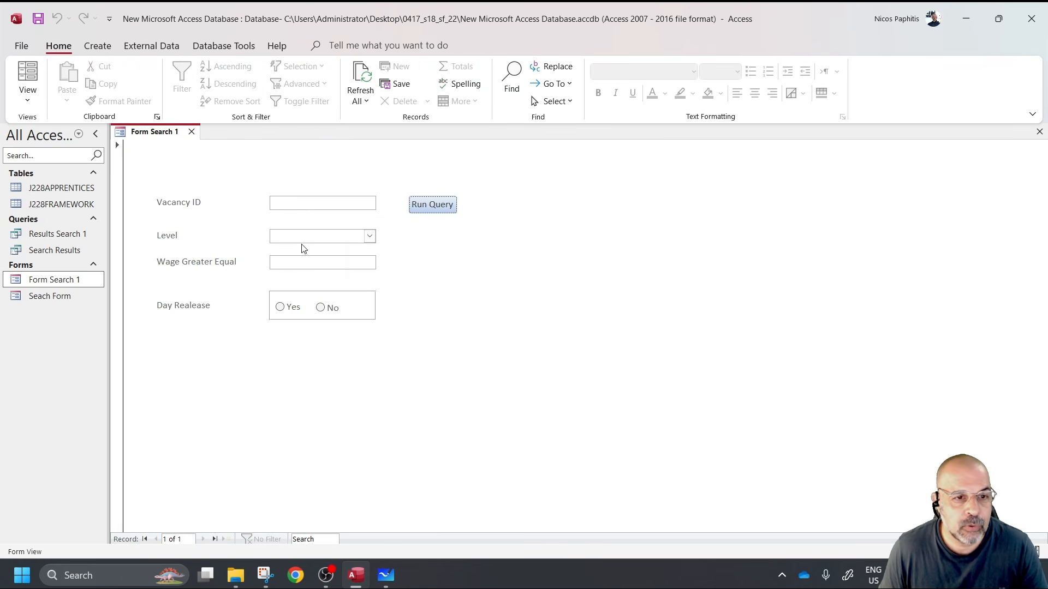
- Run the form's query with Wage Greater Equal set to 200 and check the Wage and Expr1 columns down to the last record
left_click(338, 261)
type("200")
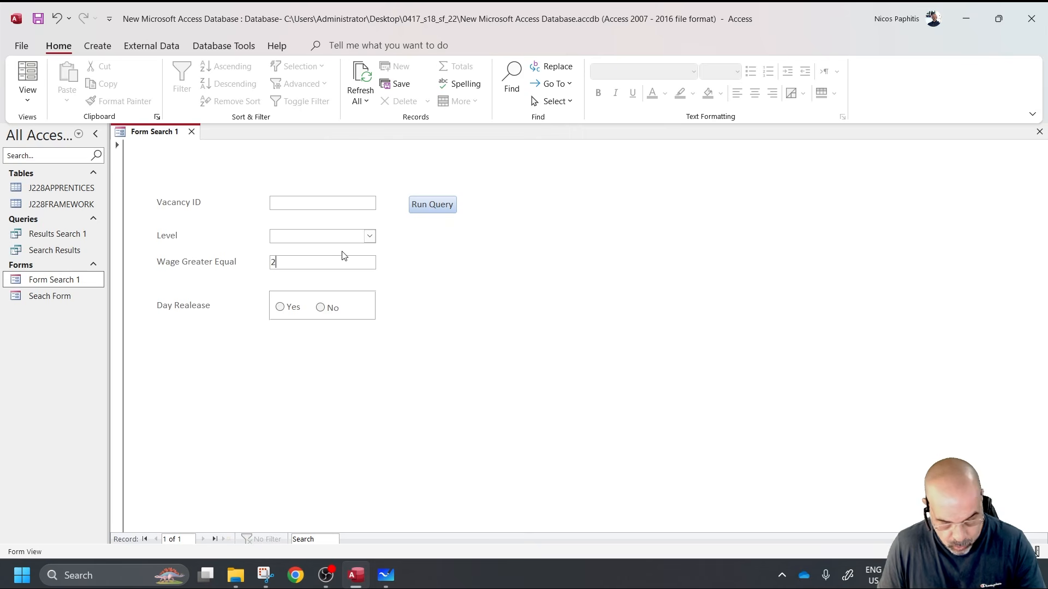
left_click(433, 205)
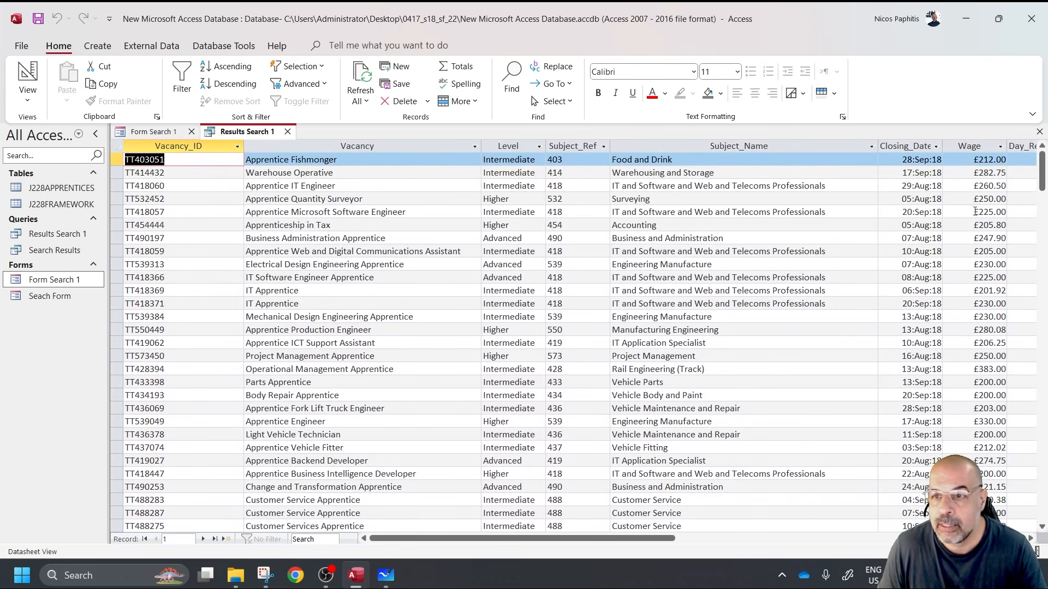
scroll(567, 142, "right", 5)
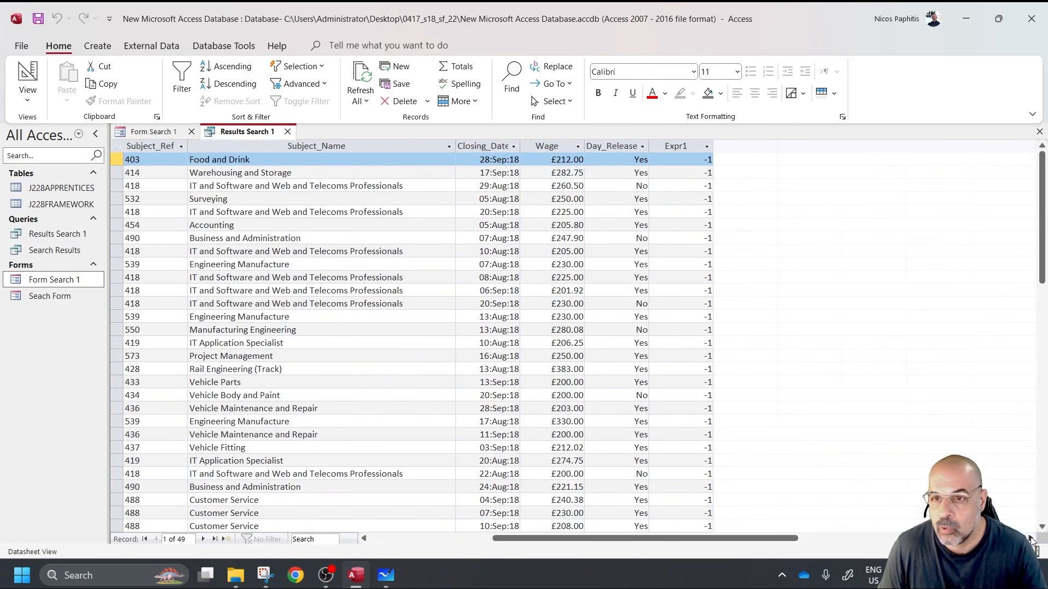
left_click(567, 146)
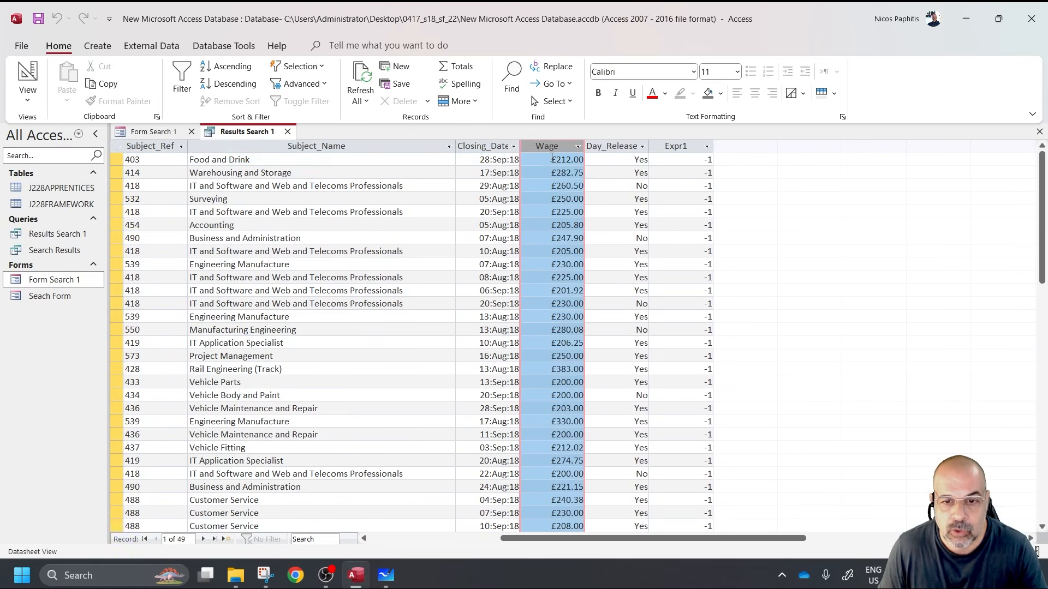
scroll(576, 319, "down", 5)
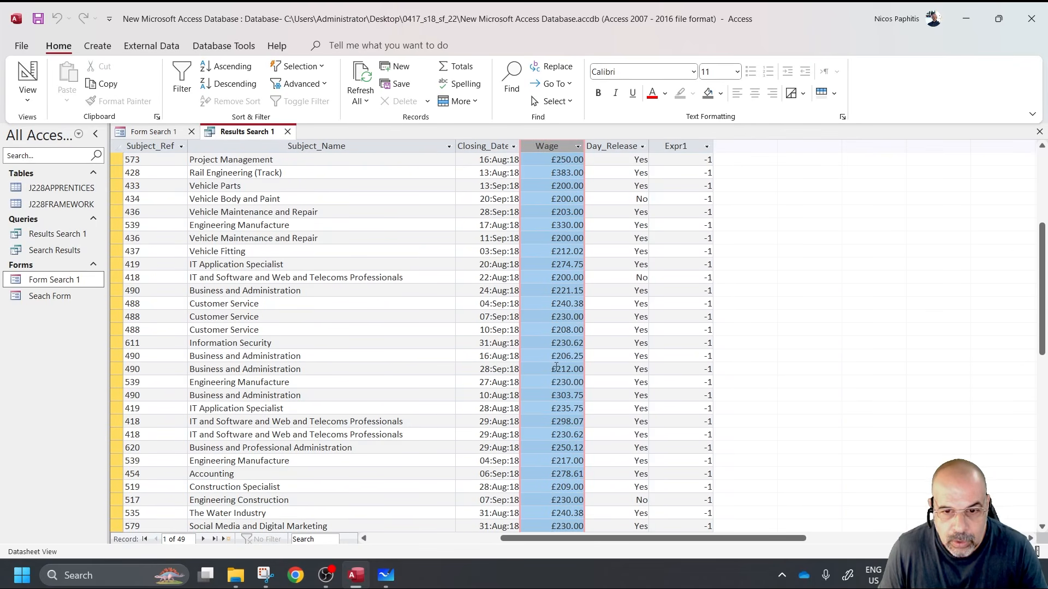
scroll(572, 423, "down", 3)
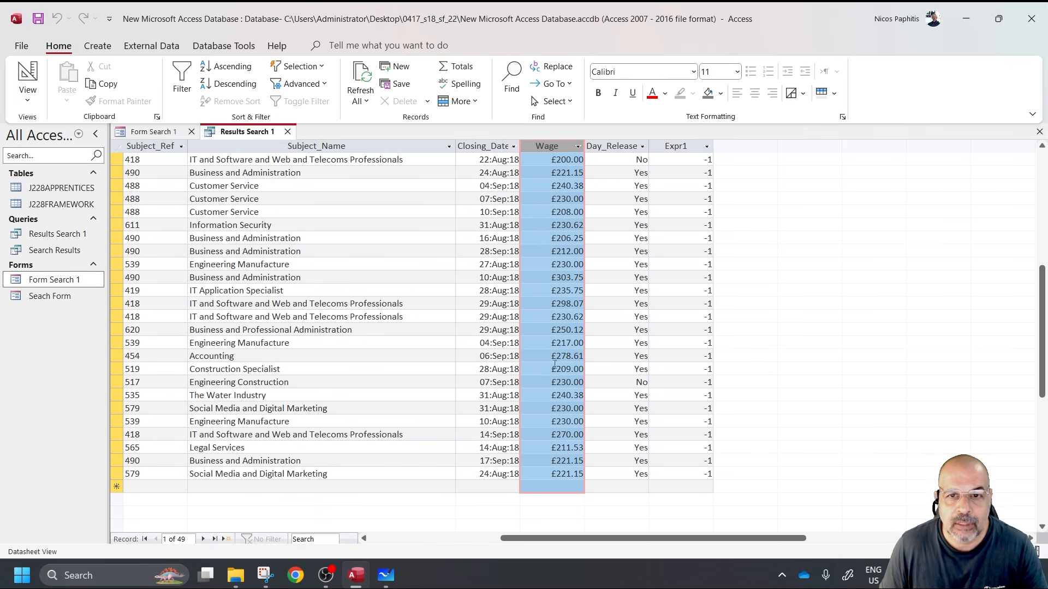
left_click(578, 160)
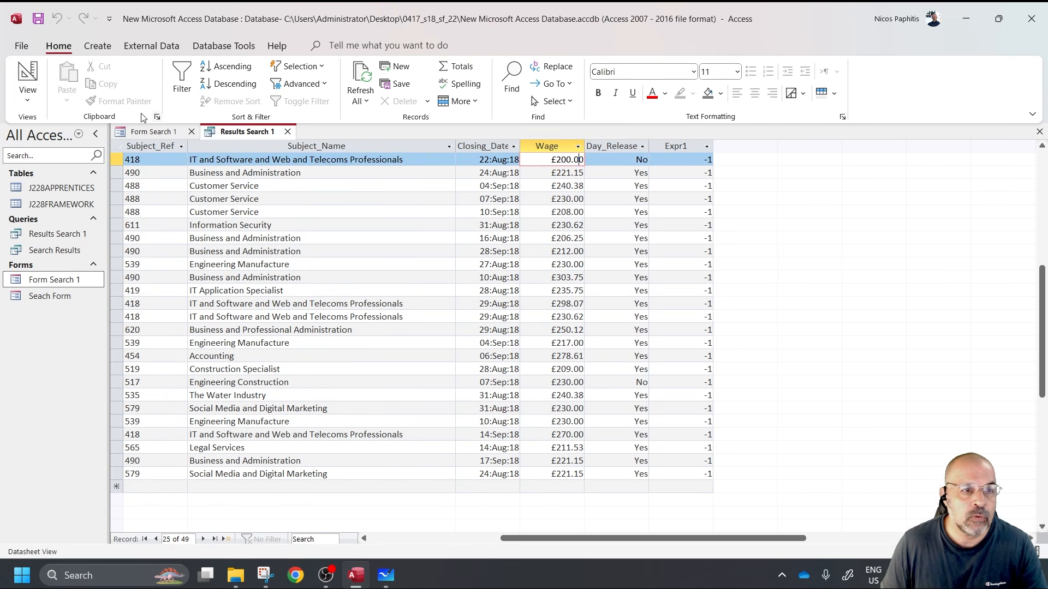
- Close the results, clear the Wage Greater Equal value and rerun the form's query, checking the Wage column for unfiltered records
left_click(287, 131)
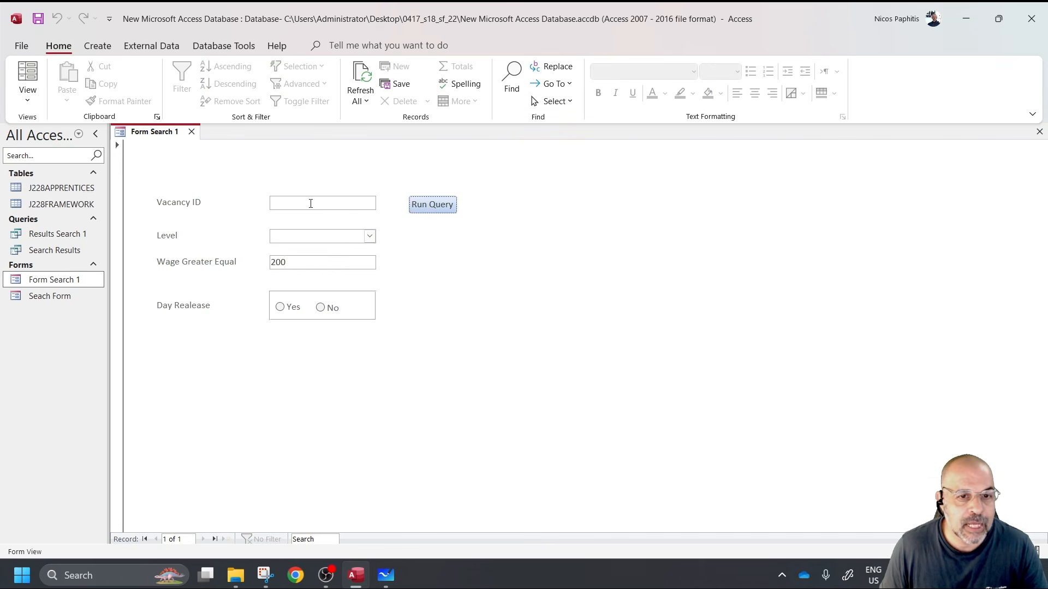
left_click_drag(338, 264, 227, 264)
key("BackSpace")
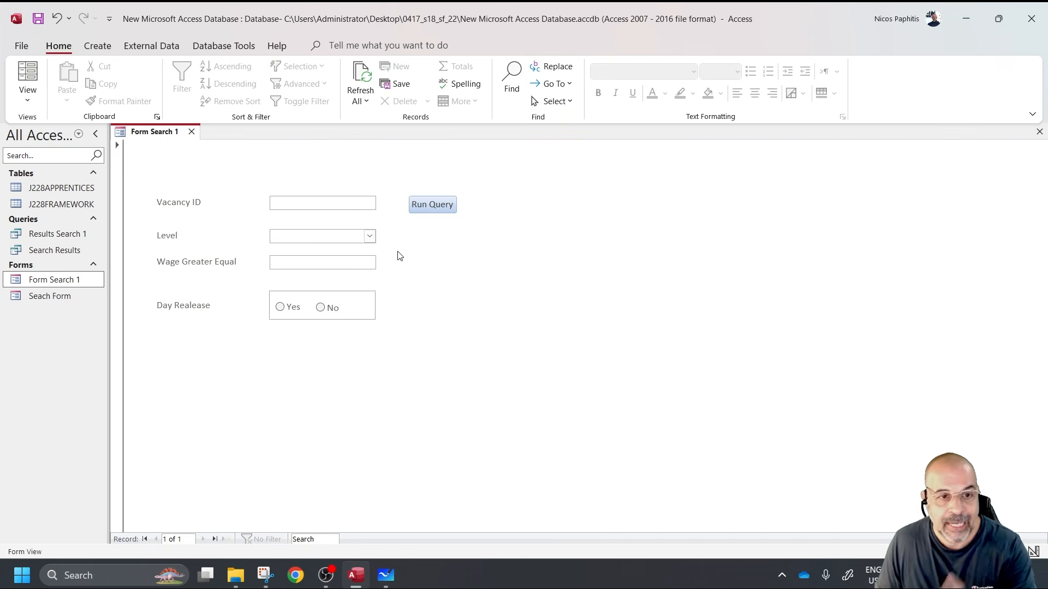
left_click(446, 209)
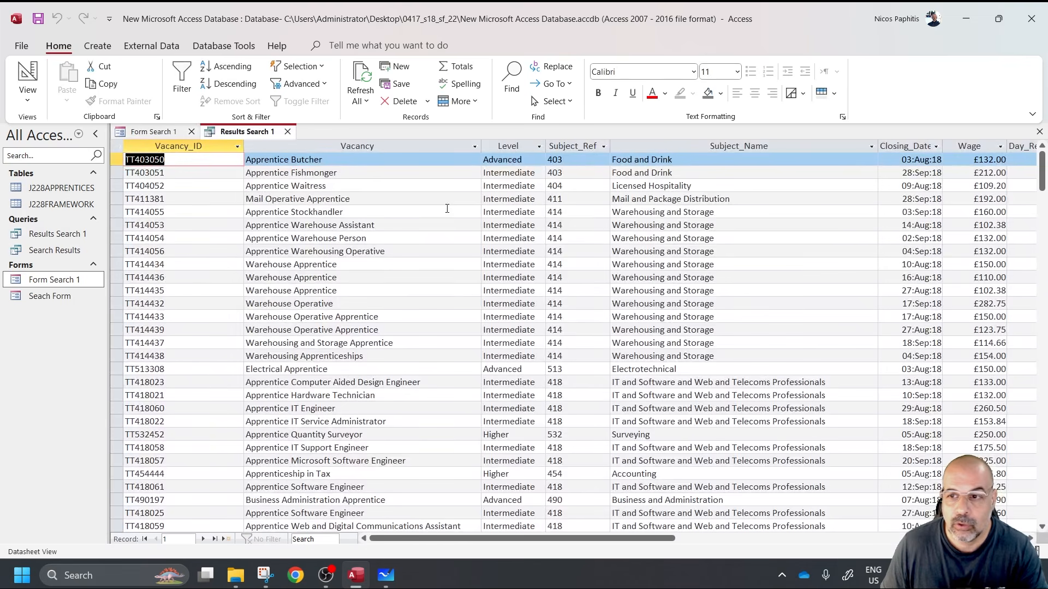
scroll(1004, 226, "down", 8)
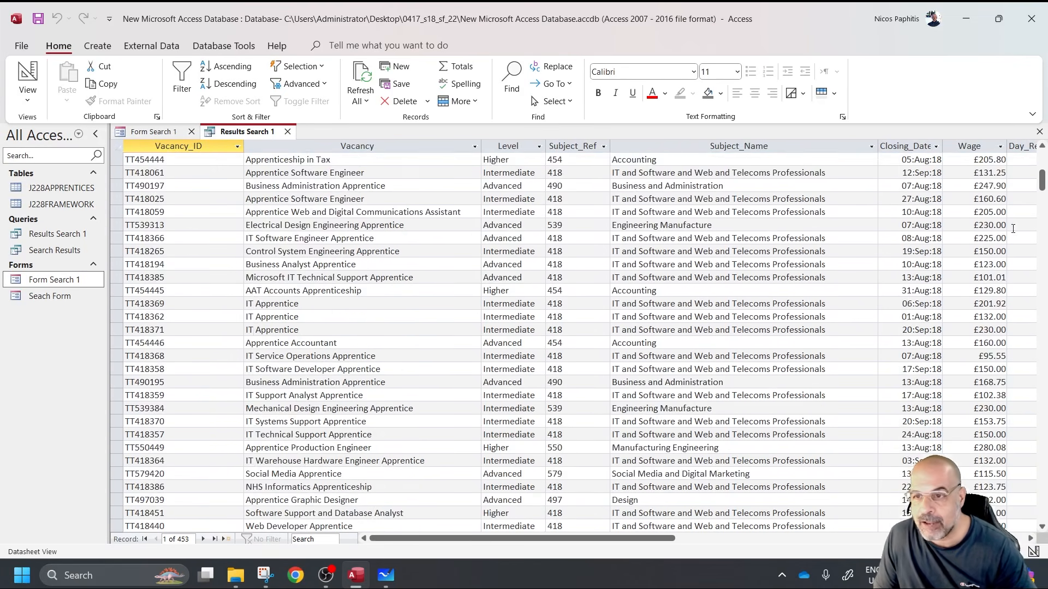
scroll(1008, 230, "down", 20)
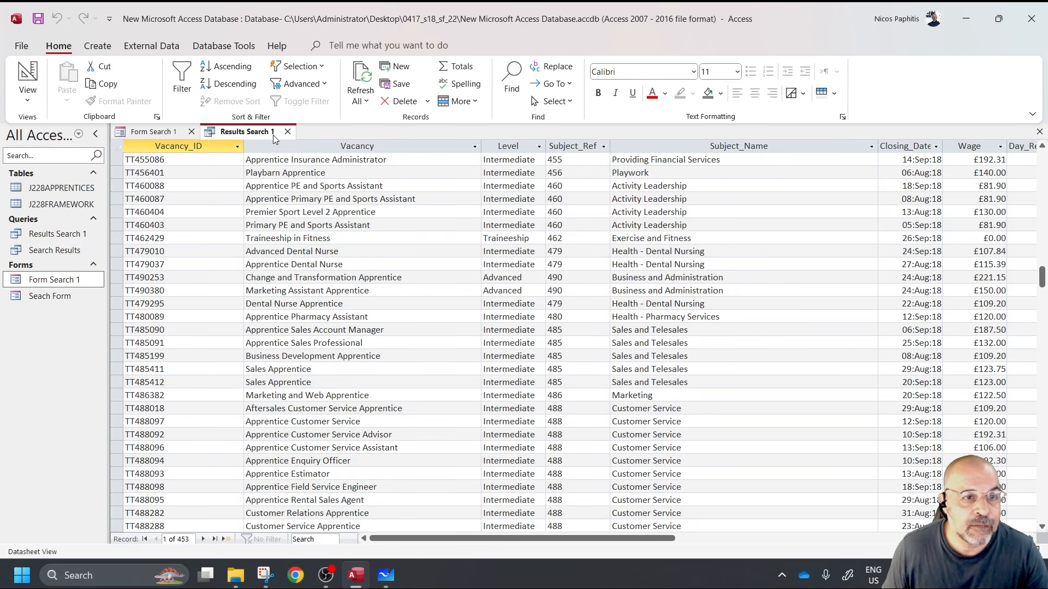
- Open the Results Search 1 query in design view and review the Level criterion and the calculated wage field
left_click(29, 73)
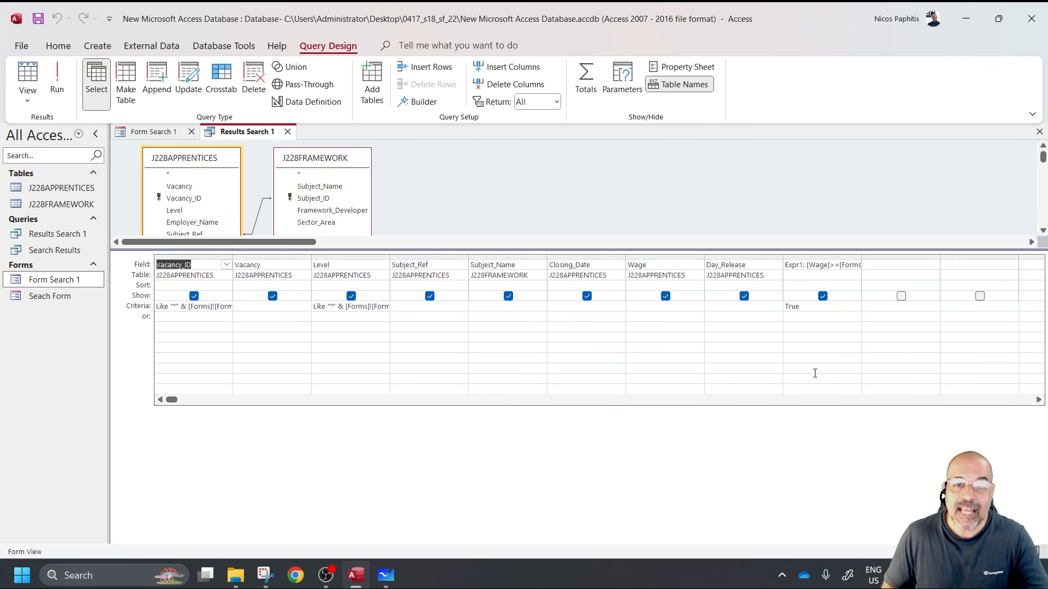
left_click(153, 132)
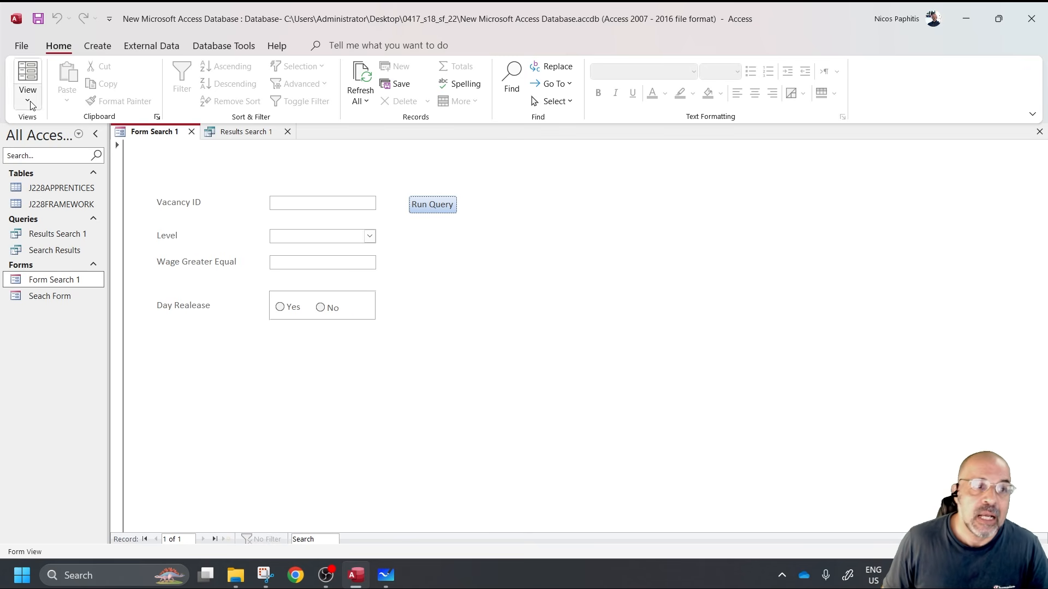
left_click(240, 132)
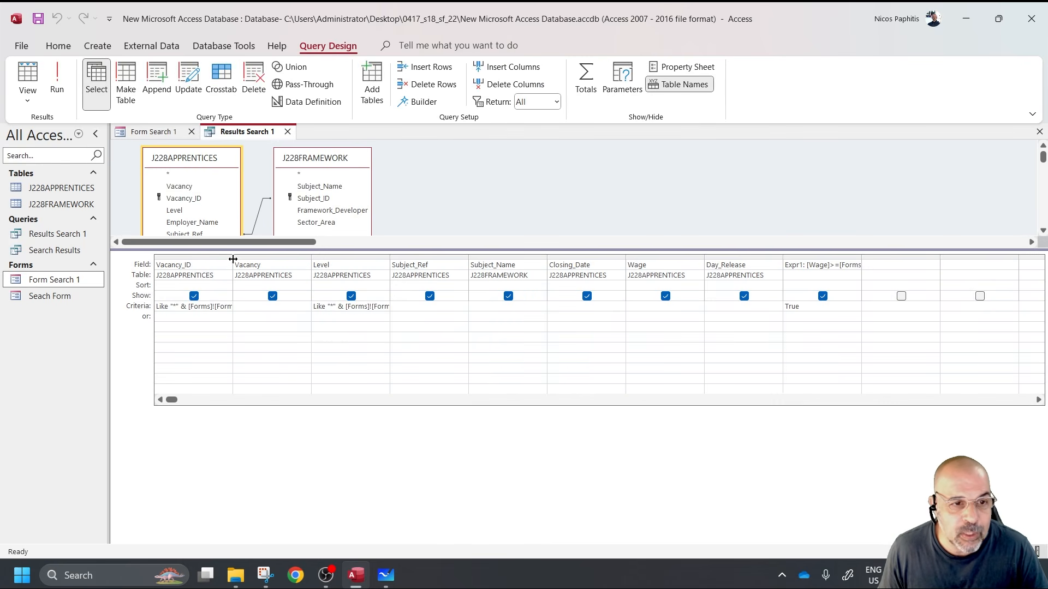
left_click(202, 256)
left_click(328, 265)
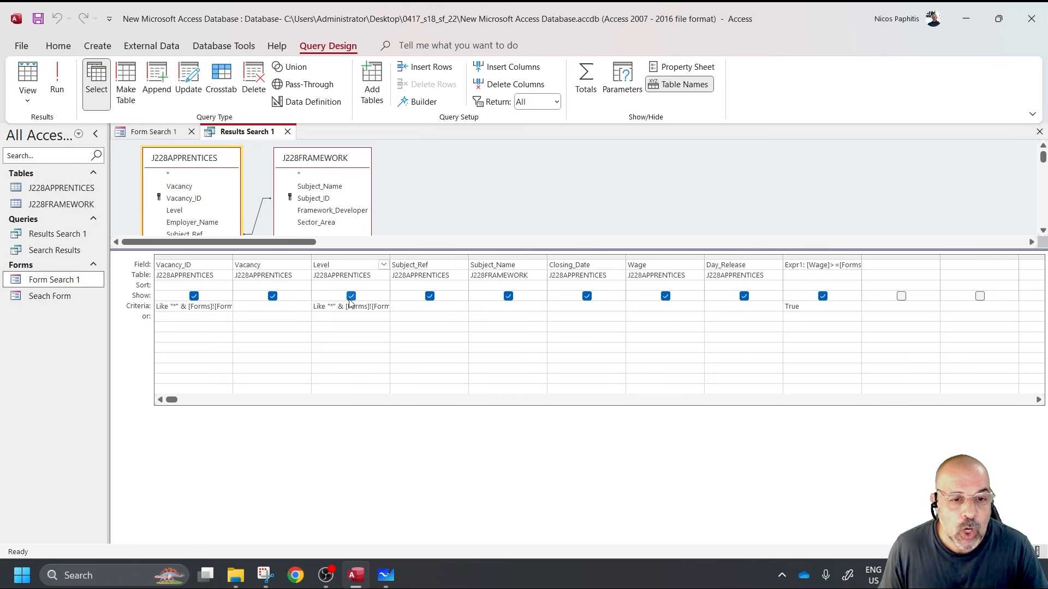
left_click_drag(319, 307, 383, 304)
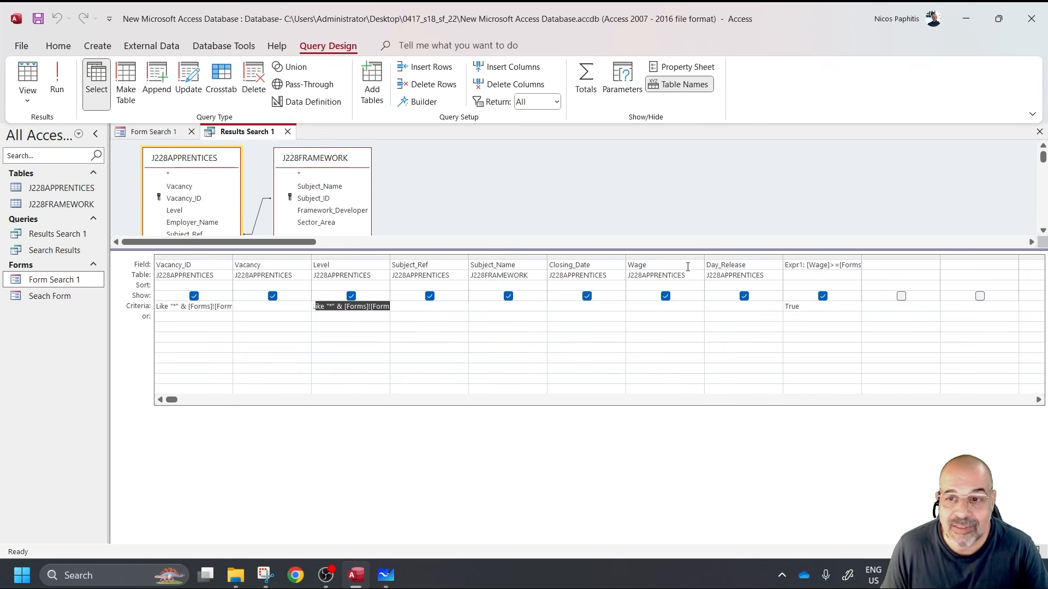
left_click(819, 265)
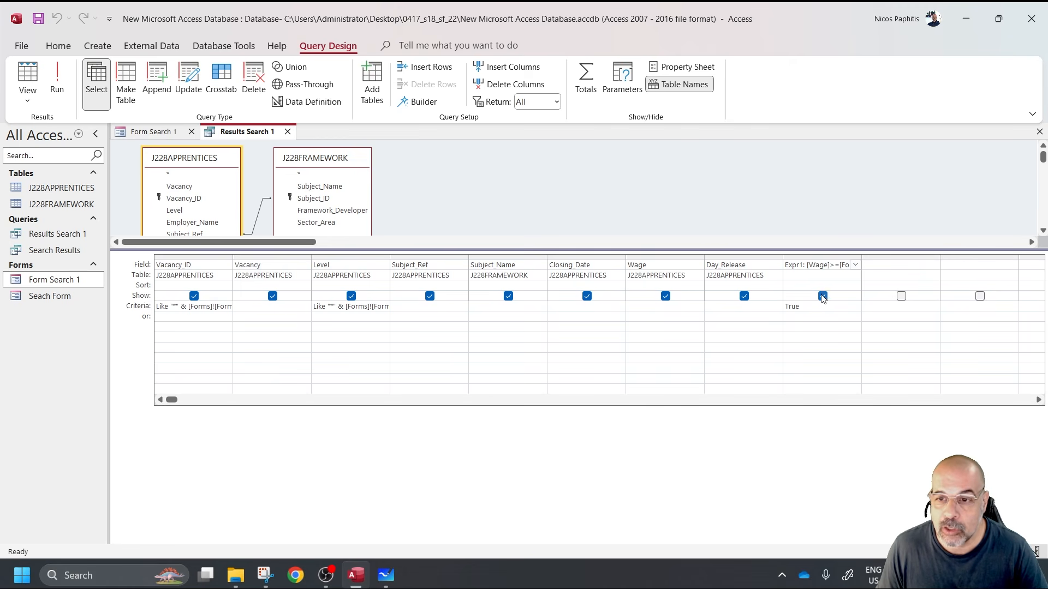
- Run the query and examine the Expr1 column across its records
left_click(57, 82)
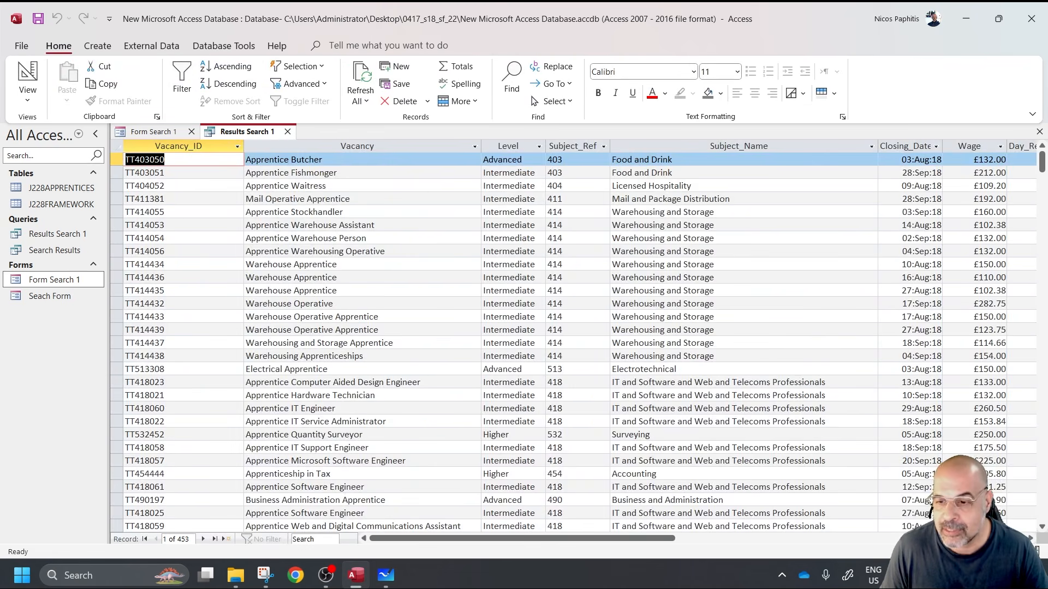
key("End")
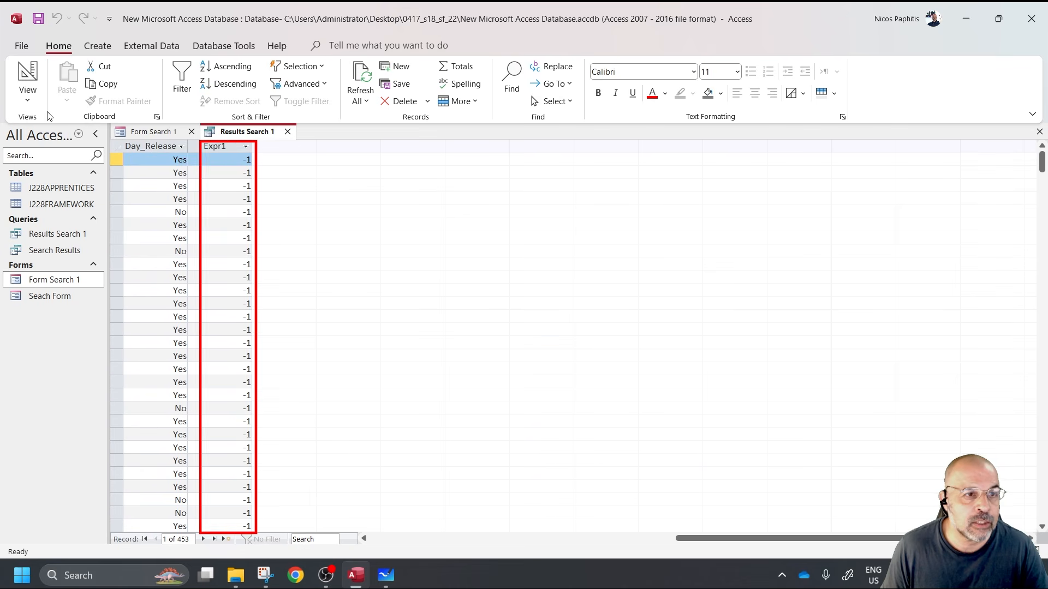
scroll(238, 228, "down", 20)
scroll(239, 228, "down", 10)
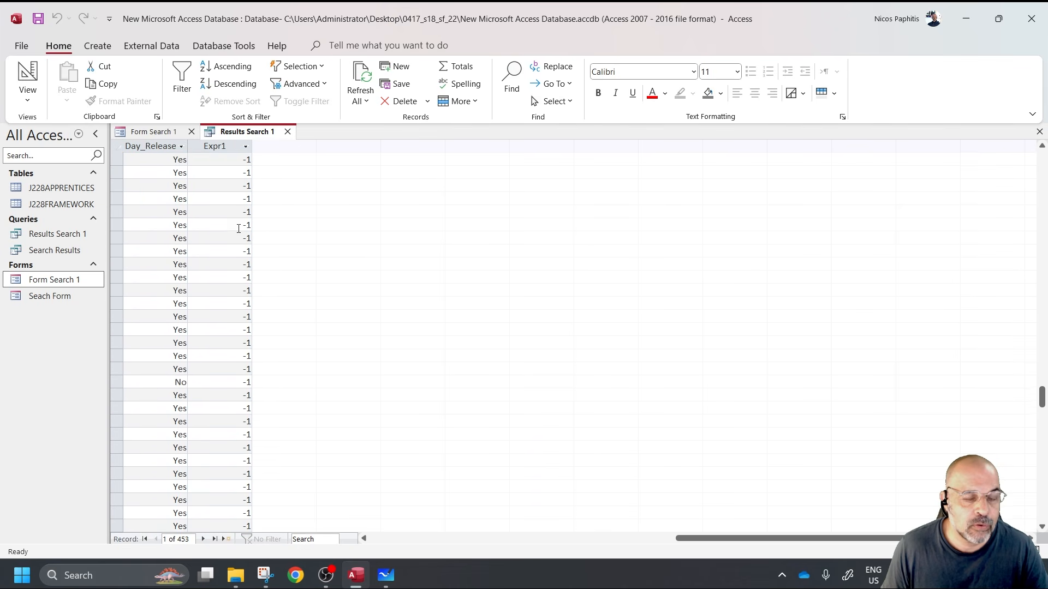
- Return to the query design and hide the calculated wage field from the results
left_click(27, 75)
left_click(823, 296)
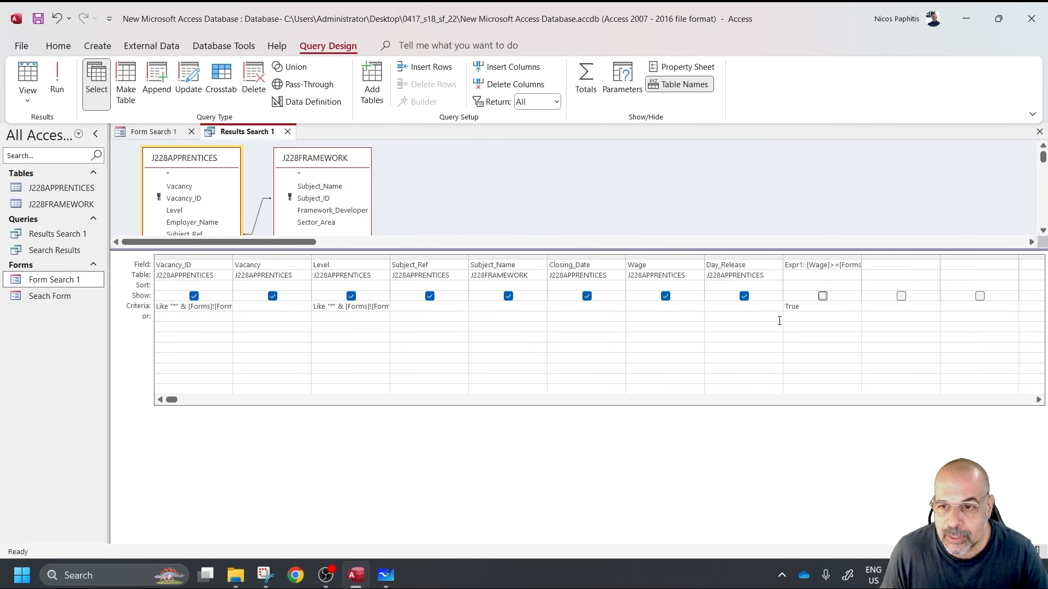
scroll(412, 330, "down", 1)
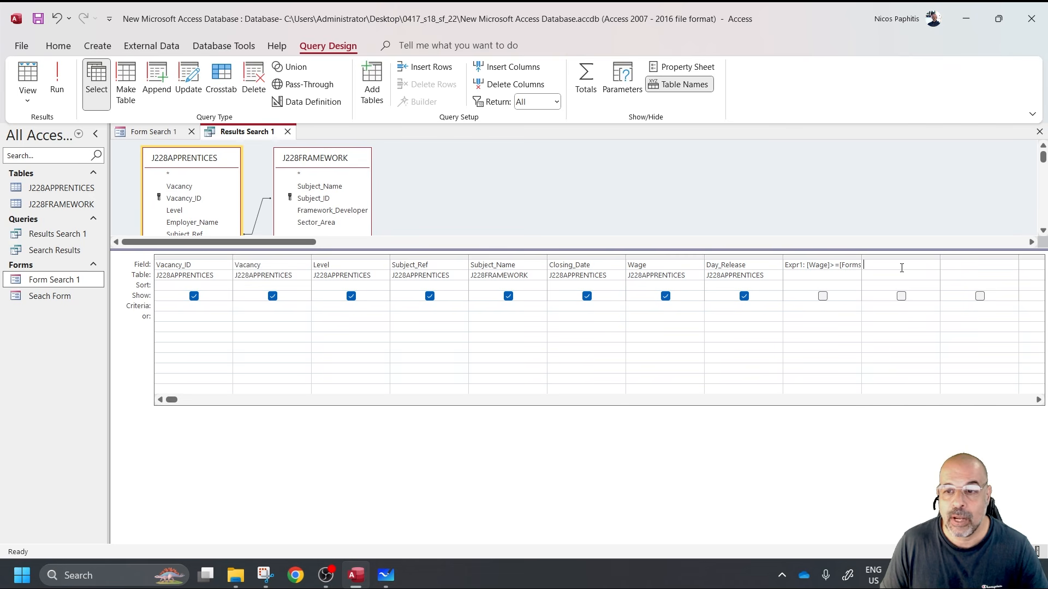
- Start building a calculated field in the next empty column with the Day_Release field of the Results Search 1 query
left_click(881, 269)
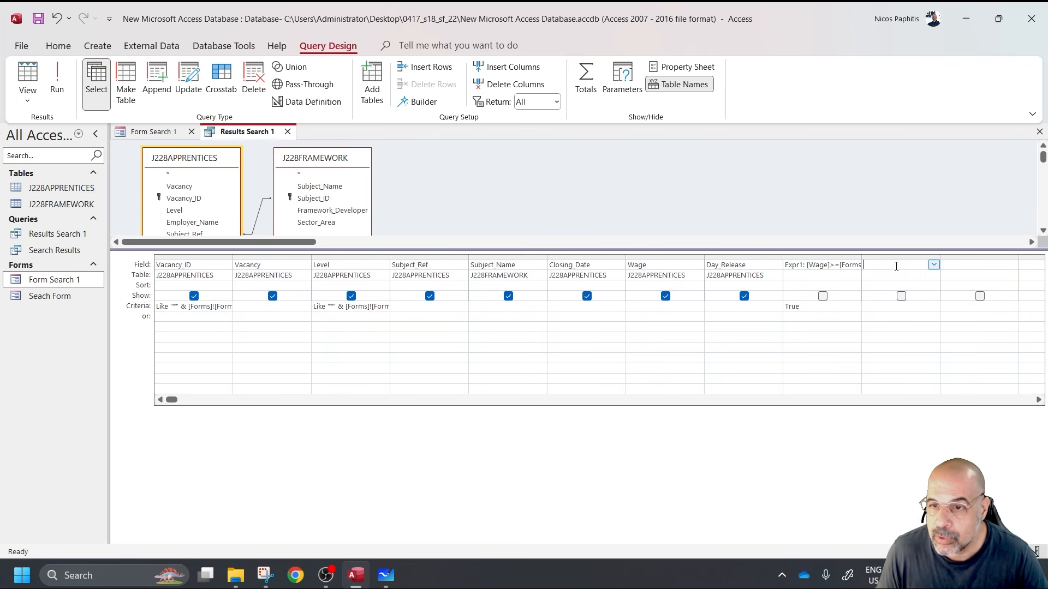
right_click(892, 265)
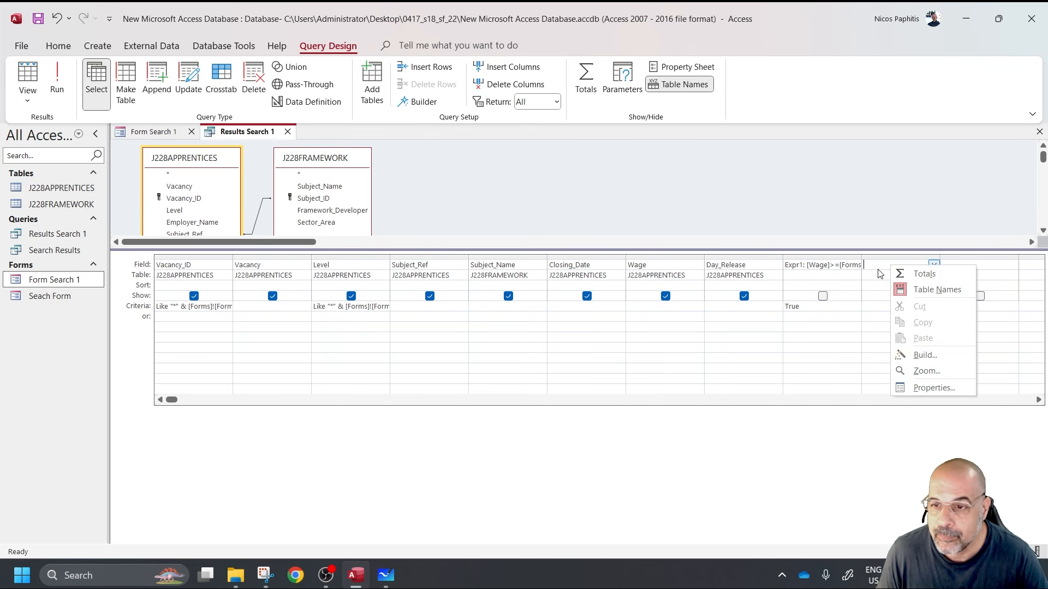
left_click(910, 351)
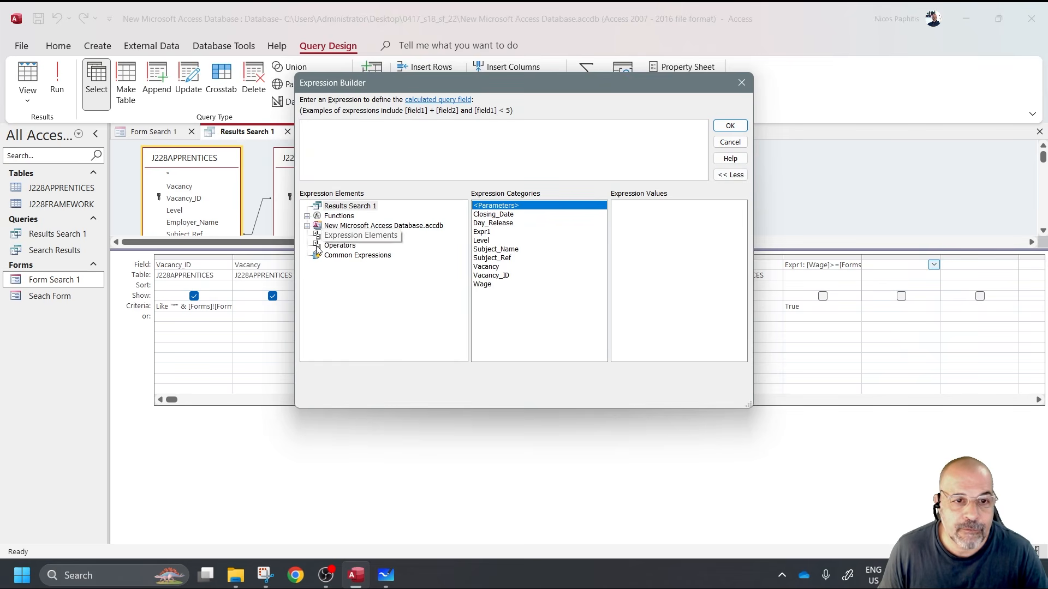
left_click(307, 225)
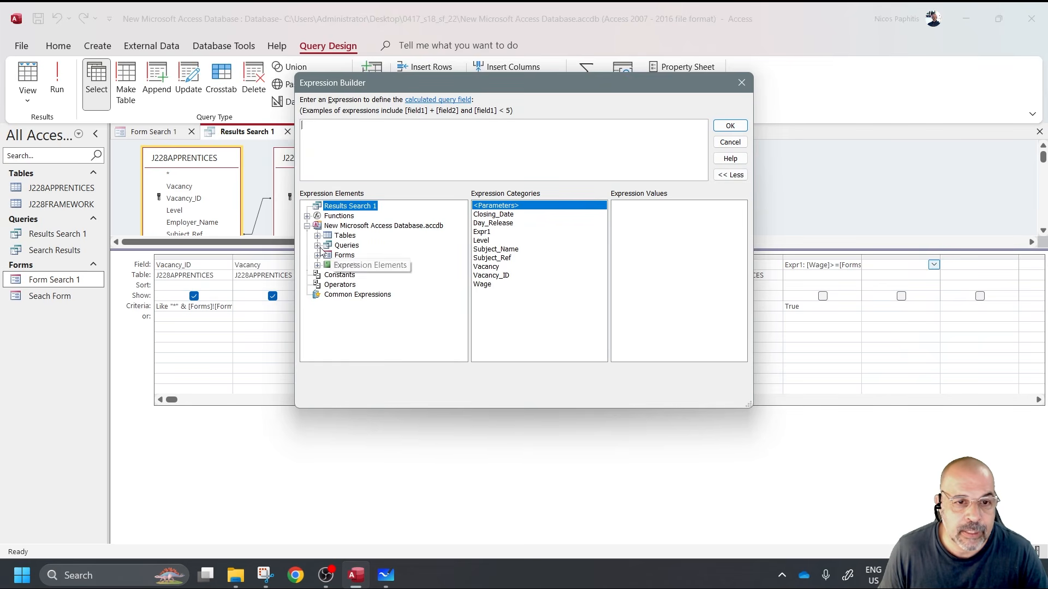
left_click(317, 245)
left_click(370, 256)
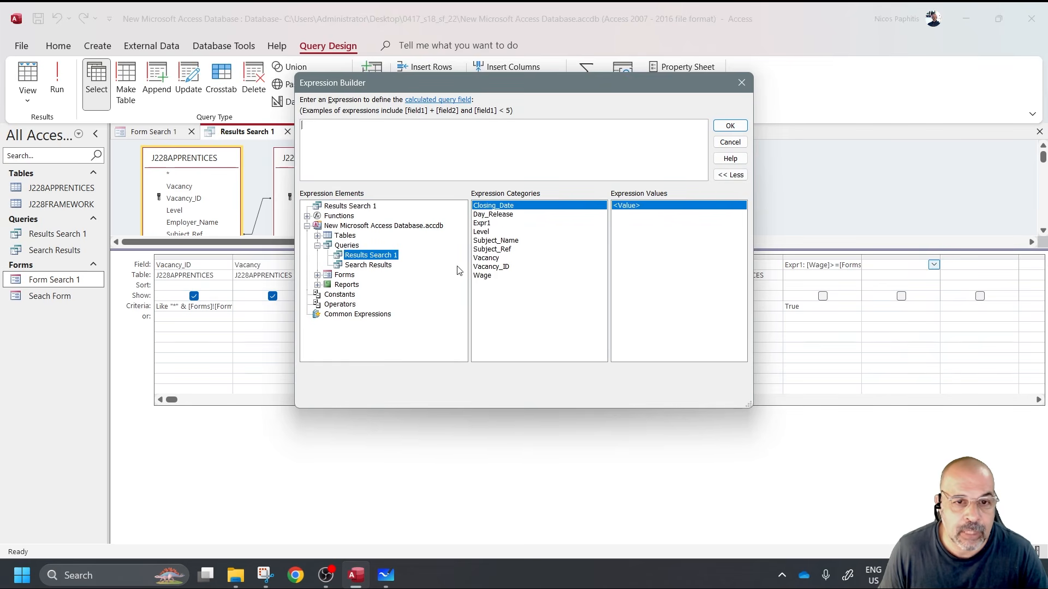
double_click(497, 215)
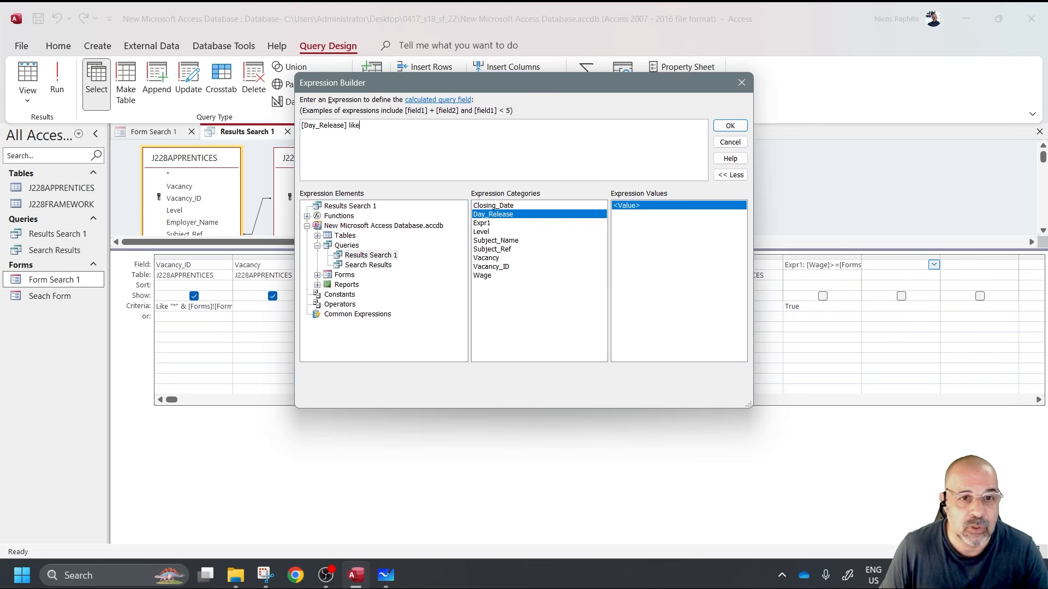
- Complete the comparison with the Like operator and the opt_DayRelease control of Form Search 1
key("BackSpace")
key("BackSpace")
key("BackSpace")
key("BackSpace")
key("BackSpace")
type("Lik")
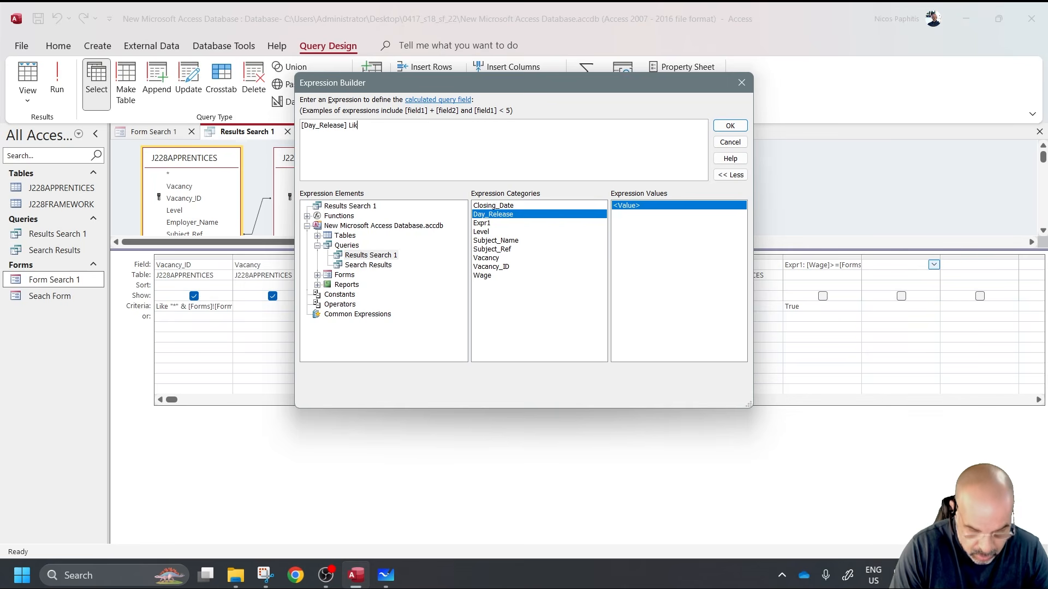
type("e")
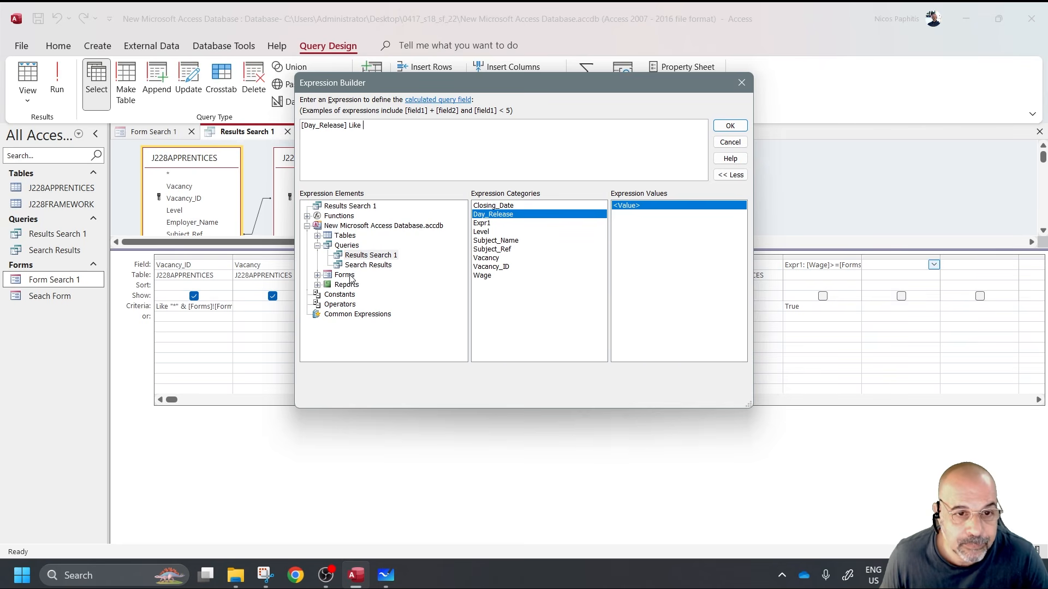
left_click(317, 275)
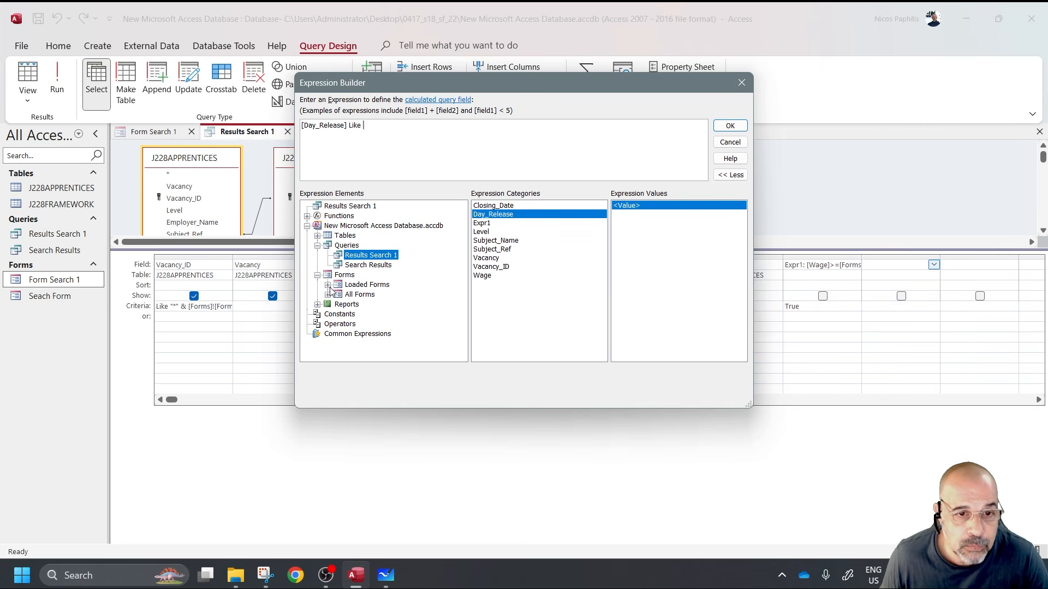
left_click(328, 285)
left_click(373, 295)
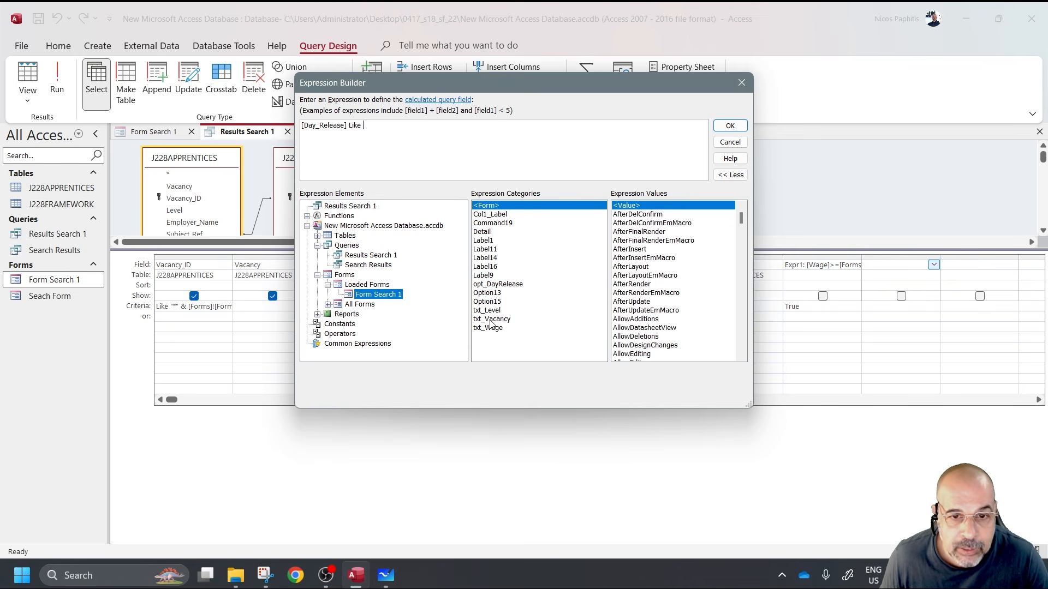
double_click(499, 284)
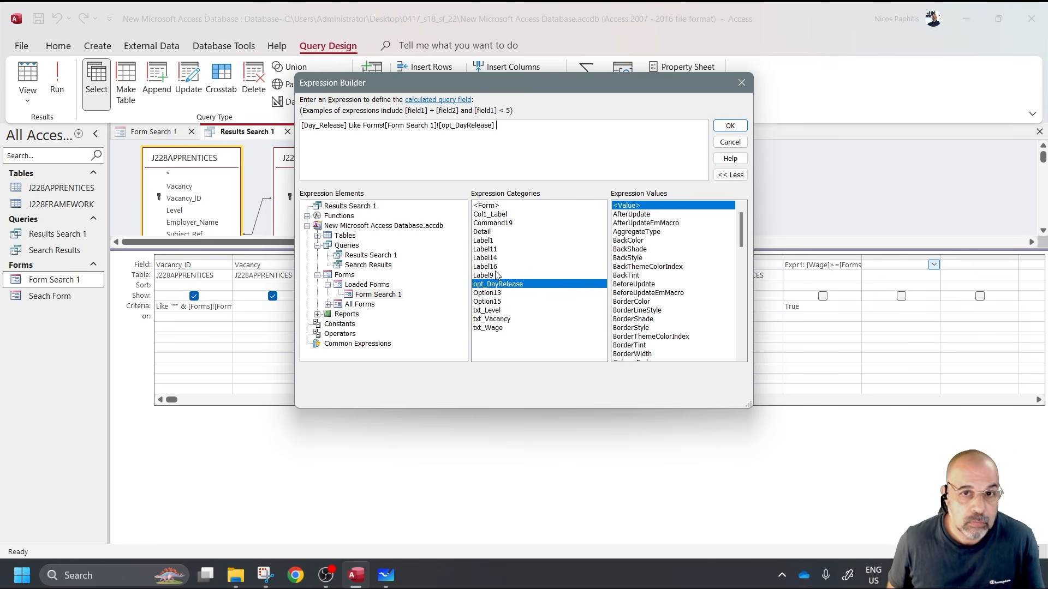
- Extend the expression with OR Forms![Form Search 1]![opt_DayRelease] Is Null and accept it as the calculated field
type("OR")
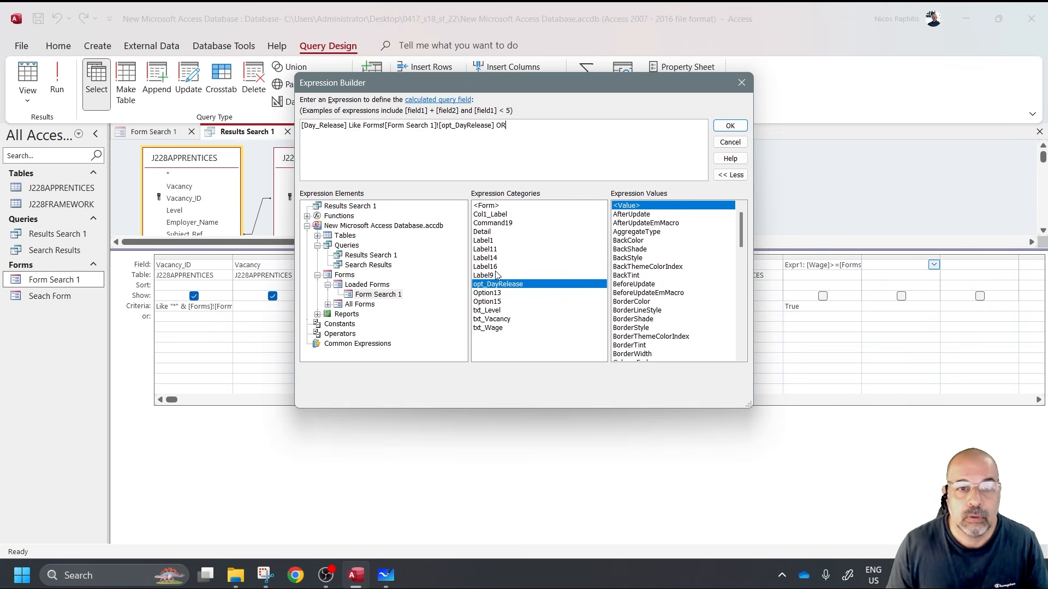
double_click(549, 284)
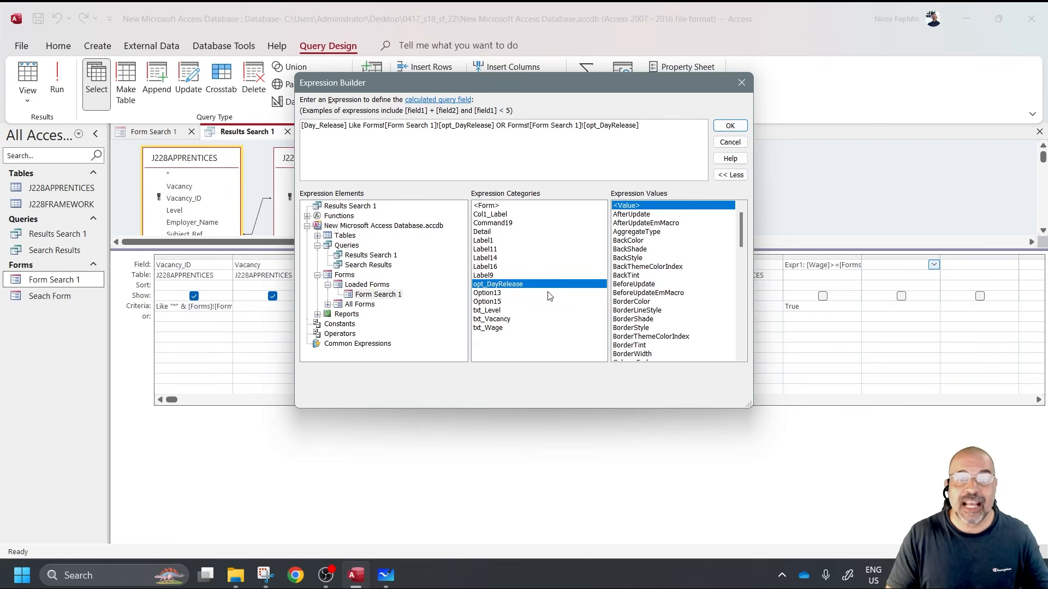
type("Is Null")
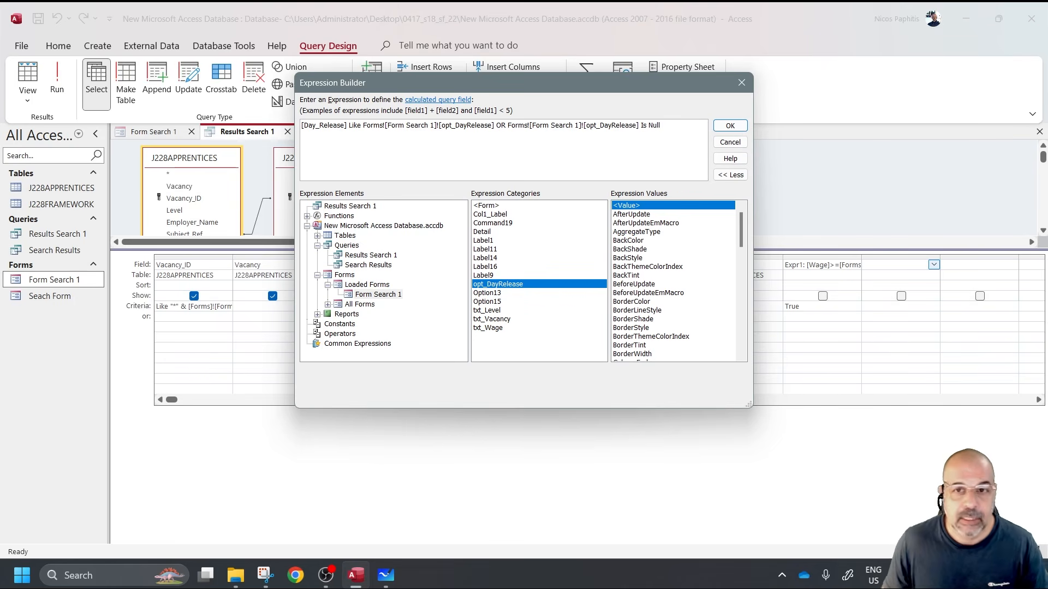
left_click(730, 125)
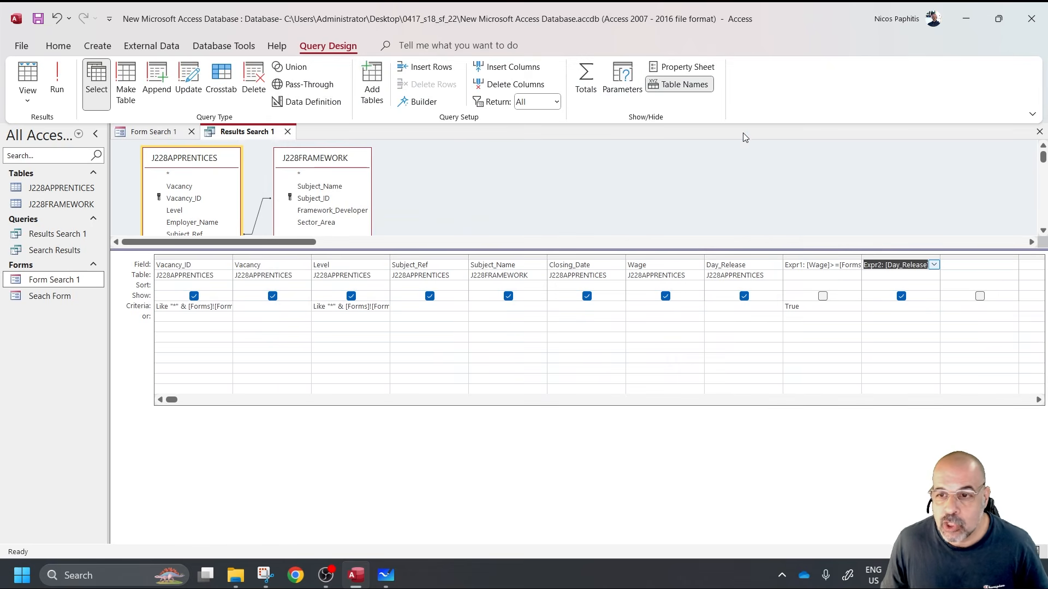
- Set the calculated Day_Release field's criterion to True and hide the field from the results
left_click(901, 303)
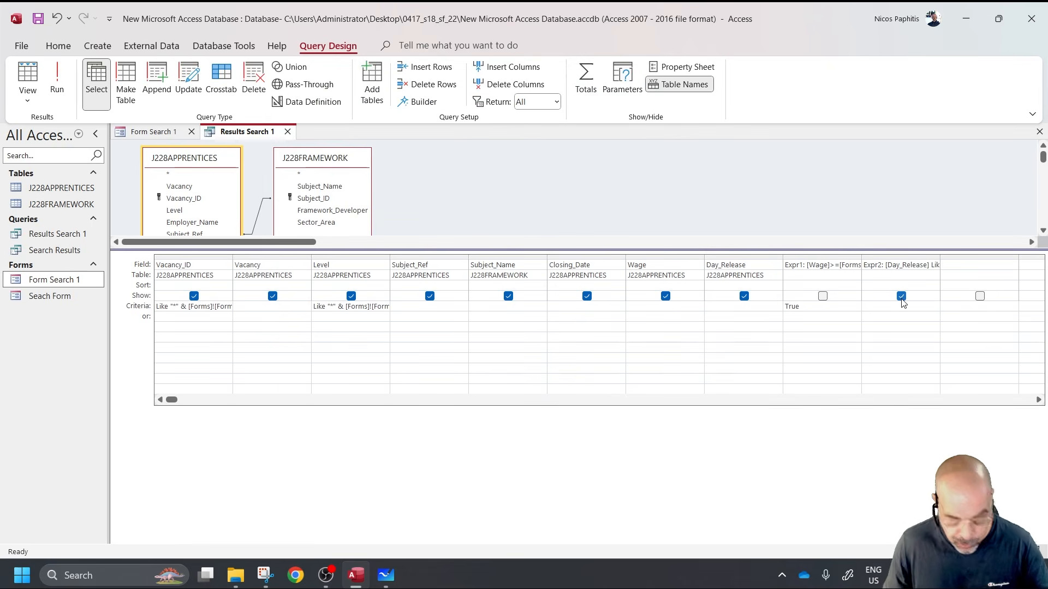
type("True")
left_click(917, 264)
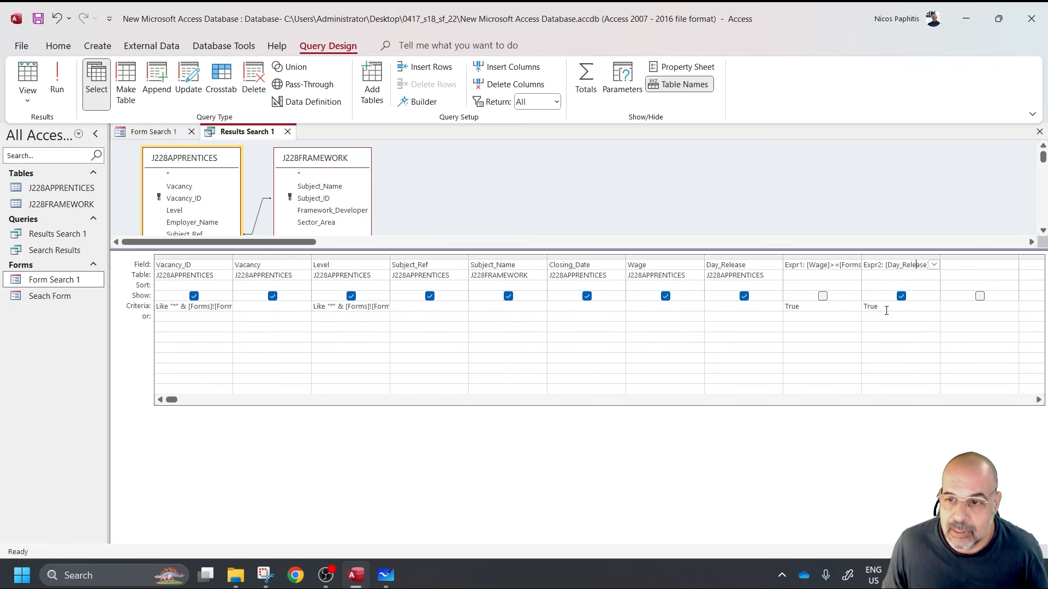
left_click(901, 295)
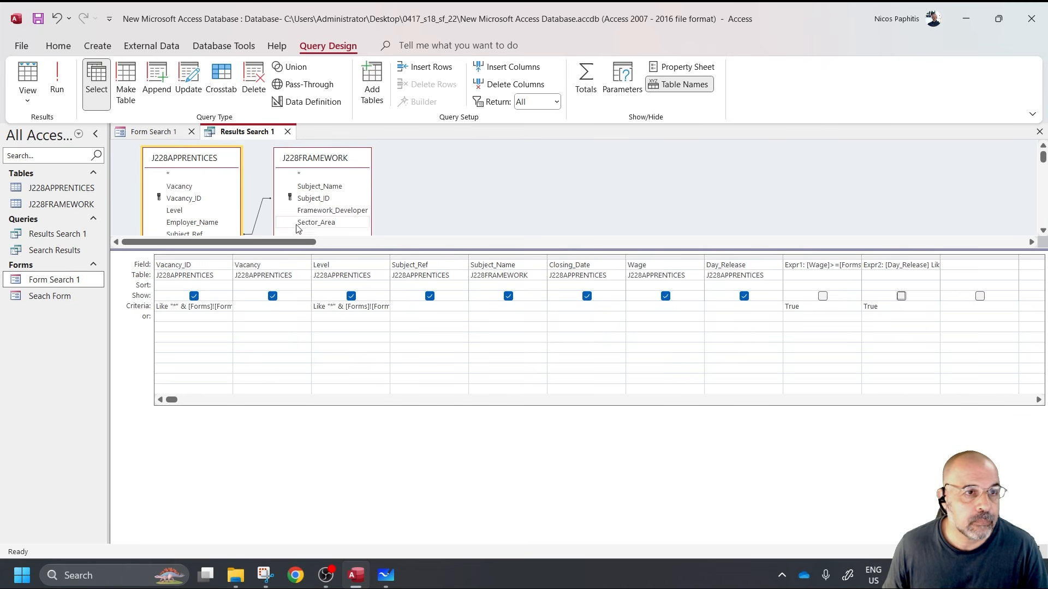
- Close the query and run the form's search with the day release option set to Yes
left_click(288, 131)
left_click(280, 307)
left_click(432, 206)
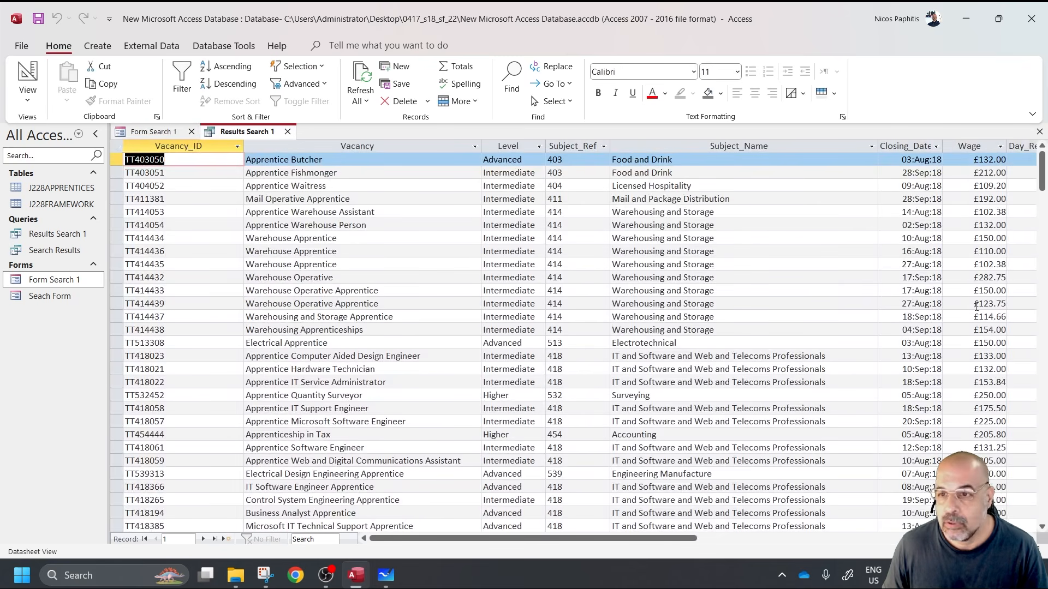
- Check the Day_Release values throughout the search results and close the results
scroll(1004, 505, "right", 6)
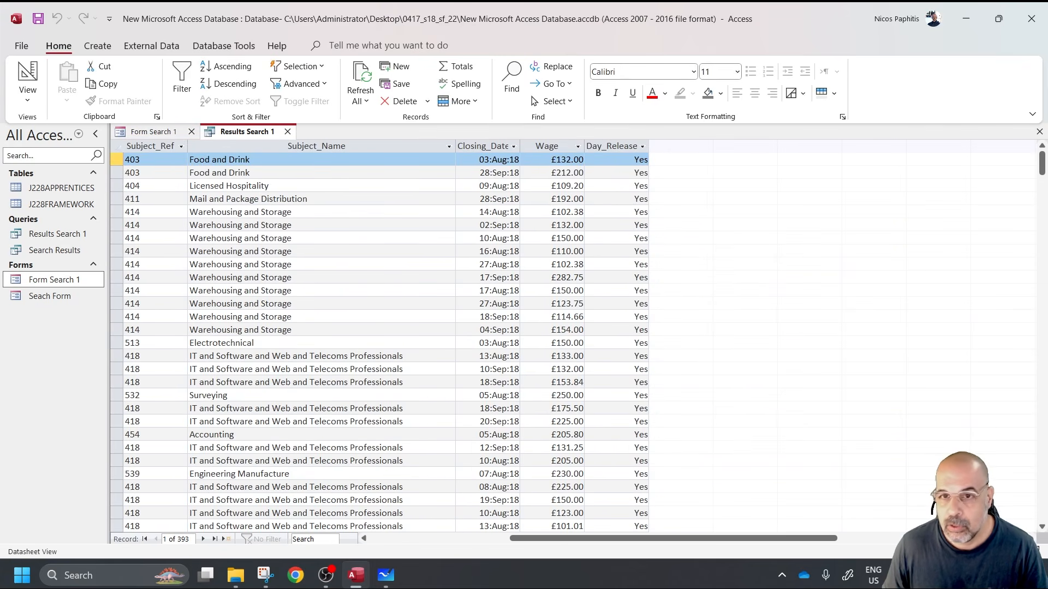
scroll(622, 224, "down", 20)
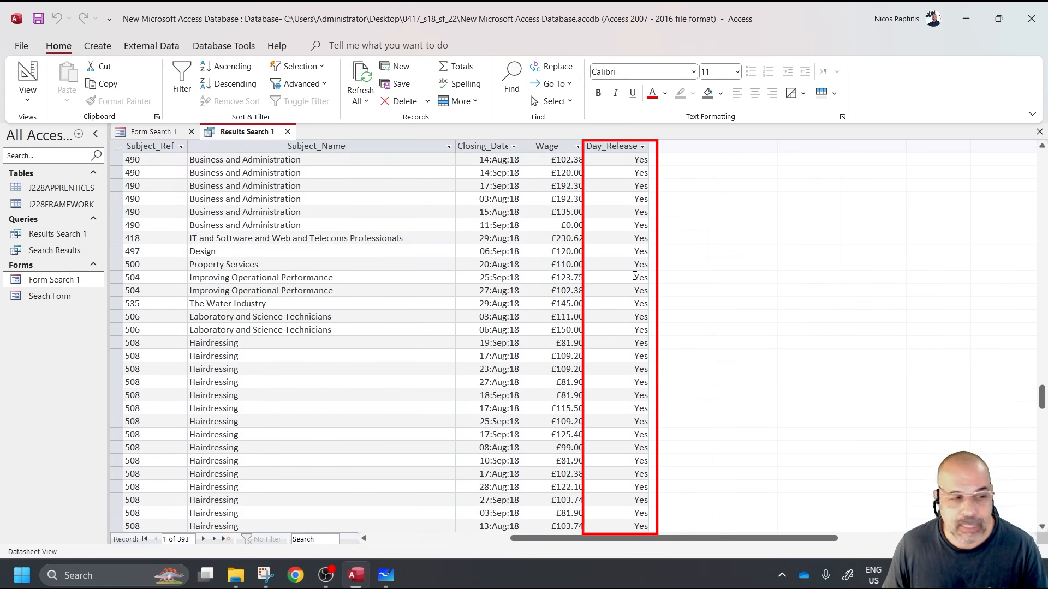
scroll(635, 276, "up", 2)
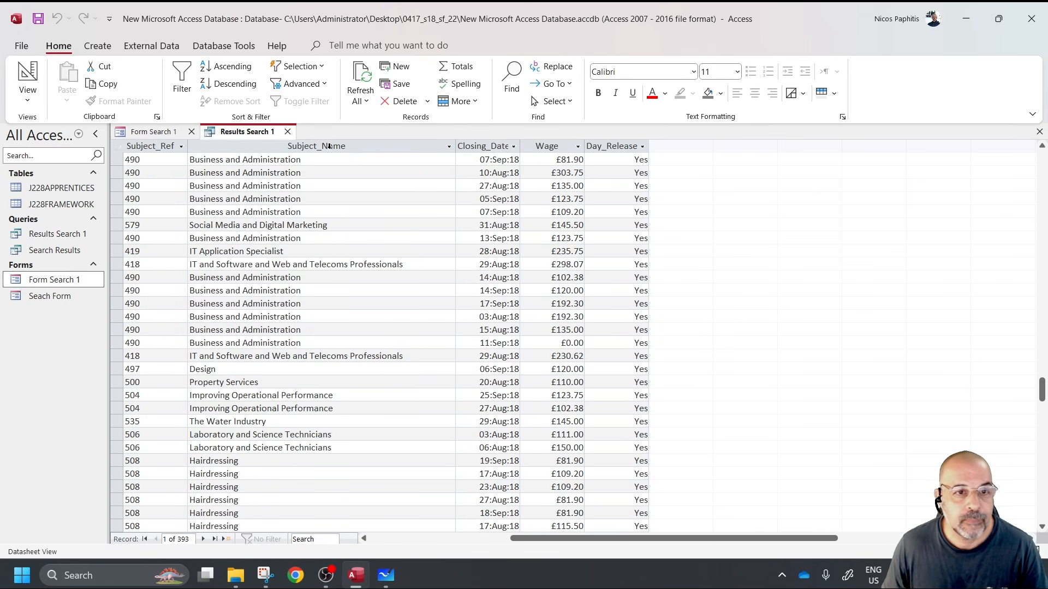
left_click(287, 132)
- Run the search with the day release option set to No, check the Day_Release column and close the results
left_click(322, 308)
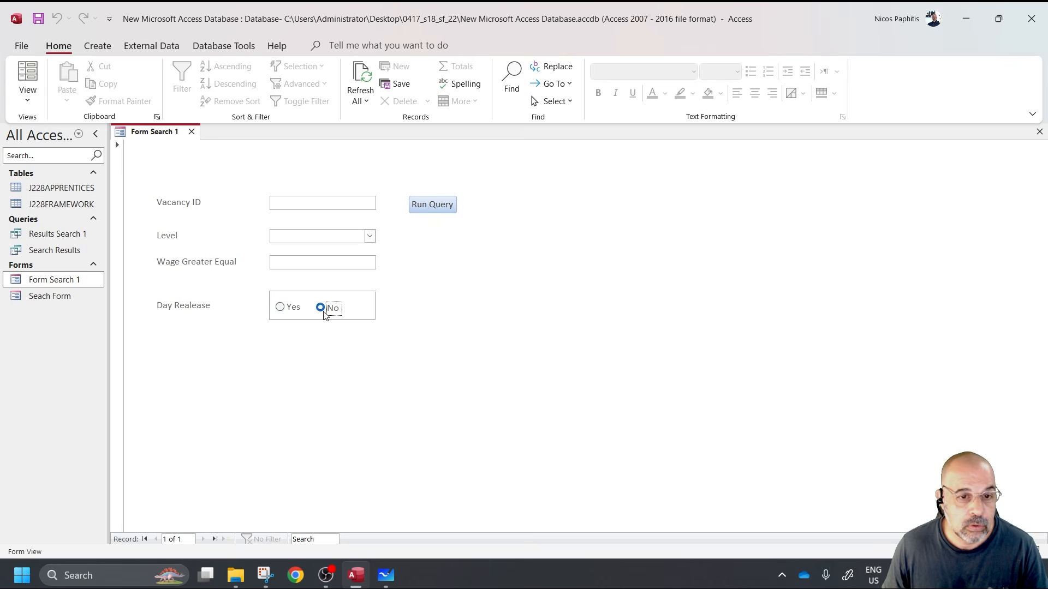
left_click(431, 205)
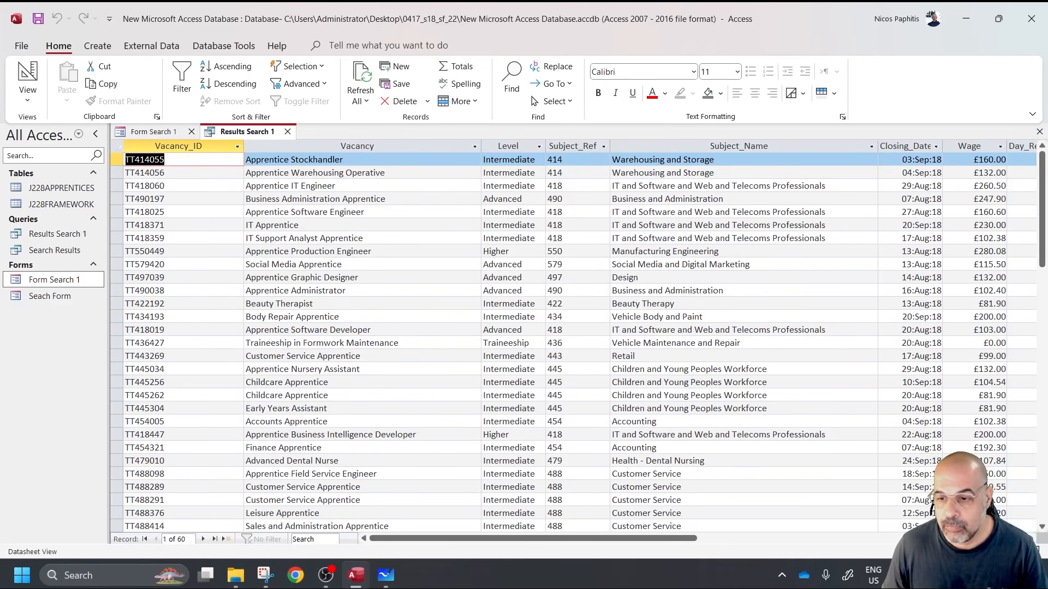
scroll(727, 322, "right", 5)
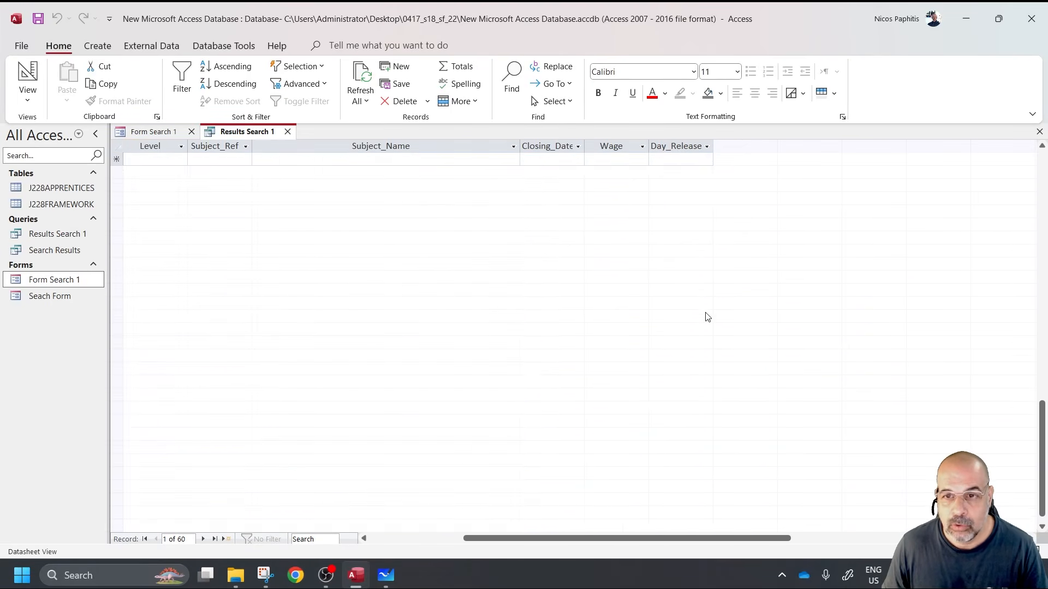
left_click(287, 132)
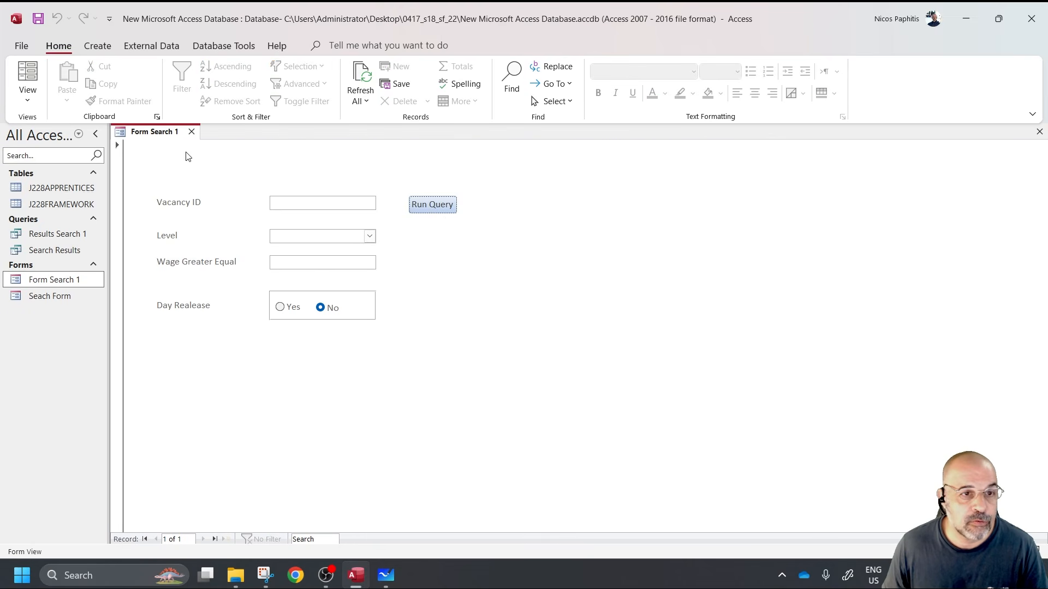
- Reopen Form Search 1, run its search with every criterion left blank, check the Day_Release column and close the results
left_click(192, 133)
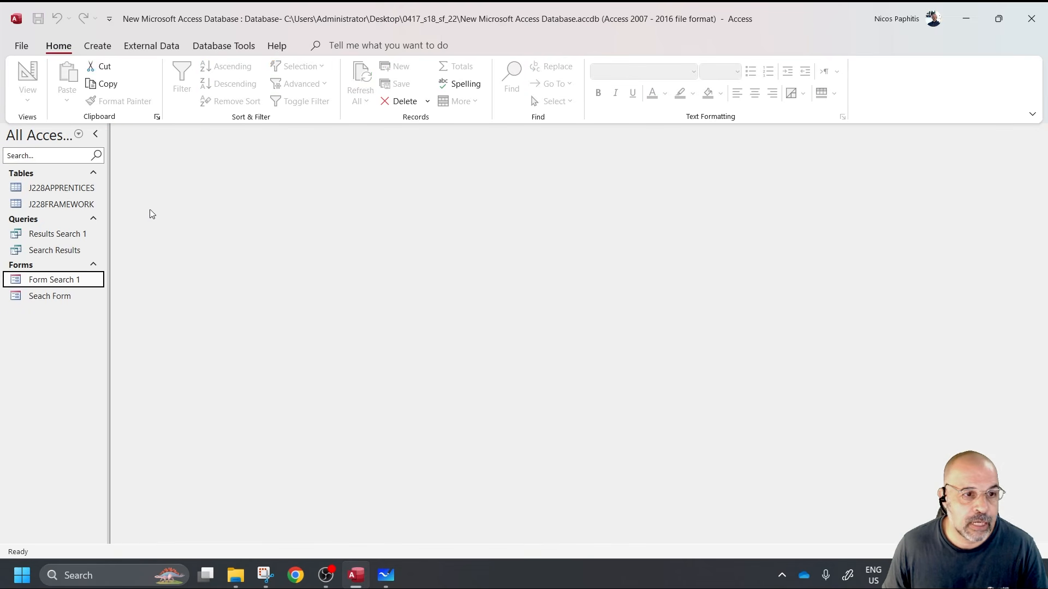
double_click(76, 283)
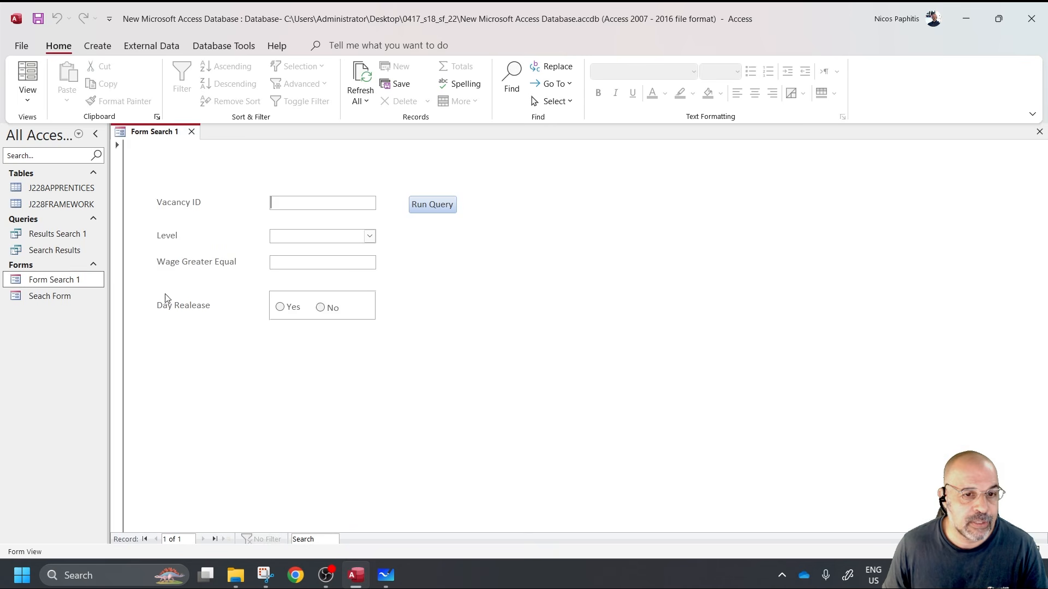
left_click(434, 207)
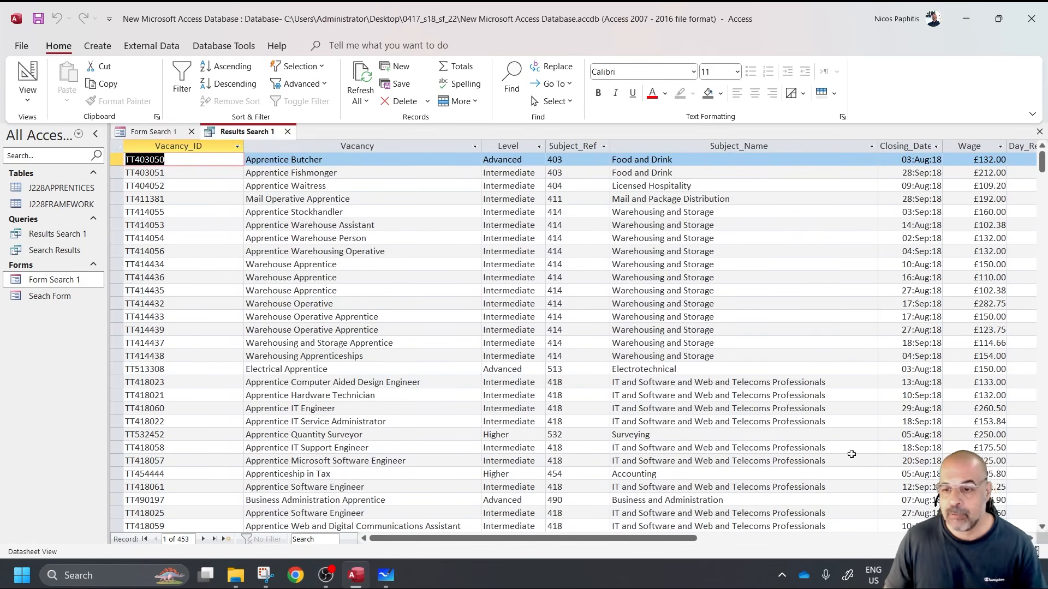
scroll(827, 507, "right", 10)
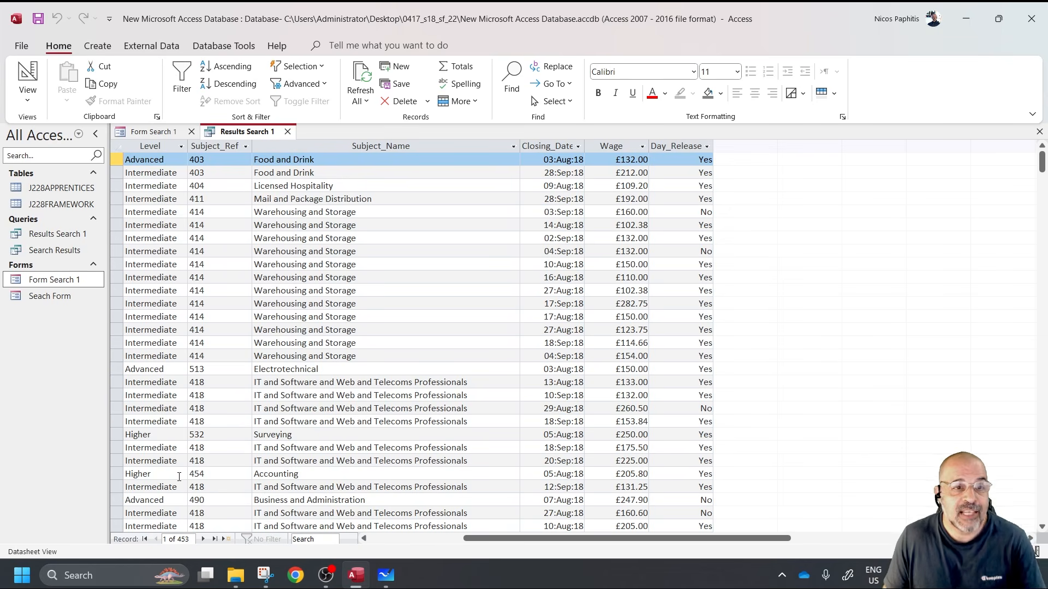
left_click(287, 131)
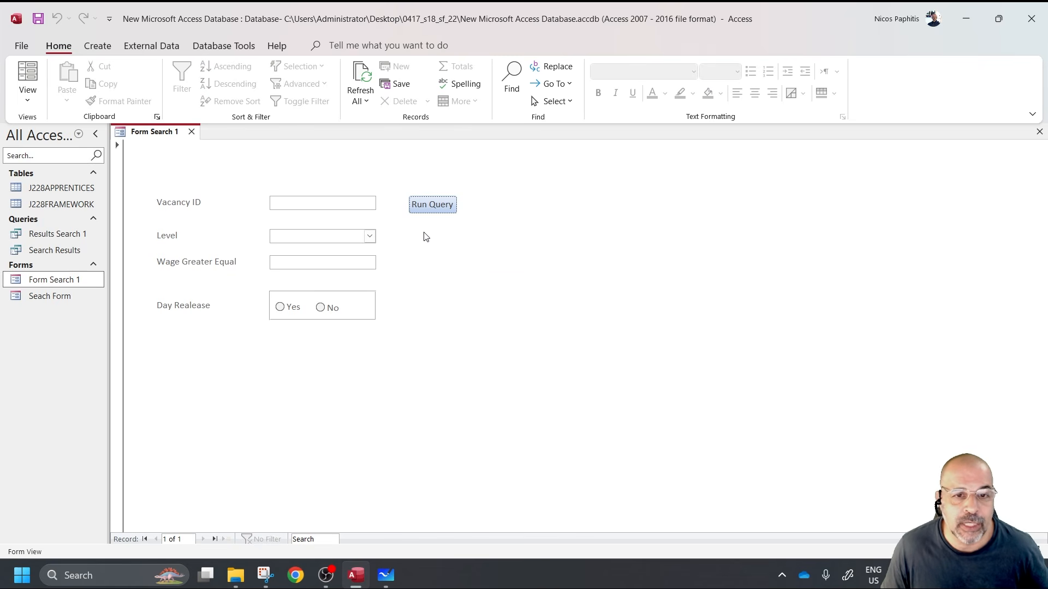
left_click(435, 205)
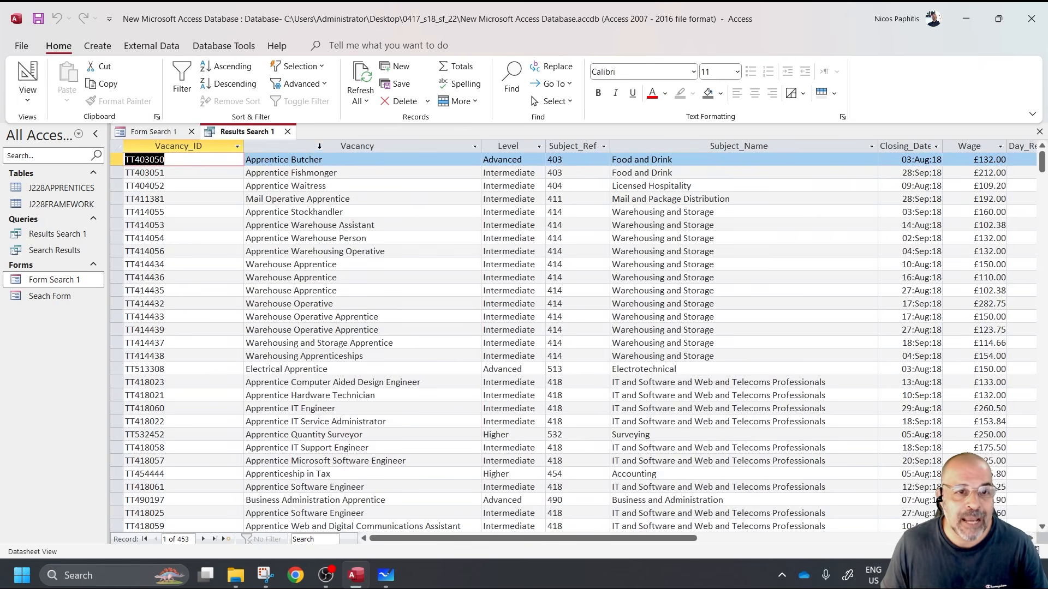
left_click(287, 133)
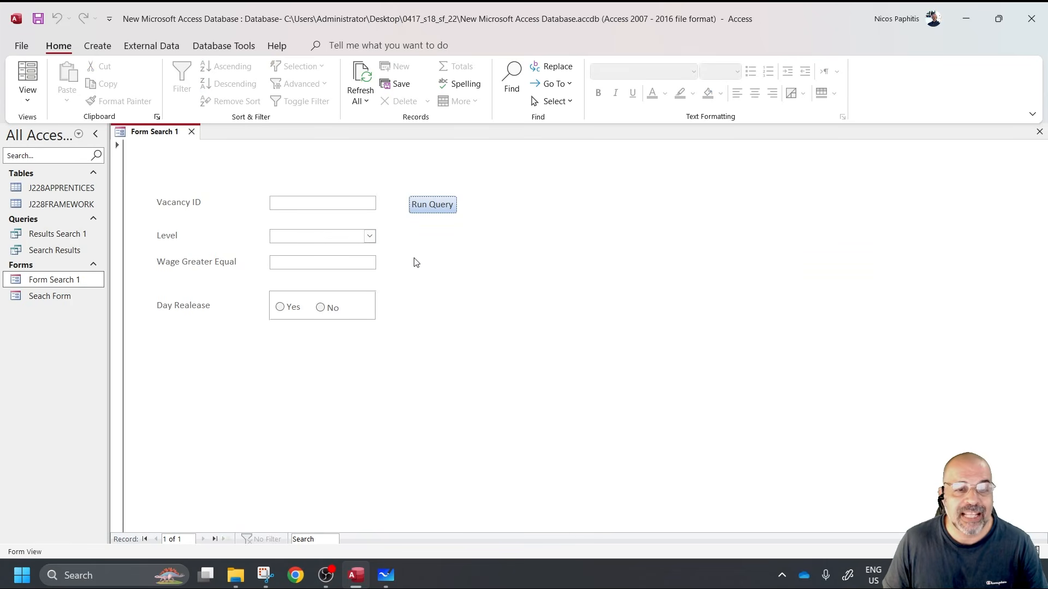
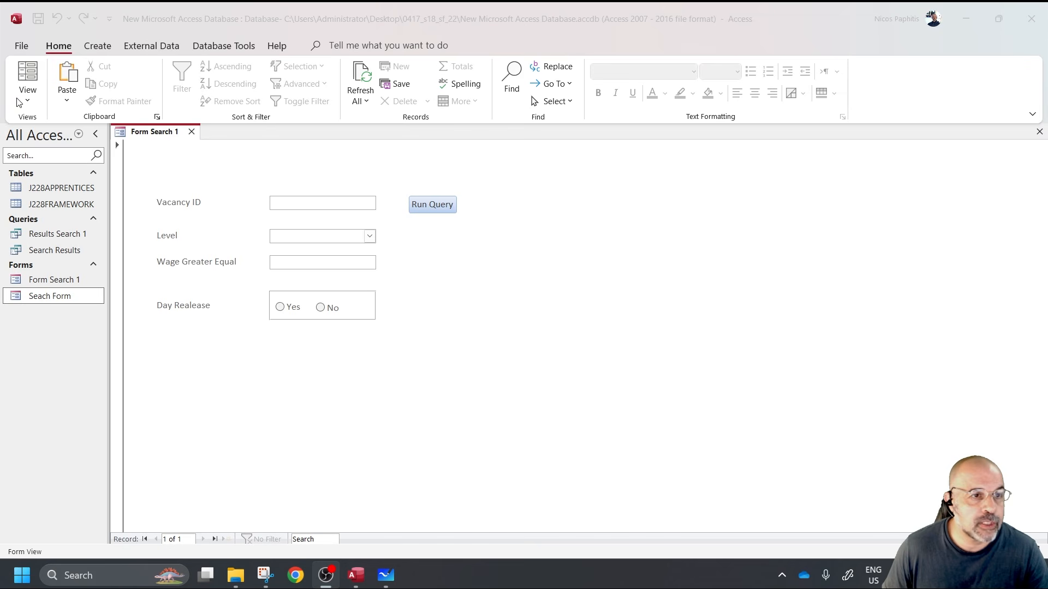
- Add a command button about 3.1 by 0.9 cm below Run Query in the form's Design view, without using the wizard
left_click(27, 99)
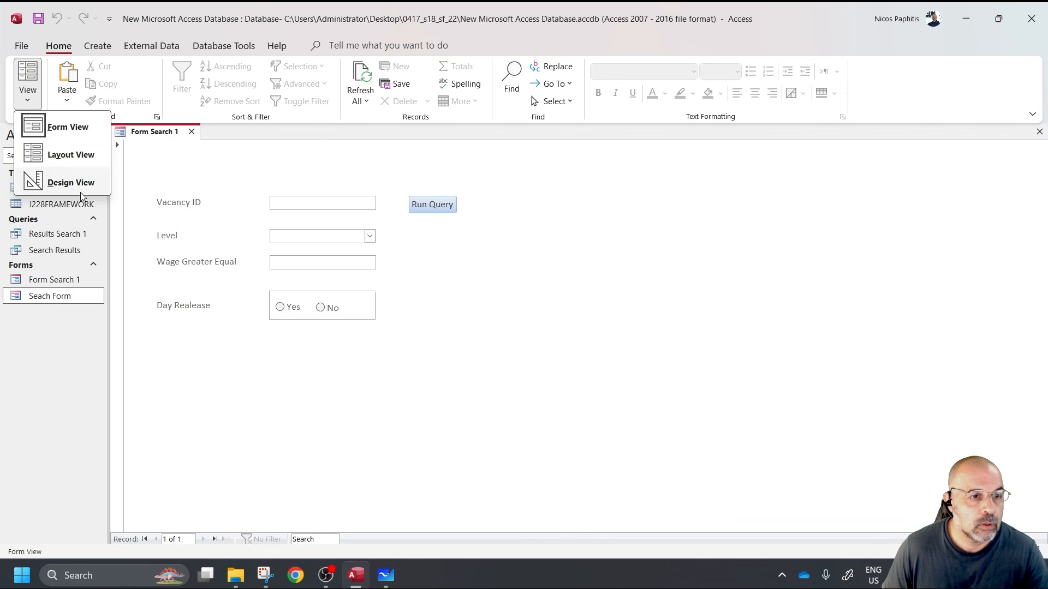
left_click(60, 181)
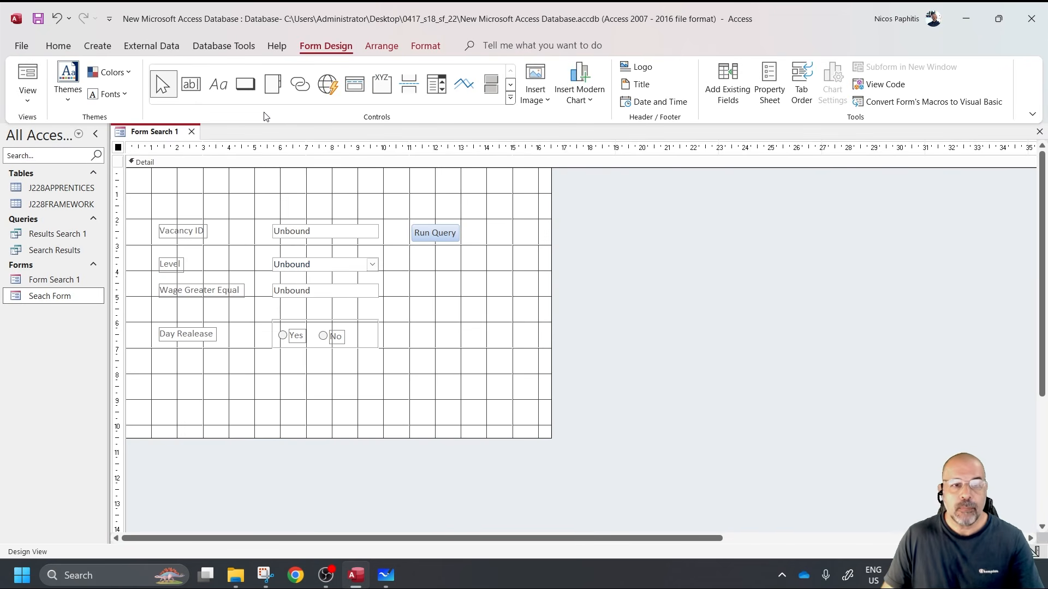
left_click(251, 87)
left_click_drag(415, 263, 498, 290)
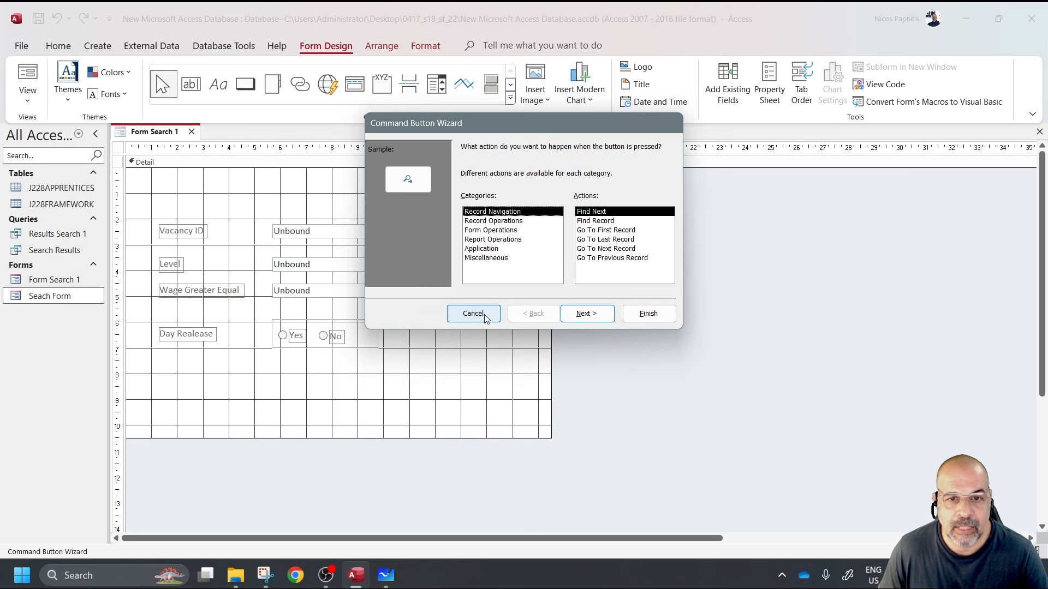
left_click(485, 316)
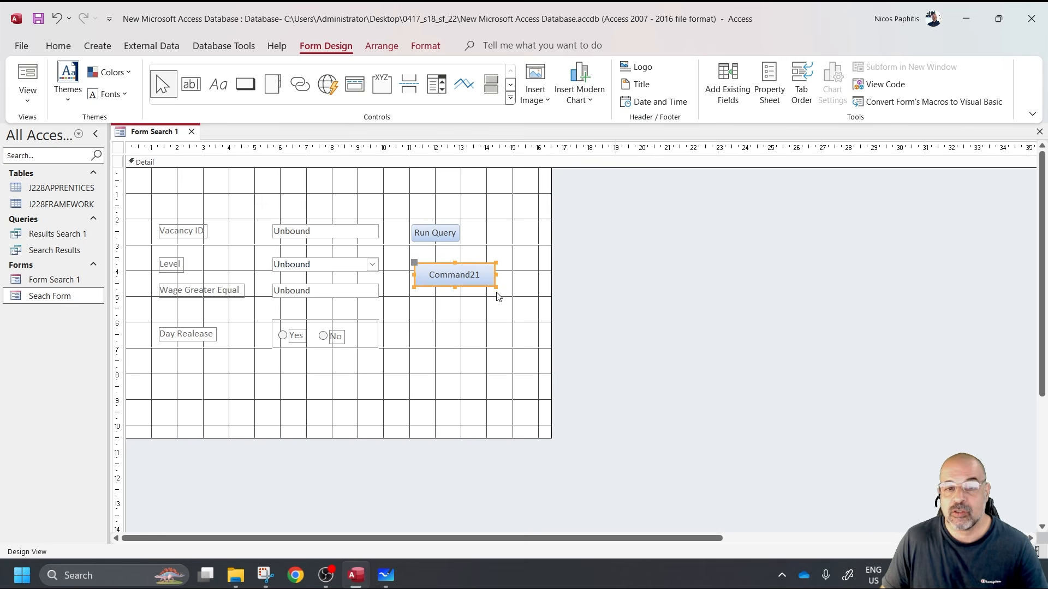
- Set the new command button's caption to Reset Form
double_click(437, 265)
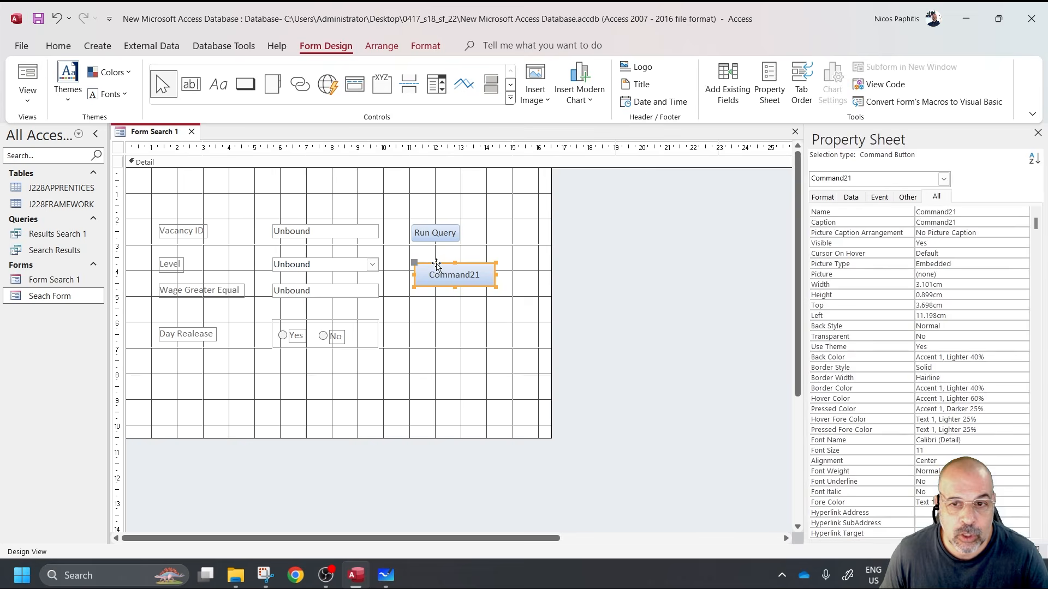
double_click(962, 222)
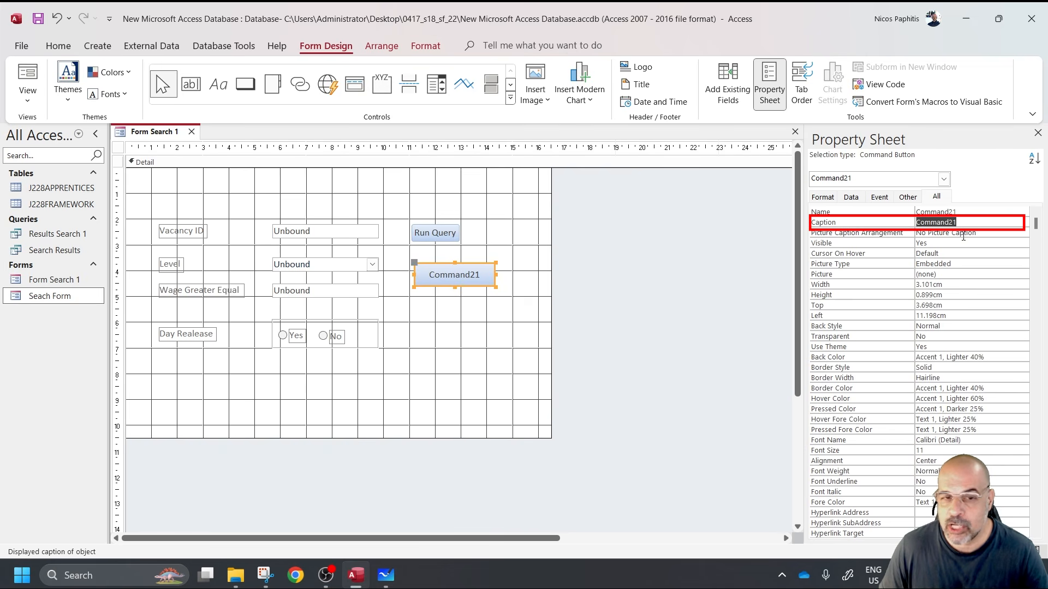
type("Reset Form")
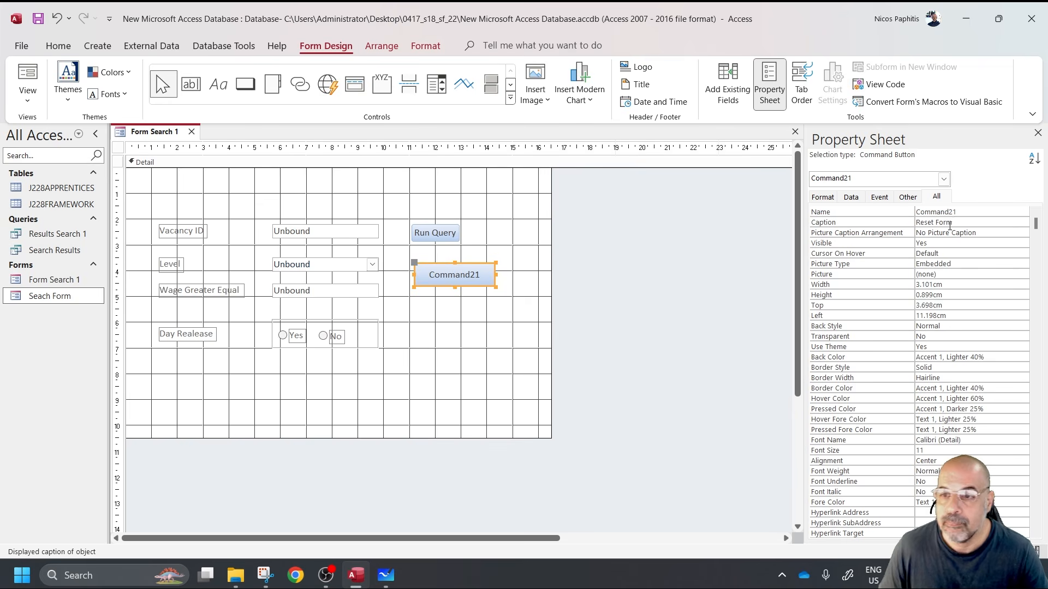
left_click(512, 221)
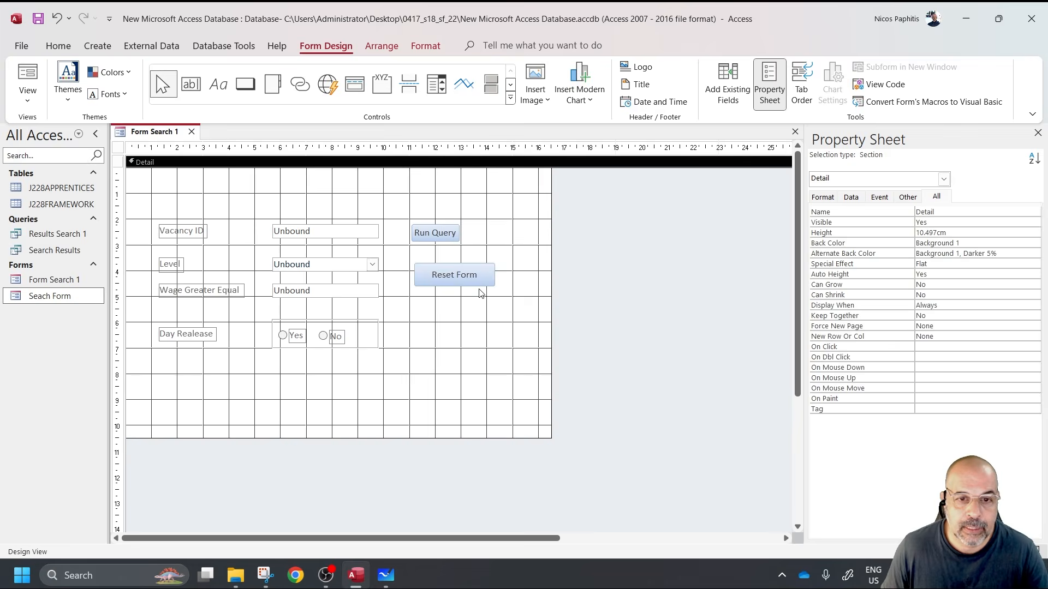
- Enlarge the Run Query button to about the size of Reset Form and shift Reset Form closer beneath it
left_click(460, 278)
left_click(443, 237)
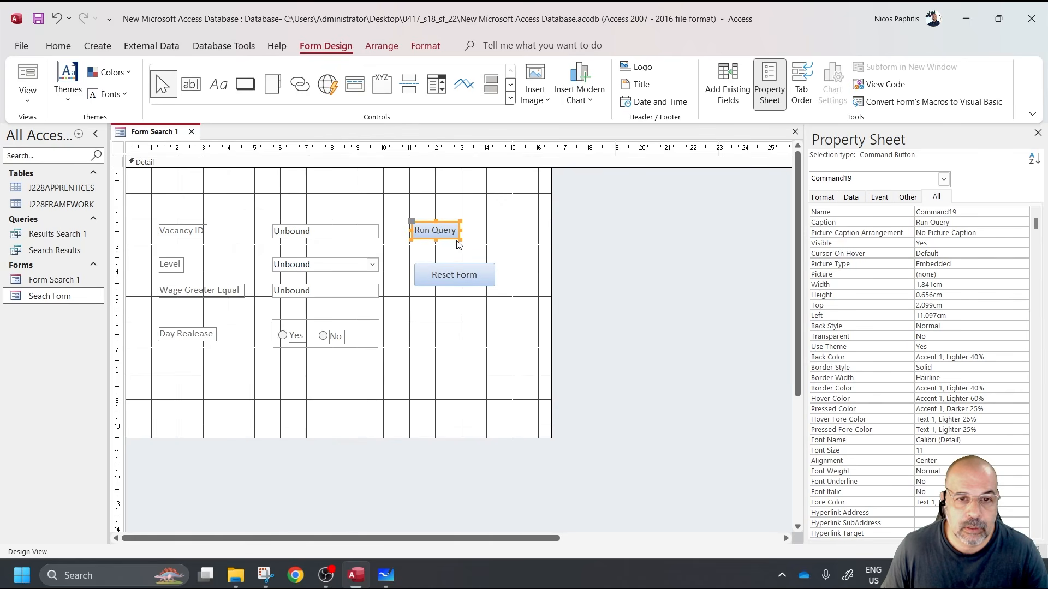
left_click_drag(459, 239, 494, 245)
left_click(568, 353)
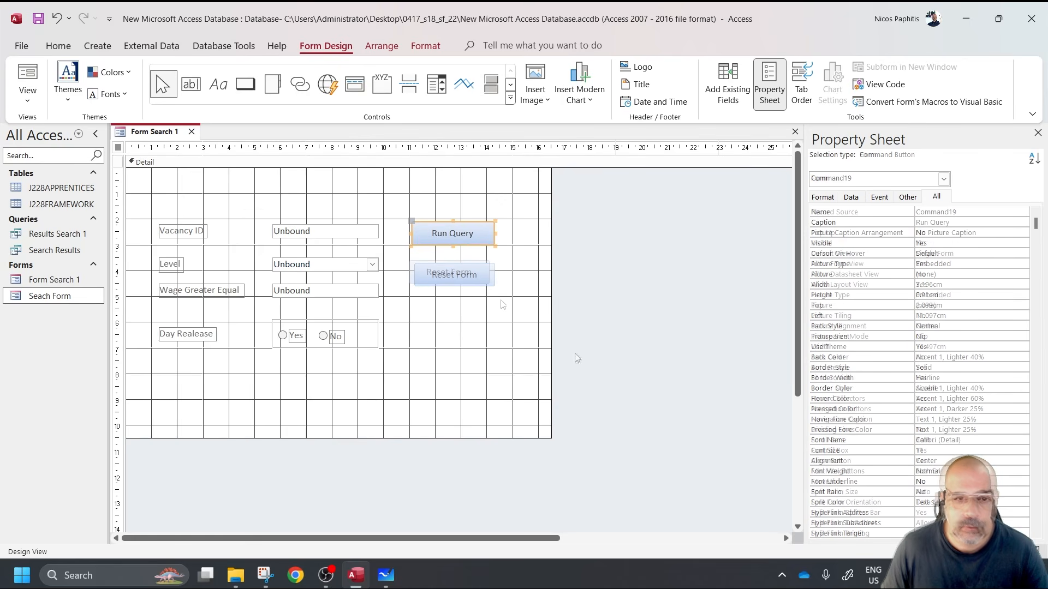
- Create the Reset Form button's click event procedure with the Code Builder and place the code window below the form's buttons
right_click(460, 272)
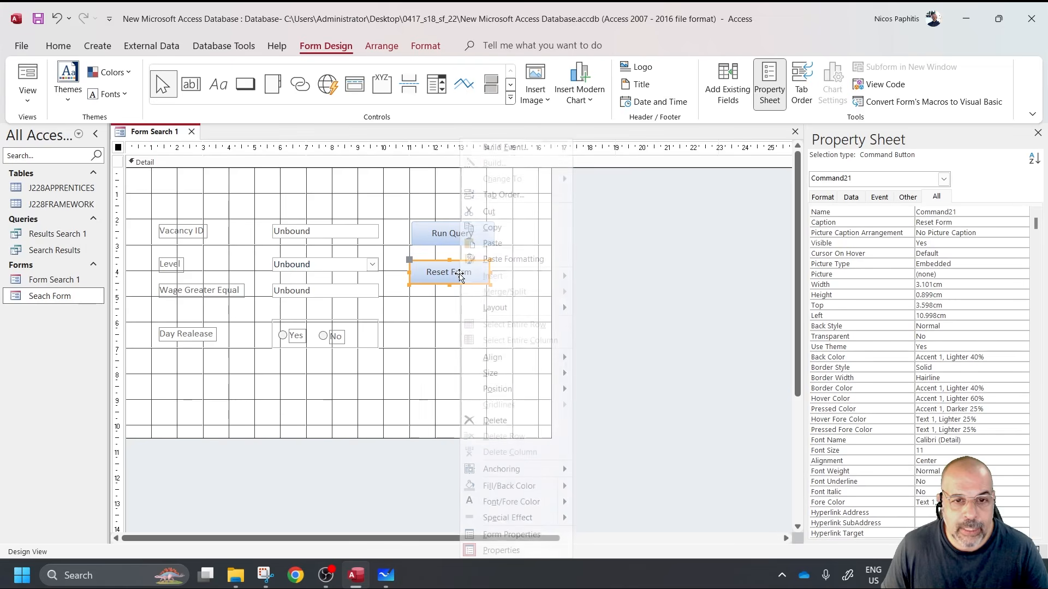
left_click(532, 152)
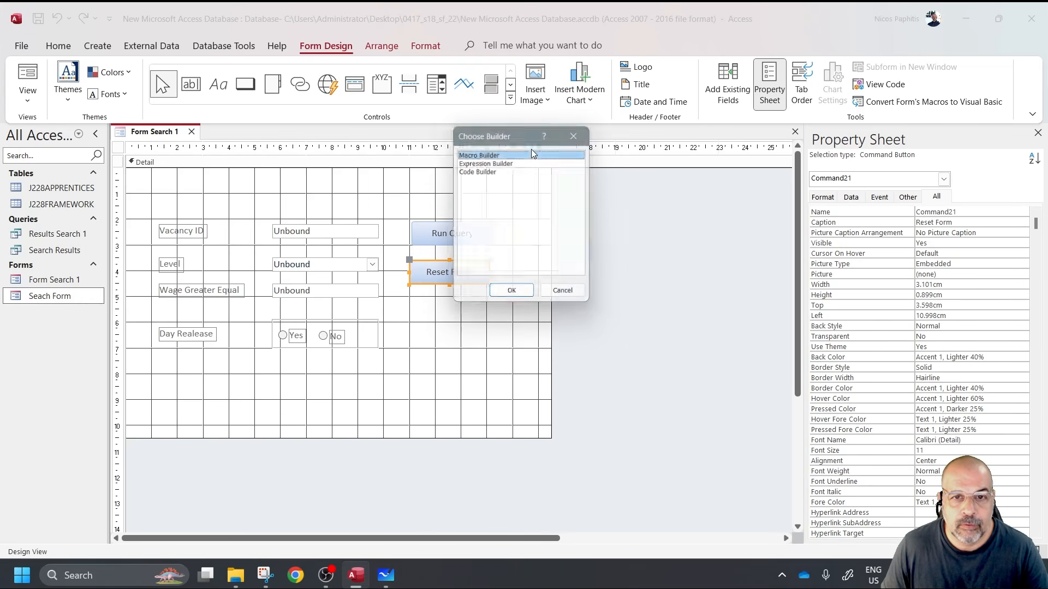
left_click(491, 171)
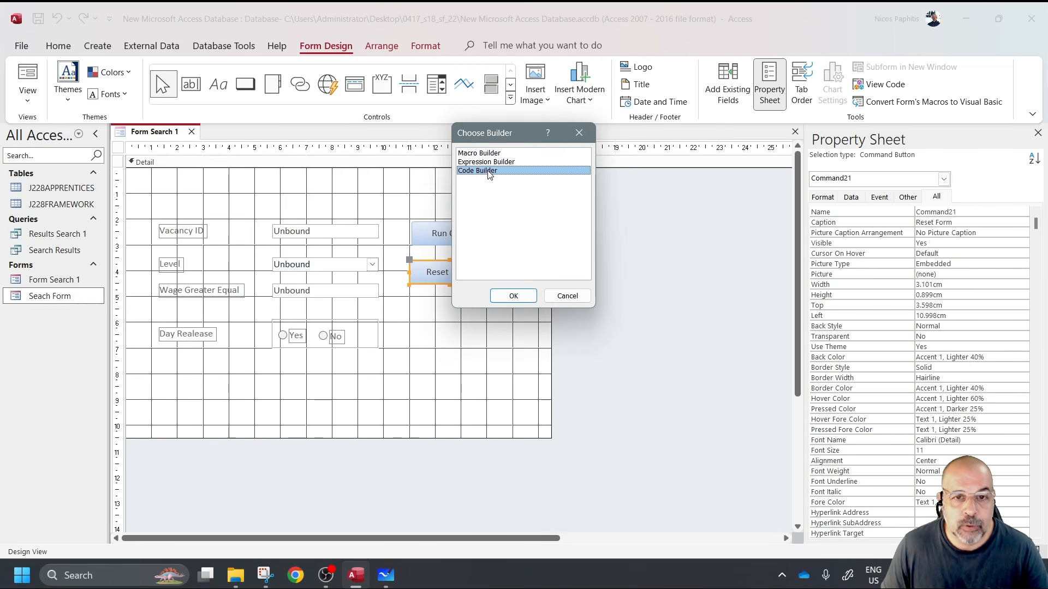
left_click(514, 297)
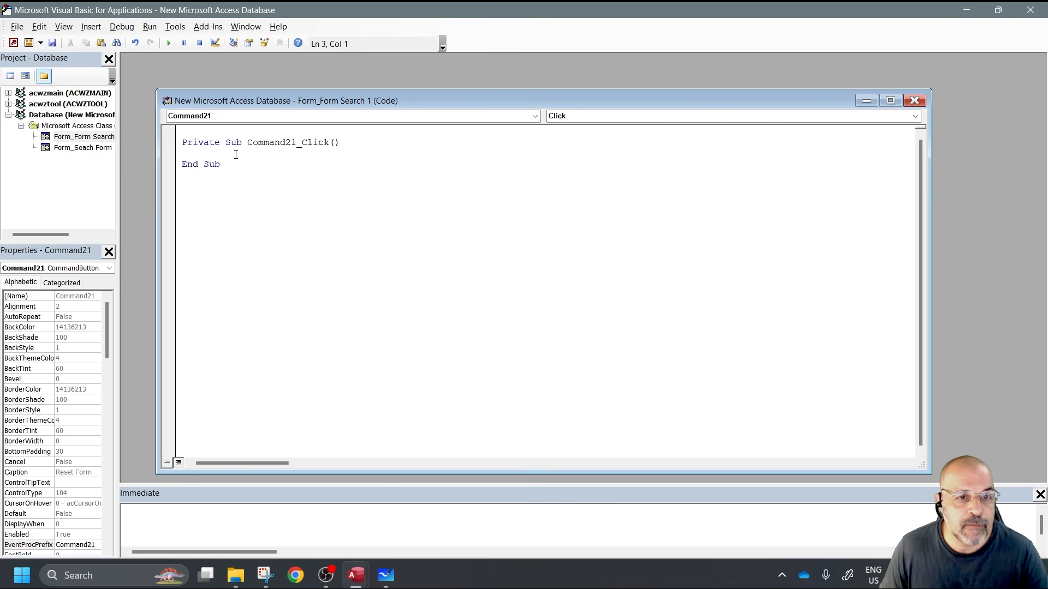
left_click_drag(367, 16, 422, 20)
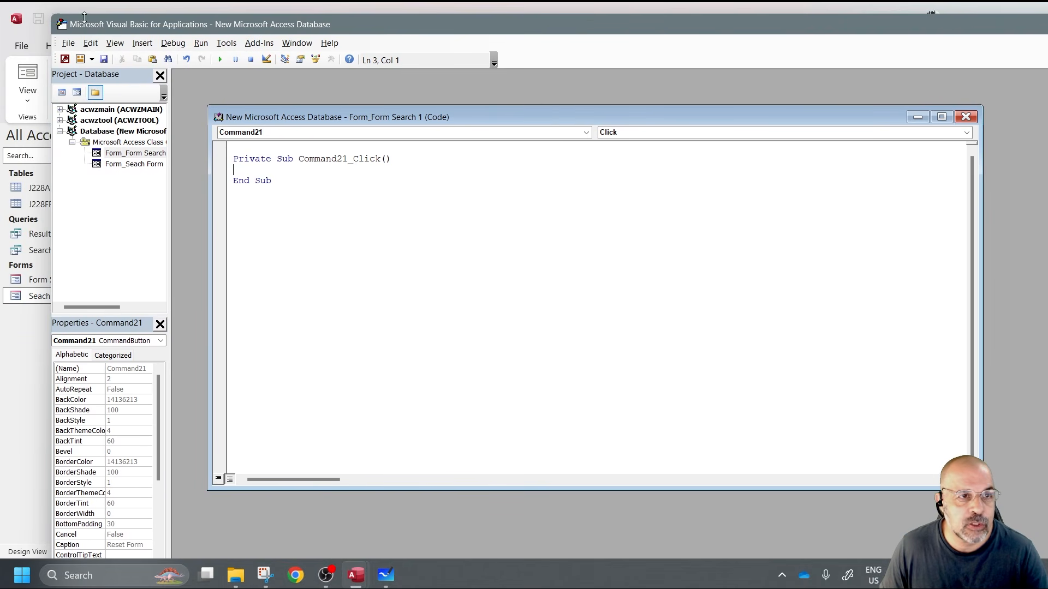
left_click_drag(58, 14, 473, 259)
left_click_drag(627, 267, 248, 323)
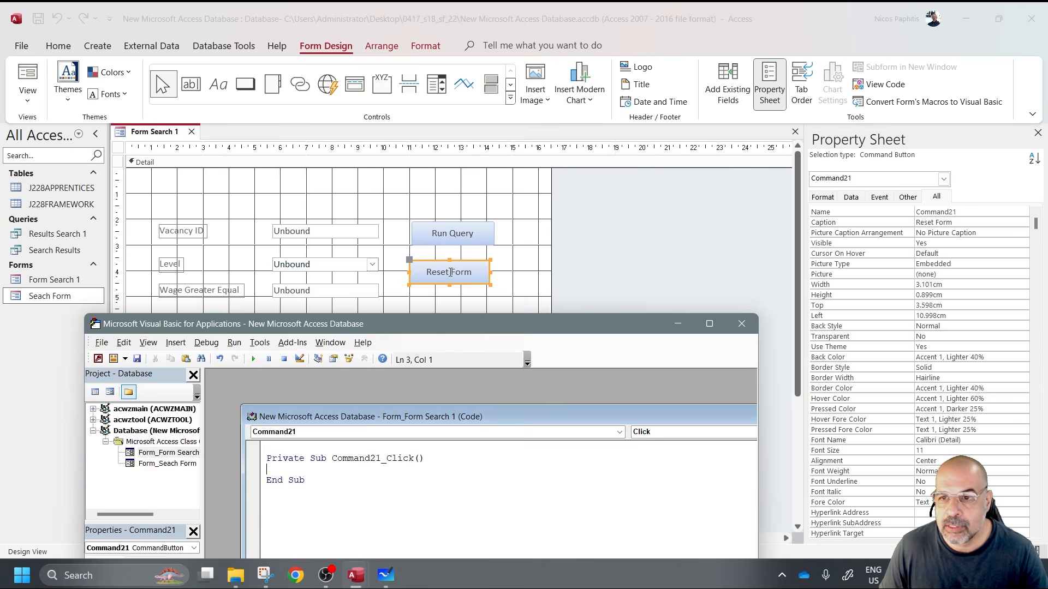
- Check the Reset Form button's Name property, return to the Visual Basic editor and reposition its window over the form design
left_click(449, 271)
left_click(988, 211)
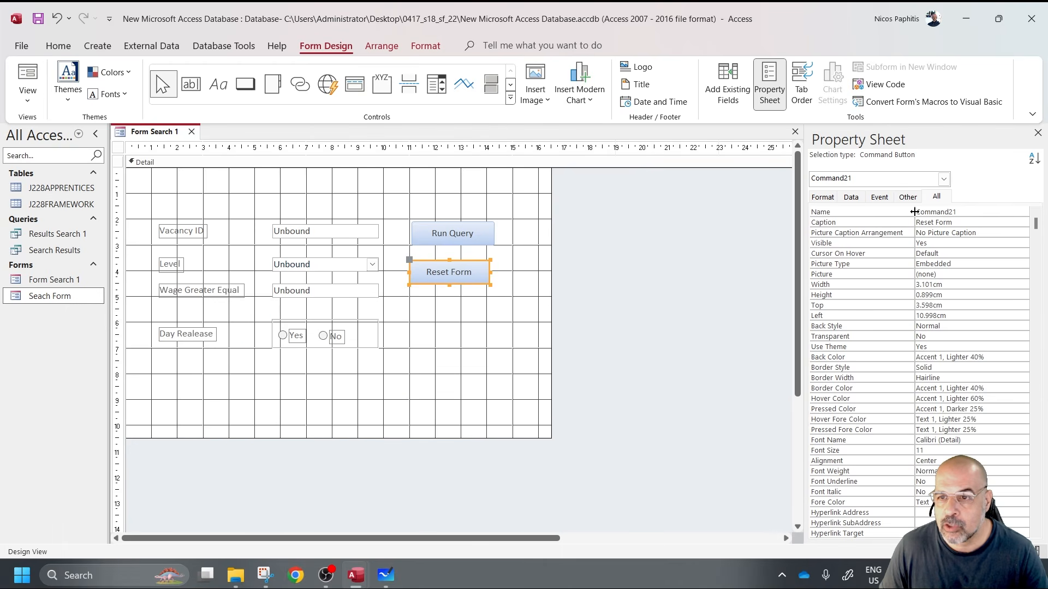
double_click(973, 211)
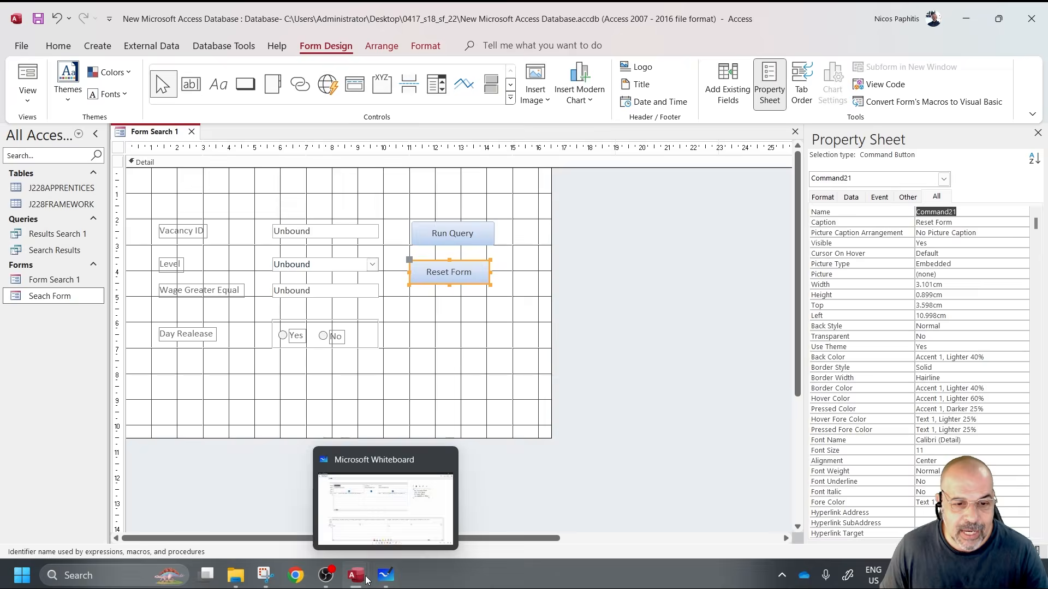
mouse_move(361, 574)
left_click(429, 507)
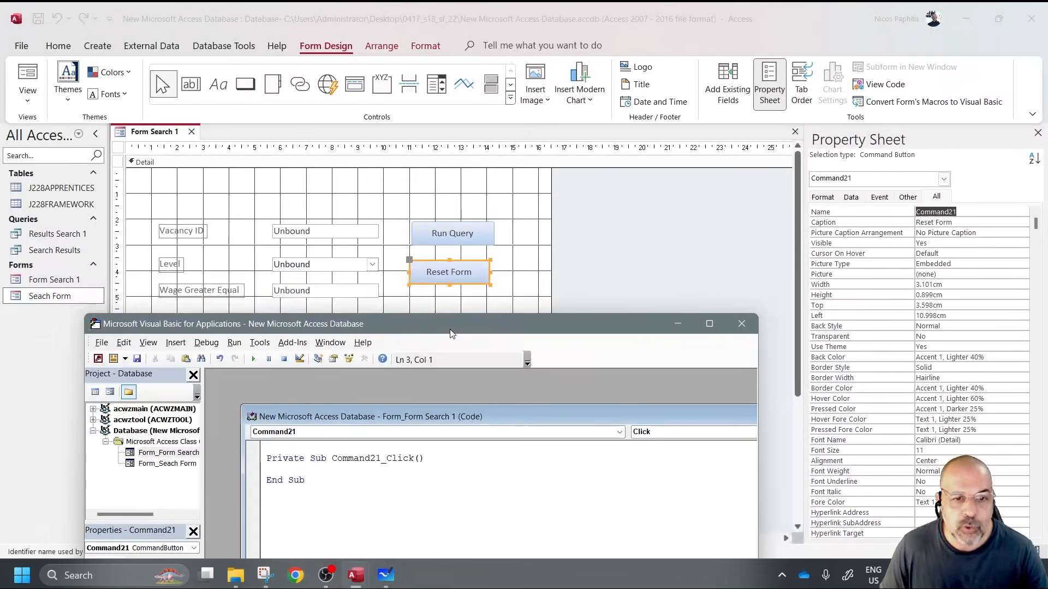
left_click_drag(451, 323, 467, 292)
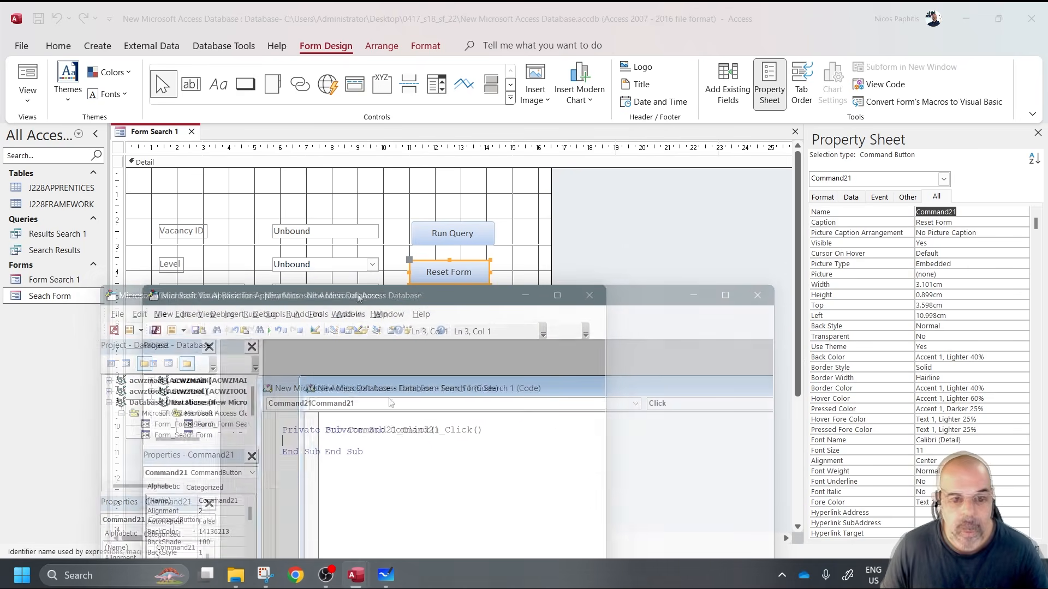
- Copy the Vacancy ID text box's name into the Reset Form click procedure and complete the line as txt_Vacancy=Blank
left_click_drag(359, 297, 281, 282)
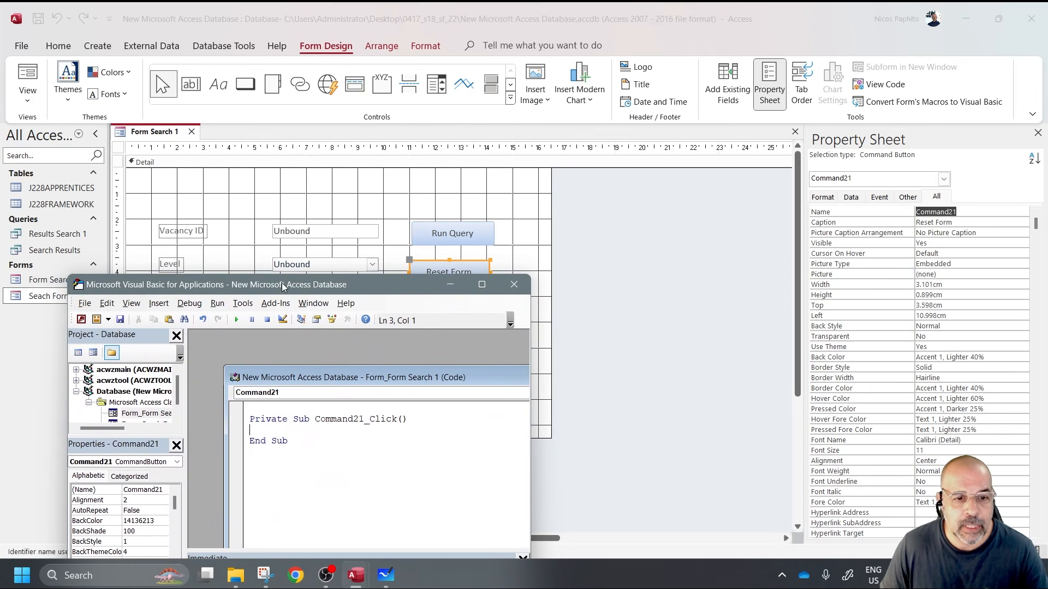
left_click(306, 234)
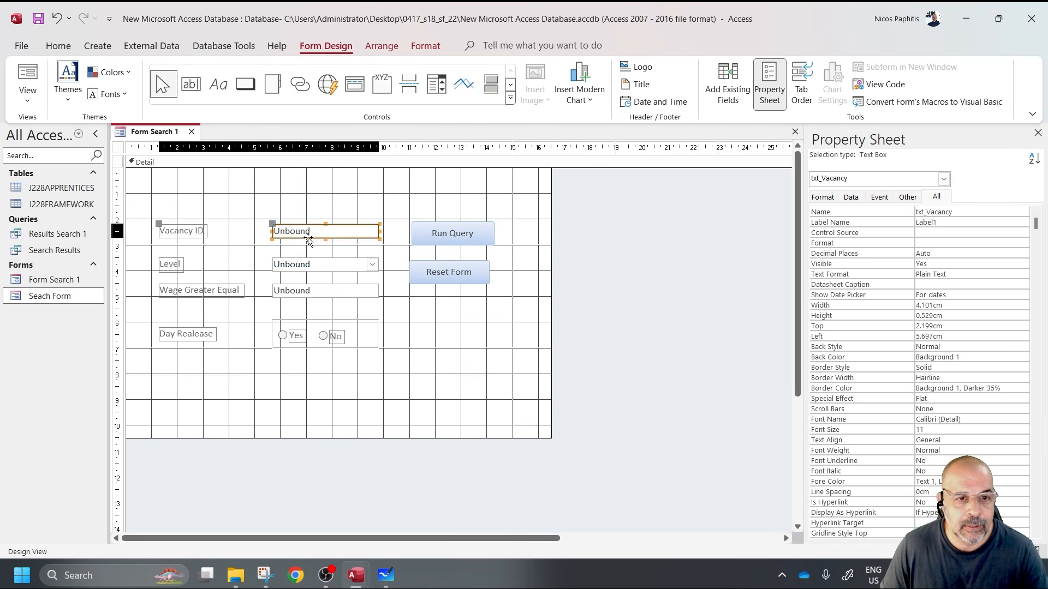
left_click(955, 211)
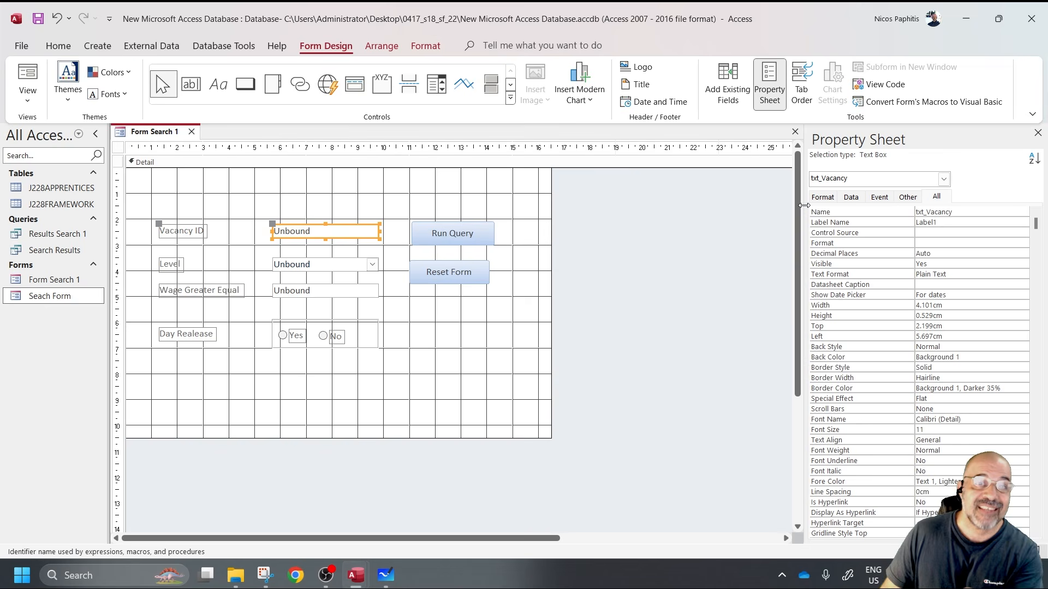
left_click_drag(969, 212, 892, 212)
key("ctrl+c")
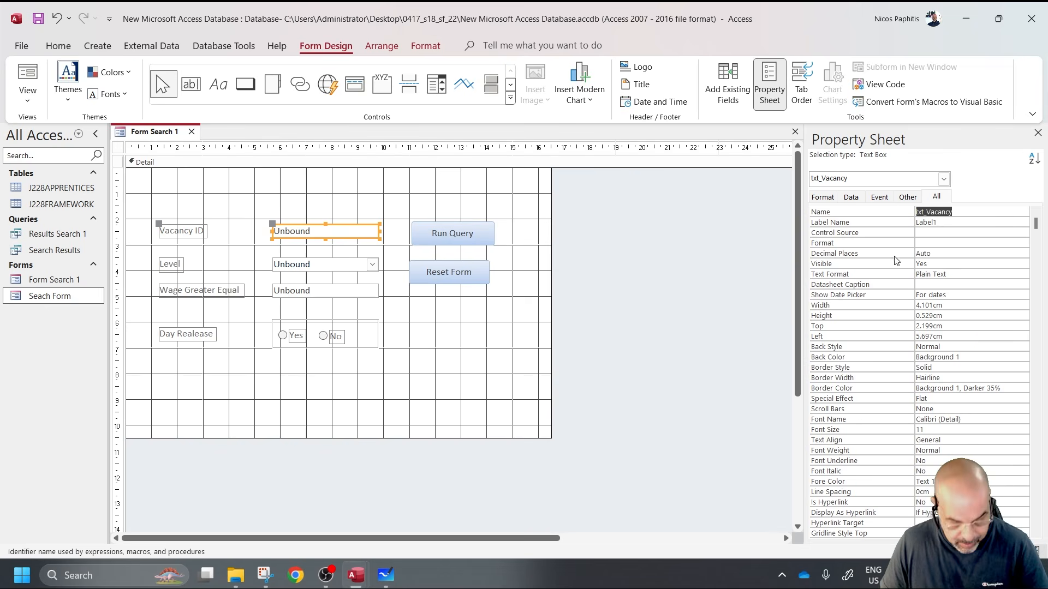
mouse_move(355, 575)
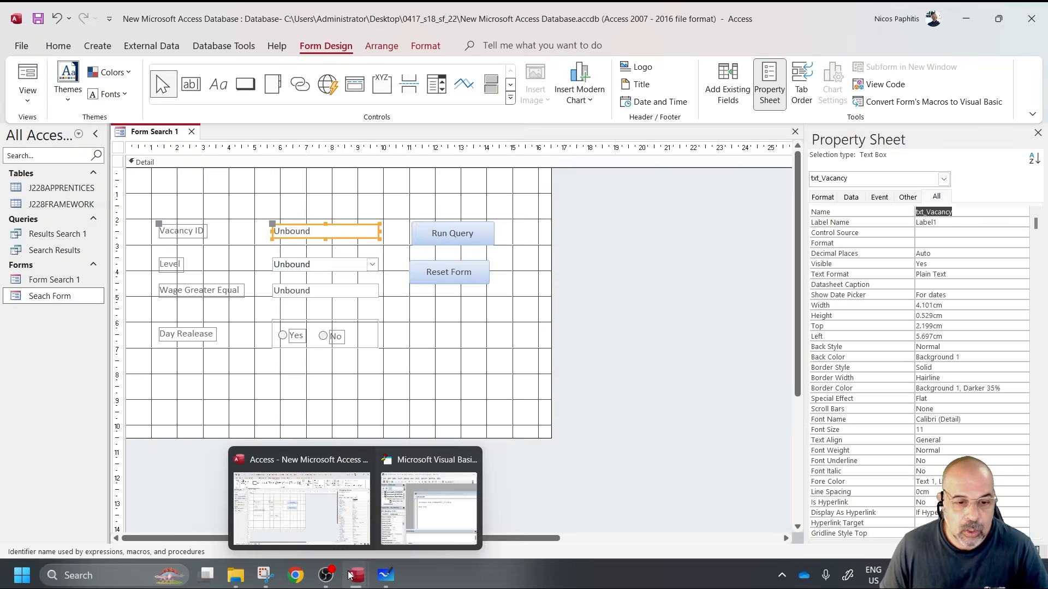
left_click(396, 537)
key("ctrl+v")
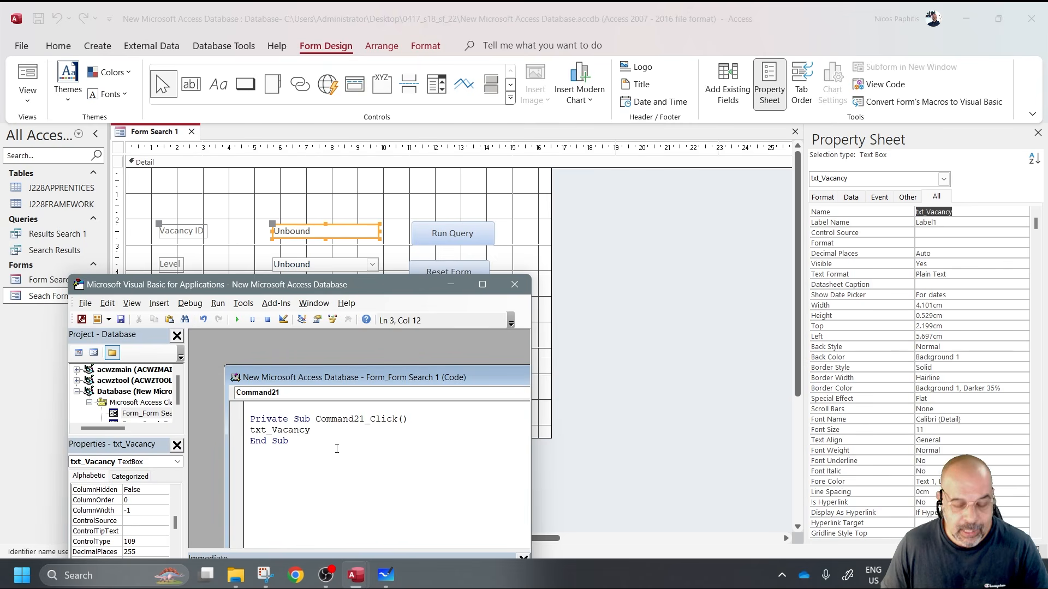
type("=Blank")
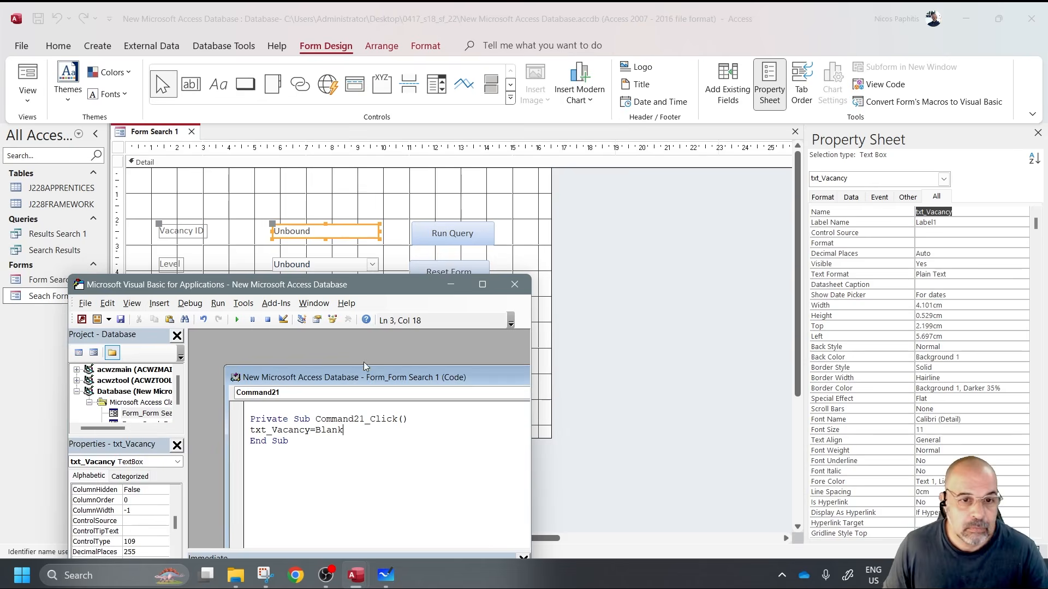
- Move the code window off the form fields, look up the Level combo box's name and add the line txt_Level = Blank
left_click_drag(372, 286, 660, 195)
left_click(332, 267)
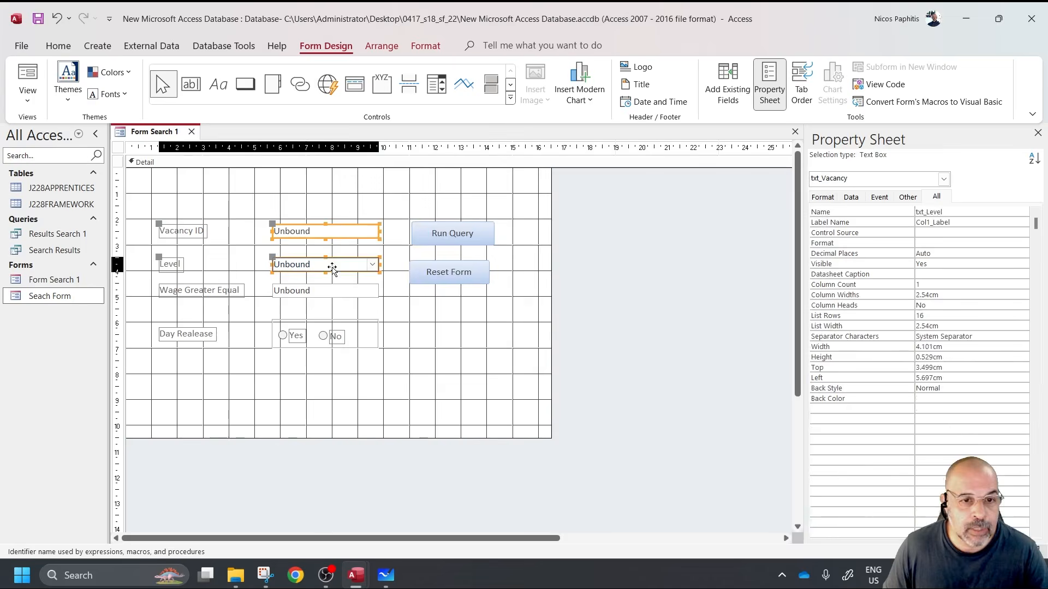
left_click(967, 211)
left_click_drag(967, 211, 915, 212)
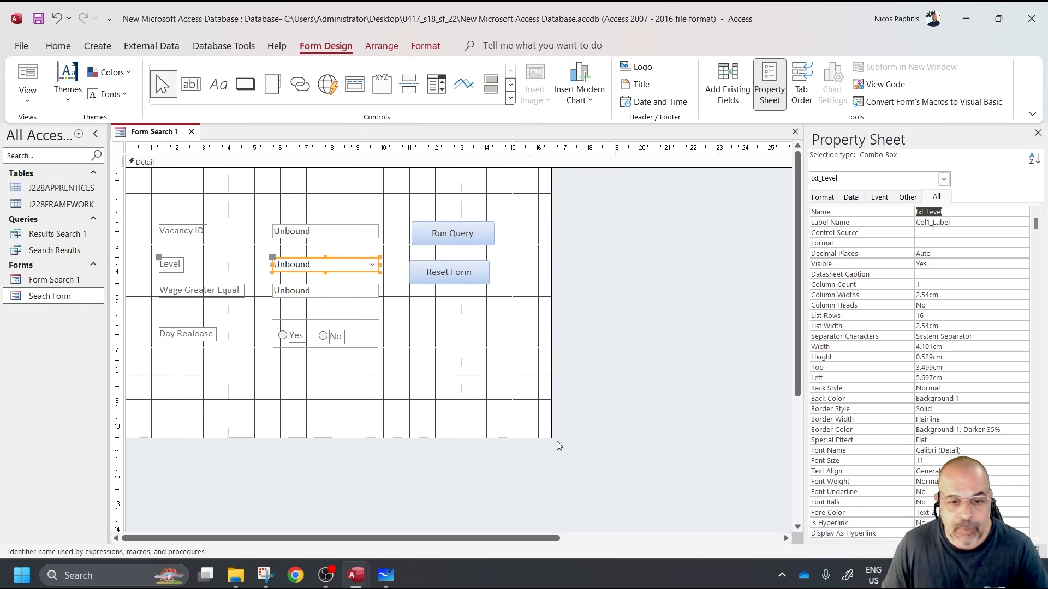
mouse_move(357, 577)
left_click(449, 510)
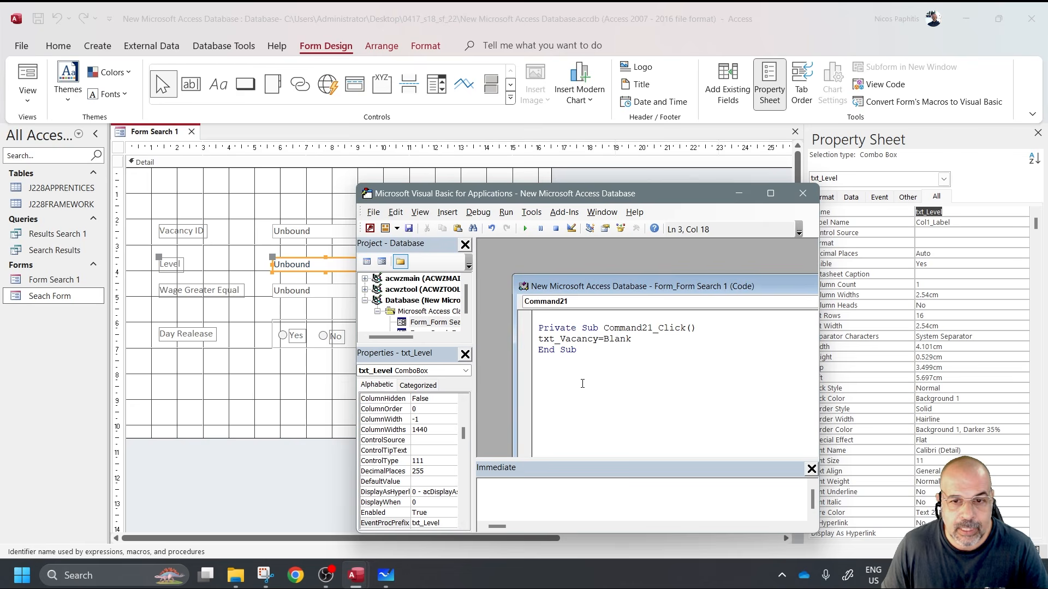
key("Return")
type("txt_Level =")
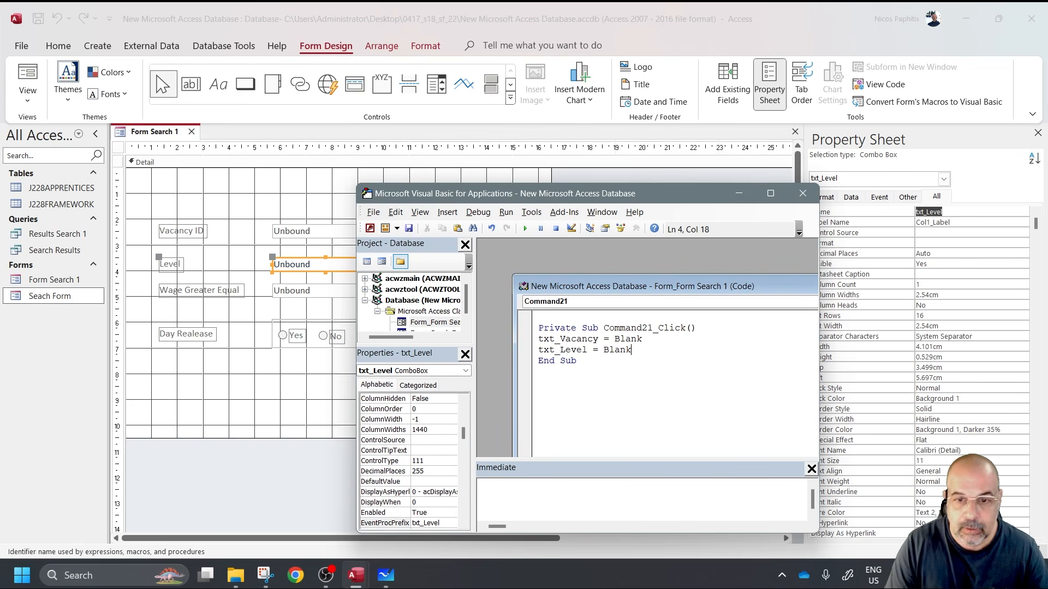
type(" Blank")
key("Return")
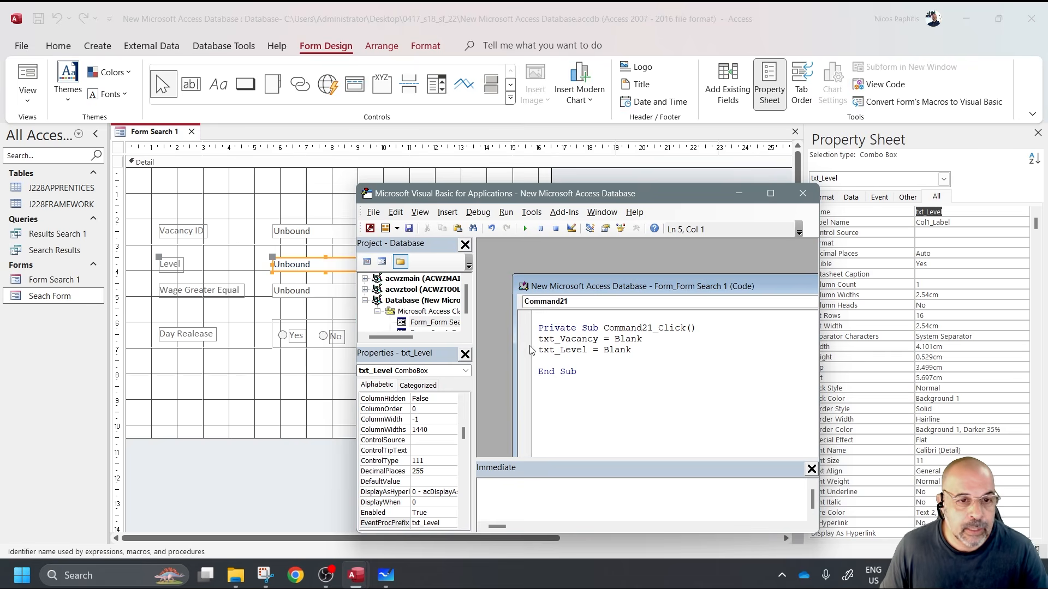
- Copy the wage text box's name into the click procedure and complete the line as txt_Wage = Blank
left_click(334, 290)
double_click(952, 213)
key("ctrl+c")
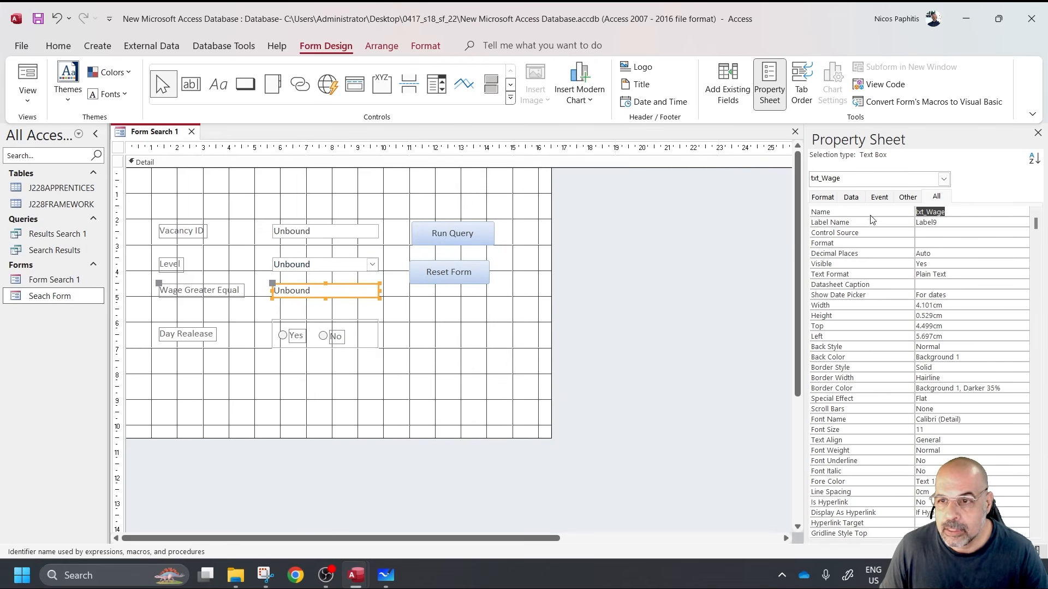
left_click(412, 520)
key("ctrl+v")
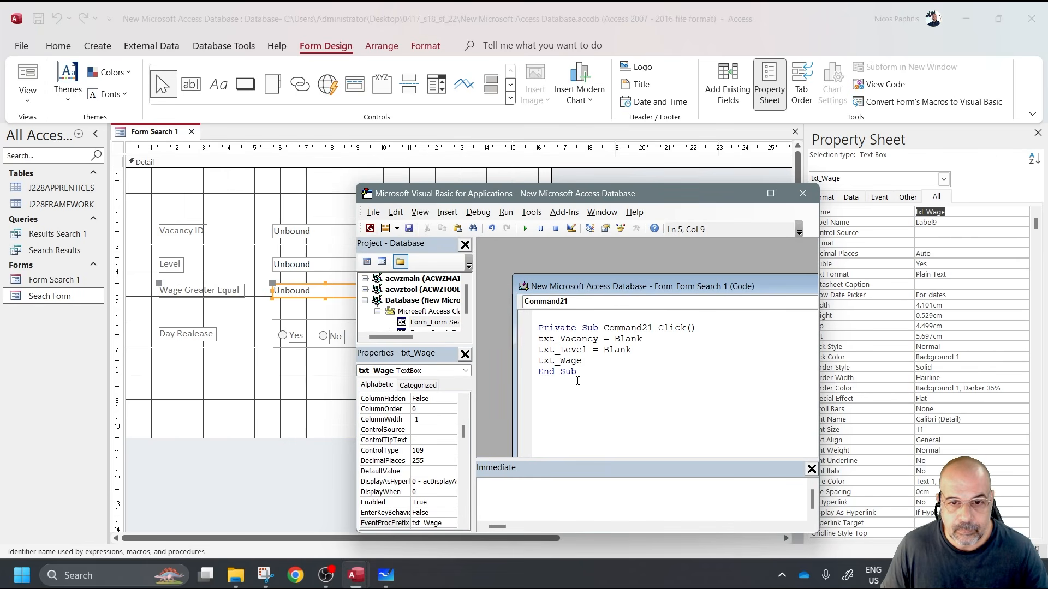
type("= Blank")
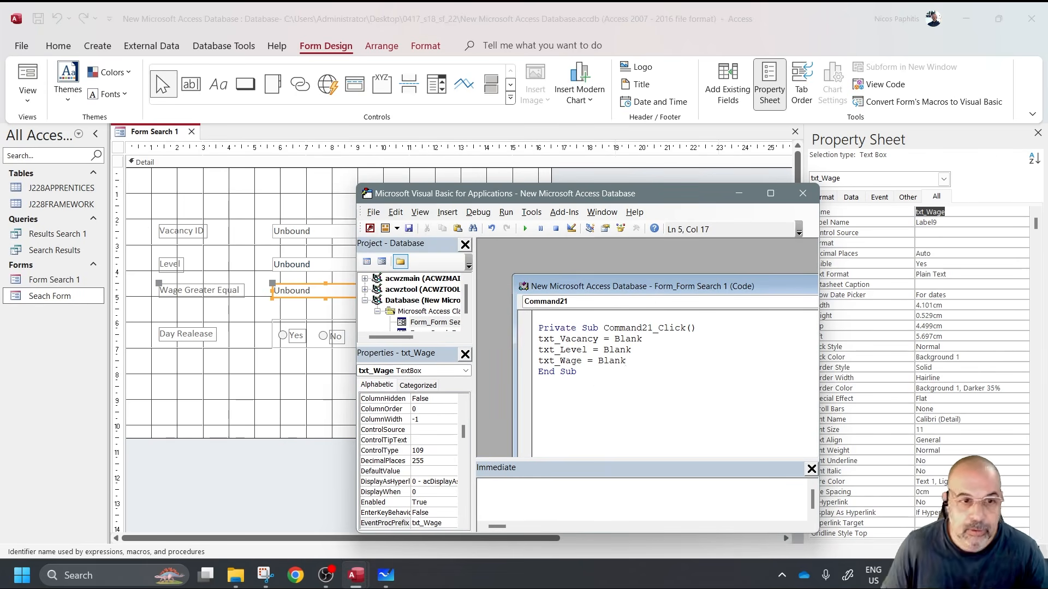
- Copy the Day Release option group's name into a new line of the procedure and complete it as opt_DayRelease =blank
left_click(234, 392)
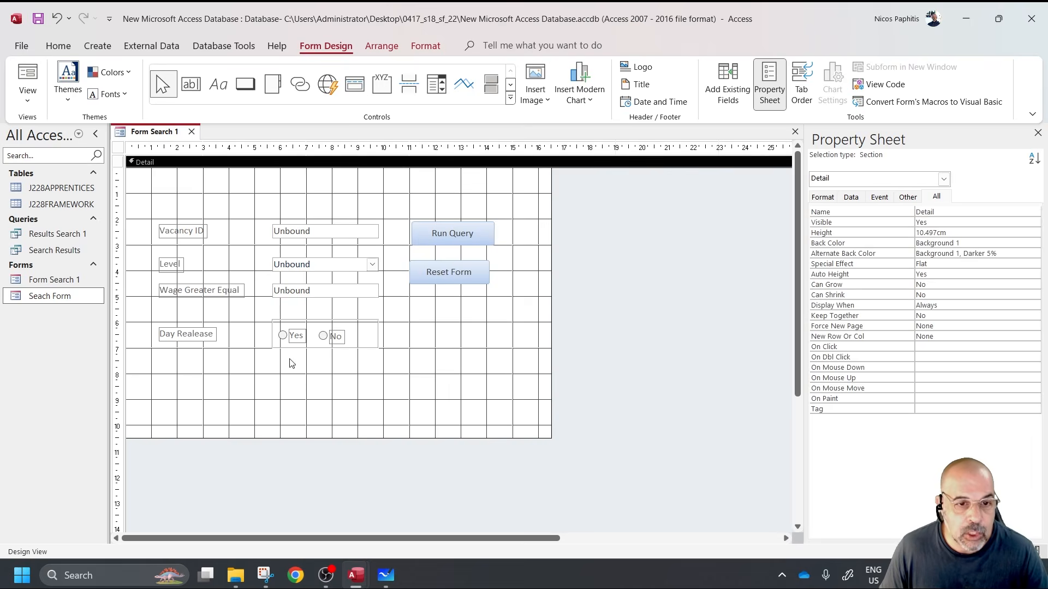
left_click(329, 340)
left_click(299, 341)
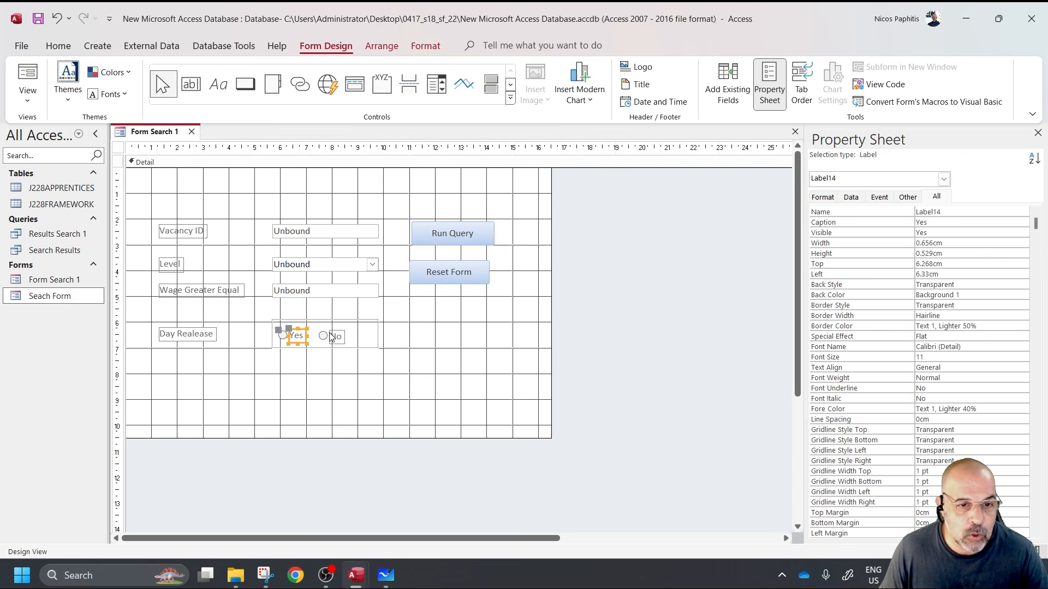
left_click(359, 325)
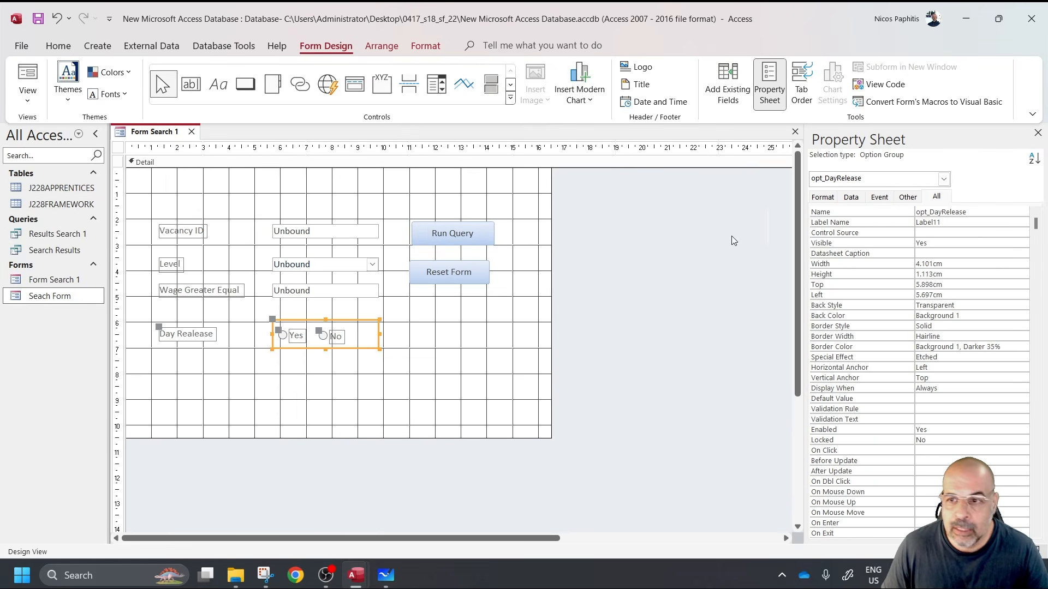
left_click_drag(964, 212, 905, 240)
key("ctrl+c")
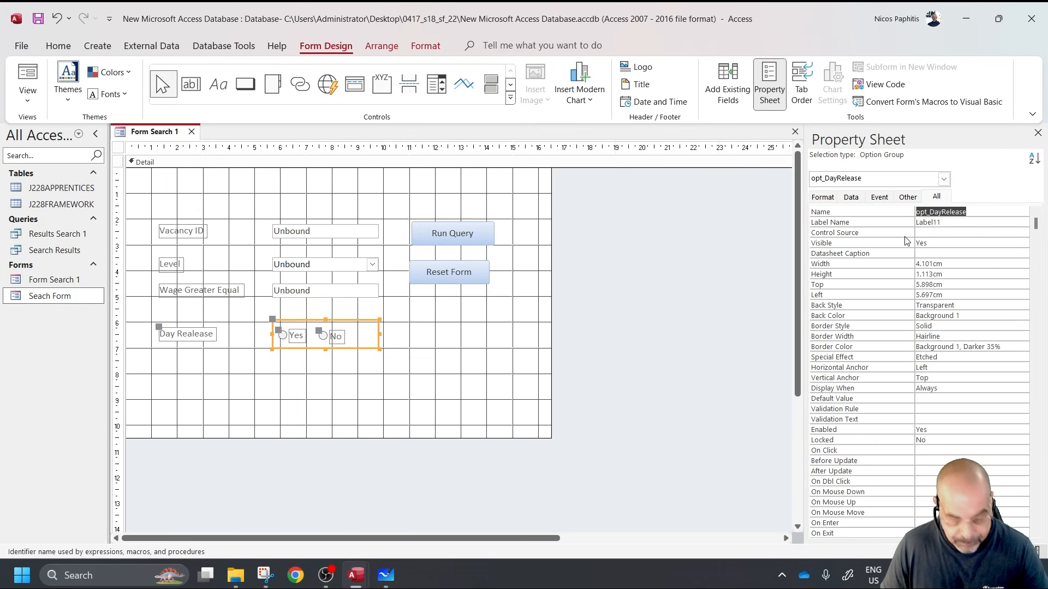
mouse_move(356, 573)
left_click(388, 541)
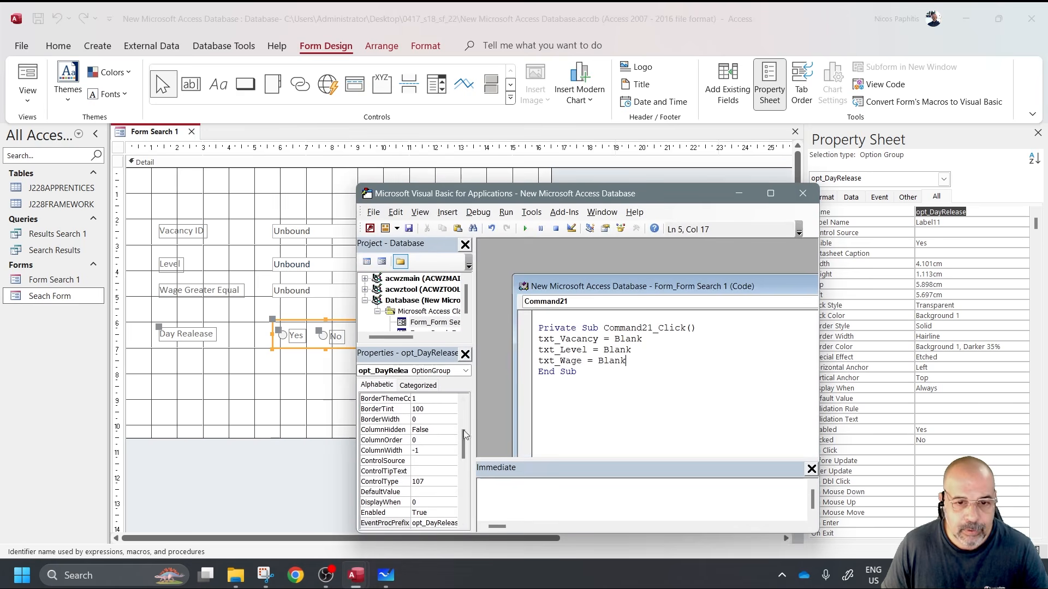
key("Return")
key("ctrl+v")
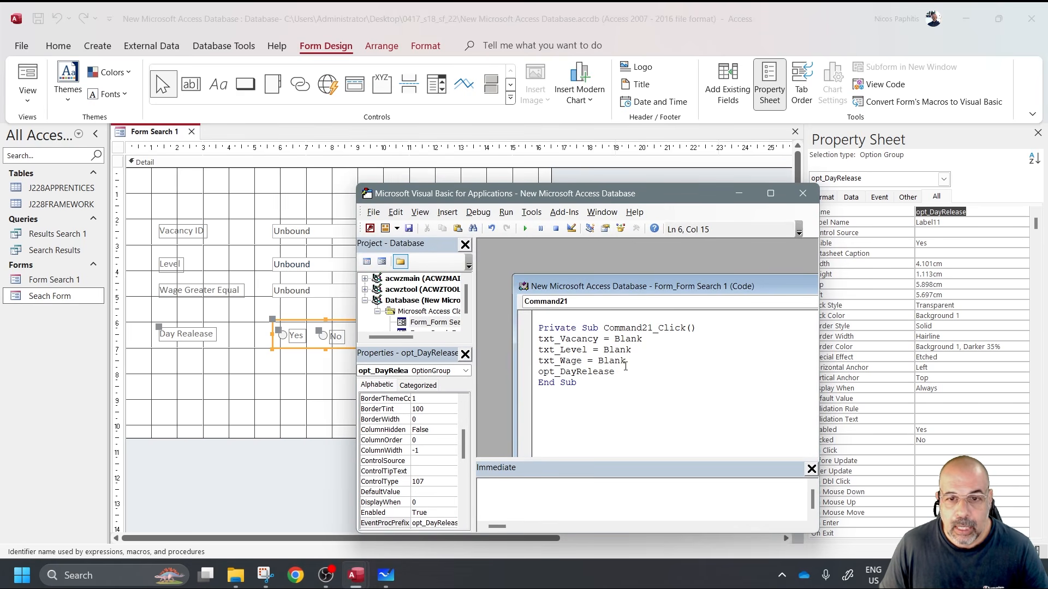
type("=blank")
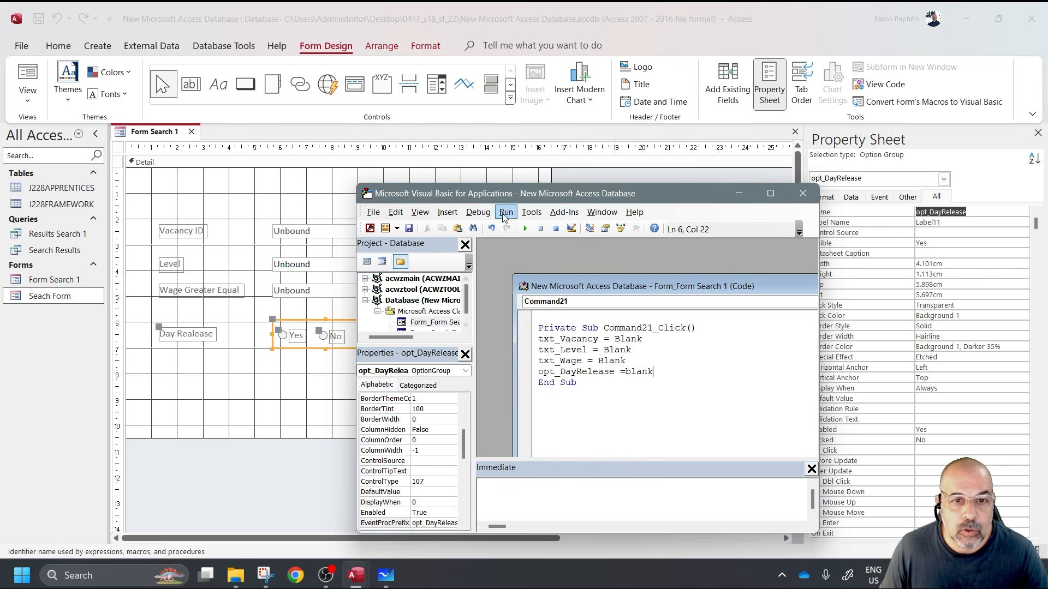
- Maximize the Visual Basic editor, save the click procedure and close the editor
double_click(615, 195)
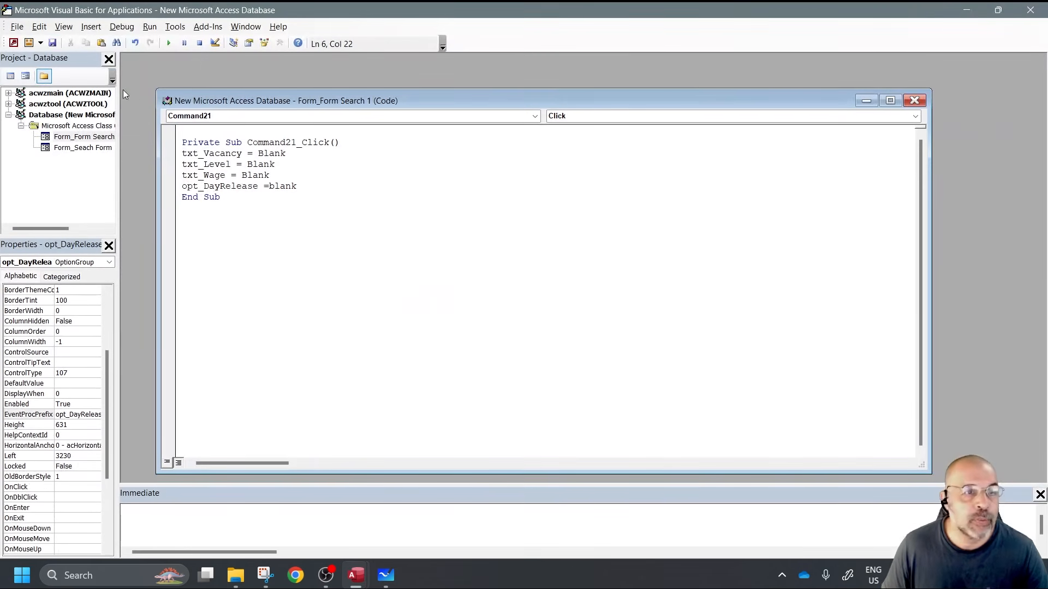
left_click(53, 43)
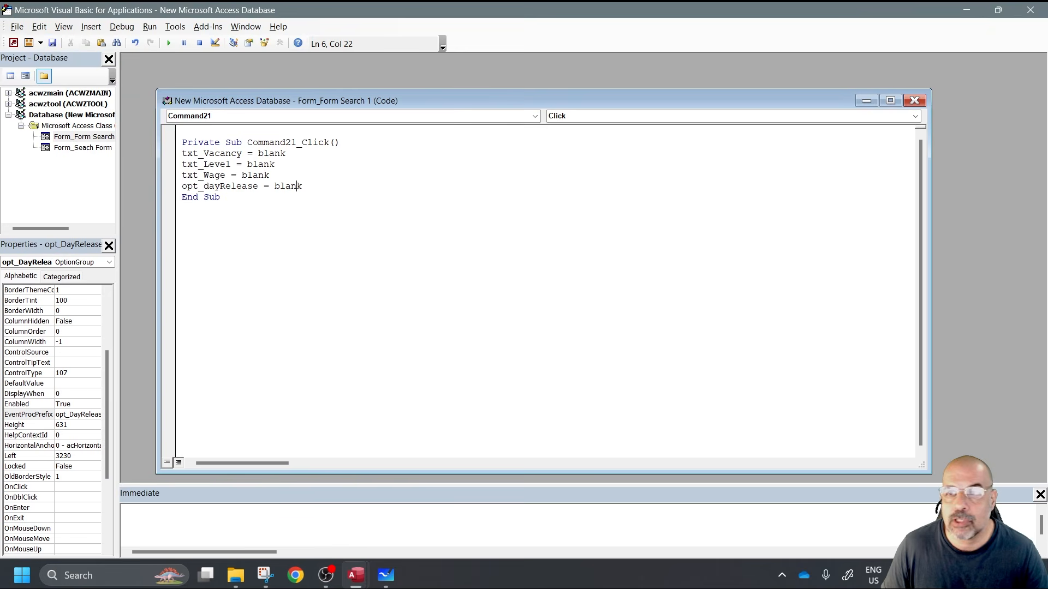
left_click(1030, 10)
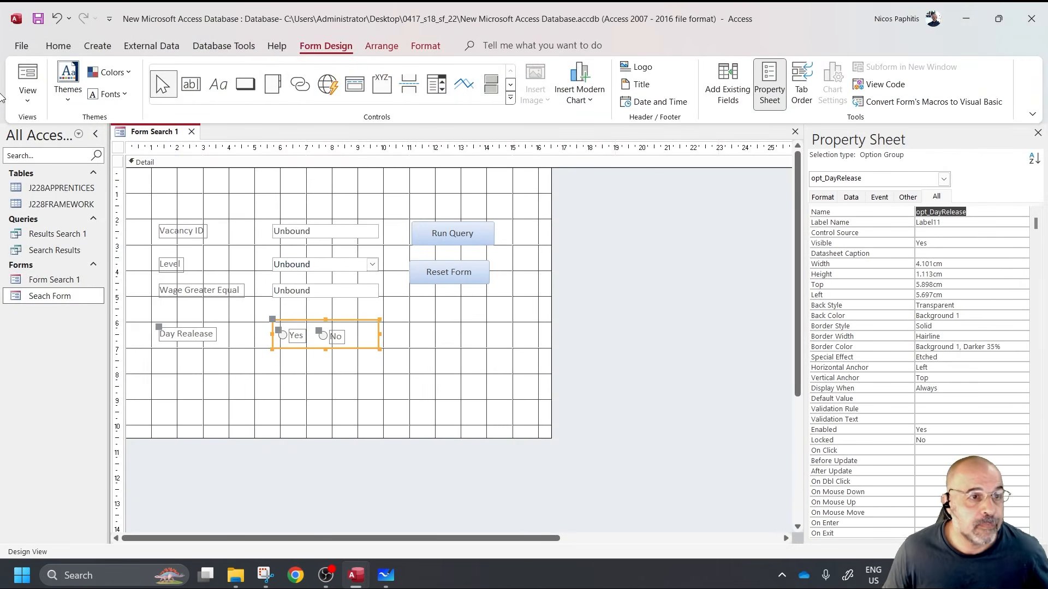
- Open the form in Form View, enter aergwse5y, Level Advanced, wage 34653 and Day Release No, and test the Reset Form button
left_click(27, 76)
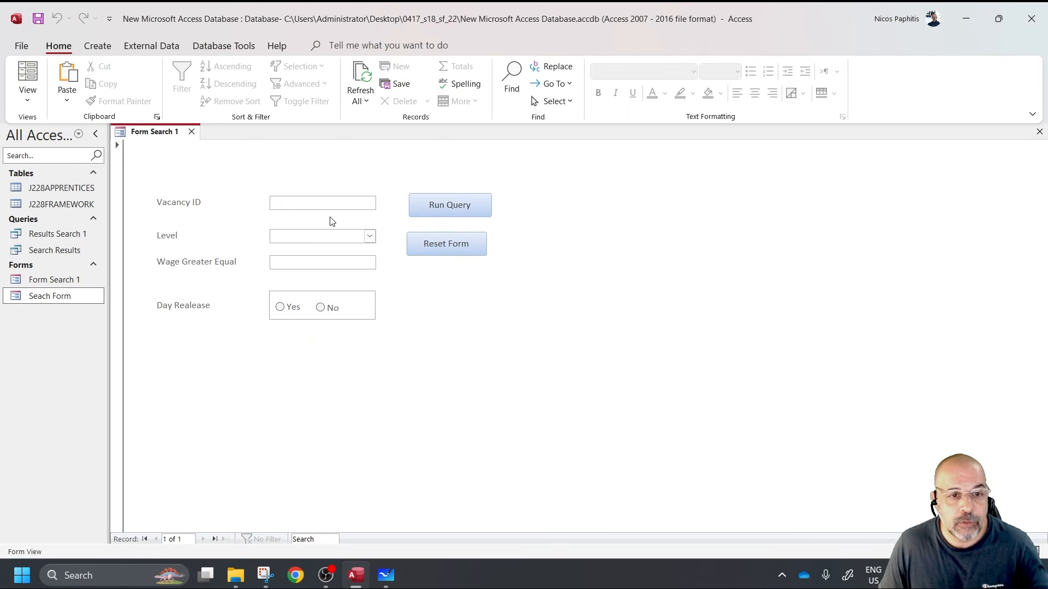
type("aergwse5y")
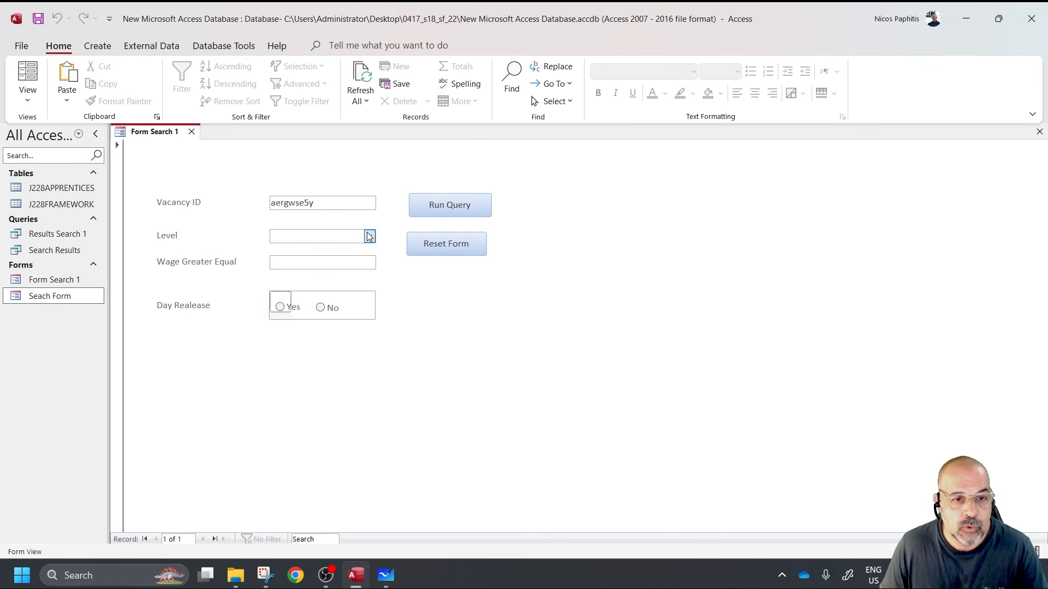
left_click(370, 236)
left_click(332, 263)
left_click(329, 268)
type("34653")
left_click(321, 307)
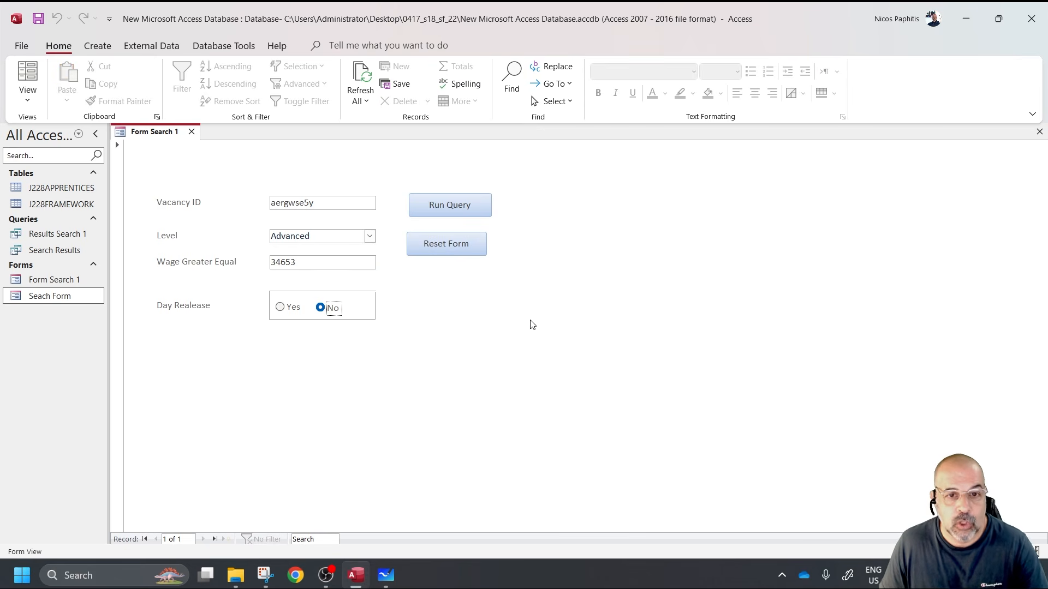
left_click(471, 248)
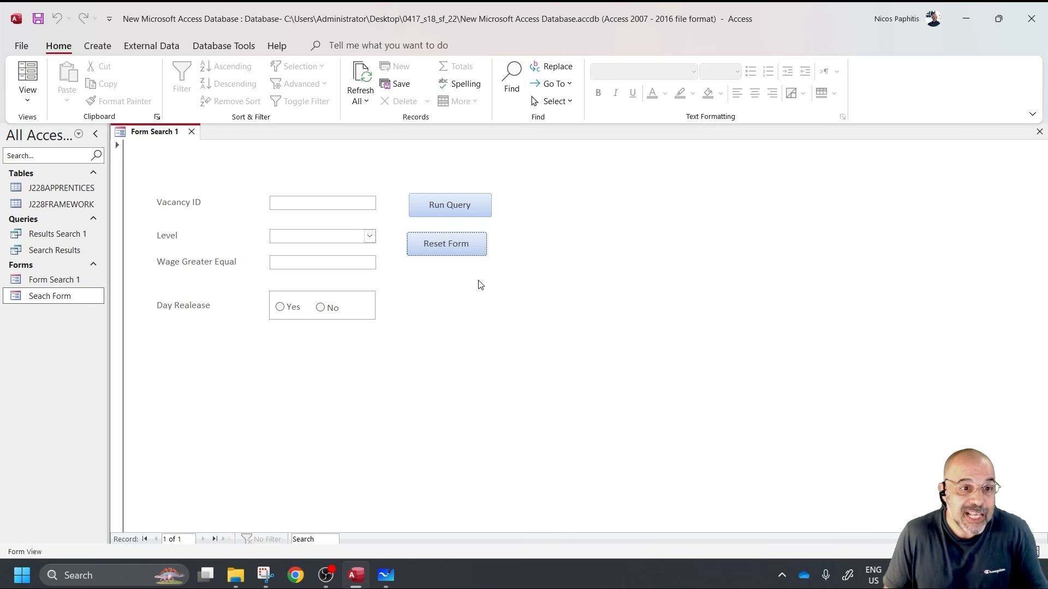
- Fill the form with Level Traineeship, Vacancy ID 6, Day Release Yes and wage >200, and run the query
left_click(369, 236)
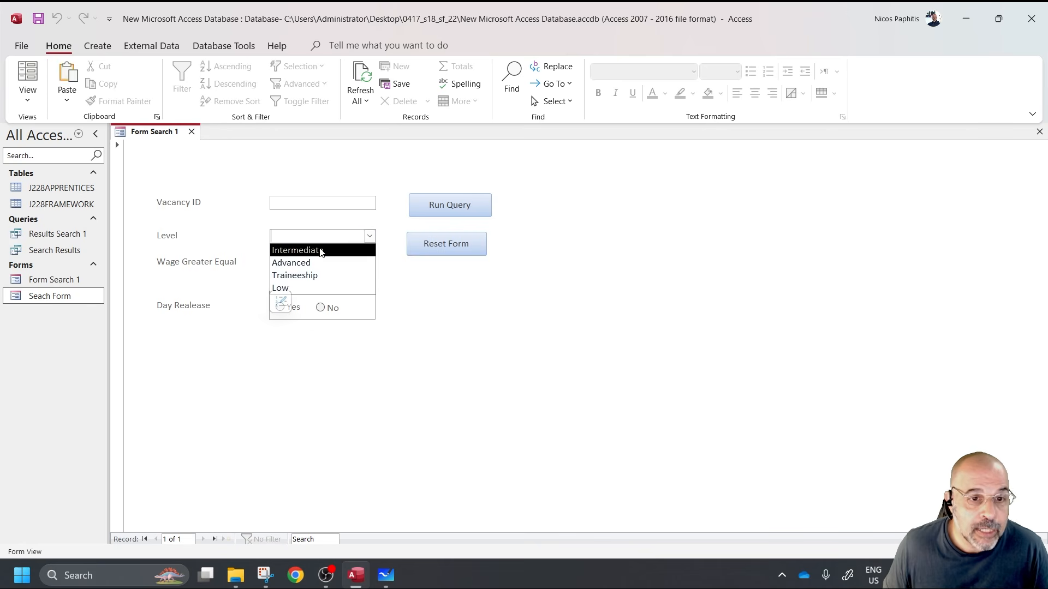
left_click(312, 276)
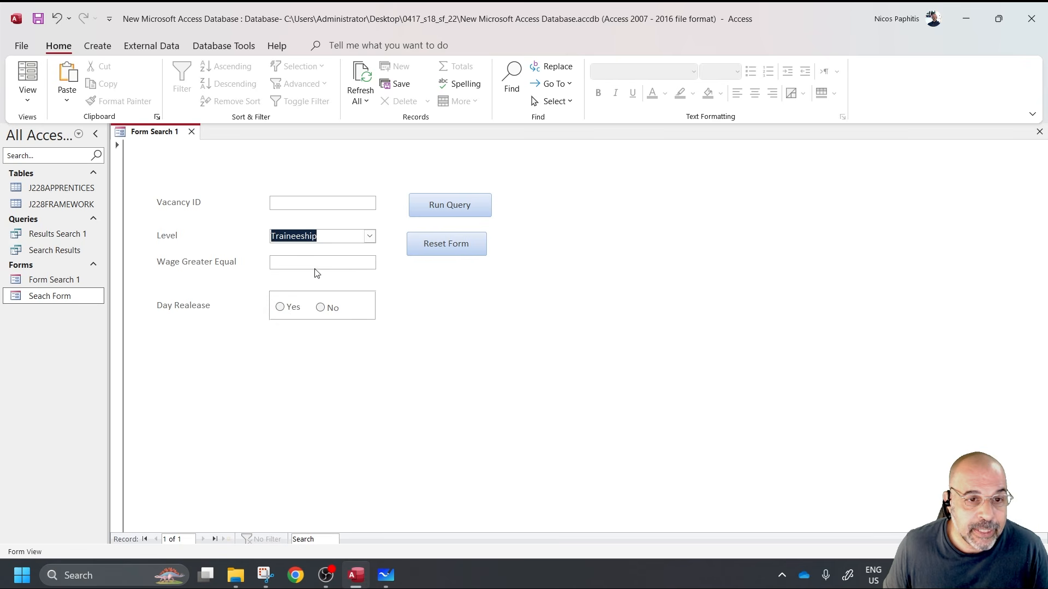
left_click(327, 204)
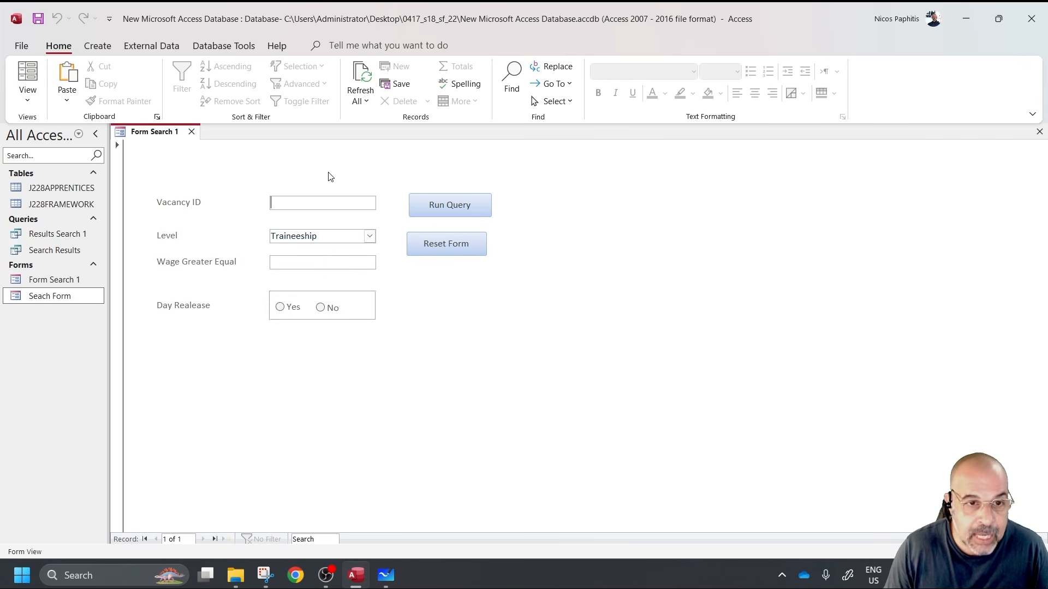
type("6")
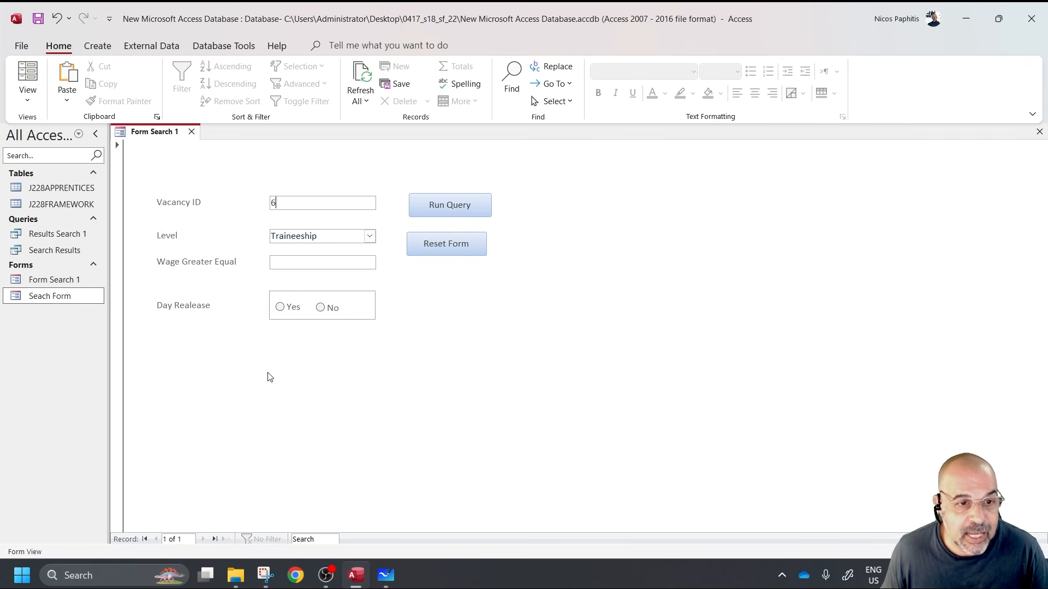
left_click(279, 307)
left_click(305, 263)
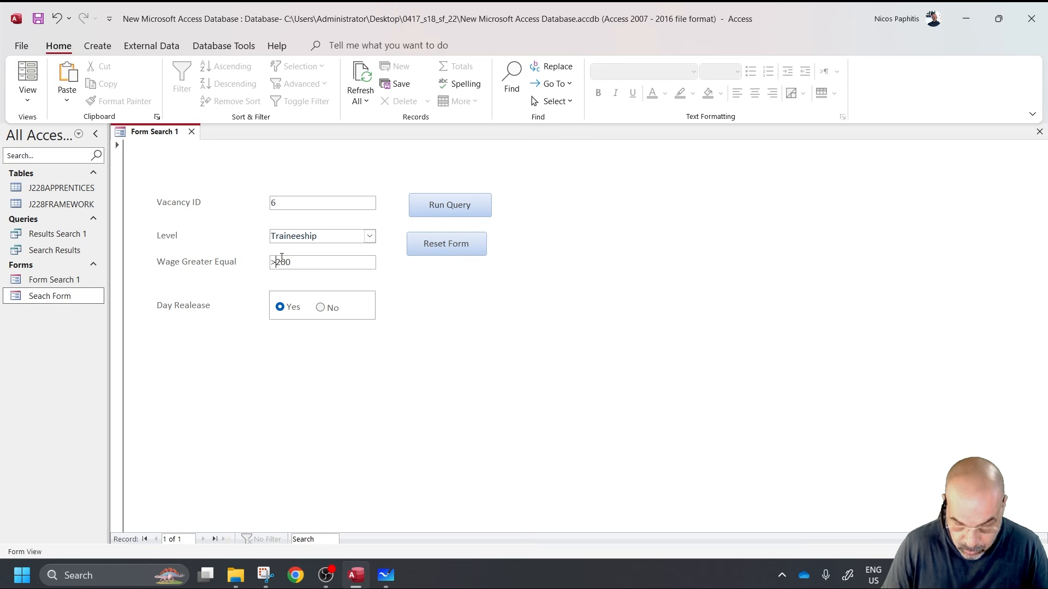
left_click(447, 211)
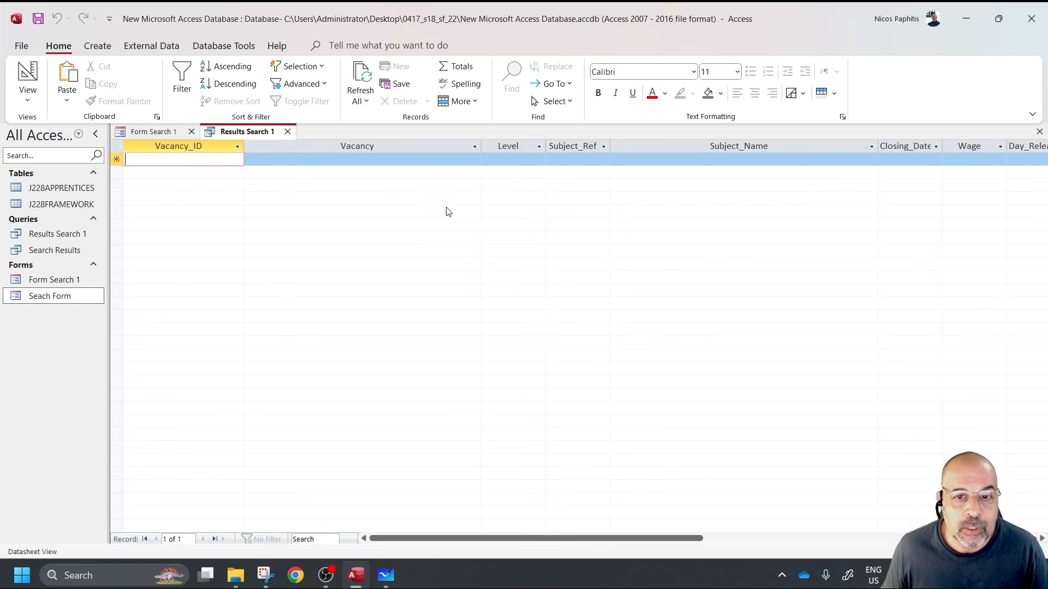
- Close the empty results, change Level to Intermediate, run the query again and close its results
left_click(287, 132)
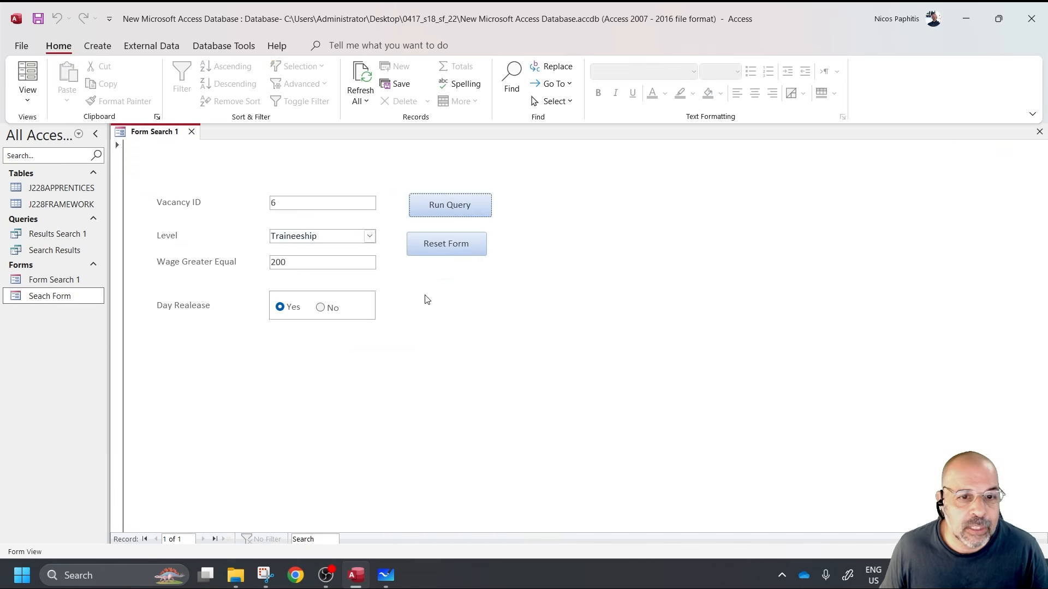
left_click(370, 236)
left_click(297, 244)
left_click(485, 211)
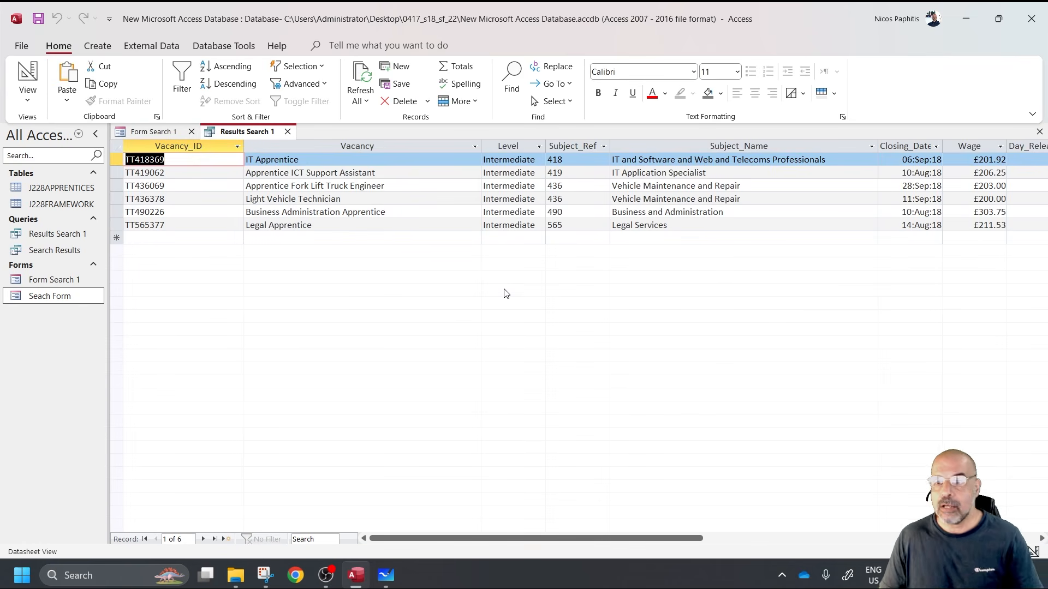
left_click(288, 131)
- Reset the form, choose Day Release No and Level Advanced, run the query and close its results
left_click(445, 243)
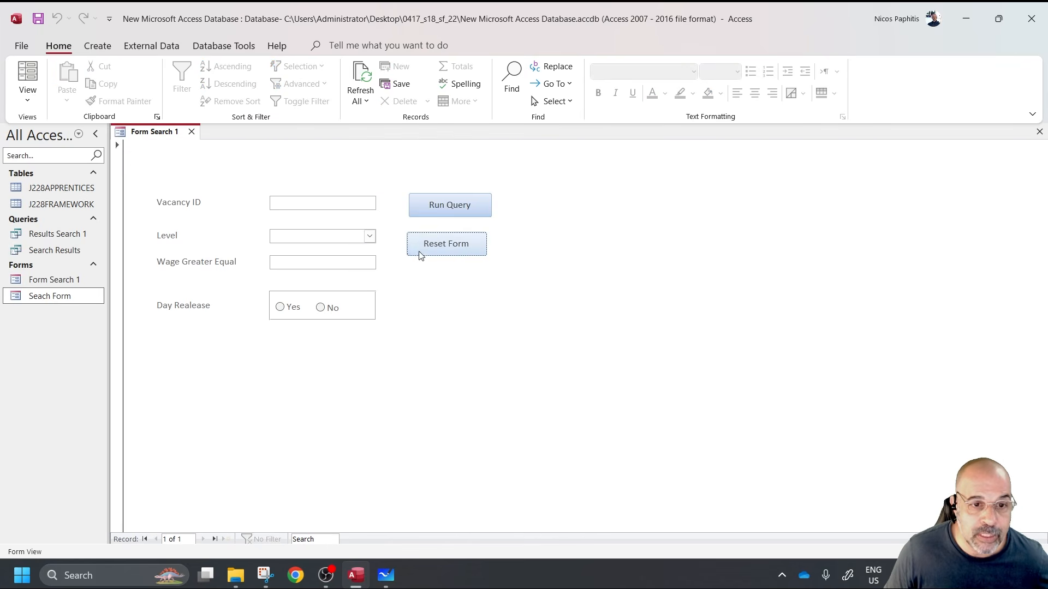
left_click(321, 308)
left_click(370, 236)
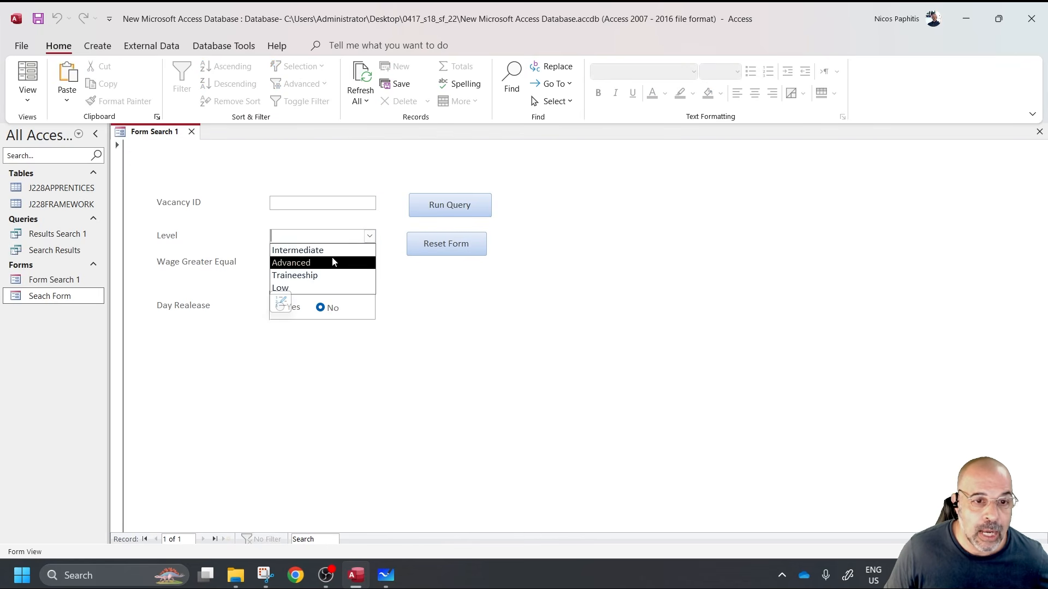
left_click(334, 262)
left_click(444, 211)
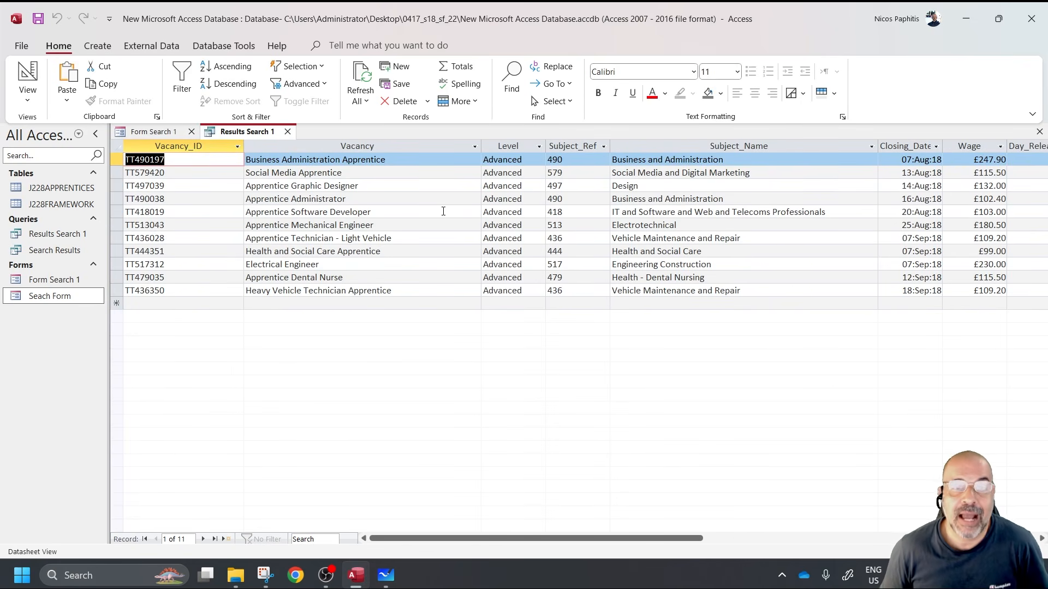
left_click(287, 131)
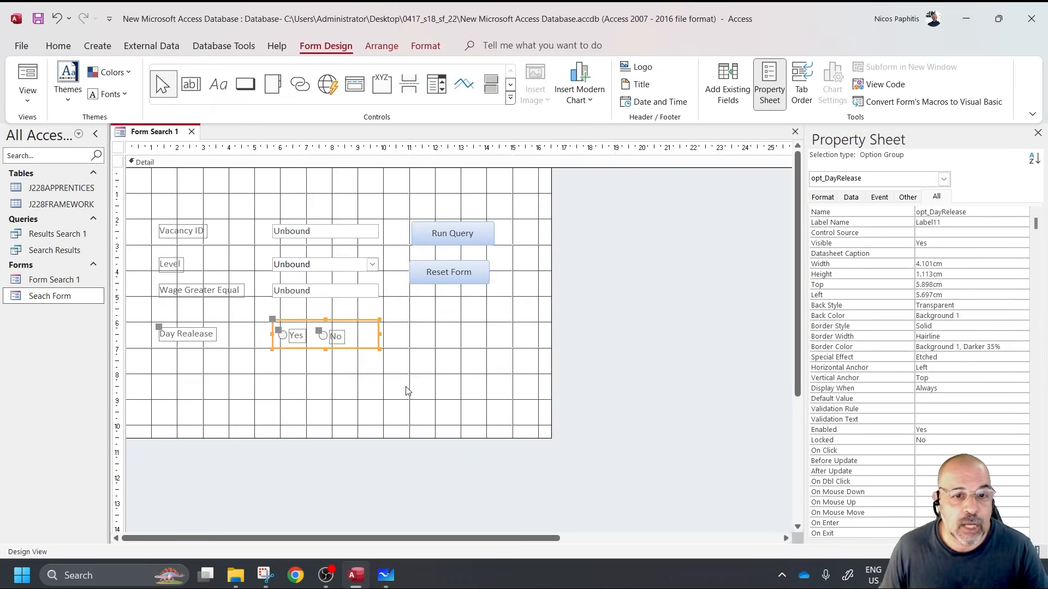
- In the form's design, draw a rectangle about 9.6 by 5.6 cm around all four search fields and their labels
left_click(406, 391)
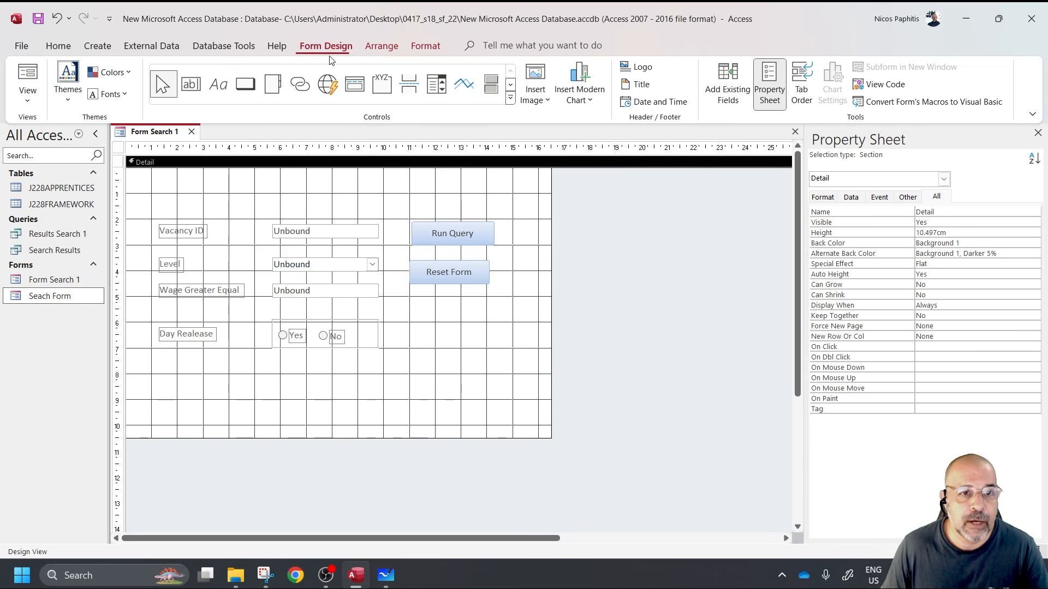
left_click(510, 97)
left_click(190, 106)
mouse_move(147, 214)
left_mouse_down()
mouse_move(225, 337)
mouse_move(393, 359)
left_mouse_up()
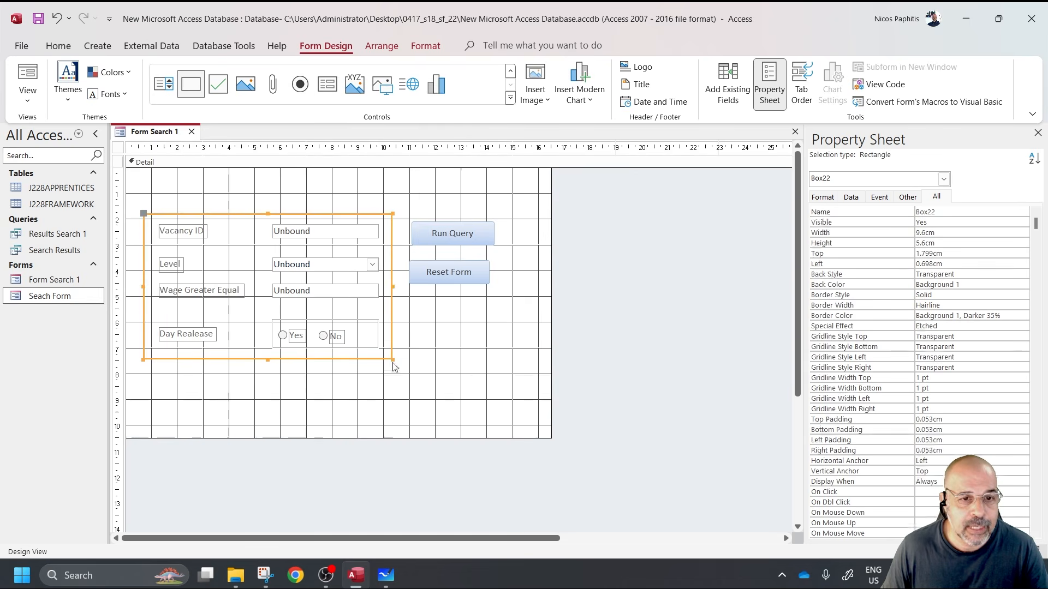
- Fill the rectangle around the search fields with Text 2, Darker 25% and send it to the back
left_click(426, 45)
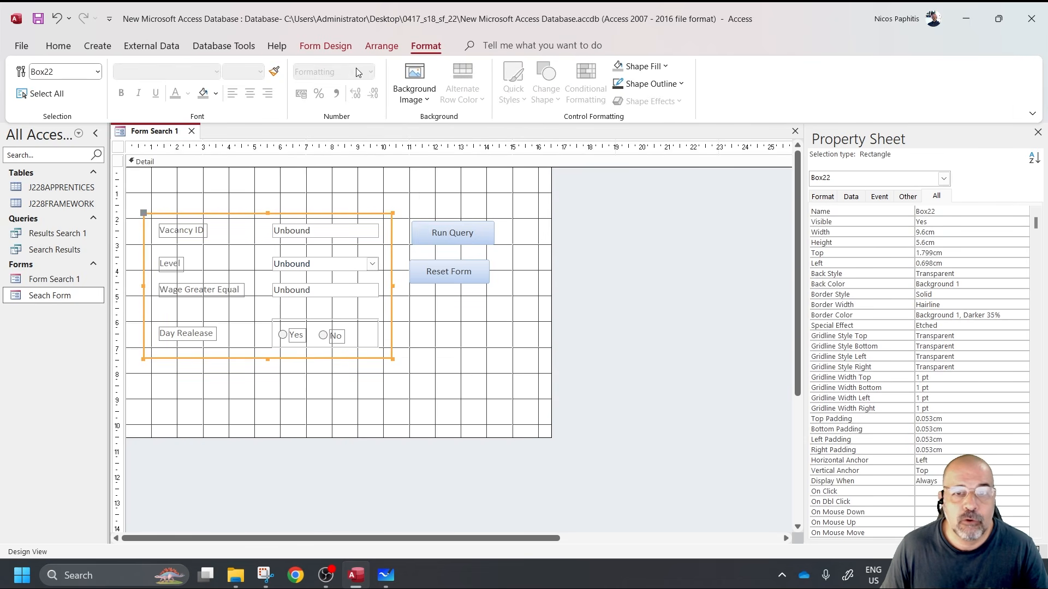
left_click(642, 66)
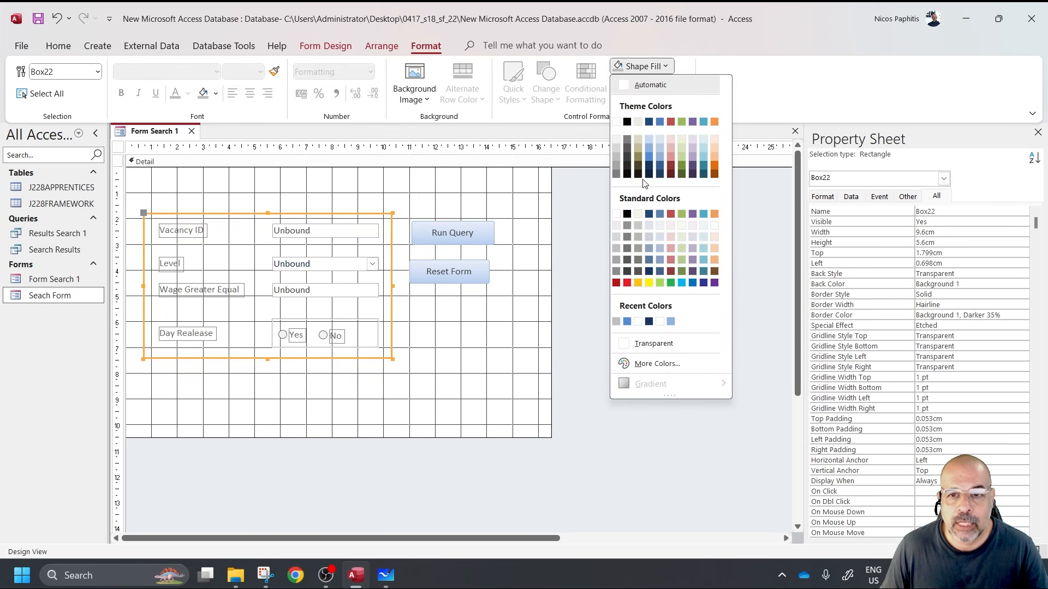
left_click(649, 166)
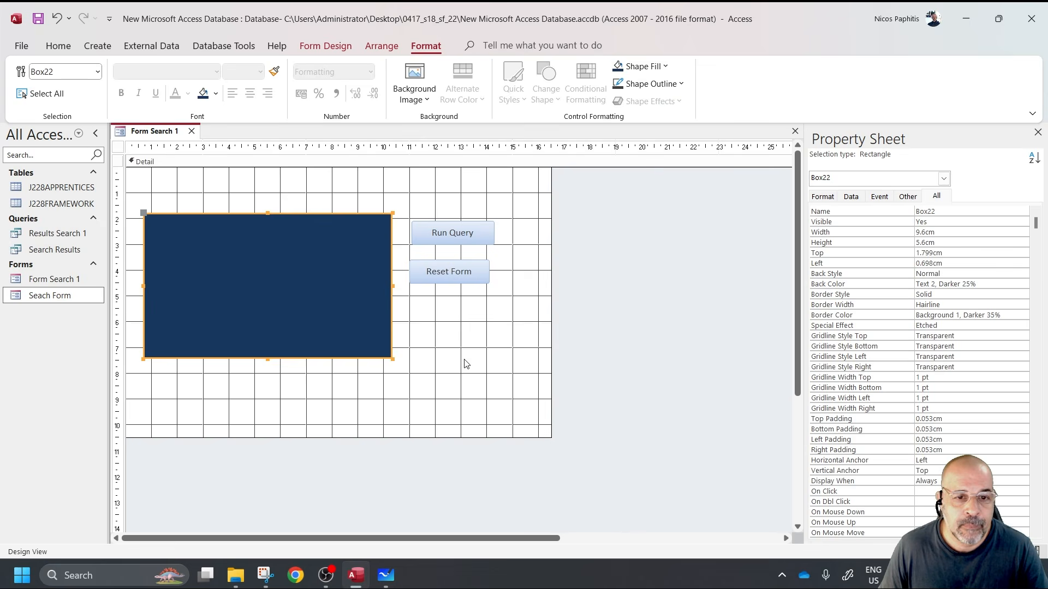
left_click(452, 348)
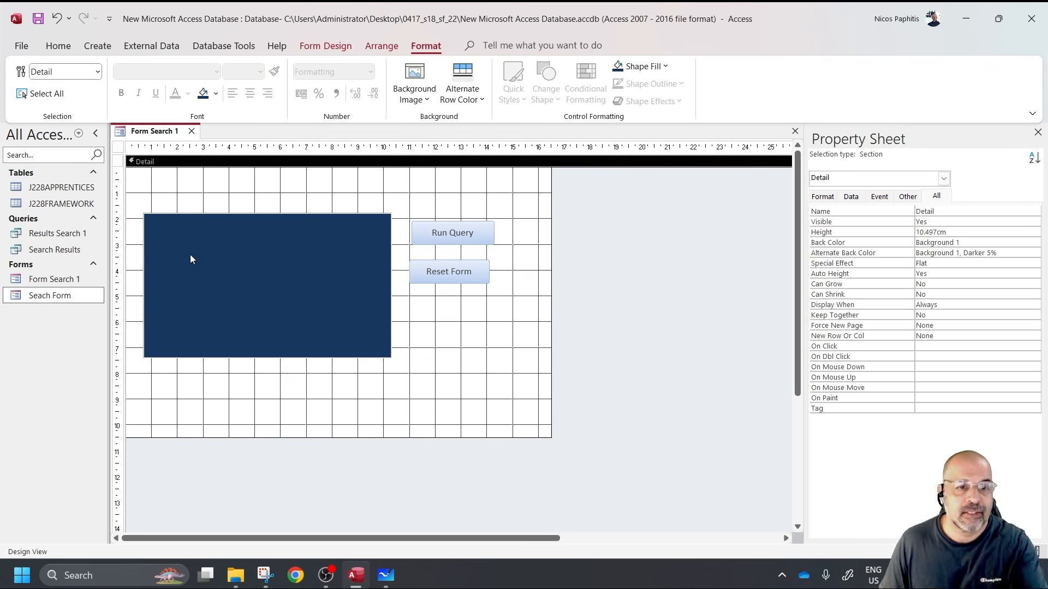
right_click(232, 271)
mouse_move(327, 389)
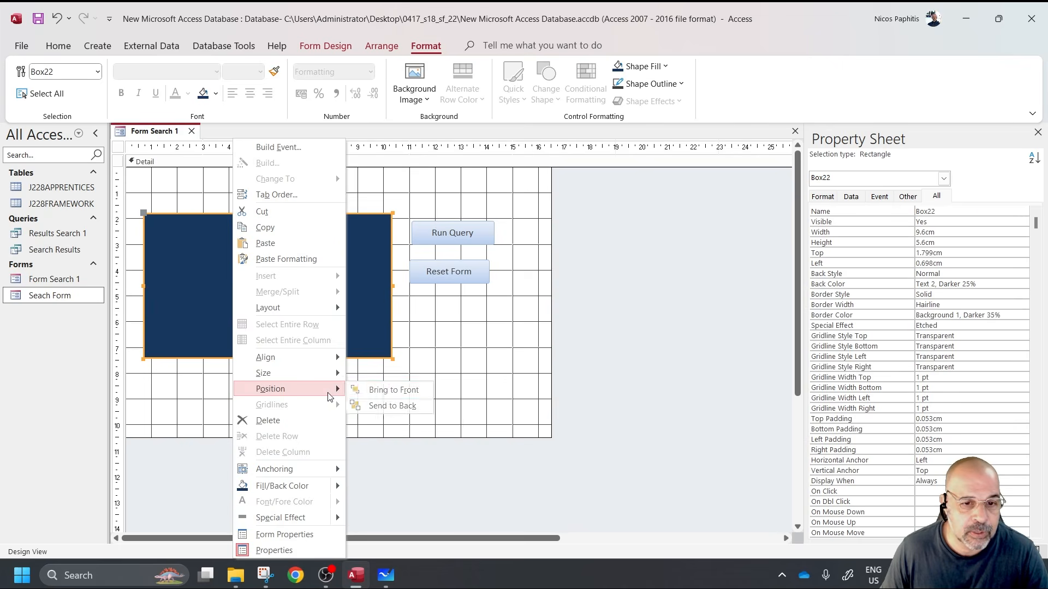
left_click(414, 407)
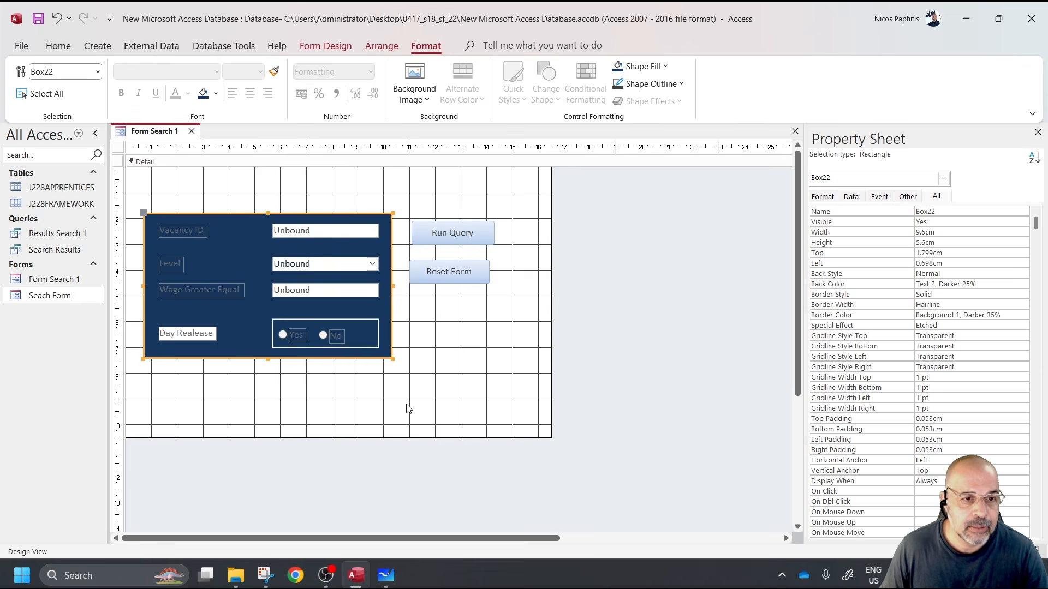
left_click(408, 409)
- Give the Vacancy ID, Level, Wage Greater Equal and Day Realease labels a Text 2, Lighter 40% fill and bold white text
left_click(197, 236)
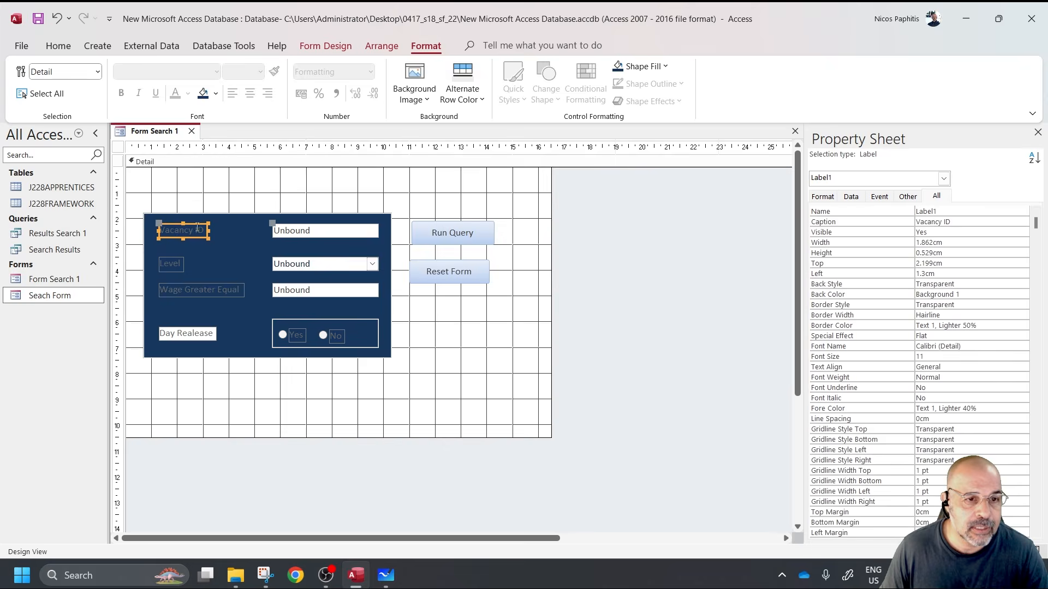
left_click(174, 263, "shift")
left_click(188, 293, "shift")
left_click(198, 337, "shift")
left_click(663, 66)
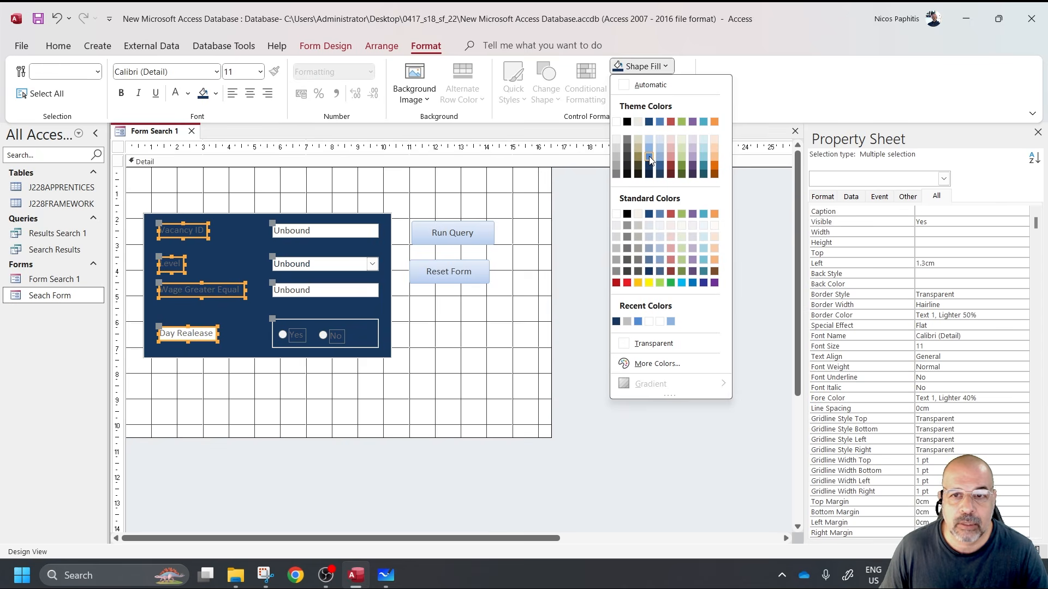
left_click(649, 158)
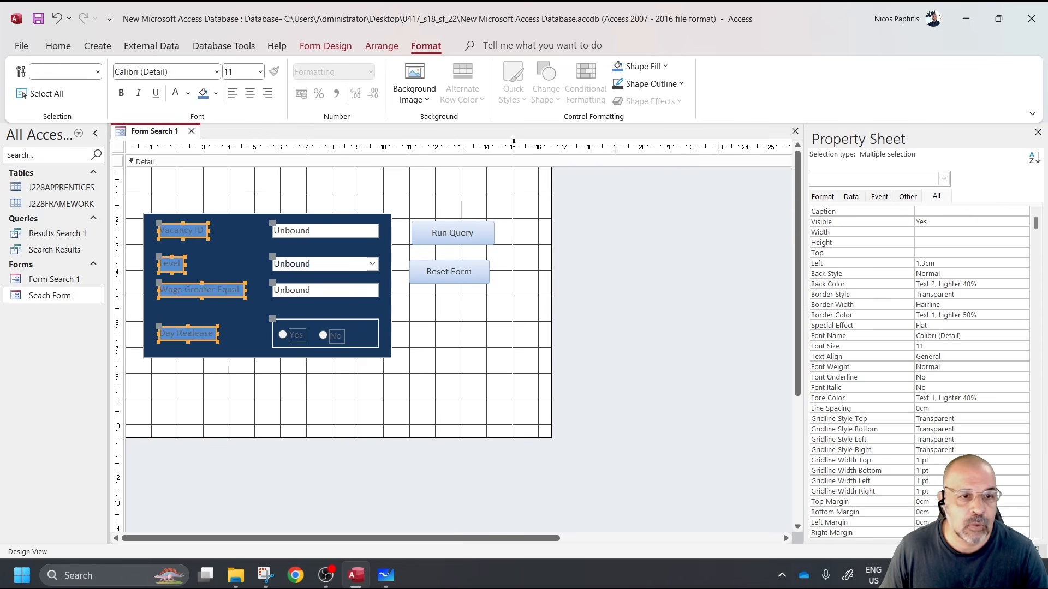
left_click(176, 94)
left_click(121, 93)
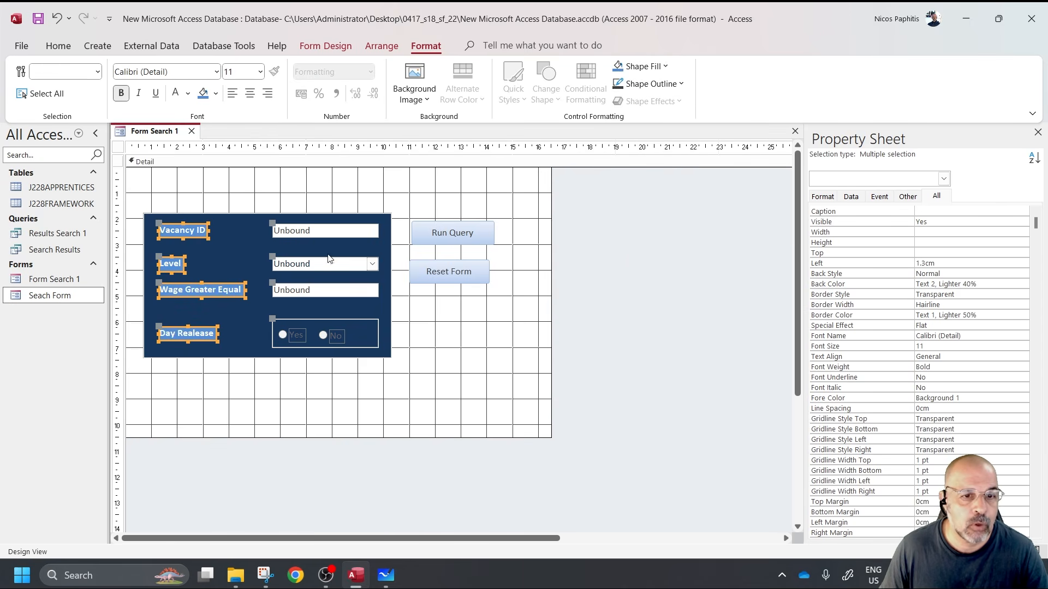
- Make the Yes and No option labels bold with white text
left_click(343, 335)
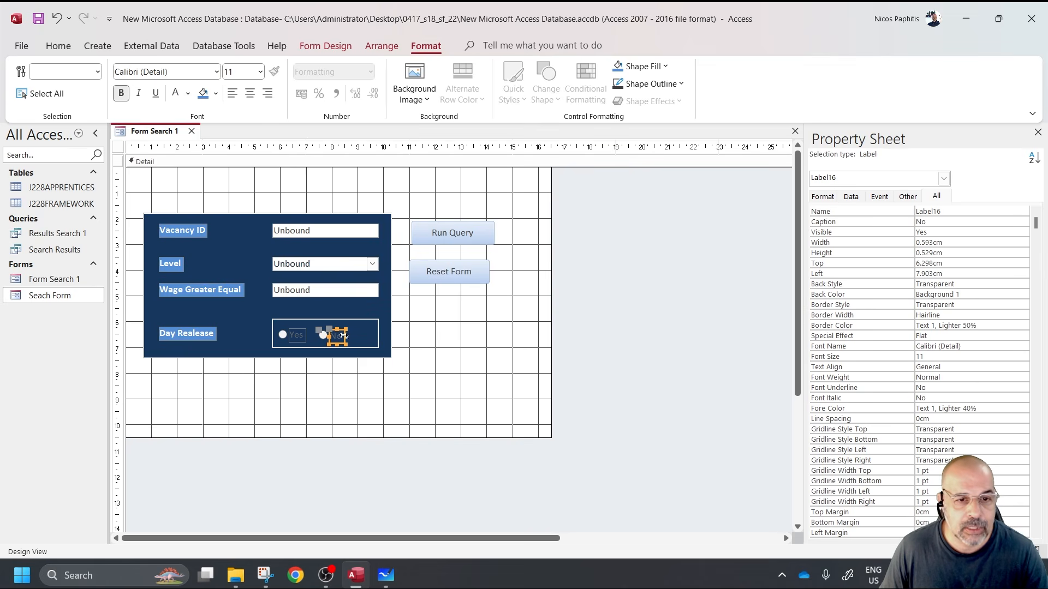
left_click(302, 340, "shift")
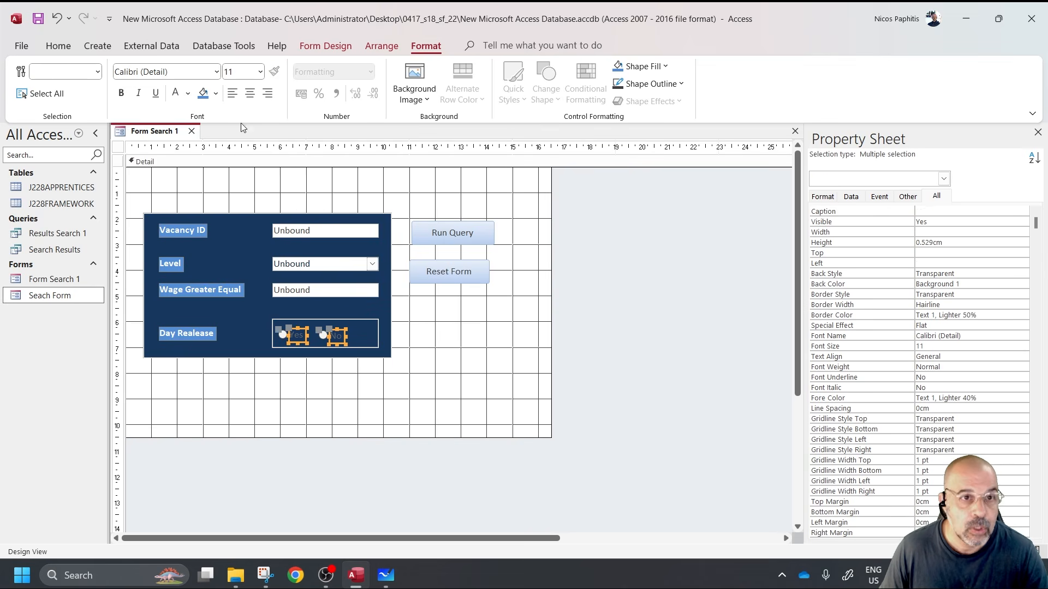
left_click(175, 94)
left_click(121, 94)
- Set the Detail section's background colour to Background 1, Darker 25%
left_click(435, 343)
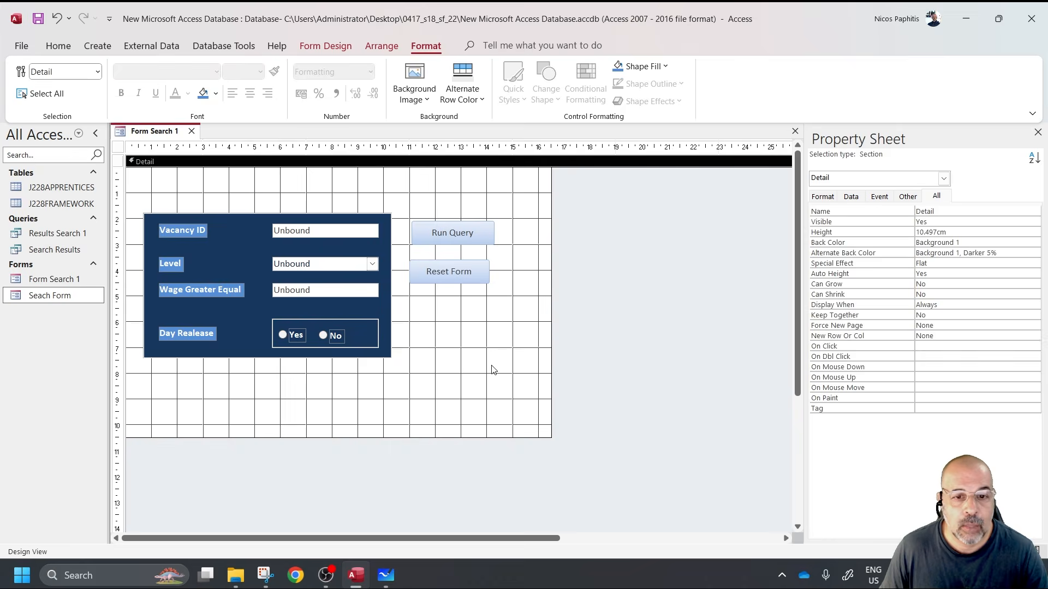
left_click(658, 66)
left_click(617, 157)
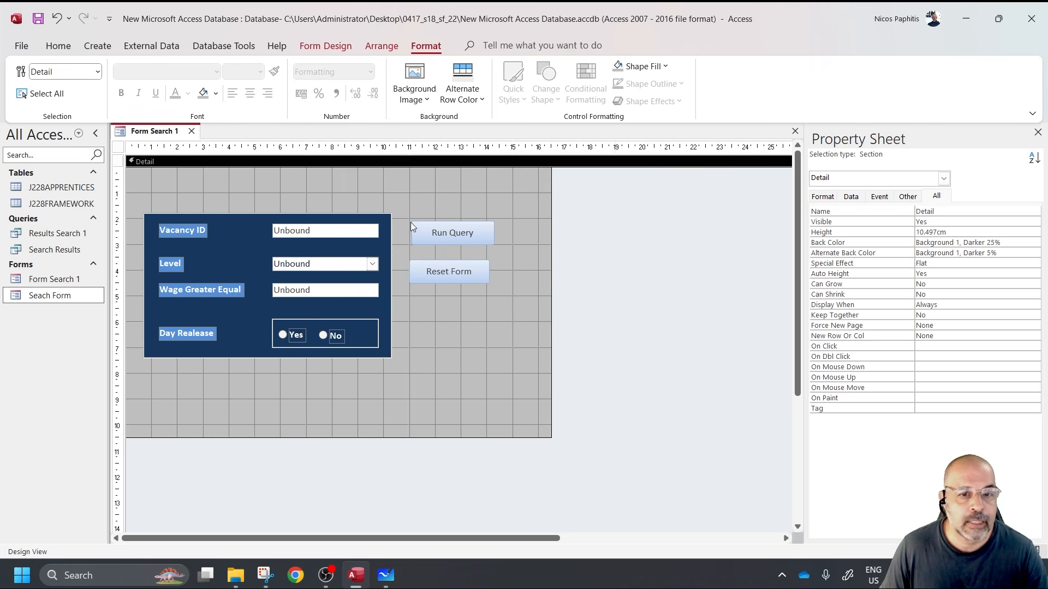
- Select the Run Query and Reset Form buttons together for arranging
left_click(464, 282)
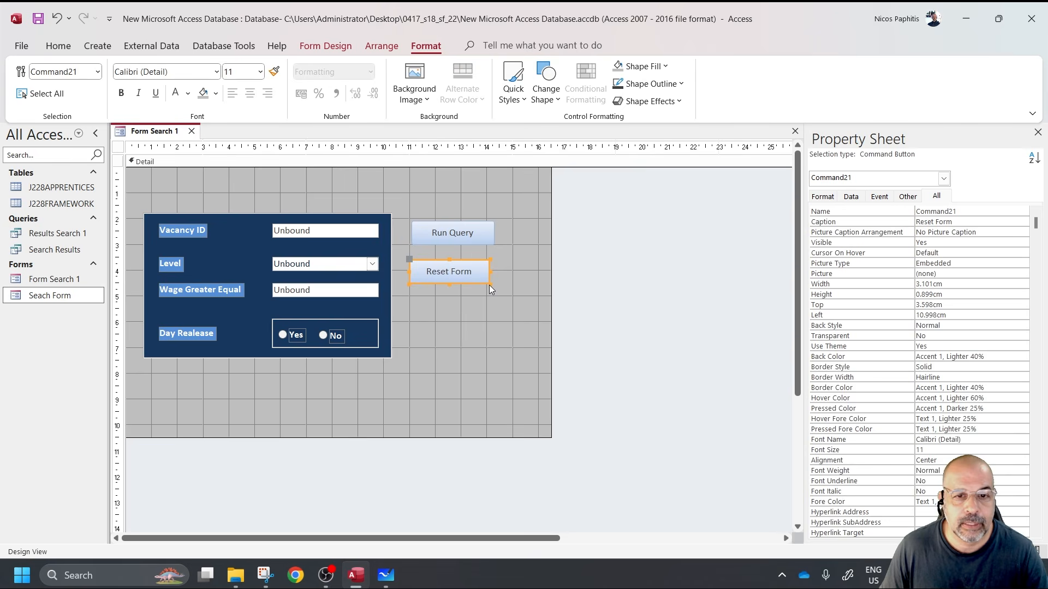
left_click(460, 238, "shift")
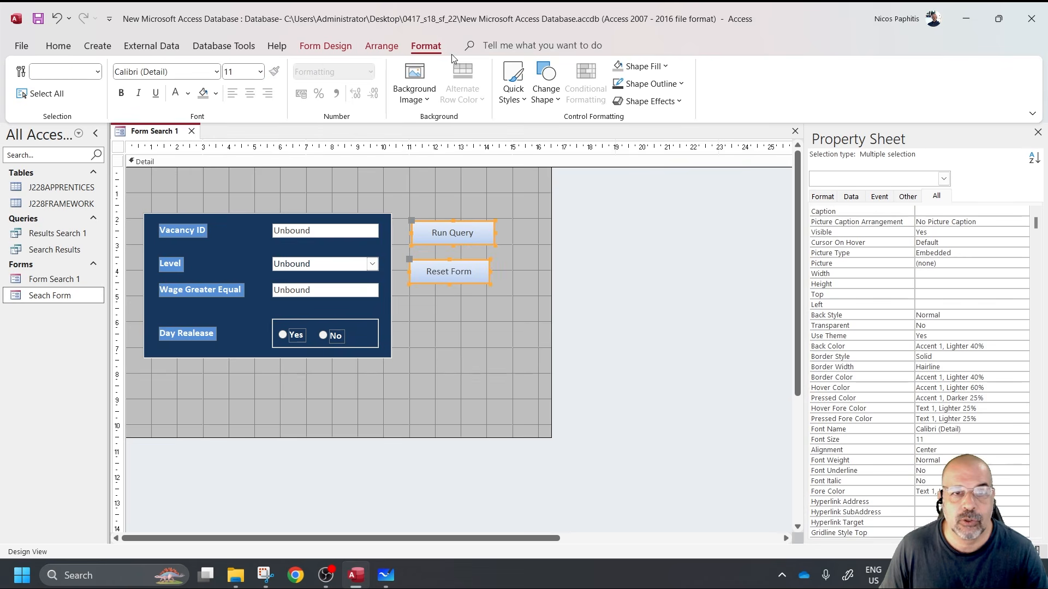
left_click(381, 46)
- Try equal horizontal spacing on the Run Query and Reset Form buttons, and undo it
left_click(698, 90)
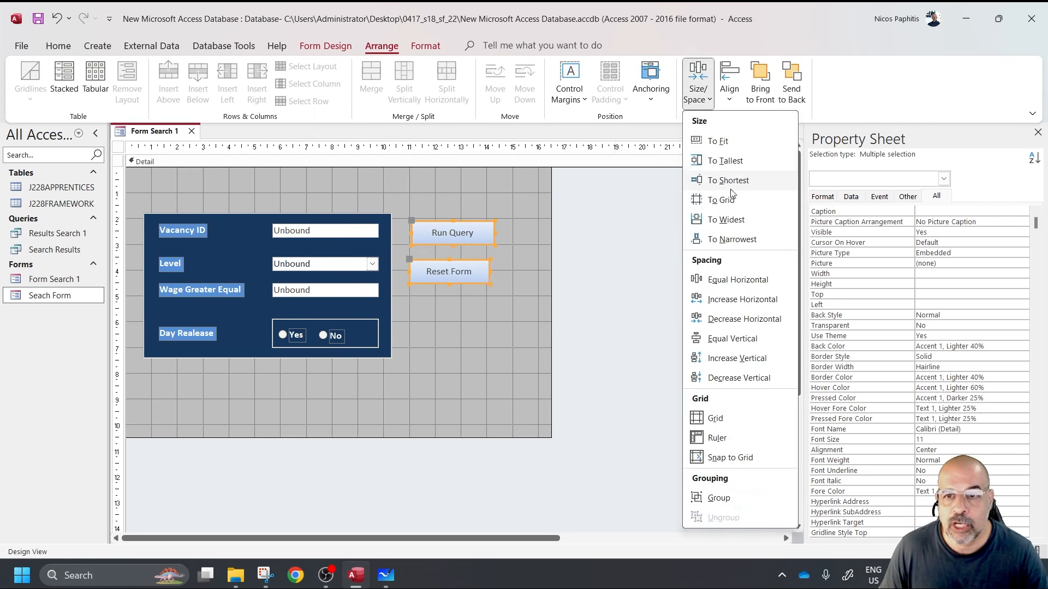
left_click(770, 280)
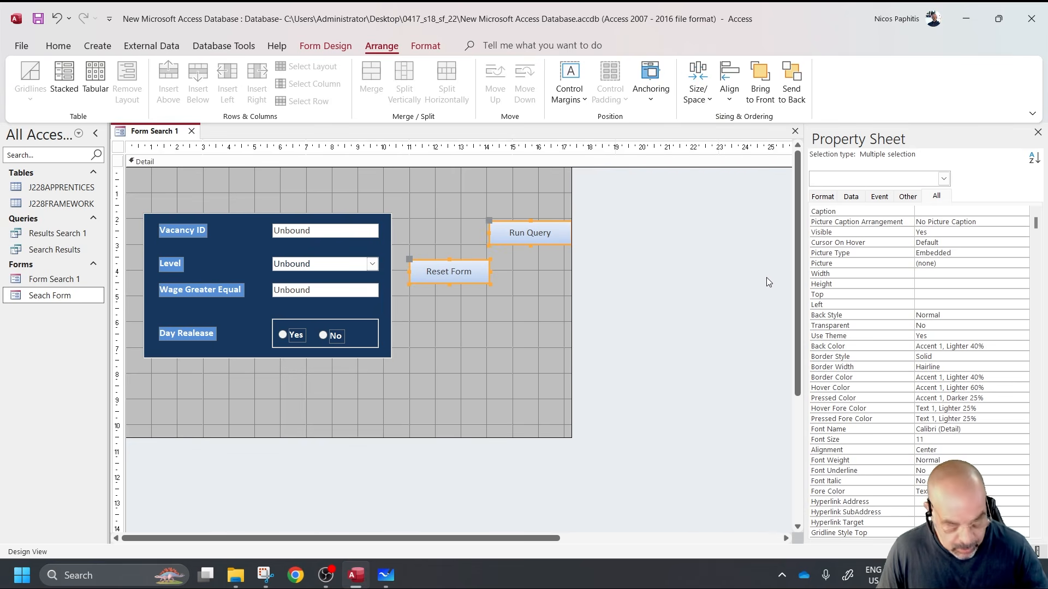
key("ctrl+z")
- Size the Run Query and Reset Form buttons to the widest and align their left edges
left_click(698, 90)
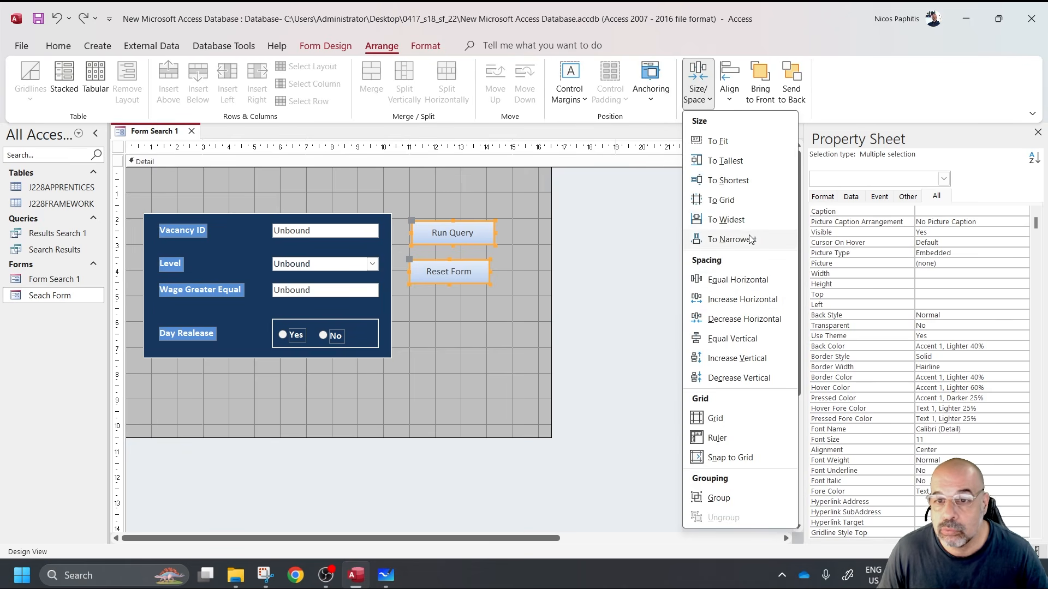
left_click(742, 219)
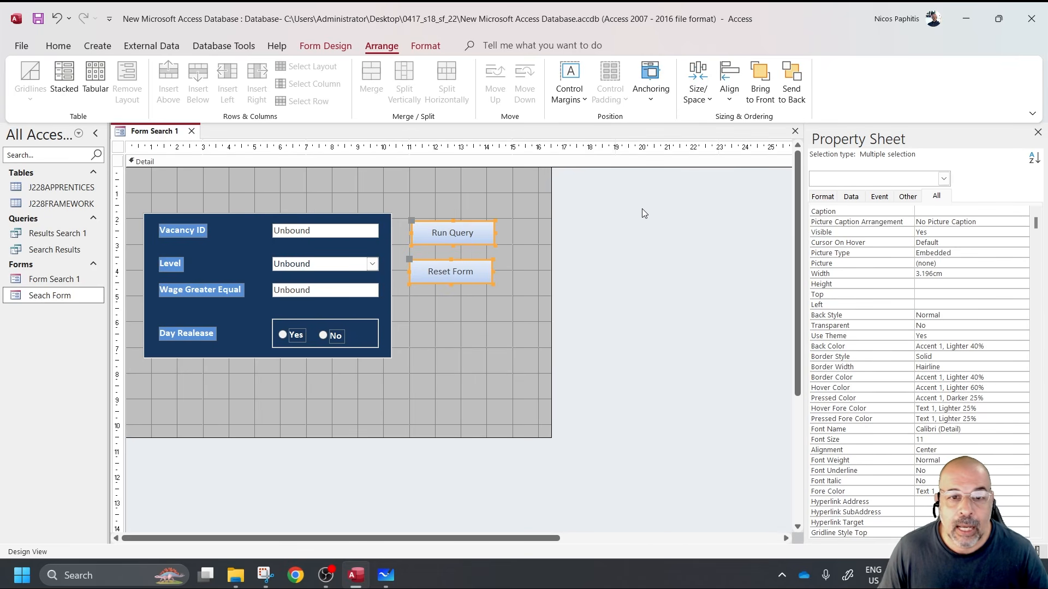
left_click(729, 90)
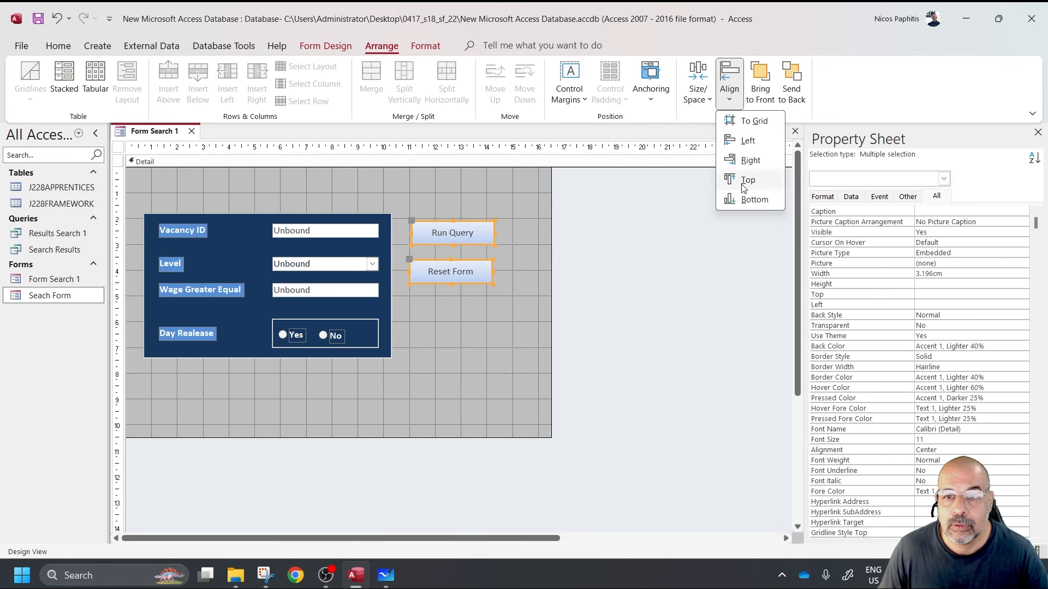
left_click(747, 141)
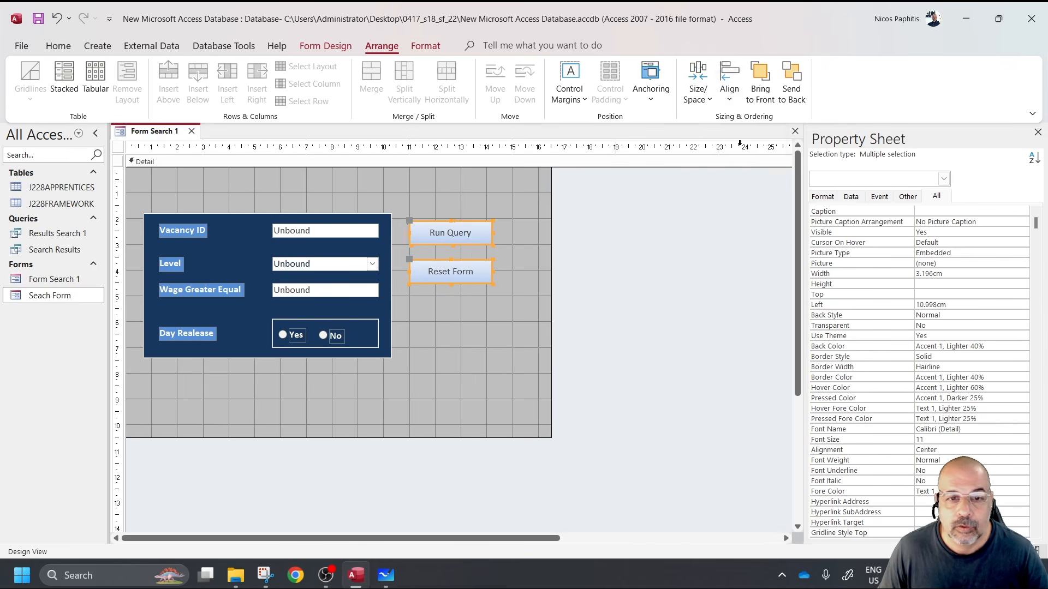
- Move both buttons to about 11.7 cm from the form's left edge and draw a rectangle about 4.3 by 5.5 cm around them
left_click(474, 261)
left_click_drag(492, 306, 458, 268)
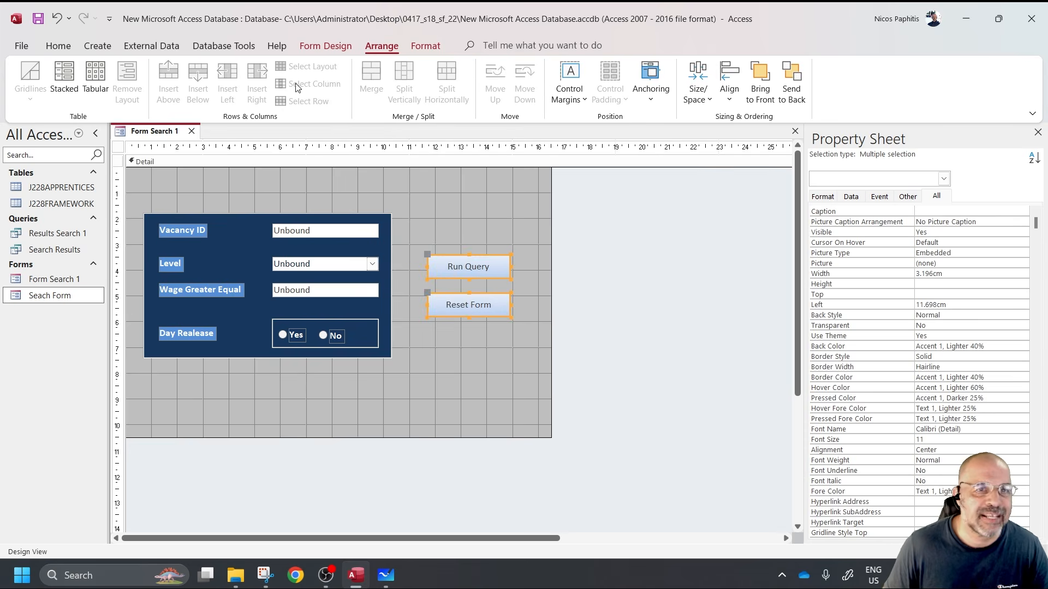
left_click(342, 46)
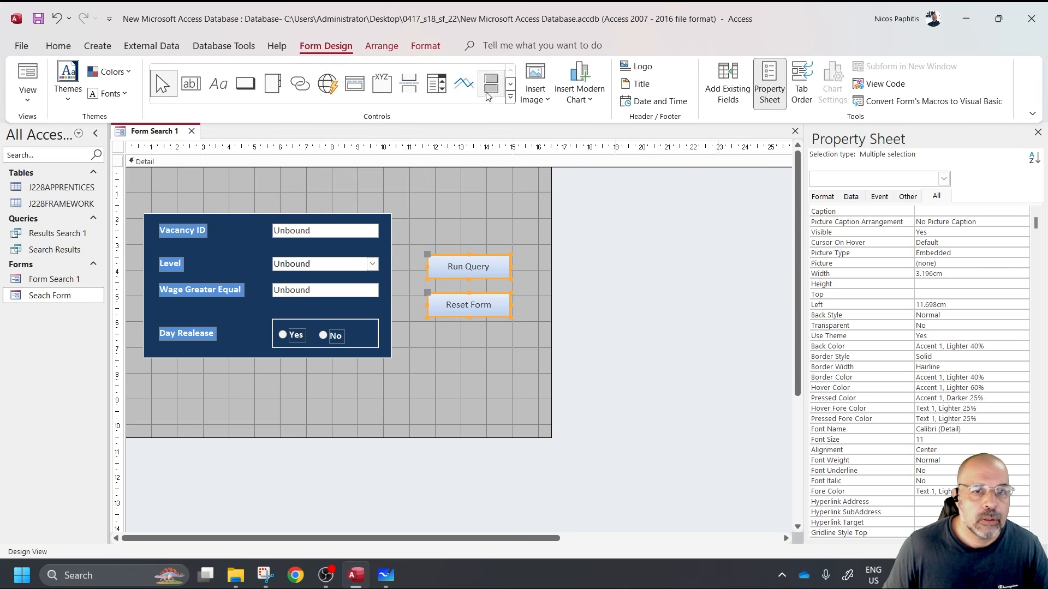
left_click(512, 104)
left_click(190, 105)
left_click_drag(412, 216, 532, 358)
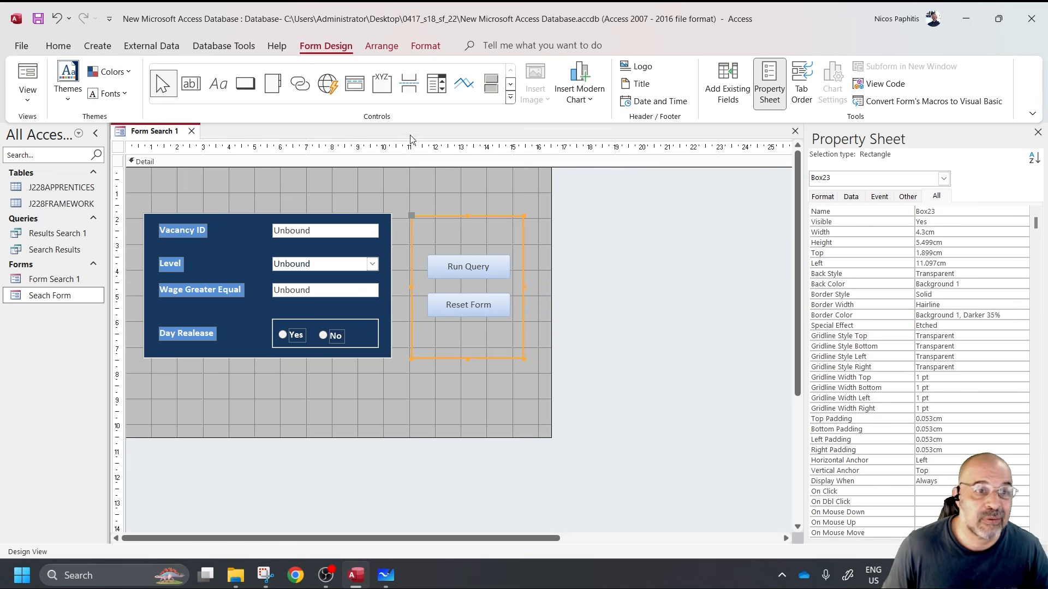
- Fill the rectangle around the Run Query and Reset Form buttons with white and send it behind them
left_click(425, 46)
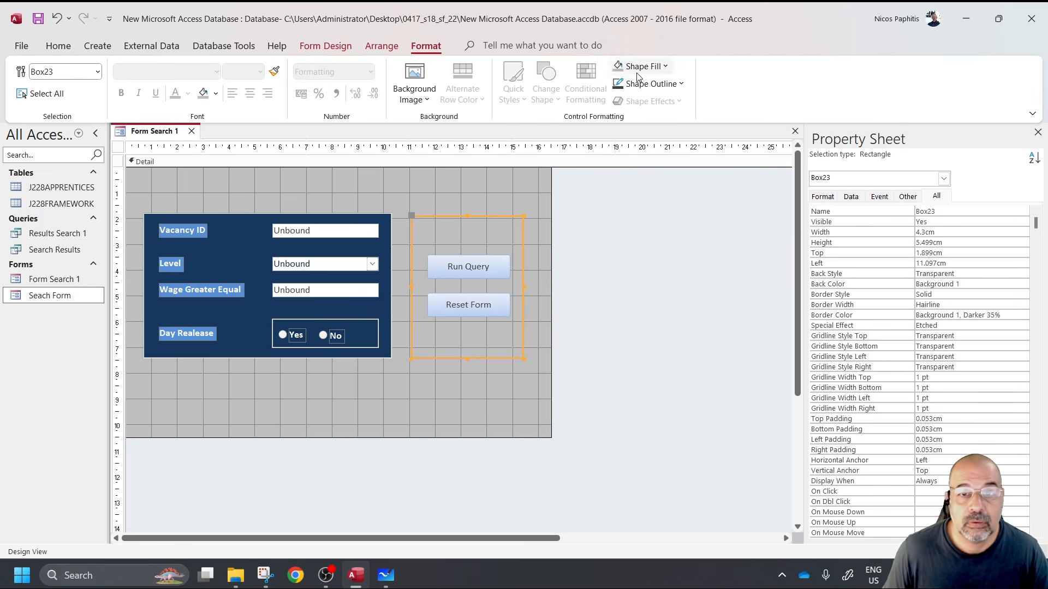
left_click(668, 69)
left_click(620, 124)
right_click(462, 273)
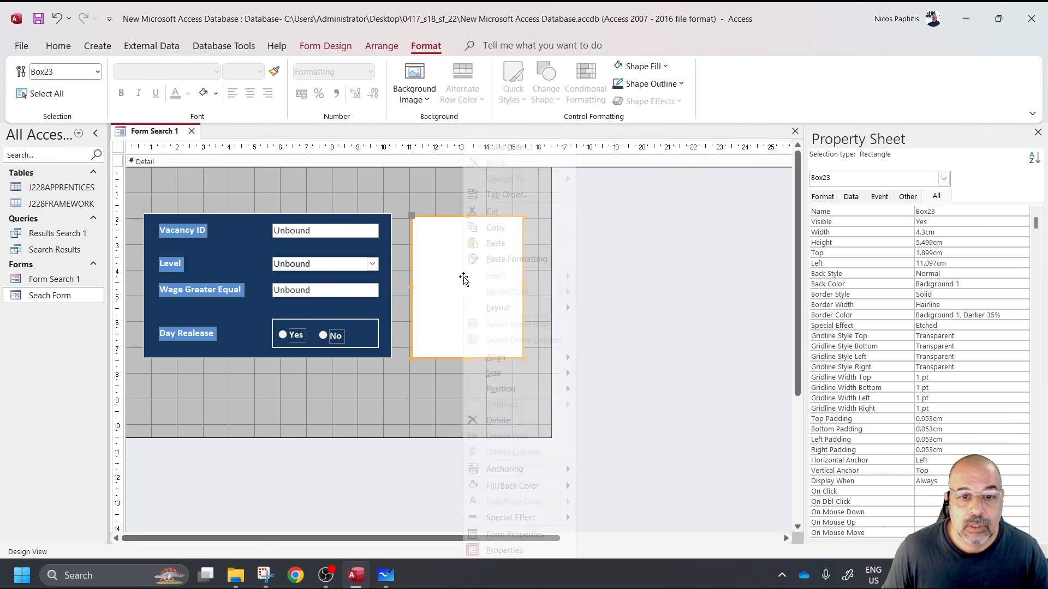
mouse_move(563, 396)
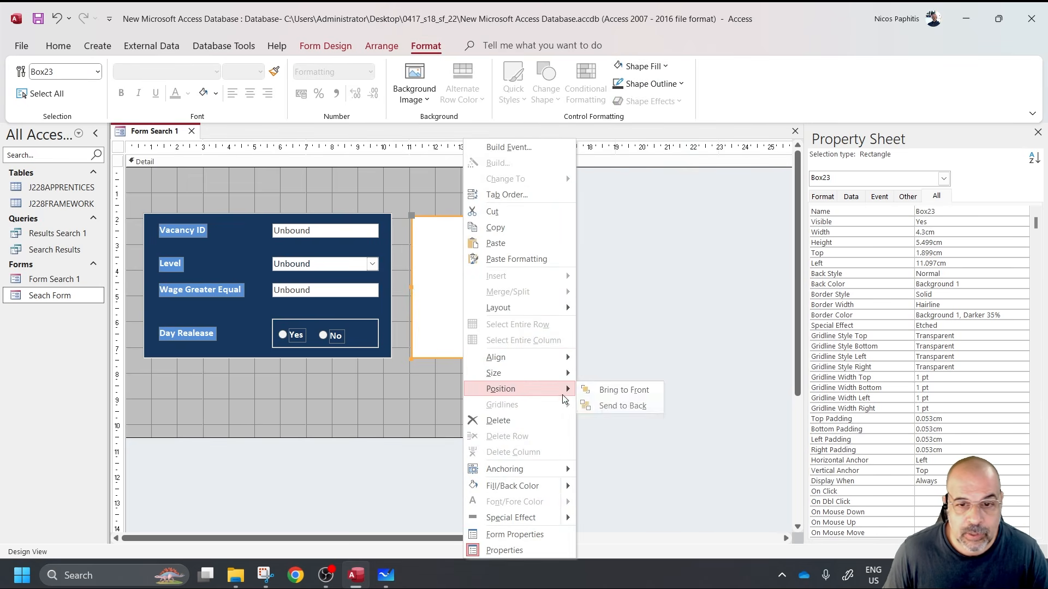
left_click(621, 406)
left_click(449, 410)
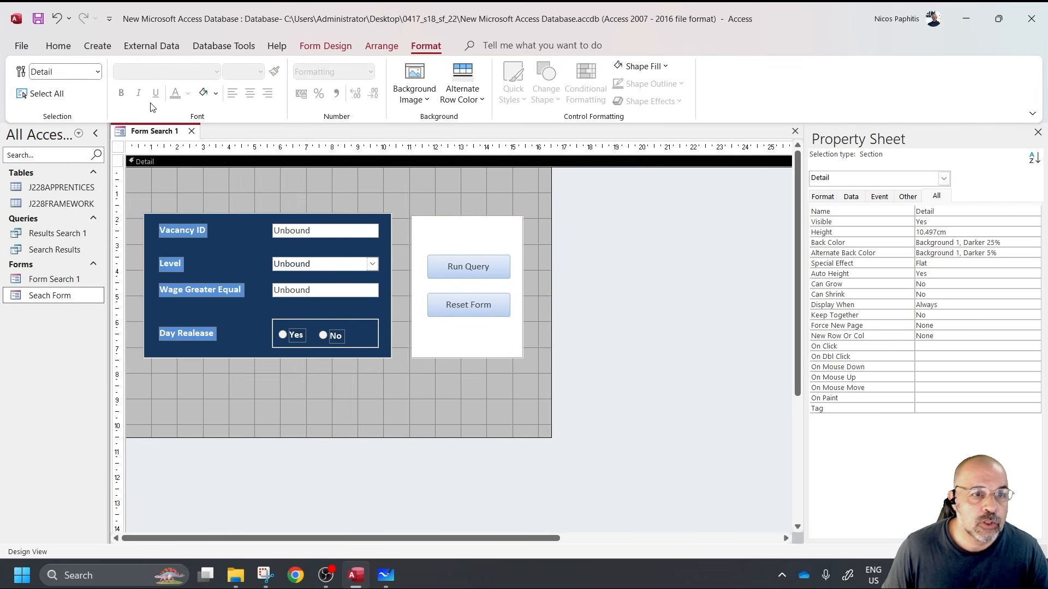
- Duplicate the dark blue rectangle and resize the copy into a banner about 14.6 by 1.5 cm above the search fields and buttons
left_click(247, 214)
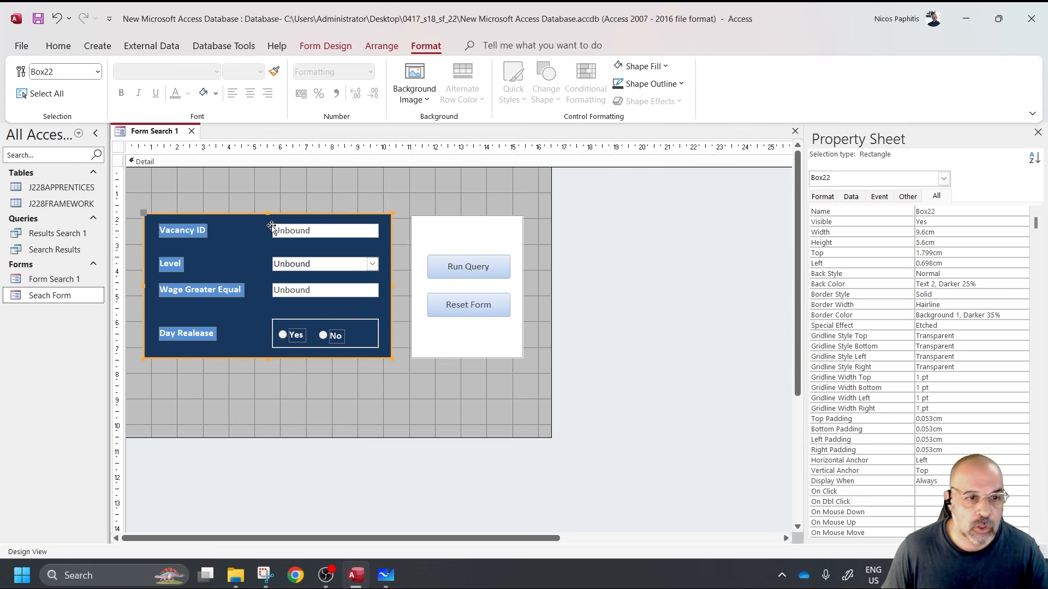
key("ctrl+c")
key("ctrl+v")
left_click_drag(302, 409, 288, 216)
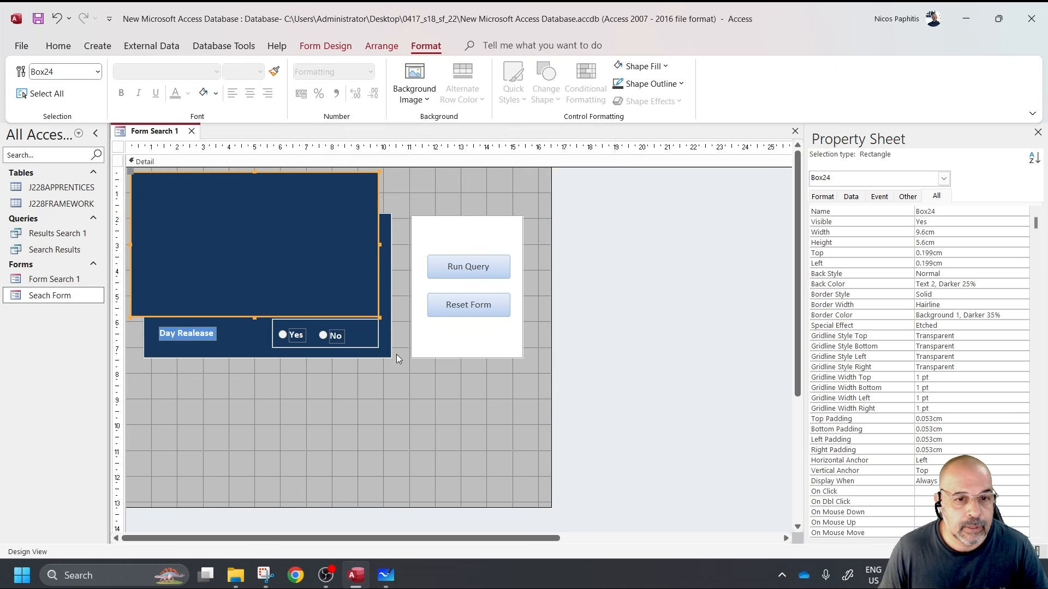
left_click(380, 319)
left_click(369, 307)
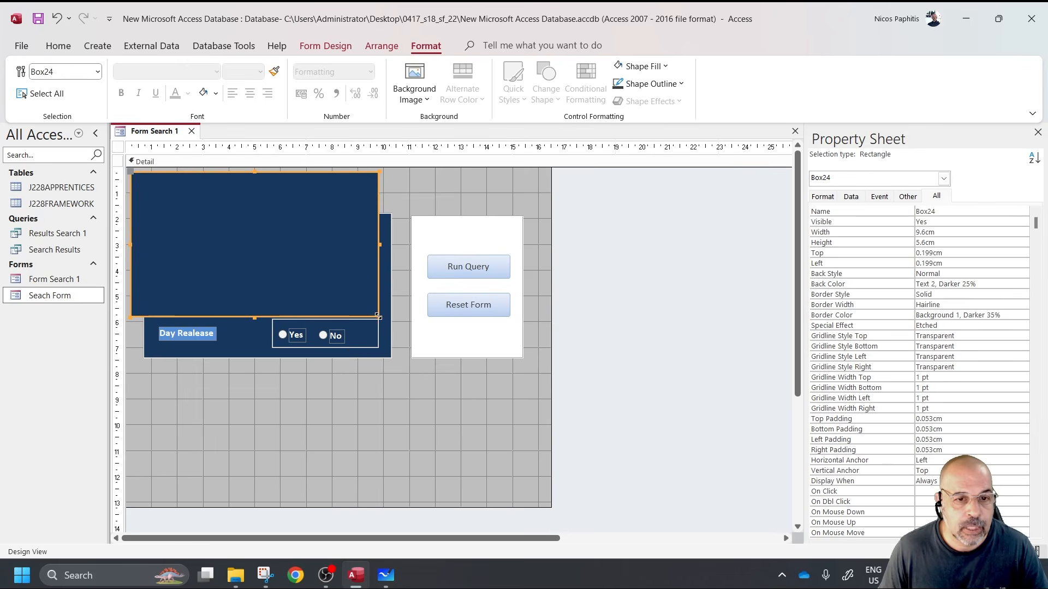
left_click_drag(377, 315, 521, 210)
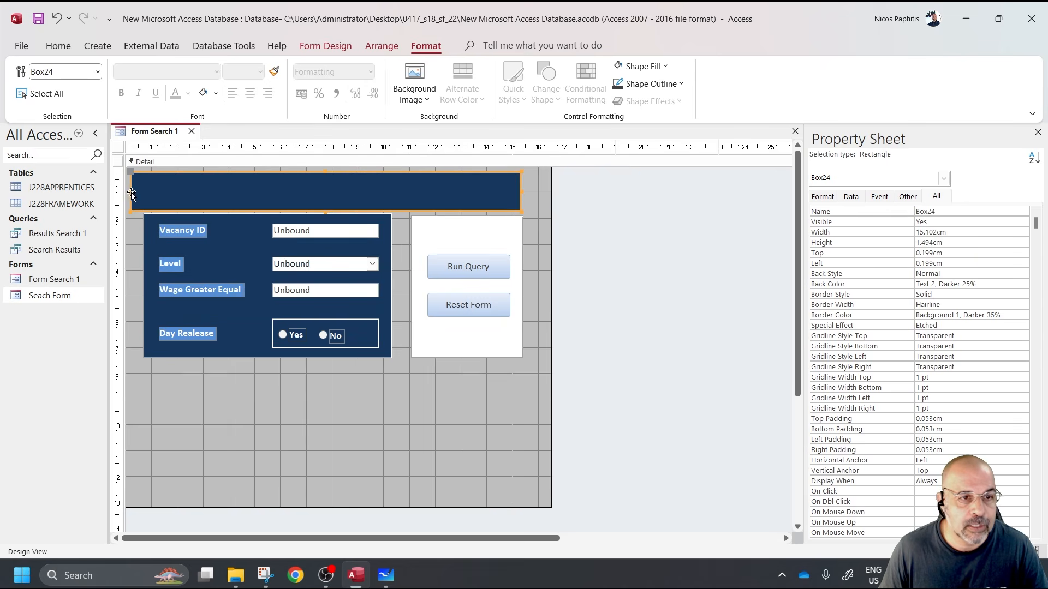
left_click_drag(130, 191, 144, 191)
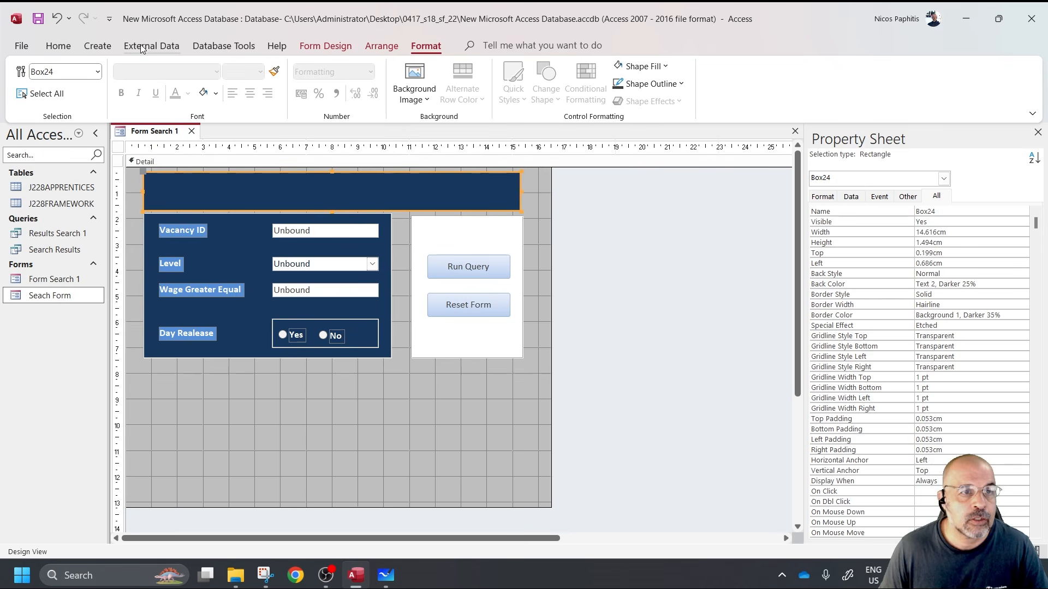
- Add a label about 7.9 by 0.6 cm reading "Search Form" inside the dark blue banner
left_click(325, 45)
left_click(223, 89)
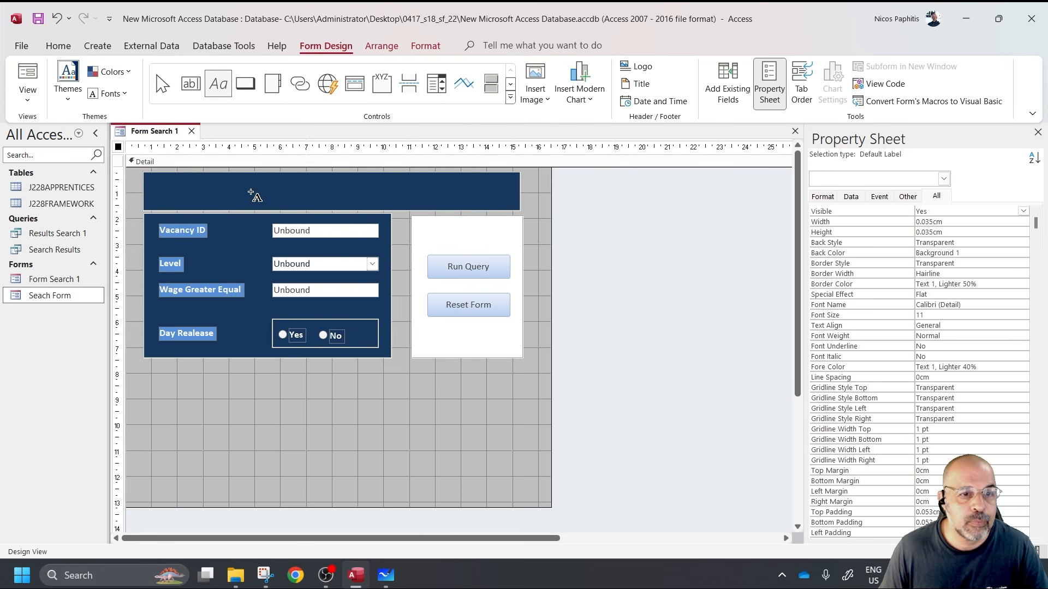
left_click_drag(230, 186, 432, 200)
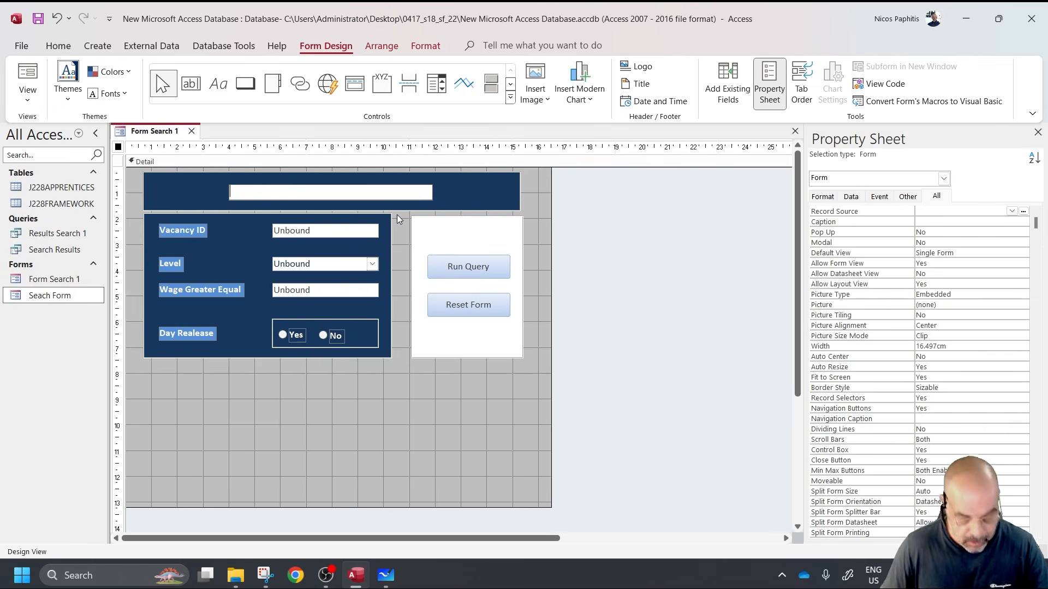
type("Input Form")
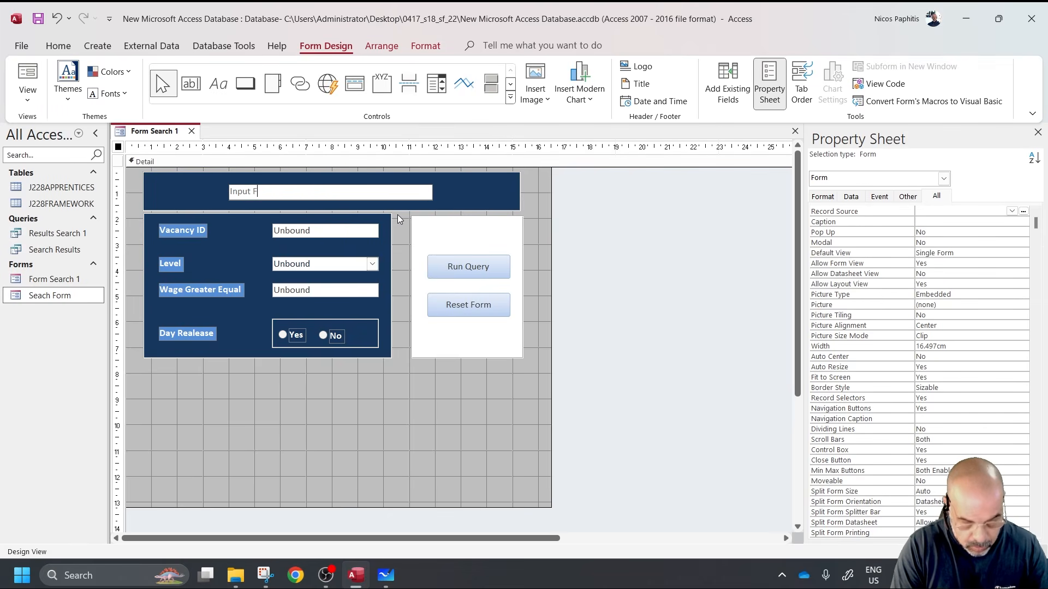
key("BackSpace")
key("BackSpace")
key("BackSpace")
key("BackSpace")
key("BackSpace")
key("BackSpace")
key("BackSpace")
key("BackSpace")
key("BackSpace")
key("BackSpace")
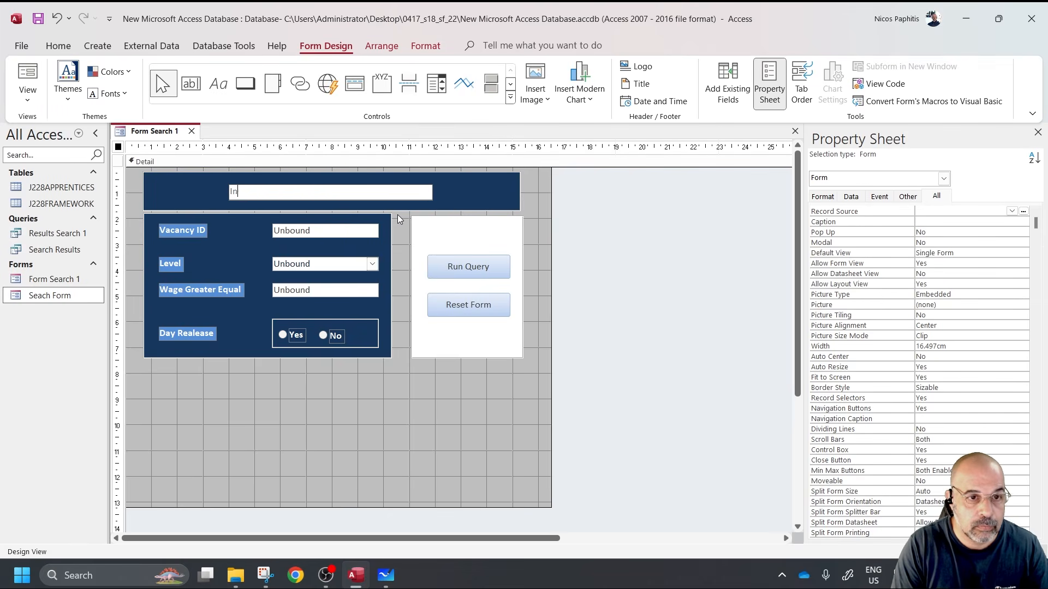
type("Search Form")
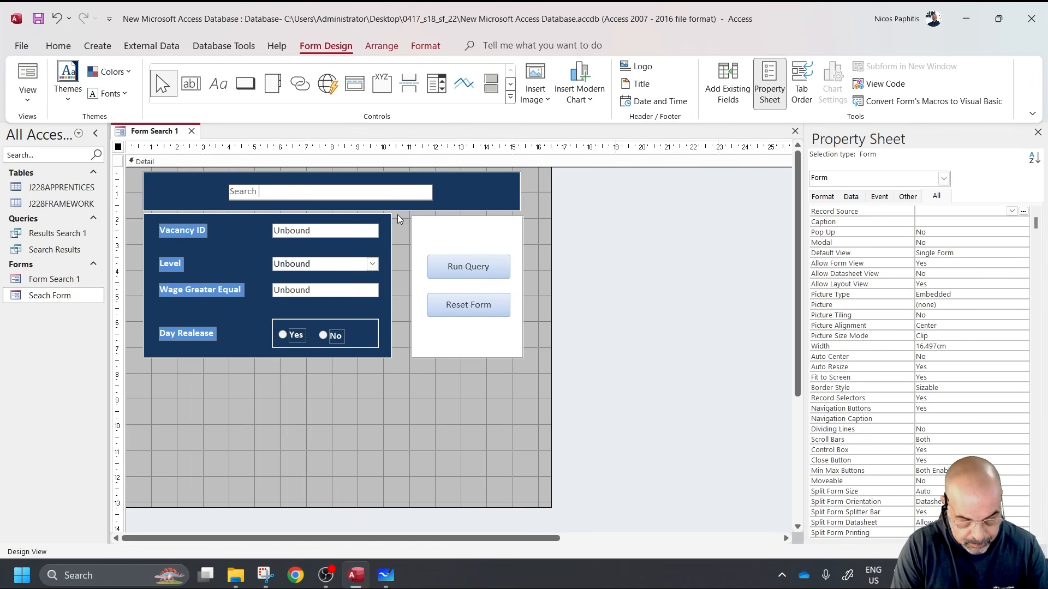
left_click(444, 194)
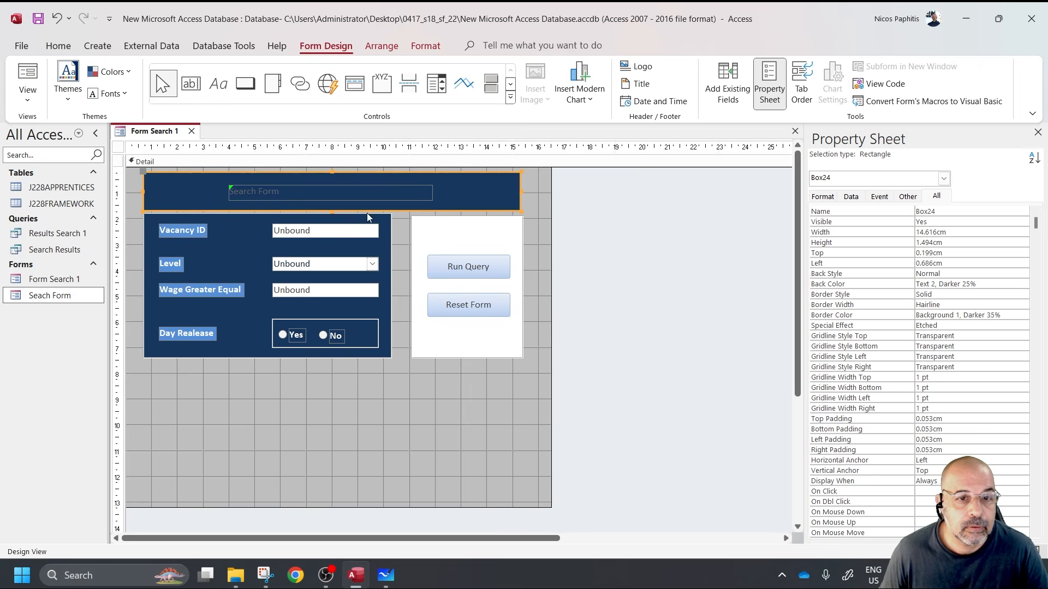
- Make the Search Form label white, bold, 18 pt and centred, and extend its height upward to about 0.9 cm
left_click(343, 191)
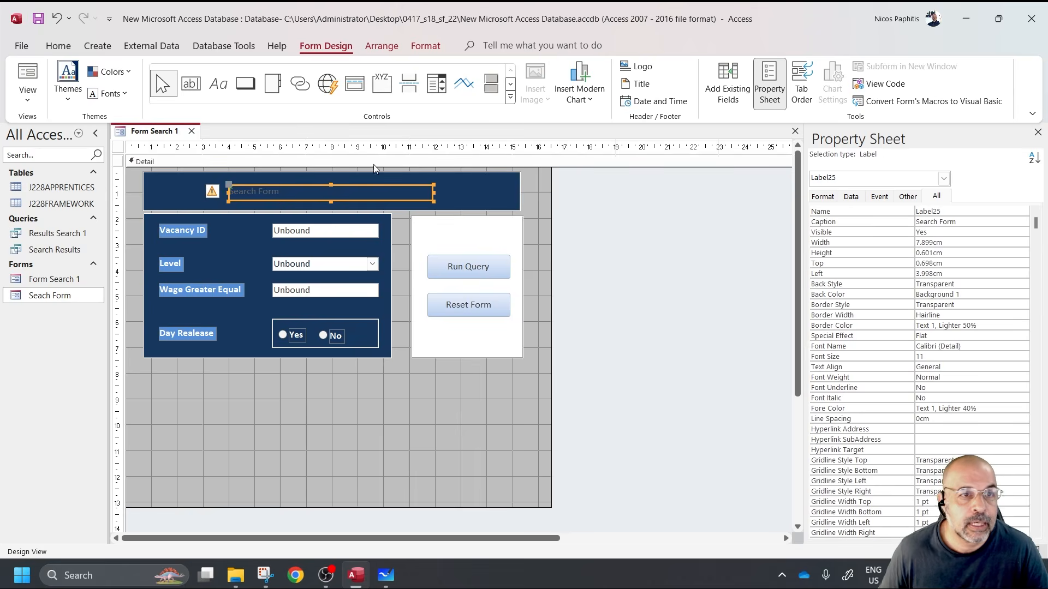
left_click(58, 46)
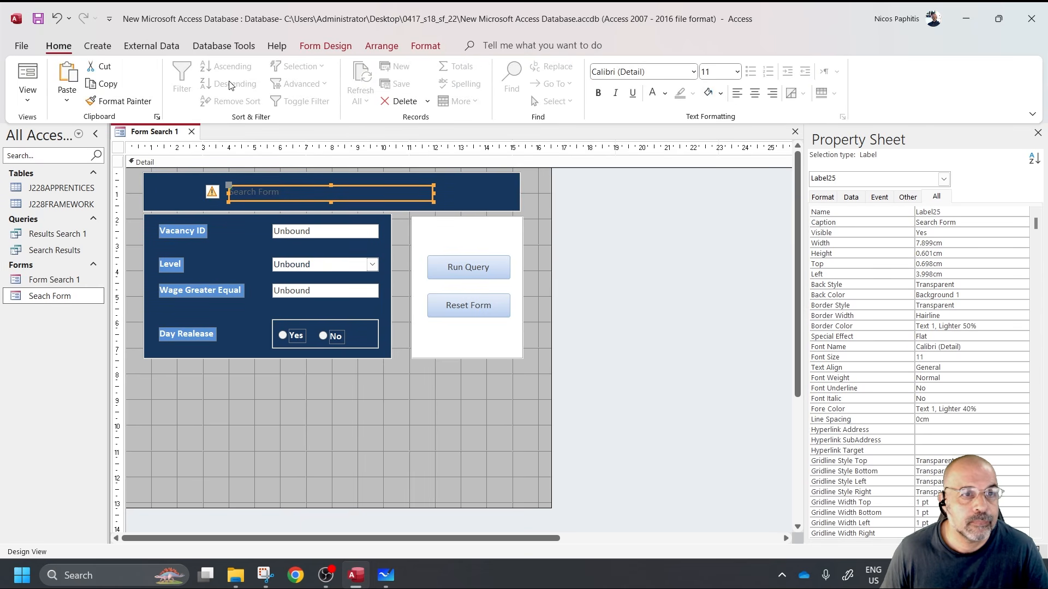
left_click(652, 93)
left_click(598, 93)
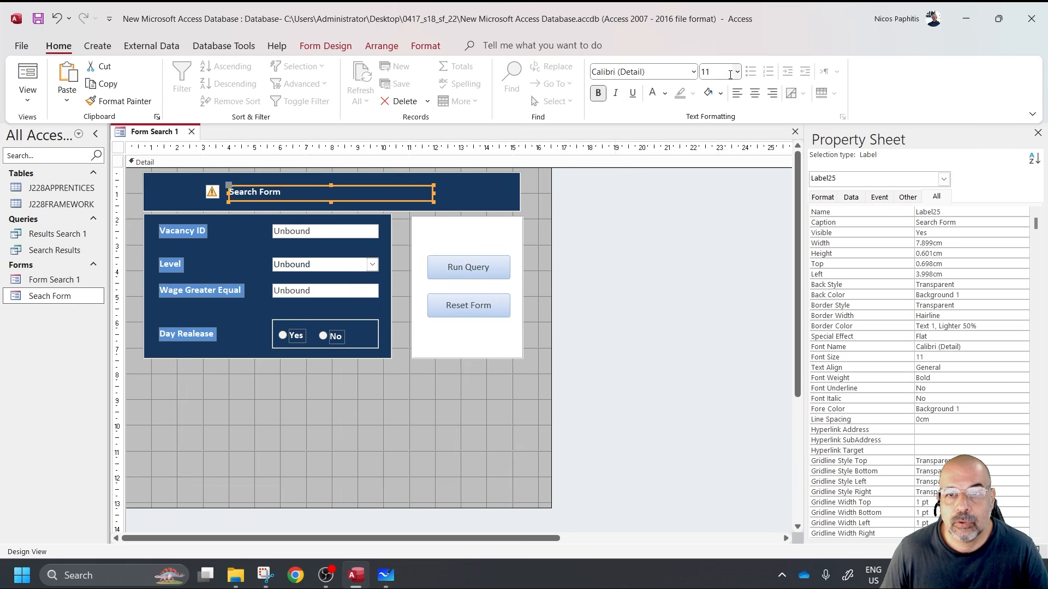
left_click(737, 72)
left_click(712, 189)
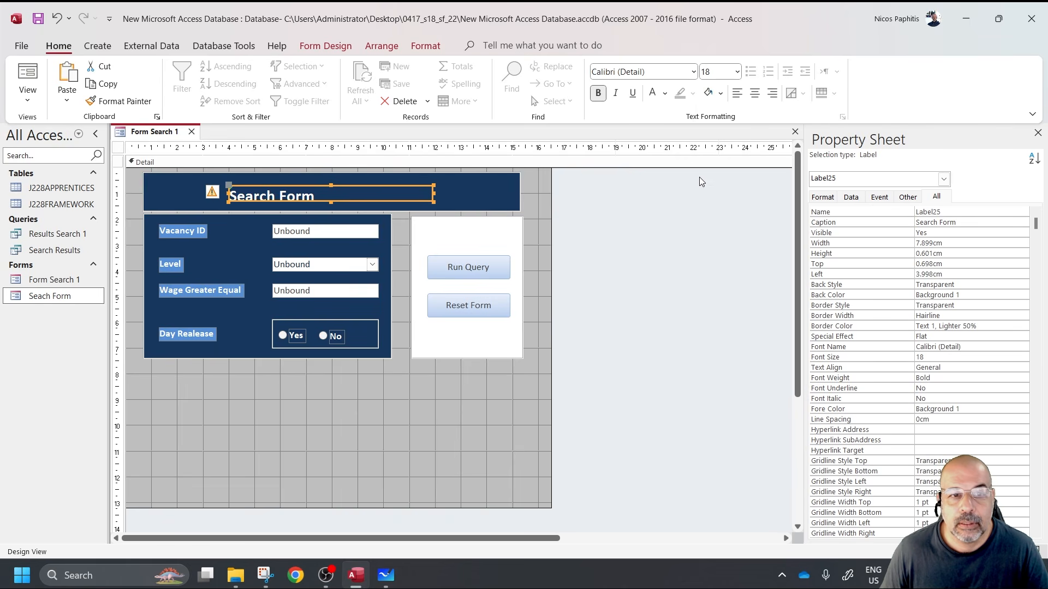
left_click_drag(329, 186, 330, 178)
left_click(755, 94)
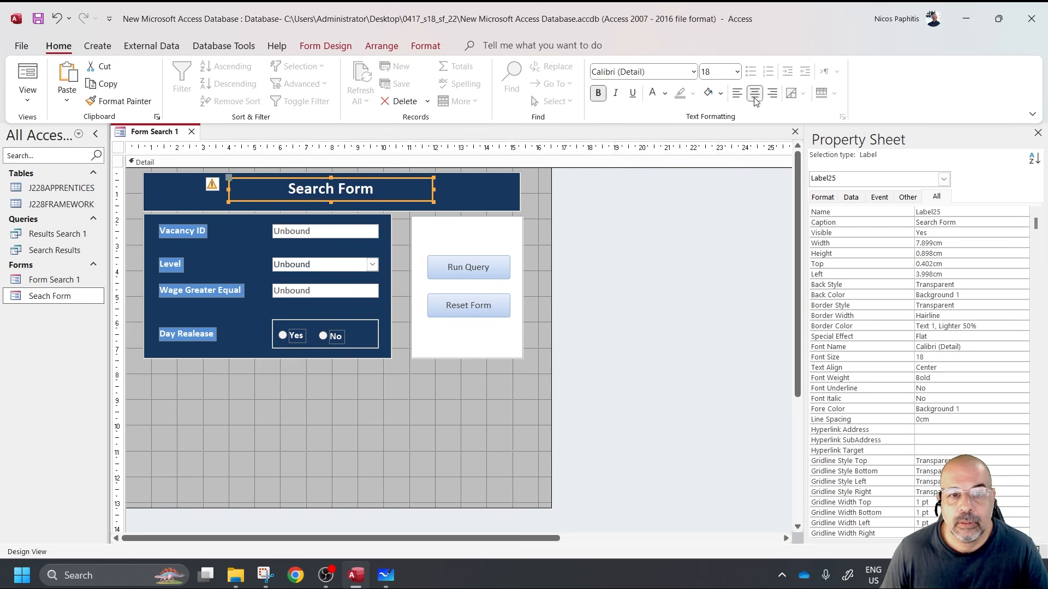
- Show the form in Form View, reset it, run the query with 5 as the Vacancy ID, and close the results
left_click(28, 77)
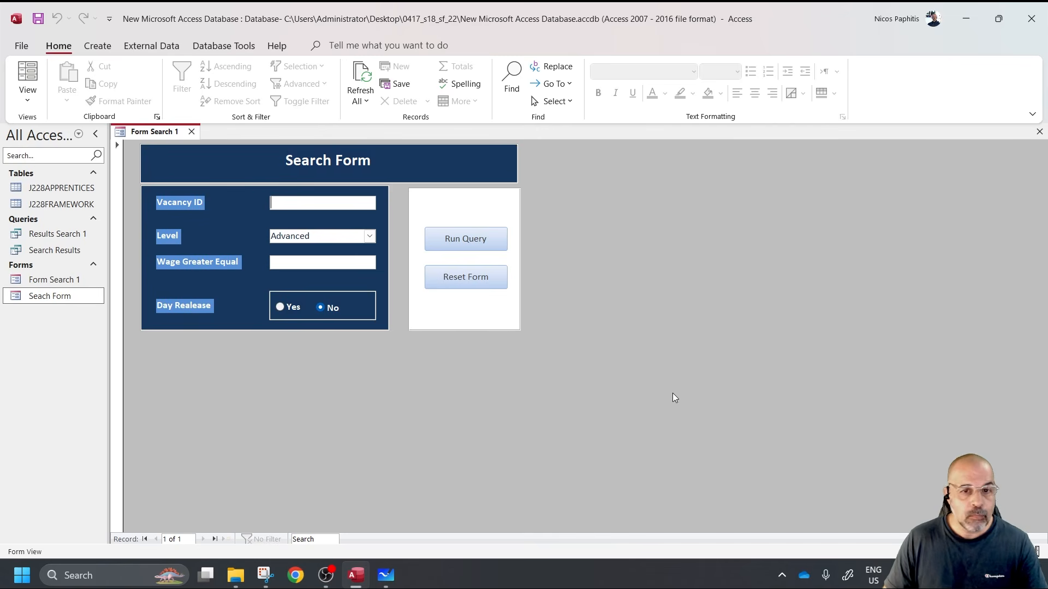
left_click(484, 284)
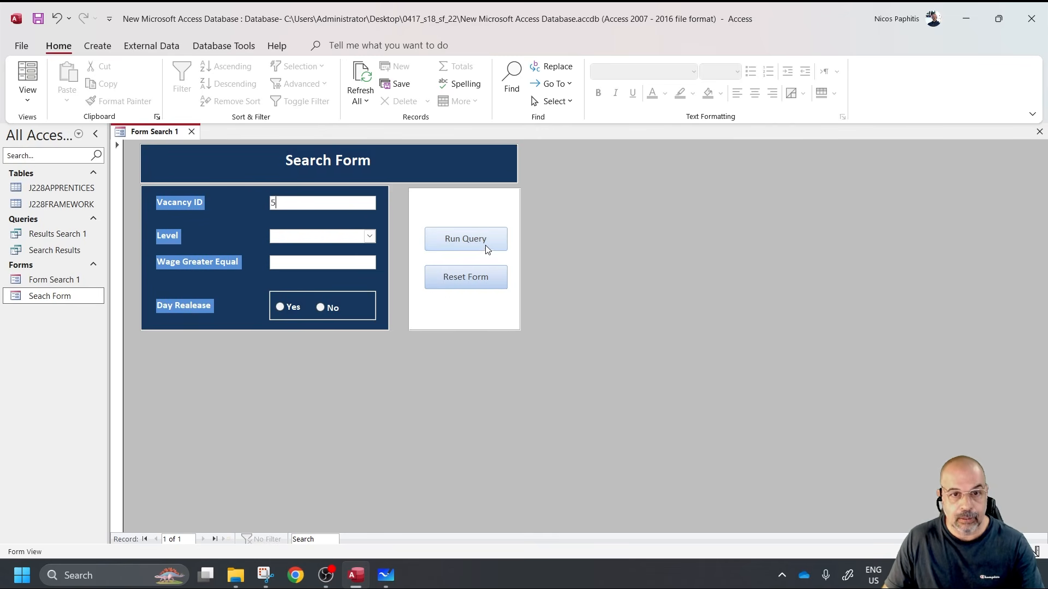
left_click(465, 240)
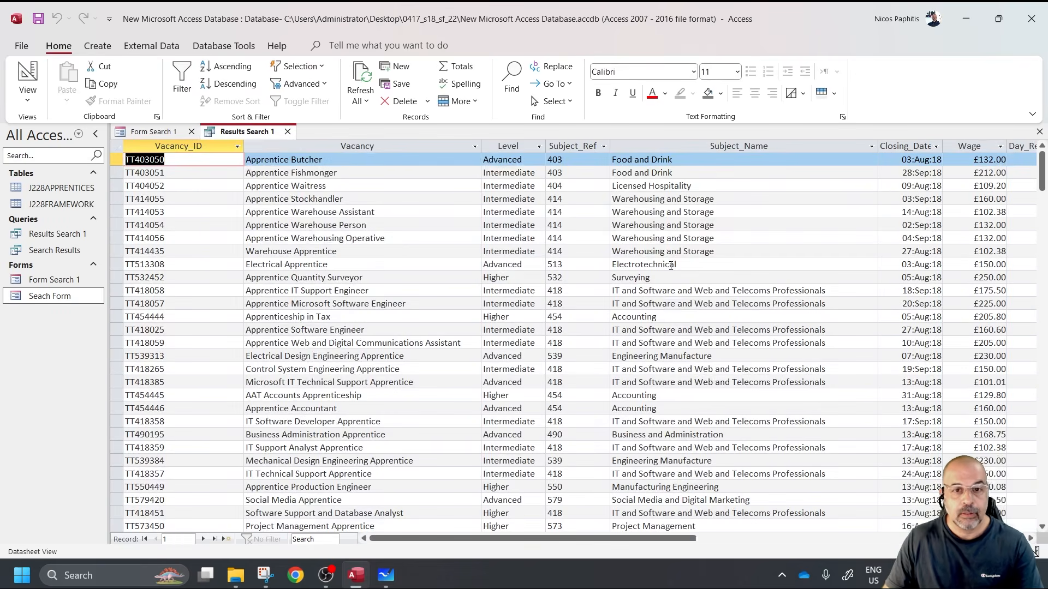
left_click(289, 131)
- Run the query with Day Release set to No and close the results
left_click(321, 308)
left_click(480, 240)
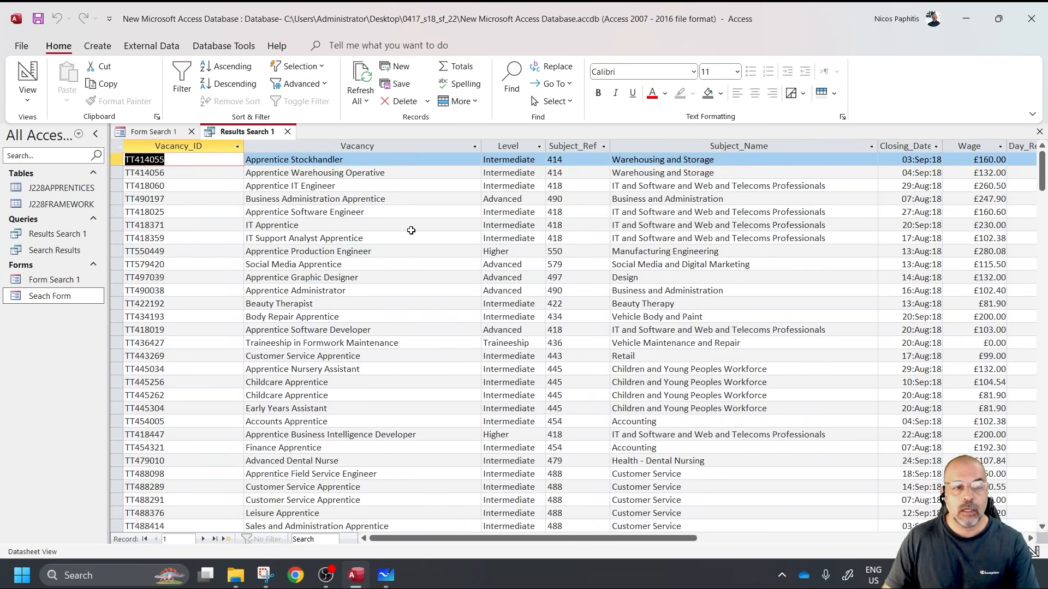
left_click(286, 132)
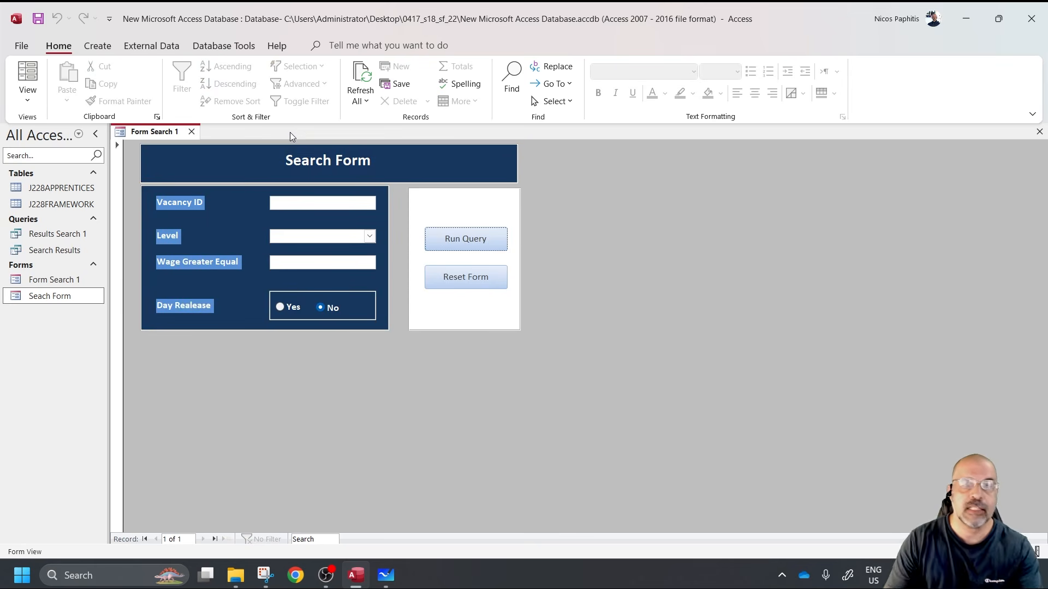